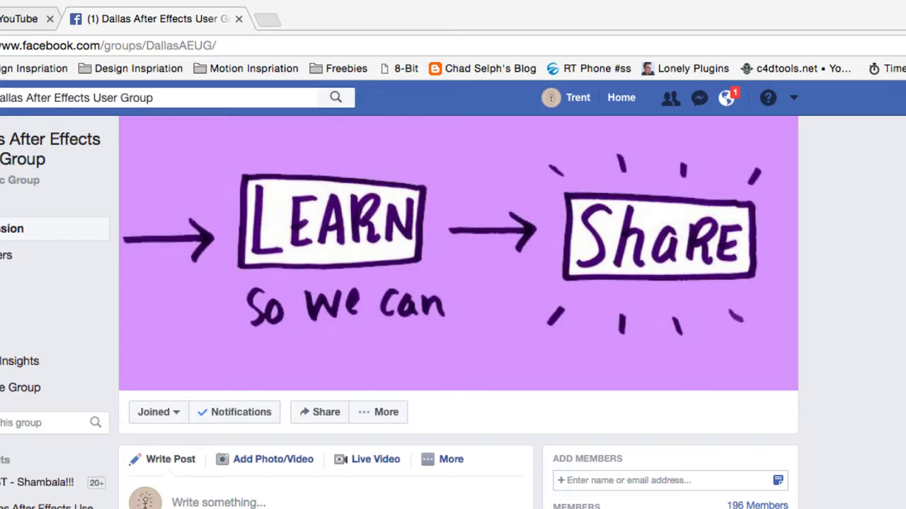
- Switch from the Facebook group page back to After Effects
{"action": "key", "text": "super+Tab"}
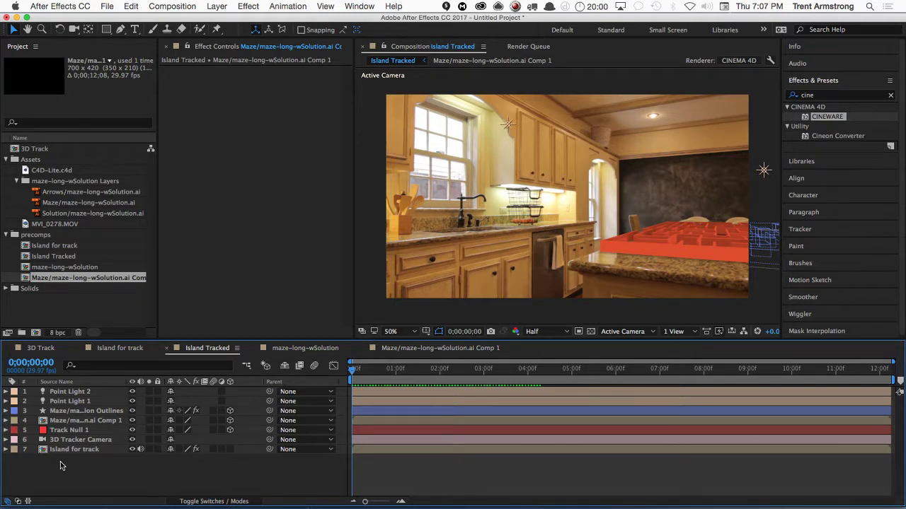
- Preview the Island Tracked comp to 0;00;05;02, then select the 3D Track composition
{"action": "key", "text": "space"}
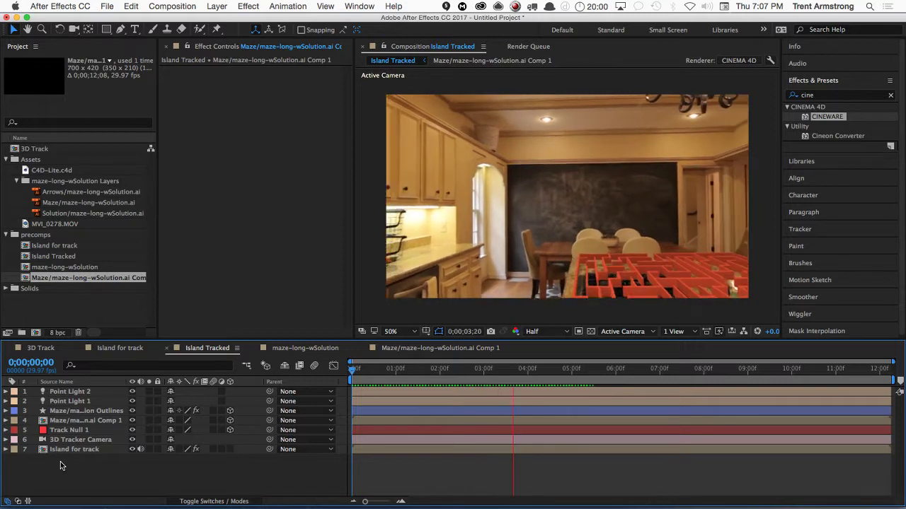
{"action": "key", "text": "space"}
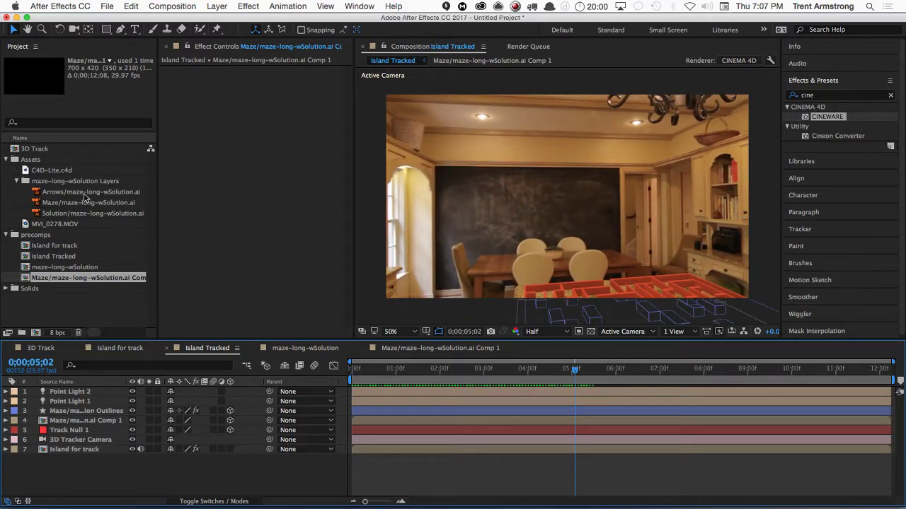
{"action": "left_click", "coordinate": [47, 149]}
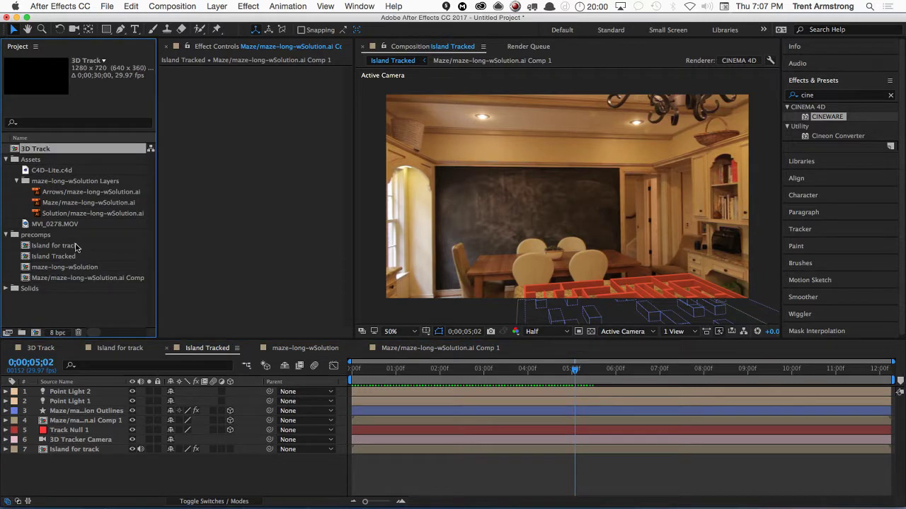
{"action": "key", "text": "super+Tab"}
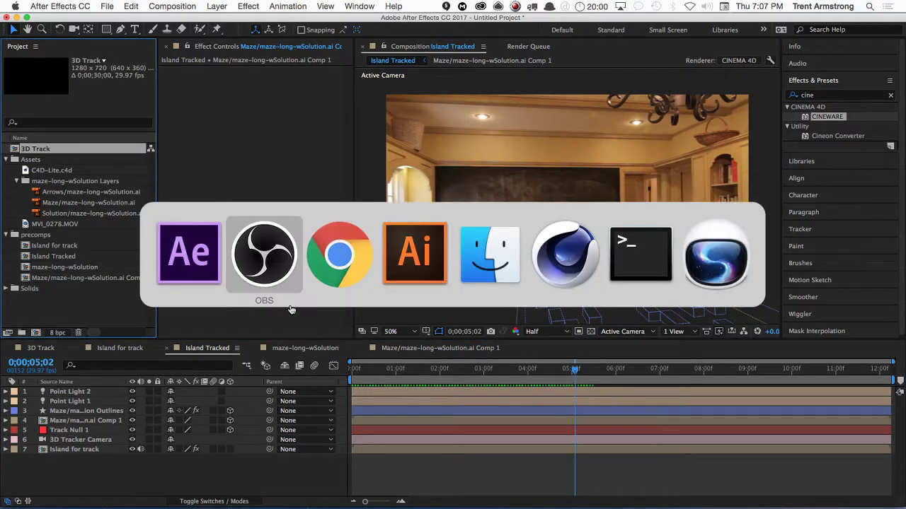
- Bring Chrome forward, glance at its History menu, and stay in the browser
{"action": "left_click", "coordinate": [338, 265]}
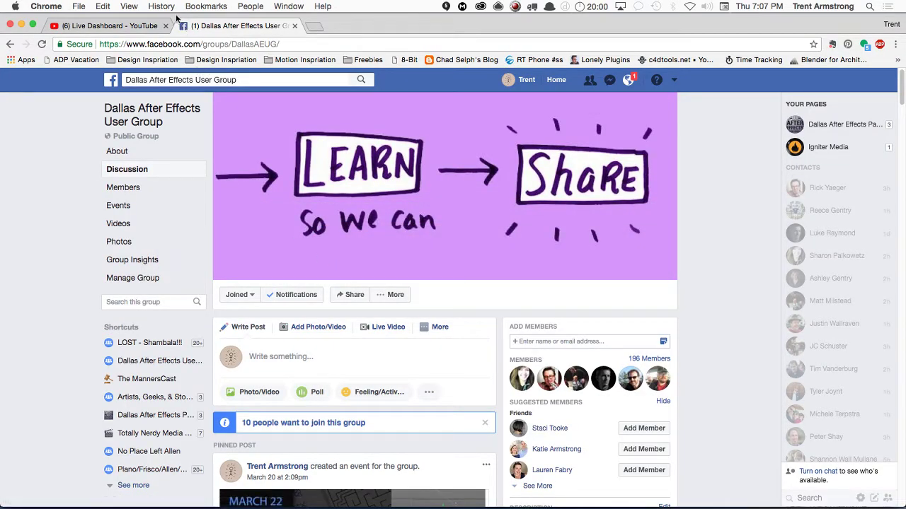
{"action": "left_click", "coordinate": [162, 6]}
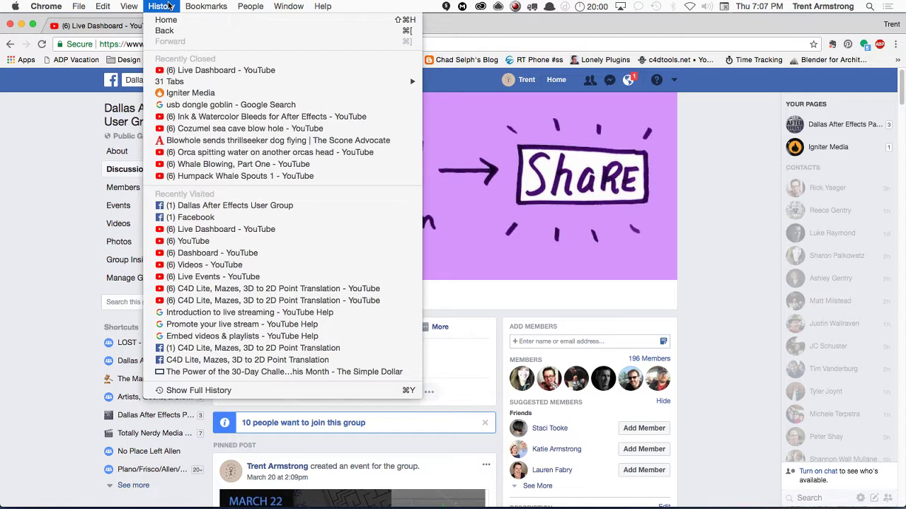
{"action": "left_click", "coordinate": [170, 6]}
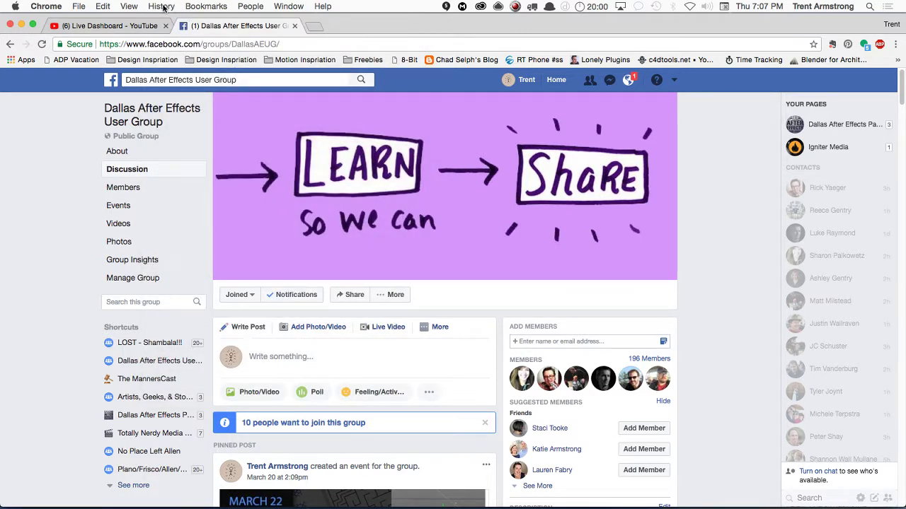
{"action": "key", "text": "super+Tab"}
{"action": "key", "text": "super+Tab"}
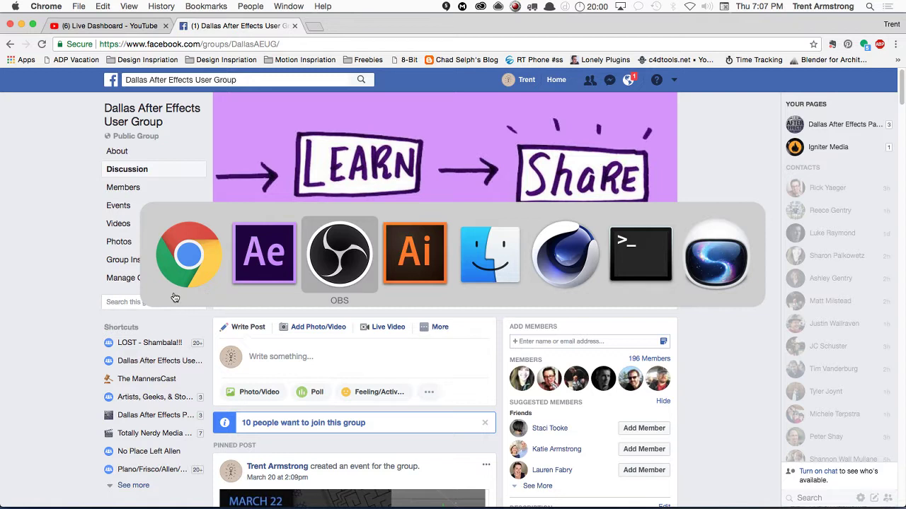
{"action": "key", "text": "shift+super+Tab"}
{"action": "key", "text": "shift+super+Tab"}
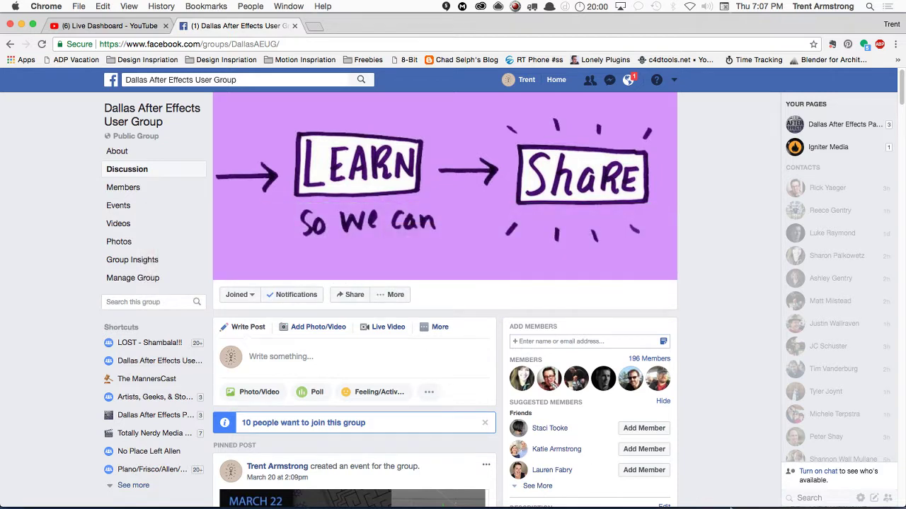
- Restore the minimized Create-A-Maze page and scroll to the Maze Type options
{"action": "mouse_move", "coordinate": [739, 499]}
{"action": "left_click", "coordinate": [846, 495]}
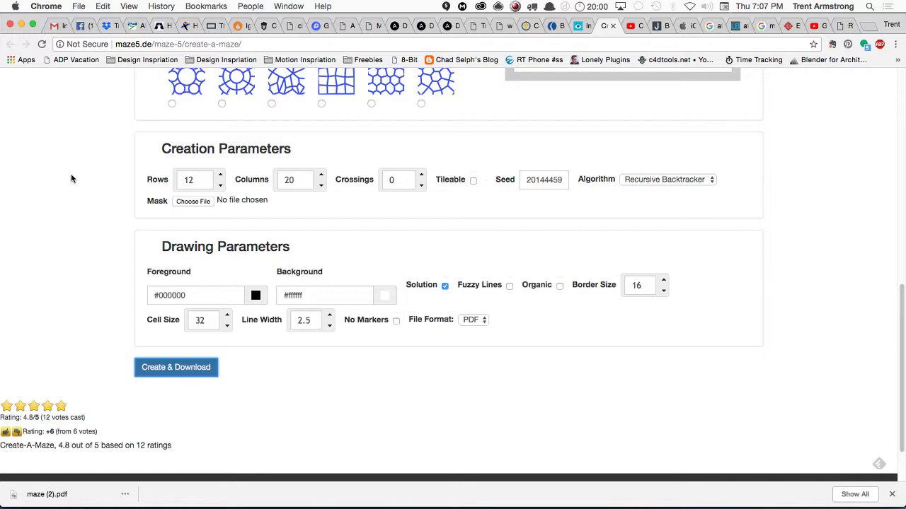
{"action": "scroll", "coordinate": [68, 304], "scroll_direction": "up", "scroll_amount": 10}
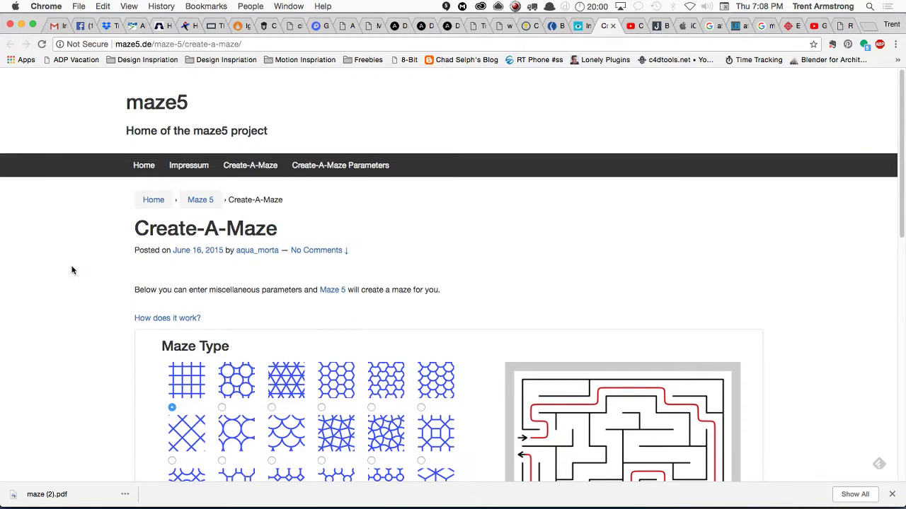
{"action": "scroll", "coordinate": [79, 276], "scroll_direction": "down", "scroll_amount": 1}
{"action": "scroll", "coordinate": [76, 218], "scroll_direction": "up", "scroll_amount": 1}
{"action": "scroll", "coordinate": [79, 271], "scroll_direction": "down", "scroll_amount": 5}
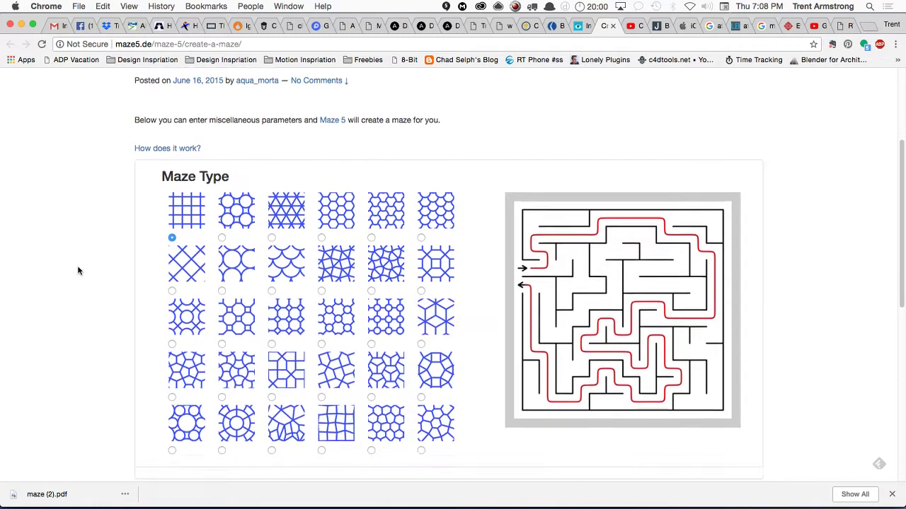
{"action": "scroll", "coordinate": [78, 271], "scroll_direction": "down", "scroll_amount": 2}
{"action": "scroll", "coordinate": [67, 260], "scroll_direction": "up", "scroll_amount": 1}
- Preview the triangular, hexagonal, honeycomb, rounded and diagonal maze types
{"action": "left_click", "coordinate": [233, 186]}
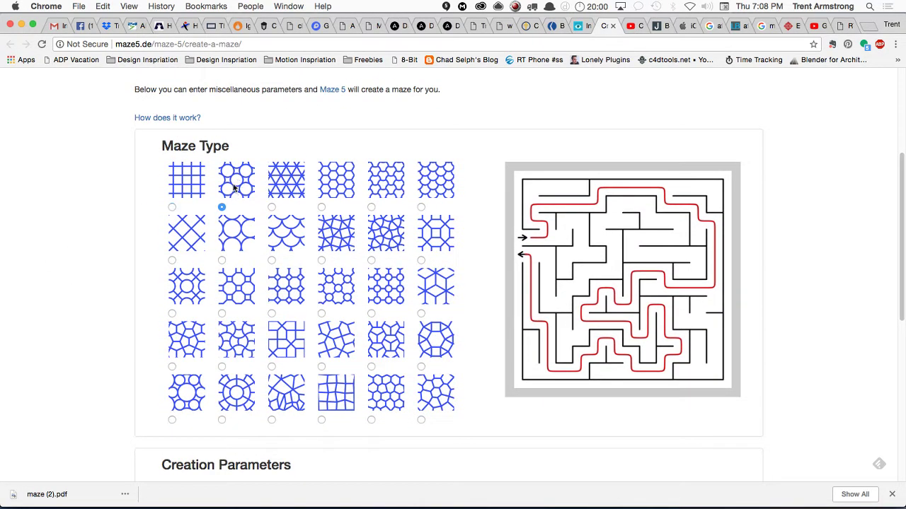
{"action": "left_click", "coordinate": [293, 184]}
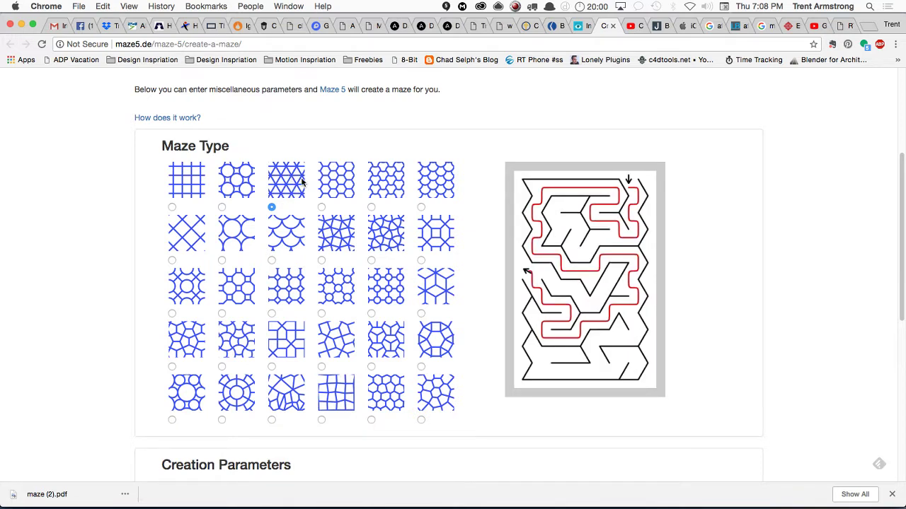
{"action": "left_click", "coordinate": [339, 183]}
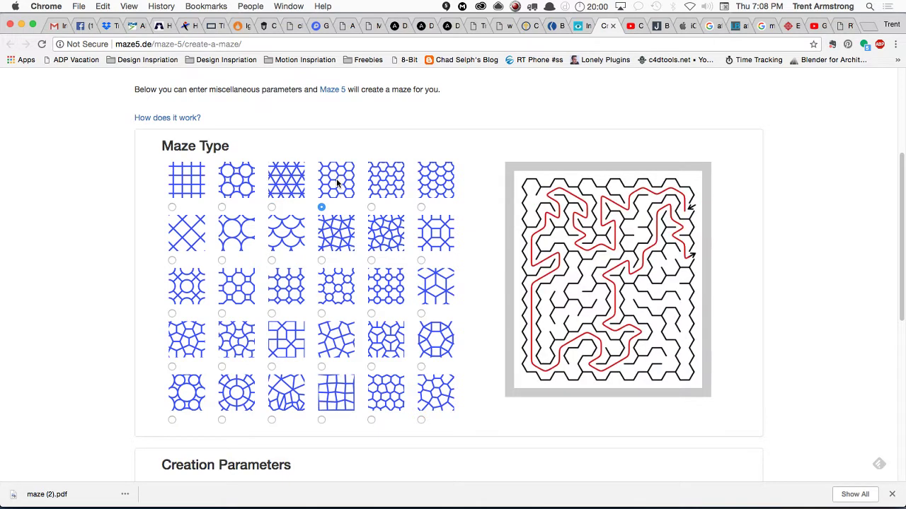
{"action": "left_click", "coordinate": [383, 186]}
{"action": "left_click", "coordinate": [436, 182]}
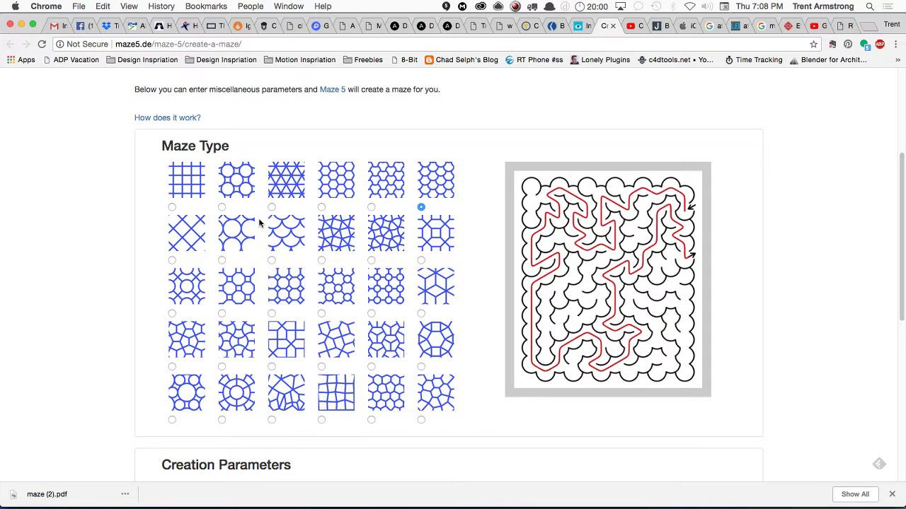
{"action": "left_click", "coordinate": [192, 232]}
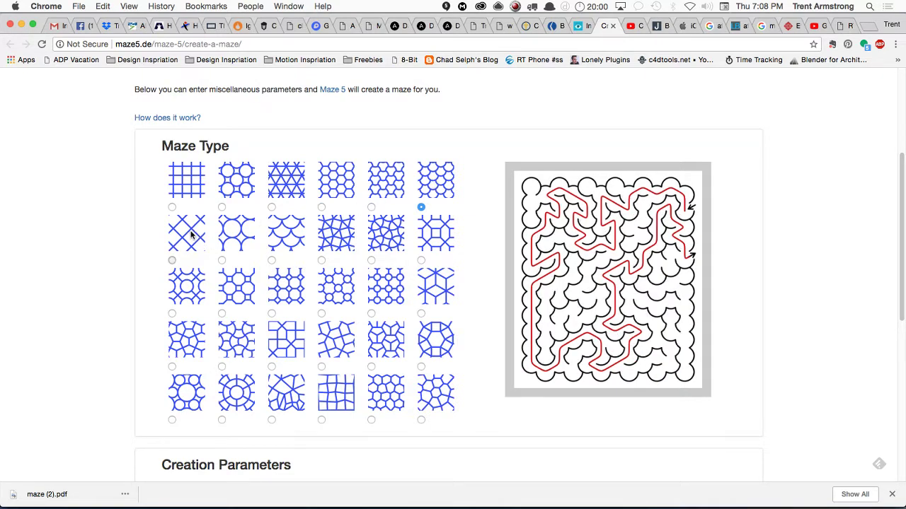
{"action": "left_click", "coordinate": [237, 239]}
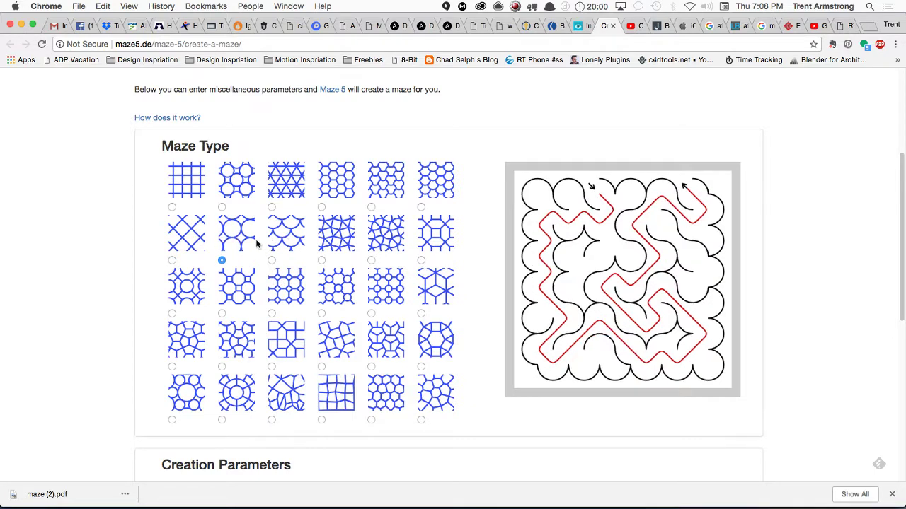
- Preview the irregular and rectangular variants, ending on the circular maze type
{"action": "left_click", "coordinate": [287, 237]}
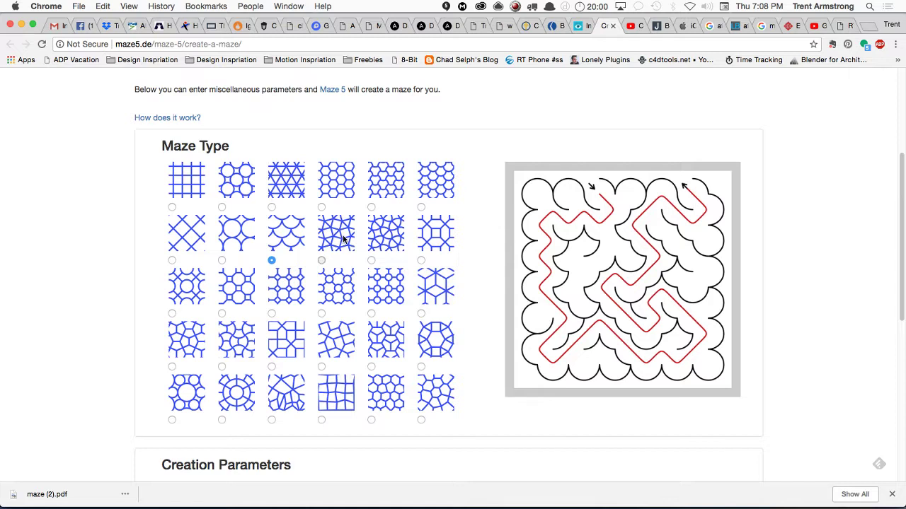
{"action": "left_click", "coordinate": [343, 239]}
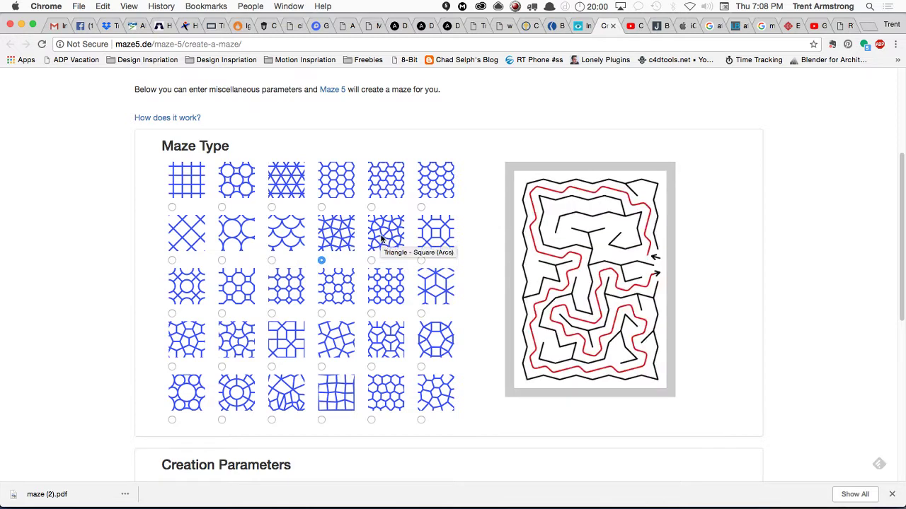
{"action": "left_click", "coordinate": [380, 239]}
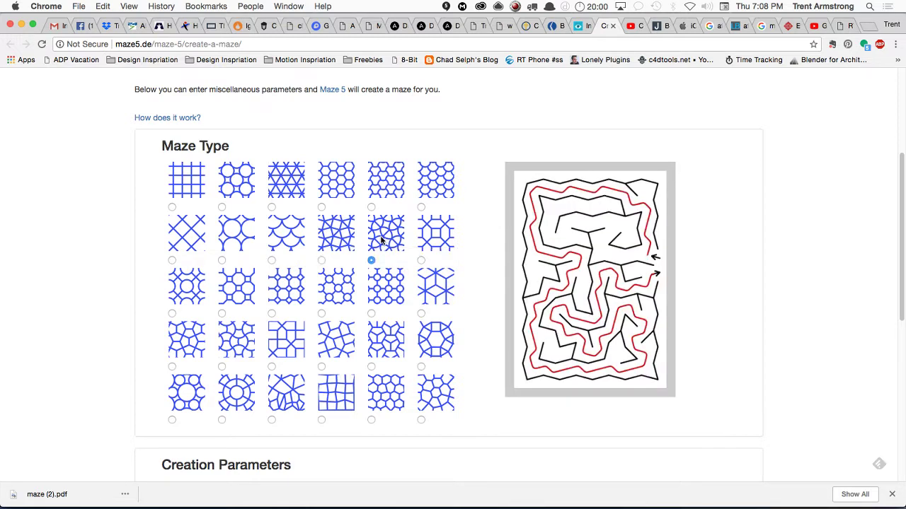
{"action": "left_click", "coordinate": [337, 388]}
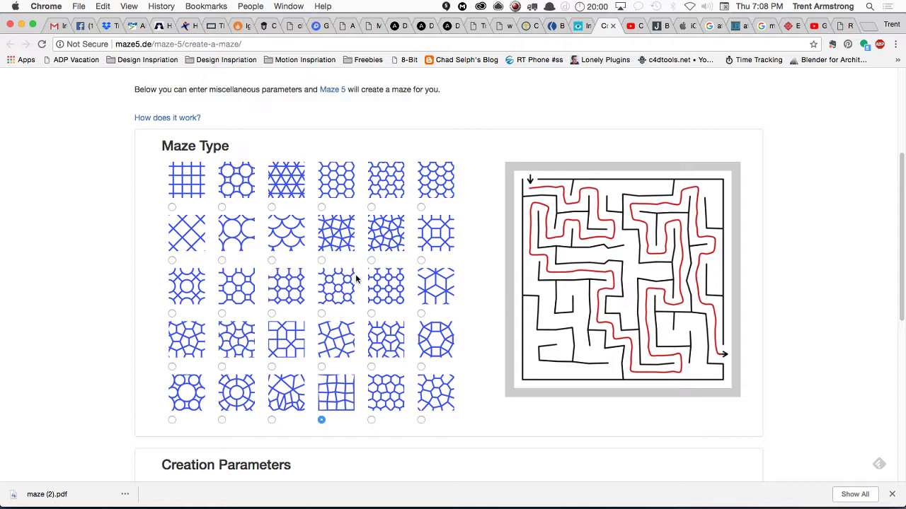
{"action": "left_click", "coordinate": [234, 353]}
{"action": "left_click", "coordinate": [436, 341]}
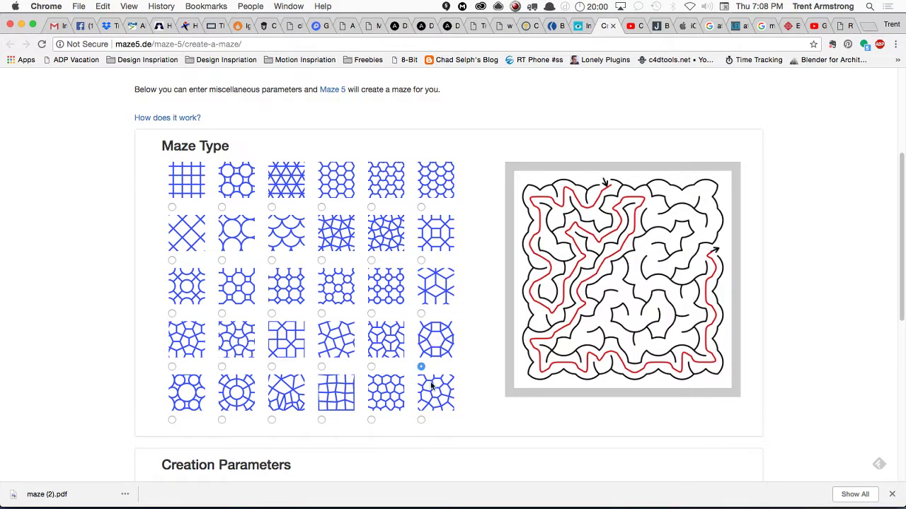
{"action": "left_click", "coordinate": [237, 392]}
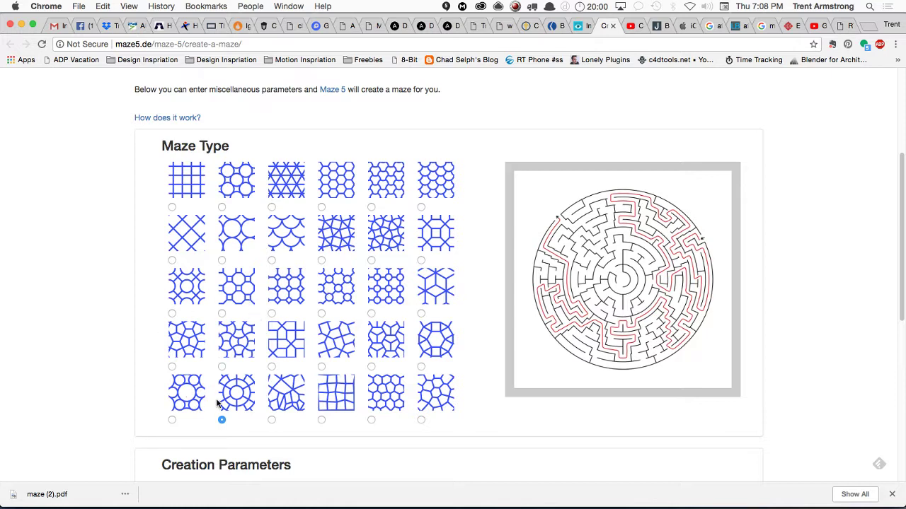
- Return to the square-grid maze and try the solution, fuzzy and organic wall options
{"action": "left_click", "coordinate": [188, 187]}
{"action": "scroll", "coordinate": [110, 392], "scroll_direction": "down", "scroll_amount": 5}
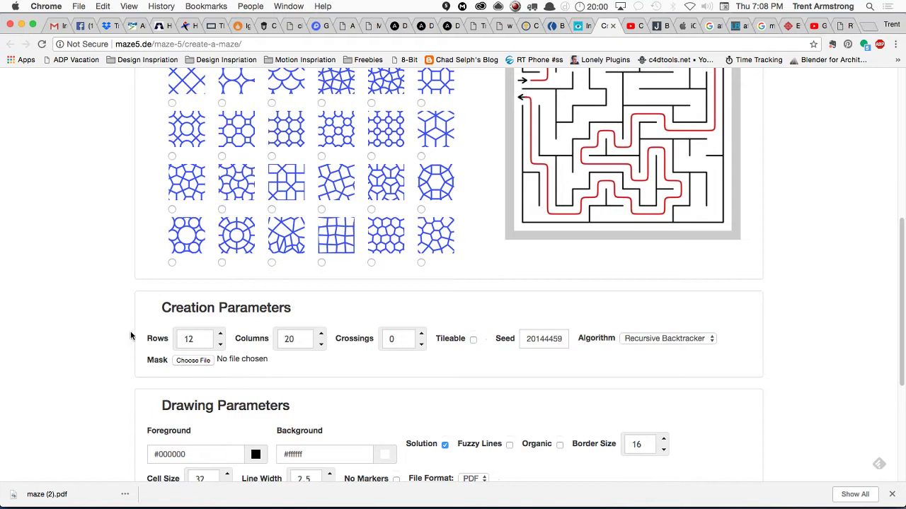
{"action": "scroll", "coordinate": [112, 388], "scroll_direction": "down", "scroll_amount": 1}
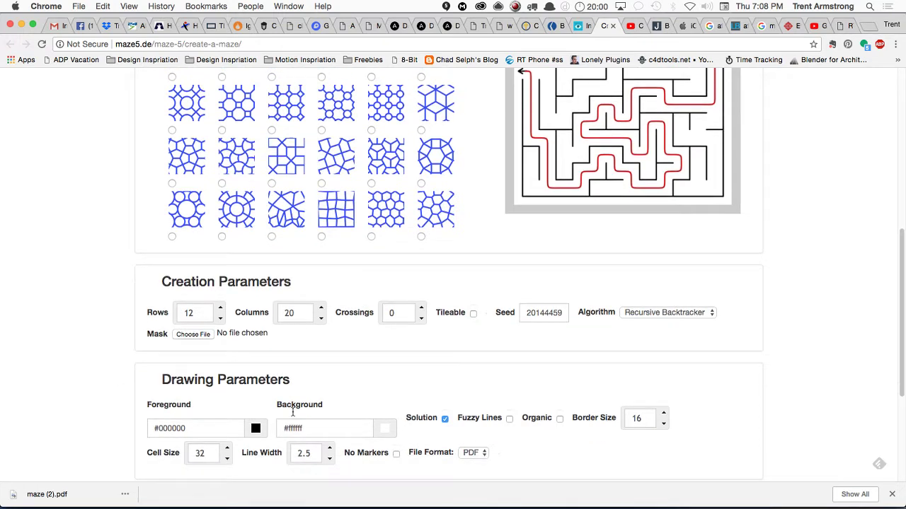
{"action": "left_click", "coordinate": [445, 418]}
{"action": "left_click", "coordinate": [444, 419]}
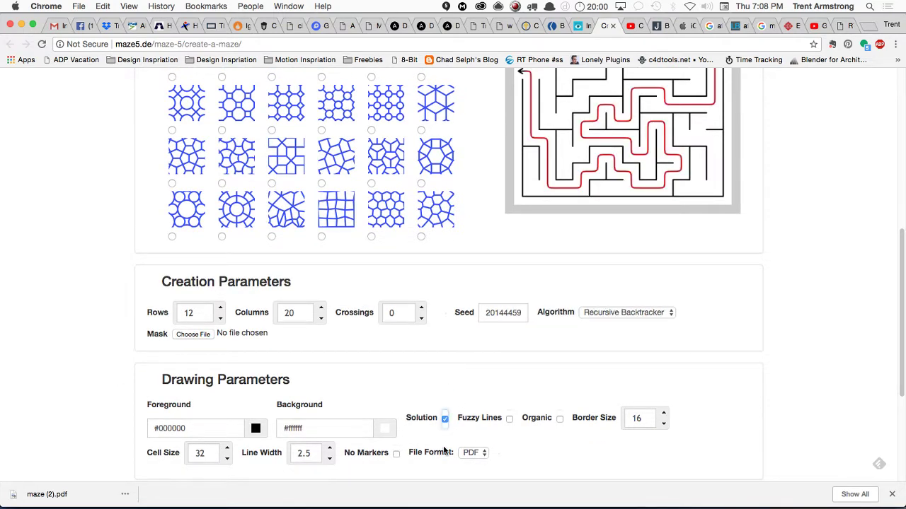
{"action": "left_click", "coordinate": [509, 420]}
{"action": "left_click", "coordinate": [559, 420]}
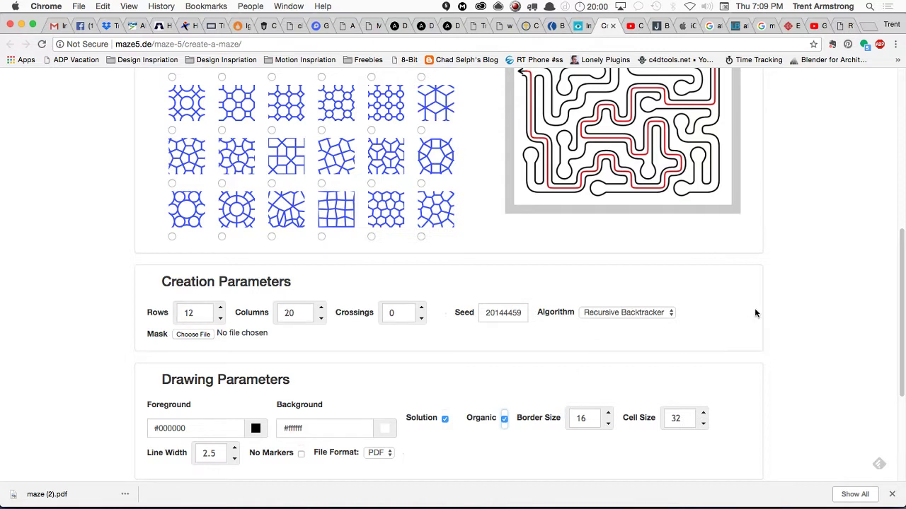
- Uncheck Organic so the maze gets straight walls
{"action": "scroll", "coordinate": [756, 374], "scroll_direction": "up", "scroll_amount": 3}
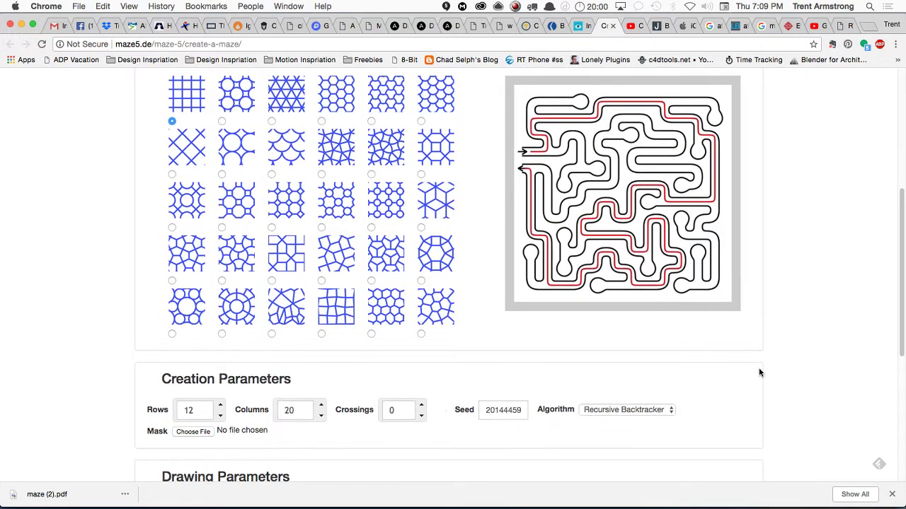
{"action": "scroll", "coordinate": [753, 378], "scroll_direction": "down", "scroll_amount": 3}
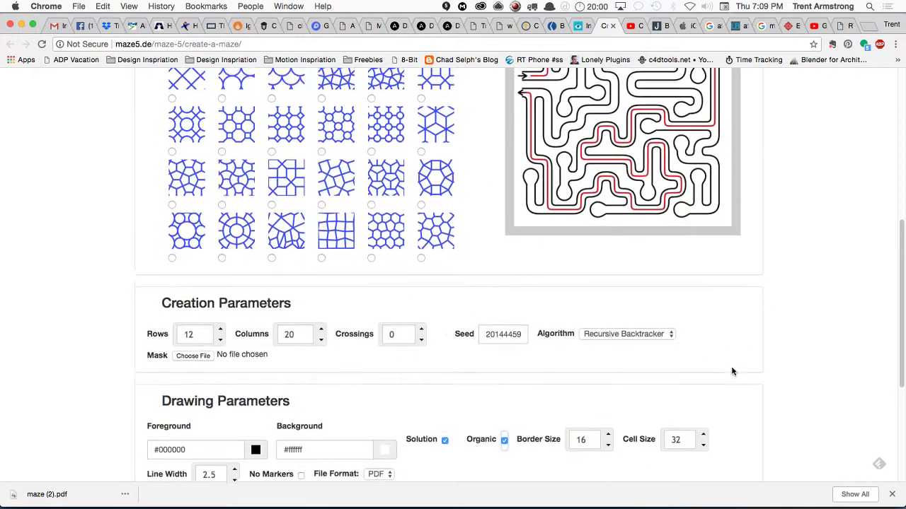
{"action": "scroll", "coordinate": [732, 371], "scroll_direction": "down", "scroll_amount": 1}
{"action": "left_click", "coordinate": [503, 418]}
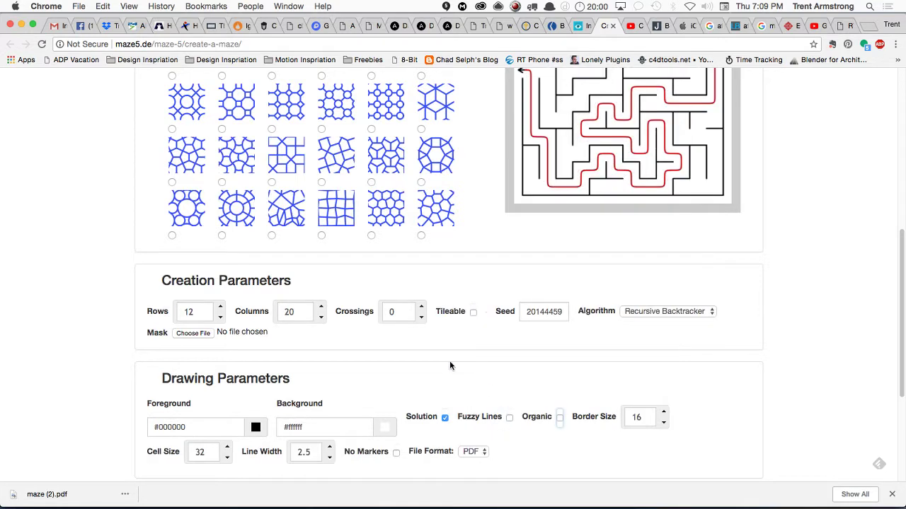
- Check the settings, keeping 12 rows and 20 columns, and scroll to Create & Download
{"action": "scroll", "coordinate": [87, 312], "scroll_direction": "up", "scroll_amount": 2}
{"action": "scroll", "coordinate": [88, 331], "scroll_direction": "up", "scroll_amount": 1}
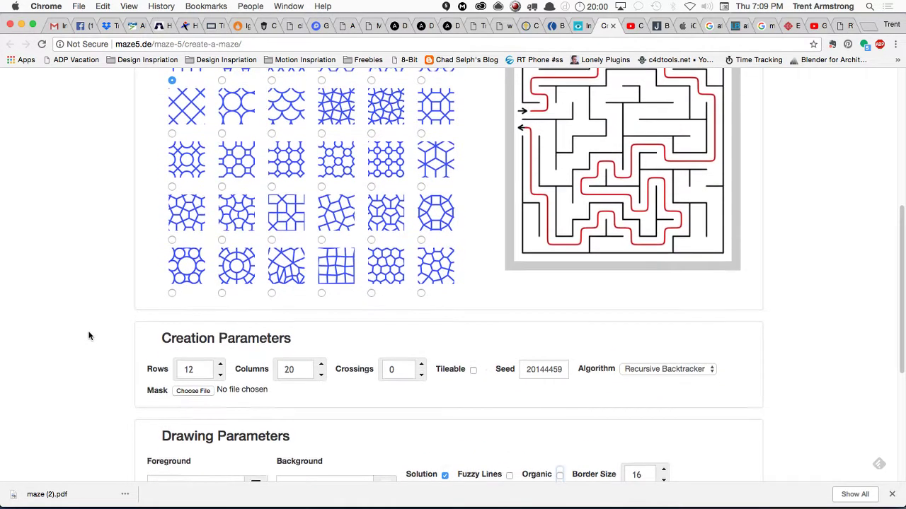
{"action": "scroll", "coordinate": [89, 336], "scroll_direction": "down", "scroll_amount": 2}
{"action": "scroll", "coordinate": [91, 366], "scroll_direction": "up", "scroll_amount": 2}
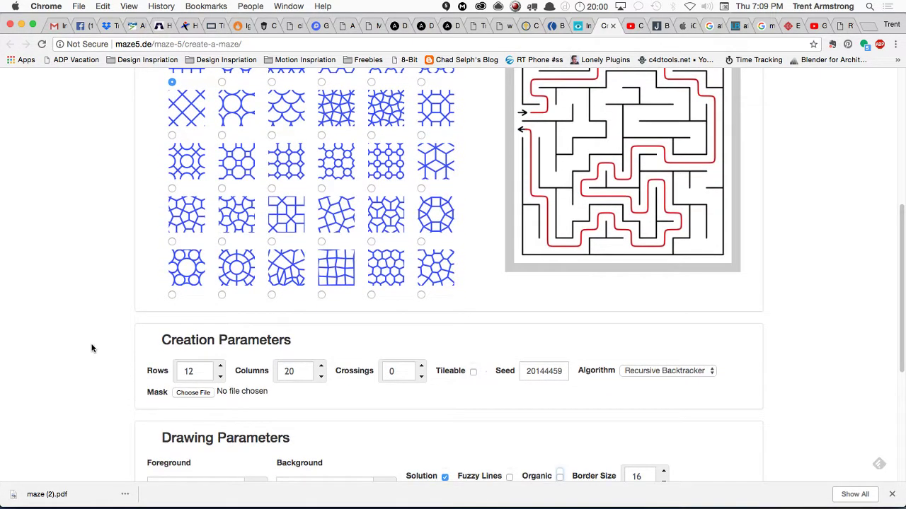
{"action": "scroll", "coordinate": [91, 347], "scroll_direction": "down", "scroll_amount": 2}
{"action": "scroll", "coordinate": [90, 386], "scroll_direction": "up", "scroll_amount": 3}
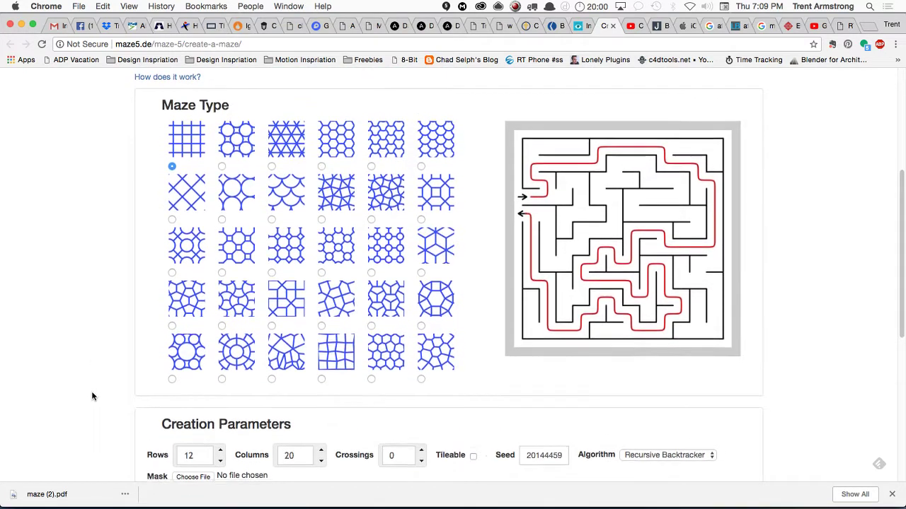
{"action": "scroll", "coordinate": [91, 368], "scroll_direction": "down", "scroll_amount": 1}
{"action": "scroll", "coordinate": [92, 353], "scroll_direction": "down", "scroll_amount": 3}
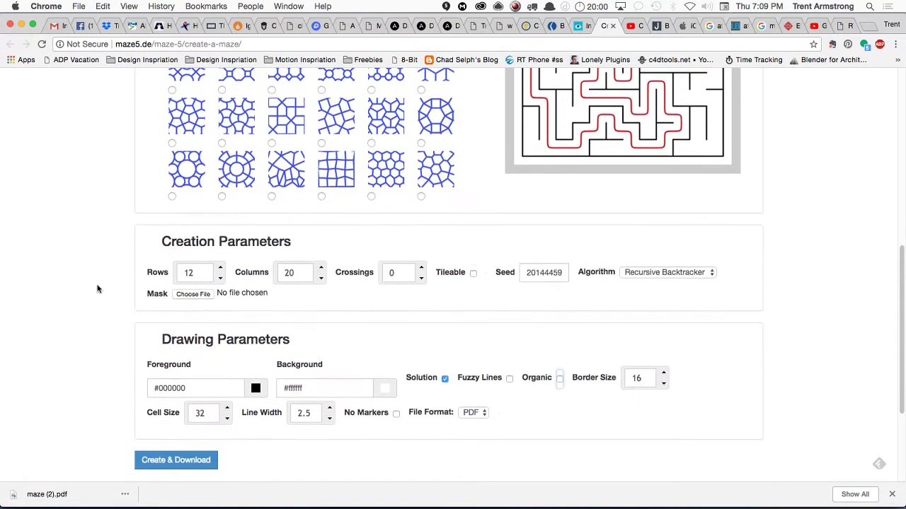
{"action": "scroll", "coordinate": [133, 294], "scroll_direction": "up", "scroll_amount": 1}
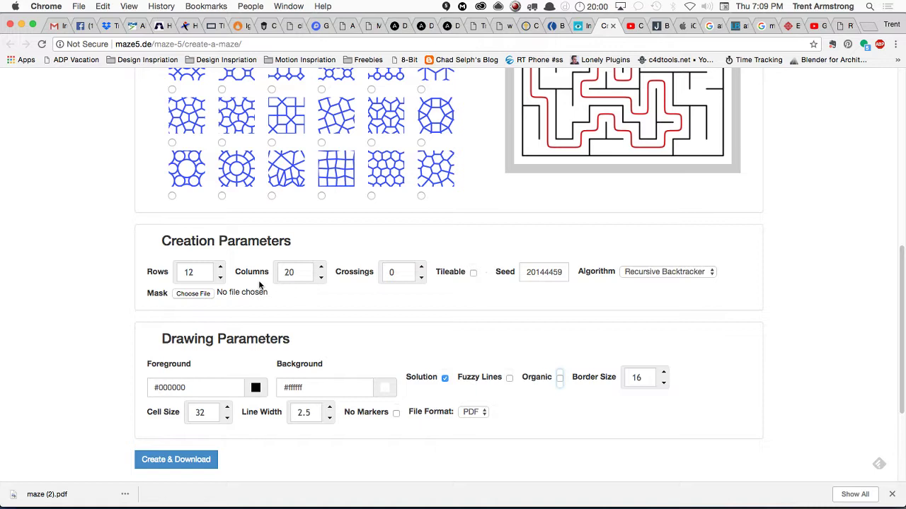
{"action": "scroll", "coordinate": [82, 363], "scroll_direction": "down", "scroll_amount": 1}
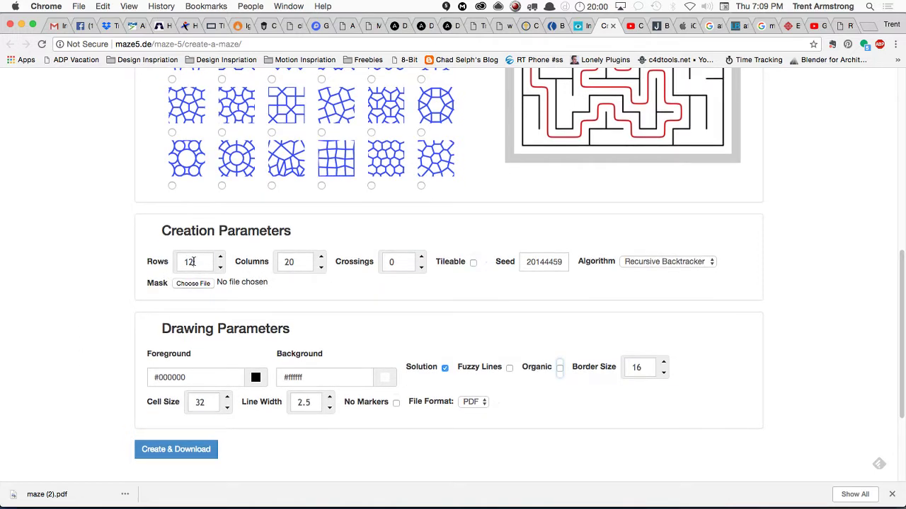
{"action": "double_click", "coordinate": [193, 261]}
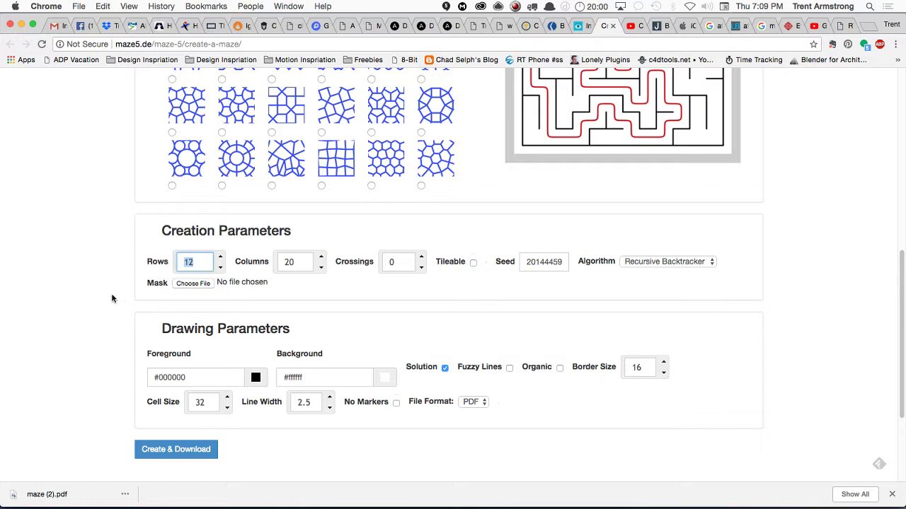
{"action": "left_click", "coordinate": [202, 265]}
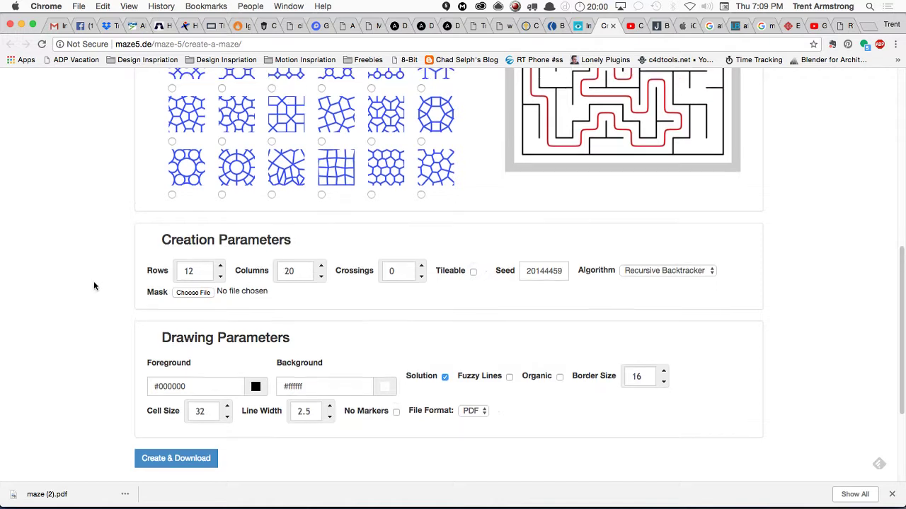
{"action": "scroll", "coordinate": [94, 281], "scroll_direction": "down", "scroll_amount": 3}
{"action": "scroll", "coordinate": [70, 337], "scroll_direction": "down", "scroll_amount": 2}
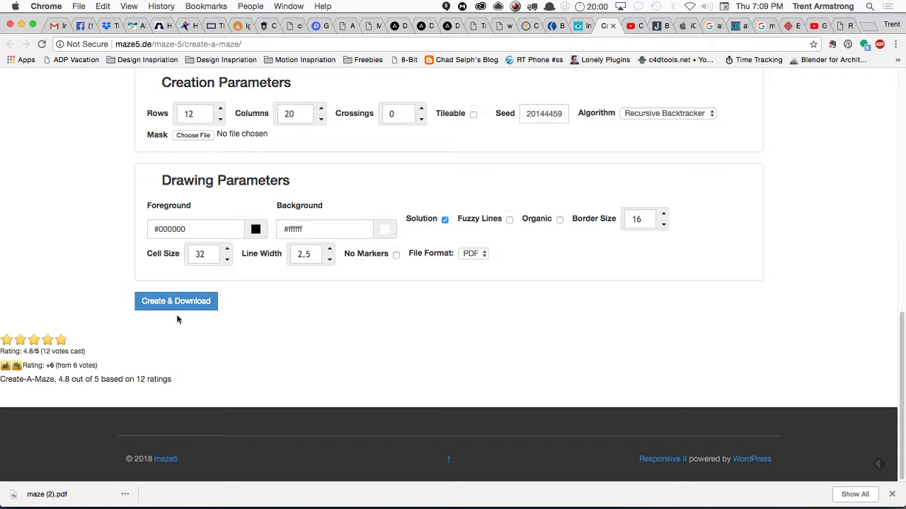
- Quick Look maze-long-wSolution.pdf in Finder, then drag it onto Illustrator to open it
{"action": "key", "text": "super+Tab"}
{"action": "key", "text": "super+Tab"}
{"action": "key", "text": "super+Tab"}
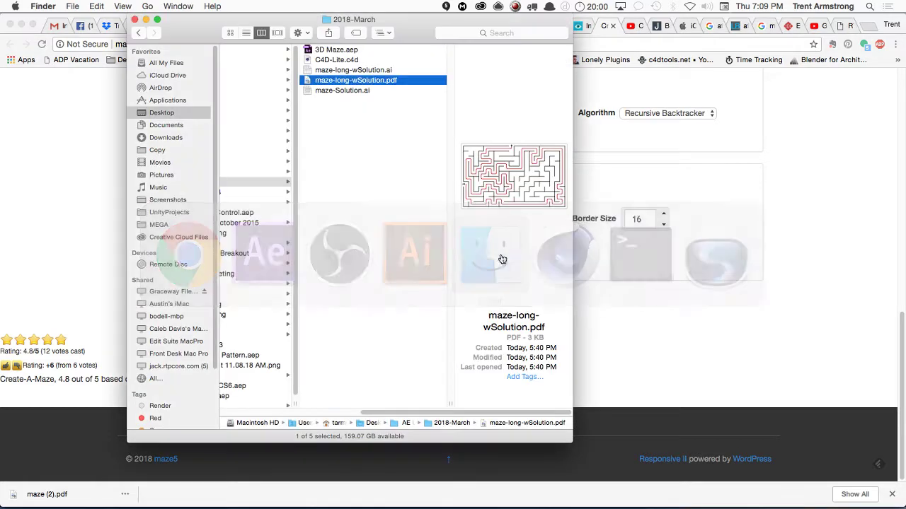
{"action": "key", "text": "Up"}
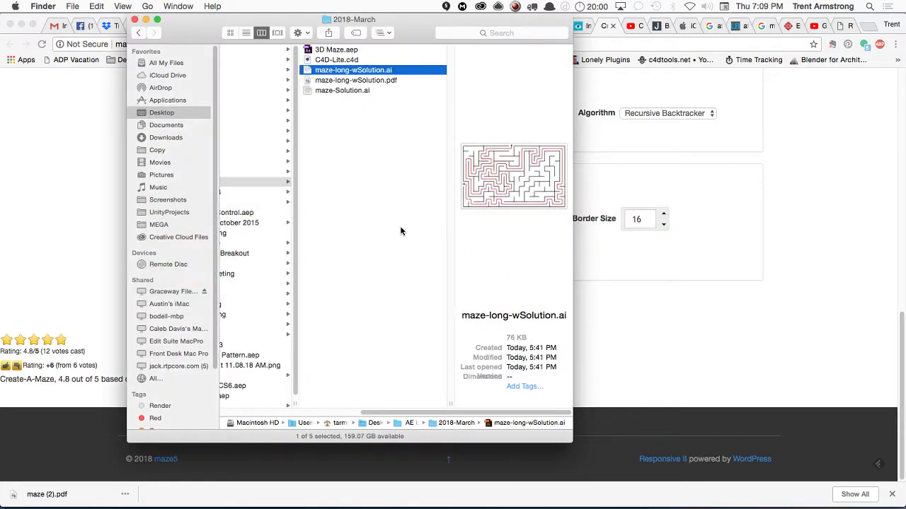
{"action": "key", "text": "Down"}
{"action": "key", "text": "space"}
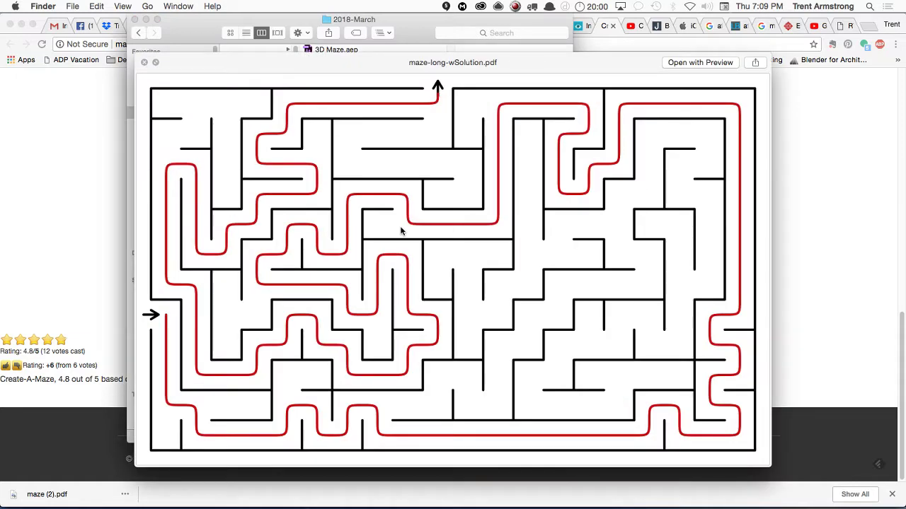
{"action": "key", "text": "space"}
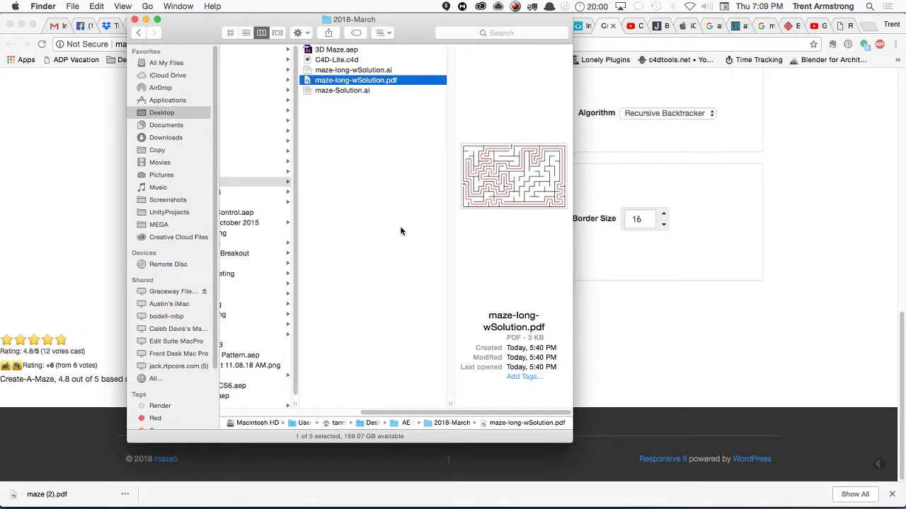
{"action": "key", "text": "super+Tab"}
{"action": "key", "text": "super+Tab"}
{"action": "key", "text": "super+Tab"}
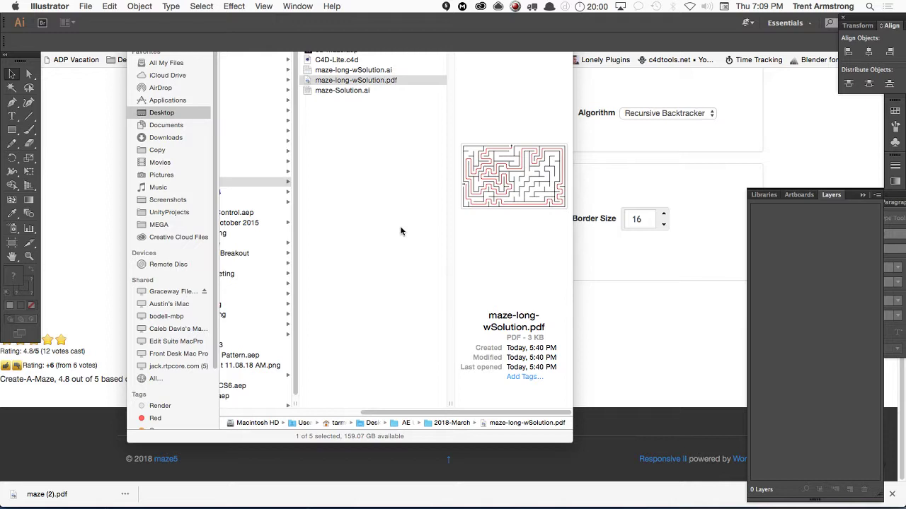
{"action": "left_click_drag", "start_coordinate": [366, 82], "coordinate": [784, 493]}
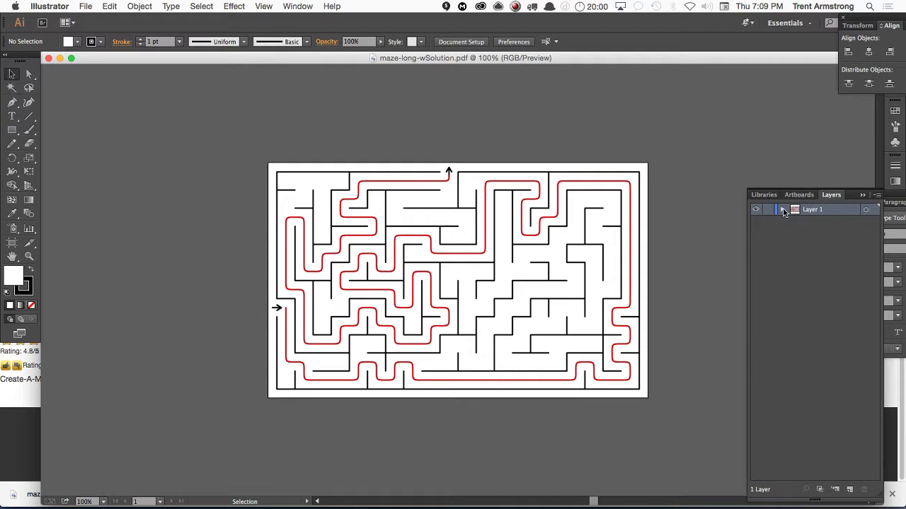
- Expand Layer 1, after briefly checking the YouTube and Facebook browser tabs
{"action": "left_click", "coordinate": [782, 210]}
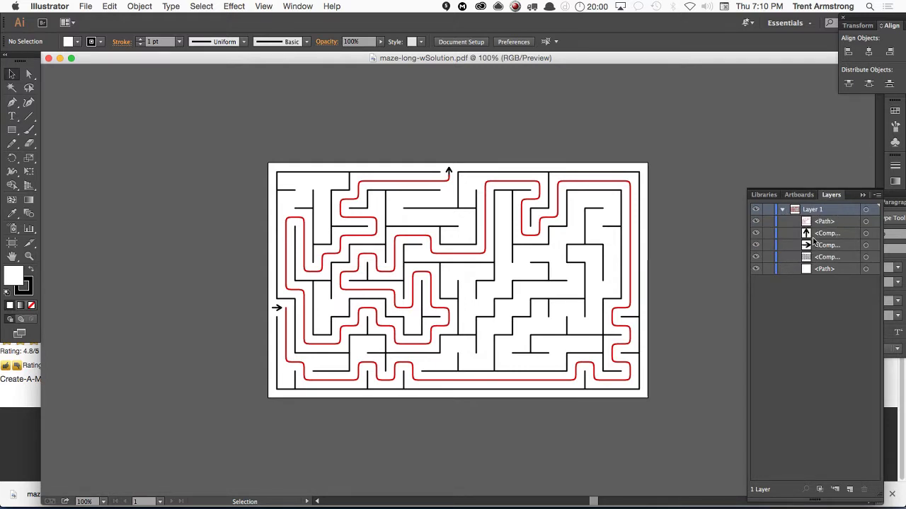
{"action": "key", "text": "super+Tab"}
{"action": "key", "text": "super+Tab"}
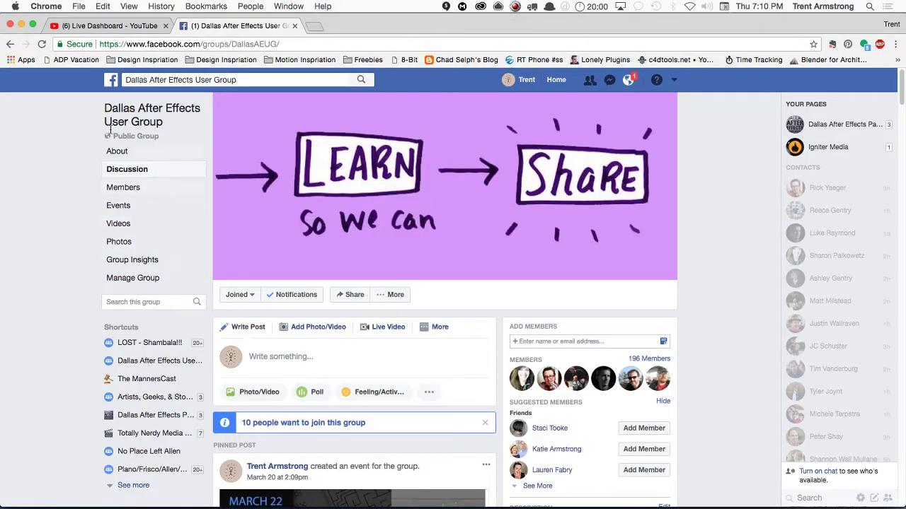
{"action": "left_click", "coordinate": [116, 26]}
{"action": "left_click", "coordinate": [237, 26]}
{"action": "key", "text": "super+Tab"}
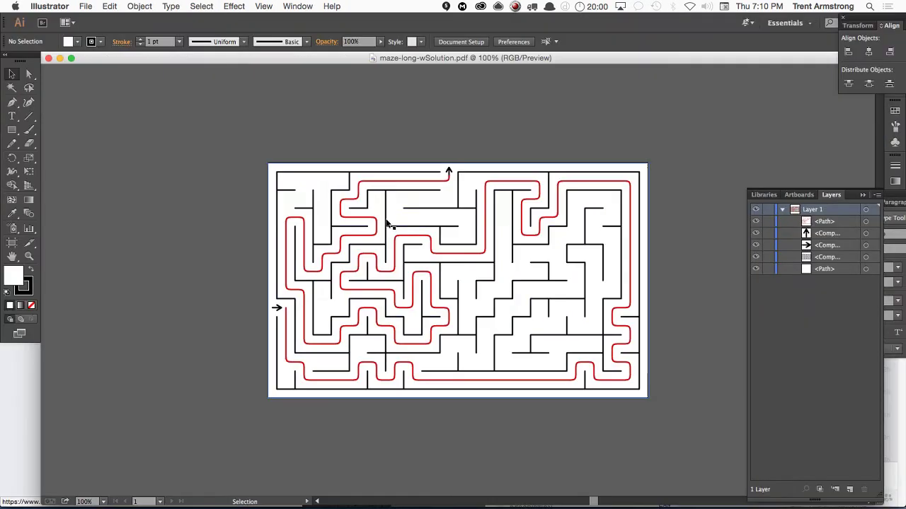
- Toggle sublayer visibility to identify background, maze walls and red solution, then collapse Layer 1
{"action": "left_click", "coordinate": [829, 212]}
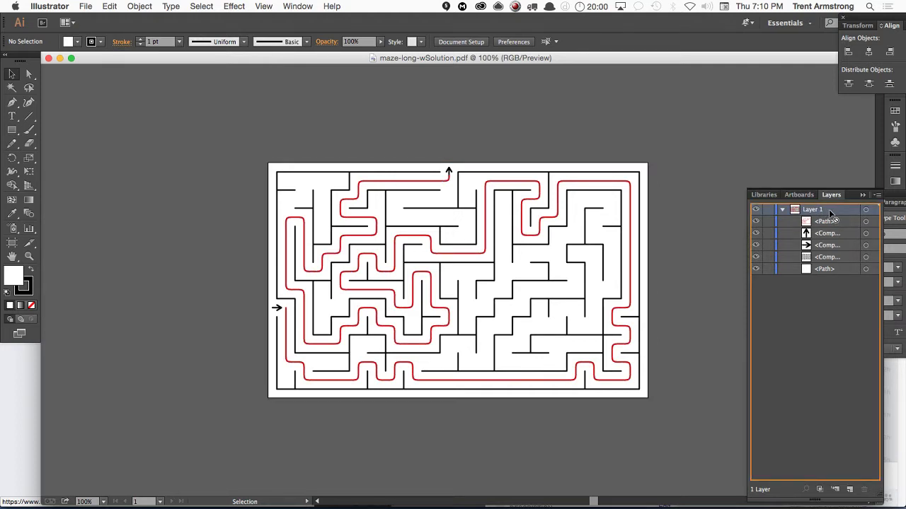
{"action": "left_click_drag", "start_coordinate": [830, 214], "coordinate": [826, 209]}
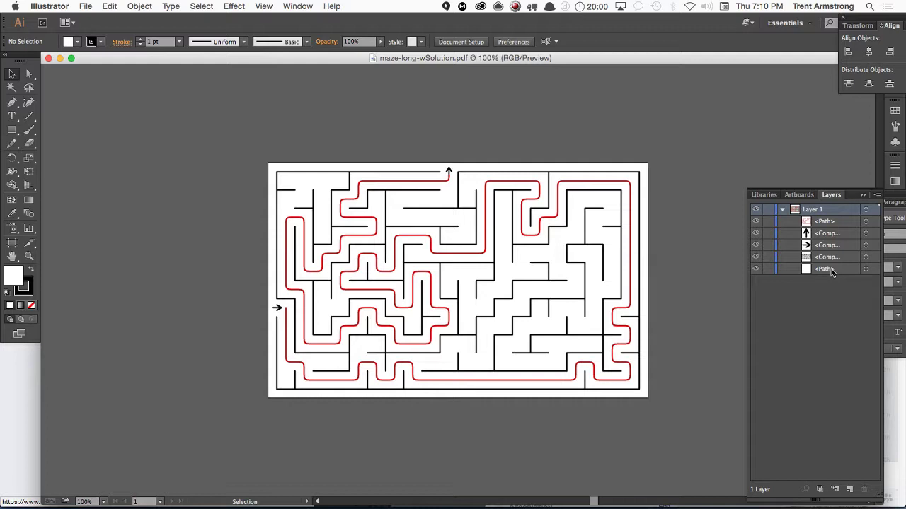
{"action": "left_click", "coordinate": [756, 269]}
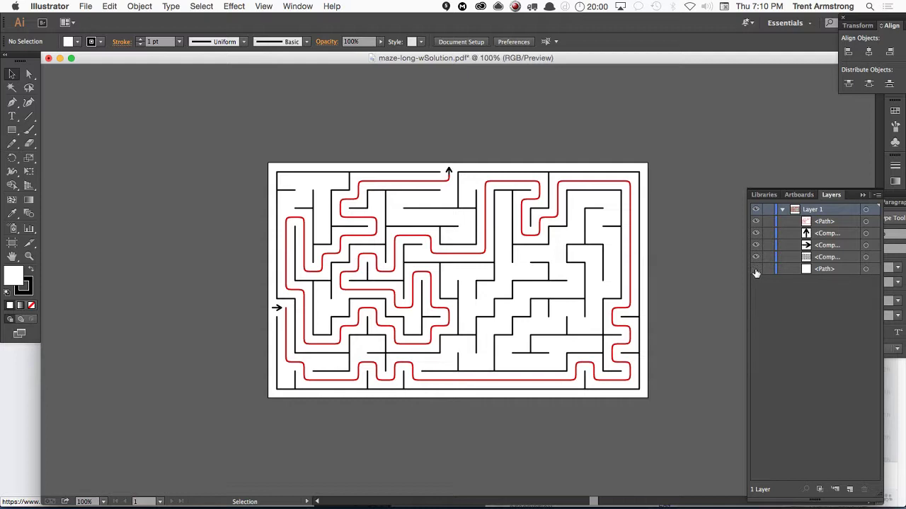
{"action": "left_click", "coordinate": [755, 258]}
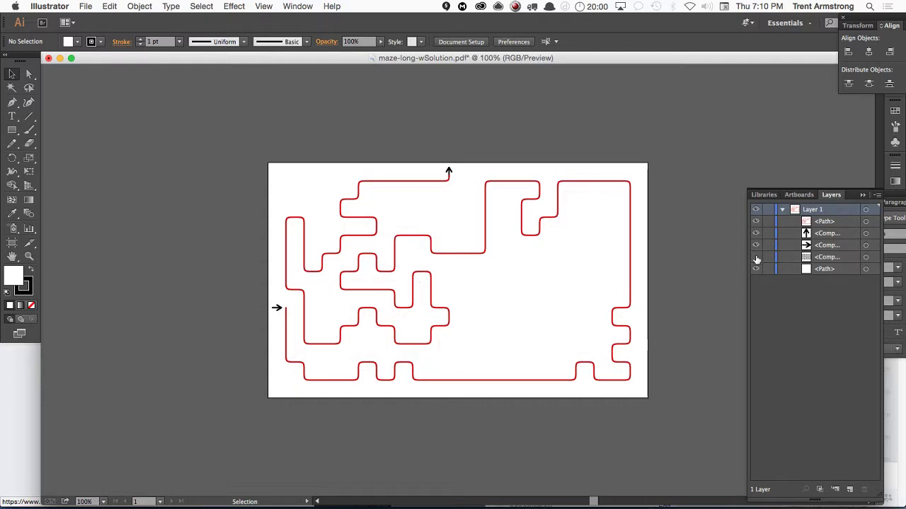
{"action": "left_click", "coordinate": [756, 258]}
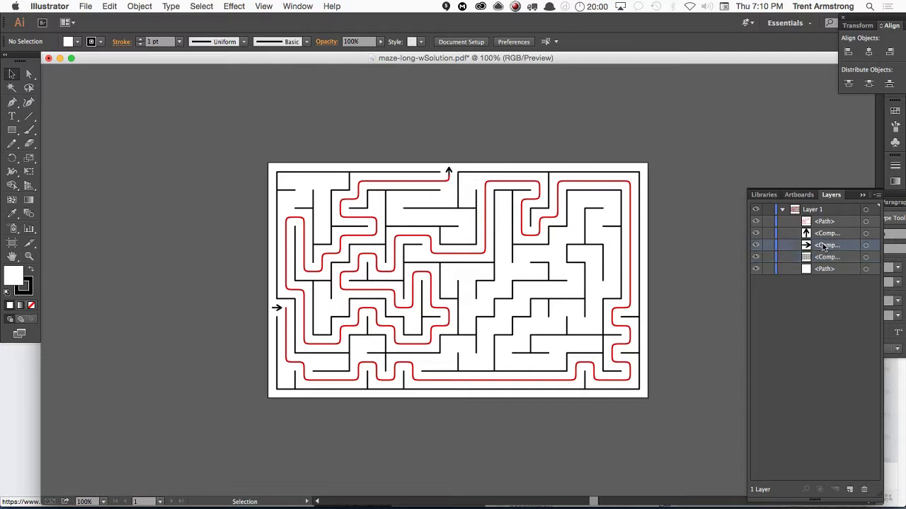
{"action": "left_click", "coordinate": [756, 222]}
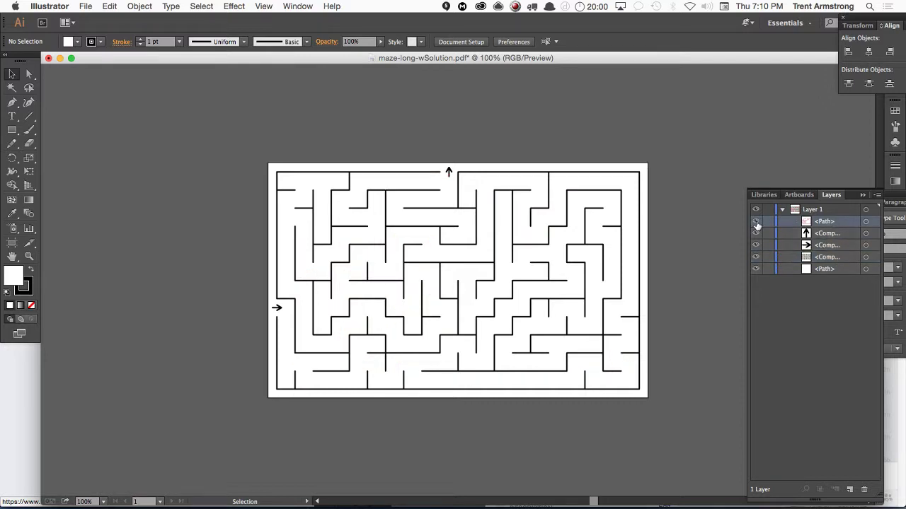
{"action": "left_click", "coordinate": [756, 222]}
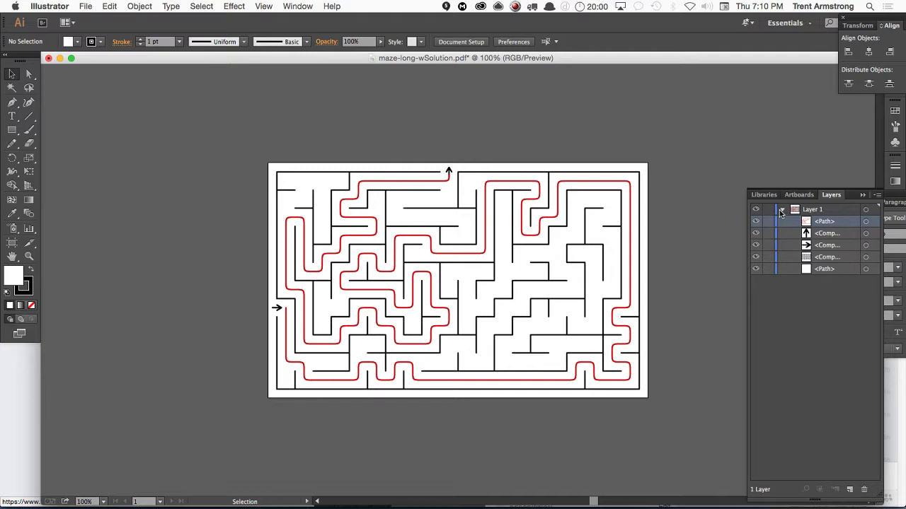
{"action": "left_click", "coordinate": [782, 210]}
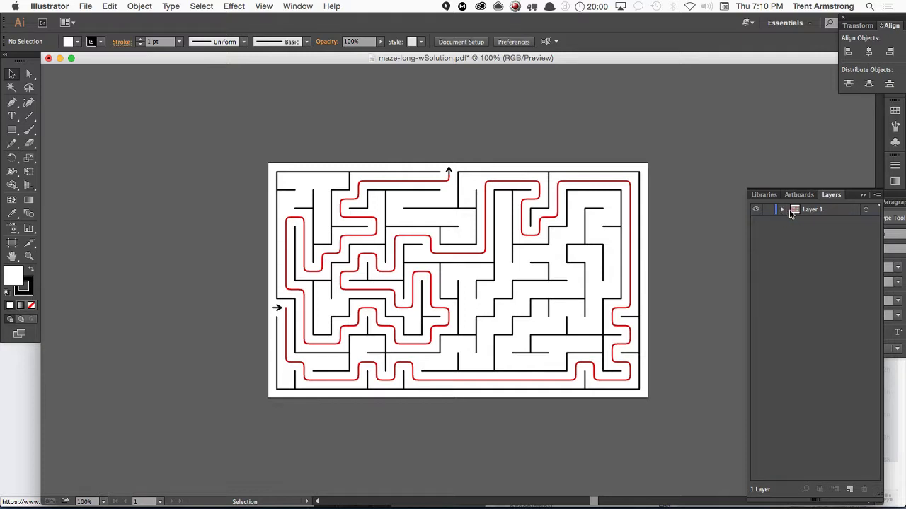
- Add three new layers and move the red solution path into Layer 4
{"action": "left_click", "coordinate": [849, 491]}
{"action": "left_click", "coordinate": [849, 492]}
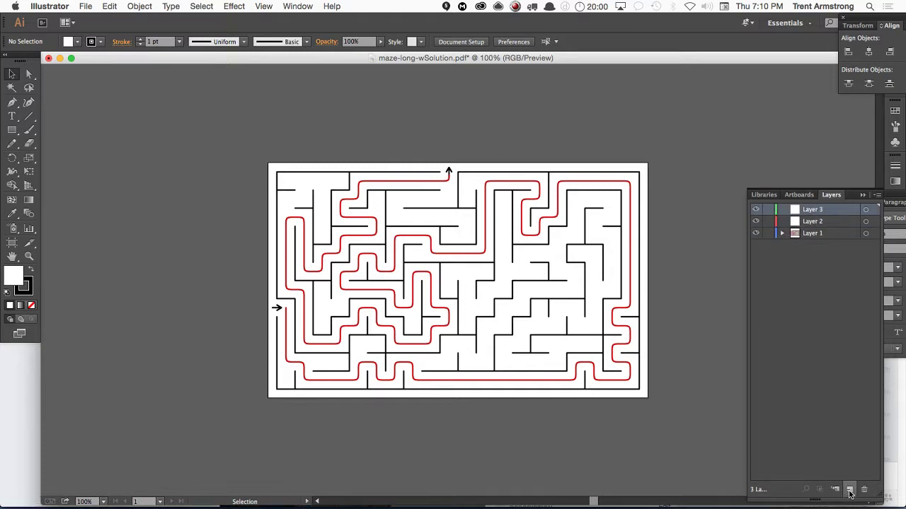
{"action": "left_click", "coordinate": [849, 491]}
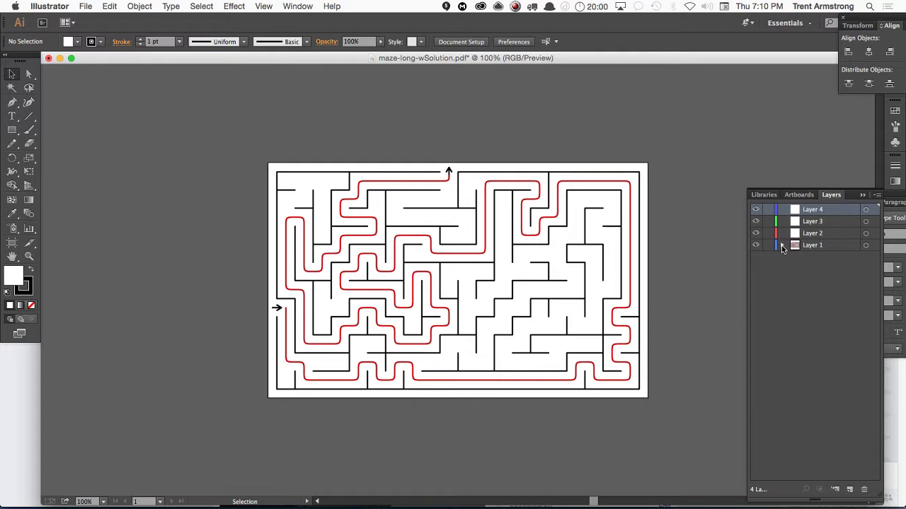
{"action": "left_click", "coordinate": [782, 245]}
{"action": "left_click", "coordinate": [866, 257]}
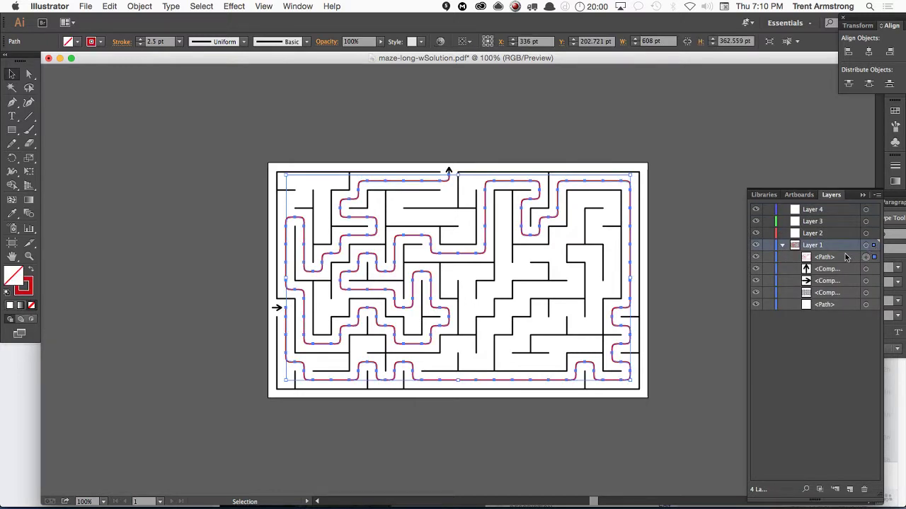
{"action": "left_click_drag", "start_coordinate": [874, 246], "coordinate": [874, 211]}
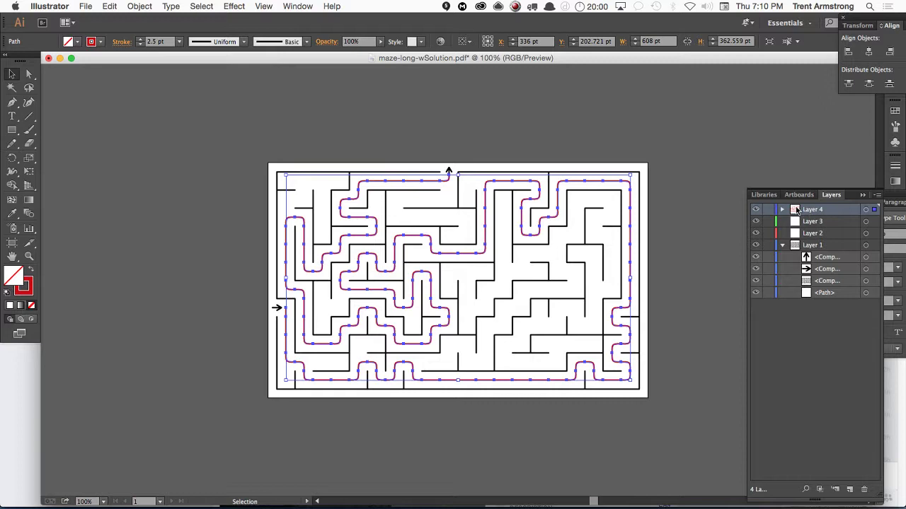
{"action": "left_click", "coordinate": [756, 209]}
{"action": "left_click", "coordinate": [756, 209]}
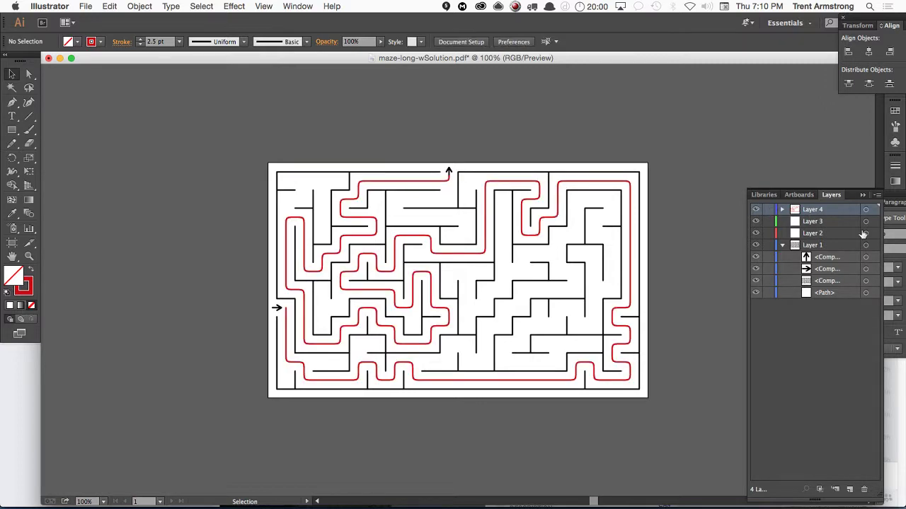
- Move both arrows into Layer 2 and rename the layers Arrows and Solution
{"action": "left_click", "coordinate": [865, 257]}
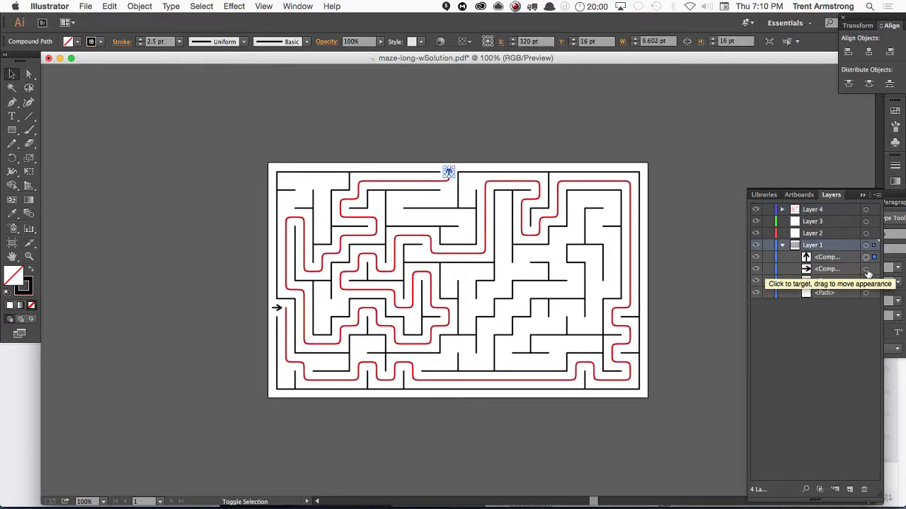
{"action": "left_click", "coordinate": [865, 270], "text": "shift"}
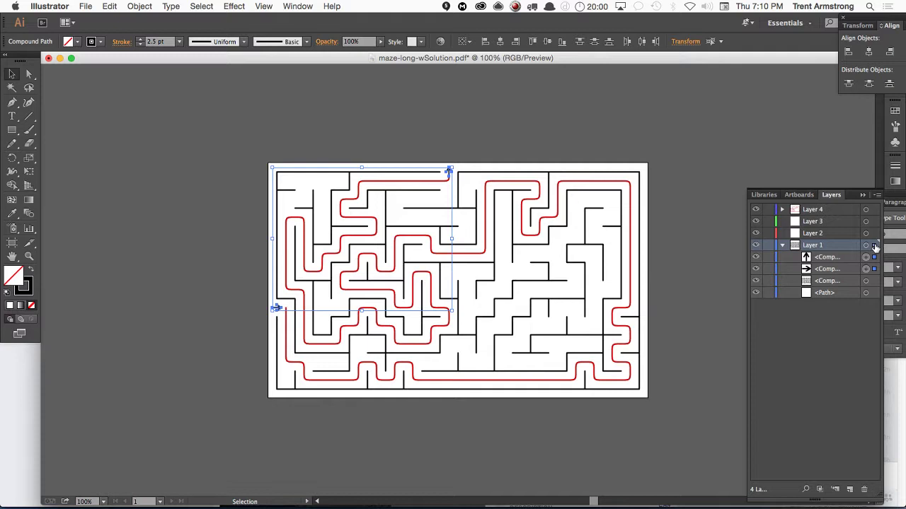
{"action": "left_click_drag", "start_coordinate": [875, 245], "coordinate": [875, 234]}
{"action": "double_click", "coordinate": [815, 233]}
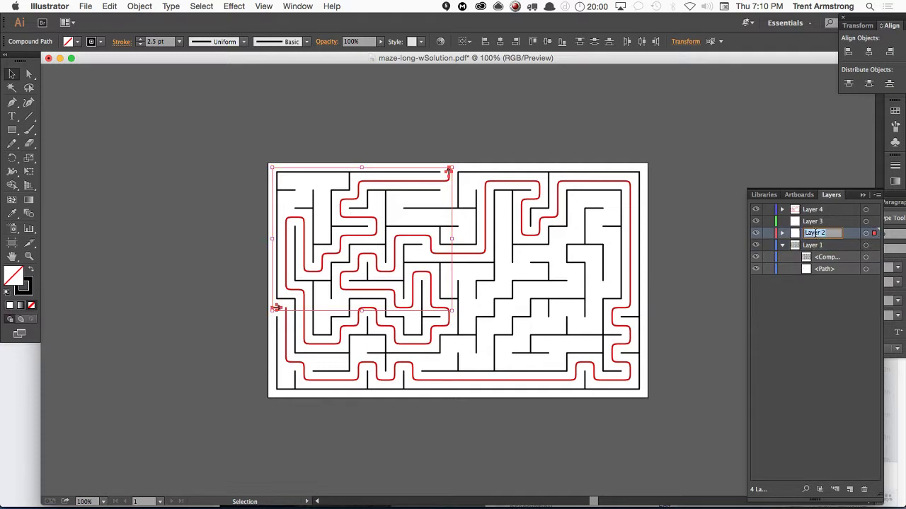
{"action": "type", "text": "Arrows"}
{"action": "key", "text": "Return"}
{"action": "double_click", "coordinate": [811, 210]}
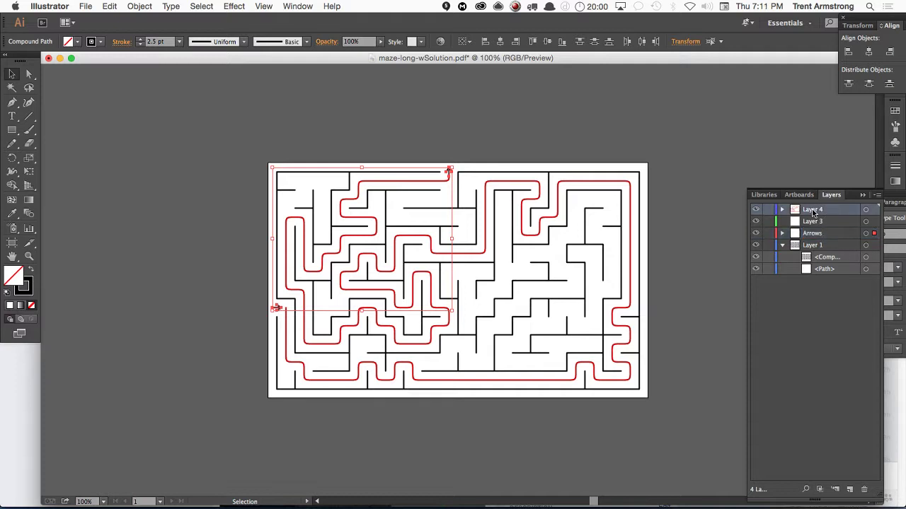
{"action": "type", "text": "Solution"}
{"action": "key", "text": "Return"}
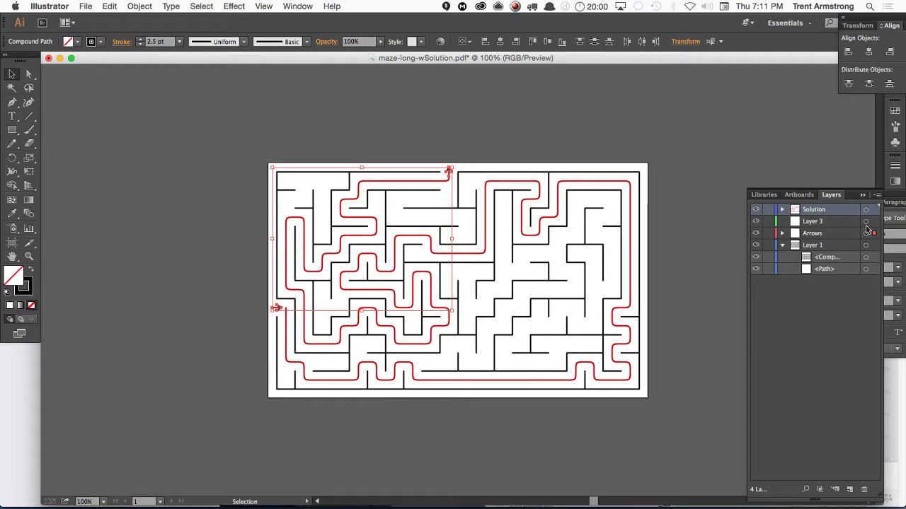
- Move the maze walls into Layer 3, naming it Maze, and rename Layer 1 to BG
{"action": "left_click", "coordinate": [866, 258]}
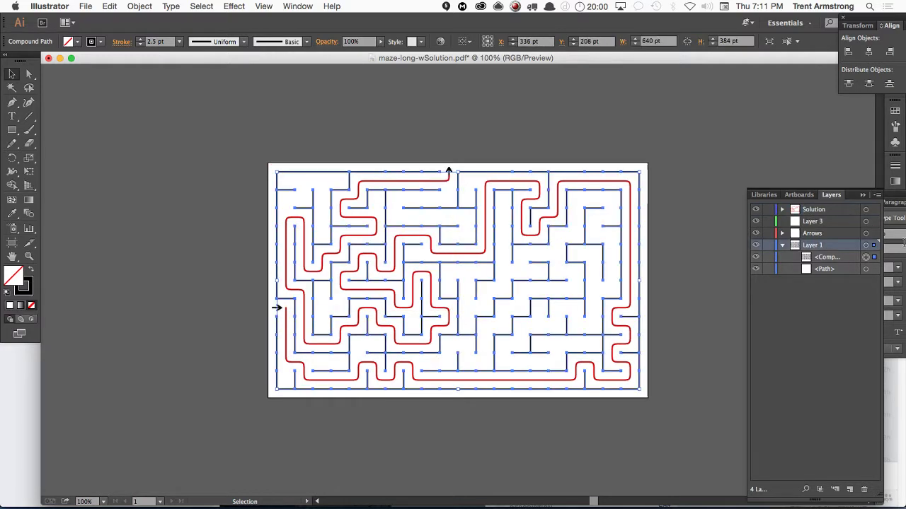
{"action": "left_click_drag", "start_coordinate": [874, 246], "coordinate": [874, 222]}
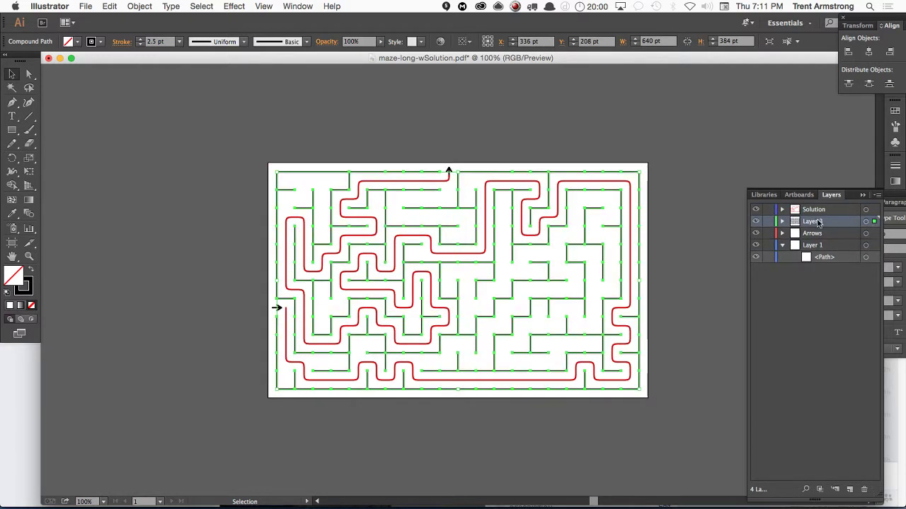
{"action": "double_click", "coordinate": [814, 221]}
{"action": "type", "text": "Maze"}
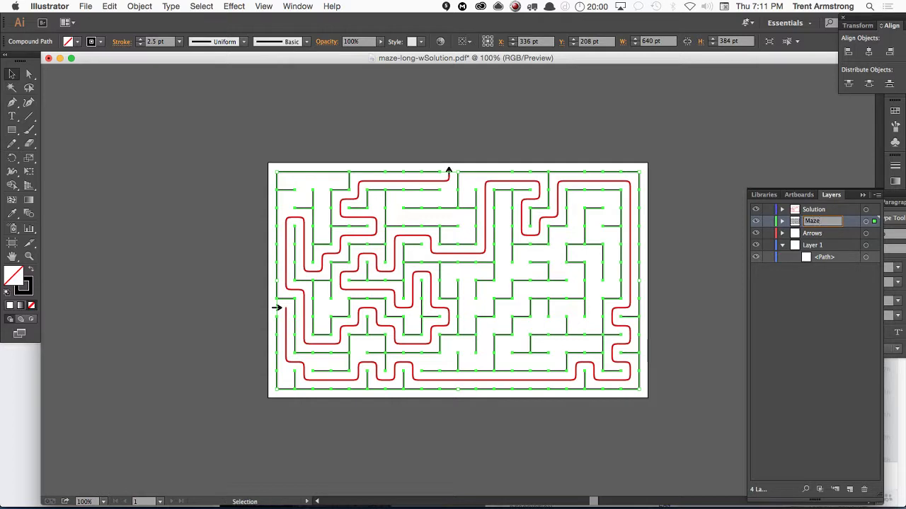
{"action": "key", "text": "Return"}
{"action": "double_click", "coordinate": [811, 245]}
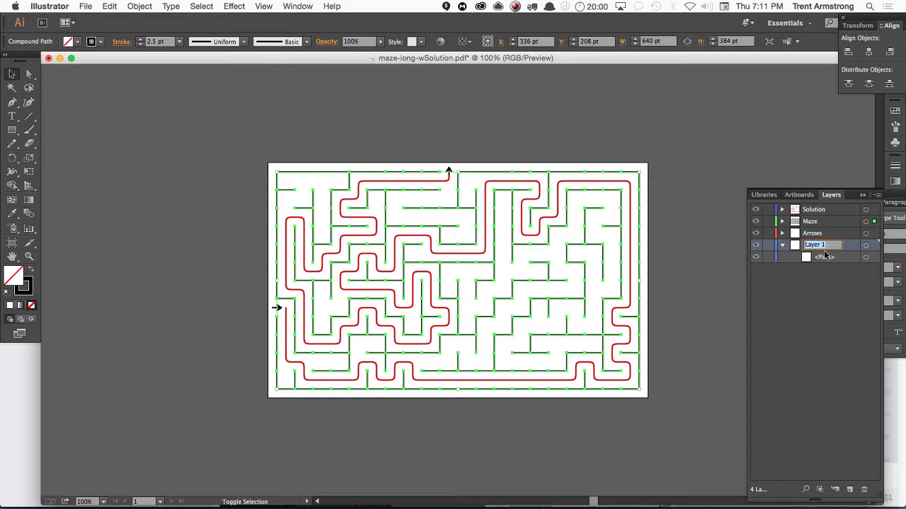
{"action": "type", "text": "BG"}
{"action": "key", "text": "Return"}
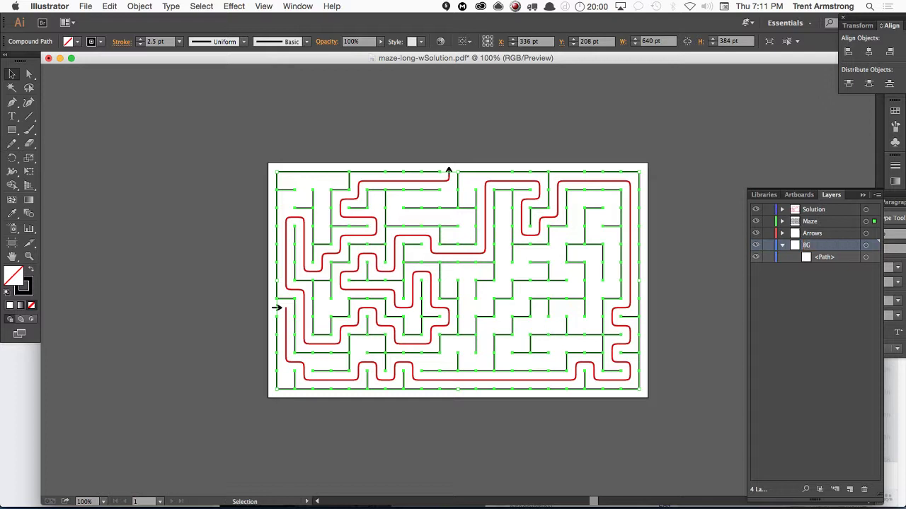
- Toggle layer visibility to confirm each layer holds its own part of the maze
{"action": "left_click", "coordinate": [782, 245]}
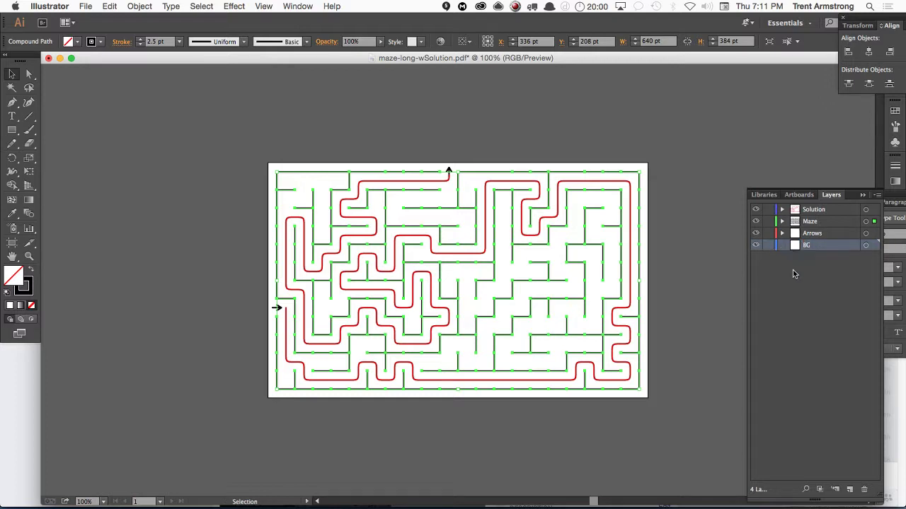
{"action": "left_click_drag", "start_coordinate": [756, 245], "coordinate": [754, 221]}
{"action": "left_click", "coordinate": [755, 209]}
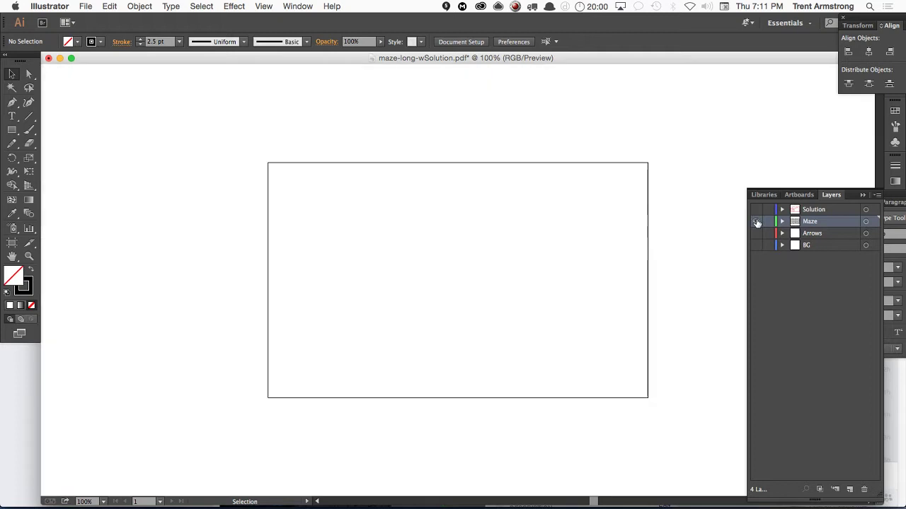
{"action": "left_click", "coordinate": [755, 221]}
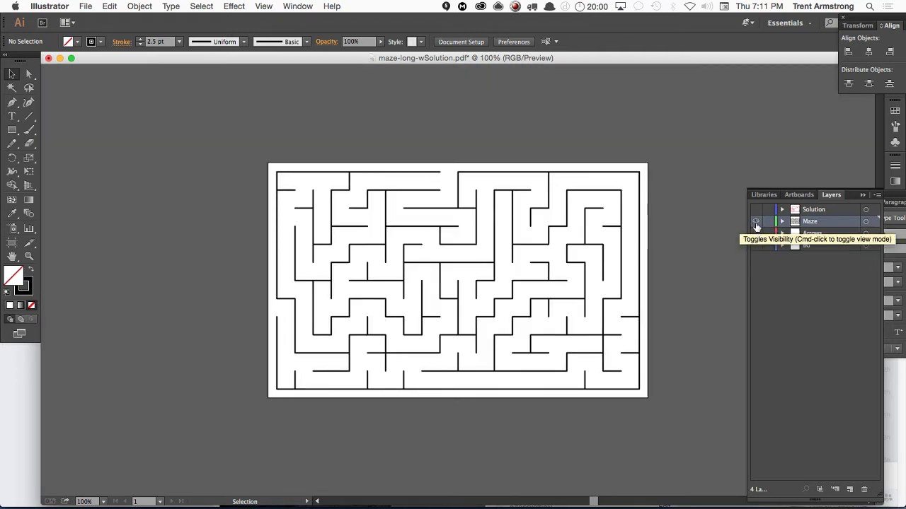
{"action": "left_click", "coordinate": [756, 233]}
{"action": "left_click", "coordinate": [755, 222]}
{"action": "left_click", "coordinate": [755, 233], "text": "alt"}
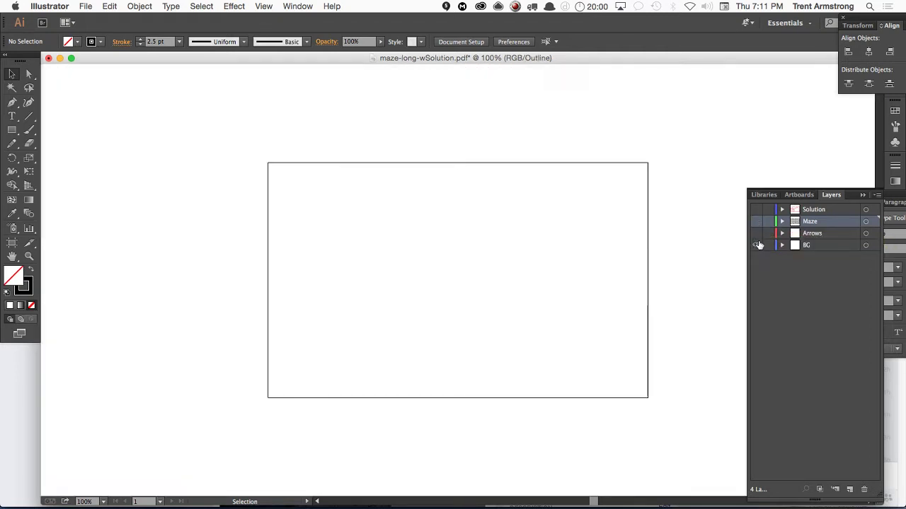
{"action": "left_click", "coordinate": [756, 233]}
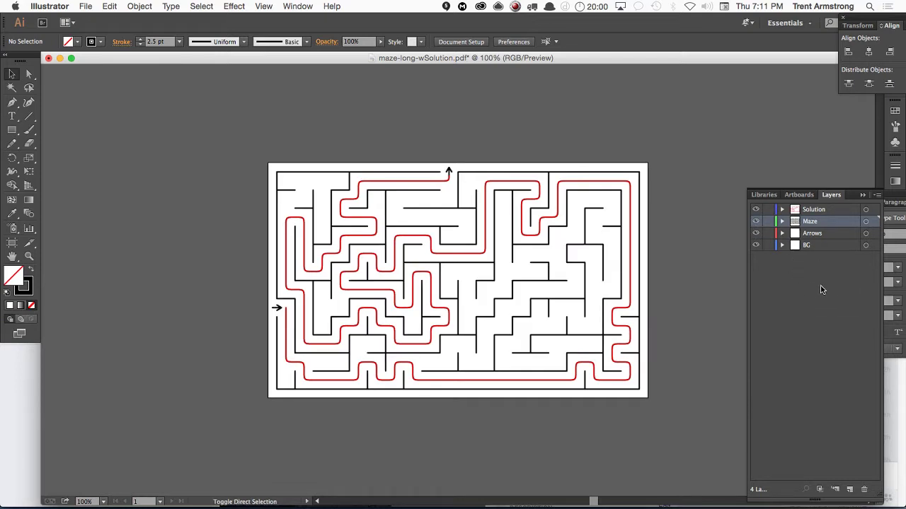
{"action": "key", "text": "super+shift+s"}
- Save as Adobe Illustrator (ai) format named maze-long-wSolution-2.ai with default options
{"action": "left_click", "coordinate": [599, 162]}
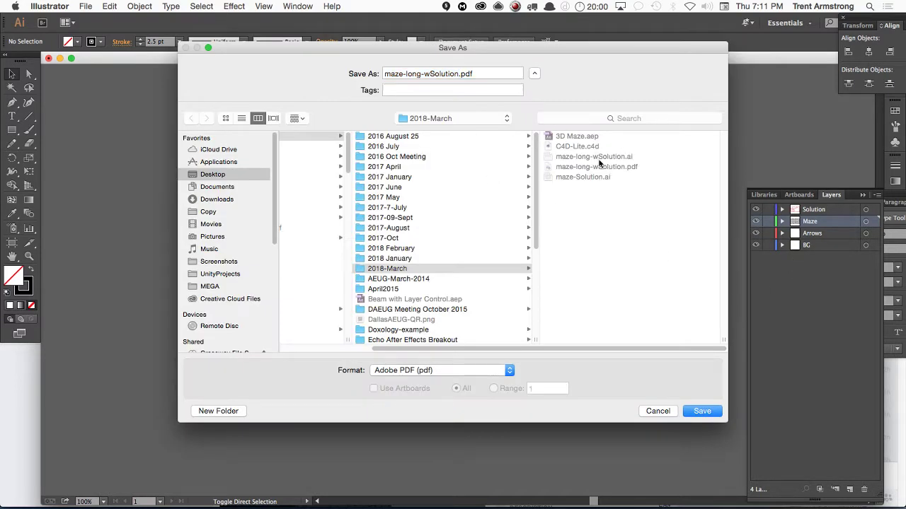
{"action": "left_click", "coordinate": [481, 372]}
{"action": "left_click", "coordinate": [469, 342]}
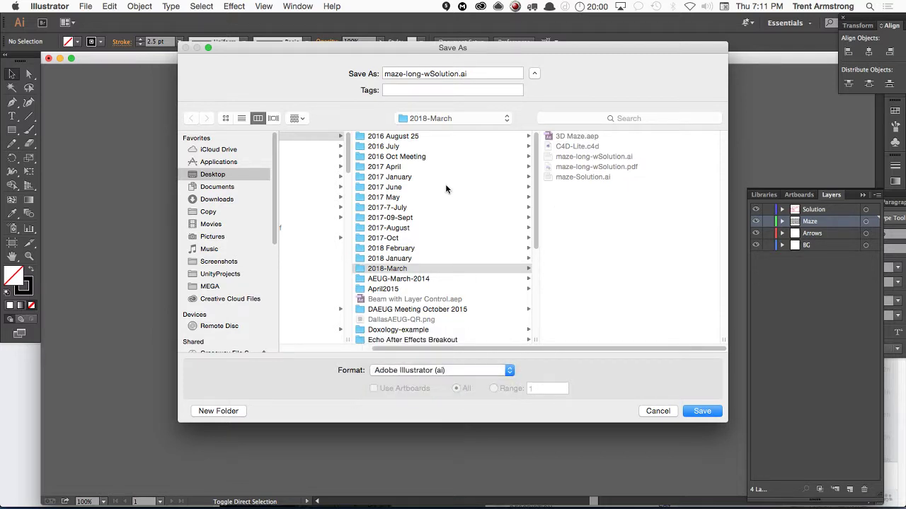
{"action": "left_click", "coordinate": [455, 74]}
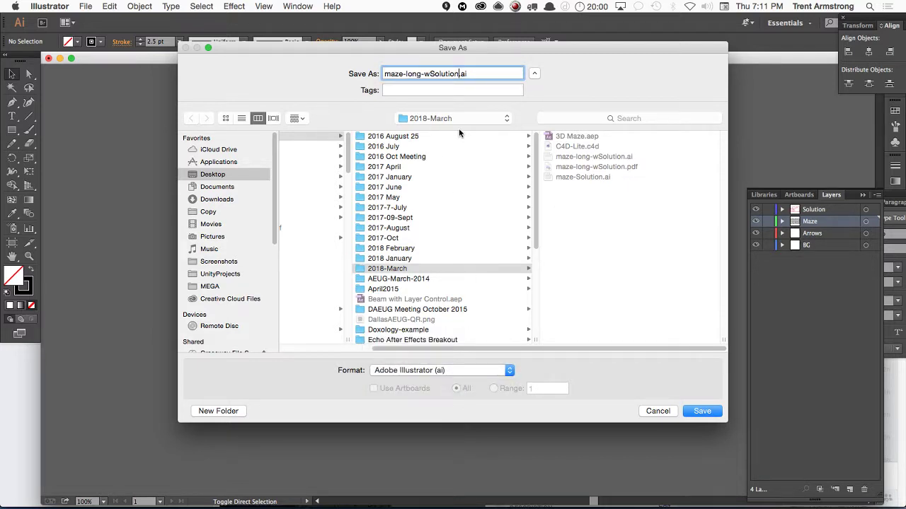
{"action": "type", "text": "-2"}
{"action": "key", "text": "Return"}
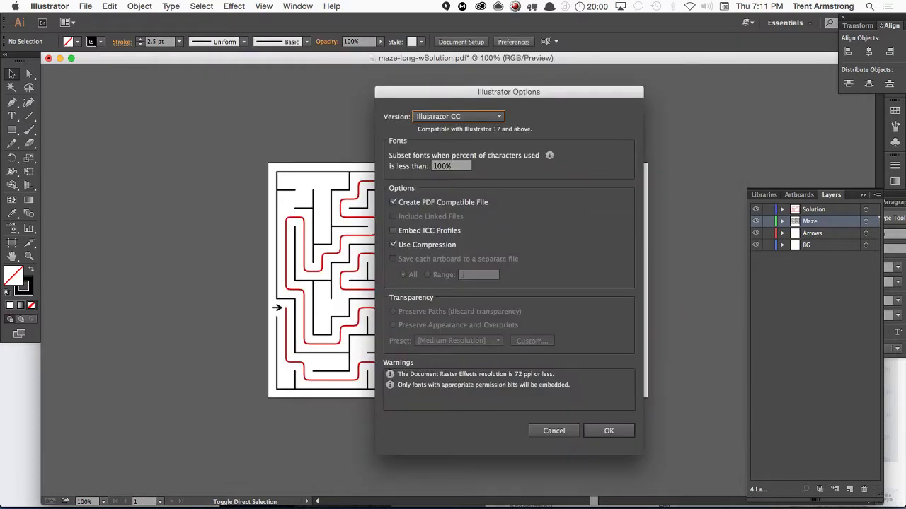
{"action": "key", "text": "Return"}
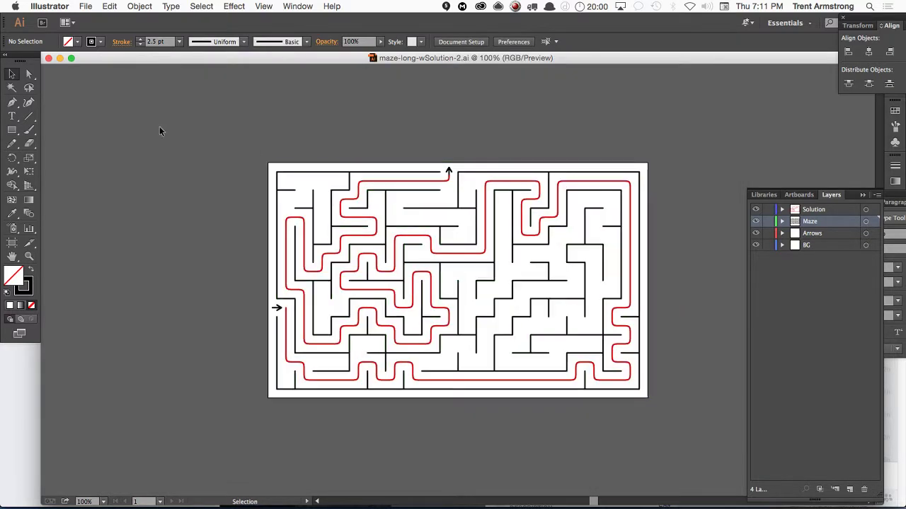
- In After Effects, select the Assets folder and start File > Import > File
{"action": "key", "text": "super+Tab"}
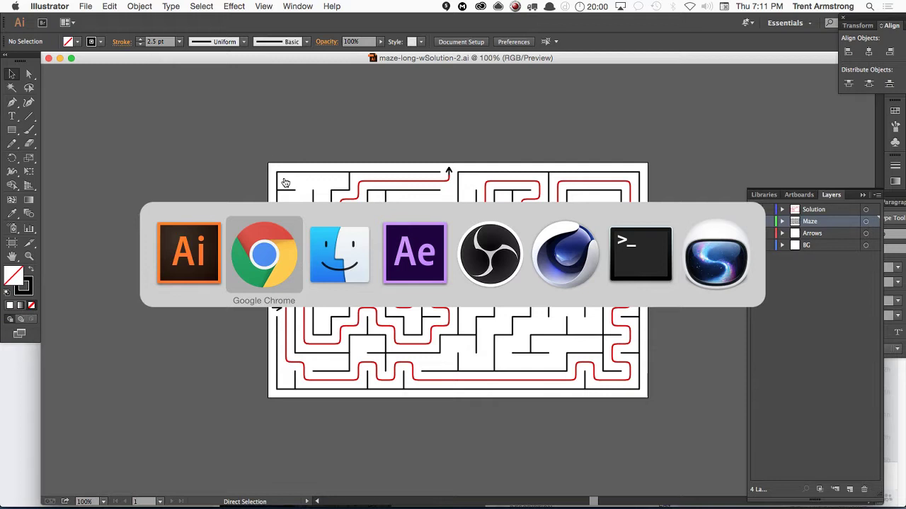
{"action": "left_click", "coordinate": [414, 254]}
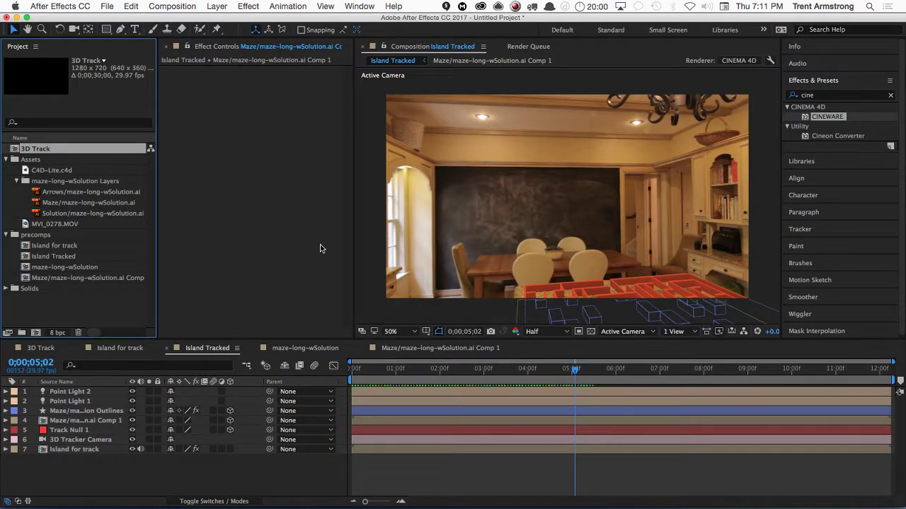
{"action": "left_click", "coordinate": [52, 160]}
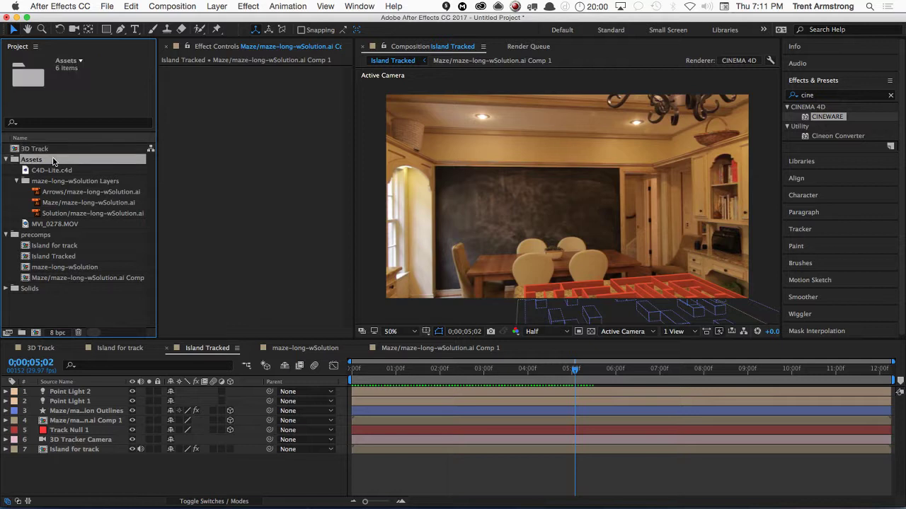
{"action": "left_click", "coordinate": [108, 8]}
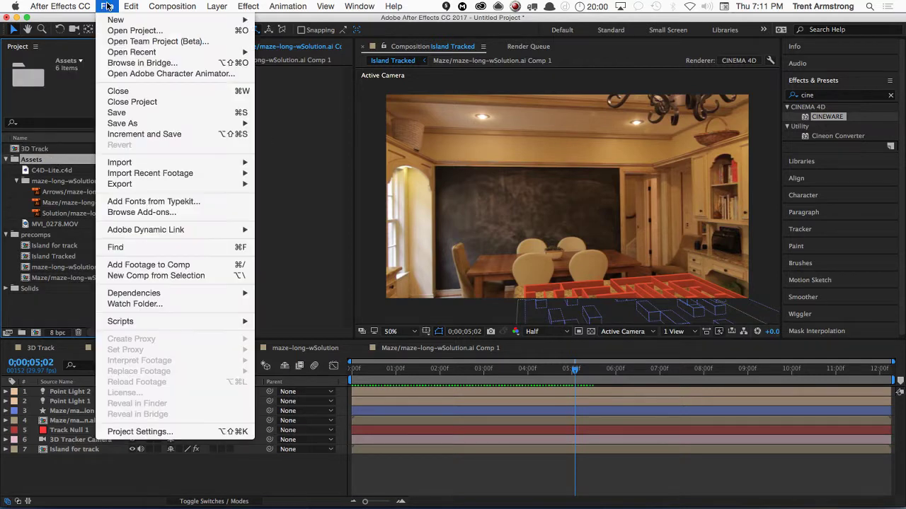
{"action": "mouse_move", "coordinate": [128, 162]}
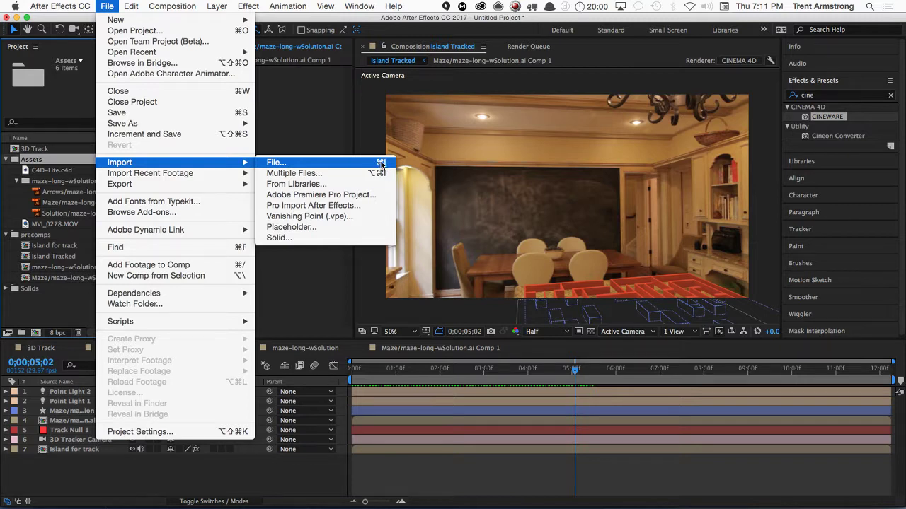
{"action": "left_click", "coordinate": [304, 164]}
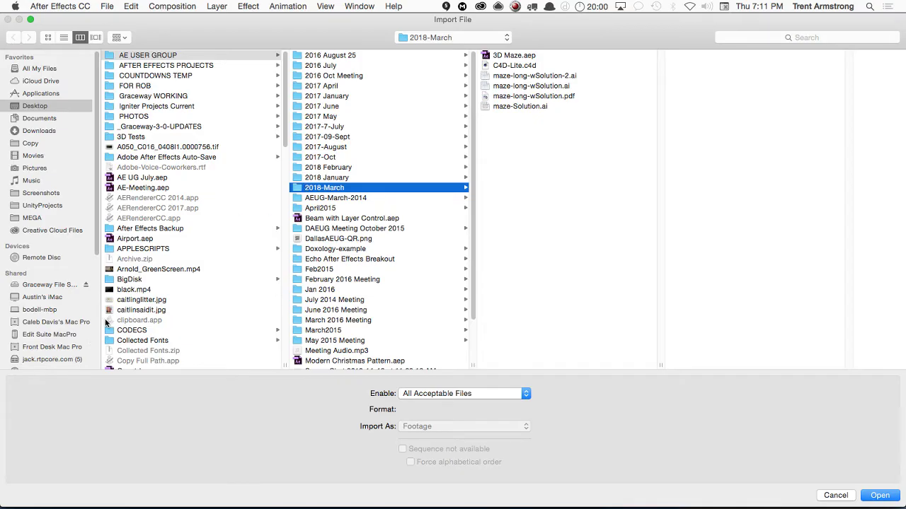
- Check maze-long-wSolution-2.ai in Finder, then choose it in the import dialog
{"action": "key", "text": "super+Tab"}
{"action": "key", "text": "super+Tab"}
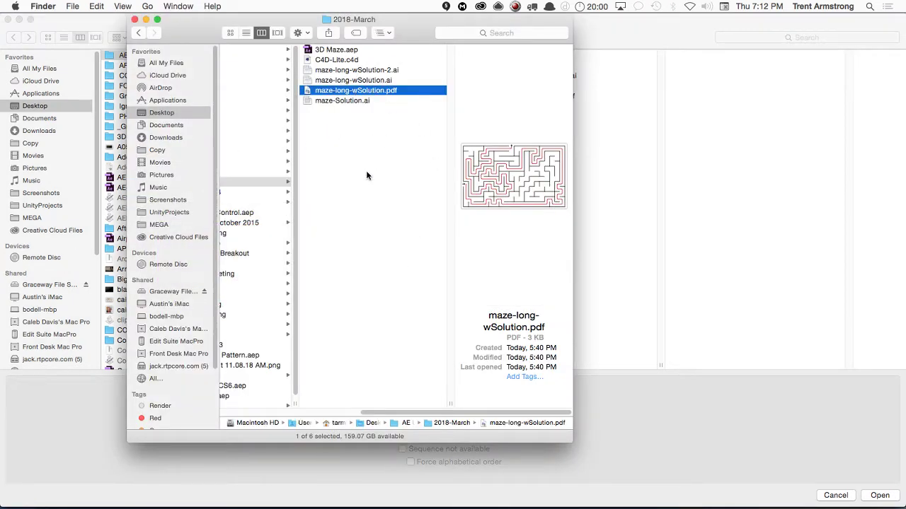
{"action": "left_click", "coordinate": [375, 70]}
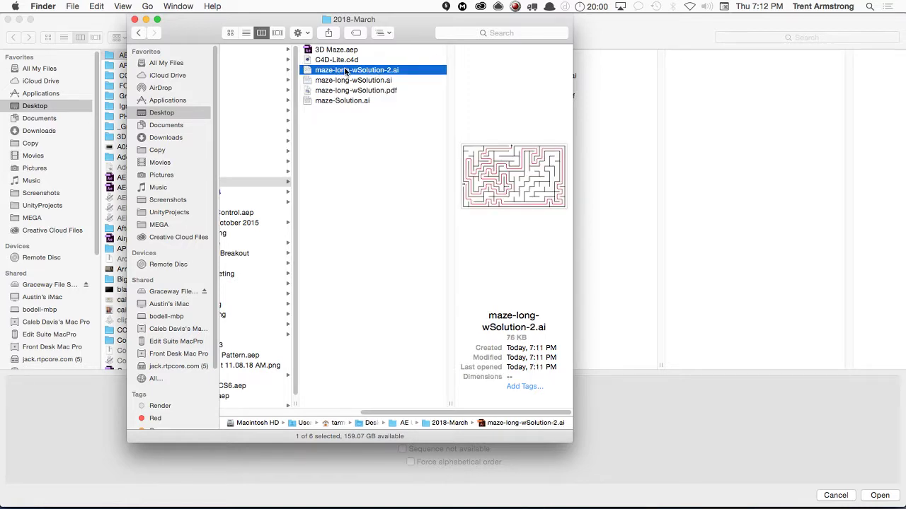
{"action": "left_click_drag", "start_coordinate": [412, 27], "coordinate": [441, 33]}
{"action": "key", "text": "super+Tab"}
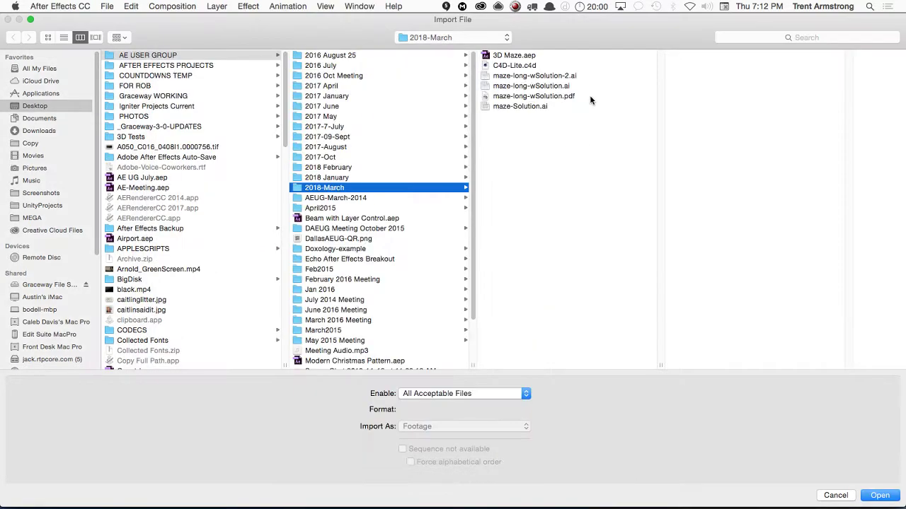
{"action": "left_click", "coordinate": [566, 76]}
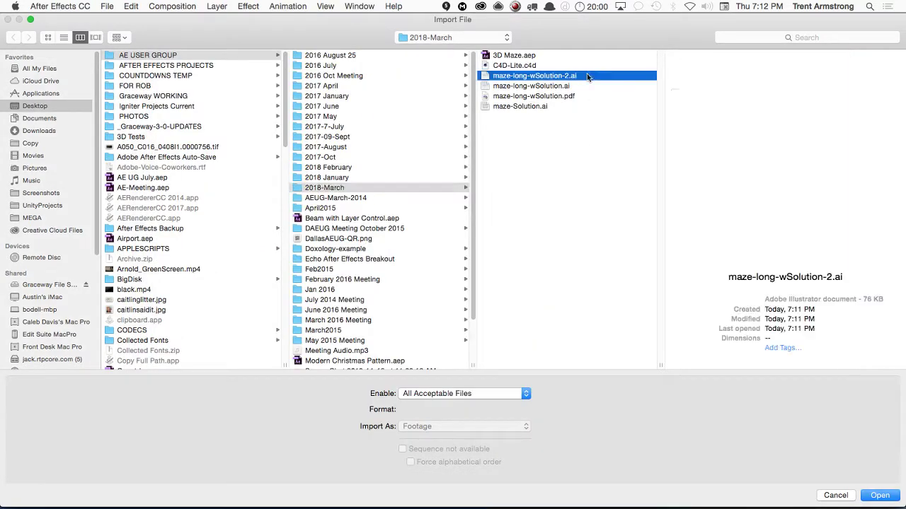
{"action": "double_click", "coordinate": [550, 76]}
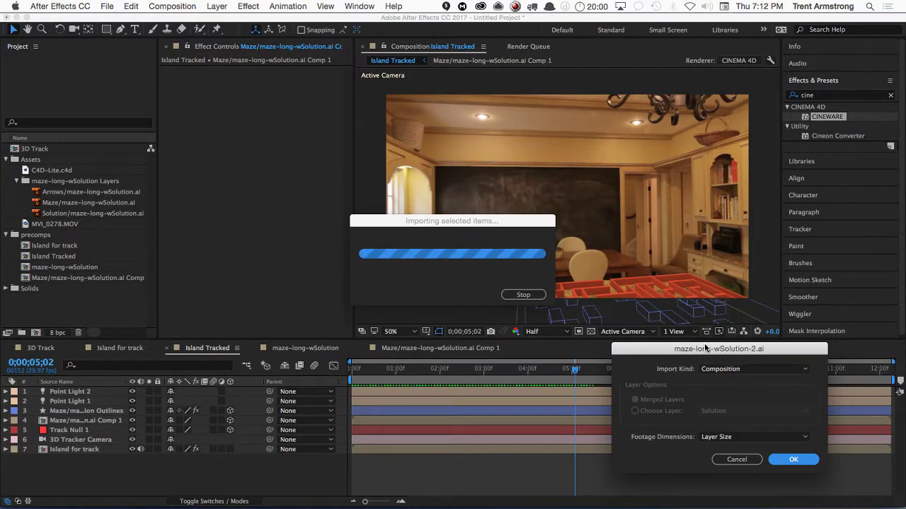
- Import it as a Composition with Layer Size footage dimensions
{"action": "left_click_drag", "start_coordinate": [705, 348], "coordinate": [429, 188]}
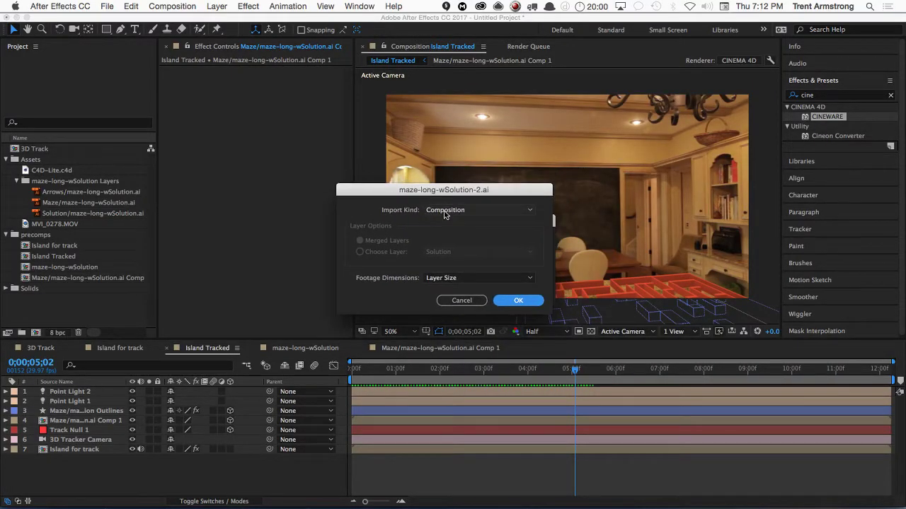
{"action": "left_click", "coordinate": [445, 210]}
{"action": "left_click", "coordinate": [400, 210]}
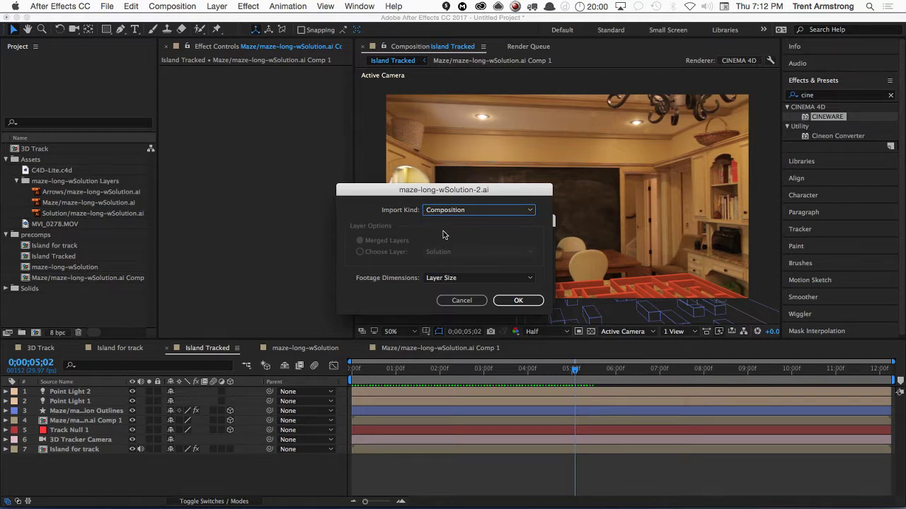
{"action": "left_click_drag", "start_coordinate": [465, 191], "coordinate": [466, 187]}
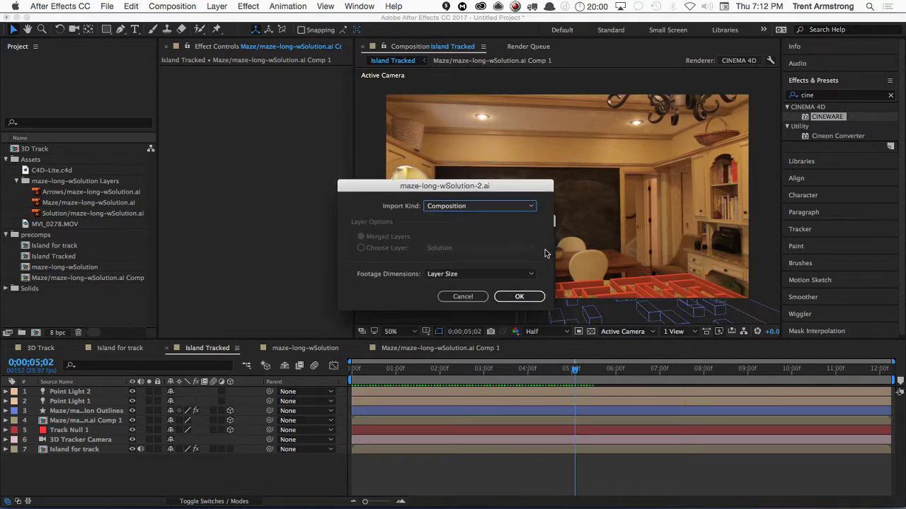
{"action": "left_click", "coordinate": [482, 277]}
{"action": "left_click", "coordinate": [459, 284]}
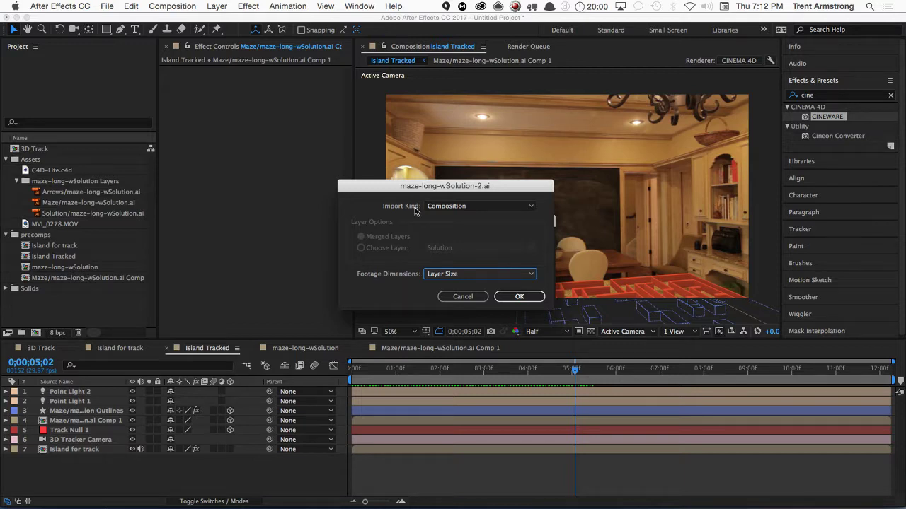
{"action": "left_click", "coordinate": [524, 298]}
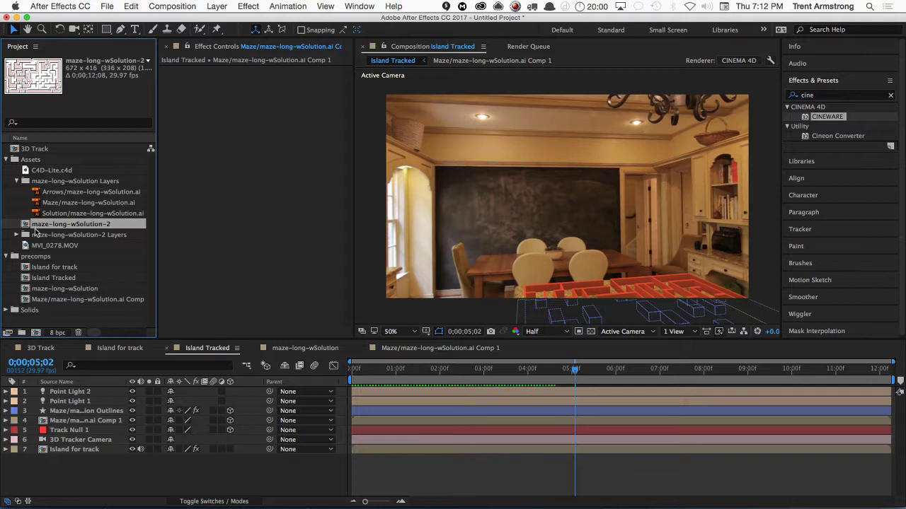
- Move maze-long-wSolution-2 into precomps and open it at 100% magnification and Full resolution
{"action": "left_click_drag", "start_coordinate": [55, 225], "coordinate": [58, 258]}
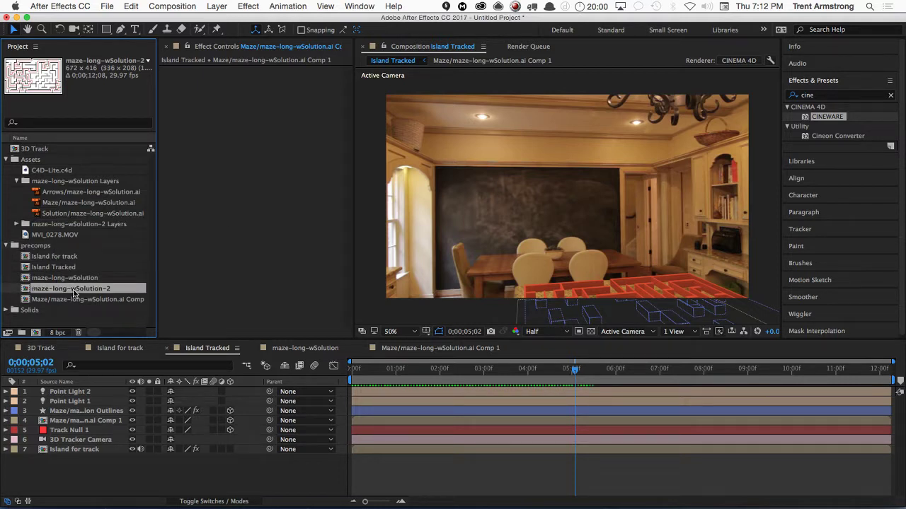
{"action": "double_click", "coordinate": [74, 289]}
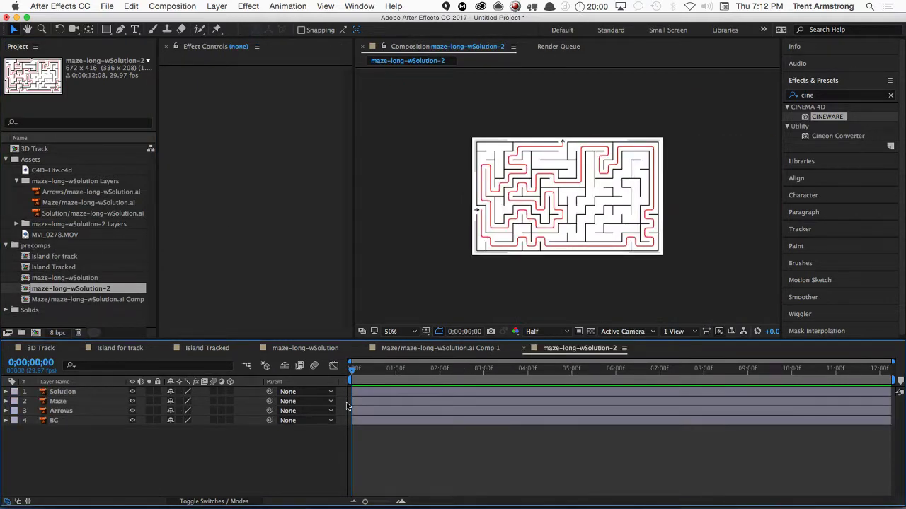
{"action": "key", "text": "period"}
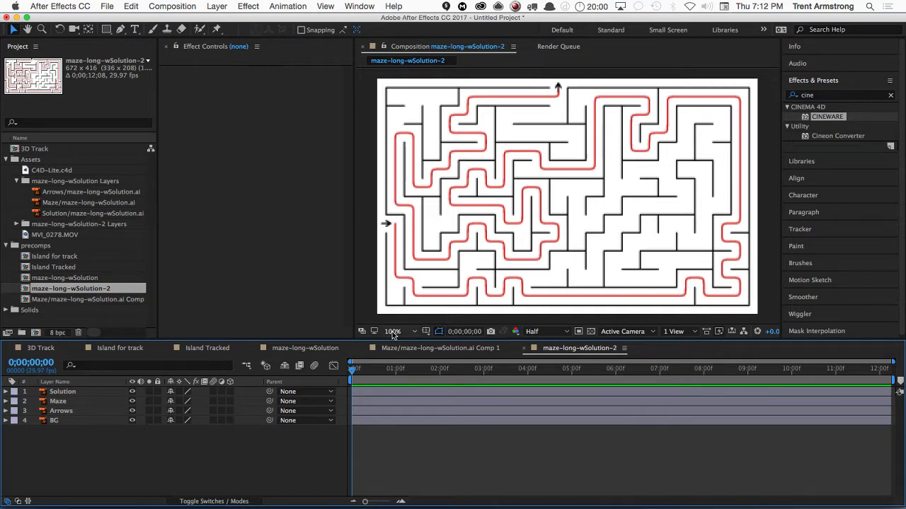
{"action": "key", "text": "super+j"}
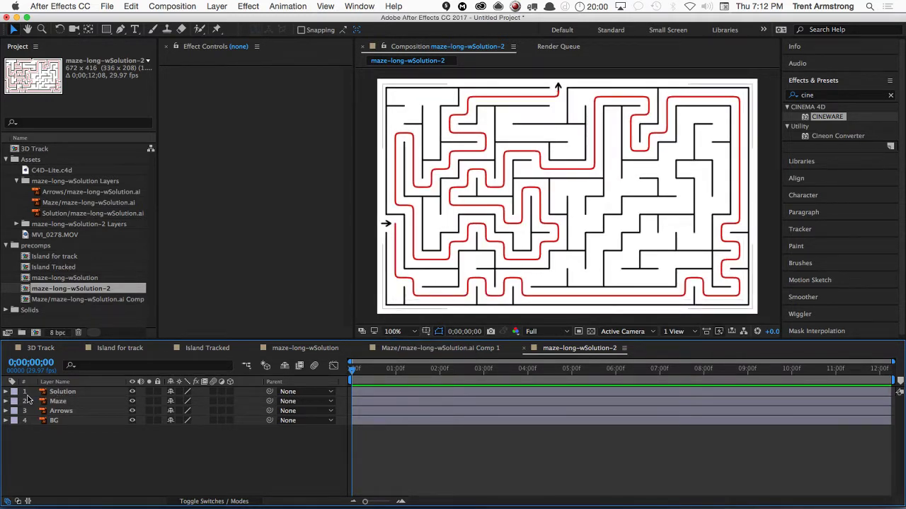
- Check the Solution, Maze and Arrows layers by toggling their visibility, then select the Maze layer
{"action": "left_click", "coordinate": [132, 392]}
{"action": "left_click", "coordinate": [132, 392]}
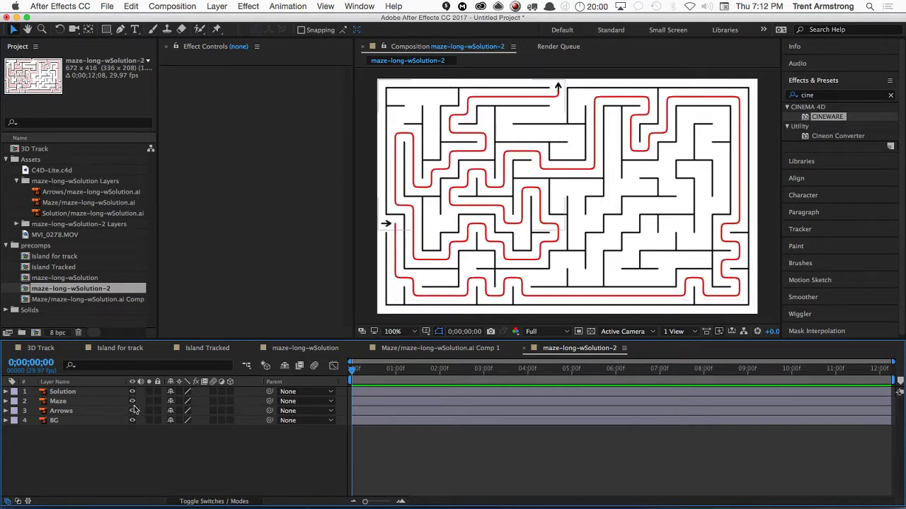
{"action": "left_click", "coordinate": [133, 401]}
{"action": "left_click", "coordinate": [133, 401]}
{"action": "left_click", "coordinate": [132, 411]}
{"action": "left_click", "coordinate": [132, 411]}
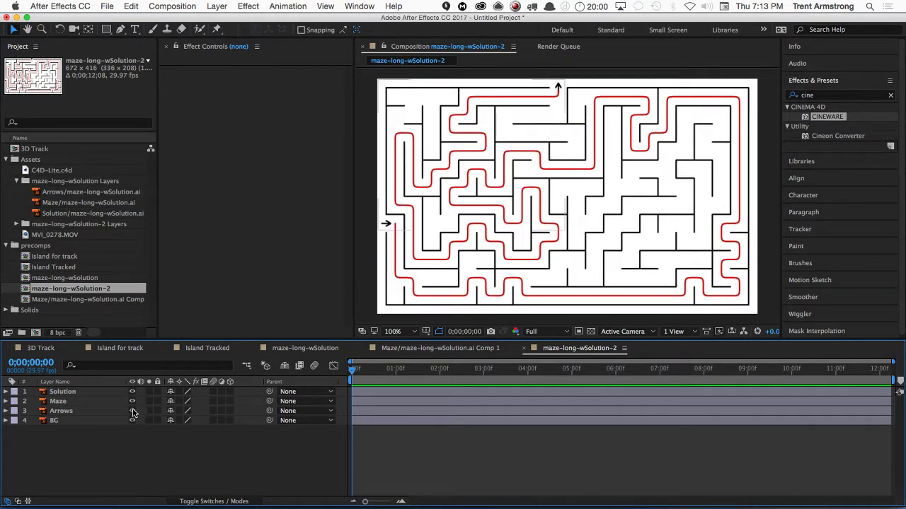
{"action": "left_click", "coordinate": [64, 392]}
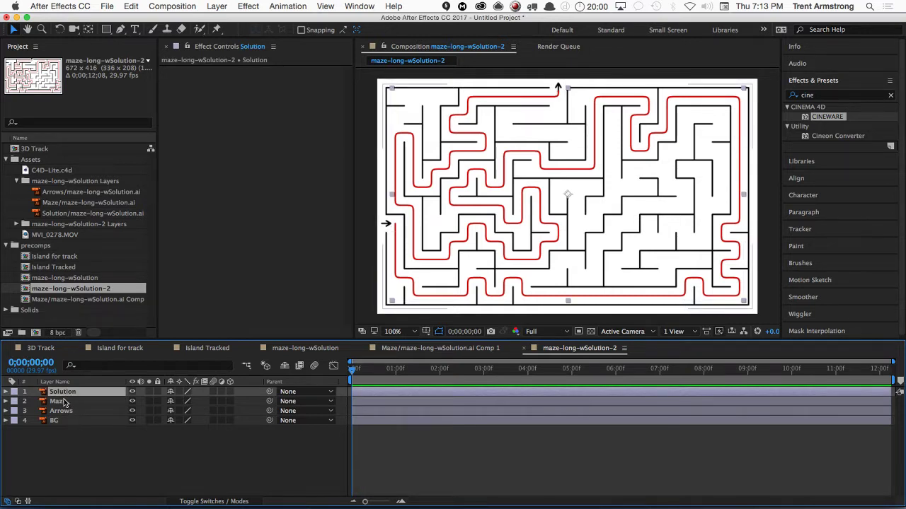
{"action": "left_click", "coordinate": [60, 401]}
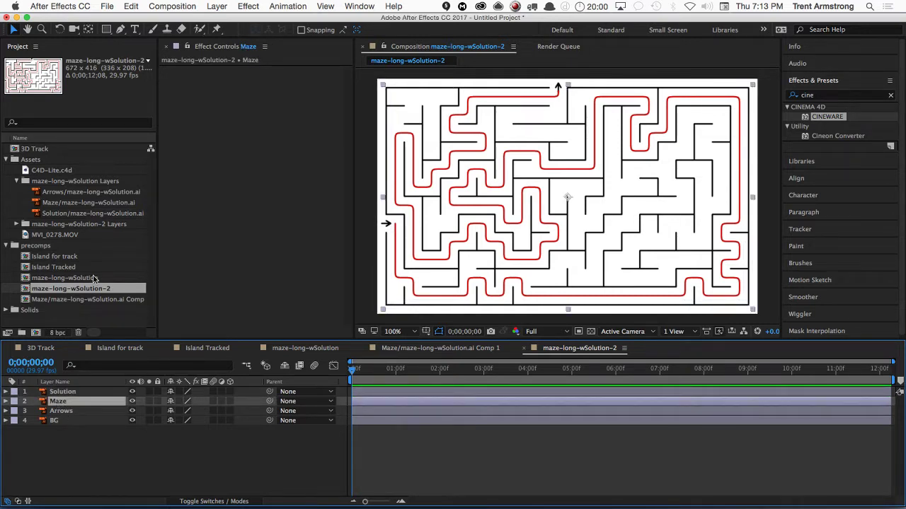
{"action": "left_click", "coordinate": [177, 7]}
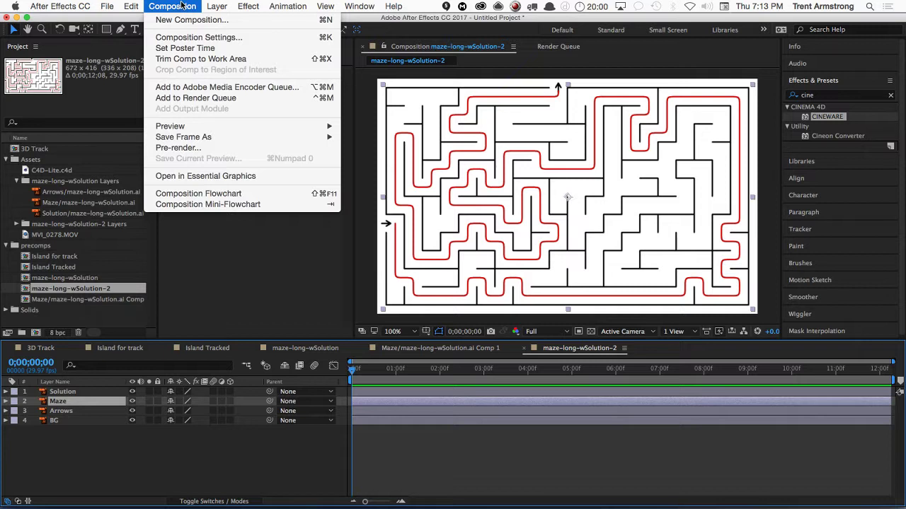
- Create a Maze Outlines shape layer from the Maze layer and solo it
{"action": "mouse_move", "coordinate": [218, 6]}
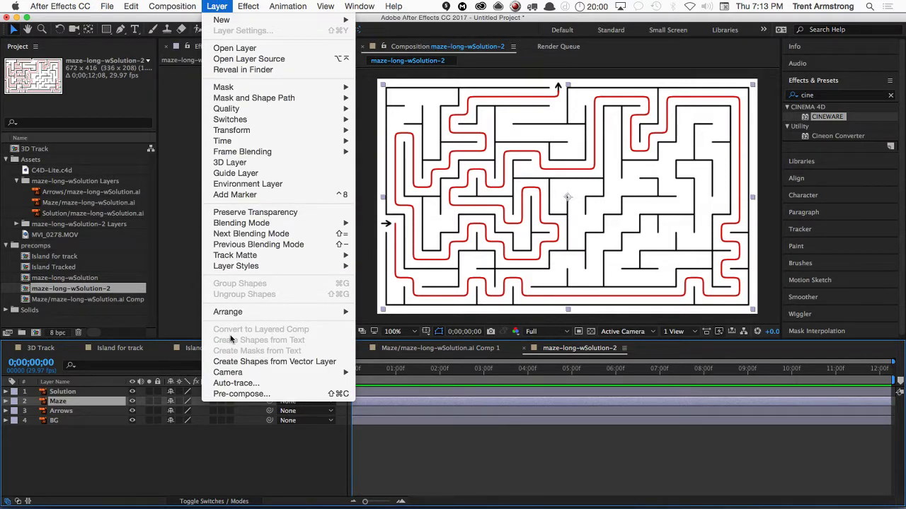
{"action": "left_click", "coordinate": [253, 362]}
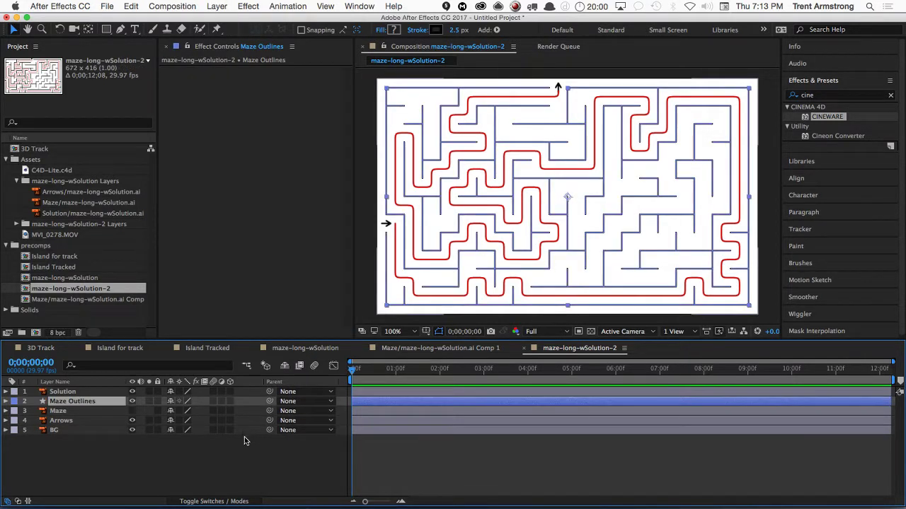
{"action": "left_click", "coordinate": [149, 401]}
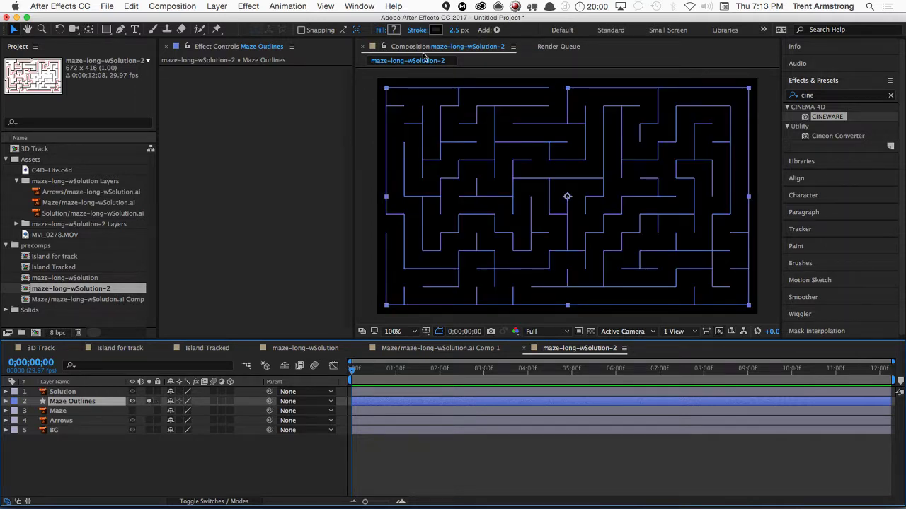
- Give the Maze Outlines stroke a magenta (F40DF2) colour and an 8 px width
{"action": "left_click", "coordinate": [458, 31]}
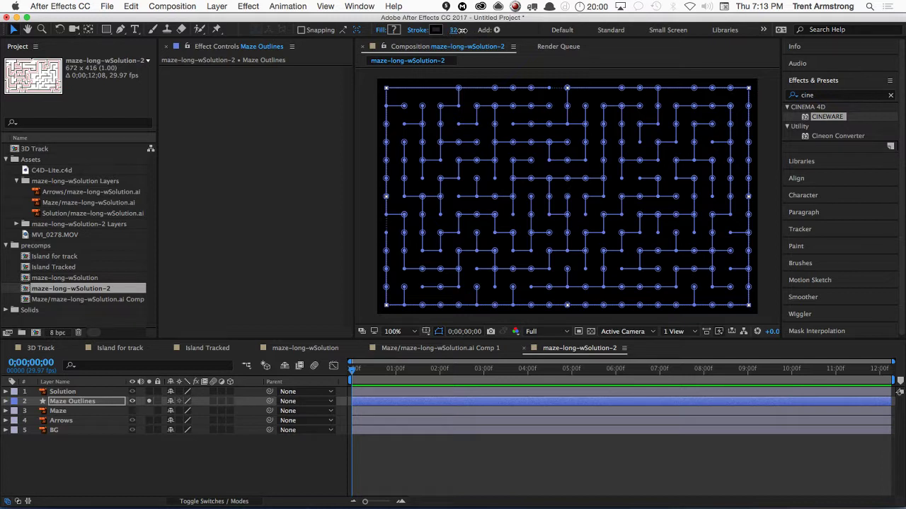
{"action": "left_click", "coordinate": [435, 30]}
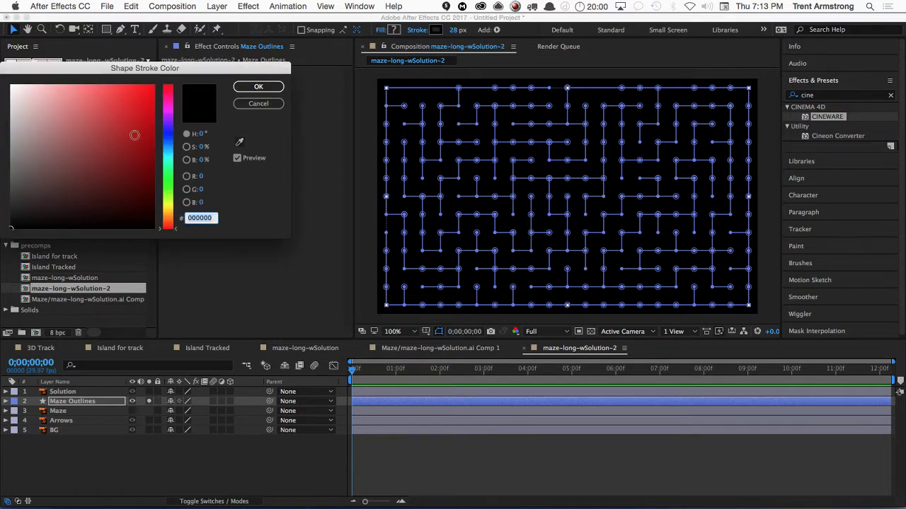
{"action": "left_click_drag", "start_coordinate": [167, 119], "coordinate": [167, 113]}
{"action": "left_click", "coordinate": [149, 92]}
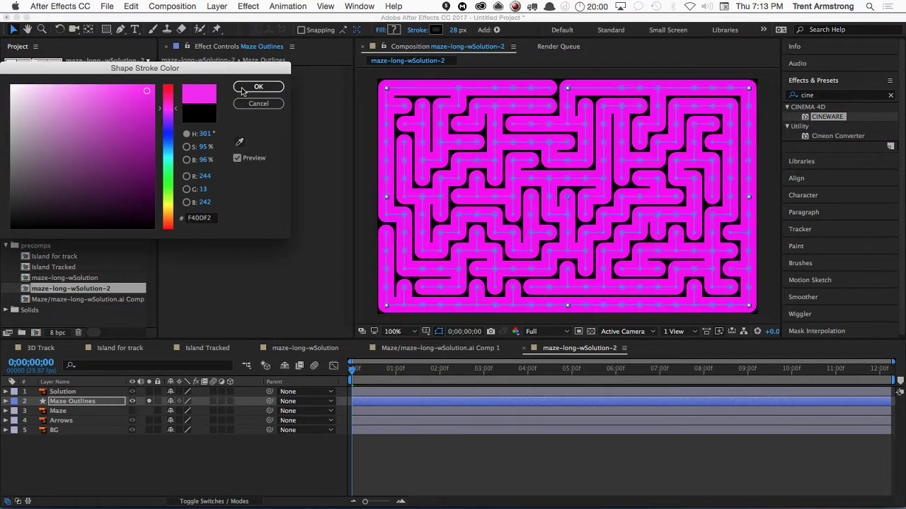
{"action": "left_click", "coordinate": [258, 87]}
{"action": "left_click_drag", "start_coordinate": [451, 30], "coordinate": [440, 30]}
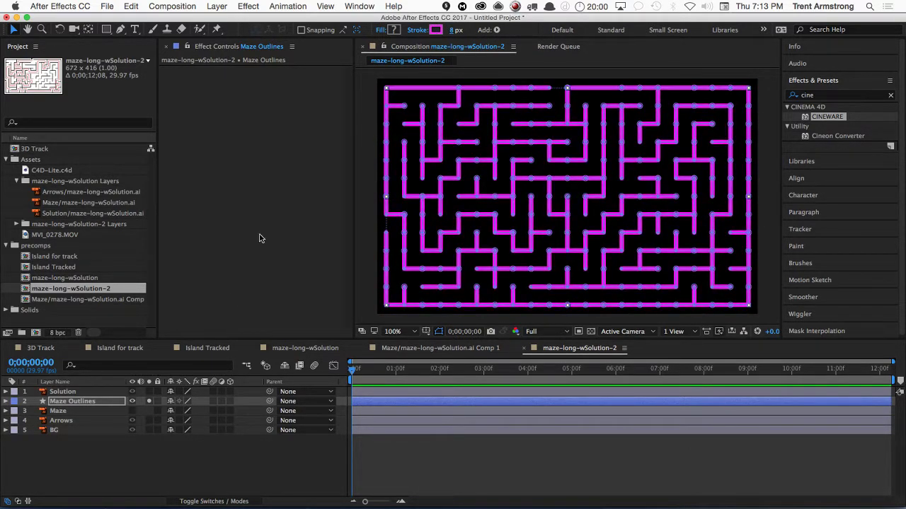
{"action": "left_click", "coordinate": [6, 403]}
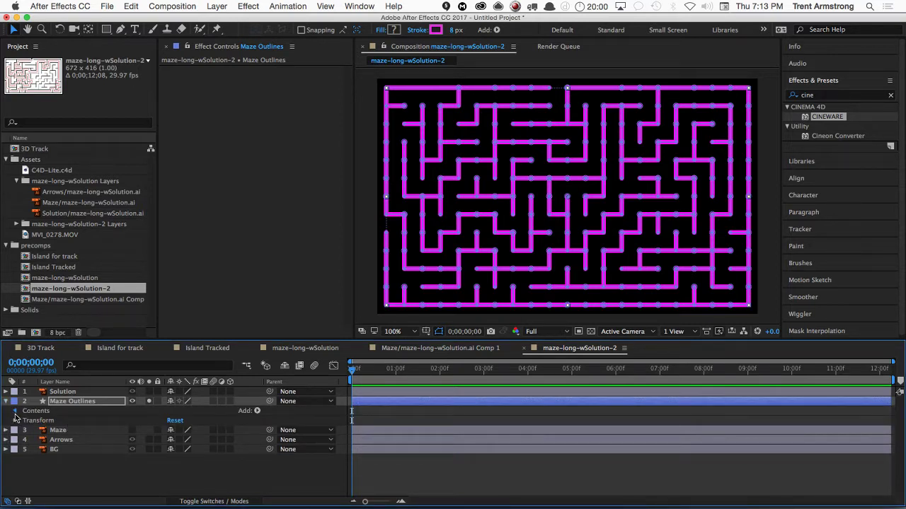
{"action": "left_click", "coordinate": [14, 410]}
{"action": "left_click", "coordinate": [26, 420]}
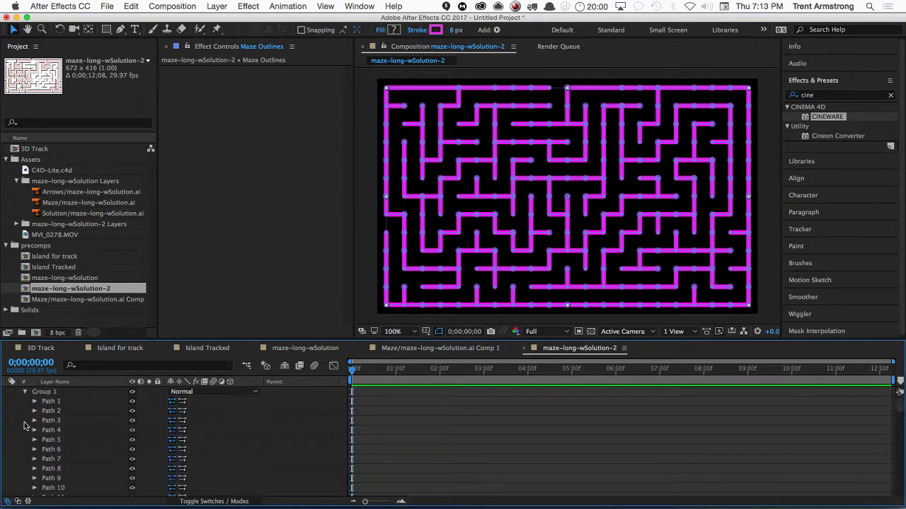
{"action": "left_click", "coordinate": [53, 402]}
{"action": "left_click", "coordinate": [51, 401]}
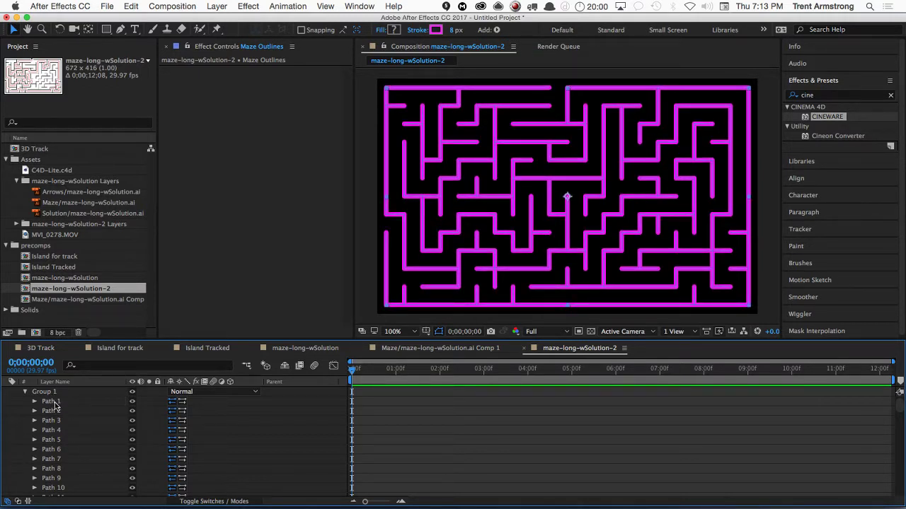
{"action": "left_click", "coordinate": [53, 402]}
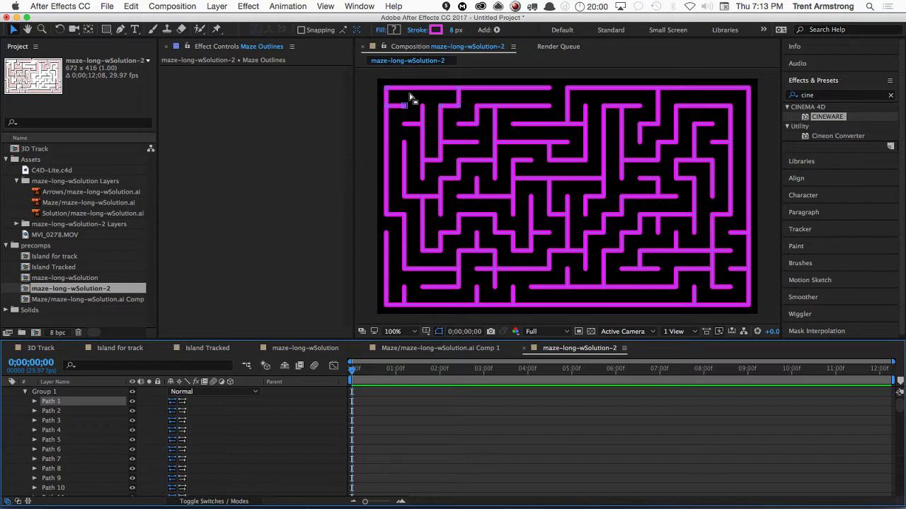
{"action": "left_click", "coordinate": [132, 402]}
{"action": "left_click", "coordinate": [132, 402]}
{"action": "left_click", "coordinate": [133, 402]}
{"action": "left_click", "coordinate": [132, 402]}
{"action": "left_click", "coordinate": [132, 459]}
{"action": "left_click", "coordinate": [133, 459]}
{"action": "left_click", "coordinate": [132, 468]}
{"action": "left_click", "coordinate": [133, 469]}
{"action": "left_click", "coordinate": [50, 393]}
{"action": "left_click", "coordinate": [25, 392]}
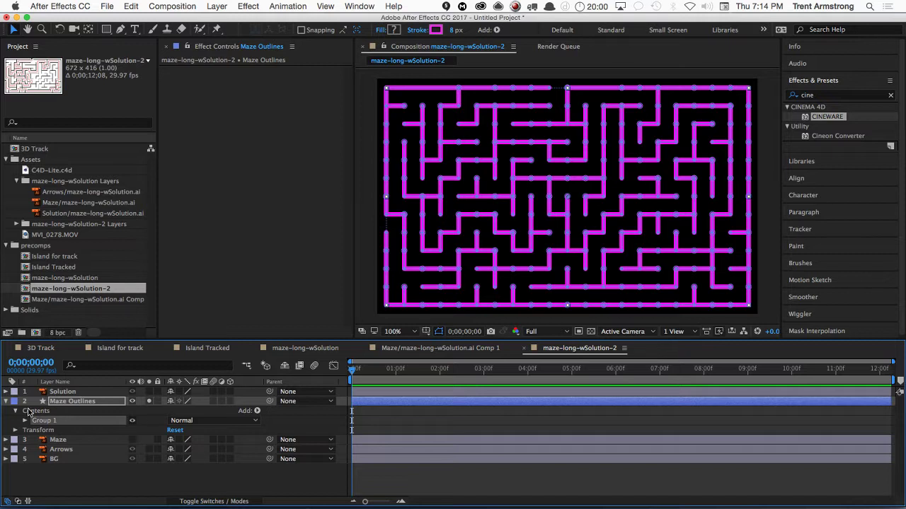
{"action": "left_click", "coordinate": [6, 401]}
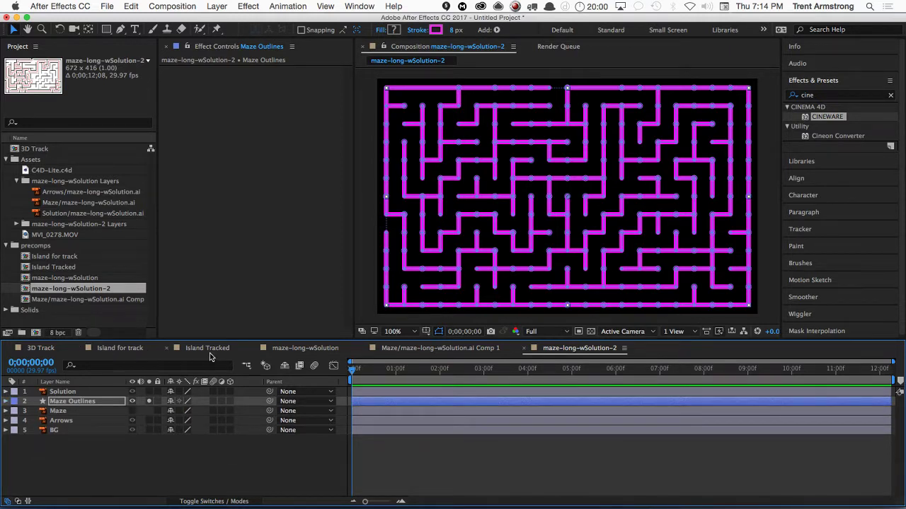
{"action": "left_click", "coordinate": [170, 461]}
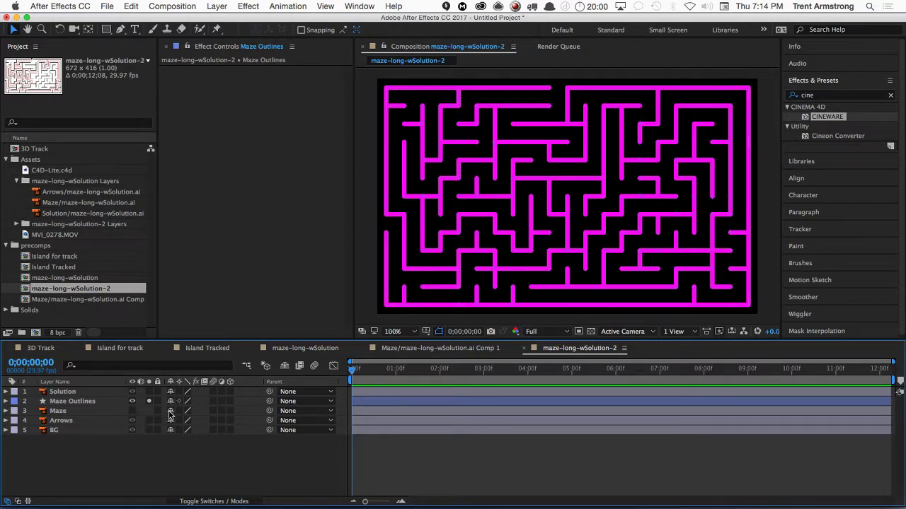
- Try a 2 px stroke width on Maze Outlines, then scrub it up to 16 px
{"action": "left_click", "coordinate": [82, 403]}
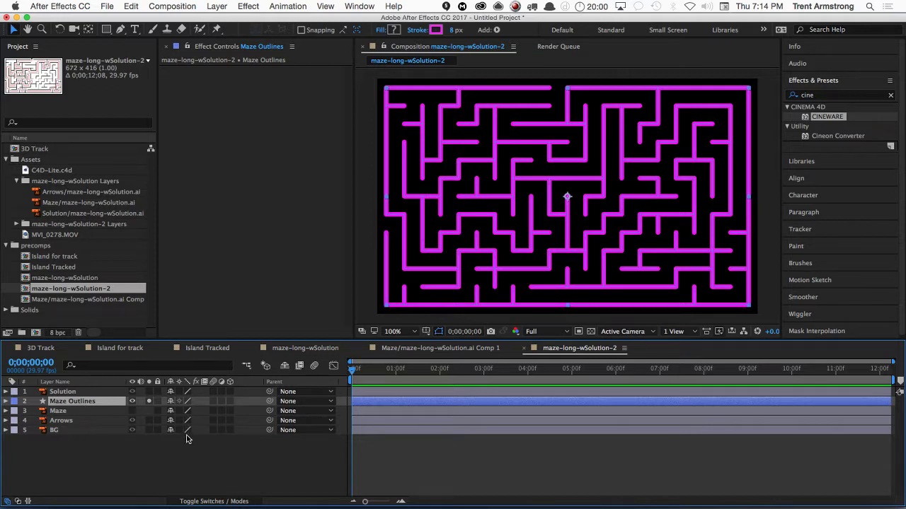
{"action": "left_click", "coordinate": [450, 32]}
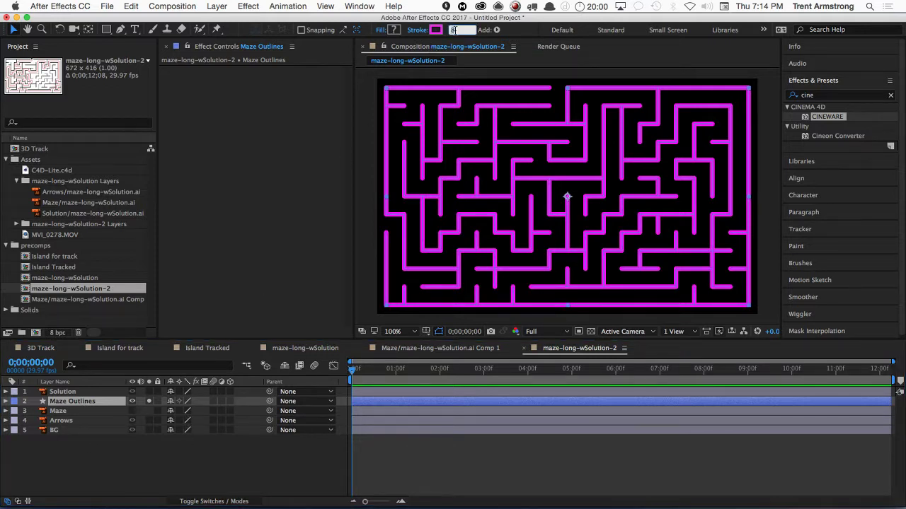
{"action": "type", "text": "2"}
{"action": "key", "text": "Return"}
{"action": "left_click", "coordinate": [218, 458]}
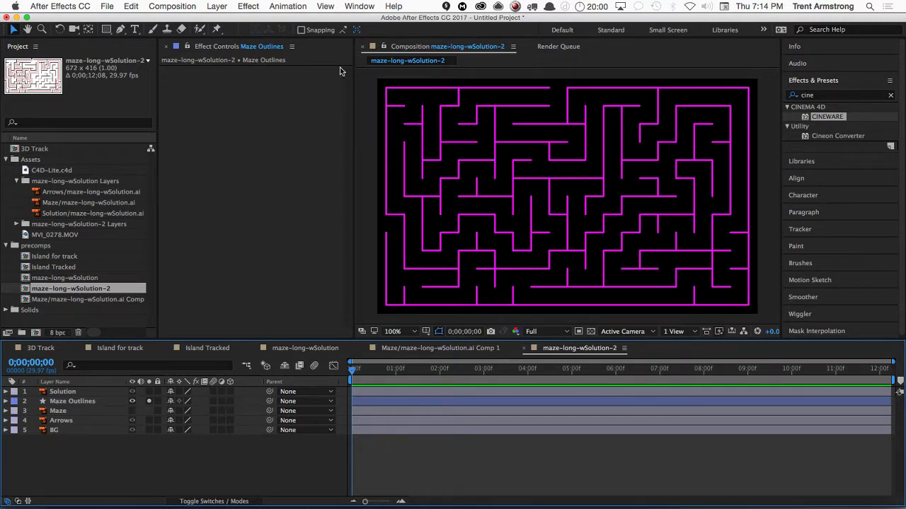
{"action": "left_click", "coordinate": [92, 401]}
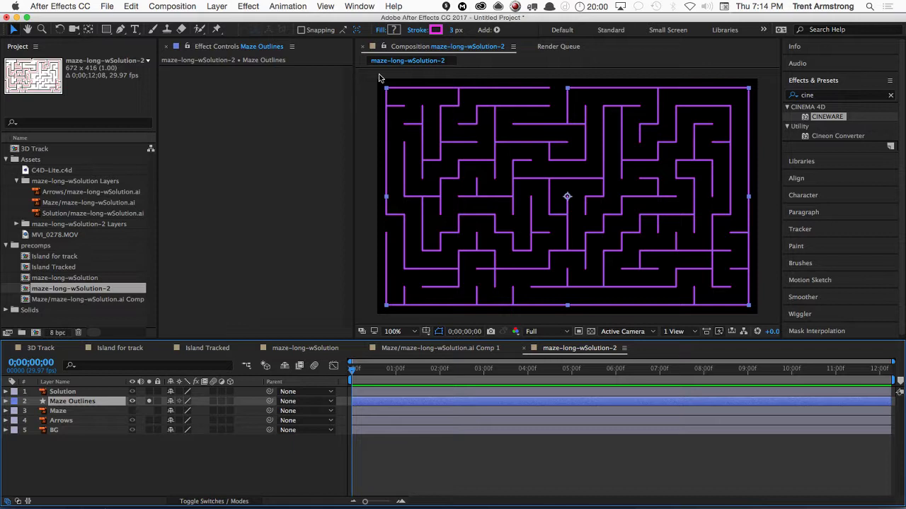
{"action": "left_click", "coordinate": [456, 30]}
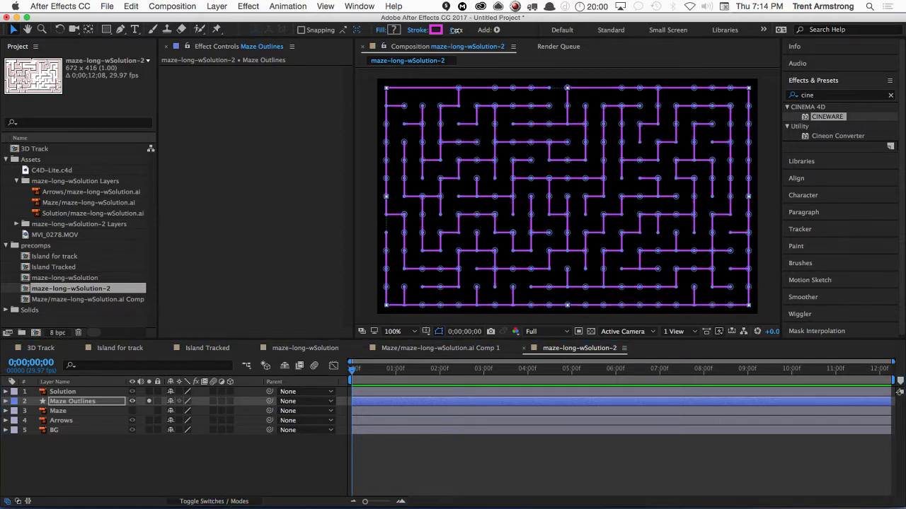
{"action": "mouse_move", "coordinate": [455, 30]}
{"action": "left_mouse_down"}
{"action": "mouse_move", "coordinate": [469, 29]}
{"action": "mouse_move", "coordinate": [453, 29]}
{"action": "left_mouse_up"}
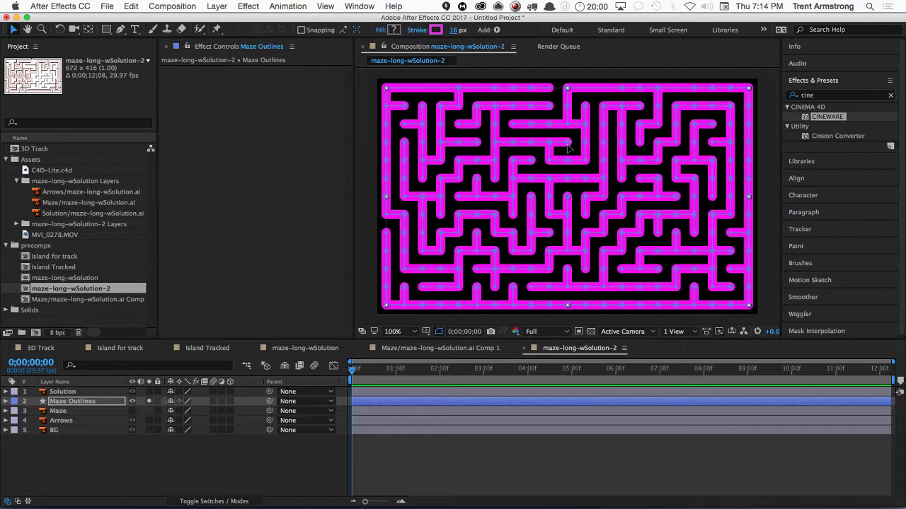
- Expand Maze Outlines and Group 1 and enlarge the timeline to list its paths
{"action": "left_click", "coordinate": [6, 401]}
{"action": "left_click", "coordinate": [25, 421]}
{"action": "scroll", "coordinate": [98, 423], "scroll_direction": "down", "scroll_amount": 1}
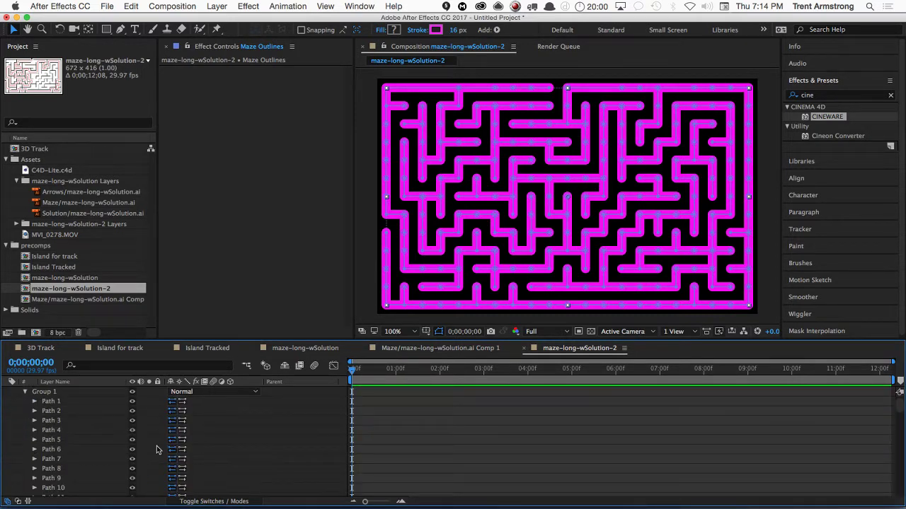
{"action": "left_click_drag", "start_coordinate": [198, 345], "coordinate": [198, 328]}
{"action": "scroll", "coordinate": [151, 449], "scroll_direction": "down", "scroll_amount": 5}
{"action": "scroll", "coordinate": [84, 421], "scroll_direction": "down", "scroll_amount": 20}
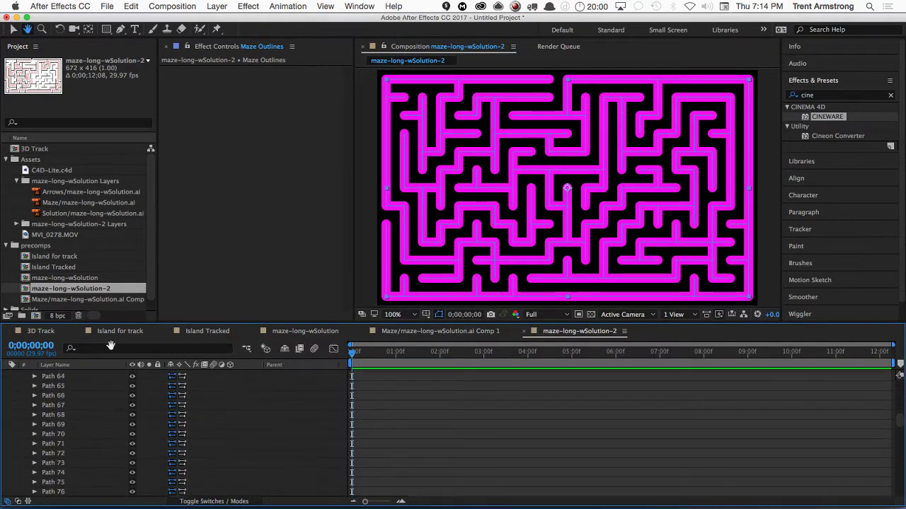
{"action": "scroll", "coordinate": [85, 421], "scroll_direction": "down", "scroll_amount": 20}
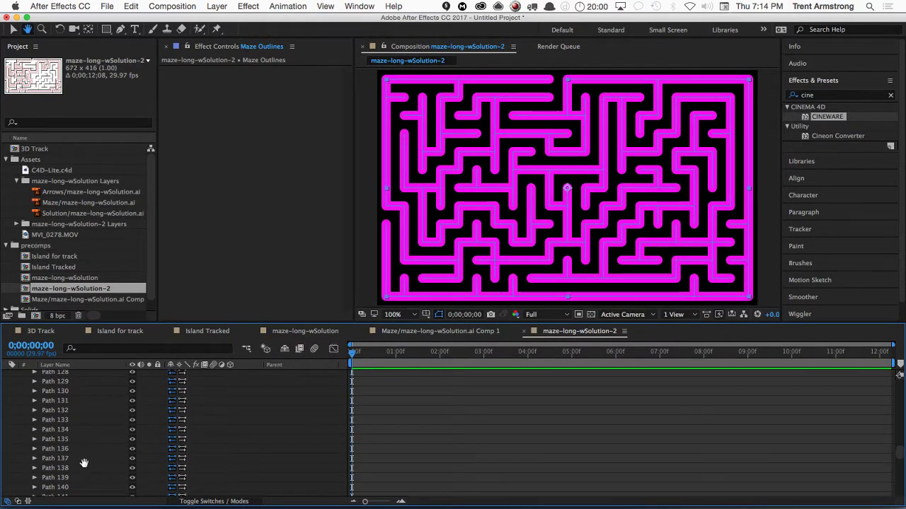
{"action": "scroll", "coordinate": [79, 425], "scroll_direction": "down", "scroll_amount": 20}
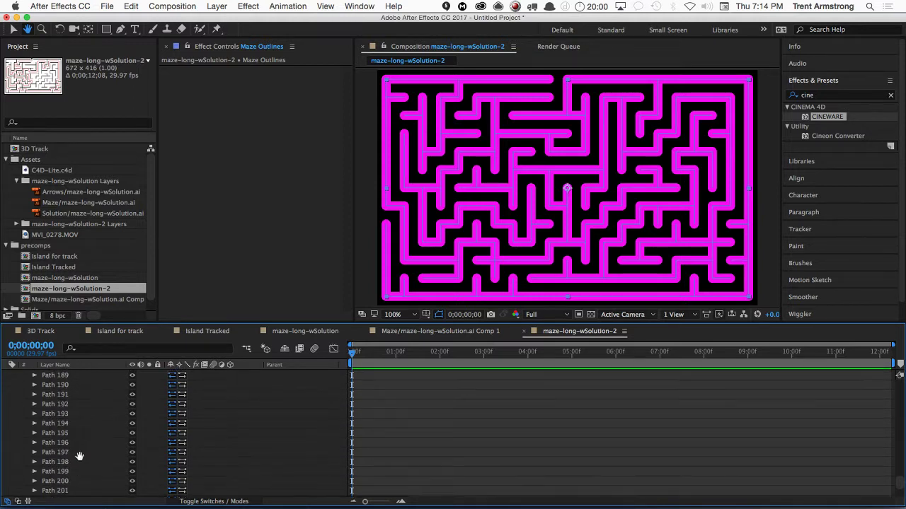
- Select Path 206 and expand Merge Paths 1 to show its Merge mode
{"action": "left_click", "coordinate": [78, 444]}
{"action": "left_click", "coordinate": [77, 425]}
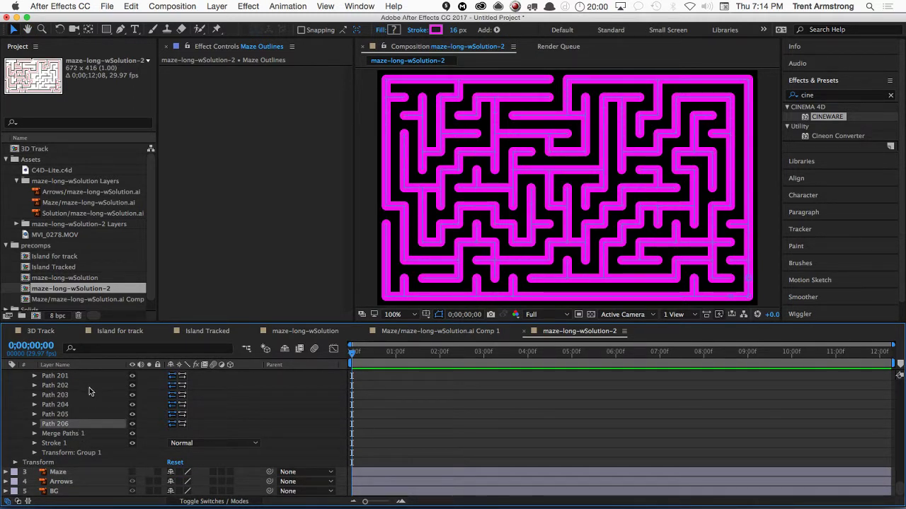
{"action": "left_click", "coordinate": [34, 434]}
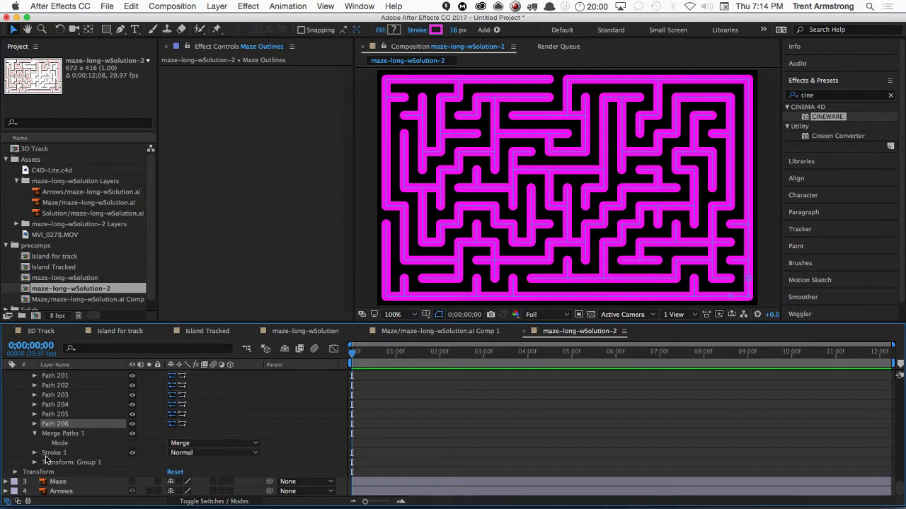
{"action": "key", "text": "h"}
{"action": "scroll", "coordinate": [89, 478], "scroll_direction": "up", "scroll_amount": 12}
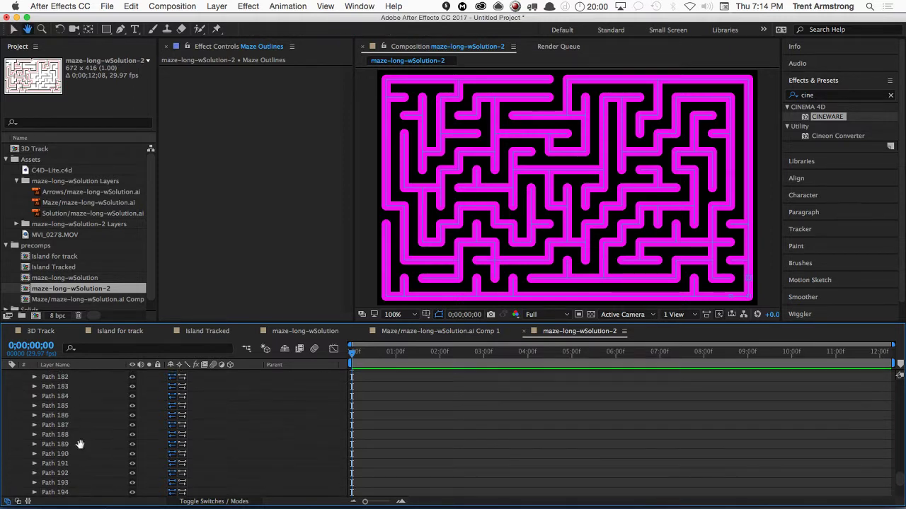
{"action": "scroll", "coordinate": [89, 479], "scroll_direction": "up", "scroll_amount": 20}
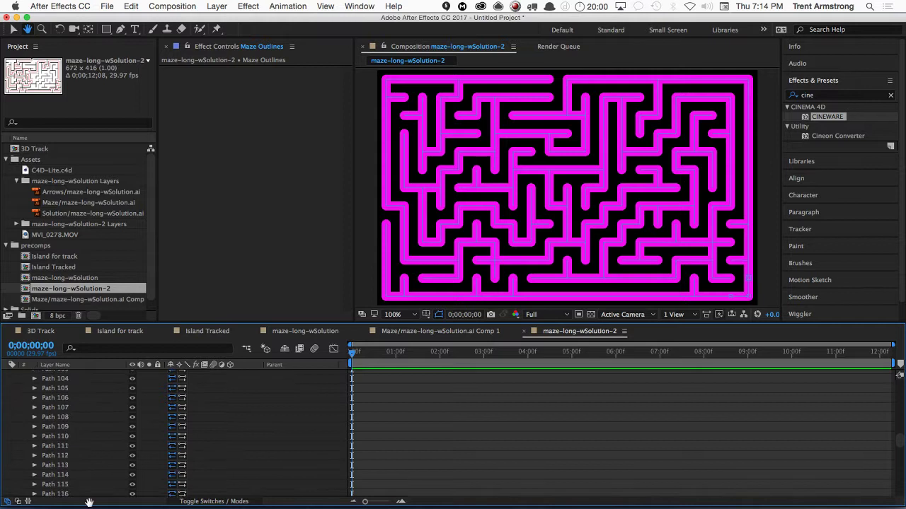
{"action": "scroll", "coordinate": [86, 381], "scroll_direction": "up", "scroll_amount": 20}
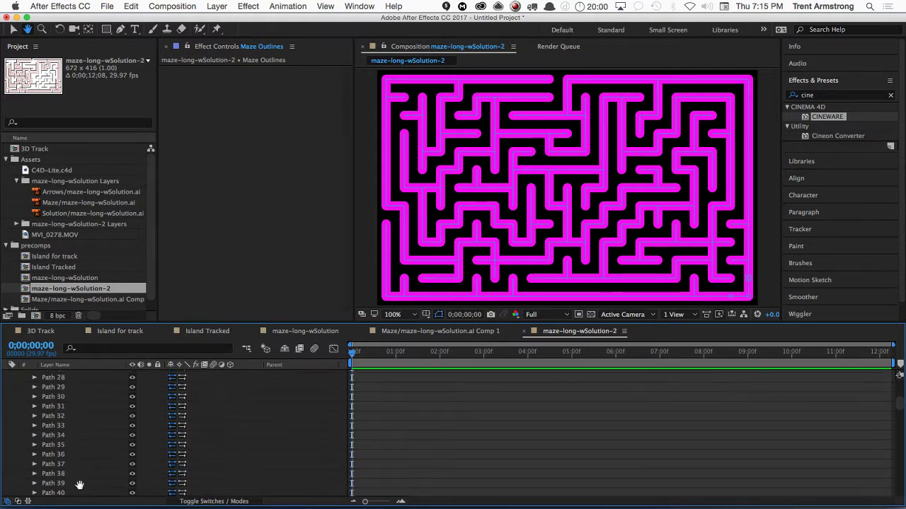
{"action": "scroll", "coordinate": [88, 387], "scroll_direction": "up", "scroll_amount": 7}
- Select all paths in Group 1 and try grouping them from the Add menu
{"action": "key", "text": "v"}
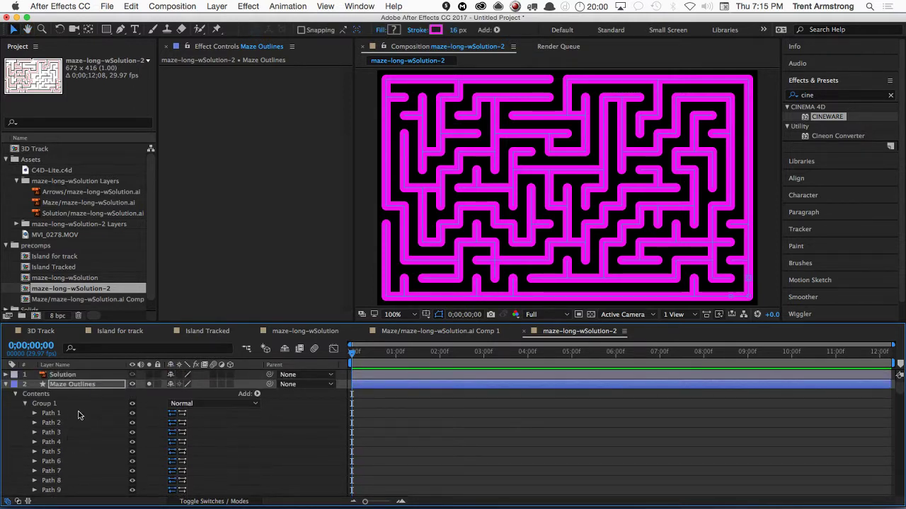
{"action": "left_click", "coordinate": [56, 413]}
{"action": "key", "text": "super+a"}
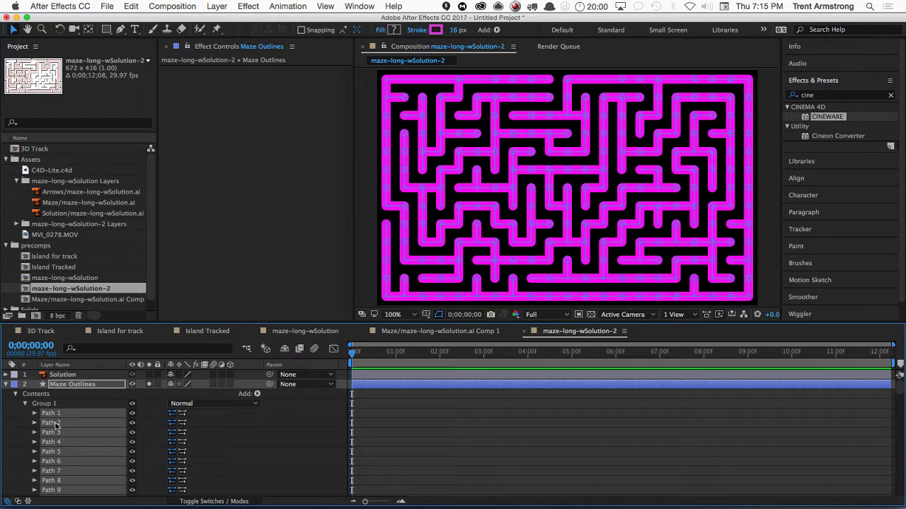
{"action": "left_click", "coordinate": [257, 394]}
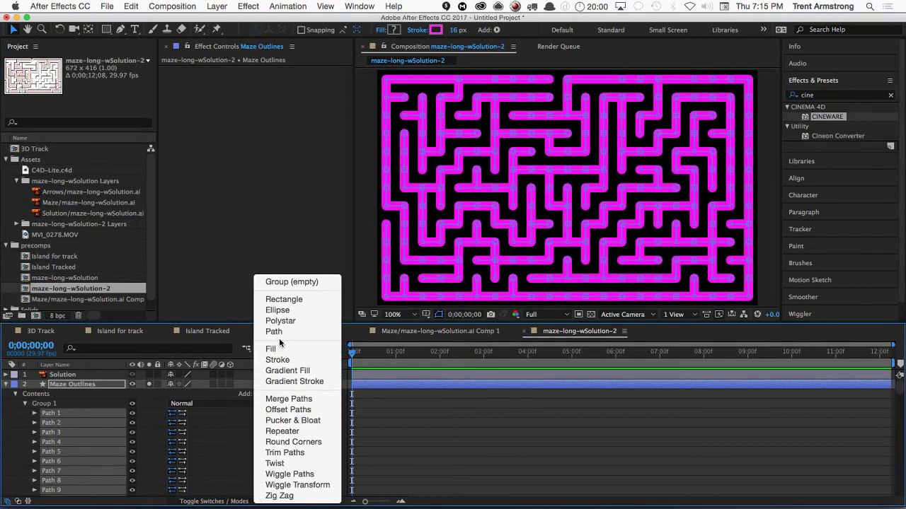
{"action": "left_click", "coordinate": [293, 282]}
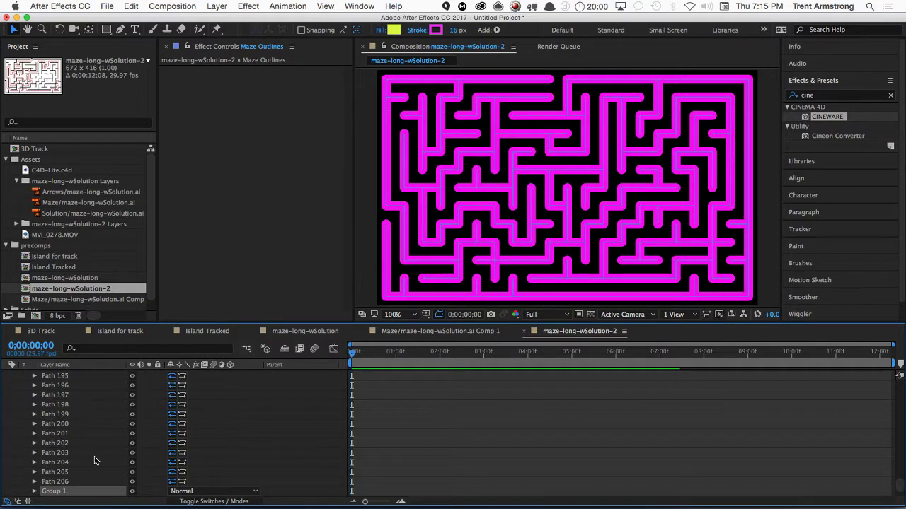
- Select every maze path and group them with Cmd+G into a nested Group 1
{"action": "key", "text": "h"}
{"action": "scroll", "coordinate": [85, 425], "scroll_direction": "up", "scroll_amount": 10}
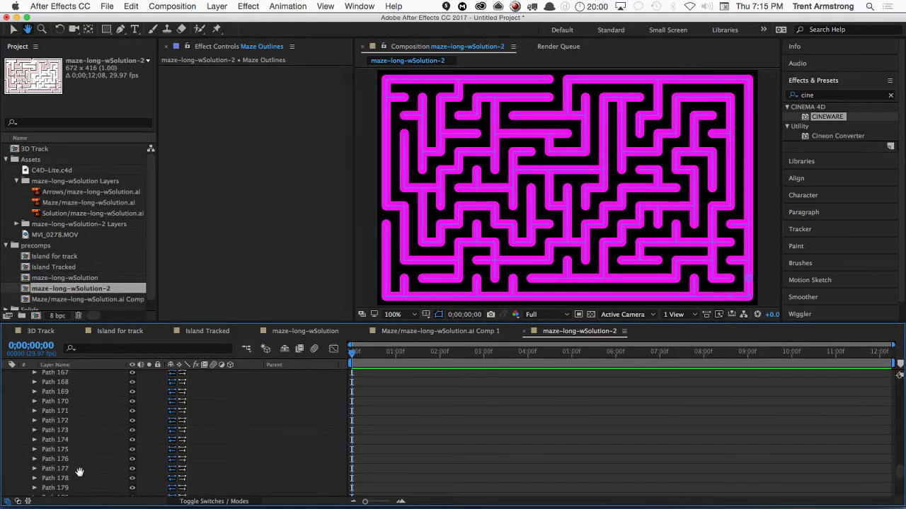
{"action": "scroll", "coordinate": [92, 422], "scroll_direction": "up", "scroll_amount": 18}
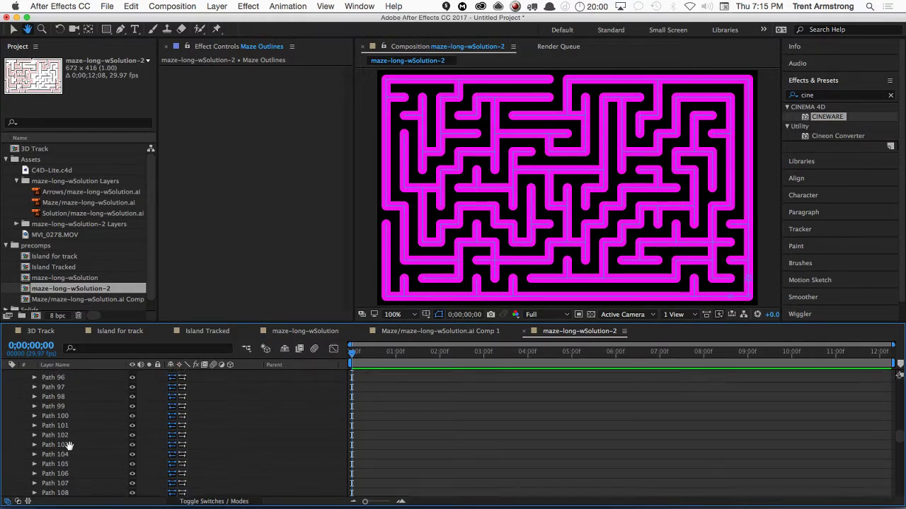
{"action": "scroll", "coordinate": [70, 463], "scroll_direction": "up", "scroll_amount": 5}
{"action": "scroll", "coordinate": [81, 389], "scroll_direction": "up", "scroll_amount": 15}
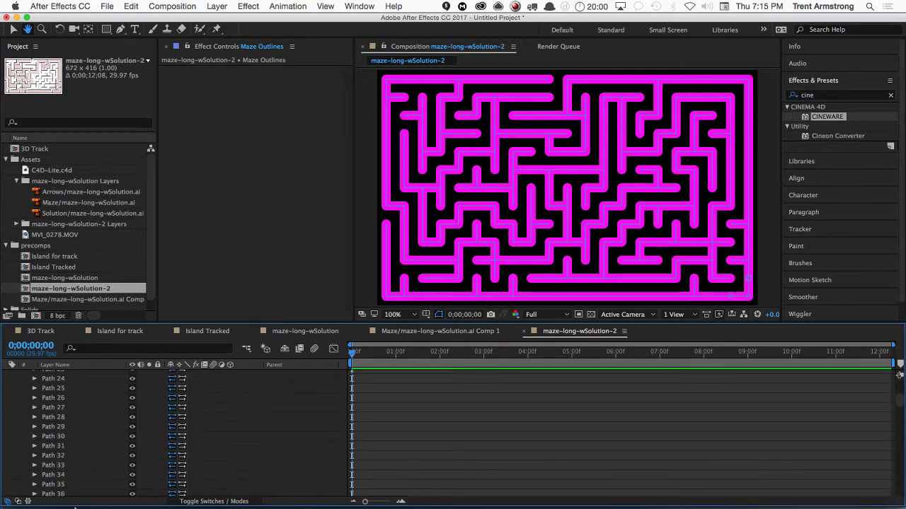
{"action": "key", "text": "v"}
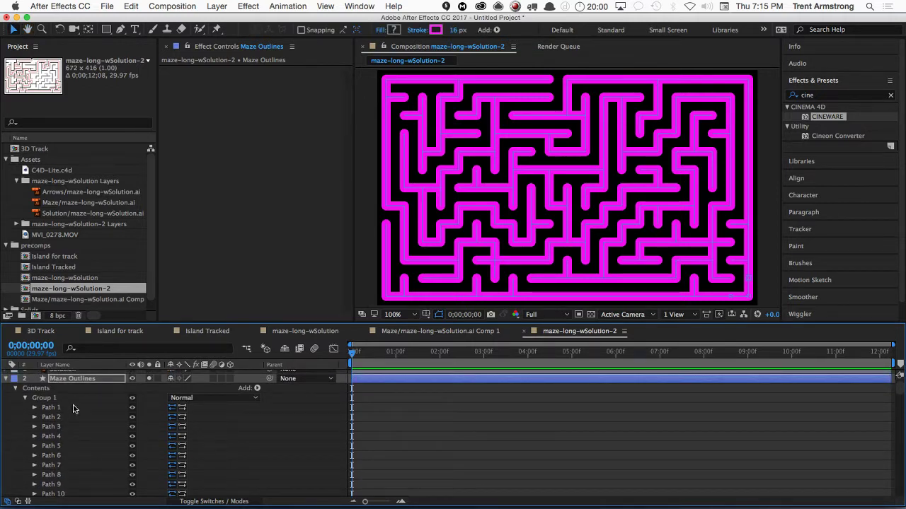
{"action": "key", "text": "super+a"}
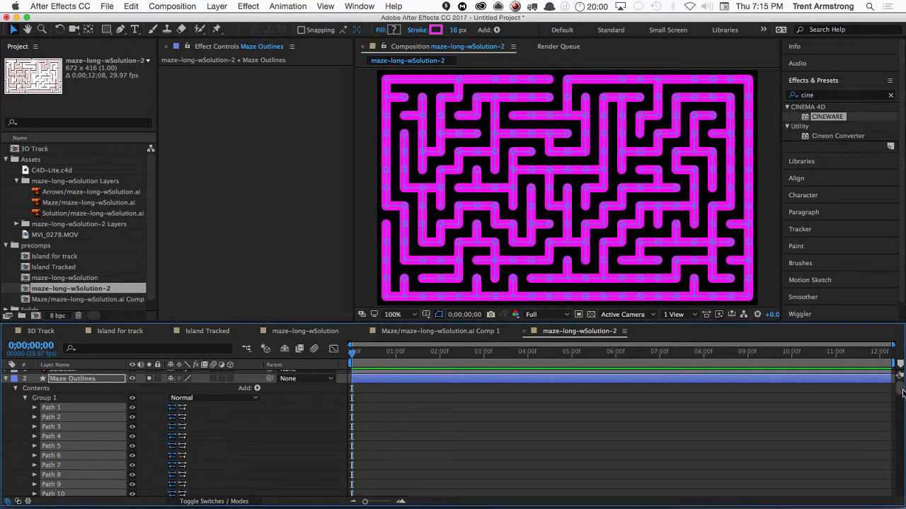
{"action": "left_click_drag", "start_coordinate": [900, 391], "coordinate": [899, 490]}
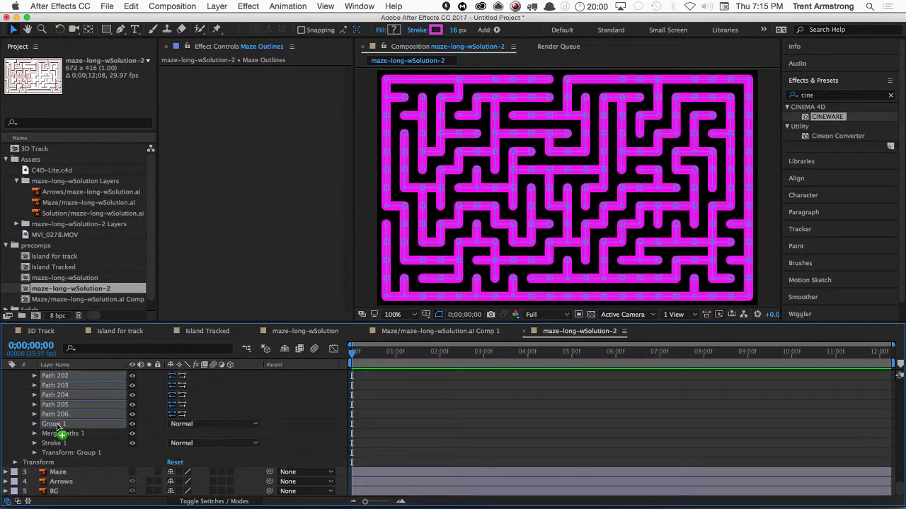
{"action": "key", "text": "super+g"}
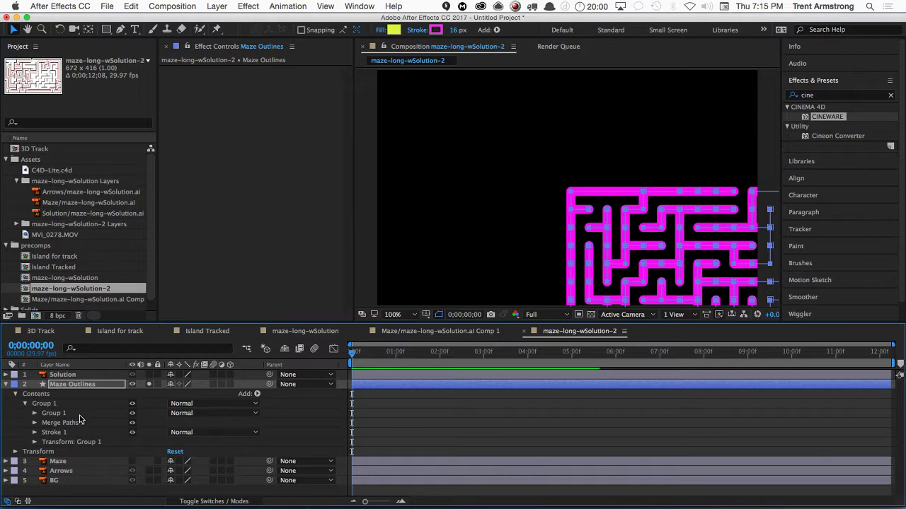
{"action": "left_click", "coordinate": [57, 414]}
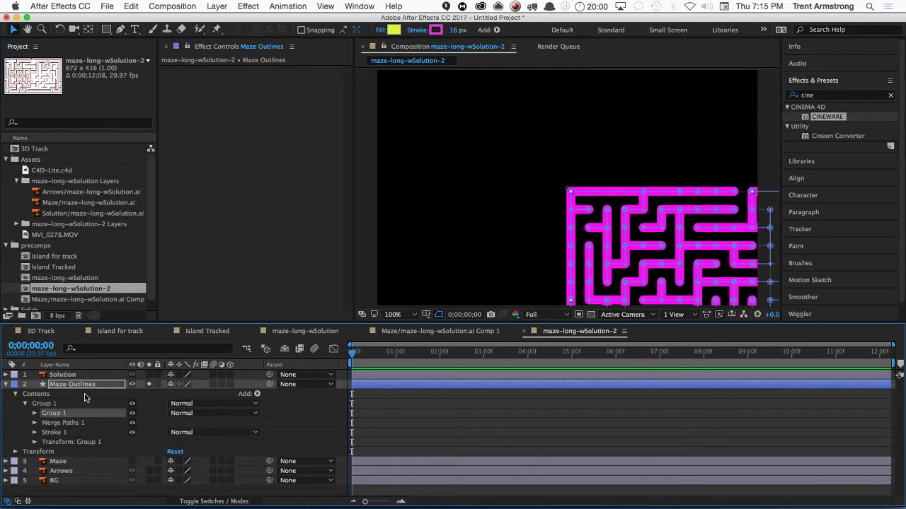
{"action": "left_click", "coordinate": [34, 413]}
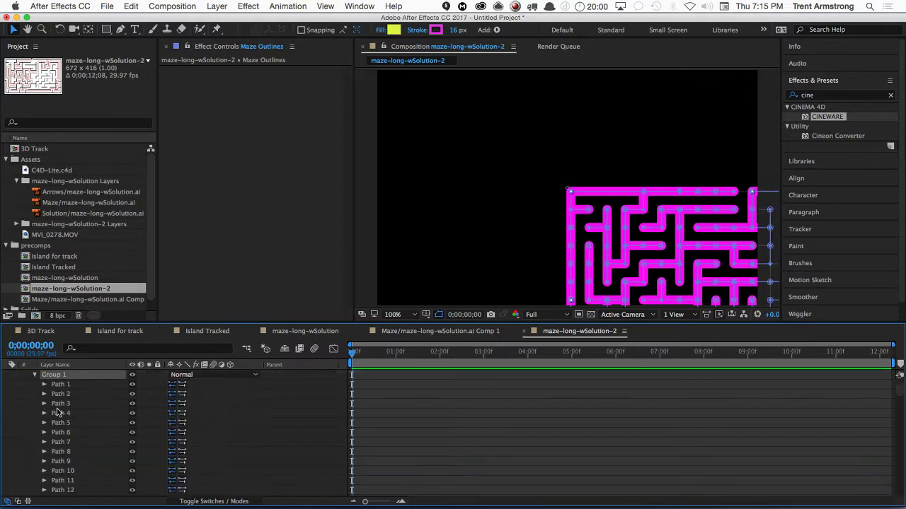
{"action": "left_click", "coordinate": [34, 376]}
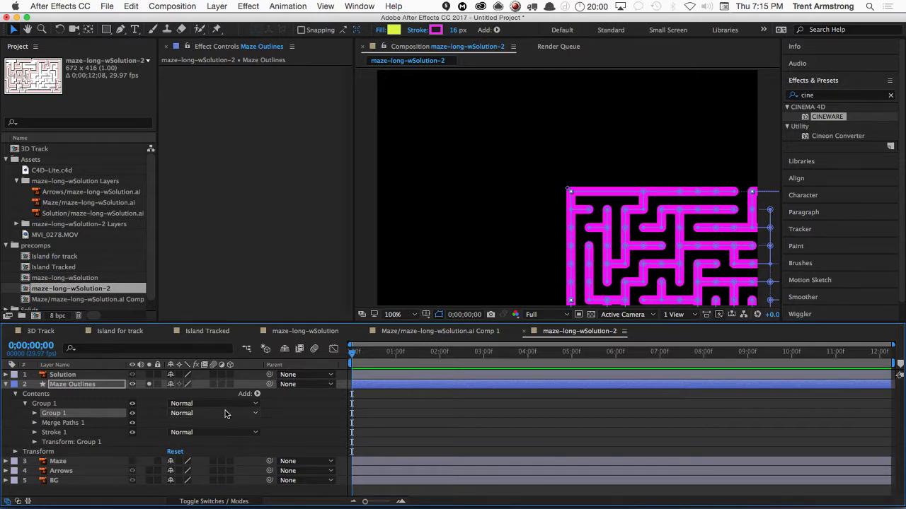
{"action": "left_click", "coordinate": [257, 395]}
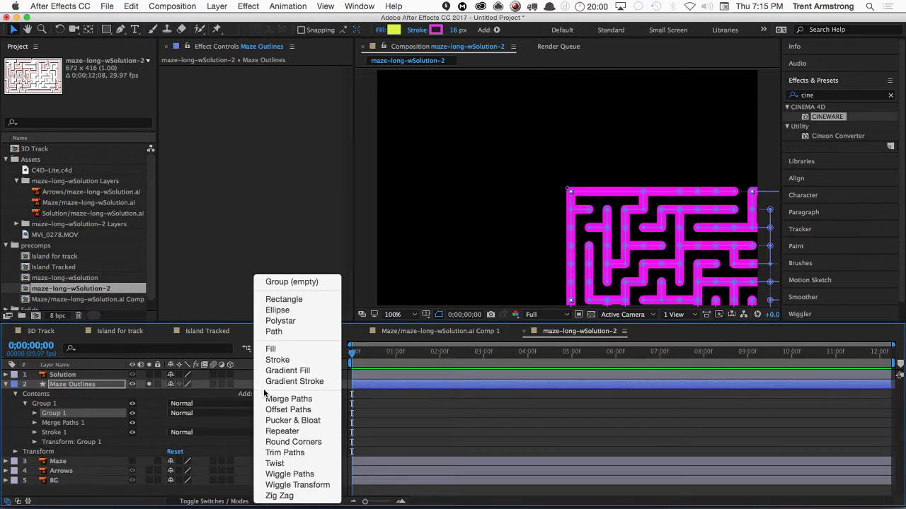
{"action": "left_click", "coordinate": [288, 284]}
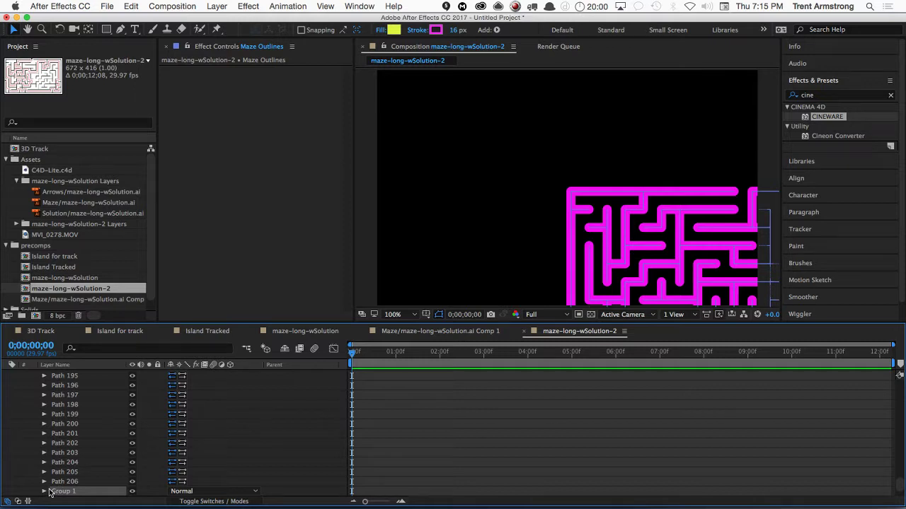
{"action": "mouse_move", "coordinate": [60, 496]}
{"action": "left_mouse_down"}
{"action": "mouse_move", "coordinate": [44, 486]}
{"action": "mouse_move", "coordinate": [72, 483]}
{"action": "left_mouse_up"}
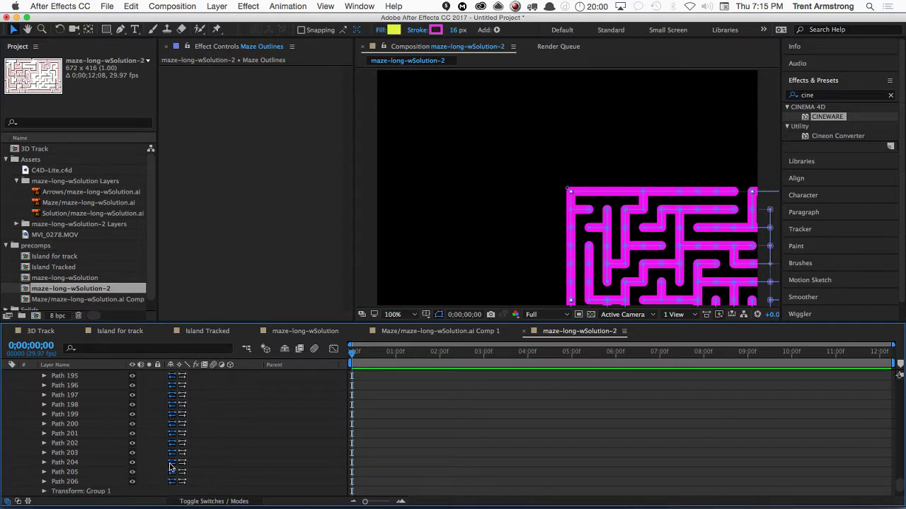
{"action": "left_click", "coordinate": [43, 492]}
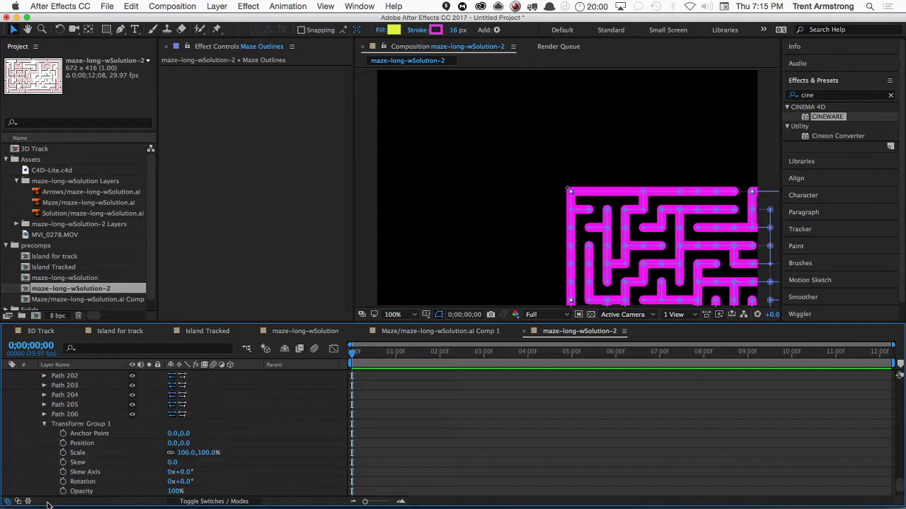
{"action": "left_click", "coordinate": [44, 424]}
{"action": "left_click_drag", "start_coordinate": [900, 488], "coordinate": [899, 375]}
{"action": "left_click", "coordinate": [37, 415]}
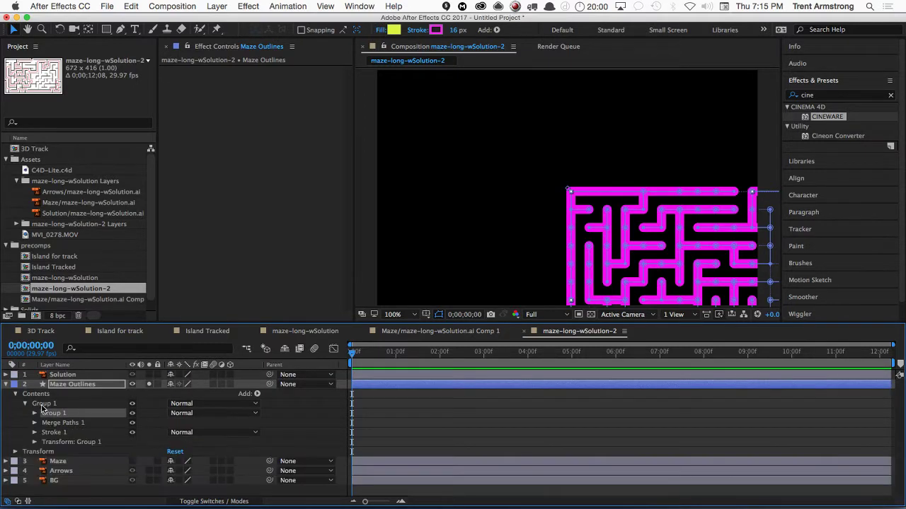
{"action": "left_click", "coordinate": [44, 403]}
{"action": "left_click", "coordinate": [55, 415]}
- Rename the inner group of maze paths to 'Maze Group'
{"action": "key", "text": "Return"}
{"action": "type", "text": "Maz"}
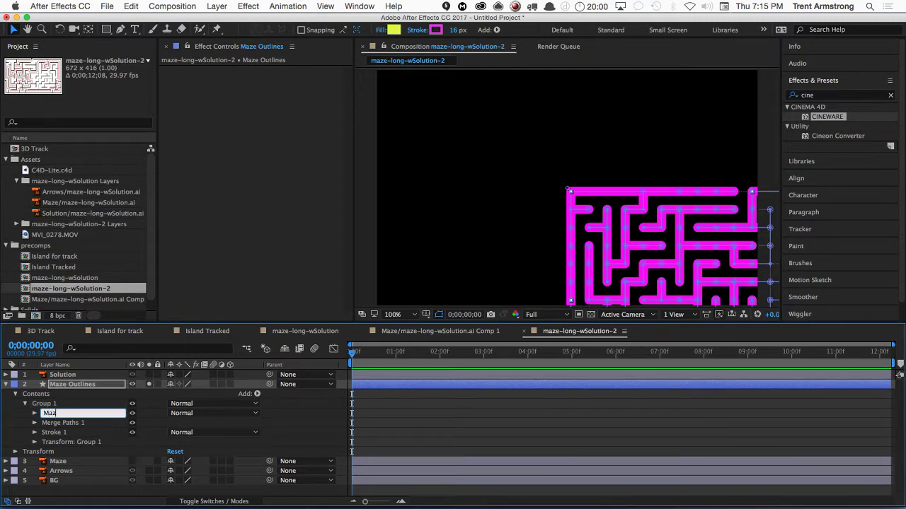
{"action": "type", "text": "e Group"}
{"action": "key", "text": "Return"}
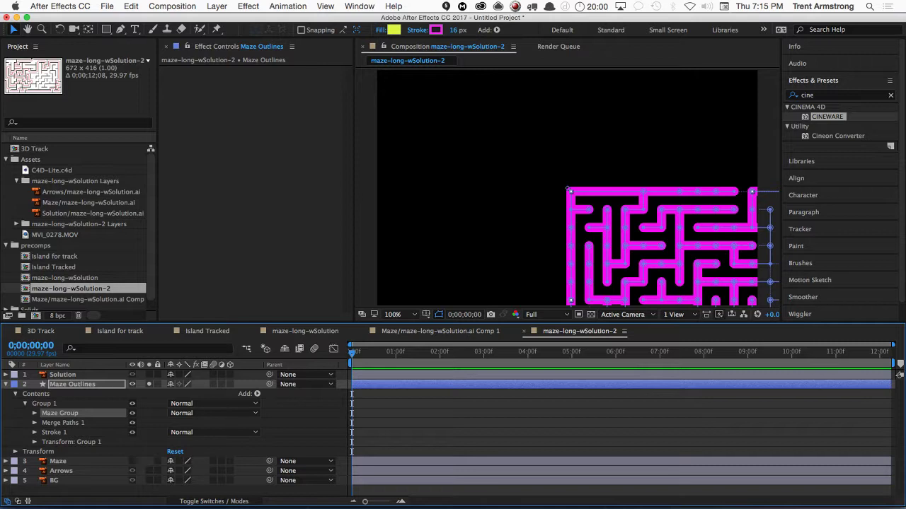
- Add an empty group, nest Maze Group inside it, and name it MAIN
{"action": "left_click", "coordinate": [53, 404]}
{"action": "left_click", "coordinate": [257, 393]}
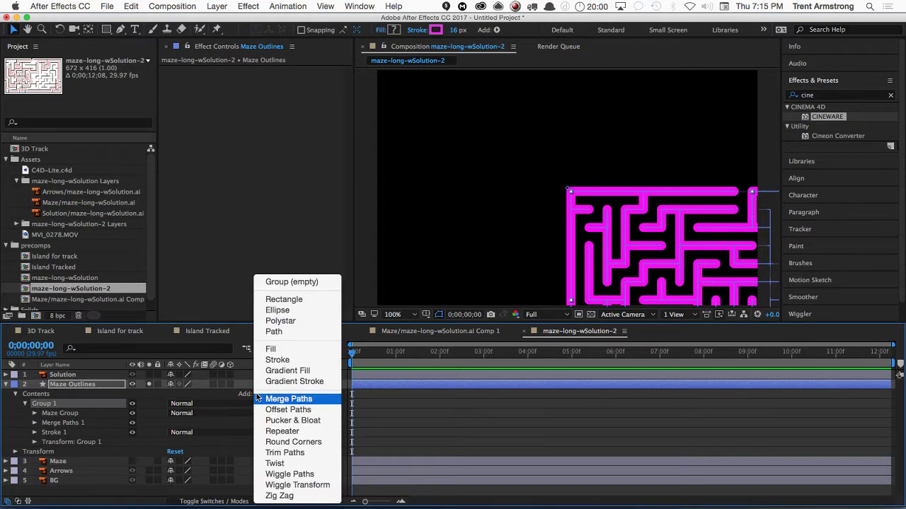
{"action": "left_click", "coordinate": [291, 281]}
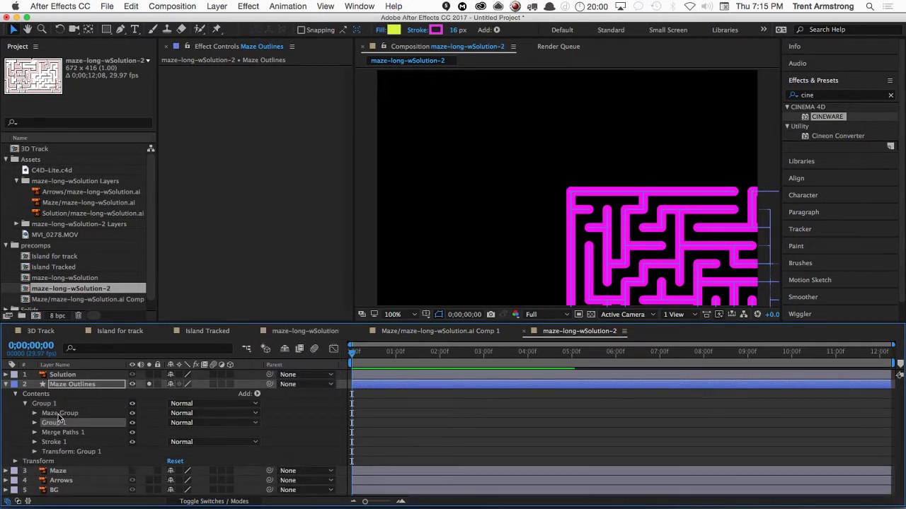
{"action": "left_click_drag", "start_coordinate": [60, 413], "coordinate": [59, 424]}
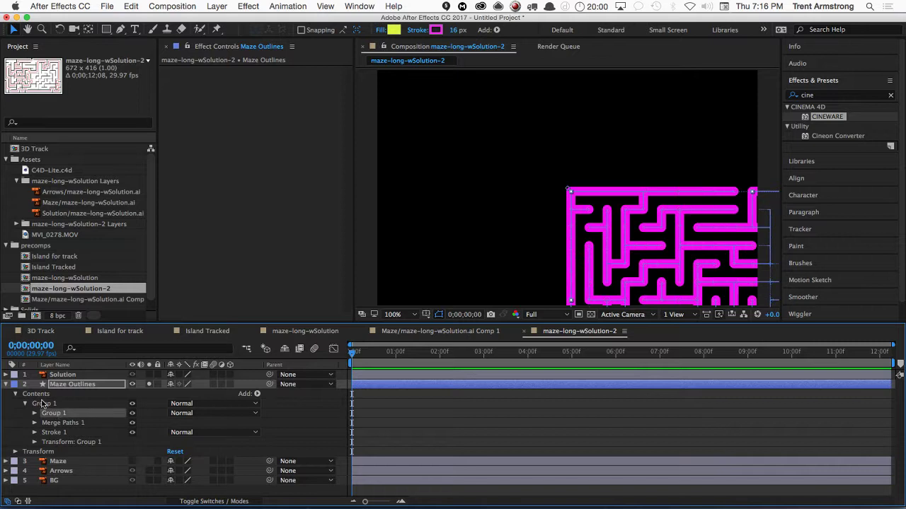
{"action": "key", "text": "Return"}
{"action": "type", "text": "MAIN"}
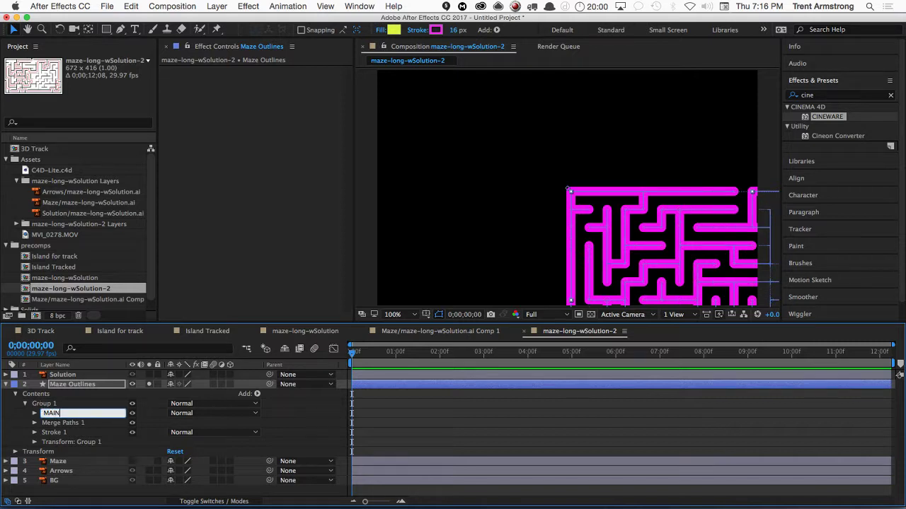
{"action": "key", "text": "Return"}
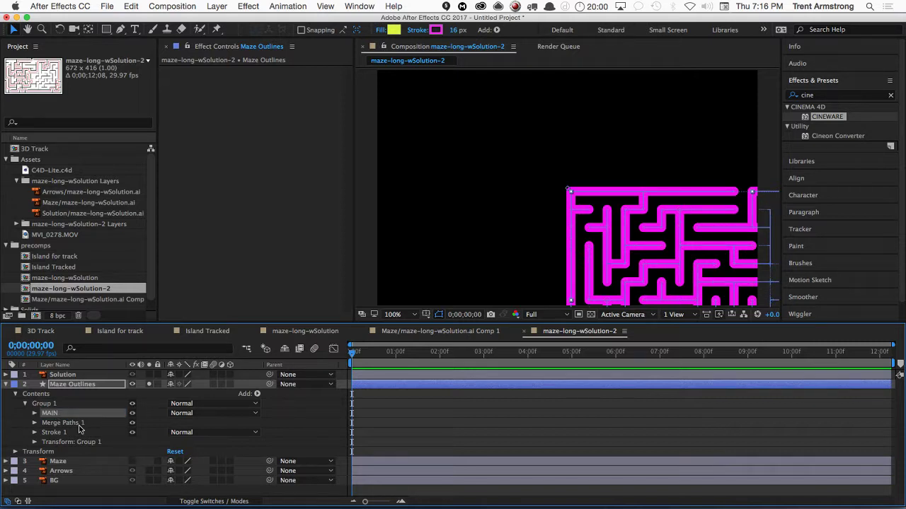
{"action": "left_click", "coordinate": [34, 413]}
- Set the MAIN group's Transform anchor point to 326.0, 198.0 to recentre the maze
{"action": "left_click", "coordinate": [44, 432]}
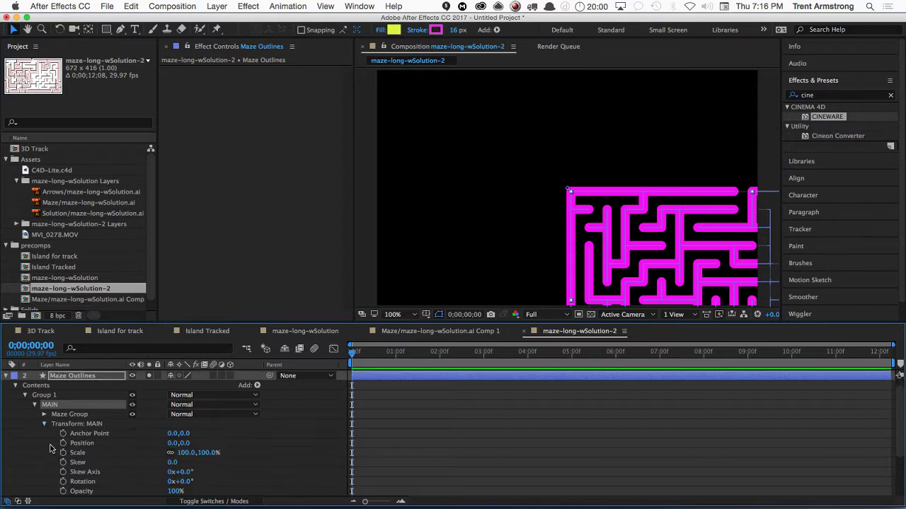
{"action": "left_click_drag", "start_coordinate": [173, 433], "coordinate": [232, 452]}
{"action": "left_click", "coordinate": [176, 435]}
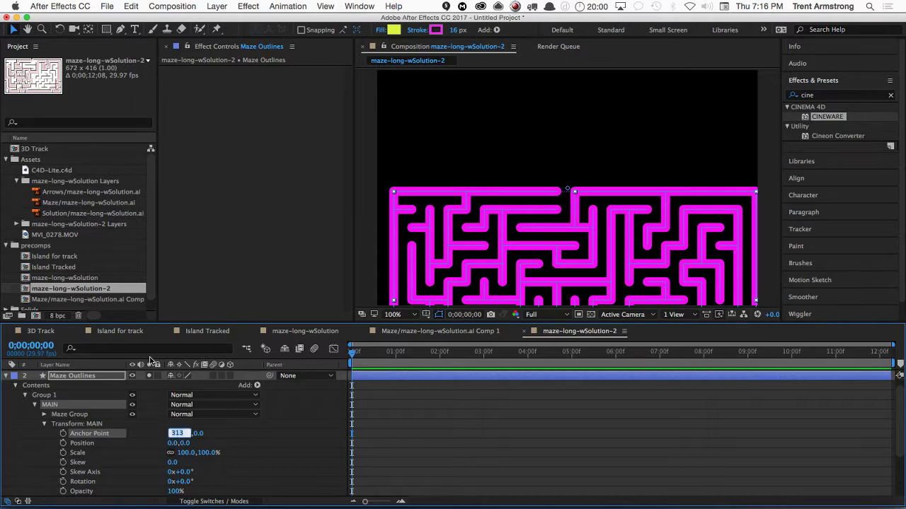
{"action": "key", "text": "shift+Up"}
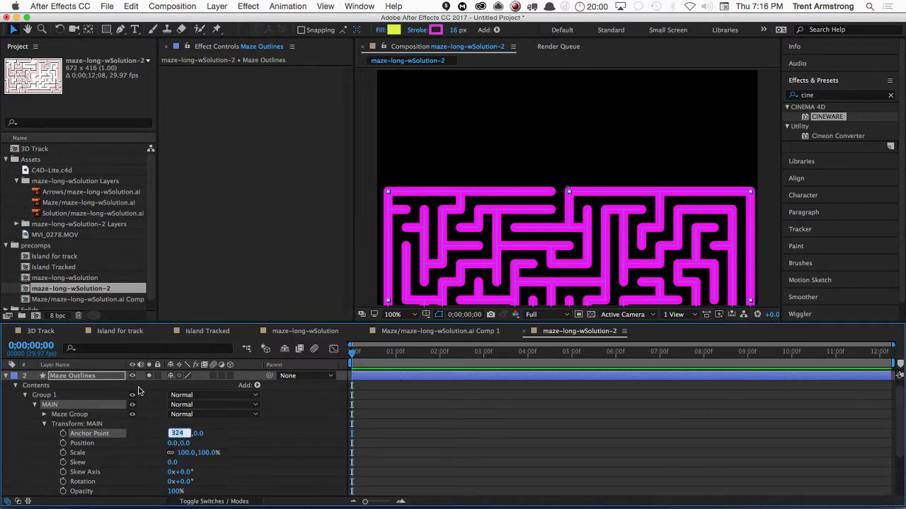
{"action": "key", "text": "Up"}
{"action": "key", "text": "Up"}
{"action": "key", "text": "Up"}
{"action": "key", "text": "Down"}
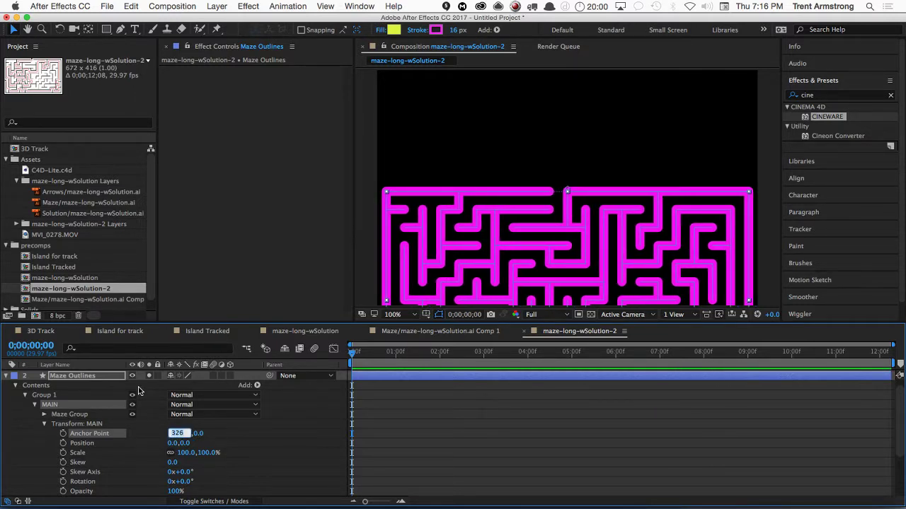
{"action": "key", "text": "Tab"}
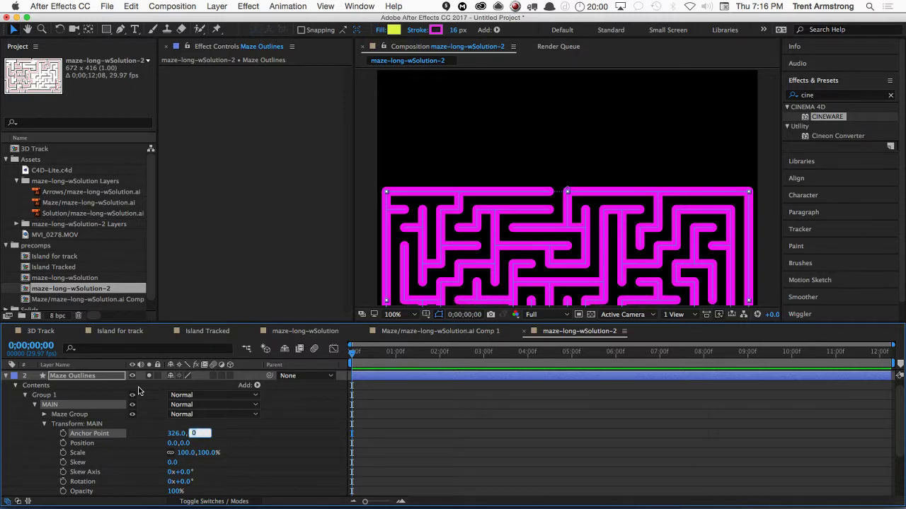
{"action": "key", "text": "shift+Up"}
{"action": "key", "text": "shift+Up"}
{"action": "key", "text": "shift+Up"}
{"action": "key", "text": "shift+Up"}
{"action": "key", "text": "shift+Up"}
{"action": "key", "text": "shift+Up"}
{"action": "key", "text": "shift+Up"}
{"action": "key", "text": "shift+Up"}
{"action": "key", "text": "shift+Up"}
{"action": "key", "text": "shift+Up"}
{"action": "key", "text": "shift+Up"}
{"action": "key", "text": "shift+Up"}
{"action": "key", "text": "shift+Up"}
{"action": "key", "text": "shift+Up"}
{"action": "key", "text": "shift+Up"}
{"action": "key", "text": "shift+Up"}
{"action": "key", "text": "shift+Up"}
{"action": "key", "text": "shift+Up"}
{"action": "key", "text": "shift+Up"}
{"action": "key", "text": "shift+Up"}
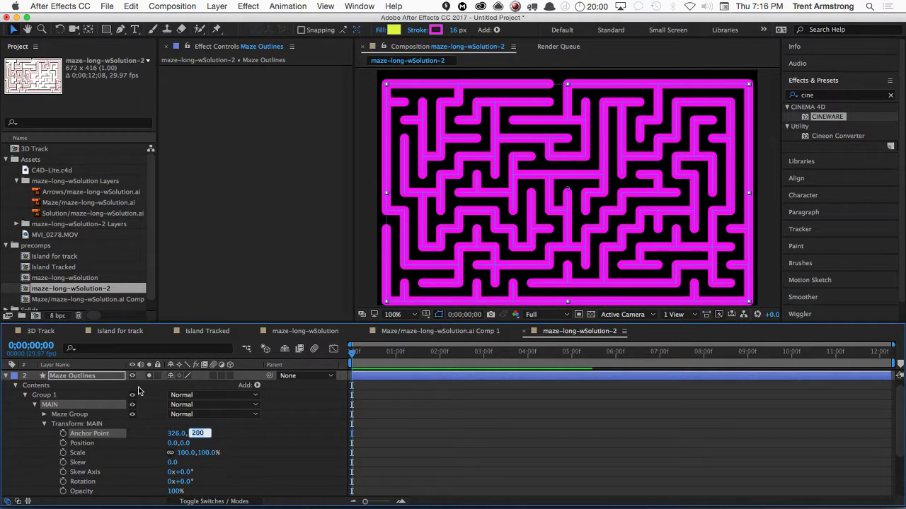
{"action": "key", "text": "Down"}
{"action": "key", "text": "Down"}
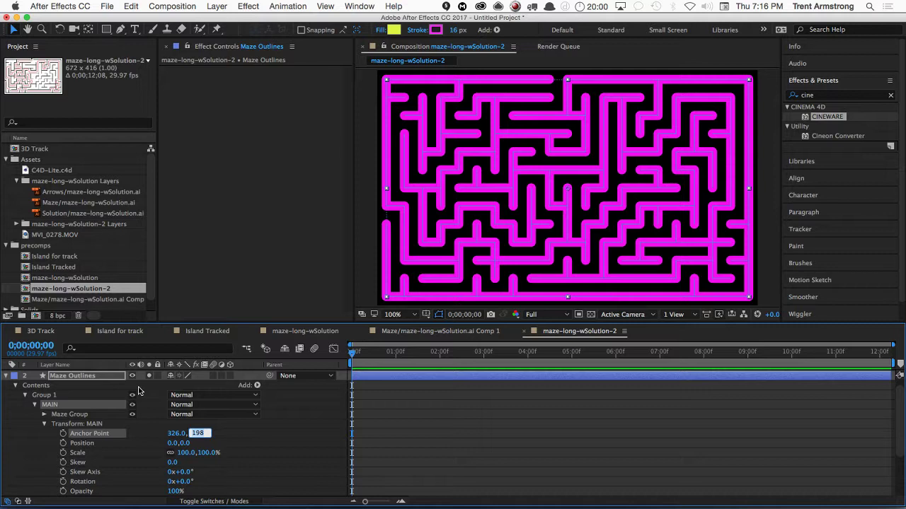
{"action": "key", "text": "Return"}
- Compare Butt and Projecting line caps and Miter and Bevel line joins on the maze stroke
{"action": "left_click", "coordinate": [45, 424]}
{"action": "left_click", "coordinate": [34, 443]}
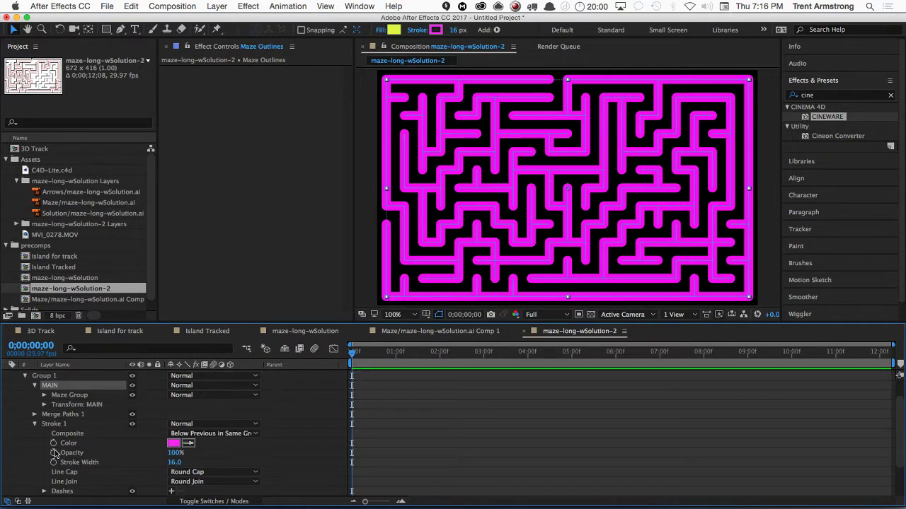
{"action": "scroll", "coordinate": [70, 446], "scroll_direction": "down", "scroll_amount": 3}
{"action": "left_click", "coordinate": [213, 424]}
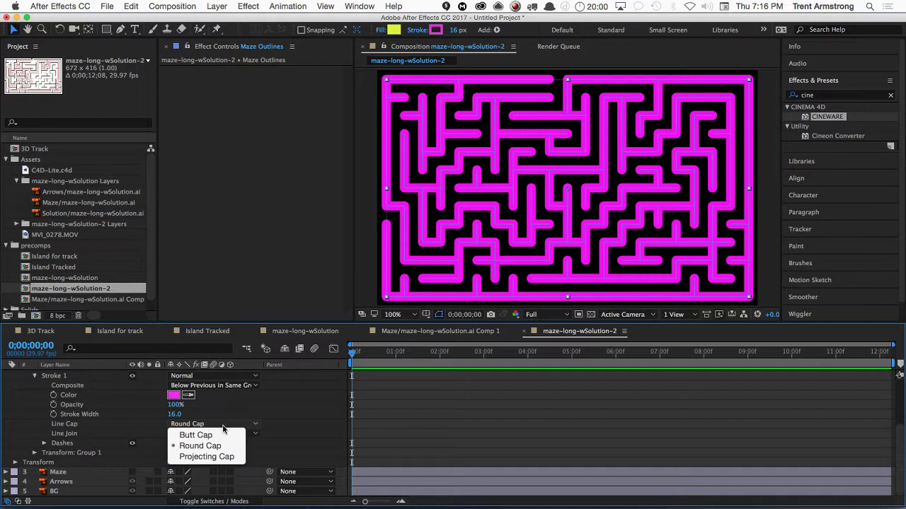
{"action": "left_click", "coordinate": [202, 435]}
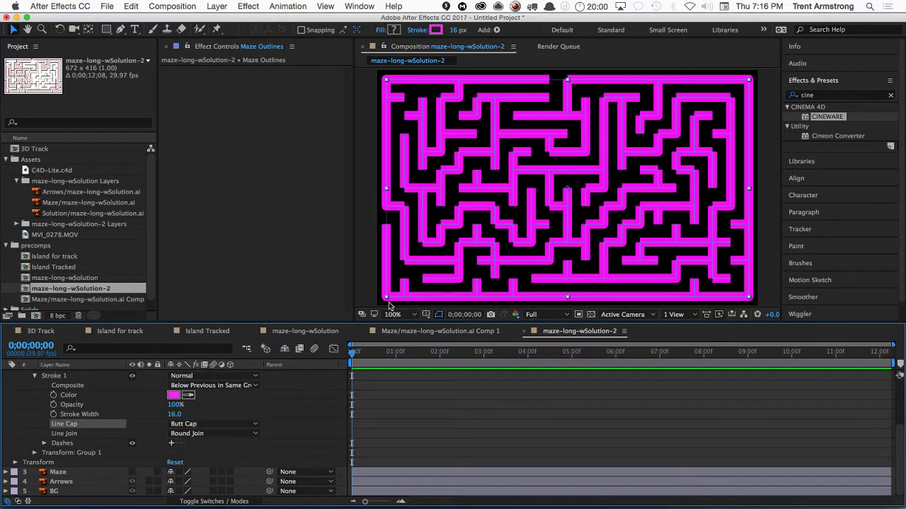
{"action": "left_click", "coordinate": [212, 424]}
{"action": "left_click", "coordinate": [202, 456]}
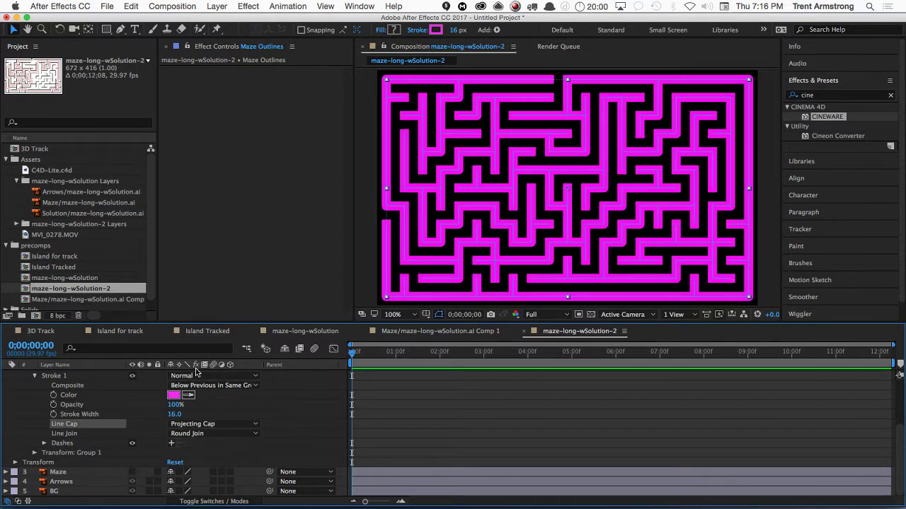
{"action": "left_click", "coordinate": [210, 433]}
{"action": "left_click", "coordinate": [205, 438]}
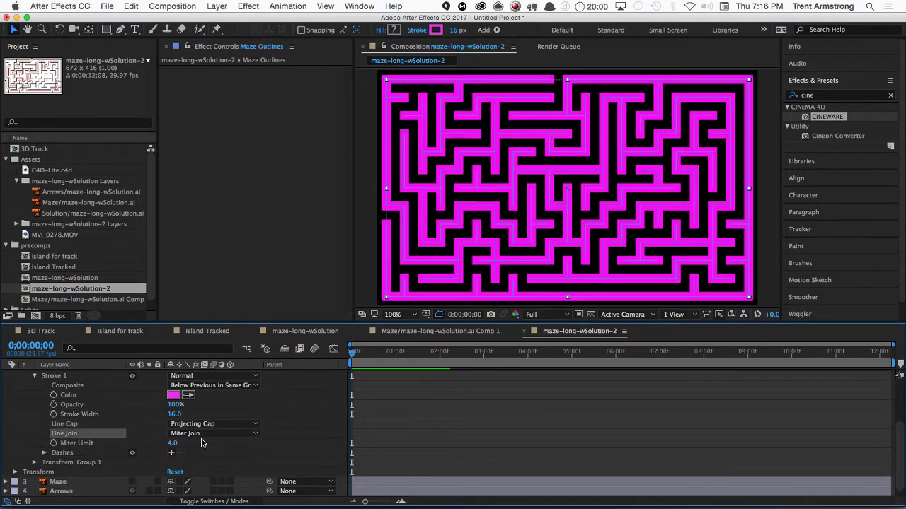
{"action": "left_click", "coordinate": [202, 433]}
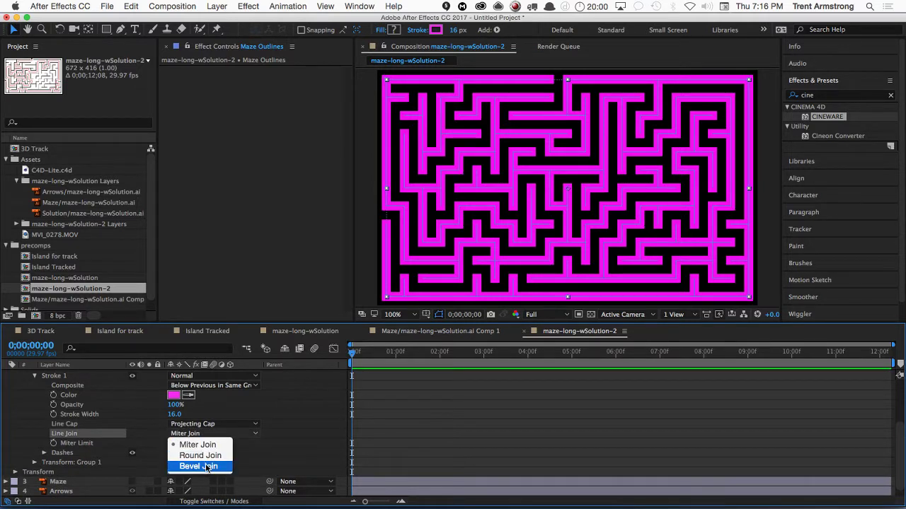
{"action": "left_click", "coordinate": [206, 467]}
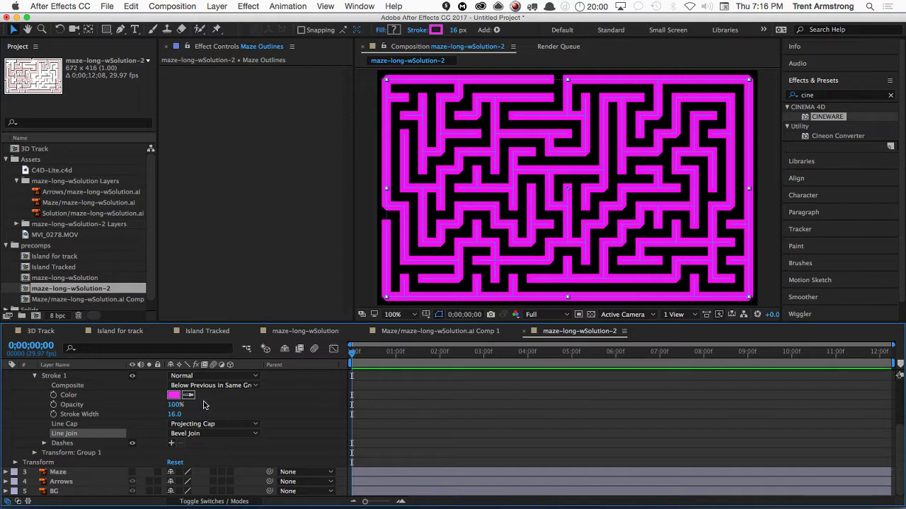
- Settle on Projecting Cap and Miter Join, and set the stroke width to 8 px
{"action": "left_click", "coordinate": [203, 425]}
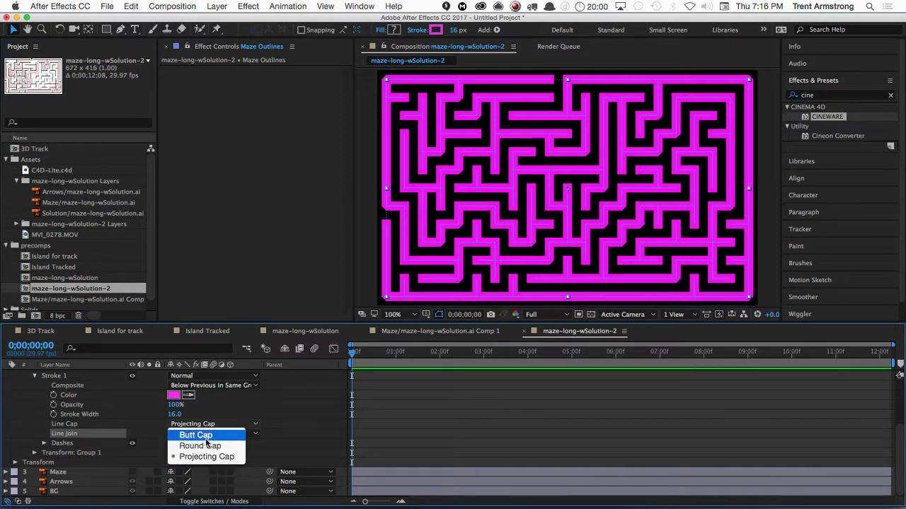
{"action": "left_click", "coordinate": [206, 437]}
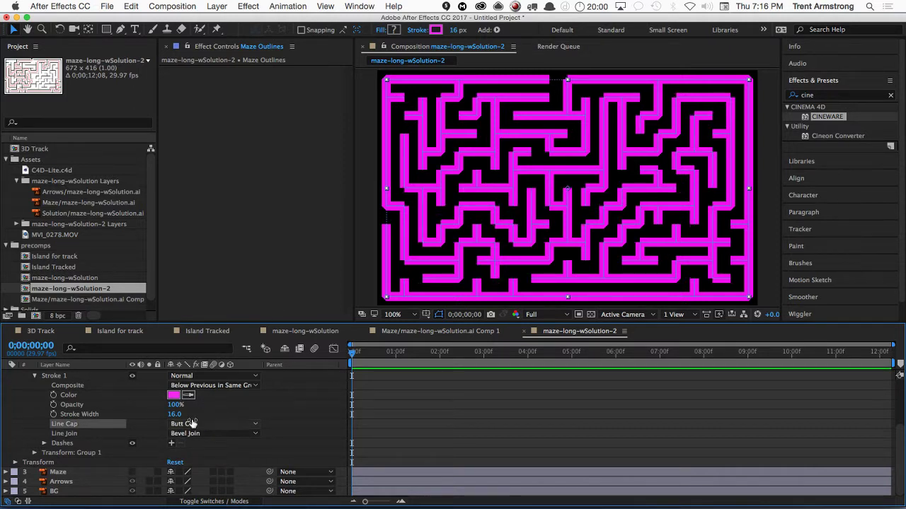
{"action": "left_click", "coordinate": [198, 433]}
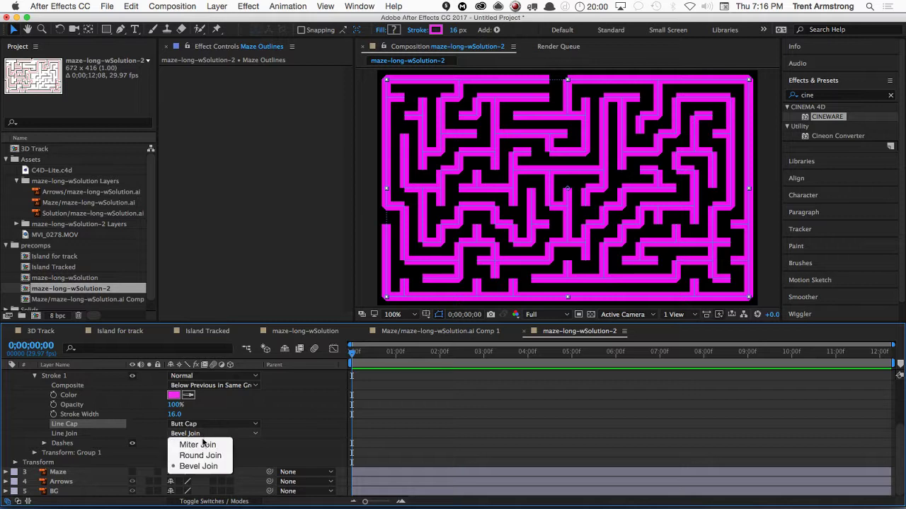
{"action": "left_click", "coordinate": [202, 445]}
{"action": "left_click", "coordinate": [205, 426]}
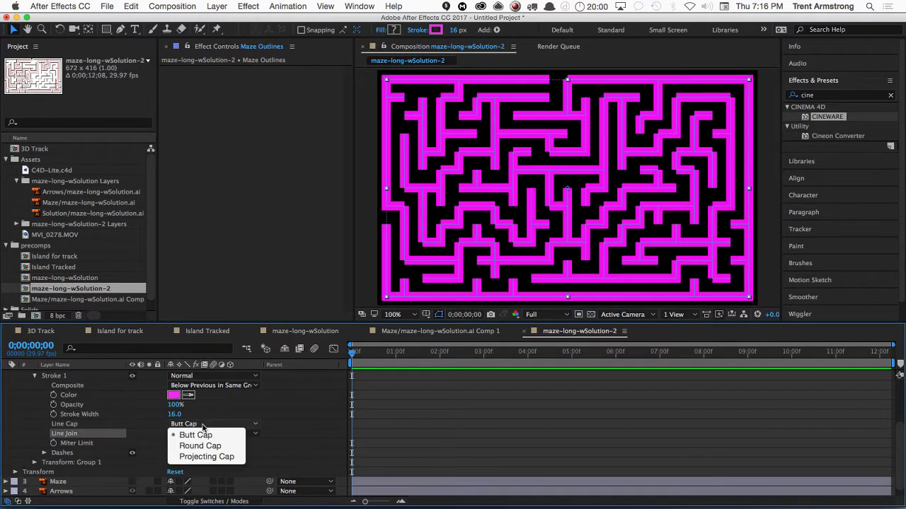
{"action": "left_click", "coordinate": [205, 458]}
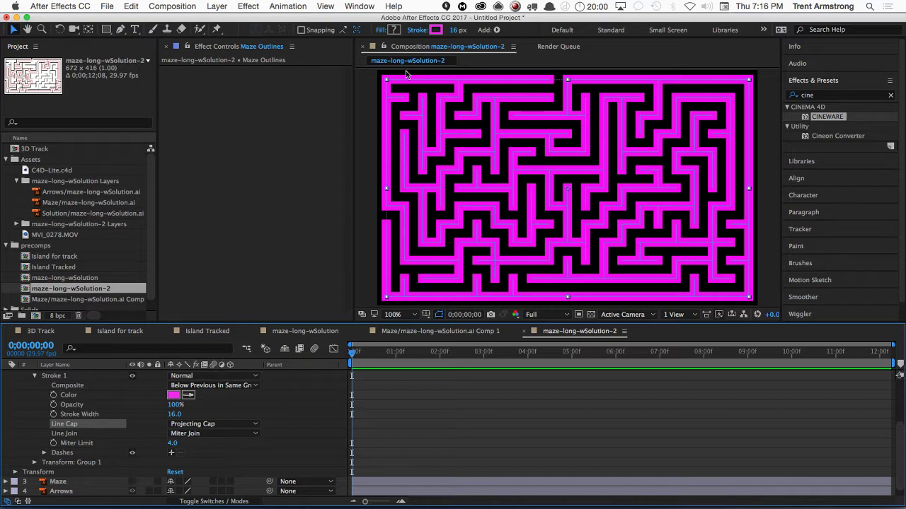
{"action": "left_click", "coordinate": [457, 31]}
{"action": "type", "text": "10"}
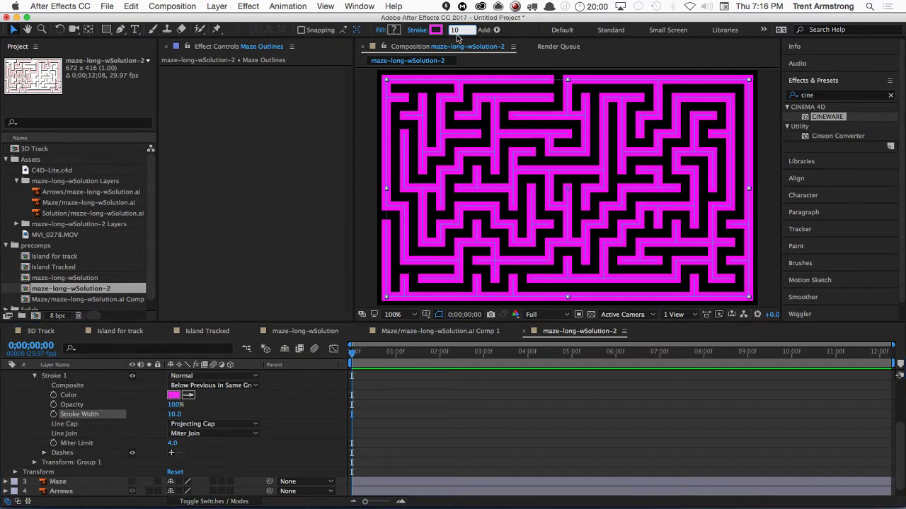
{"action": "key", "text": "Down"}
{"action": "key", "text": "Down"}
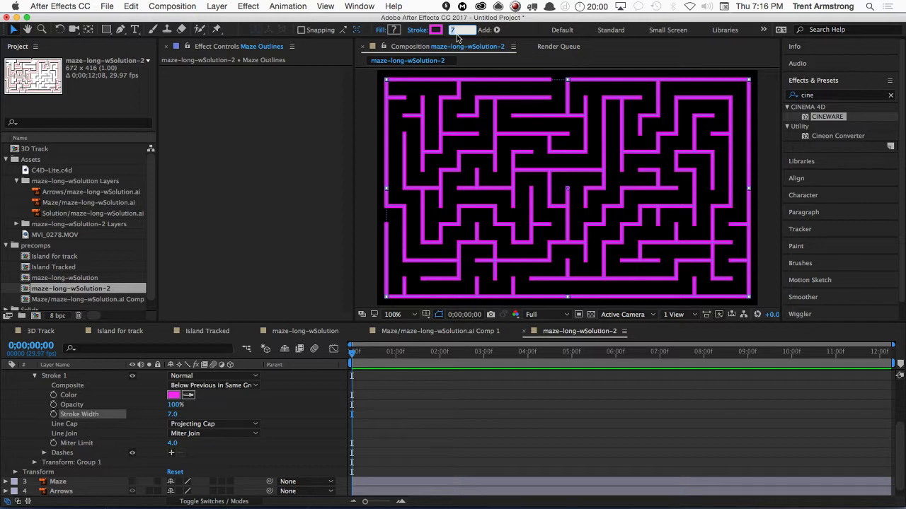
{"action": "key", "text": "Up"}
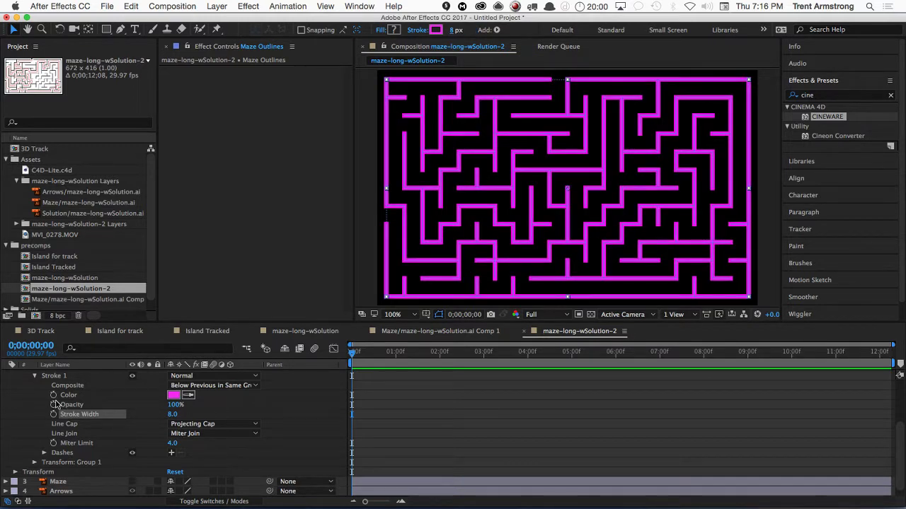
- Collapse the stroke properties, switch on the Solution layer's visibility and select Solution
{"action": "key", "text": "u"}
{"action": "left_click", "coordinate": [77, 385]}
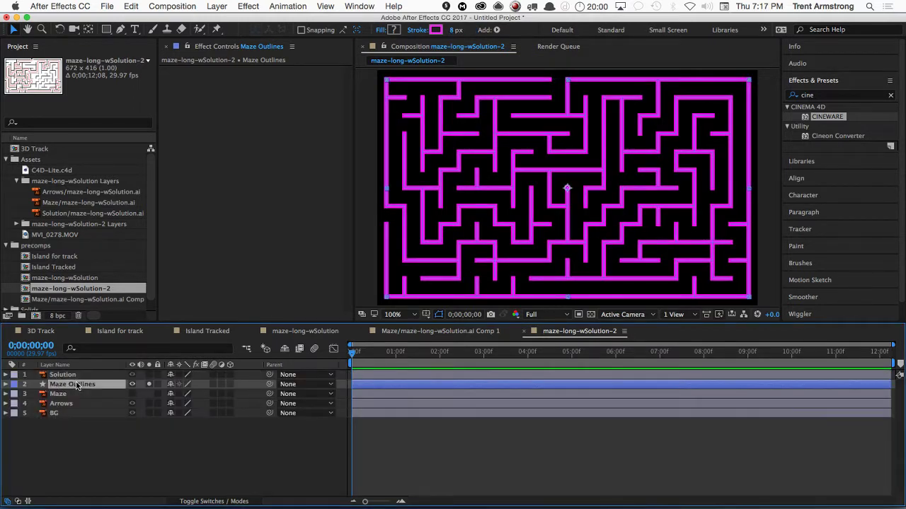
{"action": "left_click", "coordinate": [149, 375]}
{"action": "left_click", "coordinate": [92, 386]}
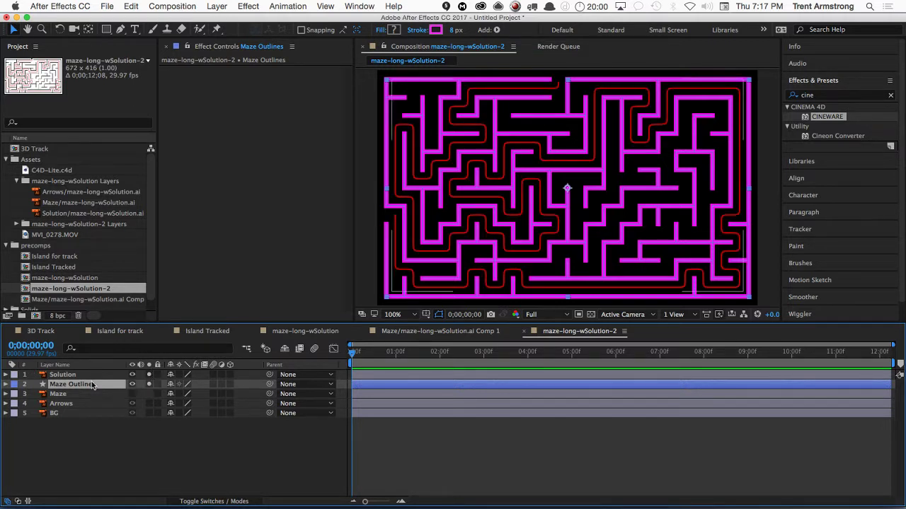
{"action": "left_click", "coordinate": [64, 375]}
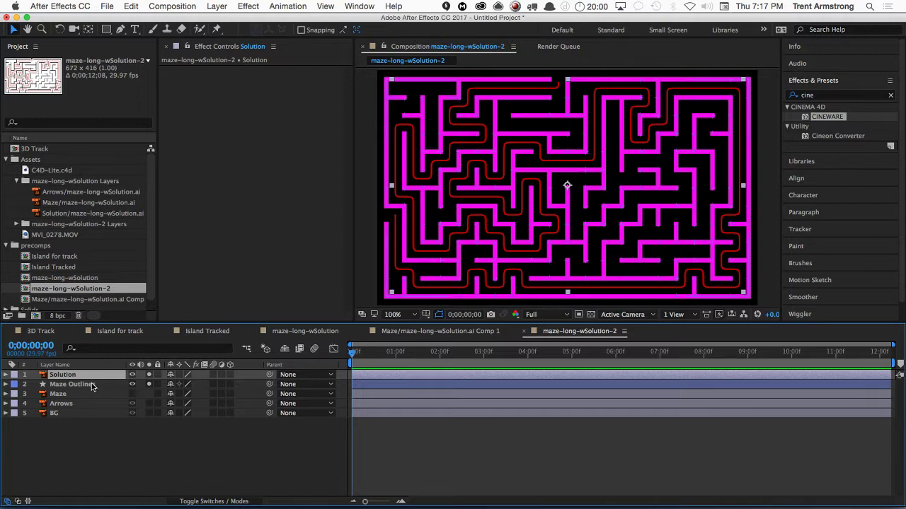
- Create a Solution Outlines shape layer using Layer > Create Shapes from Vector Layer
{"action": "left_click", "coordinate": [174, 7]}
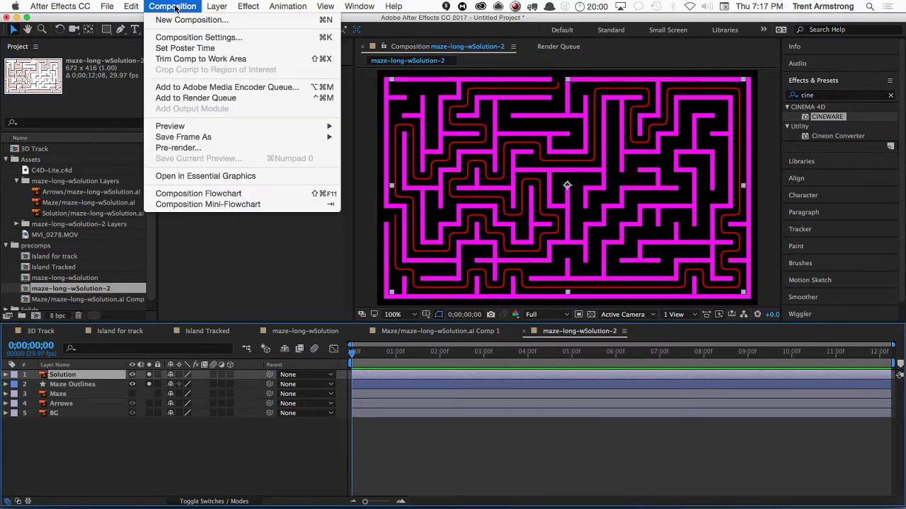
{"action": "mouse_move", "coordinate": [219, 6]}
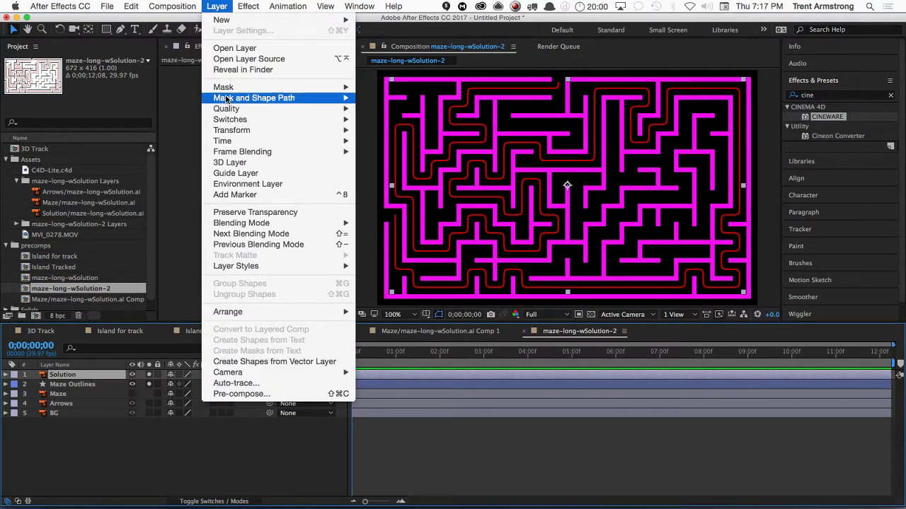
{"action": "left_click", "coordinate": [248, 363]}
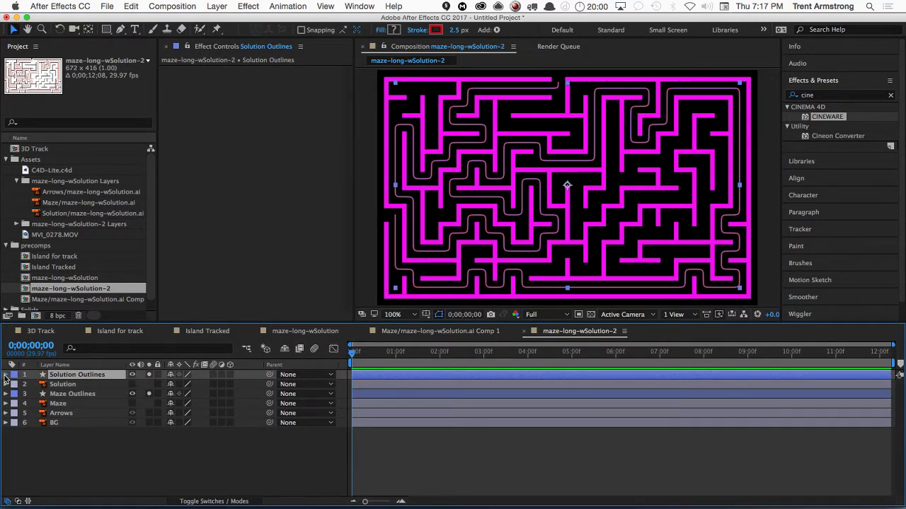
- Expand Solution Outlines' Contents, Group 1 and Path 1 to inspect the path, then collapse them
{"action": "left_click", "coordinate": [7, 375]}
{"action": "left_click", "coordinate": [16, 384]}
{"action": "left_click", "coordinate": [25, 394]}
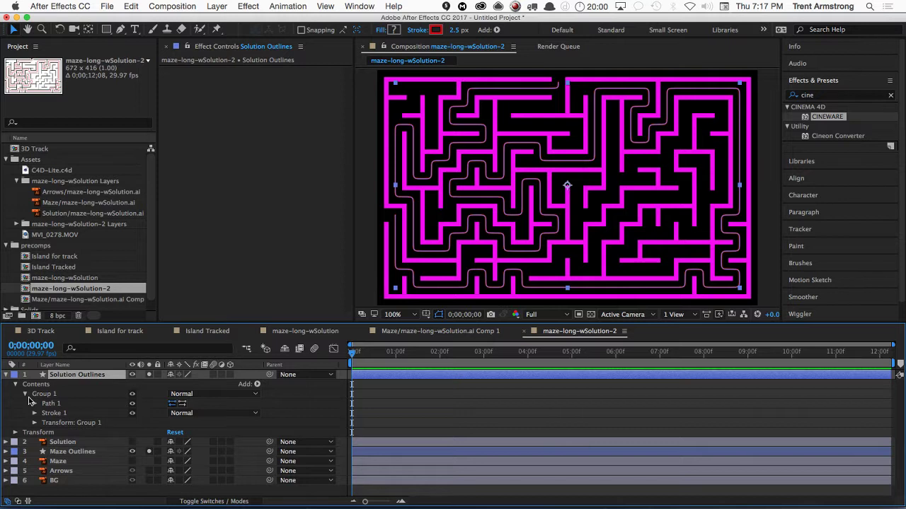
{"action": "left_click", "coordinate": [35, 404]}
{"action": "left_click", "coordinate": [52, 404]}
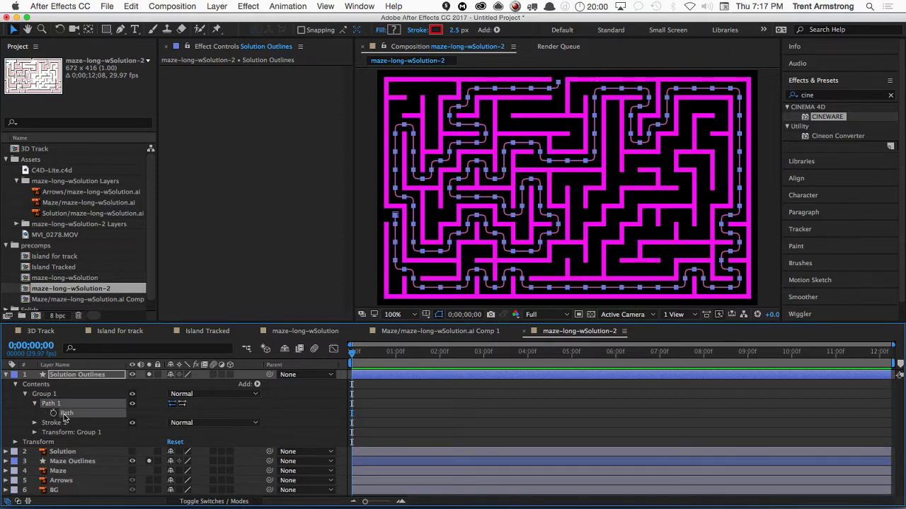
{"action": "left_click", "coordinate": [35, 403]}
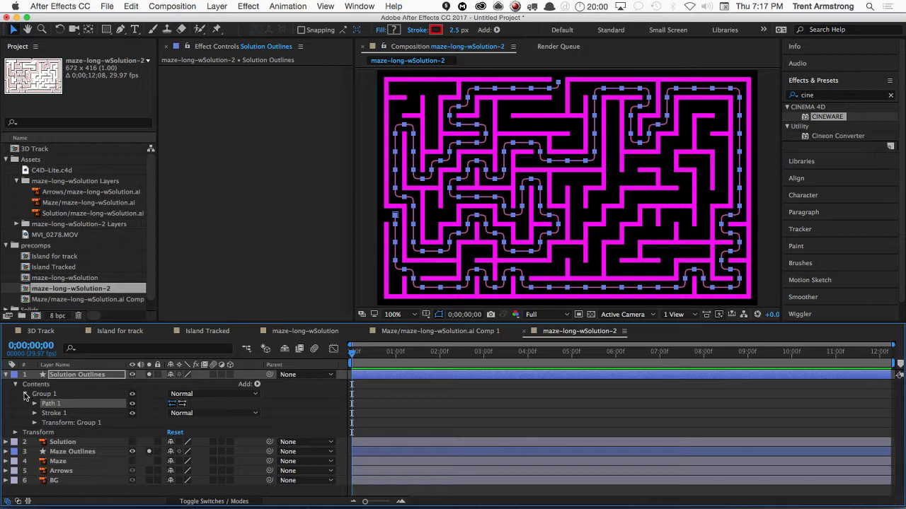
{"action": "left_click", "coordinate": [25, 395]}
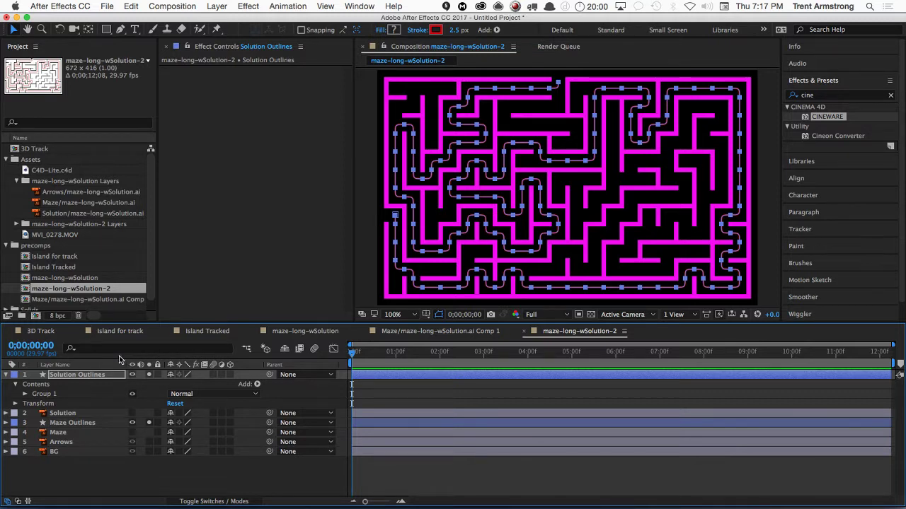
- Recolour the Solution Outlines stroke from red to blue 2F61FF, with Group 1 expanded again
{"action": "left_click", "coordinate": [81, 376]}
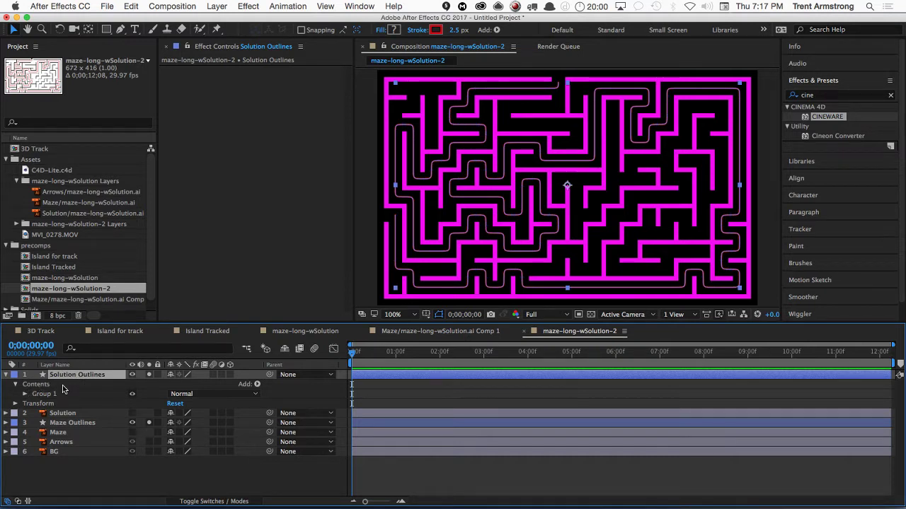
{"action": "left_click", "coordinate": [435, 30]}
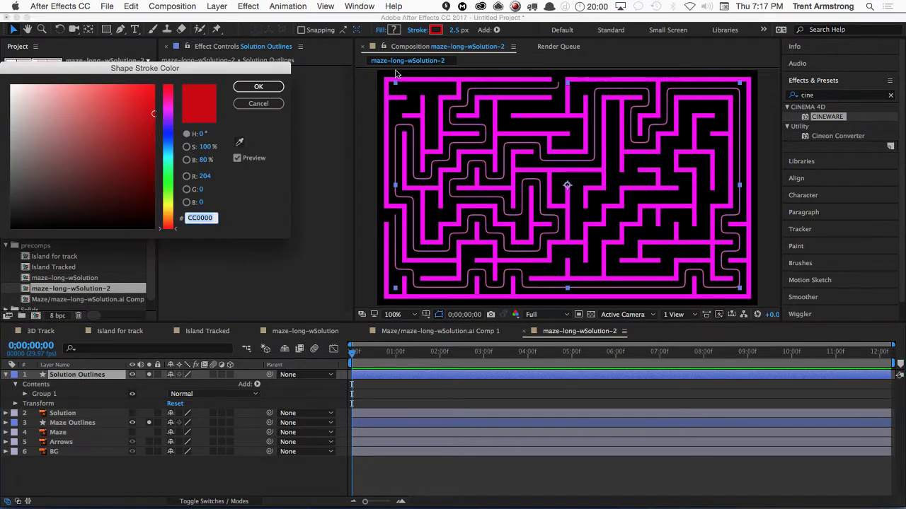
{"action": "left_click", "coordinate": [170, 139]}
{"action": "left_click_drag", "start_coordinate": [146, 109], "coordinate": [128, 85]}
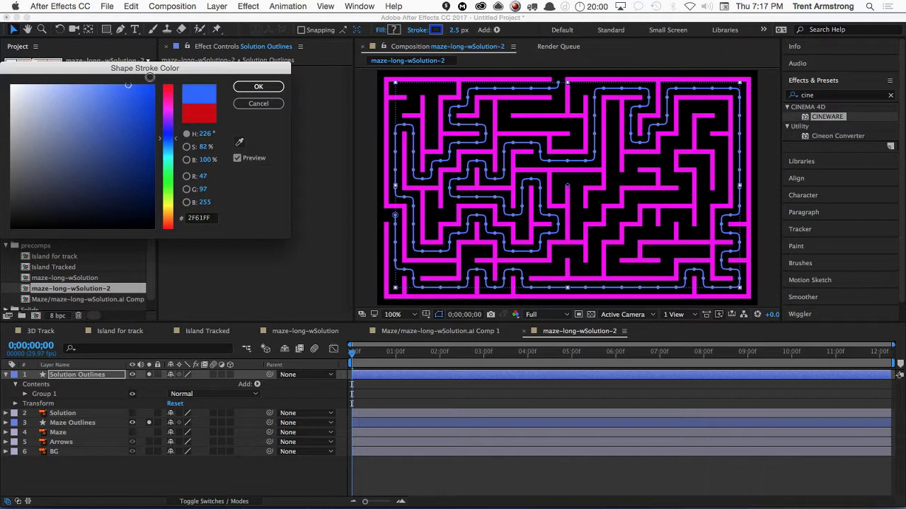
{"action": "left_click", "coordinate": [258, 86]}
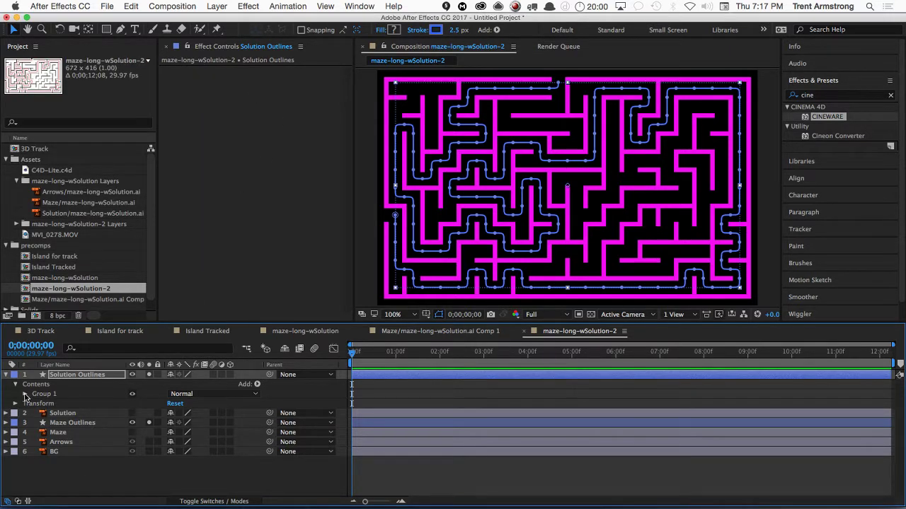
{"action": "left_click", "coordinate": [24, 395]}
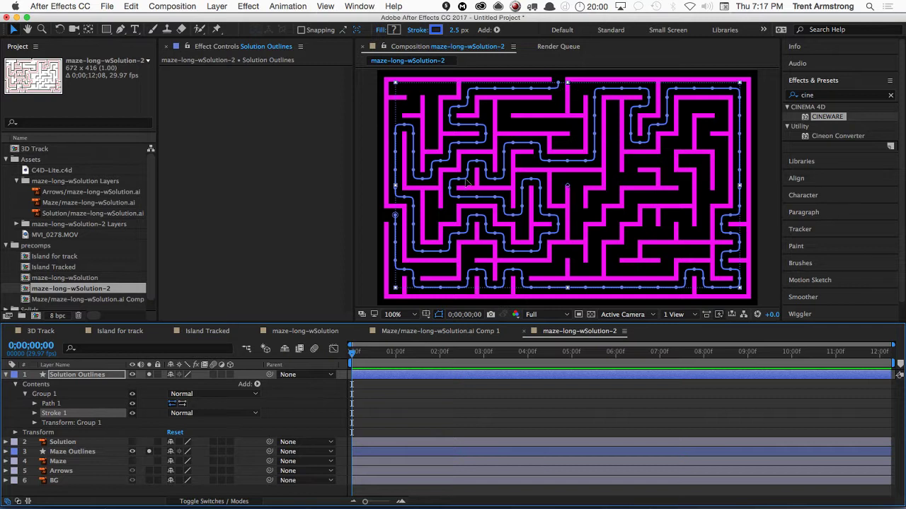
- Expand Path 1 and select the solution path's vertices in the composition view
{"action": "left_click", "coordinate": [34, 404]}
{"action": "left_click", "coordinate": [52, 404]}
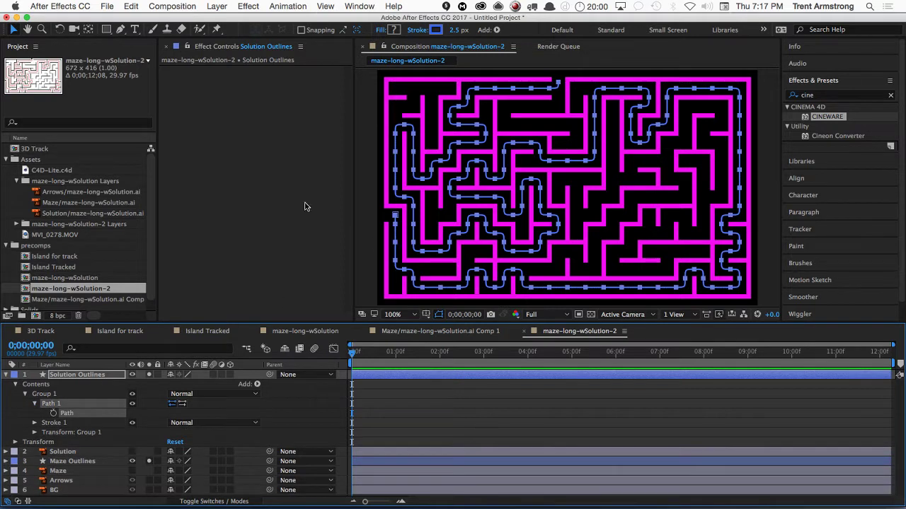
{"action": "left_click", "coordinate": [559, 85]}
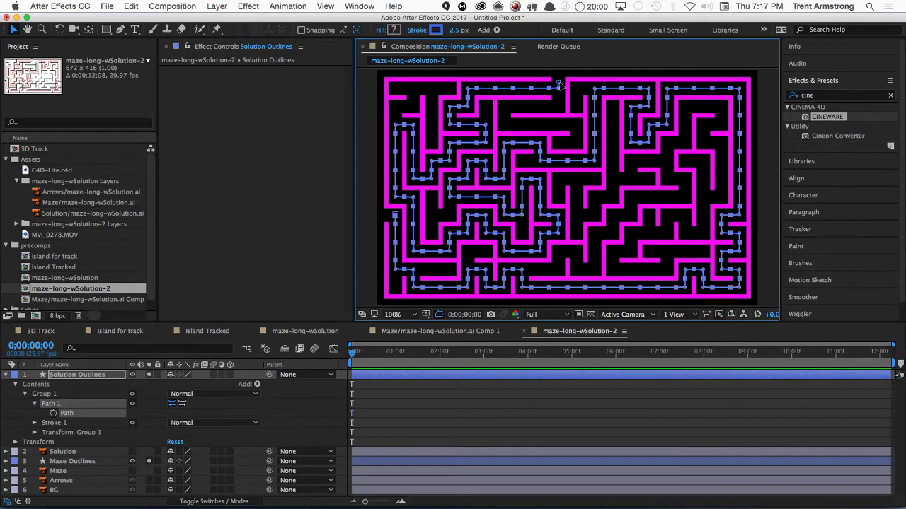
{"action": "left_click", "coordinate": [559, 84]}
{"action": "double_click", "coordinate": [559, 85]}
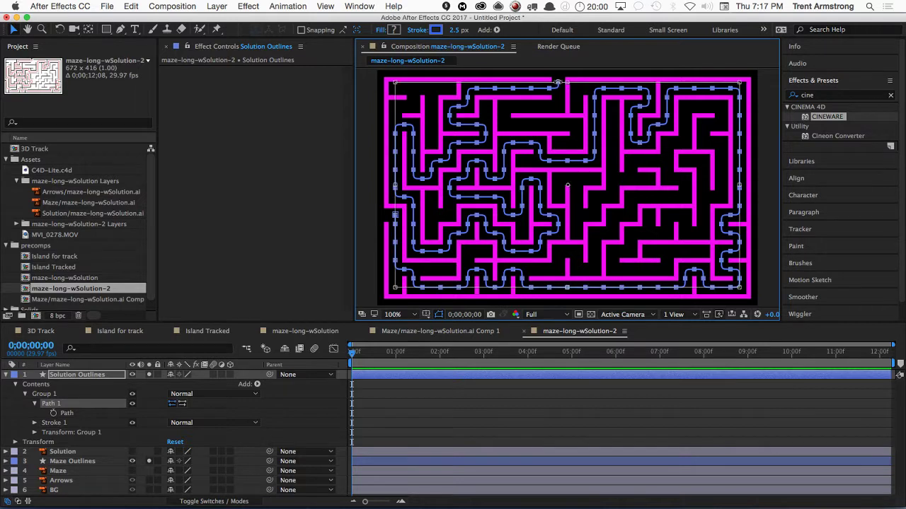
{"action": "left_click", "coordinate": [559, 82]}
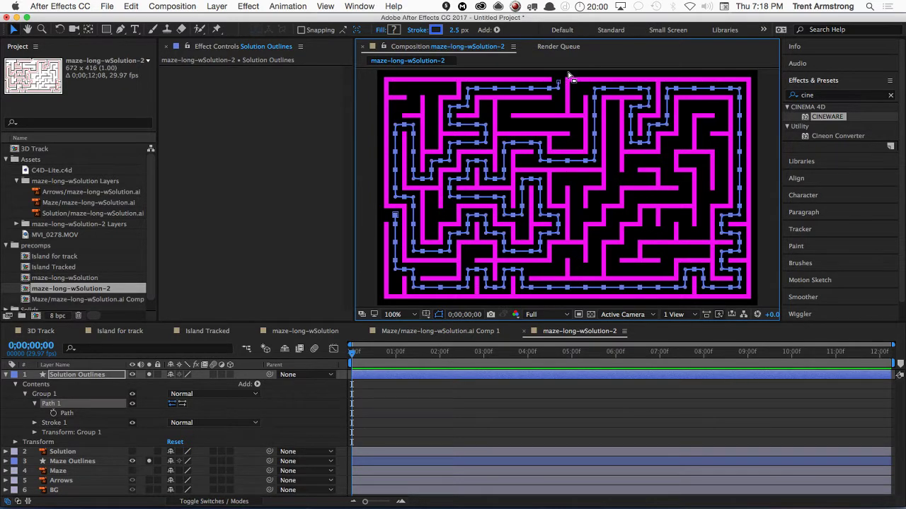
- Convert the solution path's sharp corners to curves and collapse the Solution Outlines layer
{"action": "left_click_drag", "start_coordinate": [559, 85], "coordinate": [559, 84]}
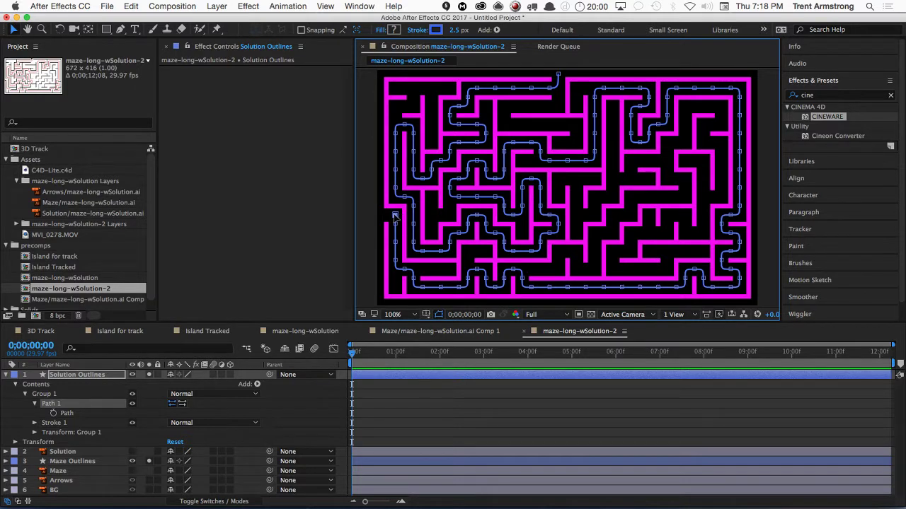
{"action": "double_click", "coordinate": [395, 216]}
{"action": "key", "text": "Return"}
{"action": "left_click", "coordinate": [381, 216]}
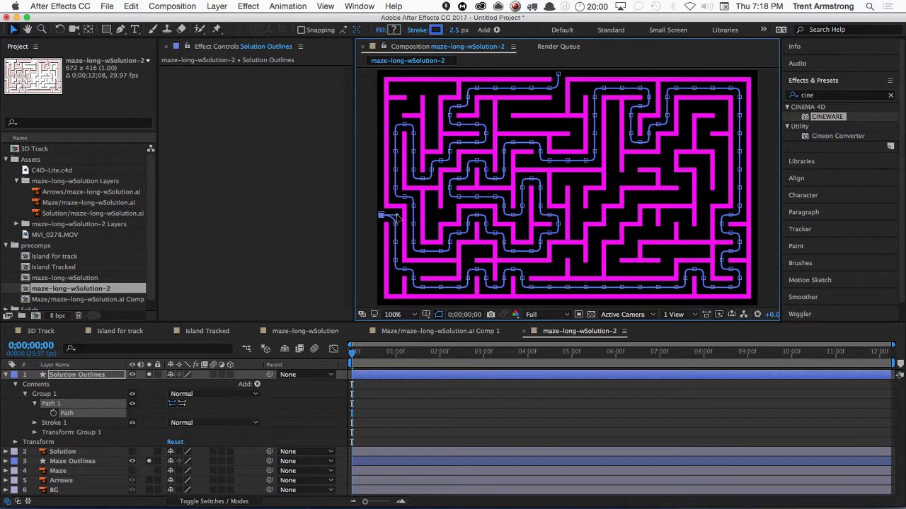
{"action": "left_click", "coordinate": [7, 375]}
{"action": "left_click", "coordinate": [64, 375]}
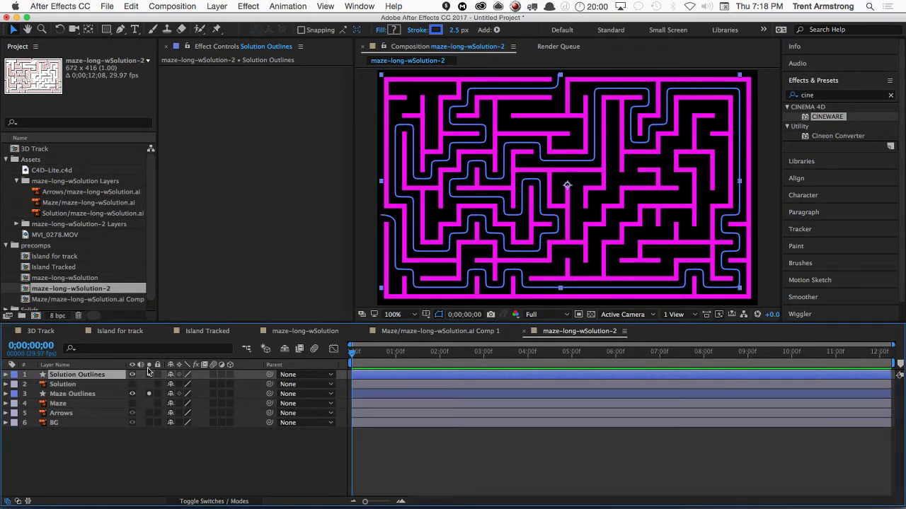
- Move the Maze Outlines layer up the stack to sit directly below Solution Outlines
{"action": "left_click", "coordinate": [177, 453]}
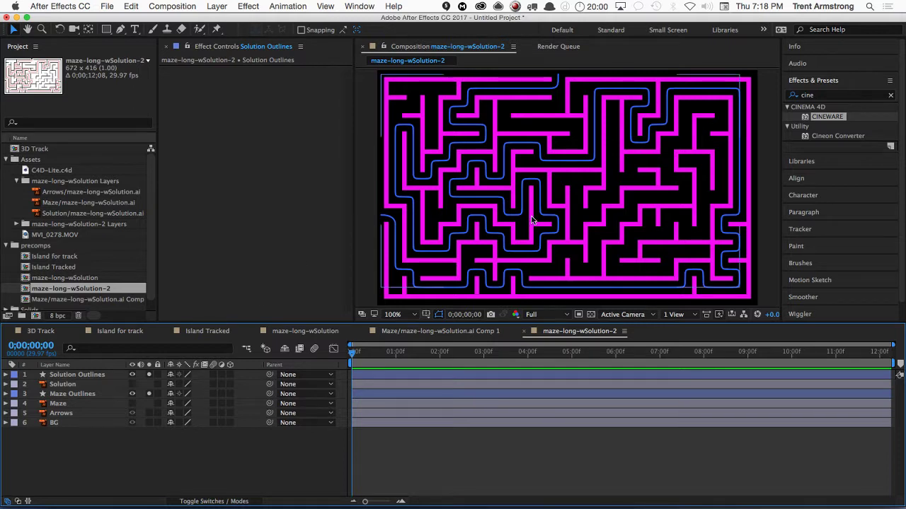
{"action": "left_click", "coordinate": [90, 379]}
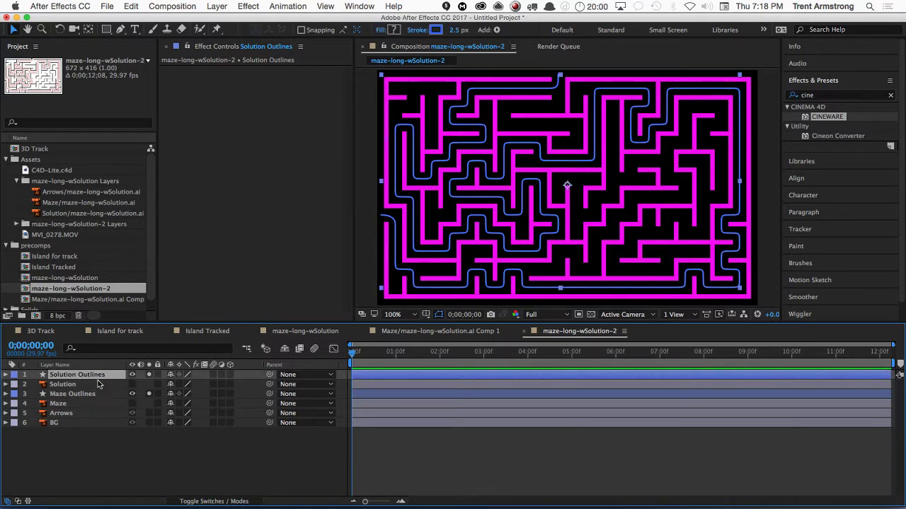
{"action": "left_click", "coordinate": [68, 413]}
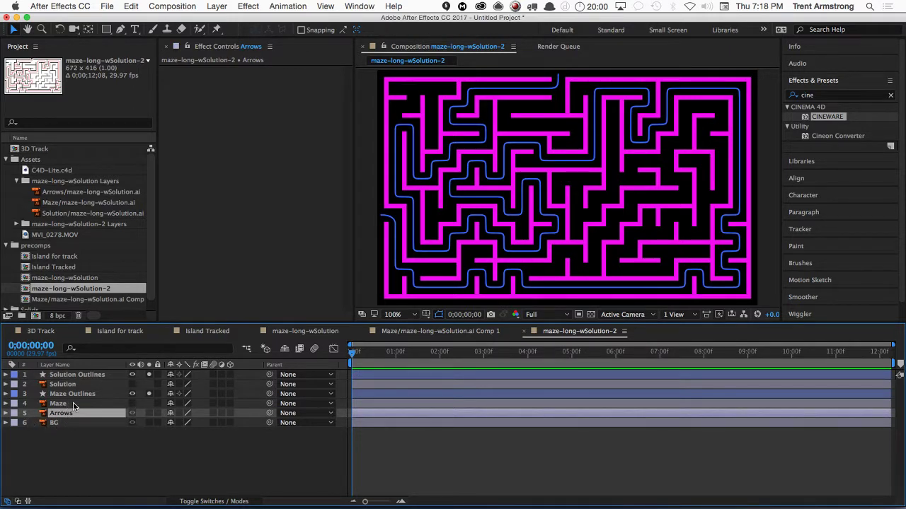
{"action": "left_click", "coordinate": [65, 394]}
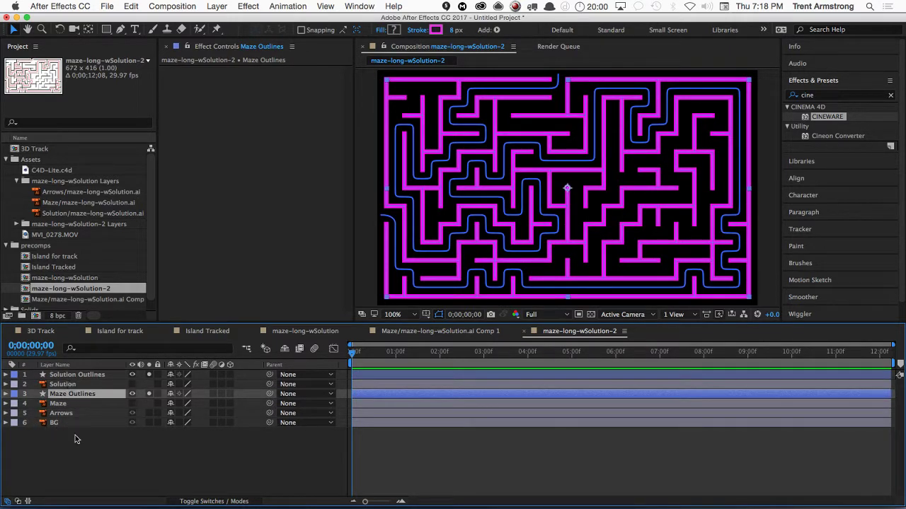
{"action": "left_click_drag", "start_coordinate": [72, 394], "coordinate": [80, 375]}
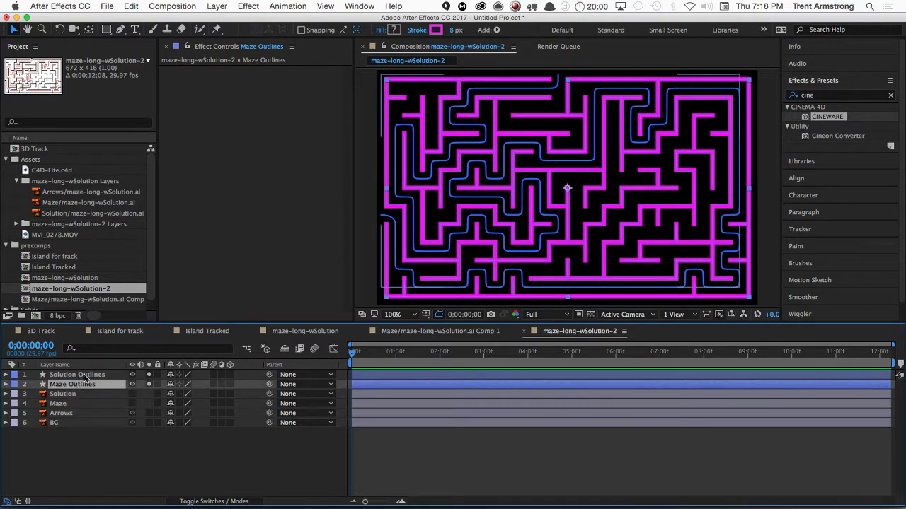
- Turn off Solo on both outline layers, layers 1 and 2
{"action": "left_click", "coordinate": [86, 378]}
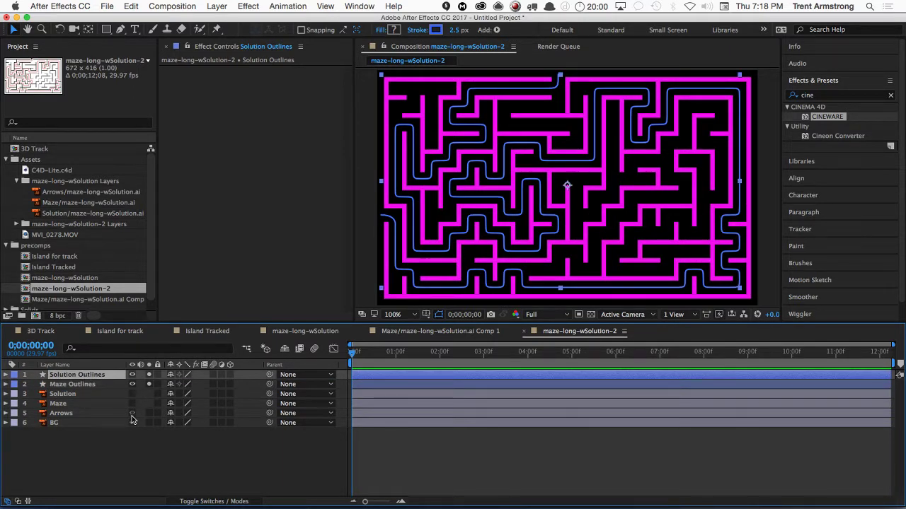
{"action": "left_click", "coordinate": [149, 384]}
{"action": "left_click", "coordinate": [149, 374]}
- Set the maze-long-wSolution-2 comp's 3D renderer to CINEMA 4D in Composition Settings
{"action": "key", "text": "super+k"}
{"action": "left_click", "coordinate": [230, 104]}
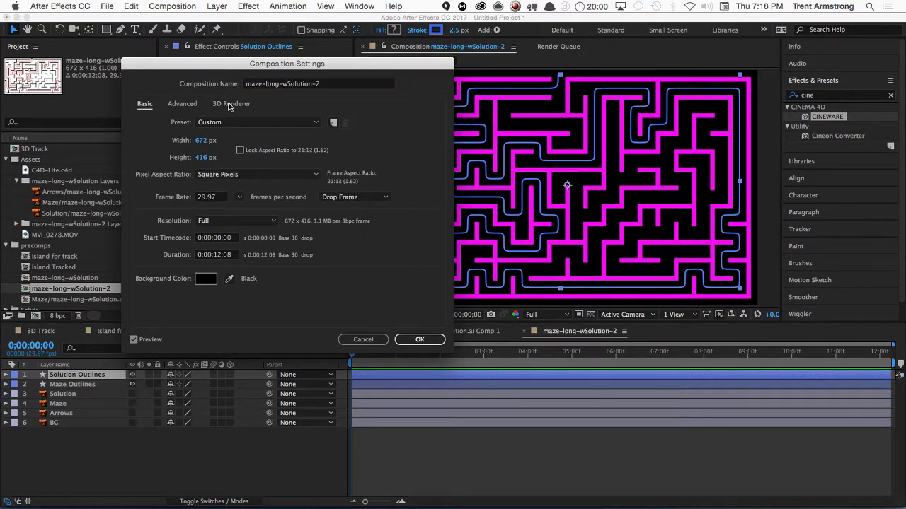
{"action": "left_click", "coordinate": [234, 150]}
{"action": "left_click", "coordinate": [239, 150]}
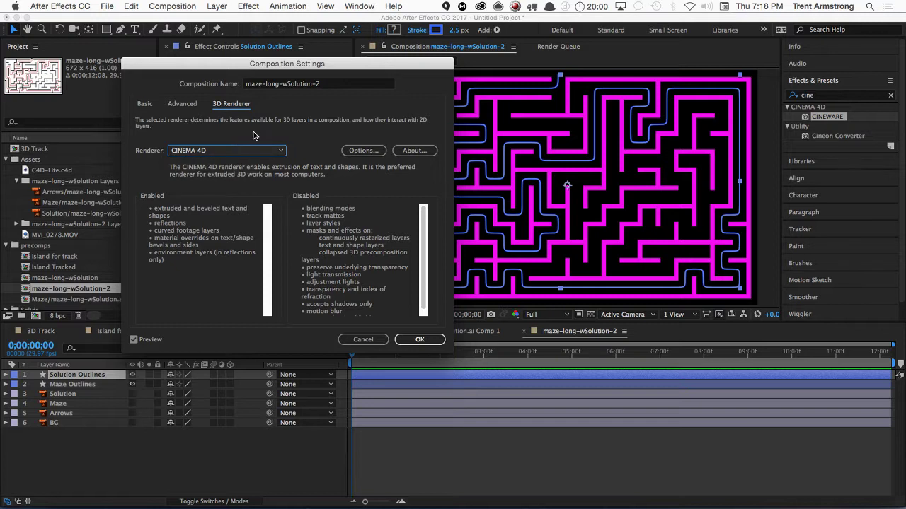
{"action": "left_click", "coordinate": [424, 341]}
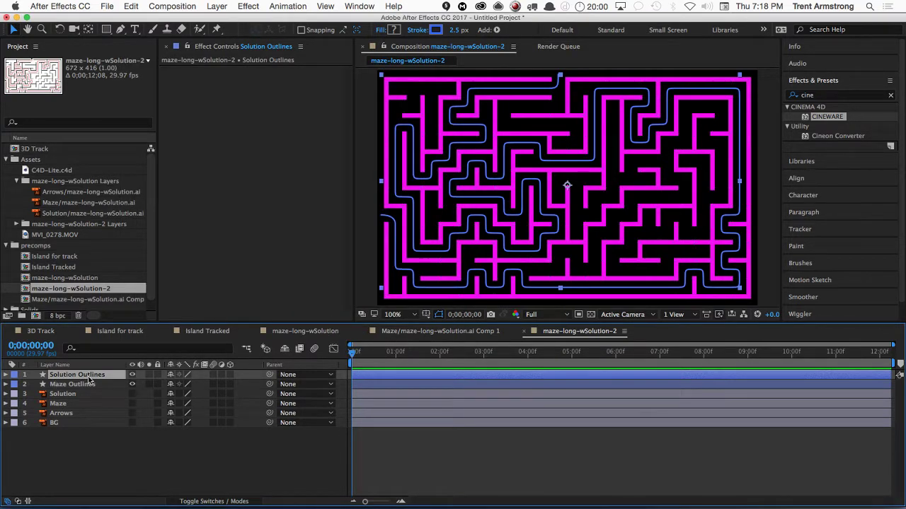
{"action": "left_click", "coordinate": [70, 7]}
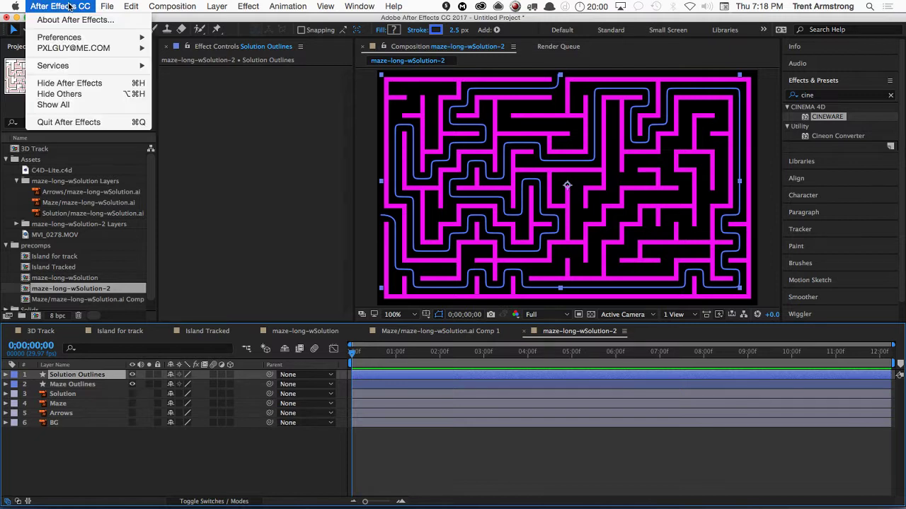
{"action": "left_click", "coordinate": [70, 20]}
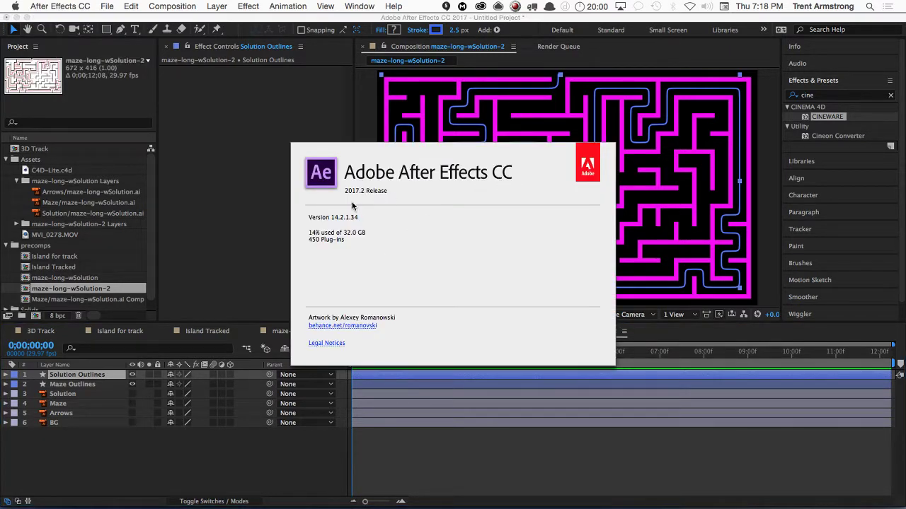
{"action": "left_click", "coordinate": [459, 252]}
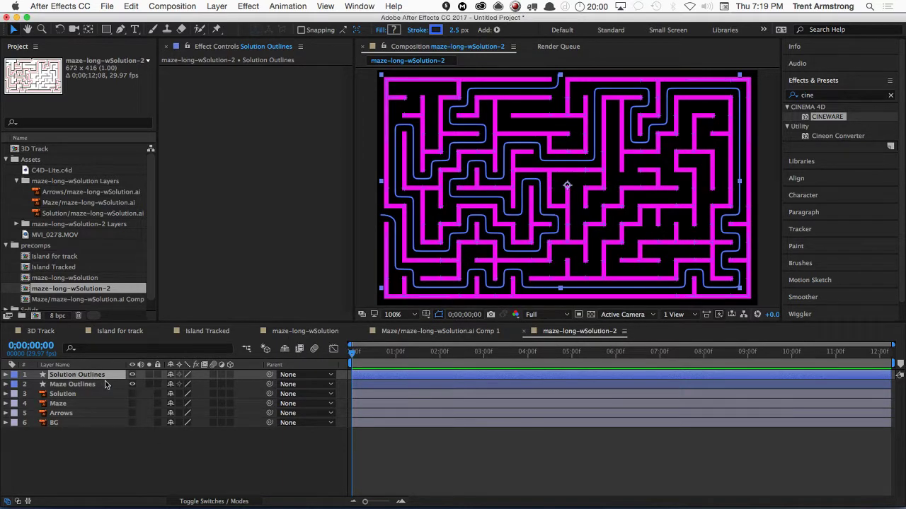
- Add a new camera layer, Camera 1, using the 35mm lens preset
{"action": "left_click", "coordinate": [216, 6]}
{"action": "mouse_move", "coordinate": [223, 19]}
{"action": "left_click", "coordinate": [416, 54]}
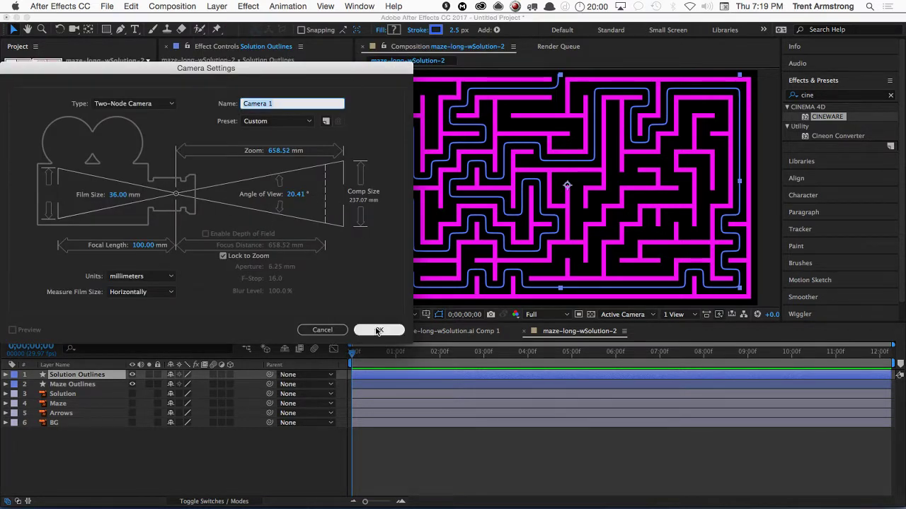
{"action": "left_click", "coordinate": [276, 121]}
{"action": "left_click", "coordinate": [264, 194]}
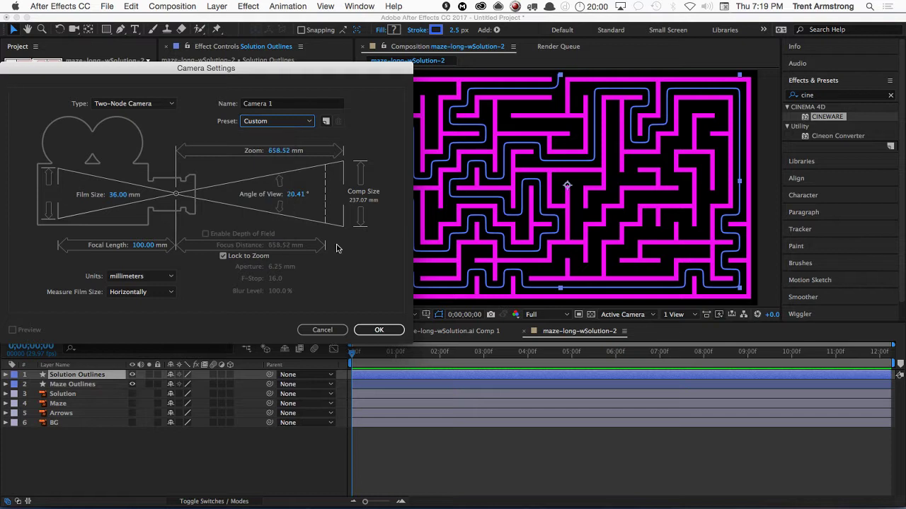
{"action": "left_click", "coordinate": [380, 331]}
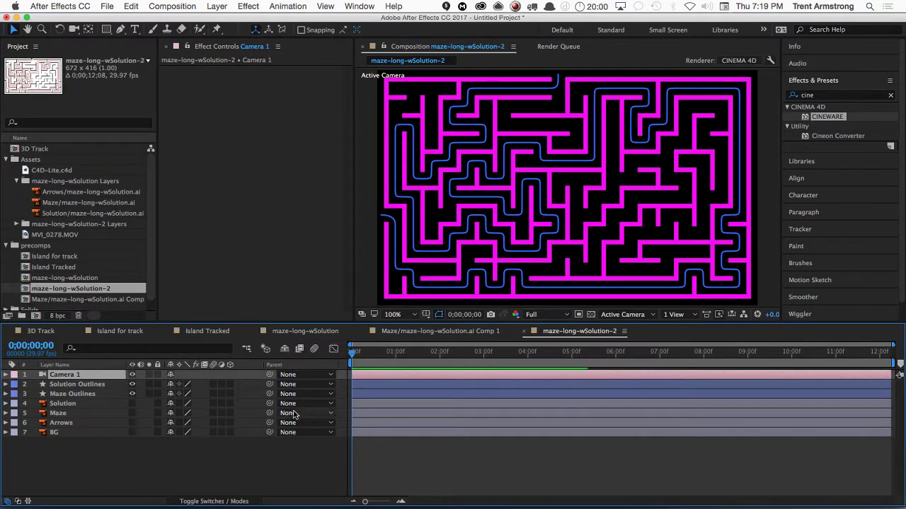
{"action": "left_click", "coordinate": [183, 6]}
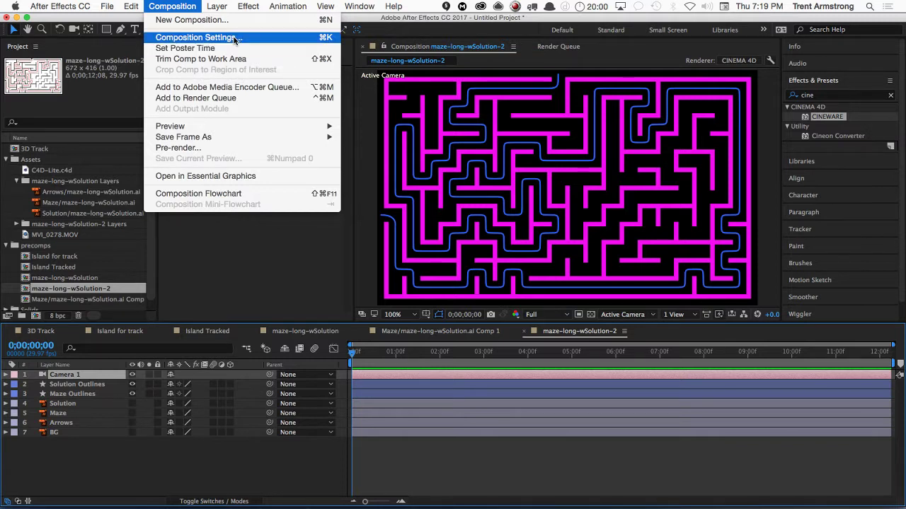
- Reopen Composition Settings and confirm the 3D renderer is still CINEMA 4D
{"action": "left_click", "coordinate": [205, 37]}
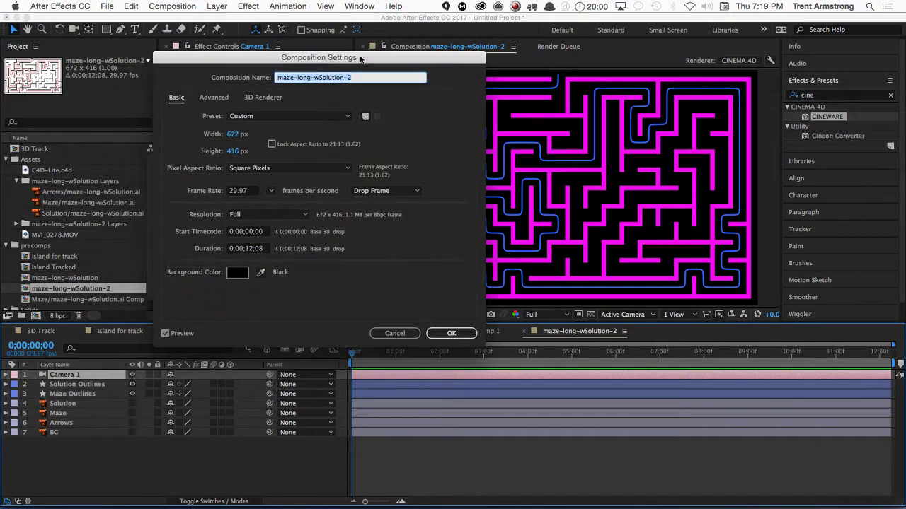
{"action": "left_click", "coordinate": [261, 97]}
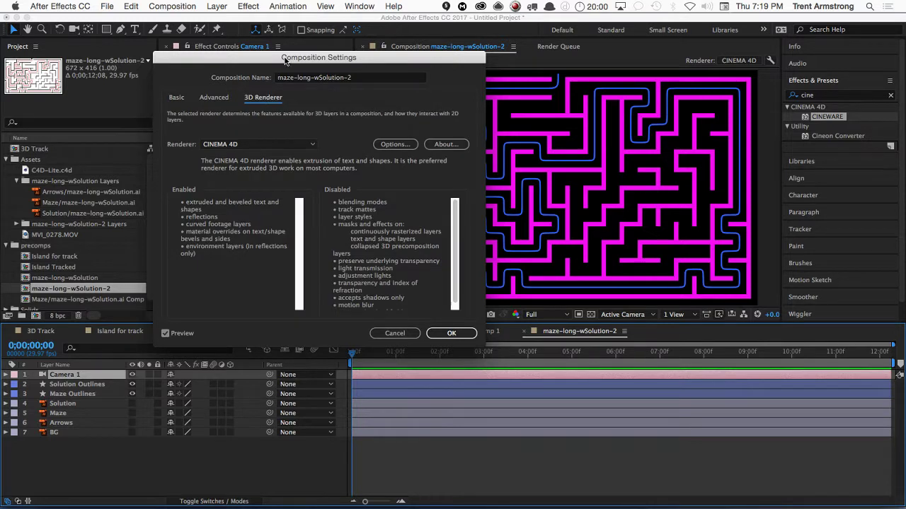
{"action": "left_click", "coordinate": [284, 106]}
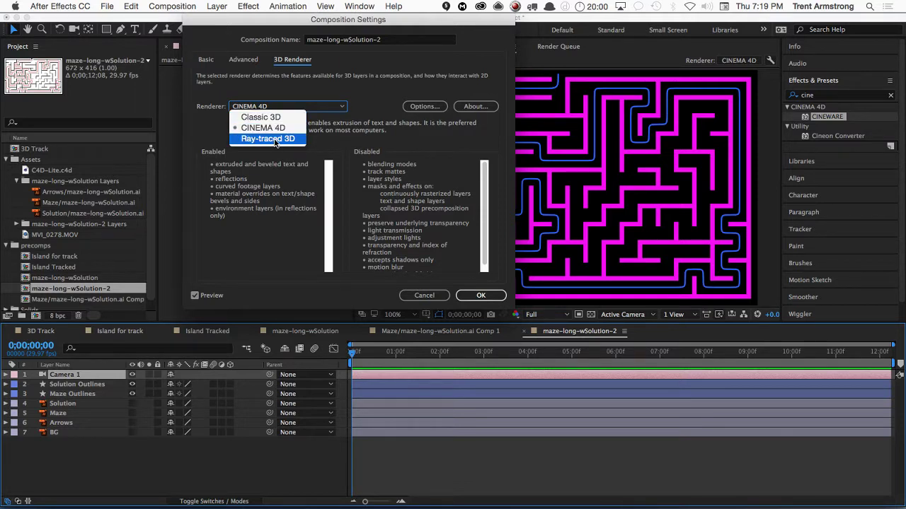
{"action": "left_click", "coordinate": [212, 130]}
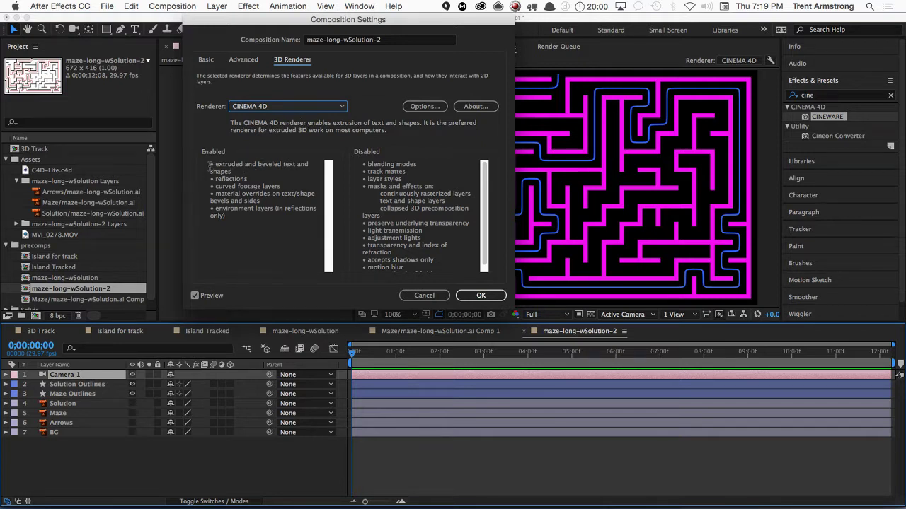
- Review the renderer's enabled and disabled features, then confirm the composition settings
{"action": "left_click_drag", "start_coordinate": [209, 164], "coordinate": [248, 167]}
{"action": "left_click", "coordinate": [240, 171]}
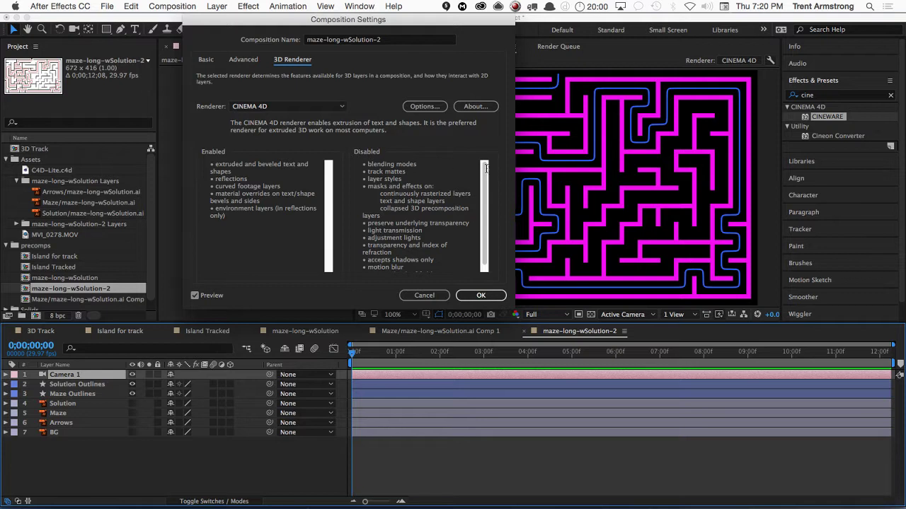
{"action": "left_click_drag", "start_coordinate": [485, 168], "coordinate": [482, 184]}
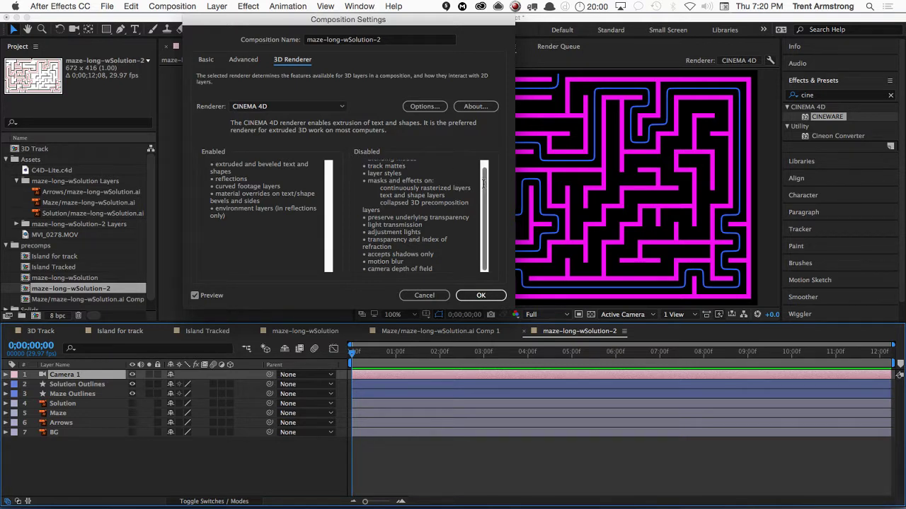
{"action": "scroll", "coordinate": [425, 181], "scroll_direction": "up", "scroll_amount": 1}
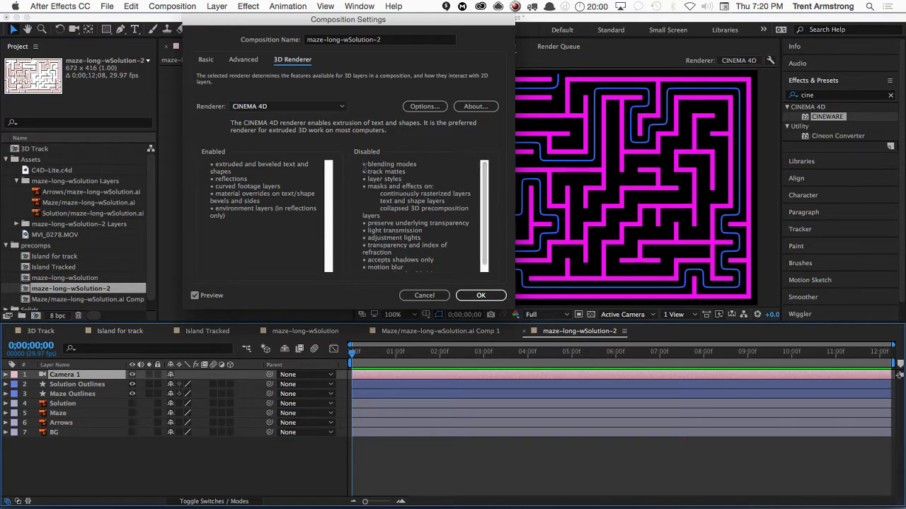
{"action": "mouse_move", "coordinate": [361, 164]}
{"action": "left_mouse_down"}
{"action": "mouse_move", "coordinate": [438, 248]}
{"action": "mouse_move", "coordinate": [425, 201]}
{"action": "mouse_move", "coordinate": [370, 172]}
{"action": "left_mouse_up"}
{"action": "left_click", "coordinate": [484, 297]}
{"action": "left_click", "coordinate": [484, 297]}
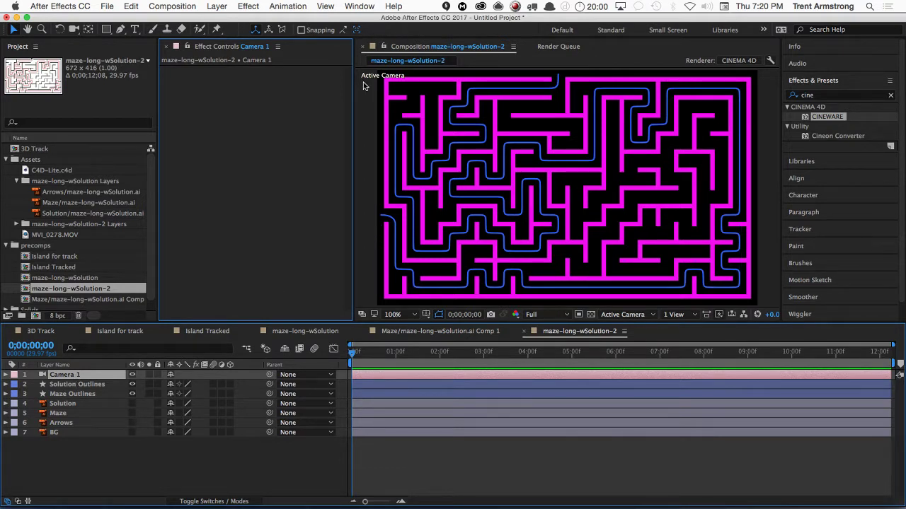
- Make Solution Outlines and Maze Outlines 3D and orbit the camera to tilt the maze
{"action": "key", "text": "c"}
{"action": "key", "text": "c"}
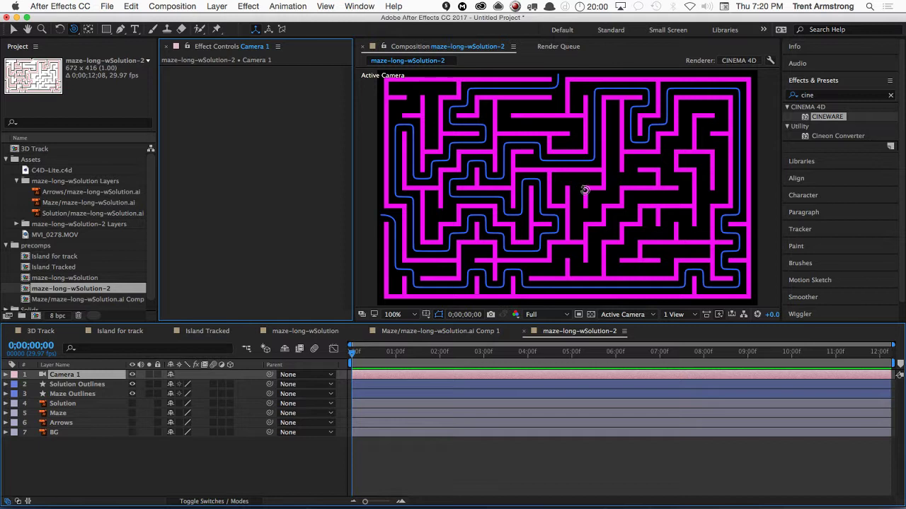
{"action": "left_click", "coordinate": [582, 182]}
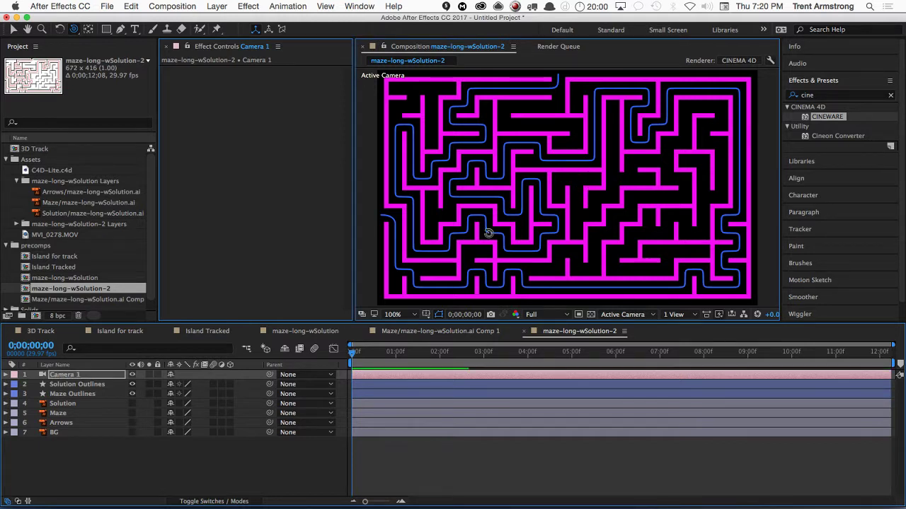
{"action": "left_click", "coordinate": [230, 385]}
{"action": "left_click", "coordinate": [230, 393]}
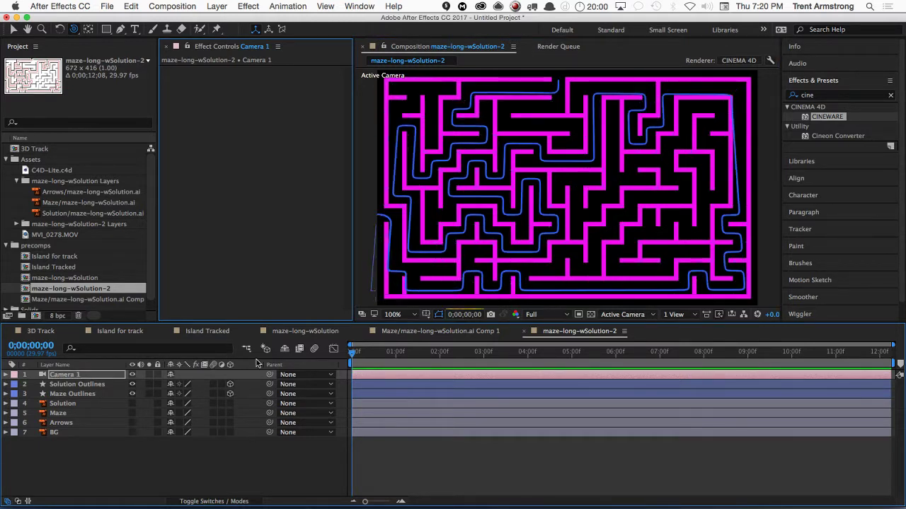
{"action": "left_click_drag", "start_coordinate": [608, 202], "coordinate": [604, 80]}
{"action": "left_click_drag", "start_coordinate": [599, 162], "coordinate": [569, 211]}
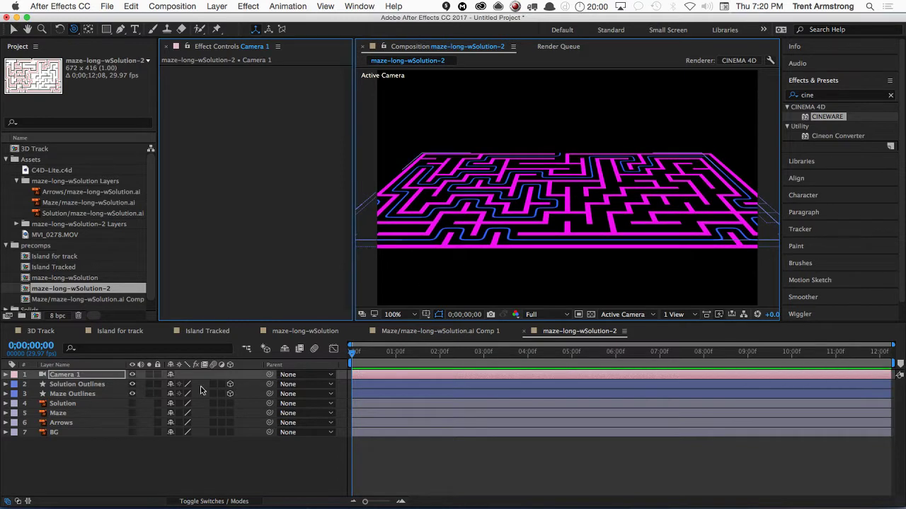
- Undo the orbit, re-enable 3D on both outline layers, and delete Camera 1
{"action": "key", "text": "ctrl+z"}
{"action": "key", "text": "ctrl+z"}
{"action": "key", "text": "ctrl+z"}
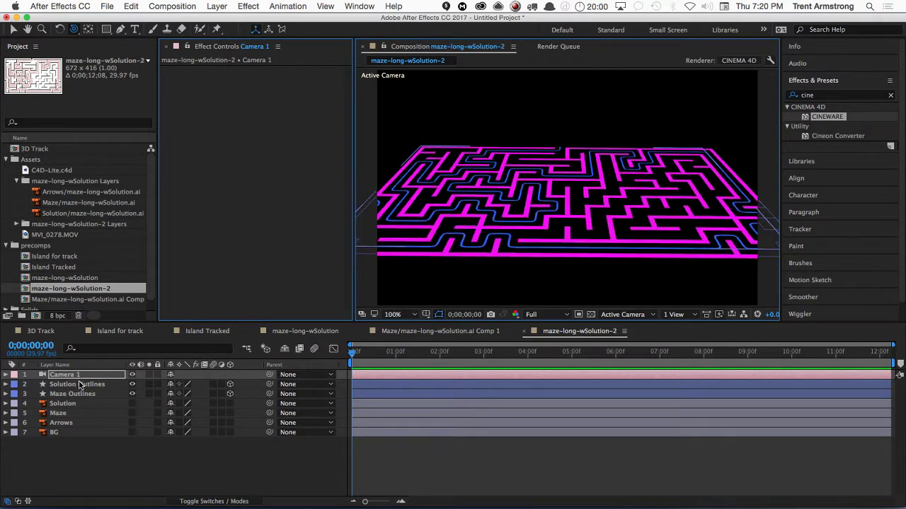
{"action": "key", "text": "ctrl+z"}
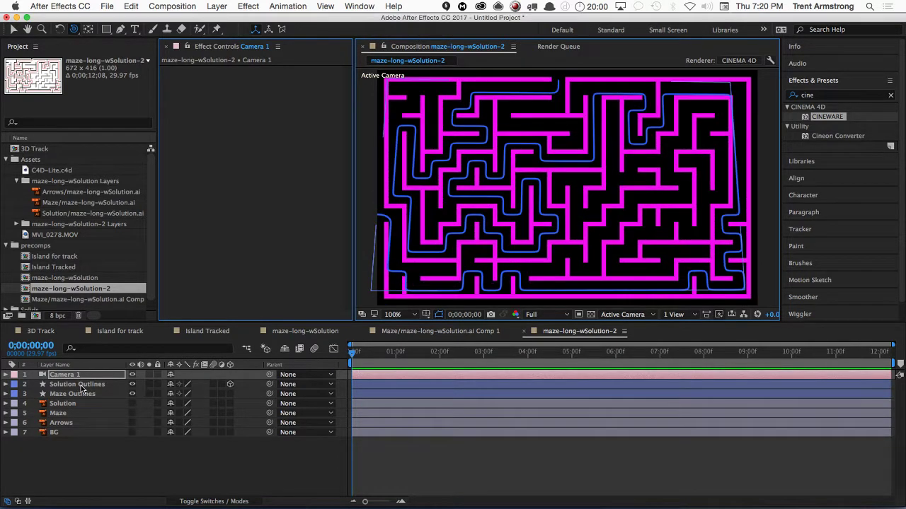
{"action": "key", "text": "ctrl+z"}
{"action": "left_click_drag", "start_coordinate": [230, 394], "coordinate": [230, 384]}
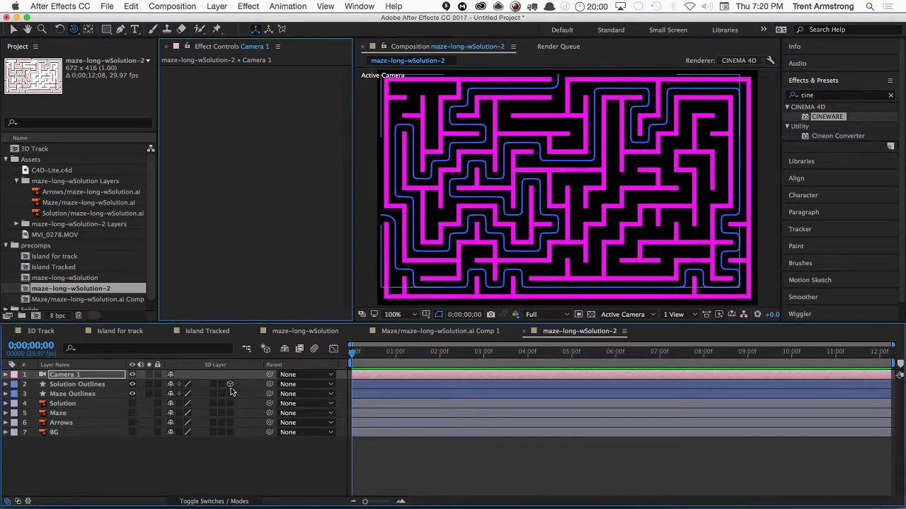
{"action": "left_click", "coordinate": [74, 377]}
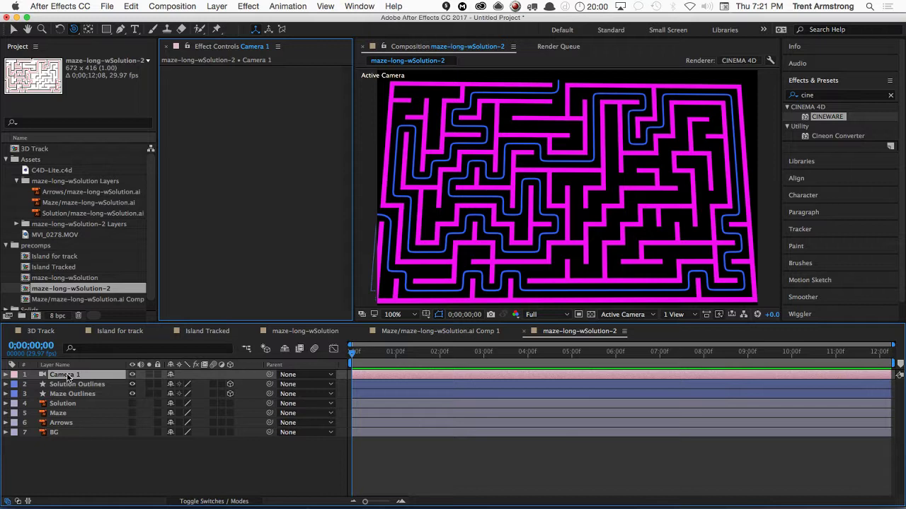
{"action": "key", "text": "Delete"}
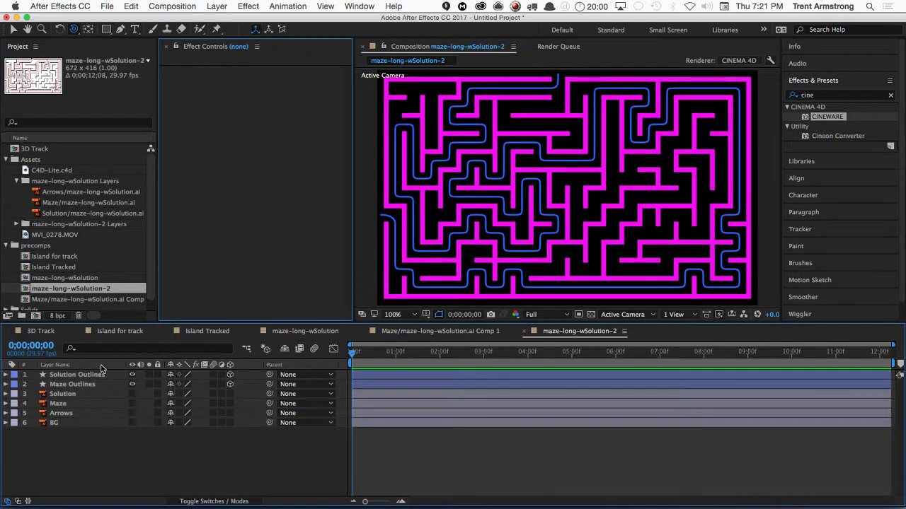
- Add a new camera layer to the maze composition
{"action": "left_click", "coordinate": [216, 7]}
{"action": "mouse_move", "coordinate": [233, 24]}
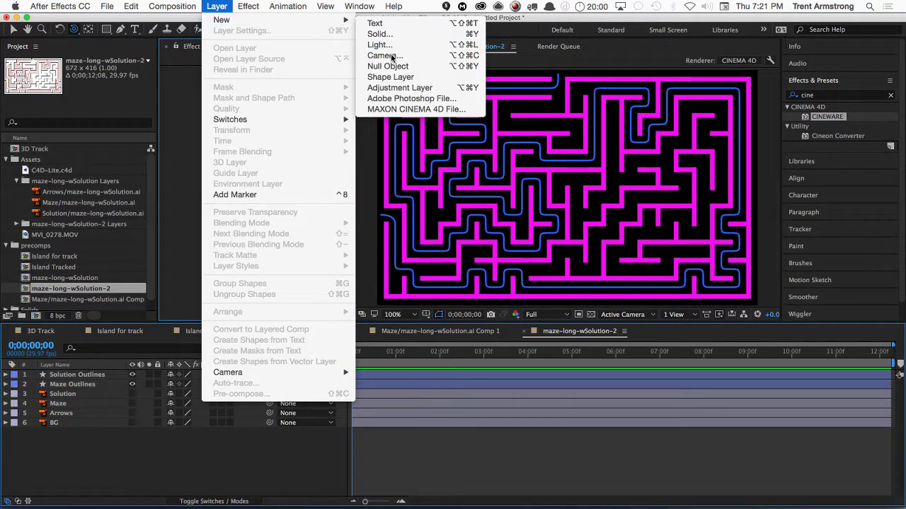
{"action": "left_click", "coordinate": [378, 52]}
{"action": "key", "text": "Return"}
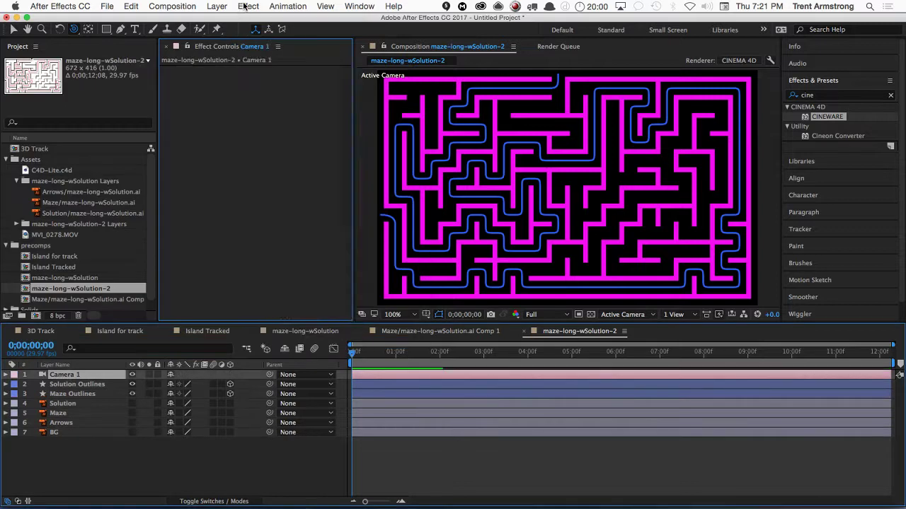
- Add a 3D null object and parent Camera 1 to Null 1
{"action": "left_click", "coordinate": [219, 6]}
{"action": "mouse_move", "coordinate": [225, 20]}
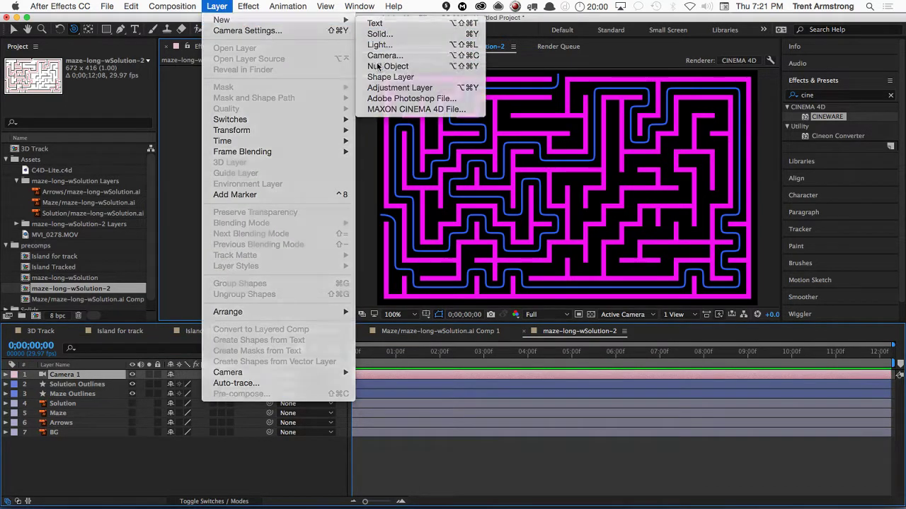
{"action": "left_click", "coordinate": [373, 68]}
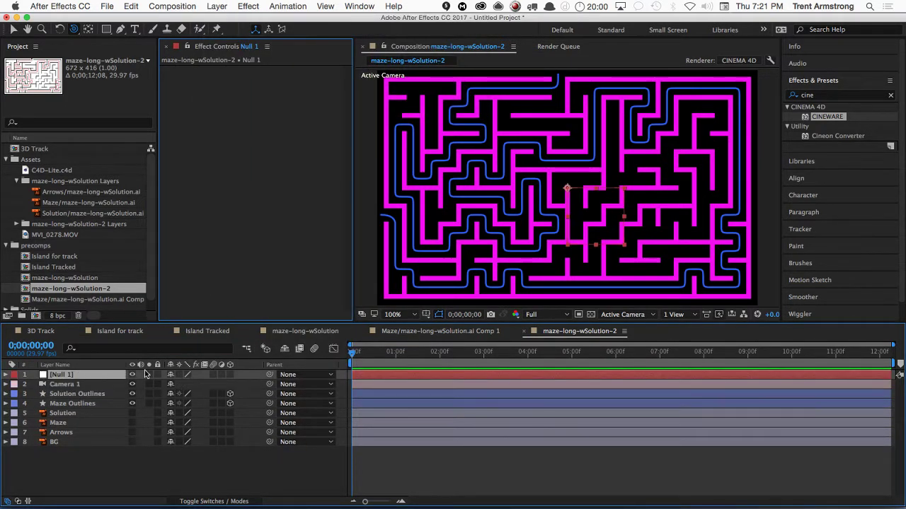
{"action": "left_click", "coordinate": [230, 374]}
{"action": "left_click_drag", "start_coordinate": [269, 384], "coordinate": [63, 375]}
- Rotate Null 1 to 76° on X, then orbit Camera 1 to a lower angle
{"action": "key", "text": "r"}
{"action": "left_click_drag", "start_coordinate": [189, 396], "coordinate": [217, 380]}
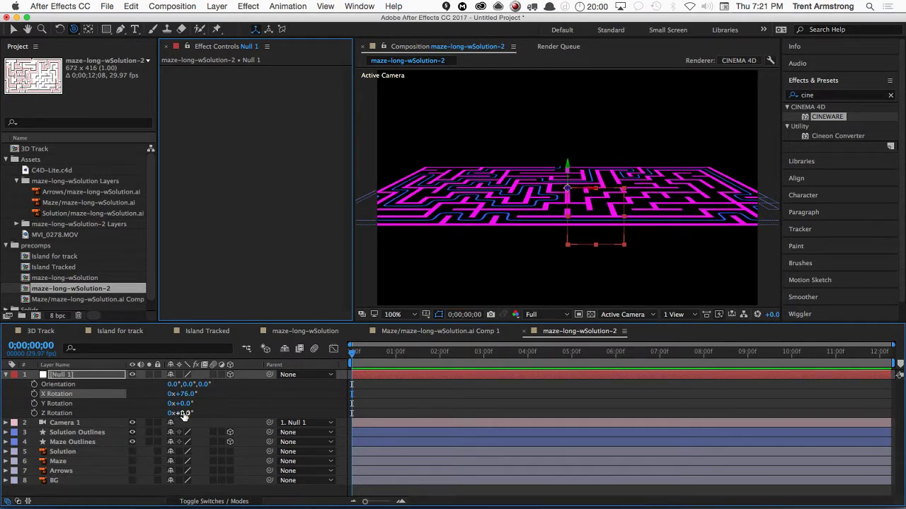
{"action": "left_click_drag", "start_coordinate": [182, 416], "coordinate": [227, 416]}
{"action": "key", "text": "super+z"}
{"action": "left_click_drag", "start_coordinate": [181, 403], "coordinate": [203, 400]}
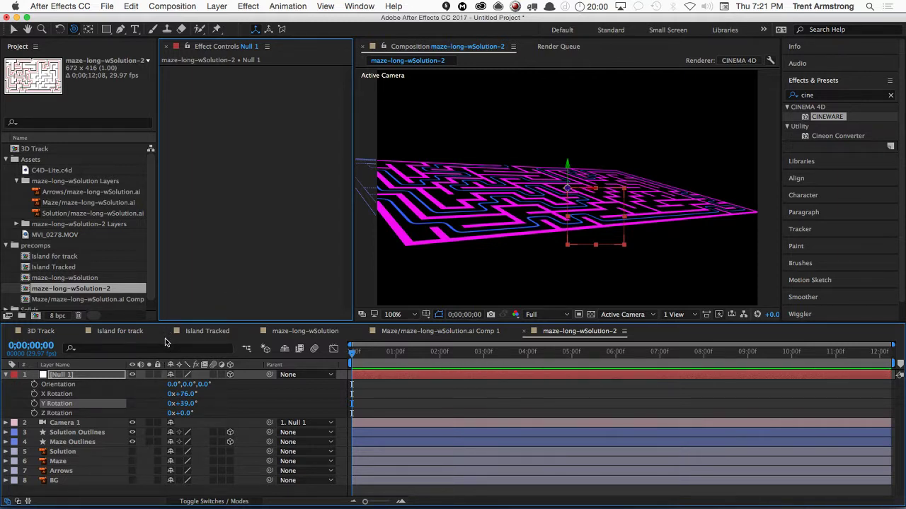
{"action": "key", "text": "super+z"}
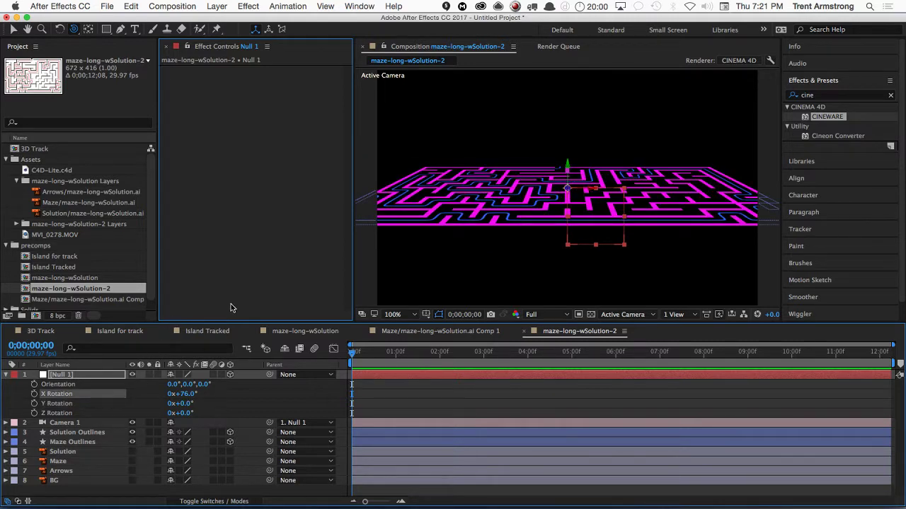
{"action": "left_click", "coordinate": [78, 423]}
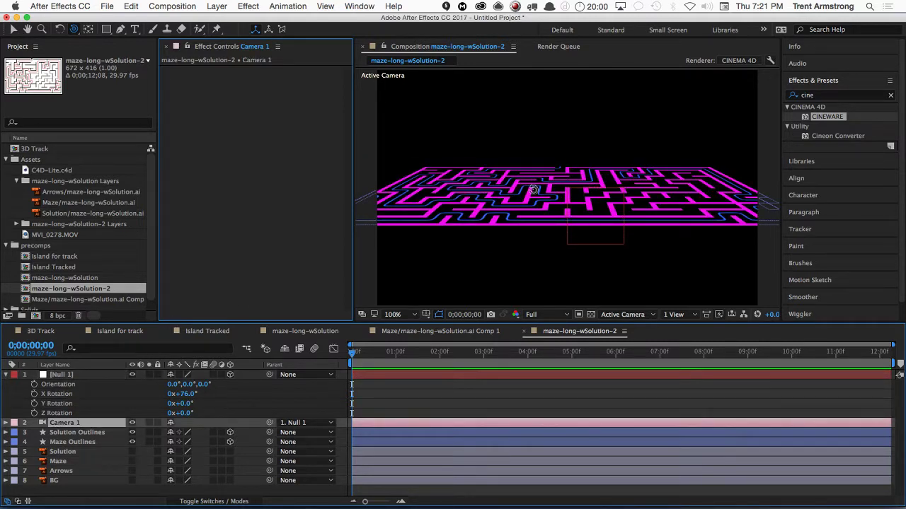
{"action": "left_click_drag", "start_coordinate": [570, 245], "coordinate": [616, 312]}
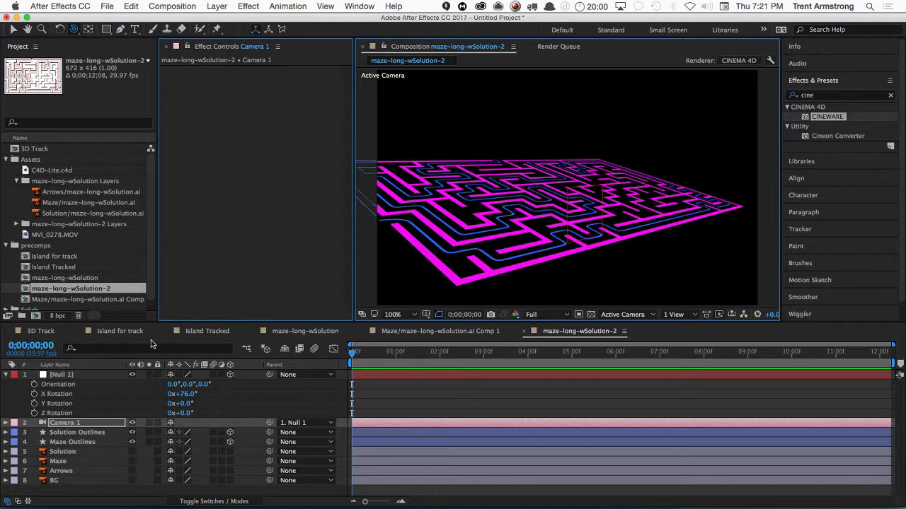
- Set the Maze Outlines Extrusion Depth to 40 in Geometry Options
{"action": "left_click", "coordinate": [76, 443]}
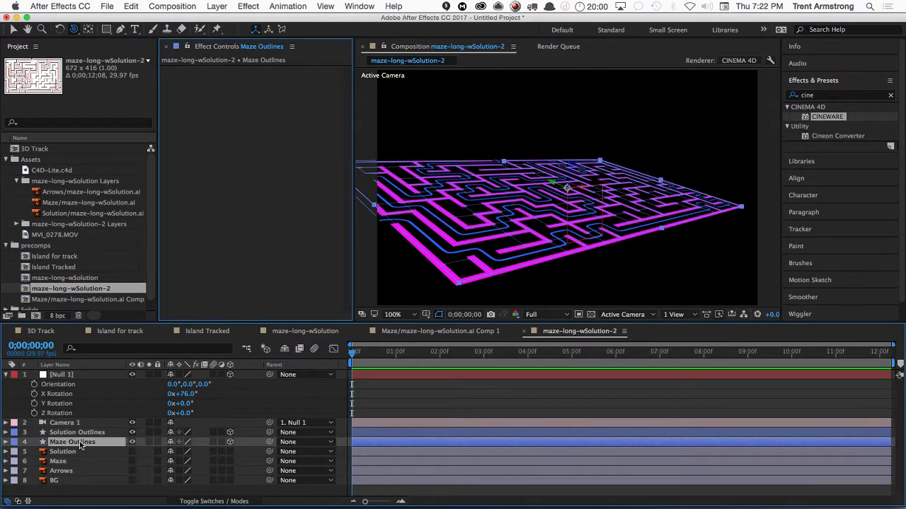
{"action": "left_click", "coordinate": [5, 442]}
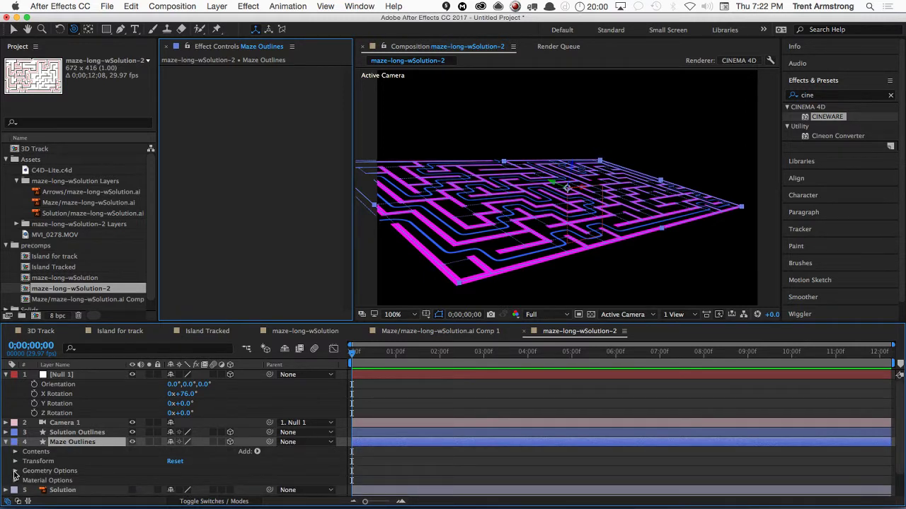
{"action": "left_click", "coordinate": [14, 471]}
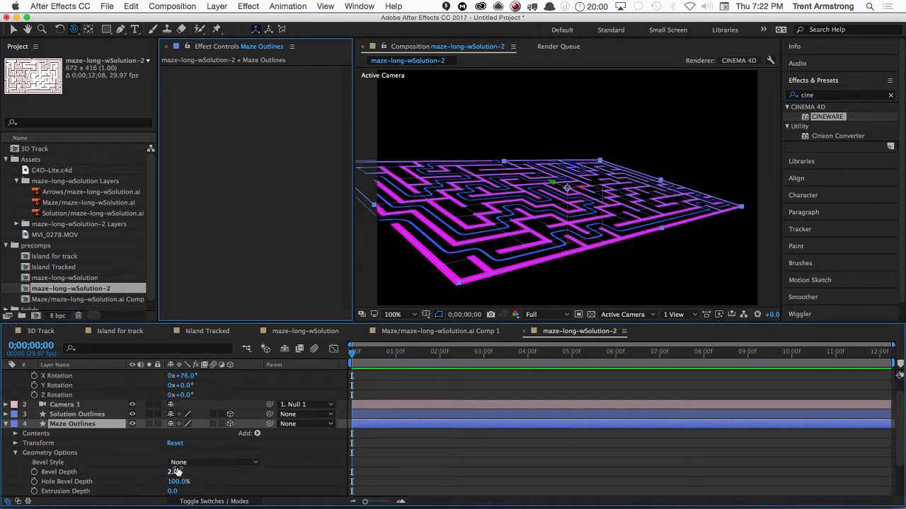
{"action": "left_click", "coordinate": [173, 491]}
{"action": "type", "text": "40"}
{"action": "key", "text": "Return"}
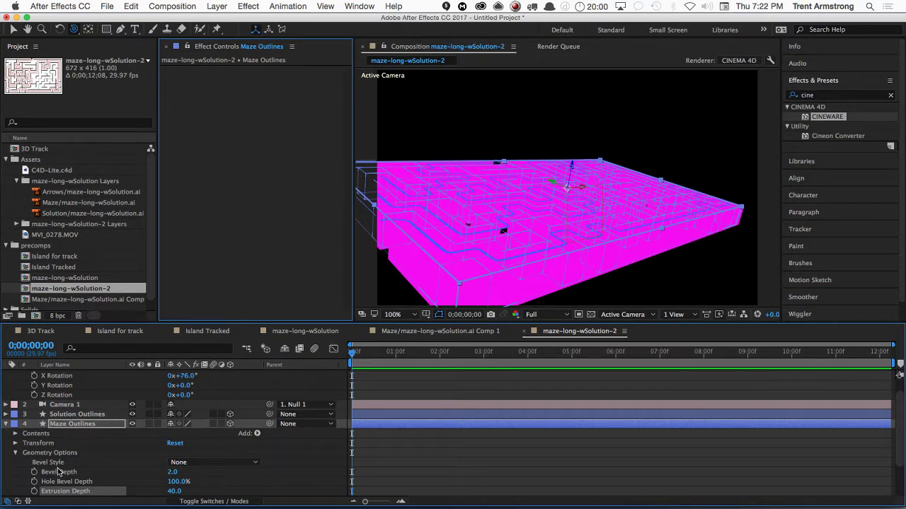
- Open the Maze Outlines Material Options and add a point light to the composition
{"action": "left_click", "coordinate": [16, 454]}
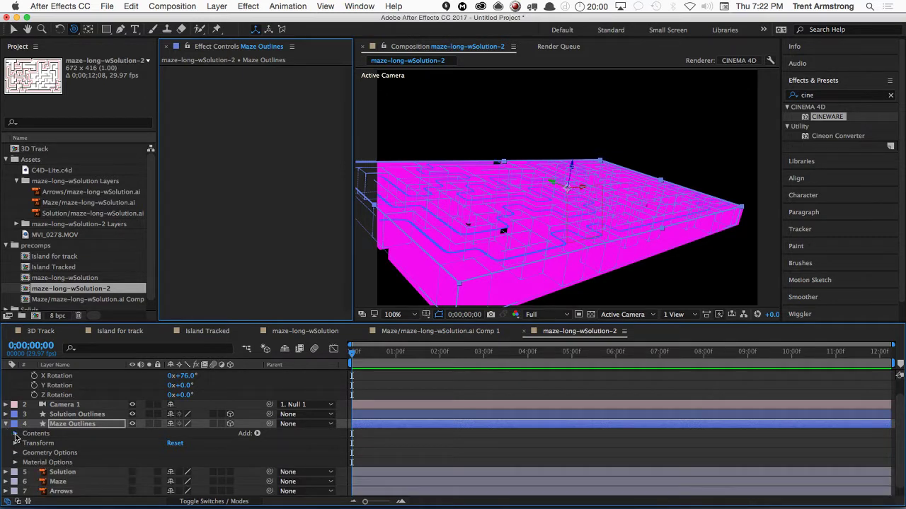
{"action": "left_click", "coordinate": [15, 434]}
{"action": "left_click", "coordinate": [16, 434]}
{"action": "left_click", "coordinate": [16, 462]}
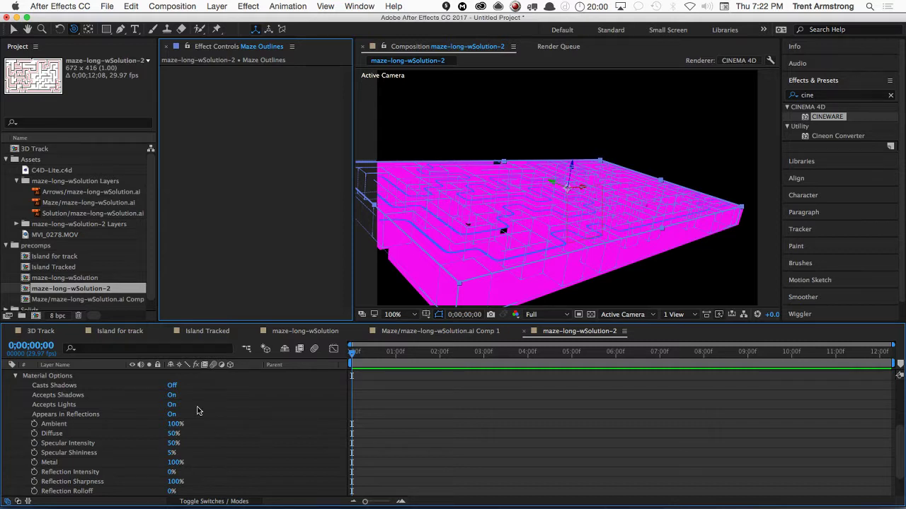
{"action": "key", "text": "super+alt+shift+l"}
{"action": "key", "text": "Return"}
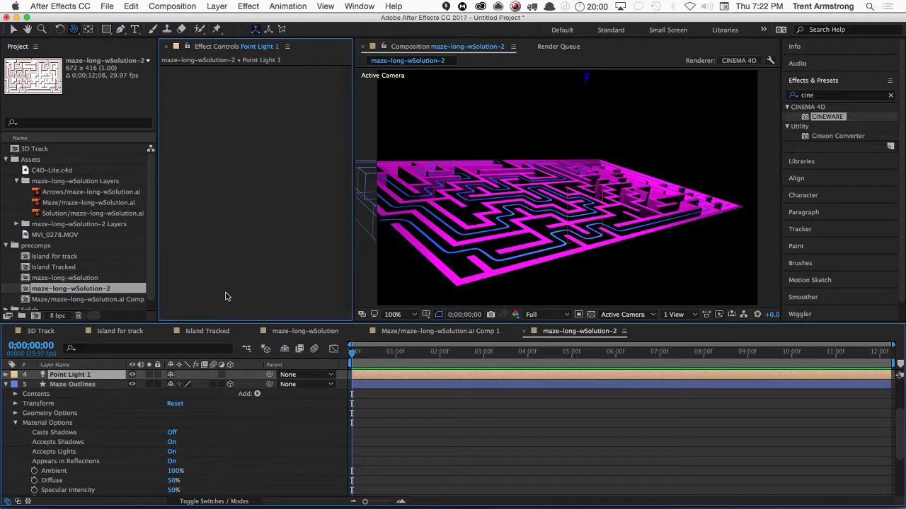
- Duplicate the point light as Point Light 2 and position it above the maze
{"action": "key", "text": "super+d"}
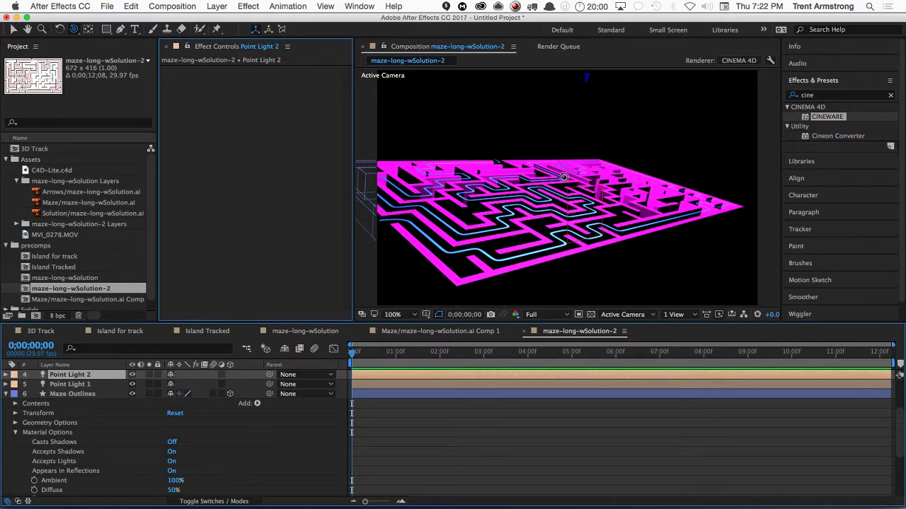
{"action": "mouse_move", "coordinate": [562, 164]}
{"action": "left_mouse_down"}
{"action": "mouse_move", "coordinate": [539, 207]}
{"action": "mouse_move", "coordinate": [572, 160]}
{"action": "left_mouse_up"}
{"action": "key", "text": "v"}
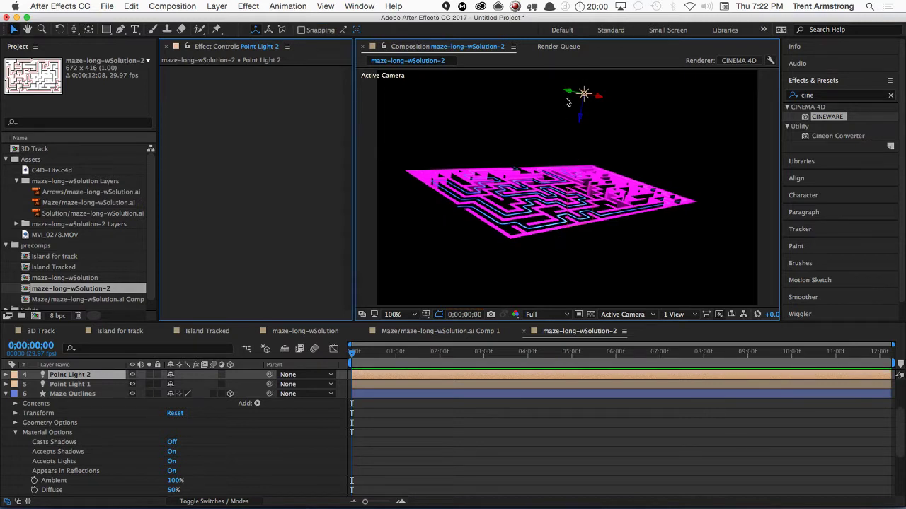
{"action": "left_click_drag", "start_coordinate": [568, 93], "coordinate": [738, 125]}
{"action": "key", "text": "shift+Left"}
{"action": "key", "text": "shift+Left"}
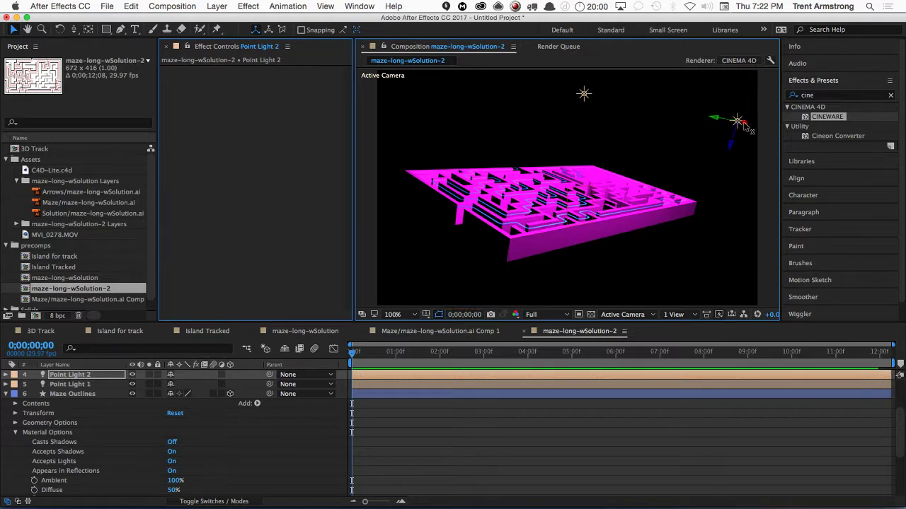
{"action": "key", "text": "shift+Left"}
{"action": "key", "text": "shift+Left"}
{"action": "key", "text": "shift+Left"}
{"action": "key", "text": "shift+Left"}
{"action": "key", "text": "shift+Left"}
{"action": "key", "text": "shift+Left"}
{"action": "key", "text": "shift+Left"}
{"action": "key", "text": "shift+Left"}
{"action": "key", "text": "shift+Left"}
{"action": "key", "text": "shift+Left"}
{"action": "key", "text": "shift+Left"}
{"action": "key", "text": "shift+Left"}
{"action": "key", "text": "shift+Left"}
{"action": "key", "text": "shift+Left"}
{"action": "key", "text": "shift+Left"}
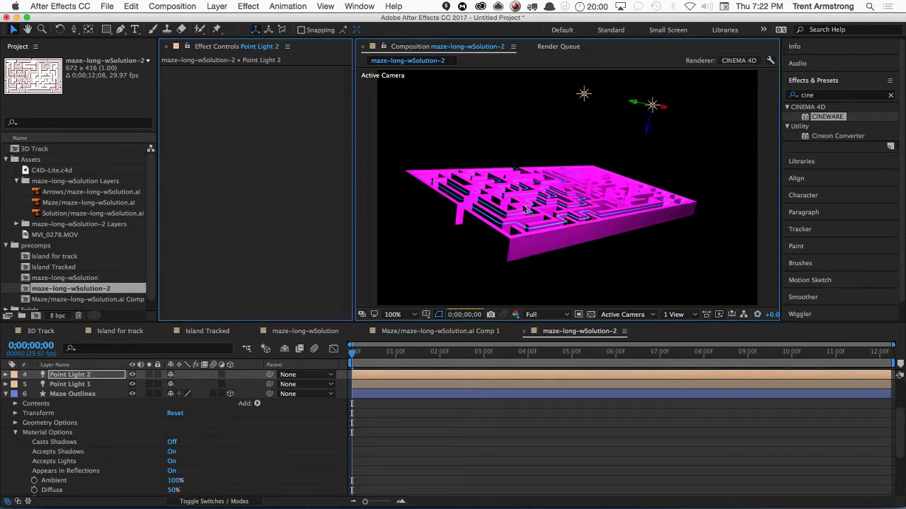
{"action": "key", "text": "shift+Left"}
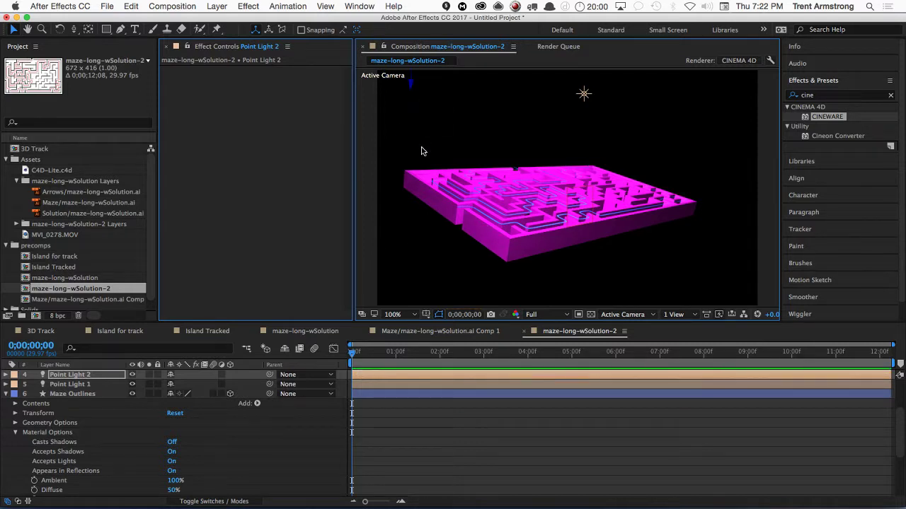
{"action": "key", "text": "h"}
{"action": "left_click_drag", "start_coordinate": [430, 152], "coordinate": [448, 183]}
{"action": "key", "text": "v"}
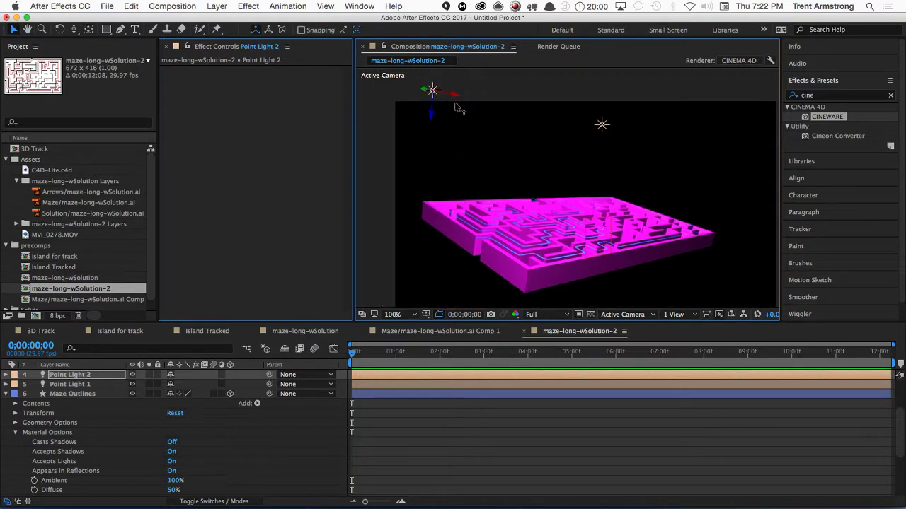
{"action": "key", "text": "shift+Right"}
{"action": "key", "text": "shift+Right"}
{"action": "key", "text": "shift+Right"}
{"action": "key", "text": "shift+Right"}
{"action": "key", "text": "shift+Right"}
{"action": "key", "text": "shift+Right"}
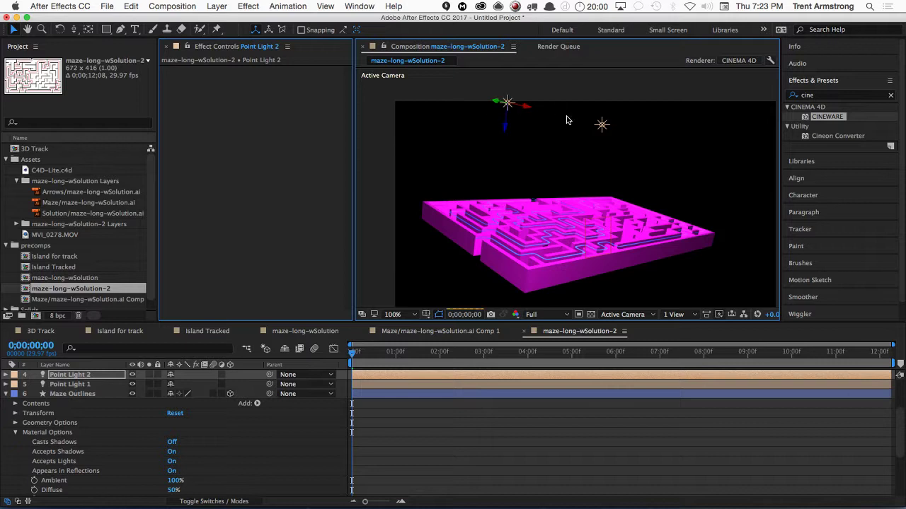
- Move Point Light 1 left and up, then slide it right along X
{"action": "left_click", "coordinate": [601, 125]}
{"action": "left_click_drag", "start_coordinate": [586, 124], "coordinate": [416, 118]}
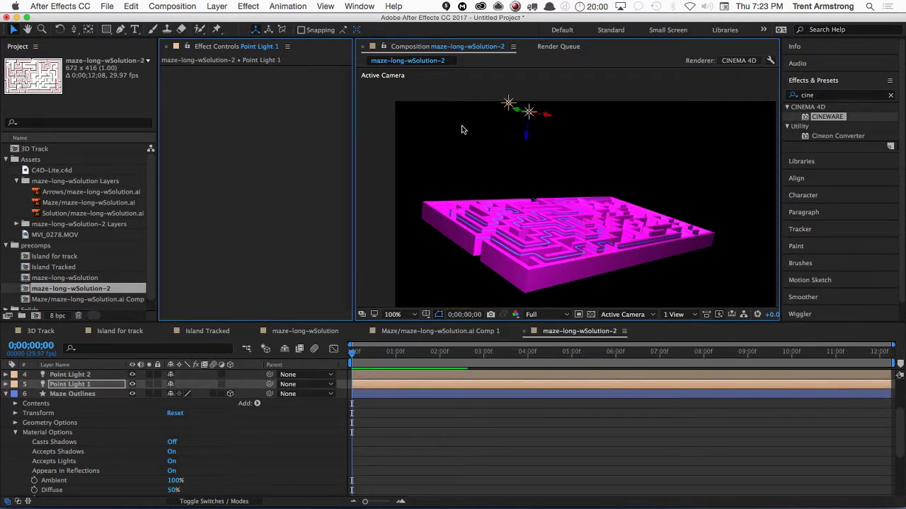
{"action": "left_click_drag", "start_coordinate": [548, 114], "coordinate": [614, 158]}
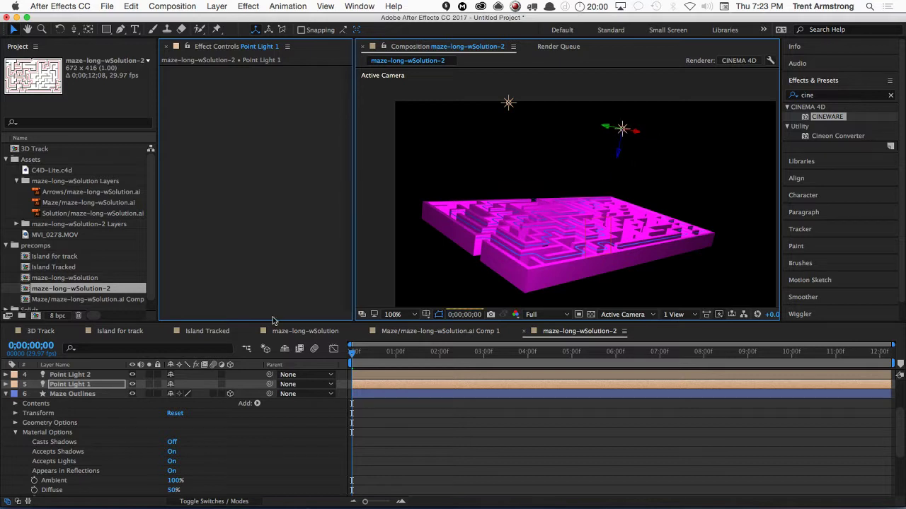
- Set Maze Outlines to Appears in Reflections Off, Accepts Shadows Off, and Accepts Lights On
{"action": "left_click", "coordinate": [71, 394]}
{"action": "scroll", "coordinate": [103, 454], "scroll_direction": "down", "scroll_amount": 3}
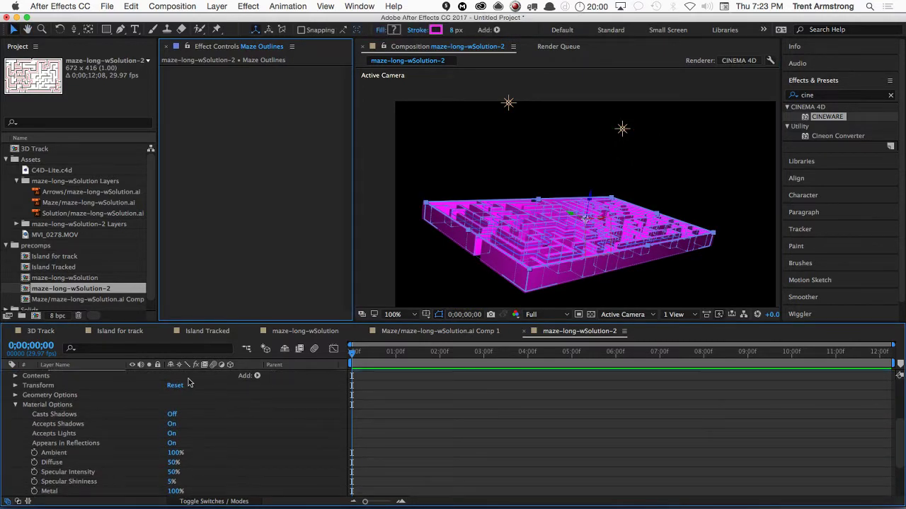
{"action": "left_click", "coordinate": [171, 443]}
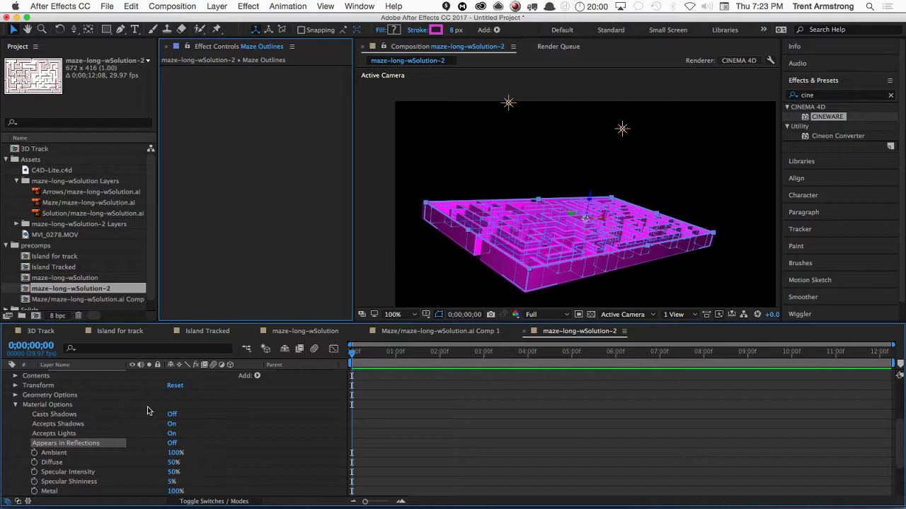
{"action": "left_click", "coordinate": [171, 433]}
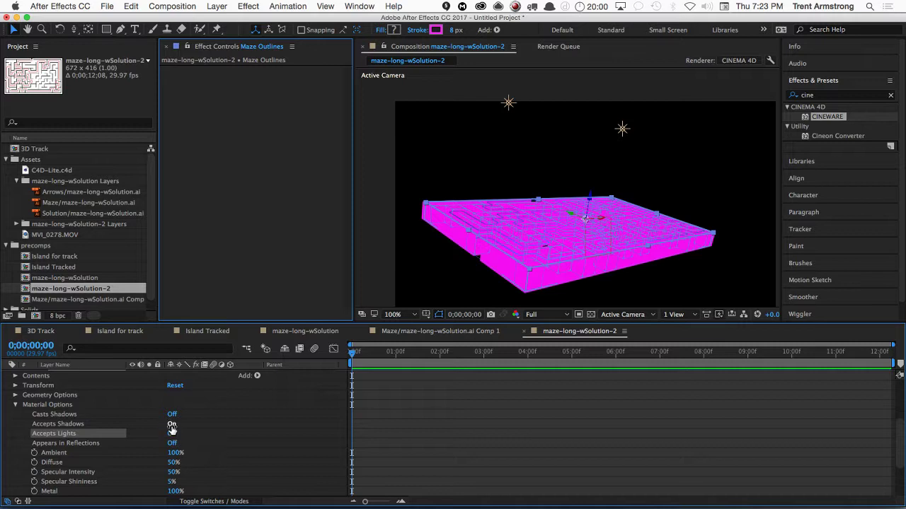
{"action": "left_click", "coordinate": [172, 423]}
{"action": "left_click", "coordinate": [173, 424]}
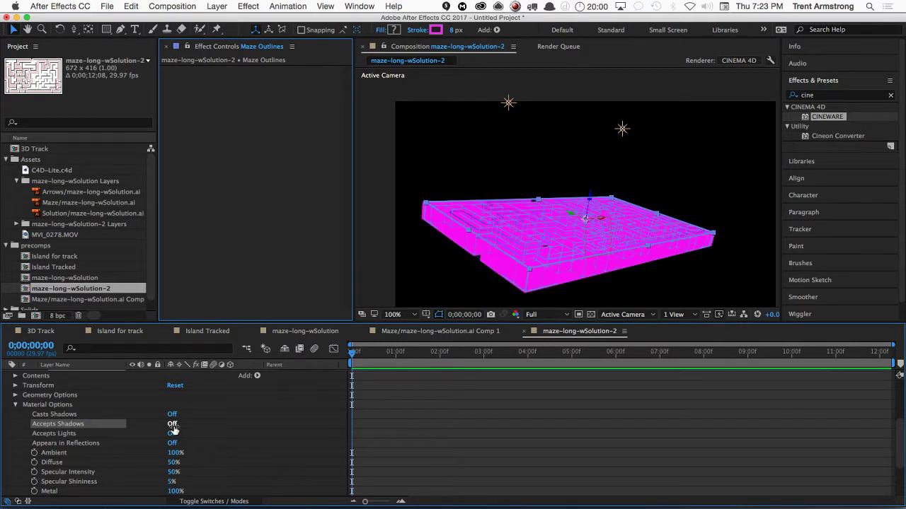
{"action": "left_click", "coordinate": [172, 434]}
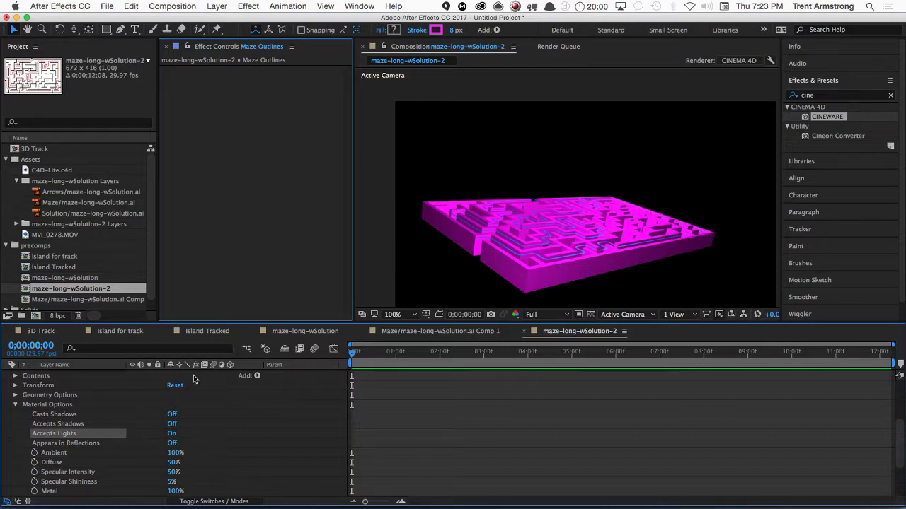
- Set the maze stroke colour to dark magenta (R 187, G 8, B 185)
{"action": "left_click", "coordinate": [435, 30]}
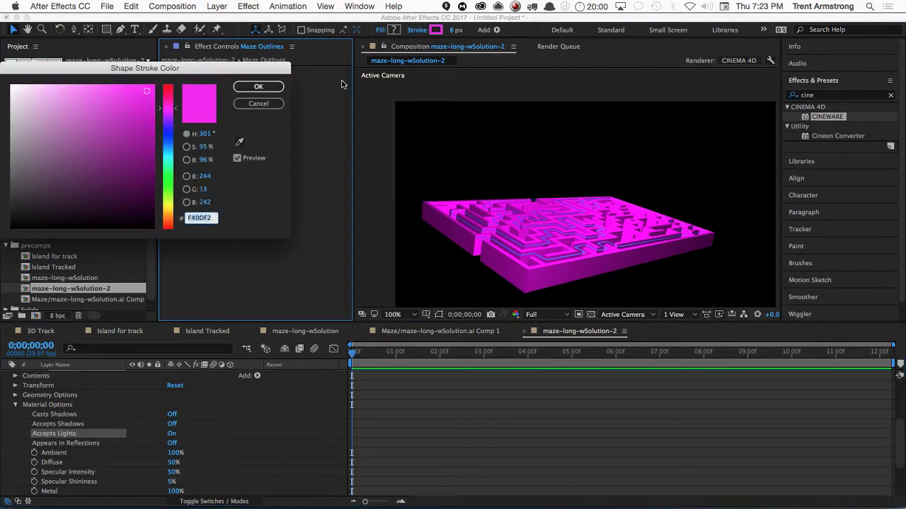
{"action": "left_click", "coordinate": [258, 87]}
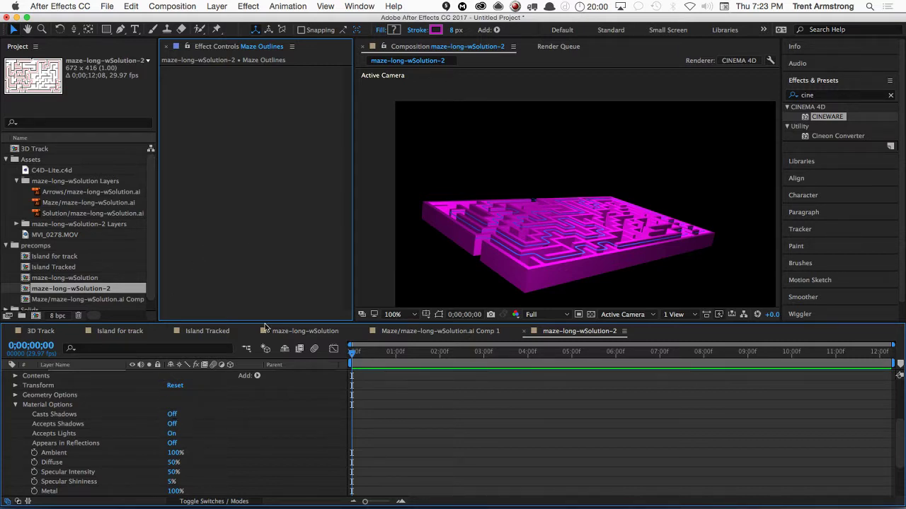
{"action": "key", "text": "c"}
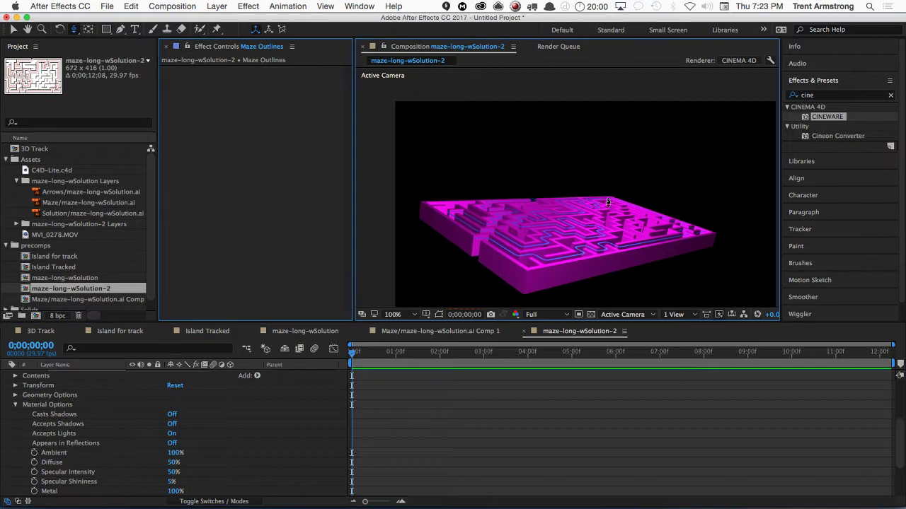
{"action": "mouse_move", "coordinate": [641, 225]}
{"action": "left_mouse_down"}
{"action": "mouse_move", "coordinate": [649, 172]}
{"action": "mouse_move", "coordinate": [639, 181]}
{"action": "left_mouse_up"}
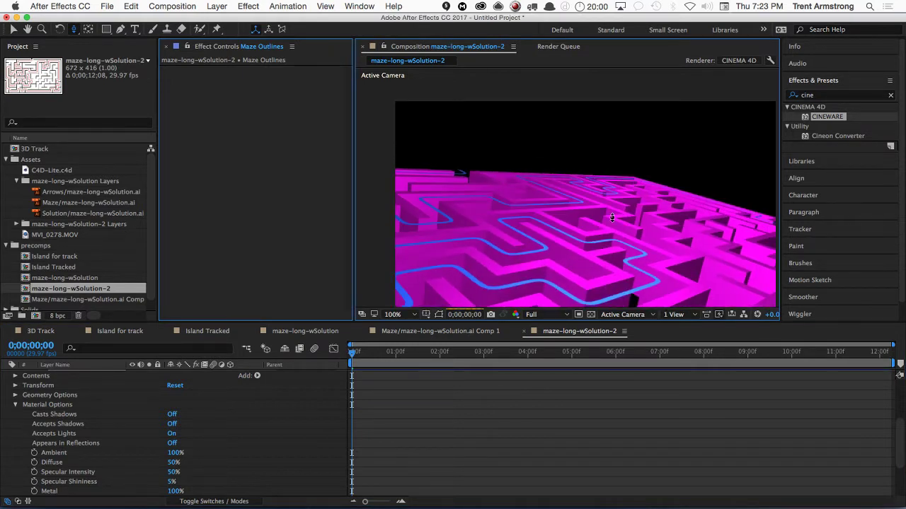
- Scrub the Maze Outlines position to Y 208.0 and Z -11.0, then collapse the layers
{"action": "scroll", "coordinate": [99, 403], "scroll_direction": "up", "scroll_amount": 5}
{"action": "left_click", "coordinate": [91, 377]}
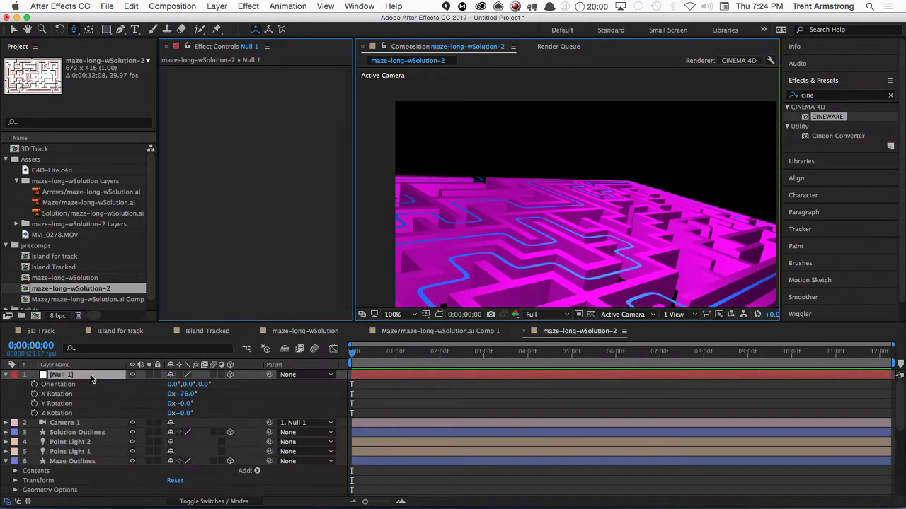
{"action": "left_click", "coordinate": [78, 432]}
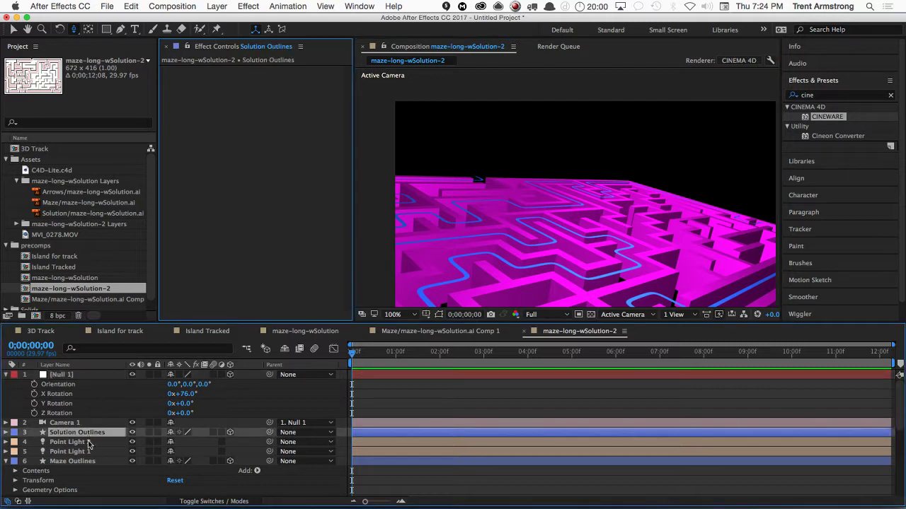
{"action": "key", "text": "p"}
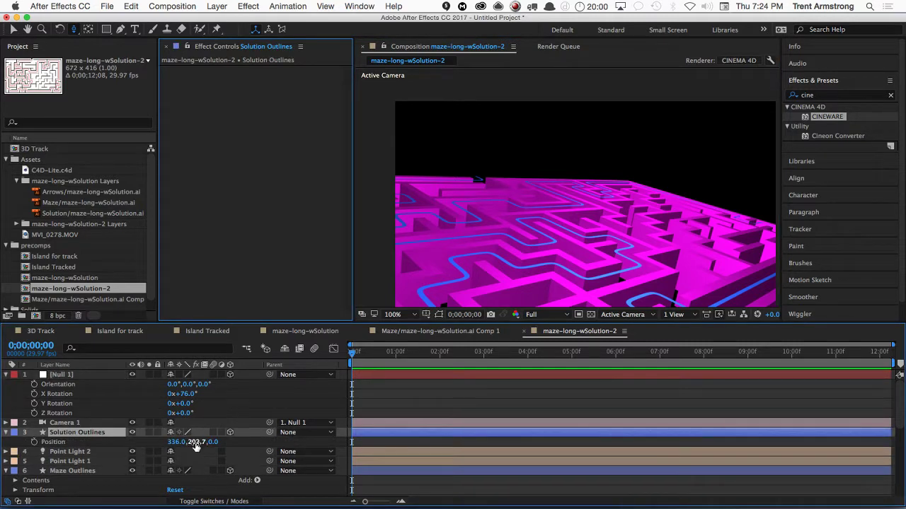
{"action": "left_click", "coordinate": [85, 471]}
{"action": "key", "text": "p"}
{"action": "mouse_move", "coordinate": [198, 481]}
{"action": "left_mouse_down"}
{"action": "mouse_move", "coordinate": [218, 480]}
{"action": "mouse_move", "coordinate": [209, 482]}
{"action": "left_mouse_up"}
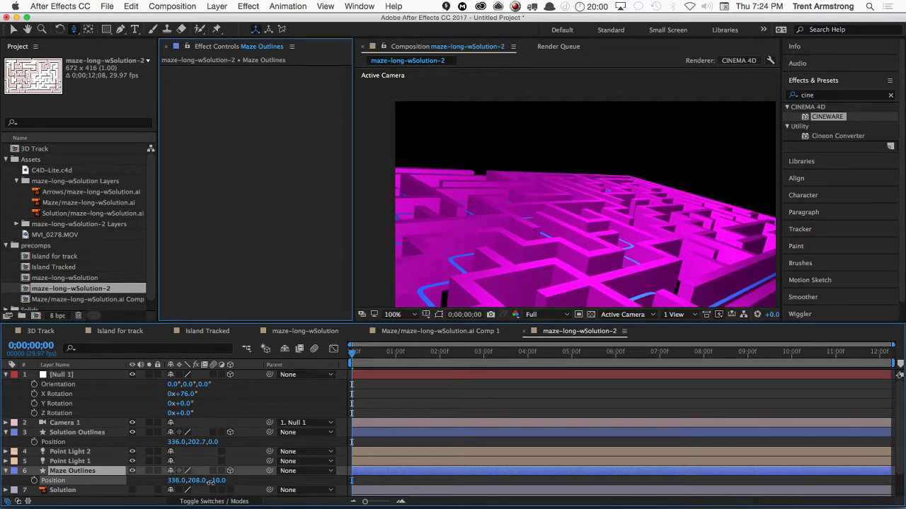
{"action": "left_click_drag", "start_coordinate": [210, 482], "coordinate": [209, 481]}
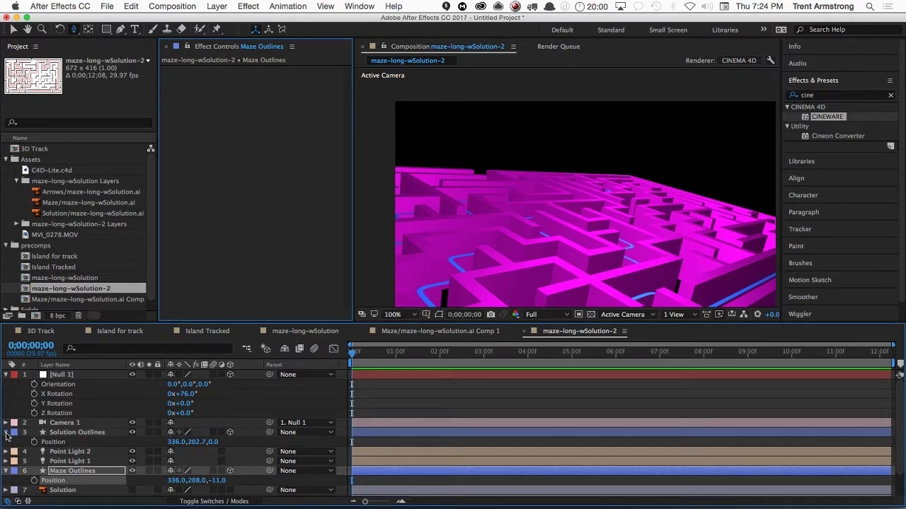
{"action": "left_click", "coordinate": [6, 432]}
{"action": "left_click", "coordinate": [6, 375]}
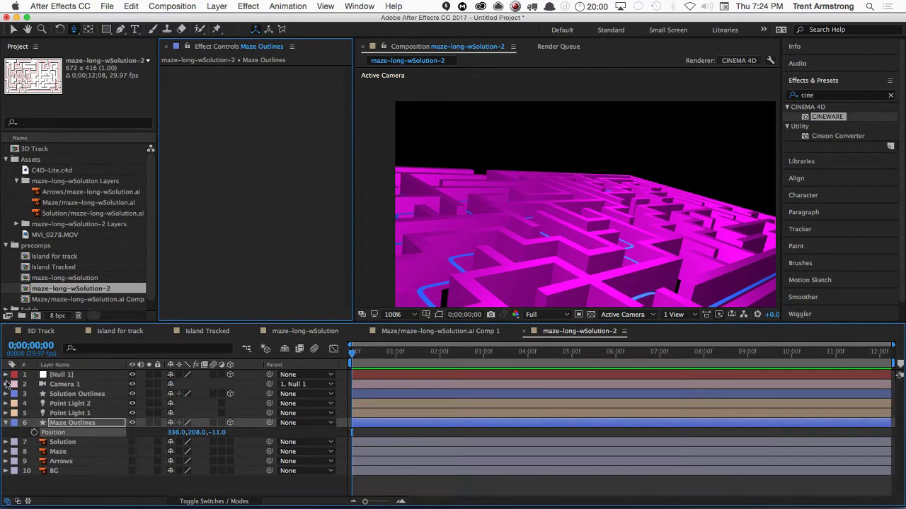
{"action": "left_click", "coordinate": [6, 423]}
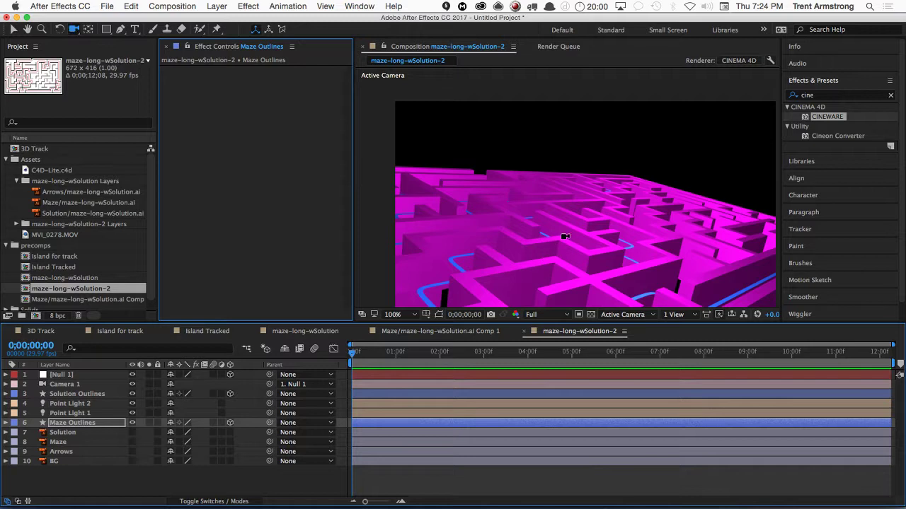
- Orbit Camera 1 to a higher view over the maze, then deselect all layers
{"action": "left_click_drag", "start_coordinate": [570, 236], "coordinate": [506, 302]}
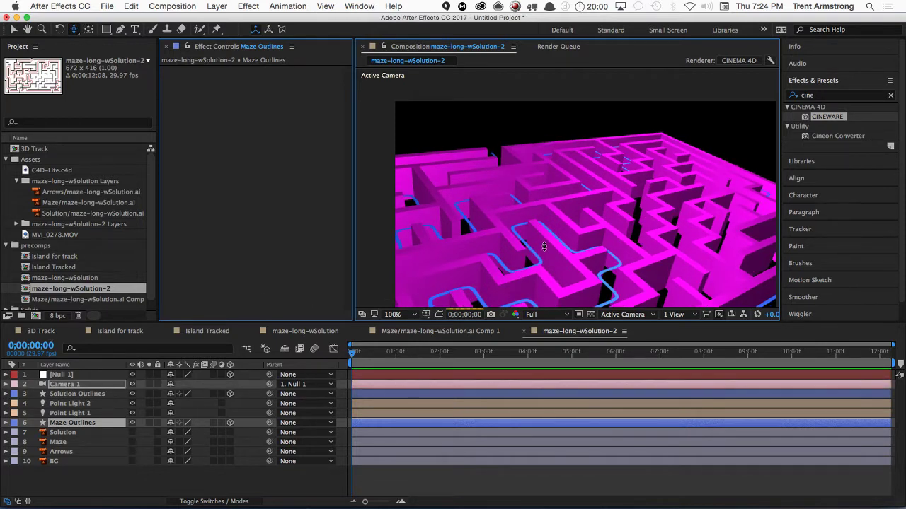
{"action": "left_click_drag", "start_coordinate": [544, 247], "coordinate": [506, 267]}
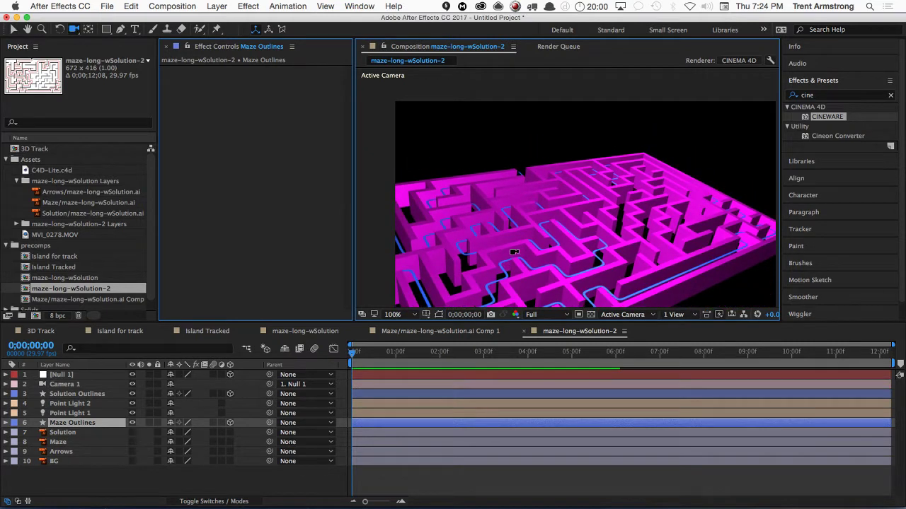
{"action": "left_click_drag", "start_coordinate": [543, 235], "coordinate": [496, 254]}
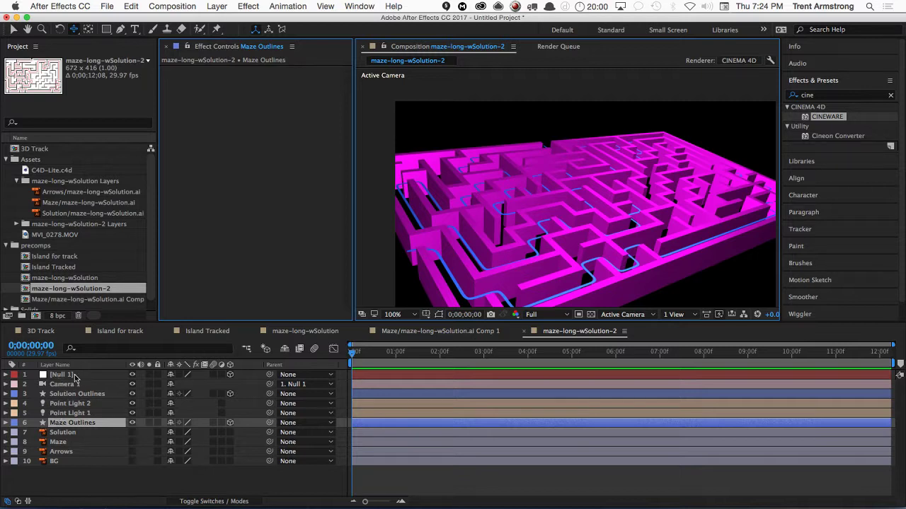
{"action": "left_click", "coordinate": [76, 475]}
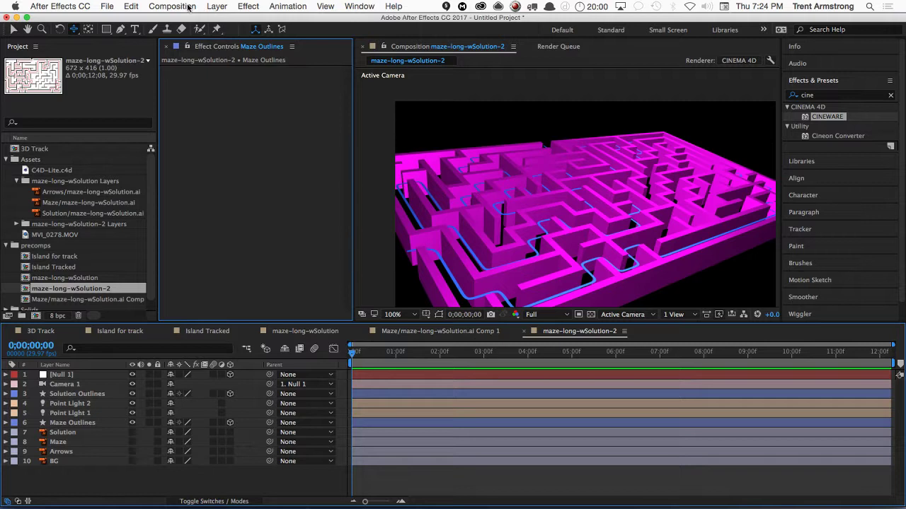
- Create a new camera layer named Path Camera from the Layer menu
{"action": "left_click", "coordinate": [217, 6]}
{"action": "mouse_move", "coordinate": [225, 20]}
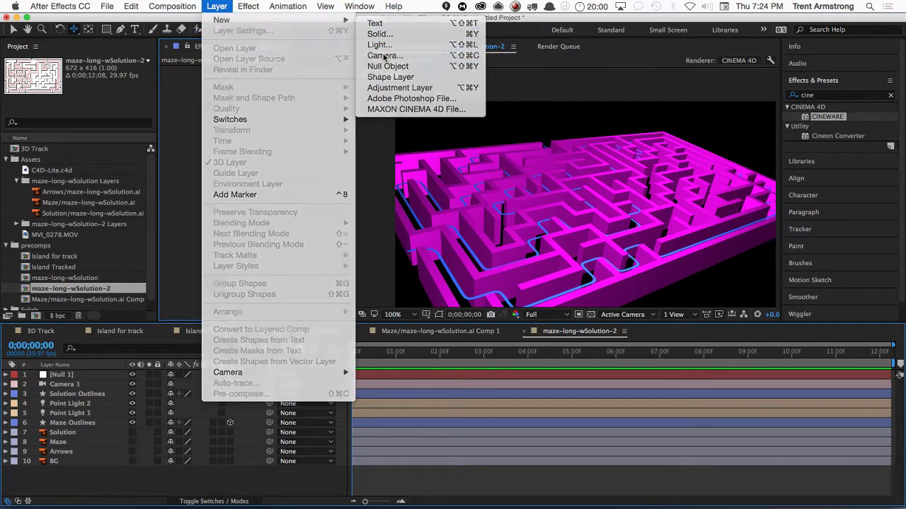
{"action": "left_click", "coordinate": [384, 57]}
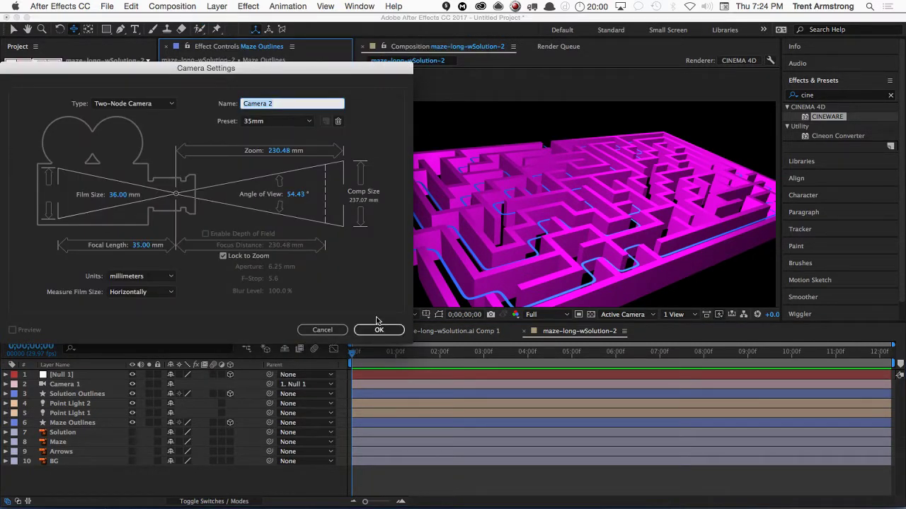
{"action": "type", "text": "Path"}
{"action": "key", "text": "Return"}
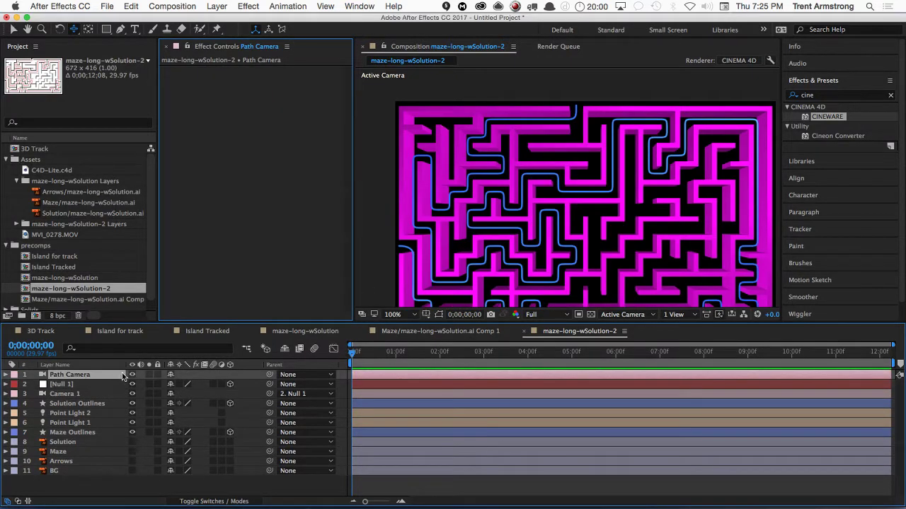
- Solo Solution Outlines and select its Contents > Group 1 > Path 1 Path property
{"action": "left_click", "coordinate": [78, 404]}
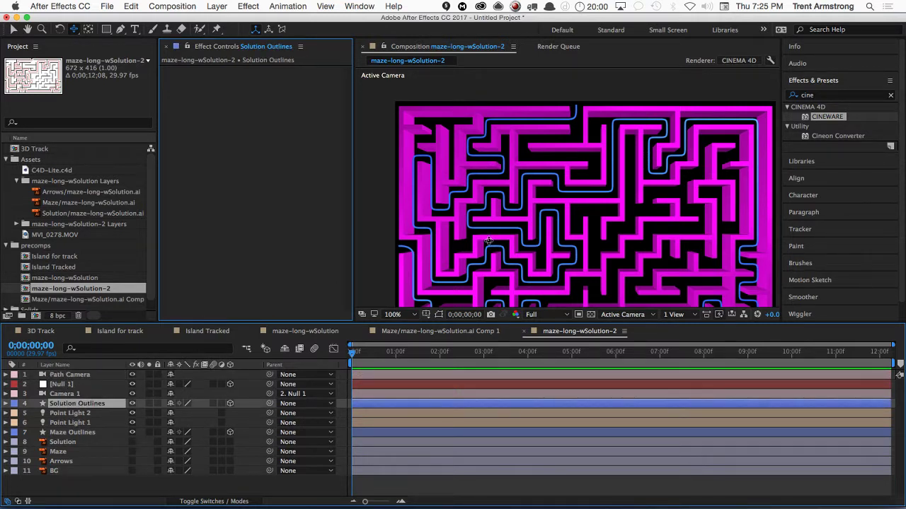
{"action": "left_click_drag", "start_coordinate": [488, 241], "coordinate": [240, 397]}
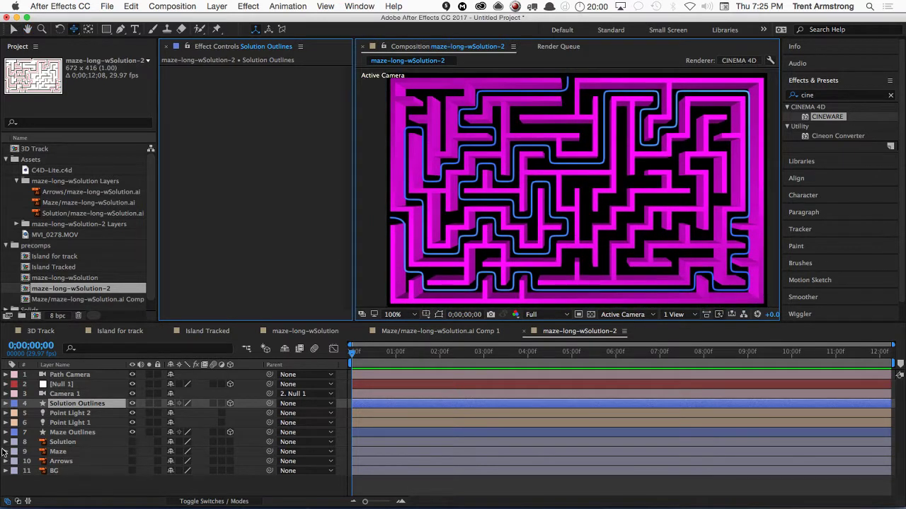
{"action": "left_click", "coordinate": [148, 403]}
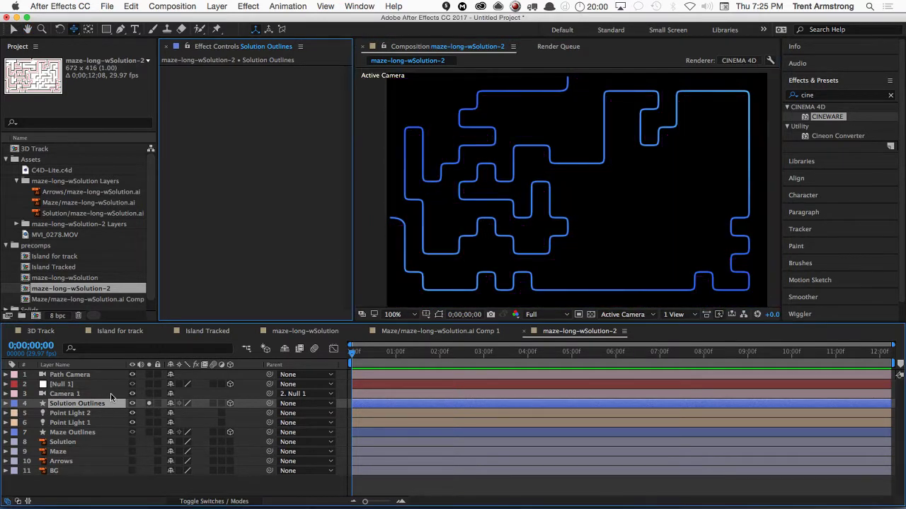
{"action": "left_click", "coordinate": [6, 403]}
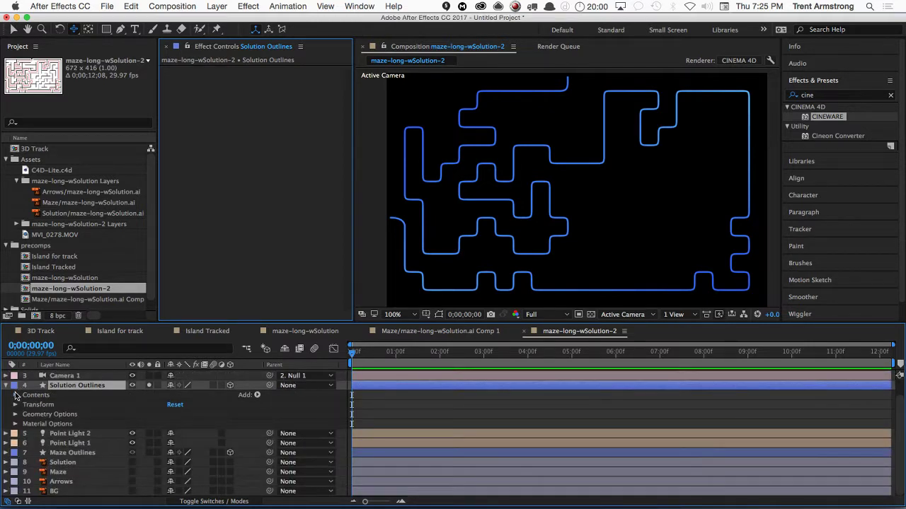
{"action": "left_click", "coordinate": [16, 395]}
{"action": "left_click", "coordinate": [25, 404]}
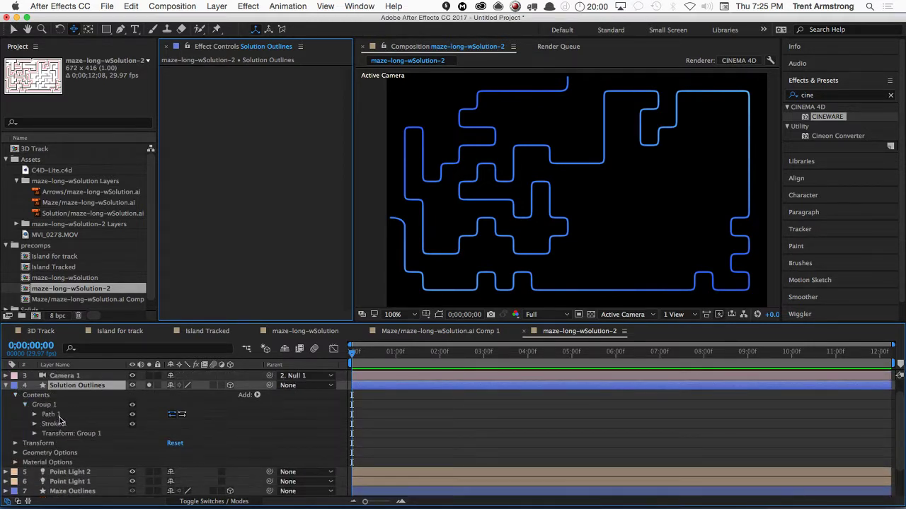
{"action": "left_click", "coordinate": [35, 414]}
{"action": "left_click", "coordinate": [68, 425]}
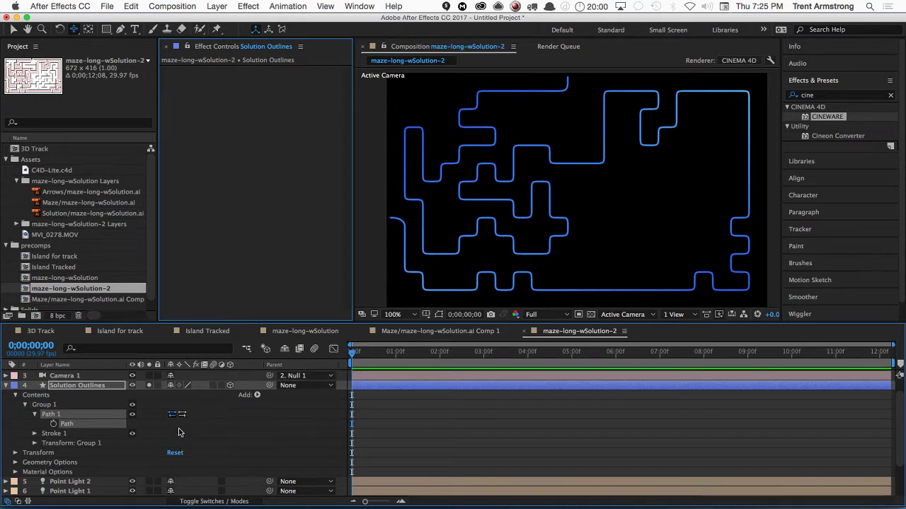
{"action": "left_click", "coordinate": [181, 425]}
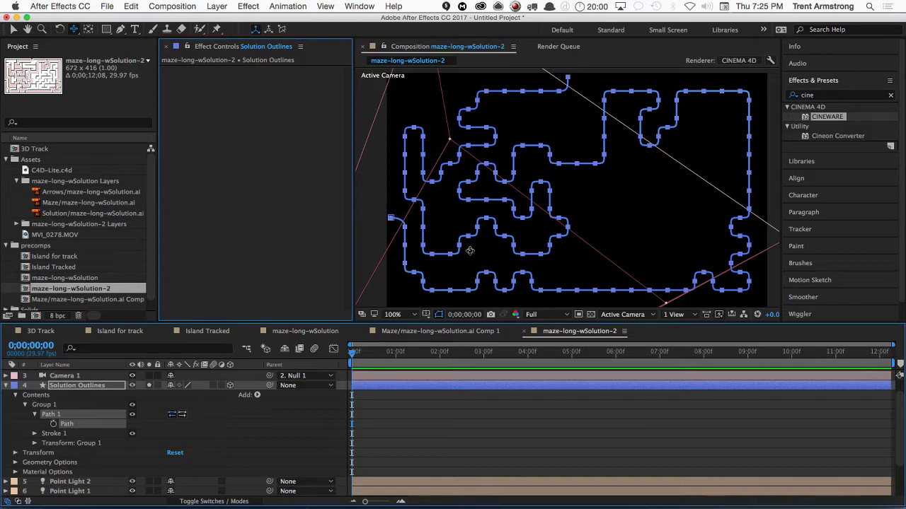
- Copy the solution path with Edit > Copy, then collapse and deselect the layers
{"action": "key", "text": "v"}
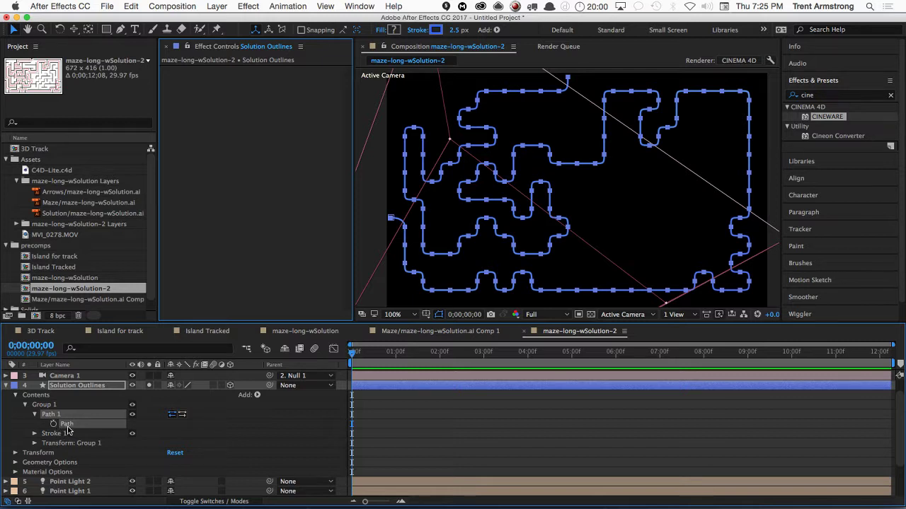
{"action": "left_click", "coordinate": [132, 7]}
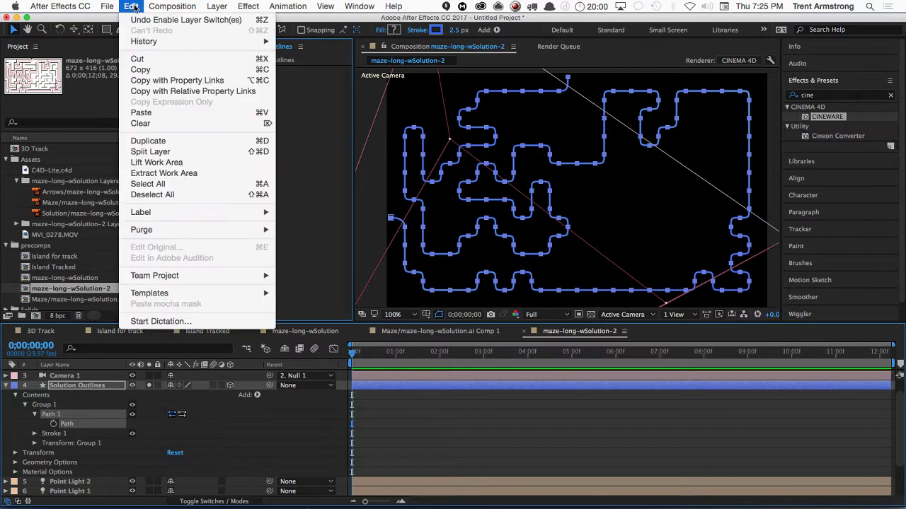
{"action": "left_click", "coordinate": [141, 70]}
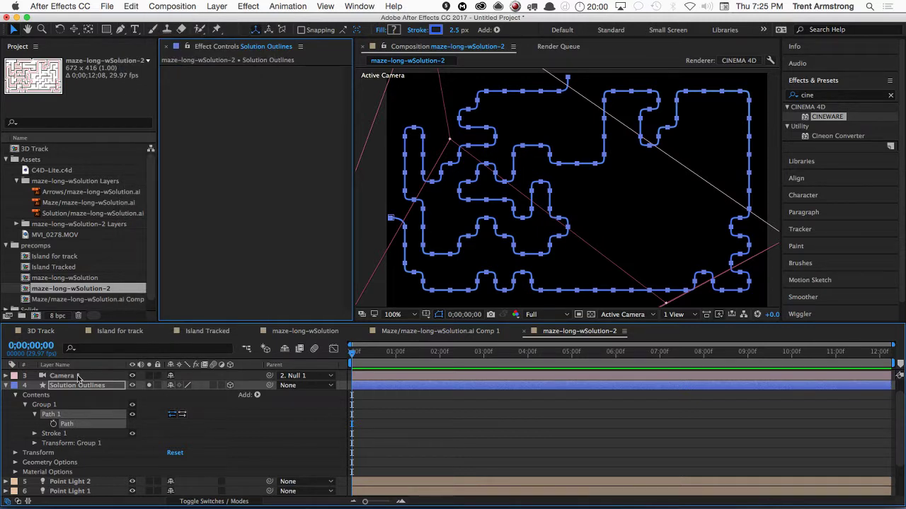
{"action": "left_click", "coordinate": [7, 386]}
{"action": "left_click", "coordinate": [79, 487]}
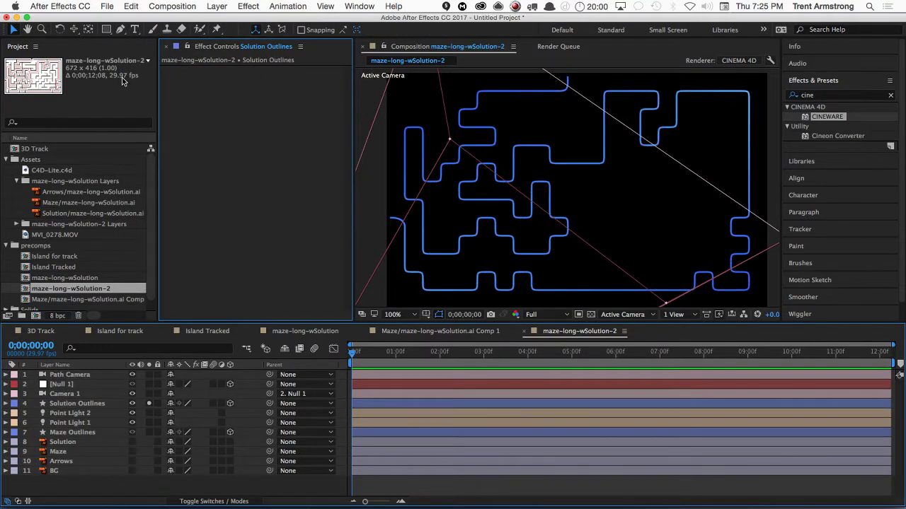
{"action": "left_click_drag", "start_coordinate": [104, 34], "coordinate": [107, 32]}
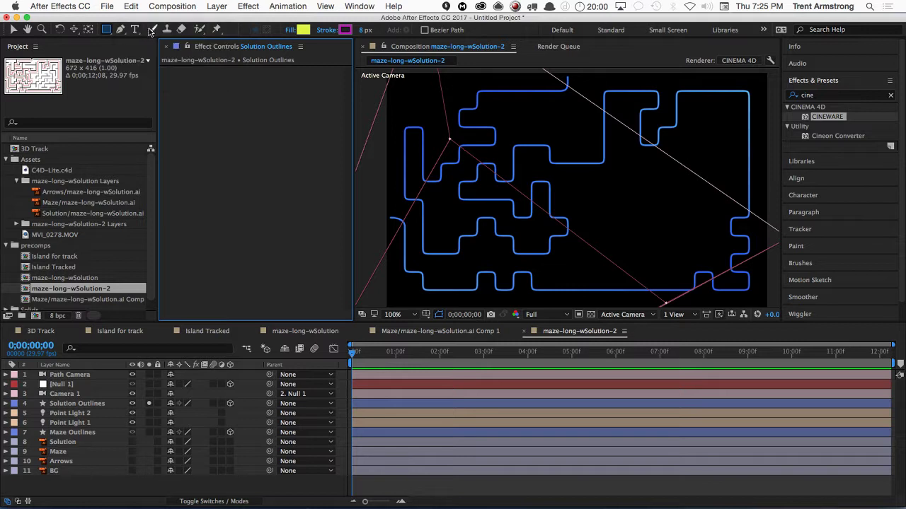
- Create a yellow rectangle and set its size to 19.0 × 6.5 with 0 px stroke
{"action": "double_click", "coordinate": [107, 33]}
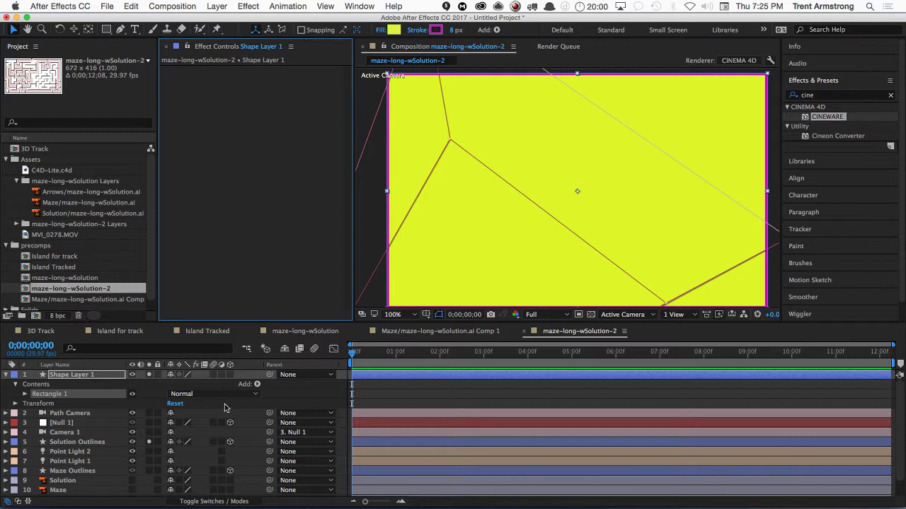
{"action": "key", "text": "u"}
{"action": "key", "text": "u"}
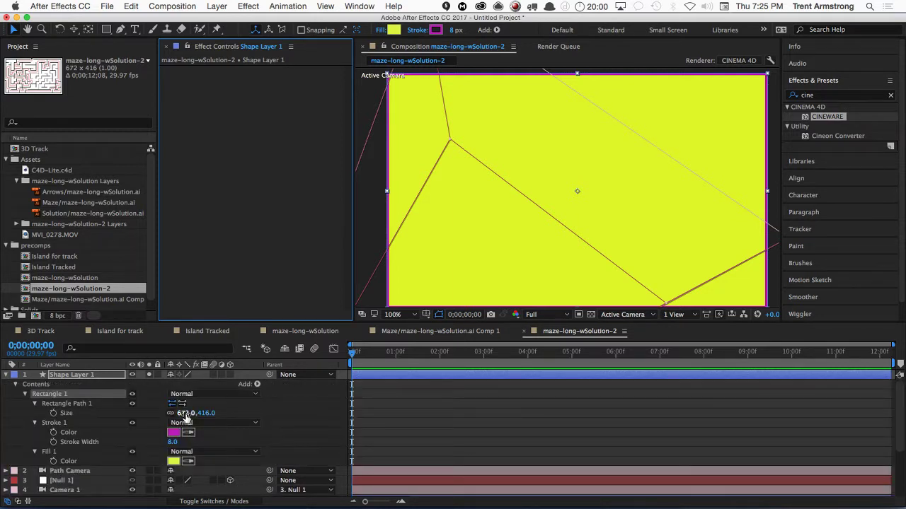
{"action": "left_click_drag", "start_coordinate": [185, 417], "coordinate": [143, 418]}
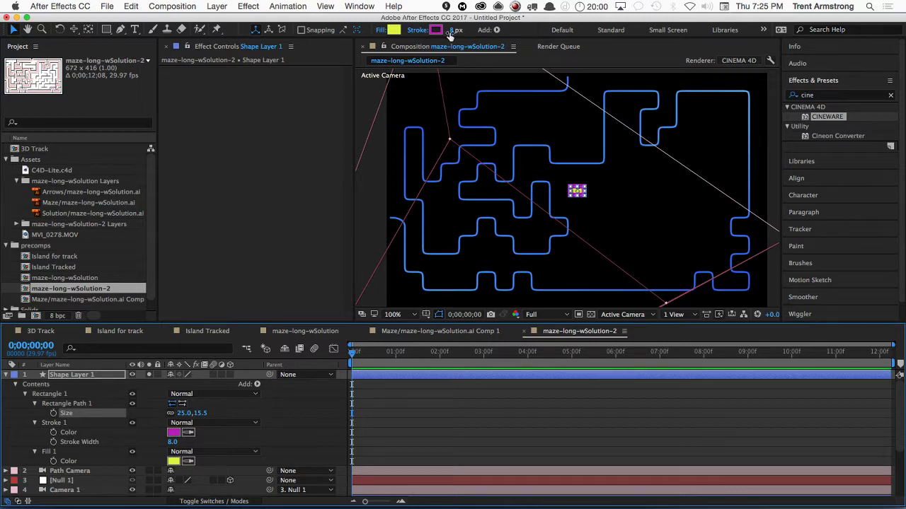
{"action": "left_click_drag", "start_coordinate": [450, 33], "coordinate": [417, 70]}
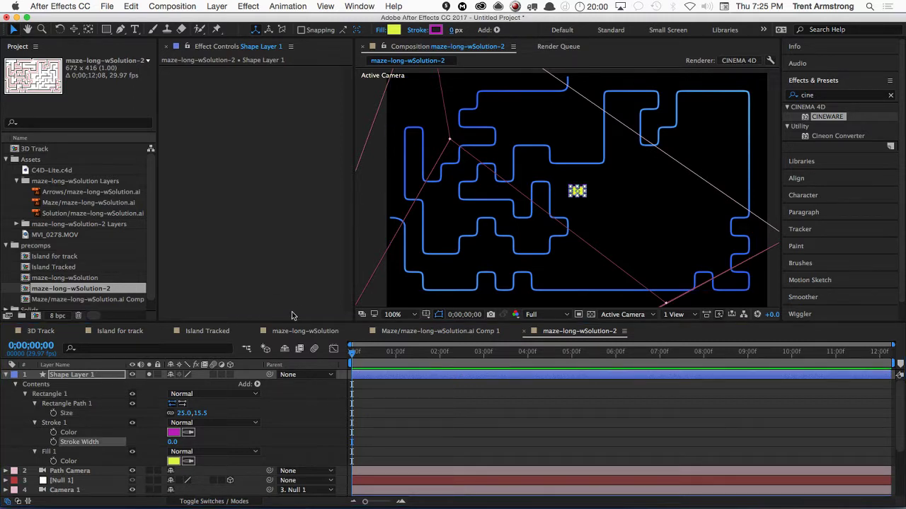
{"action": "left_click_drag", "start_coordinate": [199, 413], "coordinate": [182, 413]}
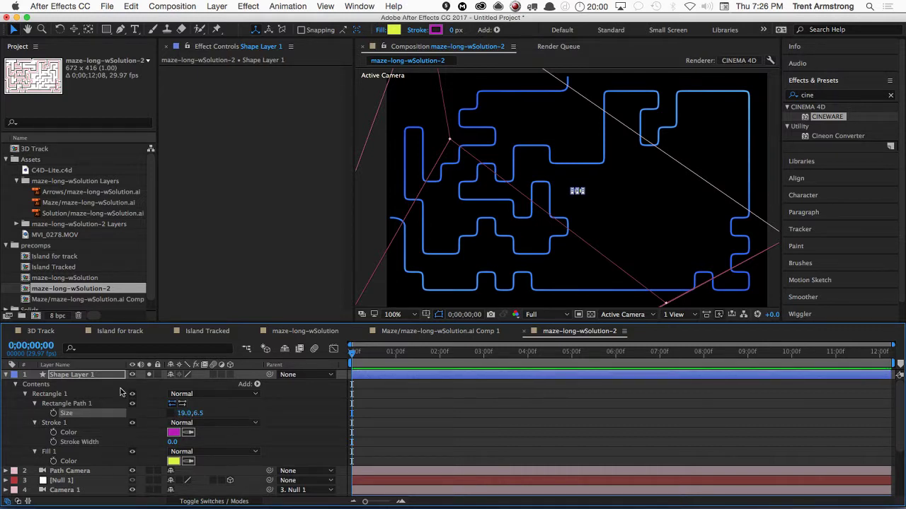
- Rename the new shape layer to Guy
{"action": "left_click", "coordinate": [69, 377]}
{"action": "key", "text": "Return"}
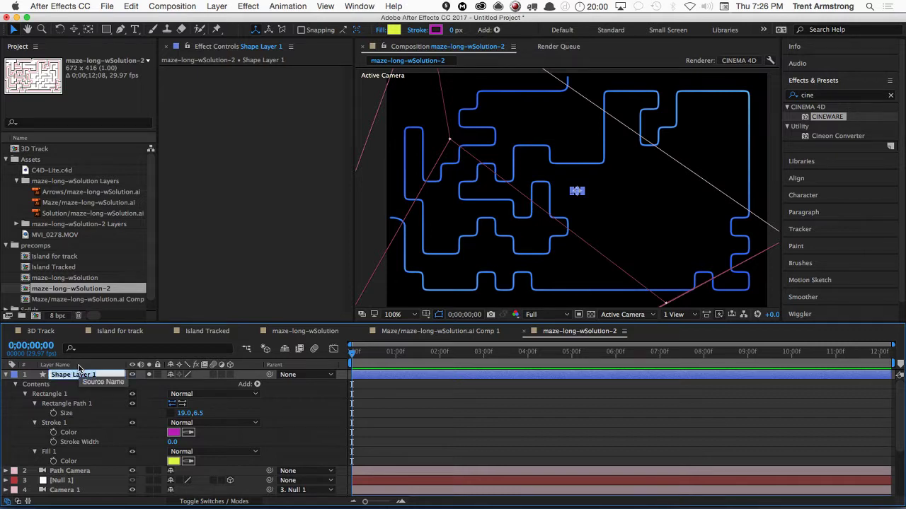
{"action": "type", "text": "C"}
{"action": "key", "text": "Return"}
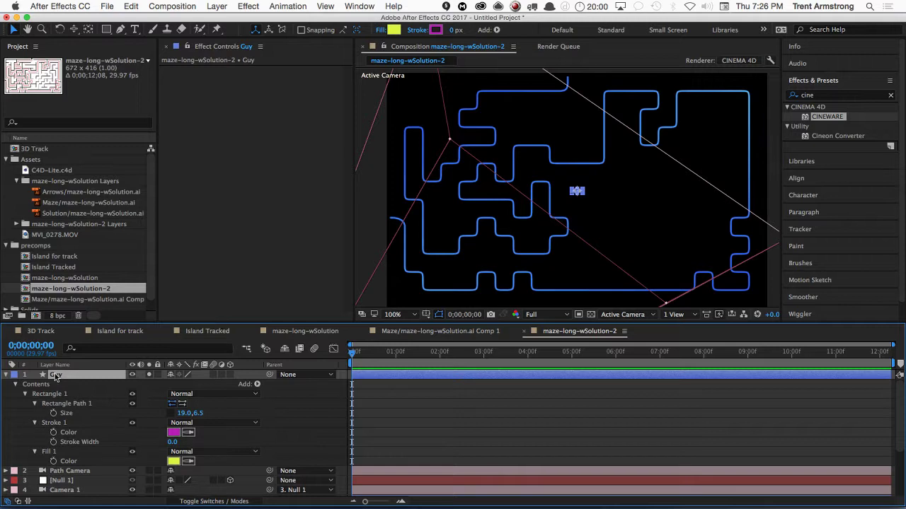
- Paste the solution path into Guy's Position and drag the motion path up and left
{"action": "key", "text": "p"}
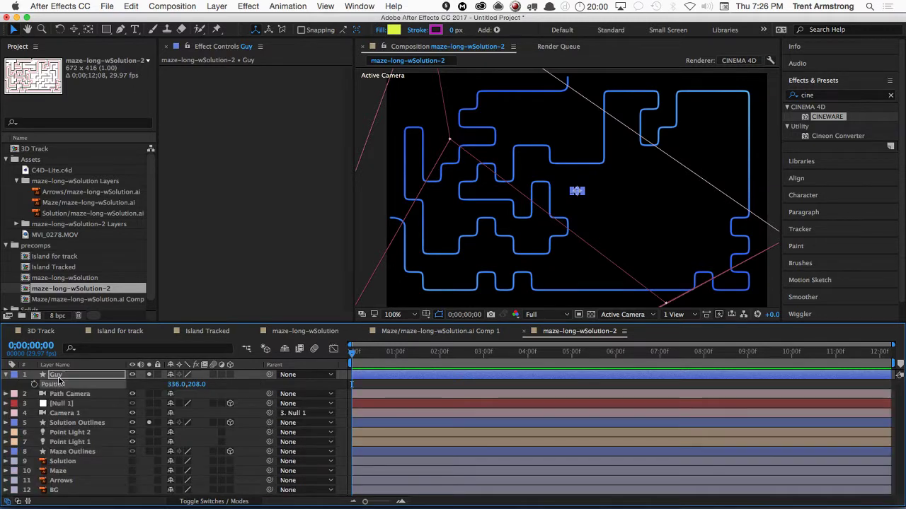
{"action": "key", "text": "ctrl+v"}
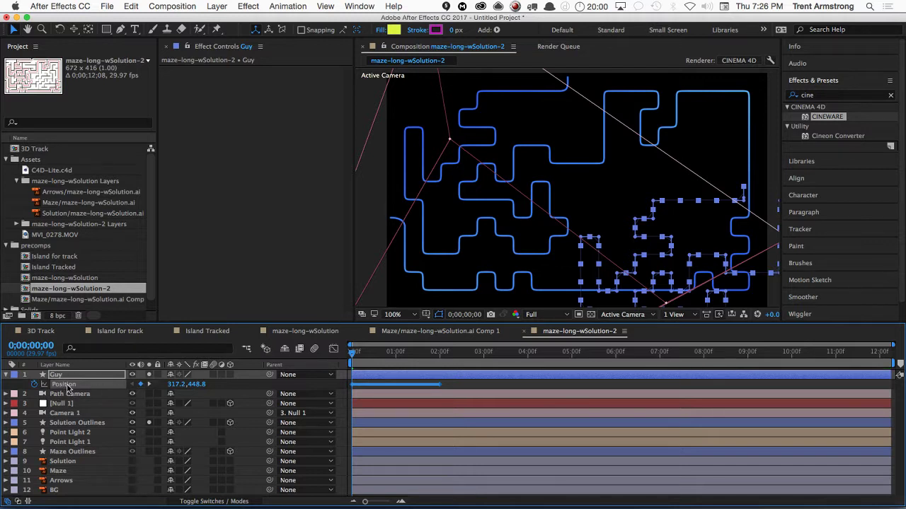
{"action": "left_click_drag", "start_coordinate": [199, 384], "coordinate": [84, 393]}
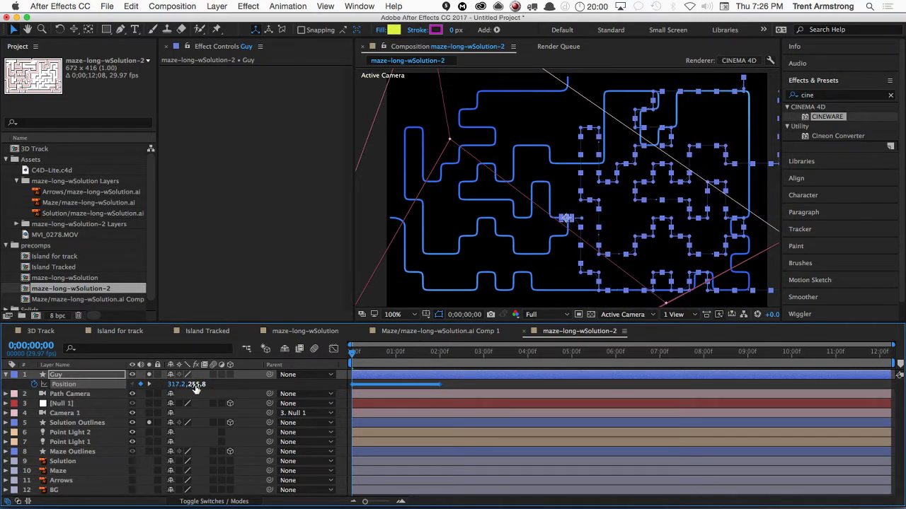
{"action": "left_click_drag", "start_coordinate": [189, 384], "coordinate": [202, 384]}
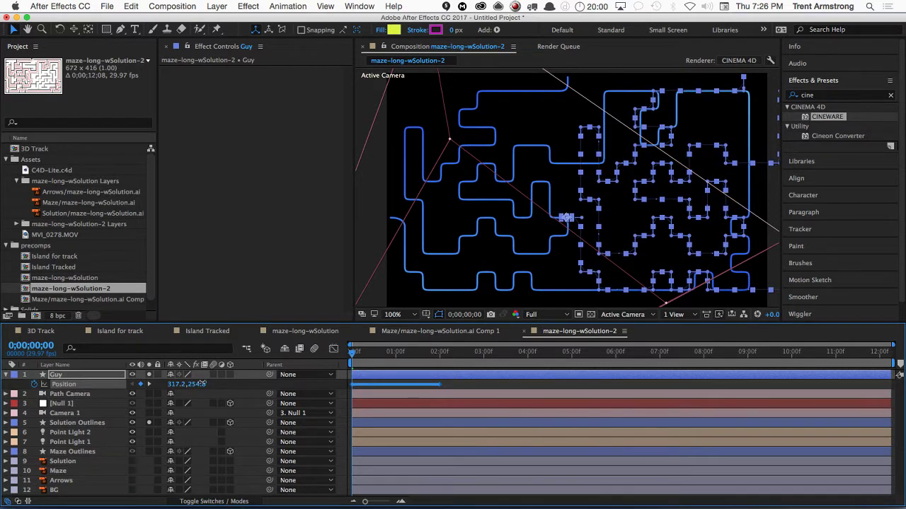
{"action": "left_click_drag", "start_coordinate": [175, 384], "coordinate": [3, 377]}
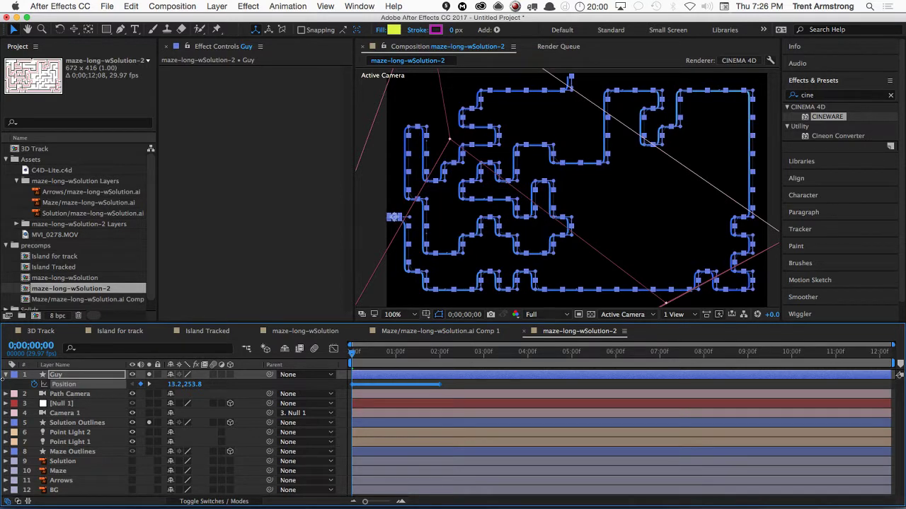
- Set Guy's Position X to 0.0 and nudge the motion path onto the blue outline
{"action": "left_click", "coordinate": [174, 384]}
{"action": "type", "text": "0"}
{"action": "key", "text": "Return"}
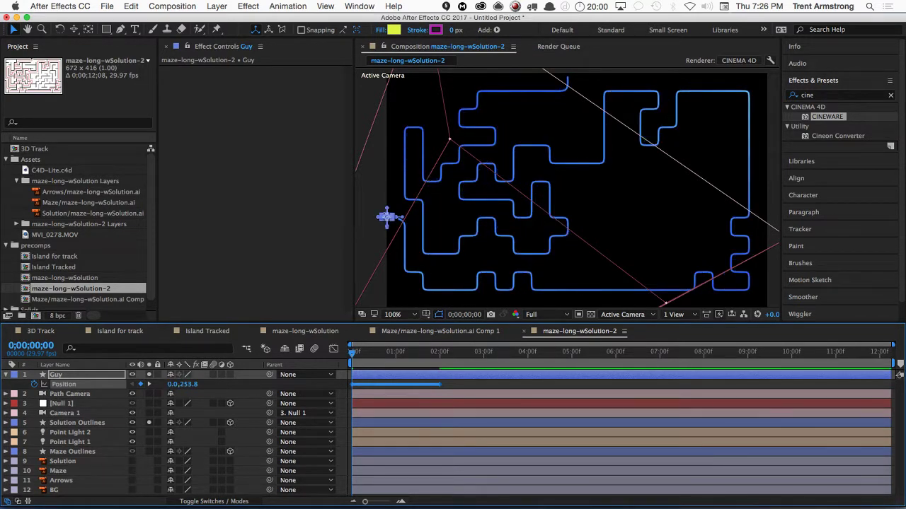
{"action": "left_click_drag", "start_coordinate": [170, 385], "coordinate": [180, 384]}
{"action": "left_click", "coordinate": [180, 384]}
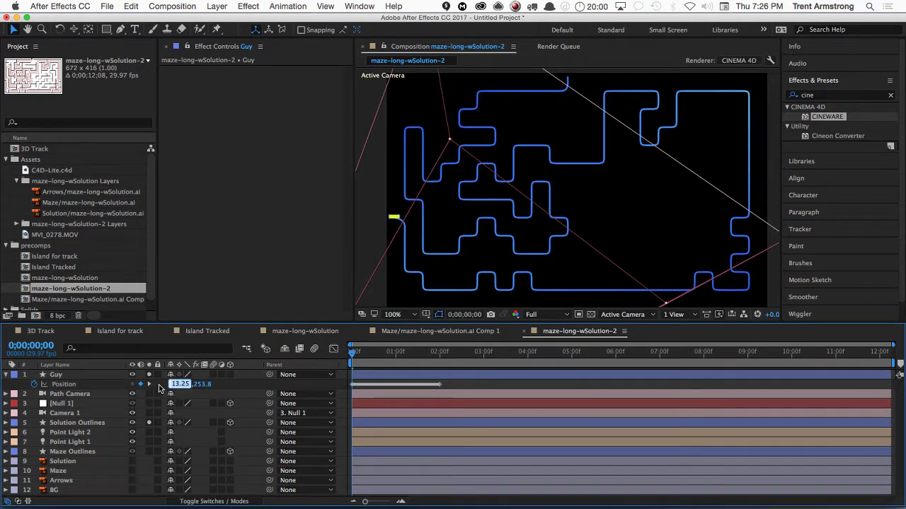
{"action": "key", "text": "Return"}
{"action": "left_click", "coordinate": [69, 386]}
{"action": "left_click_drag", "start_coordinate": [170, 384], "coordinate": [167, 383]}
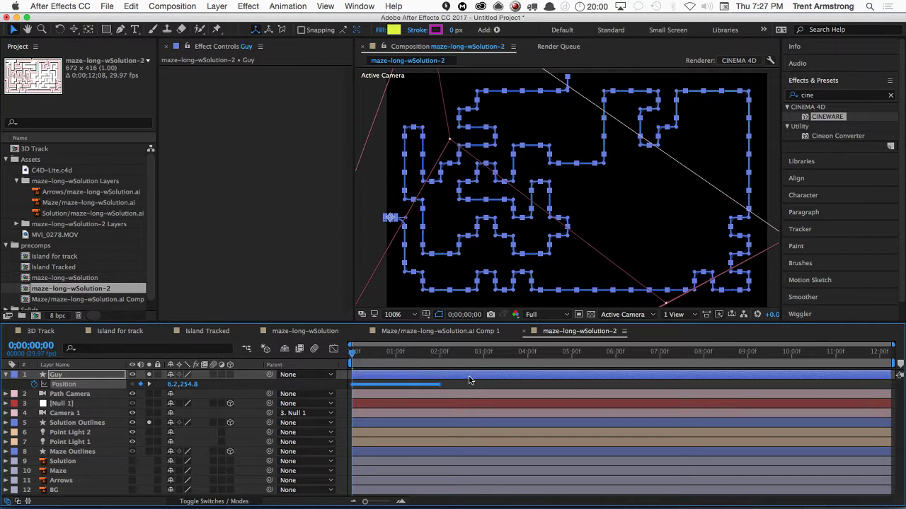
- Set the composition Duration to 20 seconds in Composition Settings
{"action": "key", "text": "super+k"}
{"action": "key", "text": "Tab"}
{"action": "key", "text": "Tab"}
{"action": "key", "text": "Tab"}
{"action": "key", "text": "Tab"}
{"action": "key", "text": "Tab"}
{"action": "key", "text": "Tab"}
{"action": "key", "text": "Tab"}
{"action": "key", "text": "Tab"}
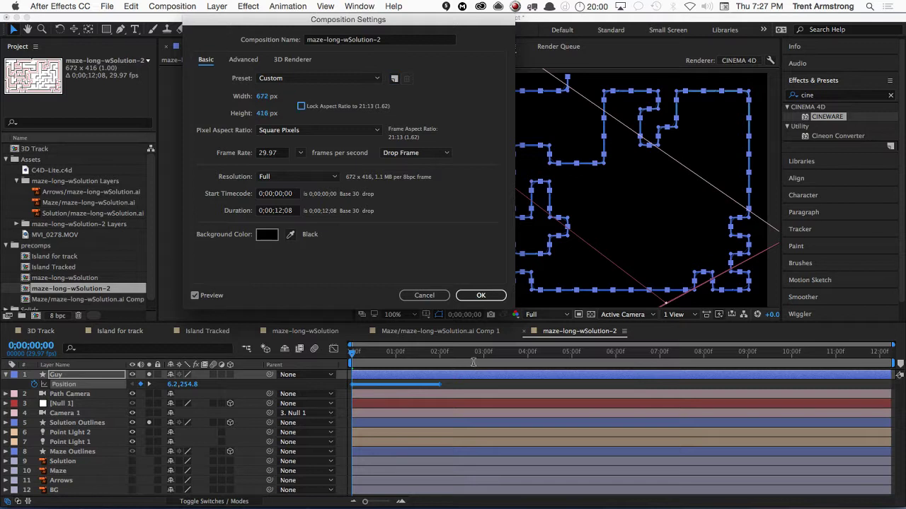
{"action": "key", "text": "Tab"}
{"action": "key", "text": "Tab"}
{"action": "type", "text": "20"}
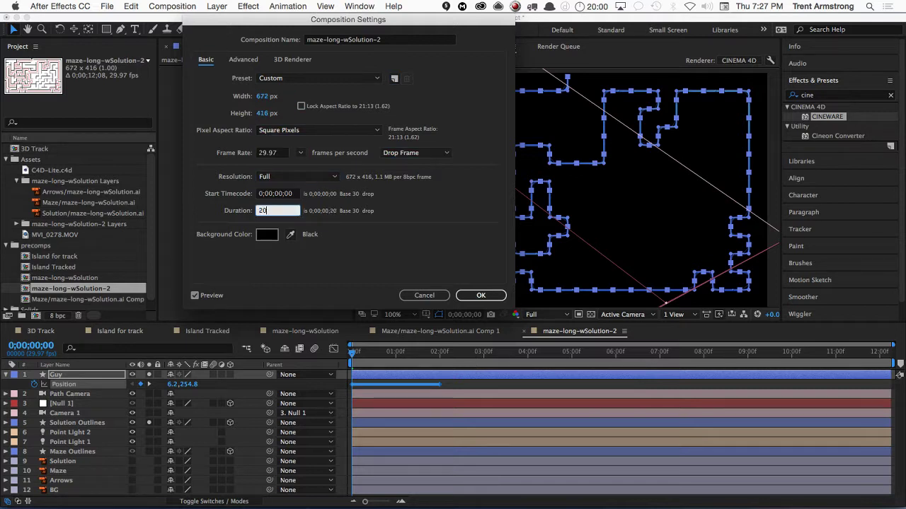
{"action": "type", "text": "00"}
{"action": "key", "text": "Return"}
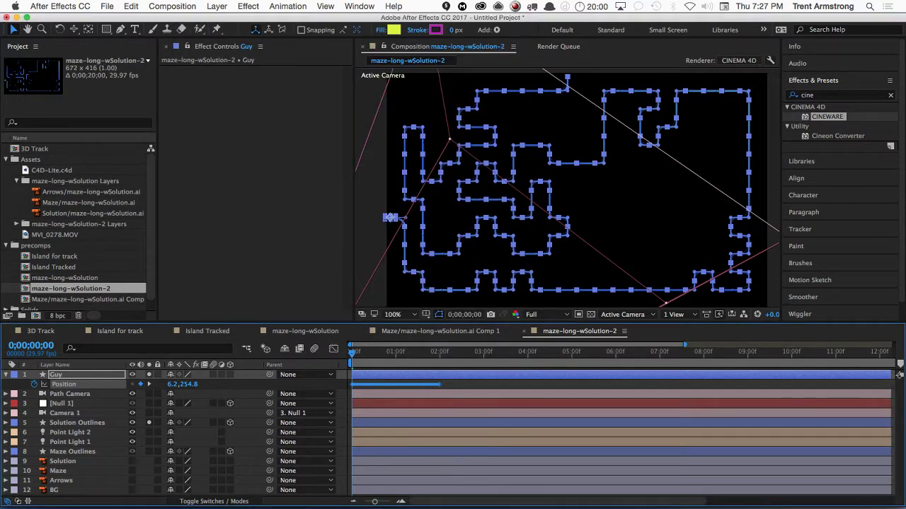
- Extend all layers to the new comp end and stretch Guy's last Position keyframe to about 12 seconds
{"action": "key", "text": "super+a"}
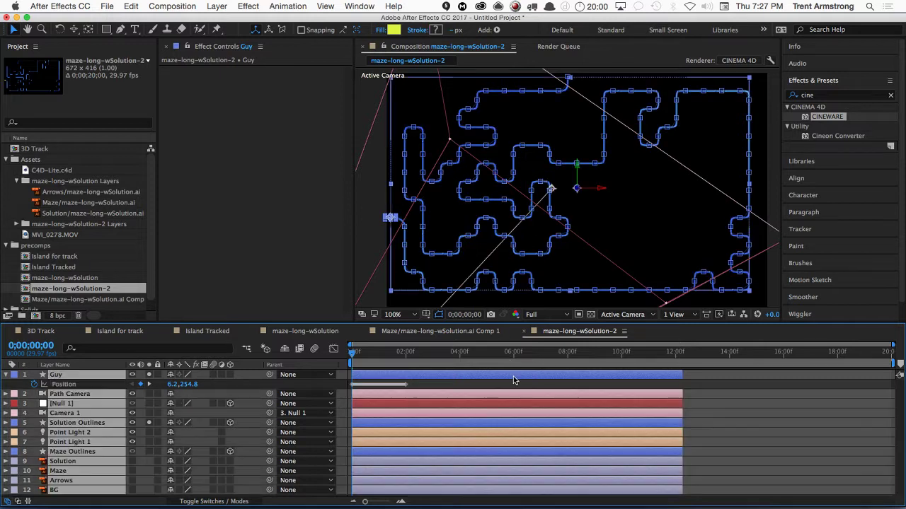
{"action": "key", "text": "End"}
{"action": "key", "text": "alt+bracketright"}
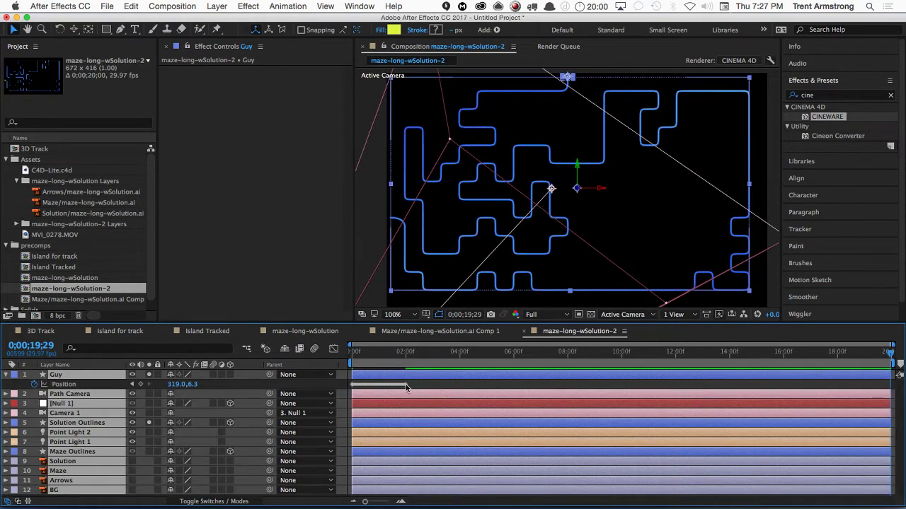
{"action": "left_click_drag", "start_coordinate": [407, 387], "coordinate": [675, 380]}
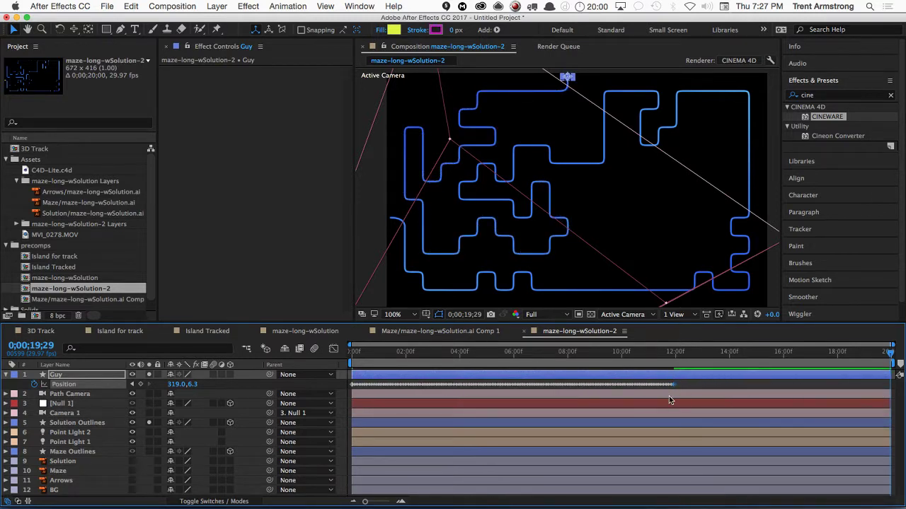
- Preview from the start and scrub to check Guy moving along the solution path
{"action": "left_click", "coordinate": [355, 358]}
{"action": "left_click_drag", "start_coordinate": [355, 357], "coordinate": [373, 362]}
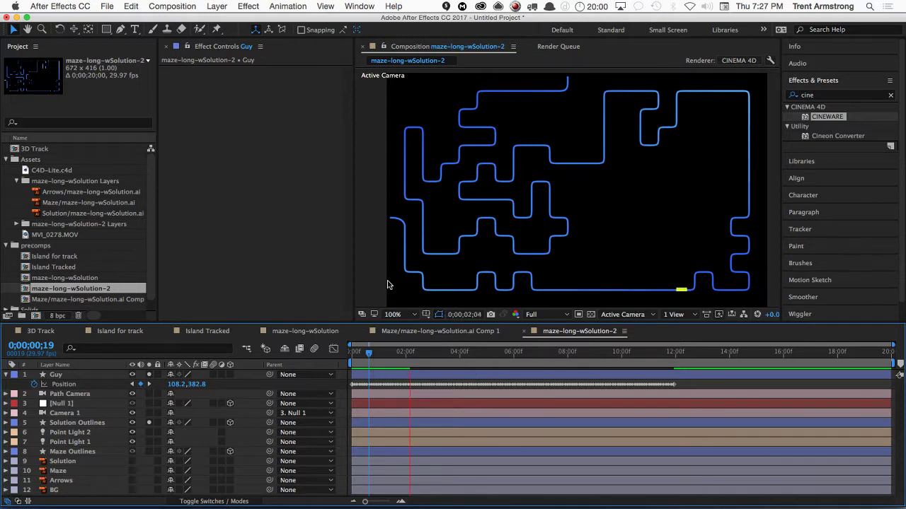
{"action": "key", "text": "space"}
{"action": "left_click_drag", "start_coordinate": [414, 354], "coordinate": [455, 353]}
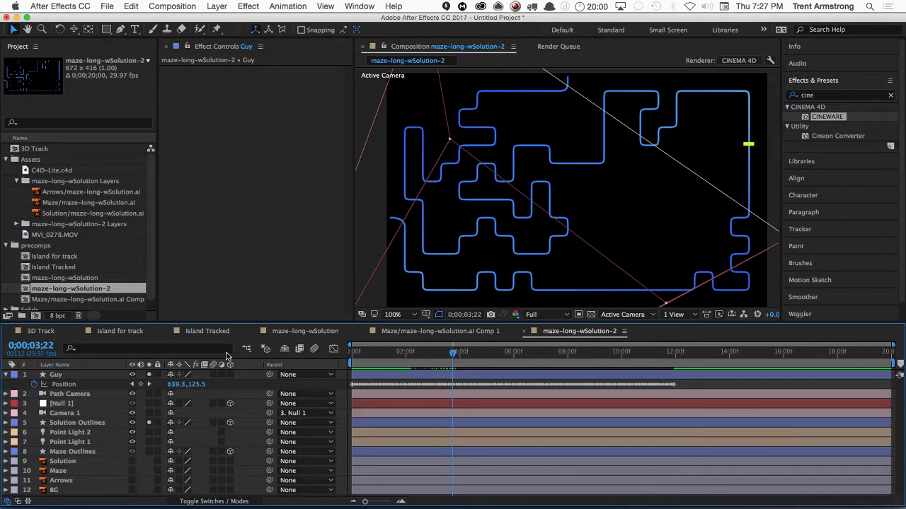
- Set the Guy layer's Auto-Orient to Orient Along Path
{"action": "left_click", "coordinate": [64, 374]}
{"action": "key", "text": "super+alt+o"}
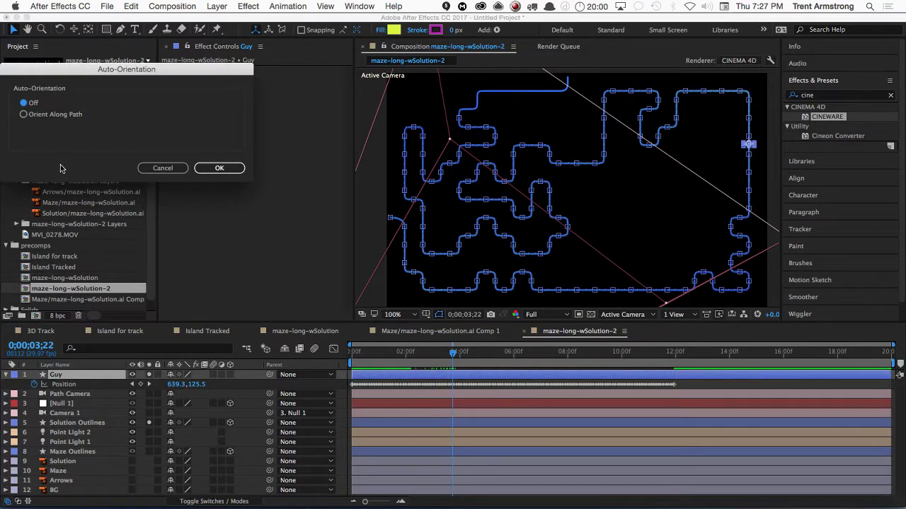
{"action": "left_click", "coordinate": [51, 115]}
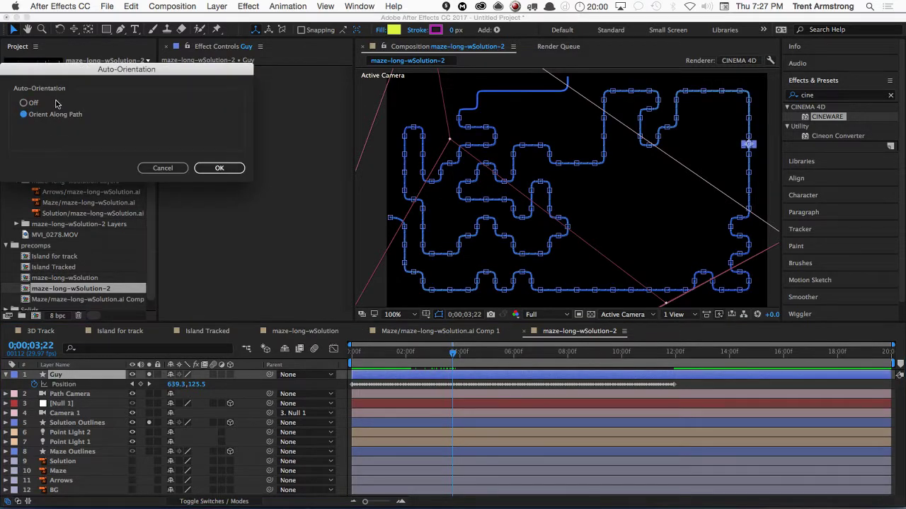
{"action": "left_click", "coordinate": [218, 168]}
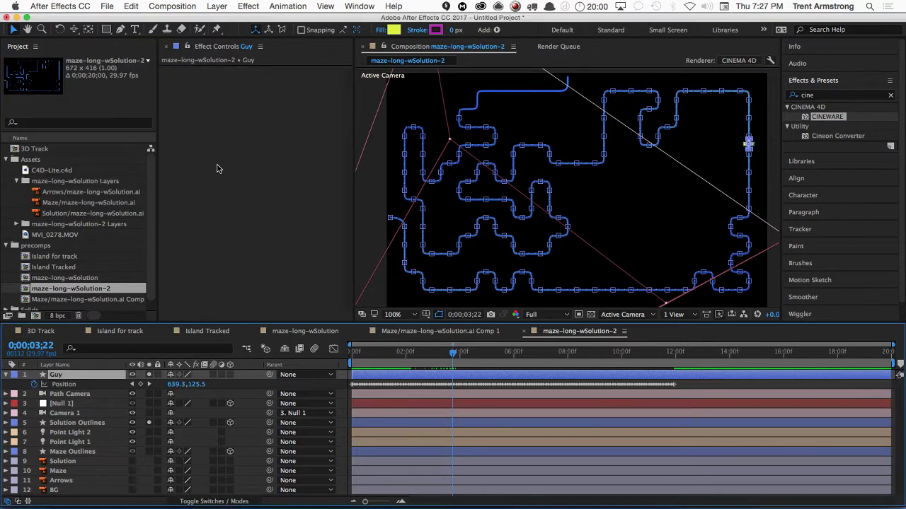
- Deselect Guy, move to the 2-second mark and play a preview
{"action": "key", "text": "F2"}
{"action": "left_click", "coordinate": [406, 350]}
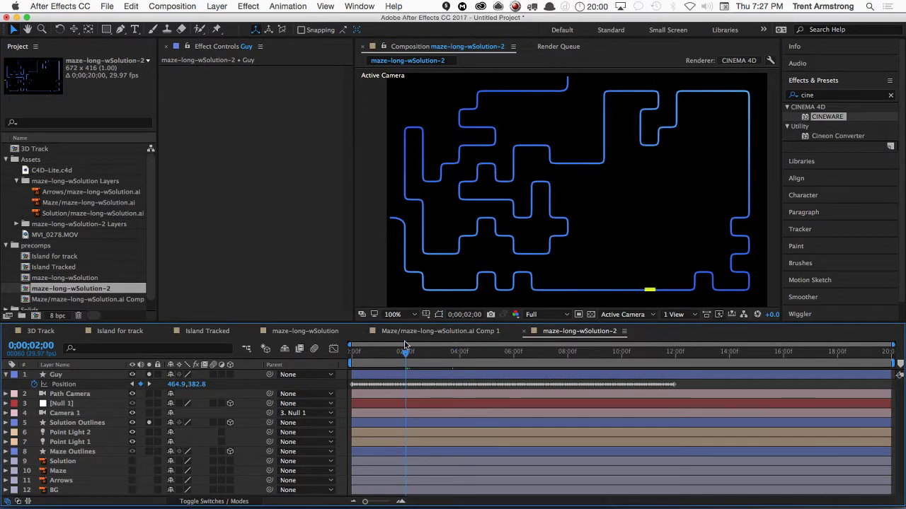
{"action": "key", "text": "space"}
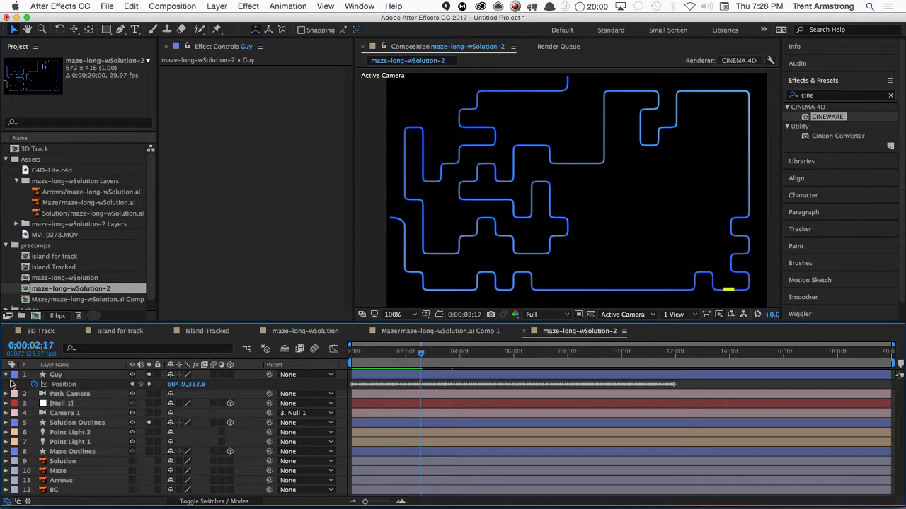
- Unsolo Solution Outlines and Guy, hide Path Camera, and enable Guy's 3D layer switch
{"action": "left_click", "coordinate": [149, 424]}
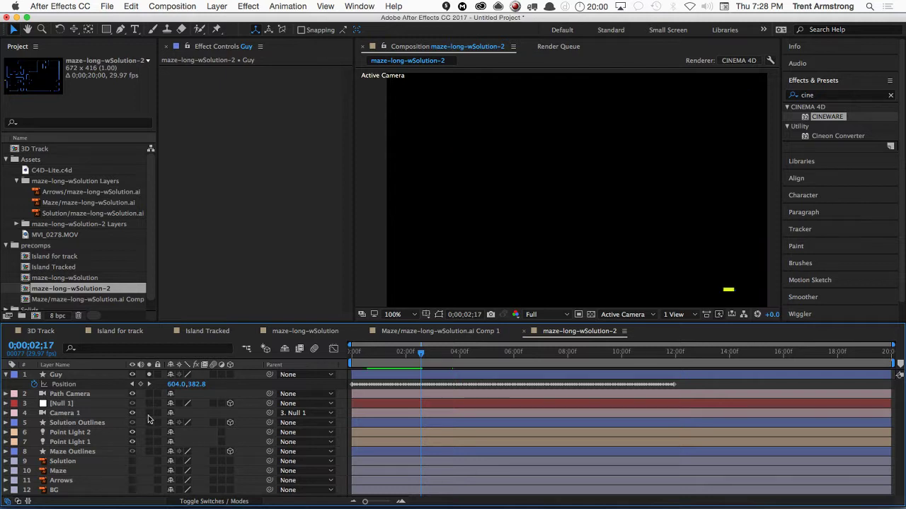
{"action": "left_click", "coordinate": [149, 375]}
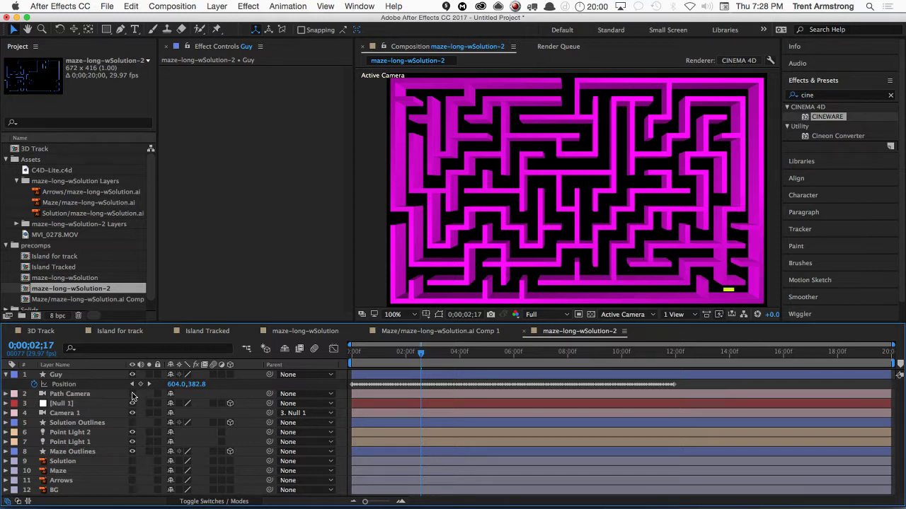
{"action": "left_click", "coordinate": [133, 394]}
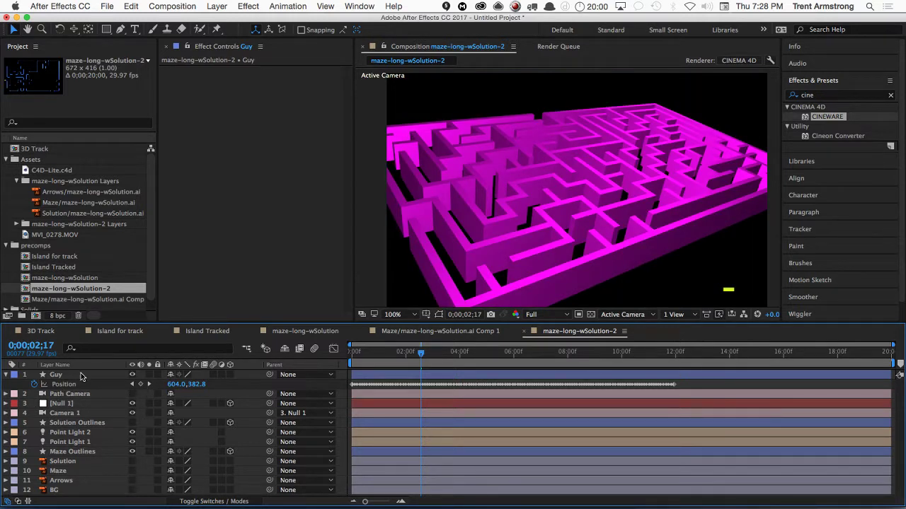
{"action": "left_click", "coordinate": [230, 374]}
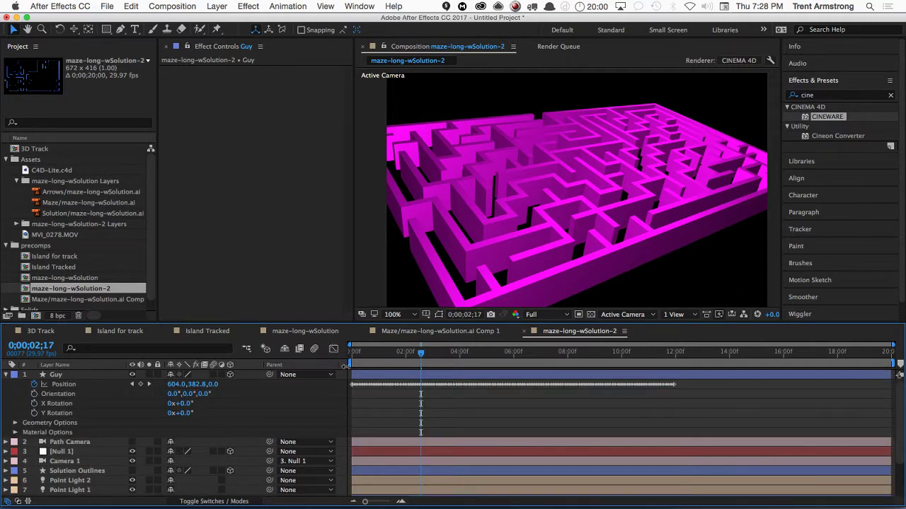
- Rewind to 0:00 and select the Solution Outlines layer's Position, expanding its properties
{"action": "left_click_drag", "start_coordinate": [419, 351], "coordinate": [352, 351]}
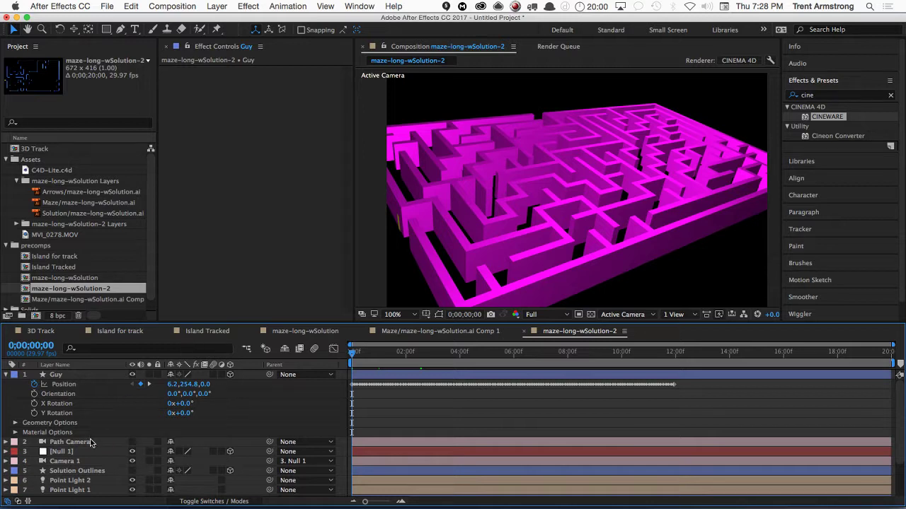
{"action": "left_click", "coordinate": [74, 470]}
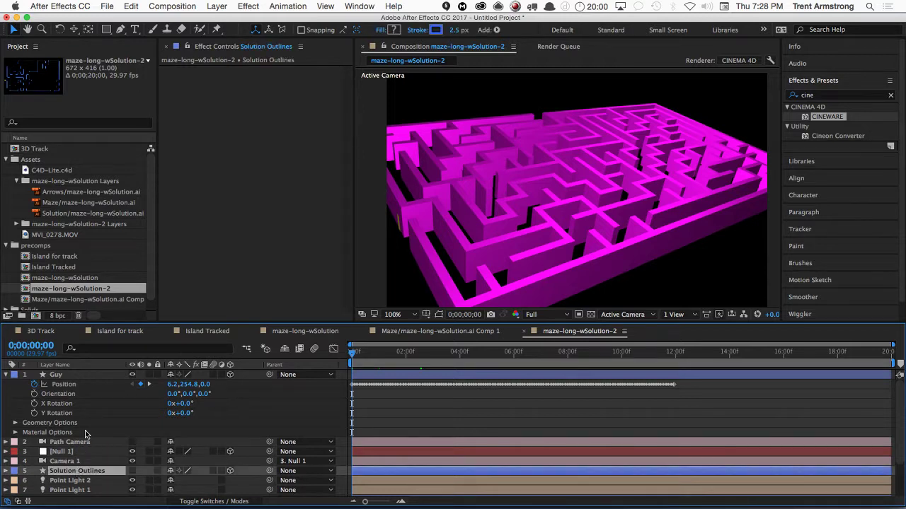
{"action": "key", "text": "p"}
{"action": "left_click", "coordinate": [55, 481]}
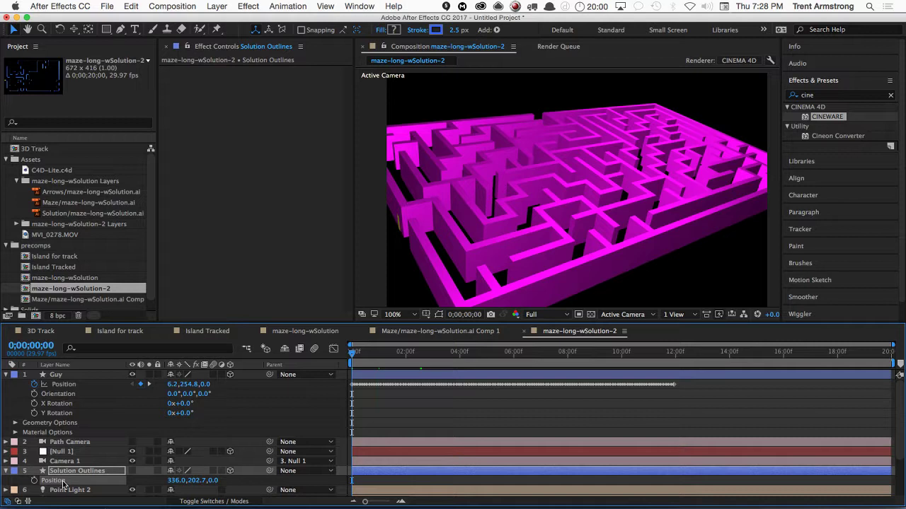
{"action": "left_click", "coordinate": [5, 471]}
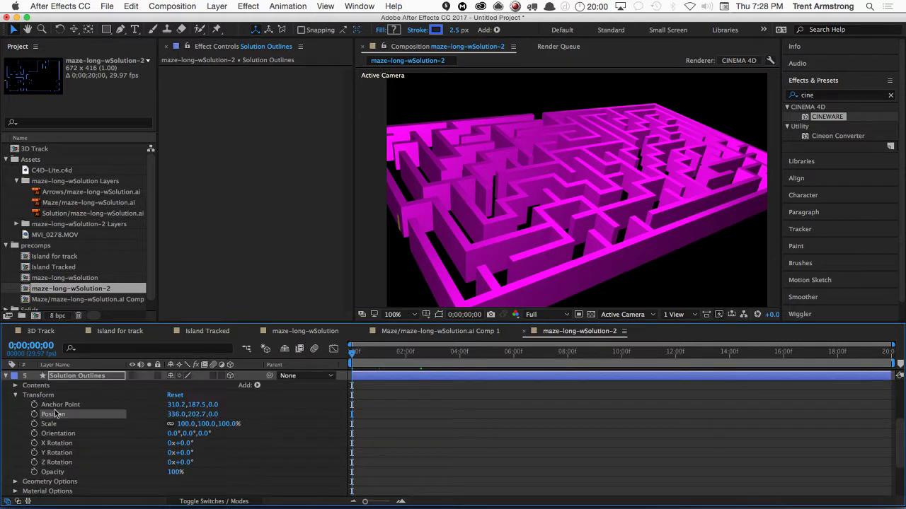
- Expand Solution Outlines' Group 1 to reveal Path 1's Path, then select the Guy layer
{"action": "left_click", "coordinate": [16, 395]}
{"action": "left_click", "coordinate": [14, 385]}
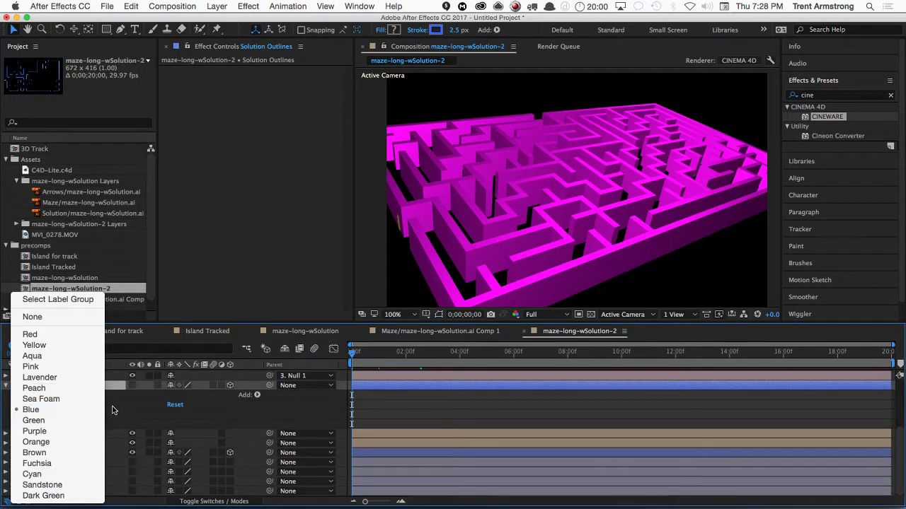
{"action": "key", "text": "Escape"}
{"action": "left_click", "coordinate": [25, 405]}
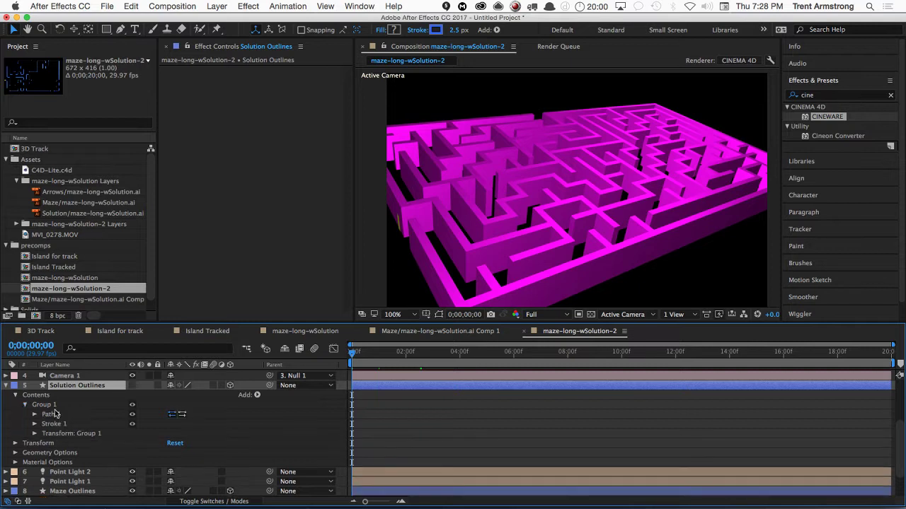
{"action": "left_click", "coordinate": [36, 414]}
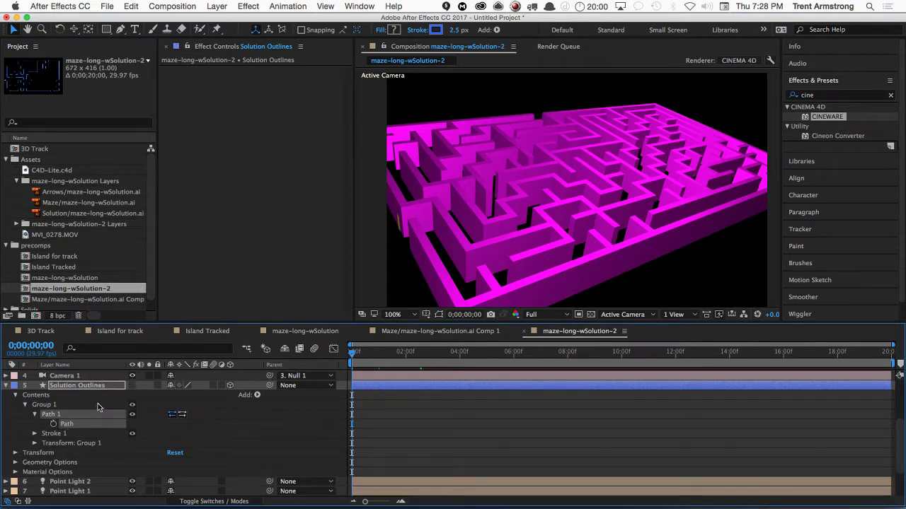
{"action": "left_click", "coordinate": [6, 386]}
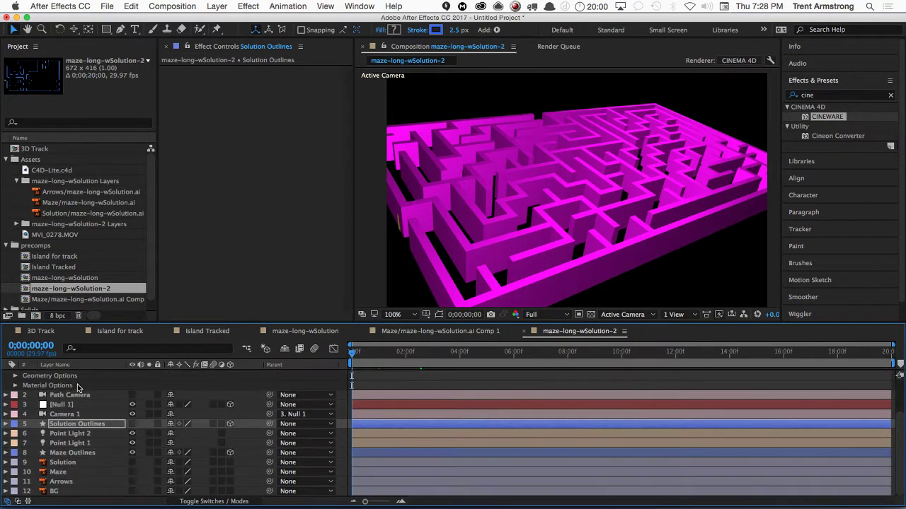
{"action": "scroll", "coordinate": [83, 383], "scroll_direction": "up", "scroll_amount": 3}
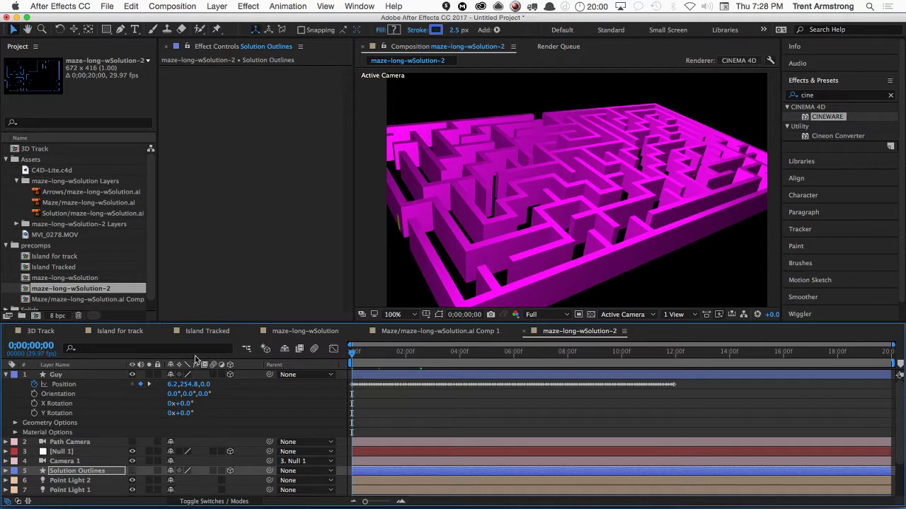
{"action": "left_click", "coordinate": [38, 374]}
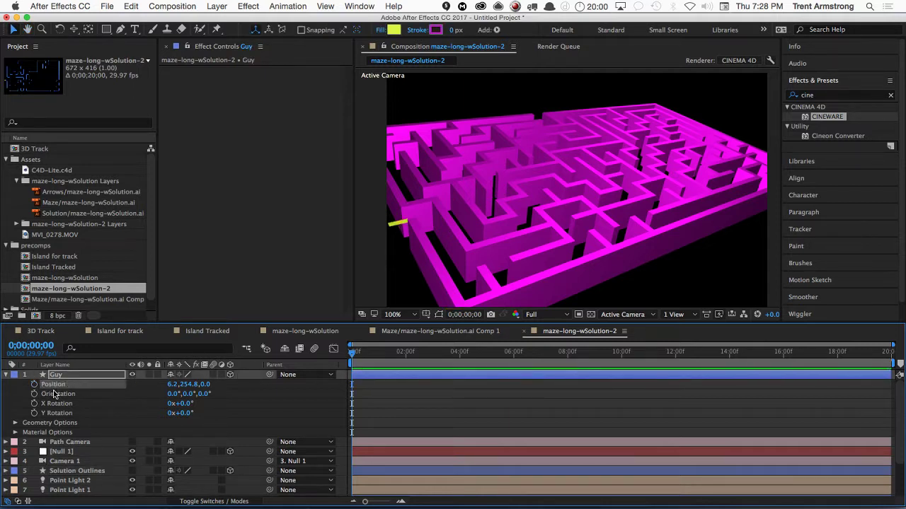
- Paste the solution path onto Guy and stretch its keyframes to end around 15 seconds
{"action": "key", "text": "ctrl+v"}
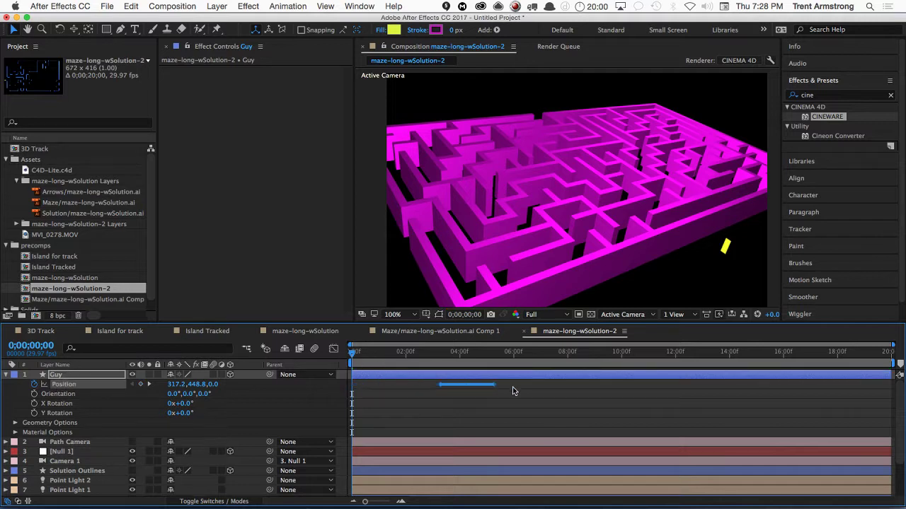
{"action": "left_click", "coordinate": [440, 392]}
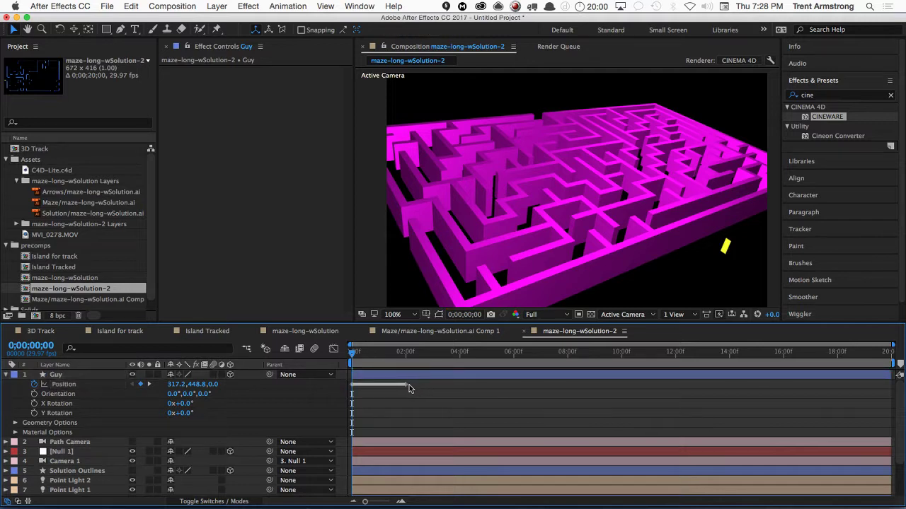
{"action": "left_click_drag", "start_coordinate": [406, 385], "coordinate": [552, 384]}
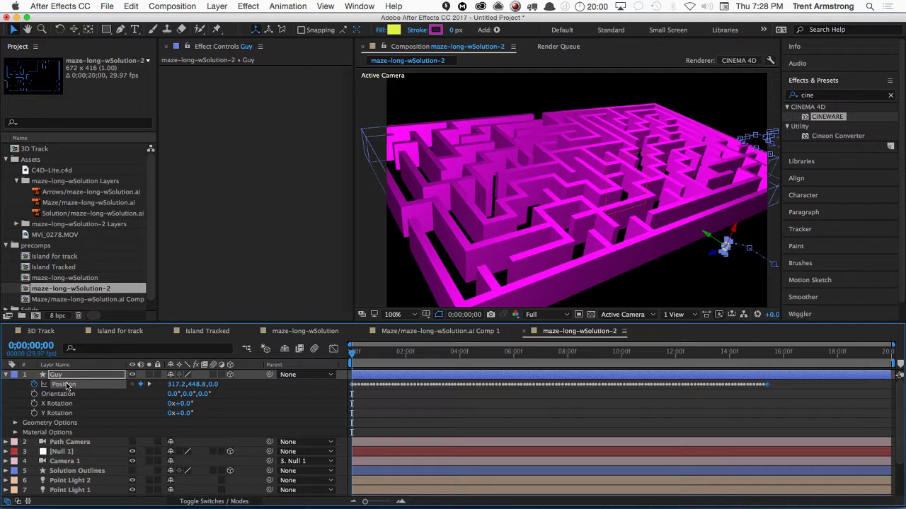
- Scrub Guy's Position X, Y and depth values to line the path up with the maze entrance
{"action": "left_click_drag", "start_coordinate": [174, 384], "coordinate": [150, 386]}
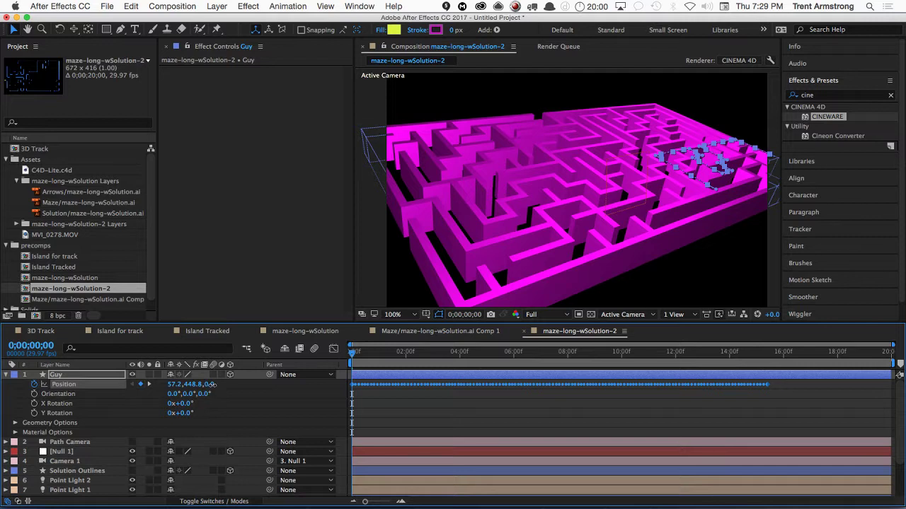
{"action": "left_click_drag", "start_coordinate": [210, 385], "coordinate": [72, 389]}
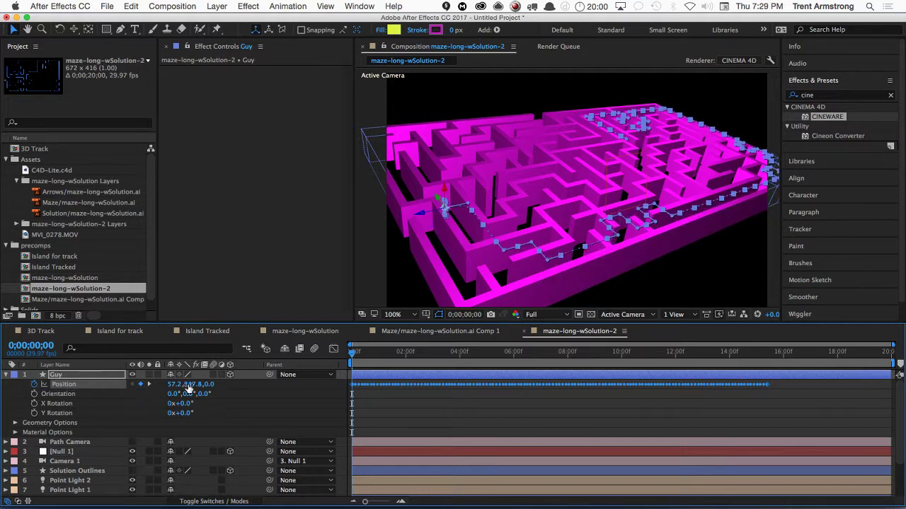
{"action": "left_click_drag", "start_coordinate": [189, 388], "coordinate": [151, 392]}
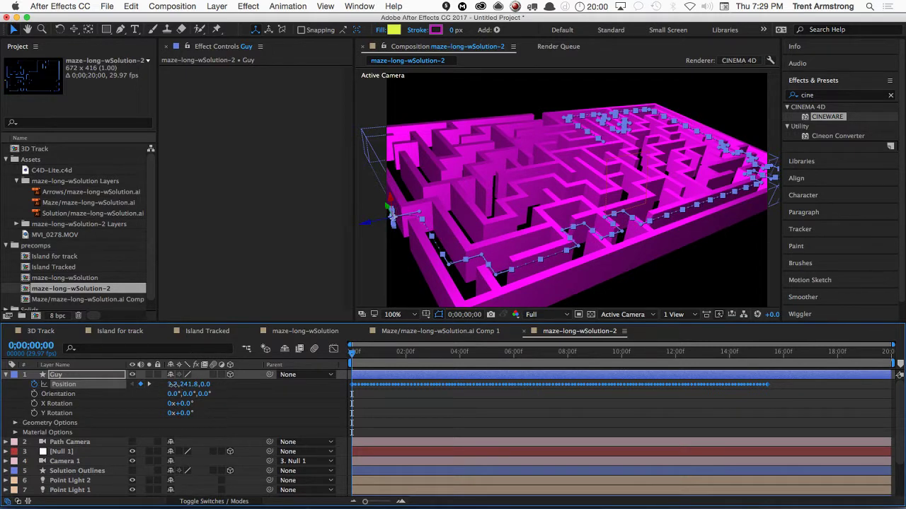
- Set Guy's start Position to X 3.2 and Y 247.8, then select all its Position keyframes
{"action": "left_click", "coordinate": [175, 384]}
{"action": "left_click", "coordinate": [219, 395]}
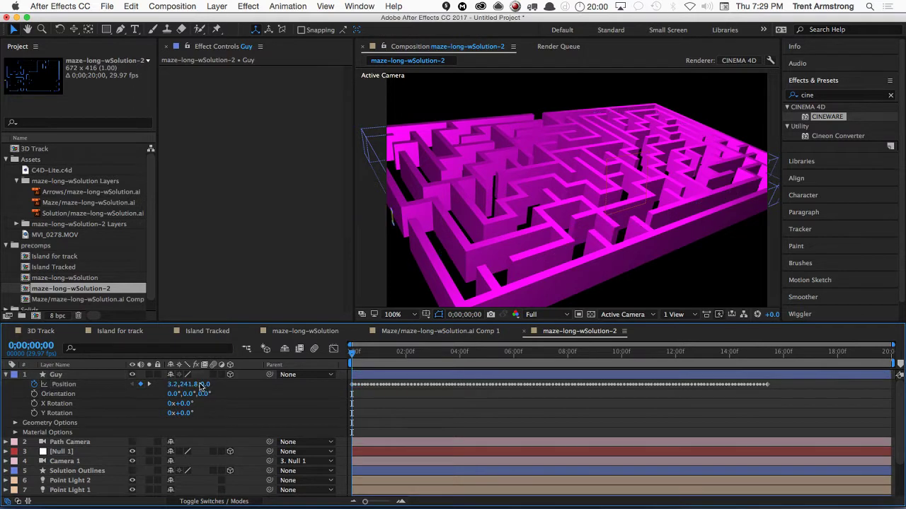
{"action": "left_click", "coordinate": [71, 385]}
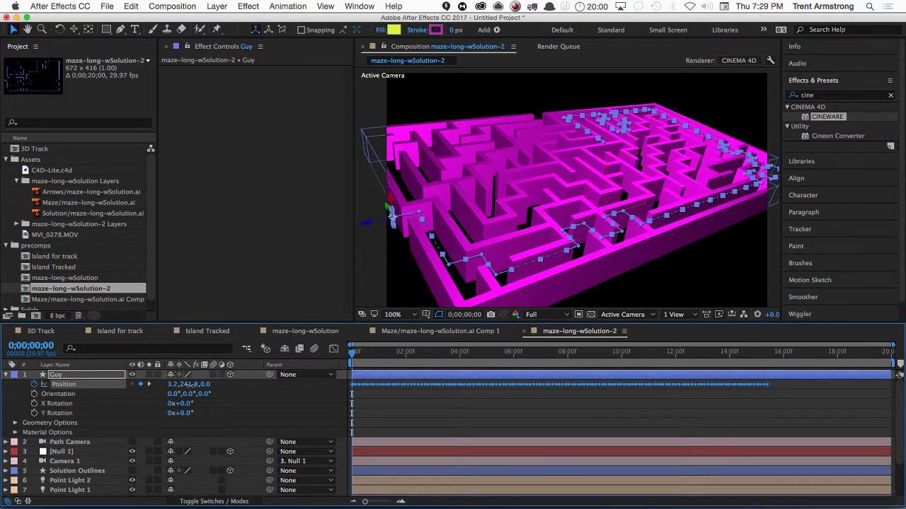
{"action": "left_click_drag", "start_coordinate": [189, 384], "coordinate": [191, 384]}
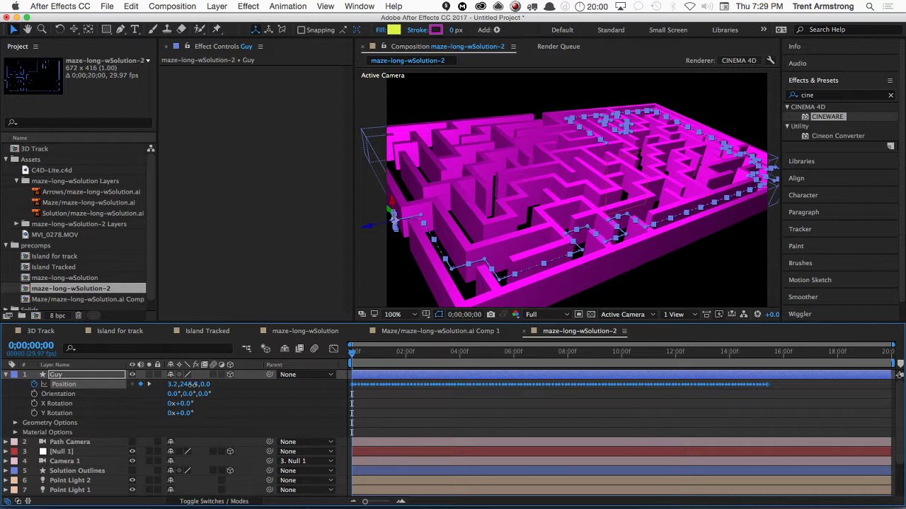
{"action": "left_click", "coordinate": [92, 379]}
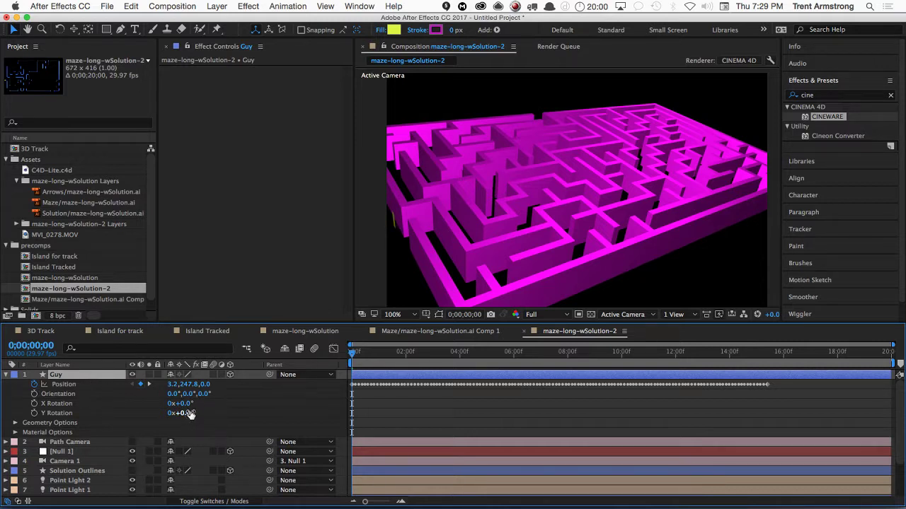
- Set Guy's Y Rotation to -90° and play a preview through the maze
{"action": "left_click_drag", "start_coordinate": [186, 417], "coordinate": [146, 415]}
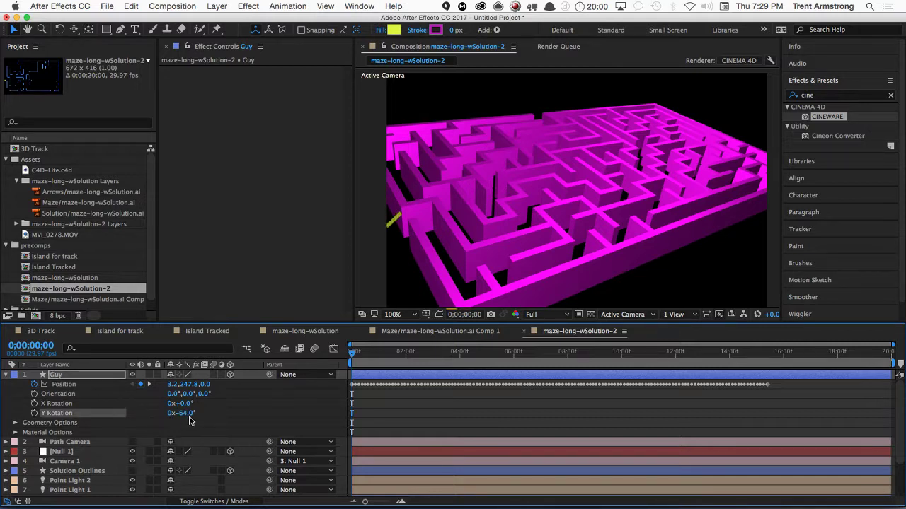
{"action": "left_click", "coordinate": [184, 413]}
{"action": "key", "text": "Return"}
{"action": "key", "text": "F2"}
{"action": "key", "text": "space"}
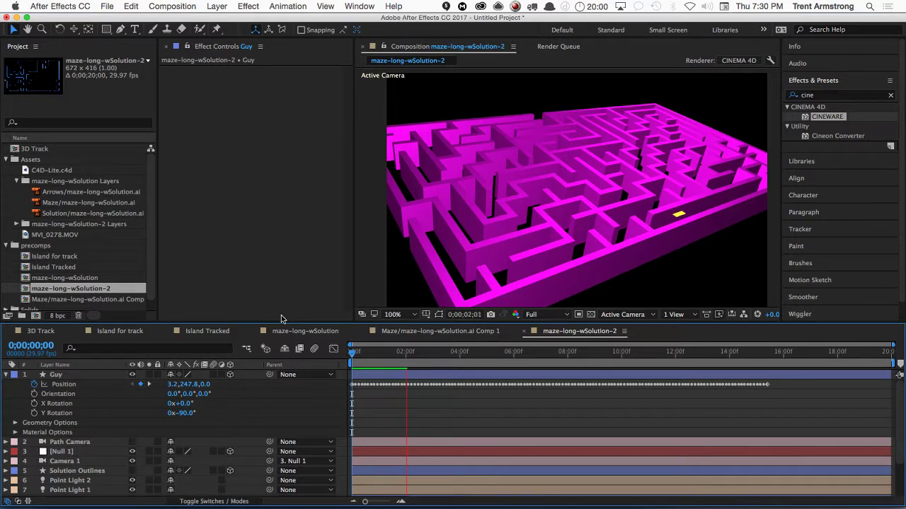
- Stop, replay and stop the preview at 2;14 to check Guy's trip
{"action": "key", "text": "space"}
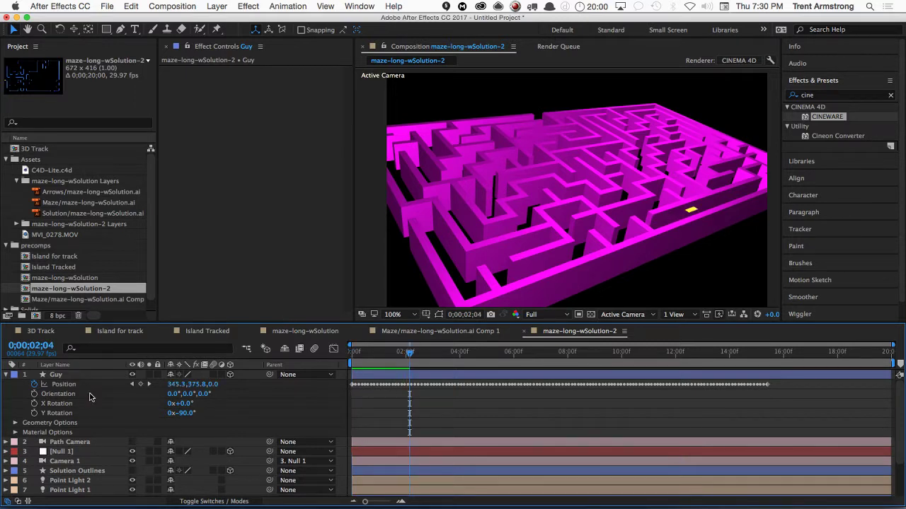
{"action": "key", "text": "space"}
{"action": "key", "text": "space"}
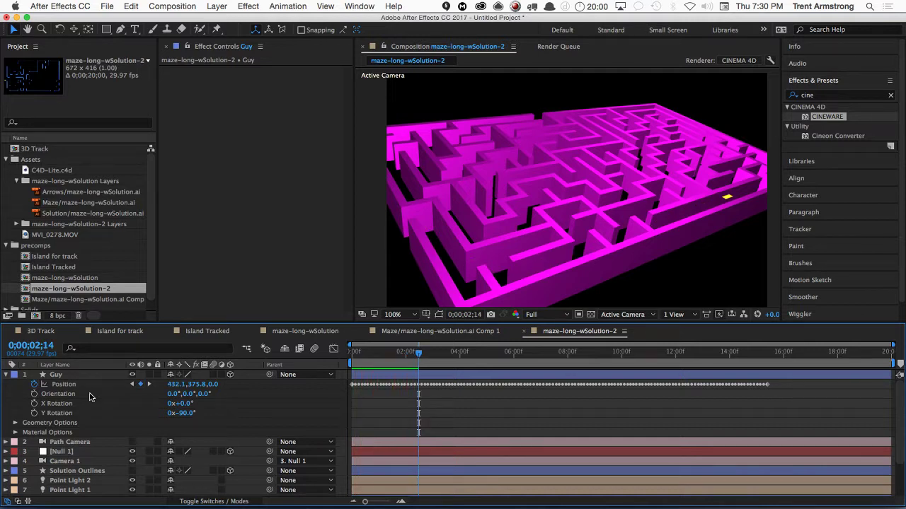
{"action": "key", "text": "space"}
{"action": "key", "text": "space"}
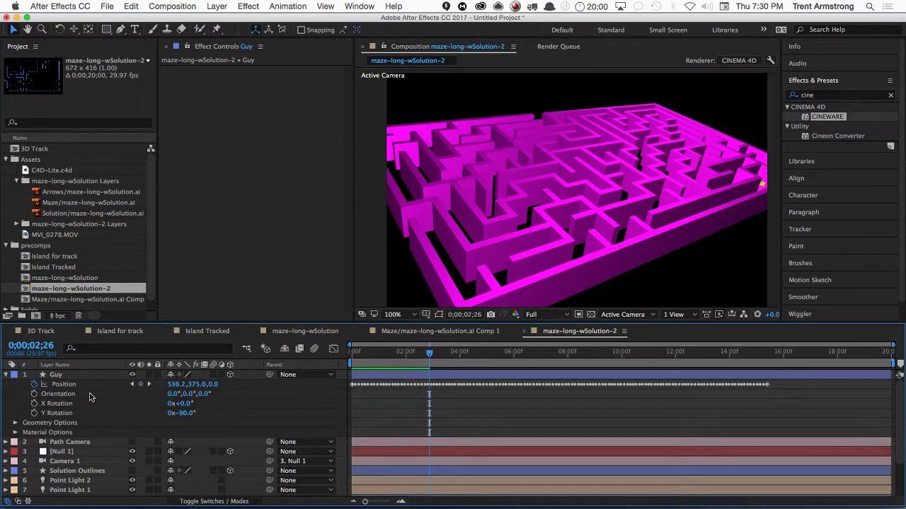
- Rewind to 0 on the Guy layer and select all of Guy's Position keyframes
{"action": "left_click", "coordinate": [54, 377]}
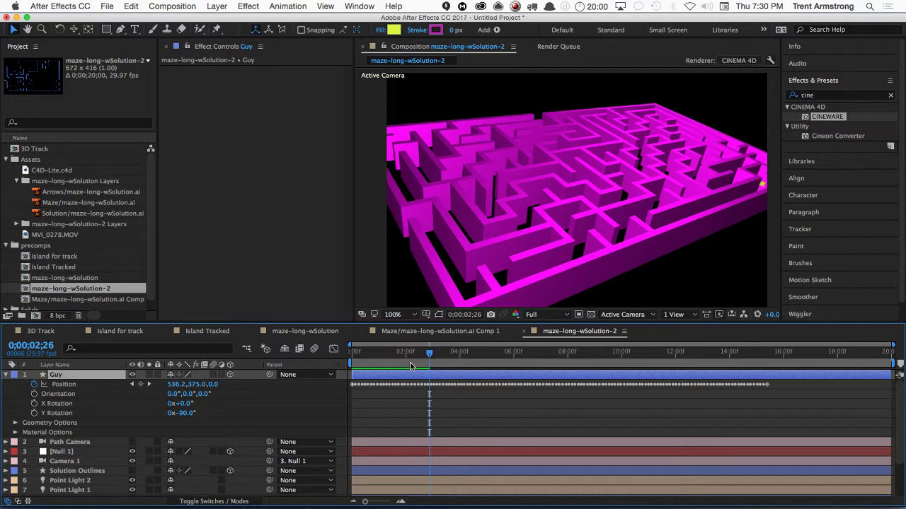
{"action": "left_click_drag", "start_coordinate": [379, 356], "coordinate": [351, 356]}
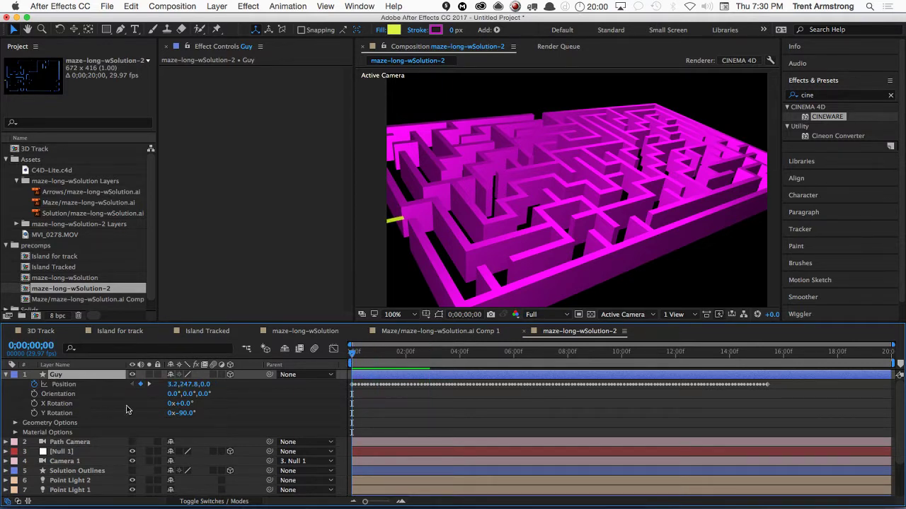
{"action": "scroll", "coordinate": [76, 421], "scroll_direction": "down", "scroll_amount": 2}
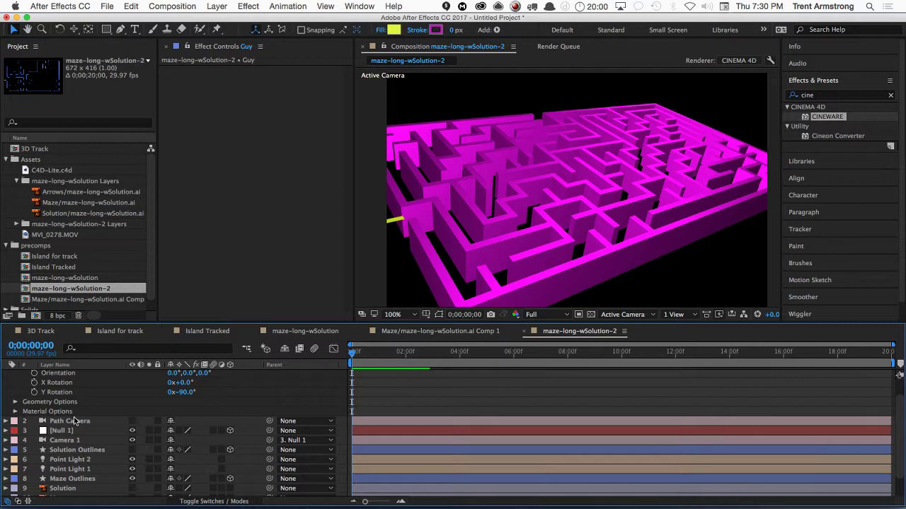
{"action": "scroll", "coordinate": [89, 383], "scroll_direction": "up", "scroll_amount": 2}
{"action": "left_click", "coordinate": [63, 385]}
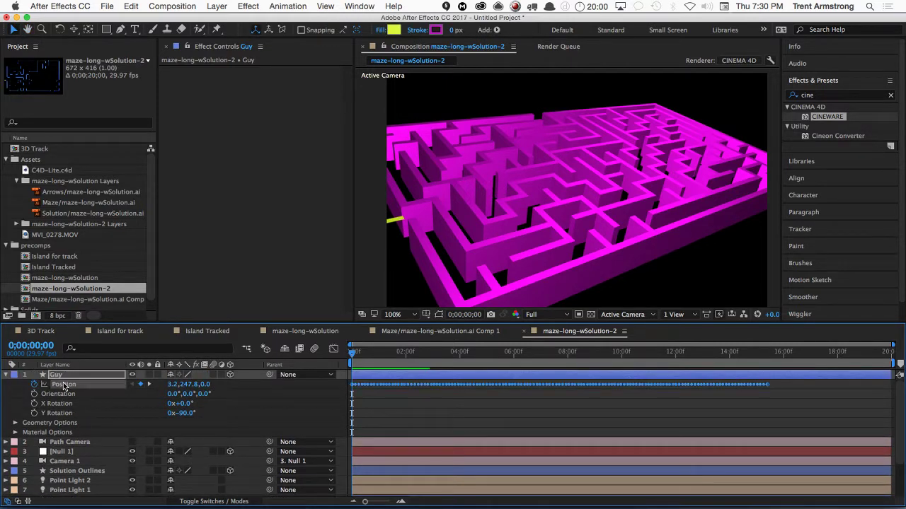
- Set Path Camera to Orient Along Path and paste Guy's Position keyframes into its Position
{"action": "left_click", "coordinate": [80, 442]}
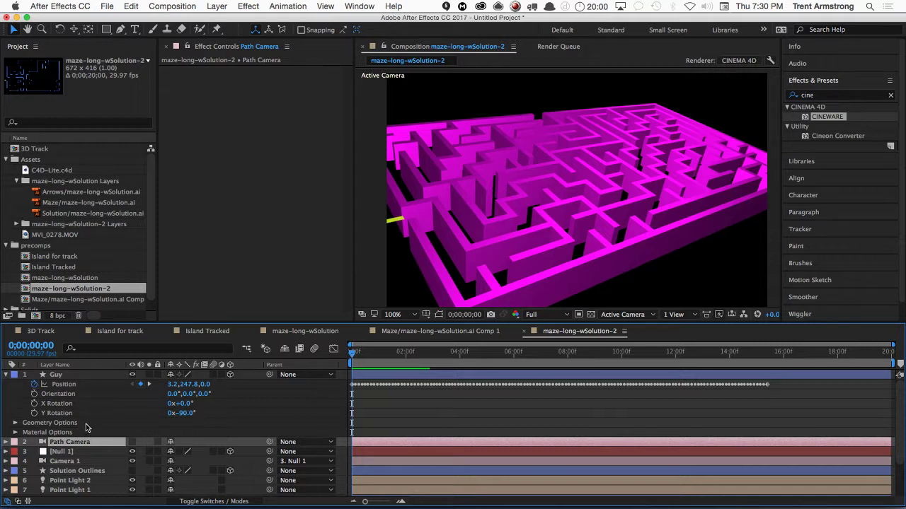
{"action": "key", "text": "p"}
{"action": "left_click", "coordinate": [54, 452]}
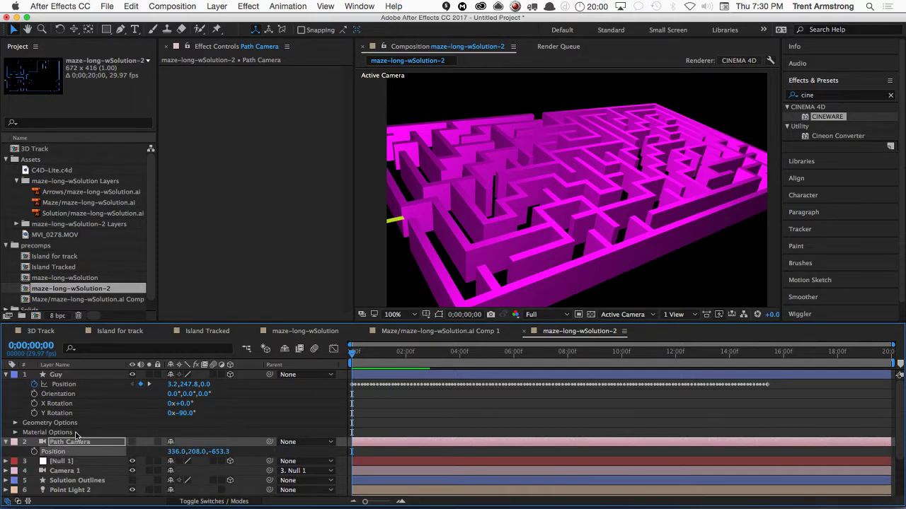
{"action": "key", "text": "super+alt+o"}
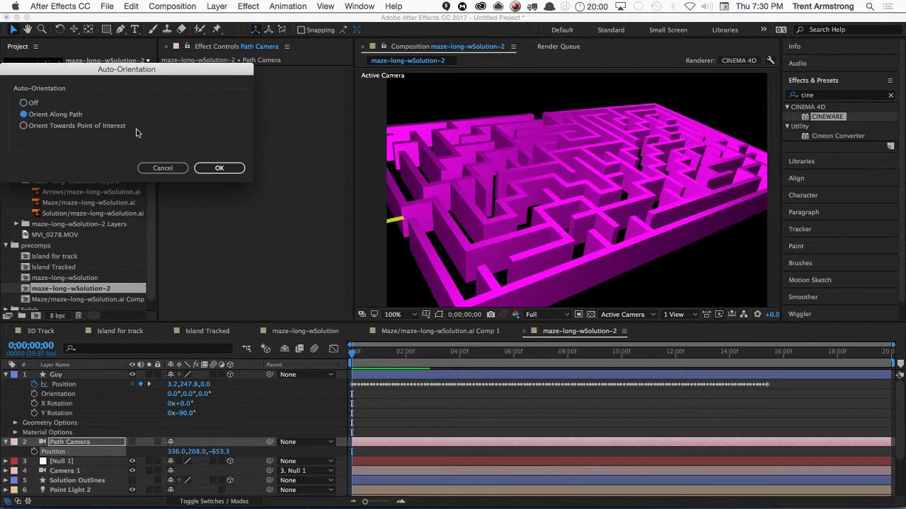
{"action": "left_click", "coordinate": [220, 168]}
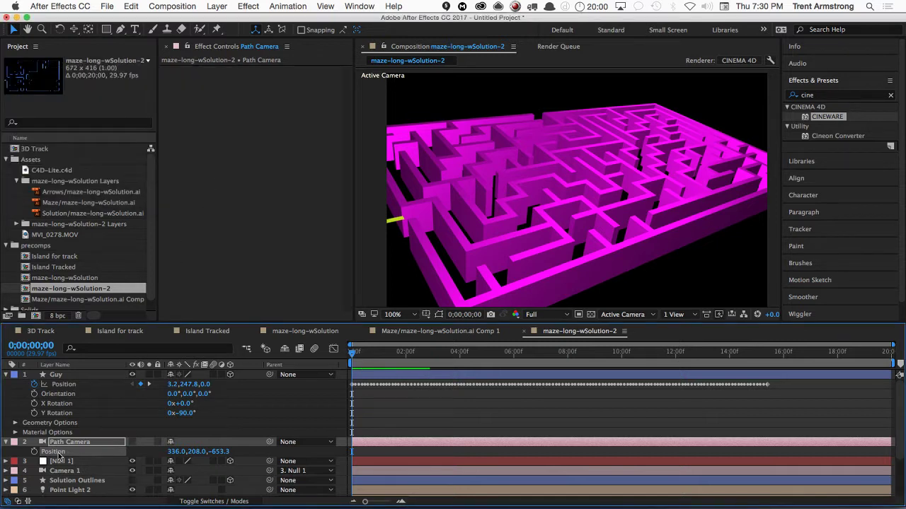
{"action": "key", "text": "super+v"}
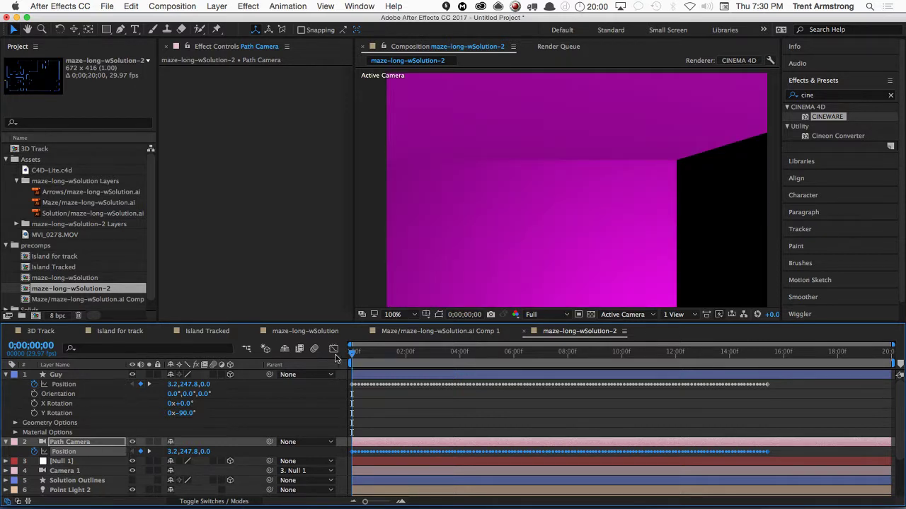
- Preview and frame-step the Path Camera's flight down the maze corridors, then reveal its rotation properties
{"action": "mouse_move", "coordinate": [356, 356]}
{"action": "left_mouse_down"}
{"action": "mouse_move", "coordinate": [366, 356]}
{"action": "mouse_move", "coordinate": [351, 360]}
{"action": "left_mouse_up"}
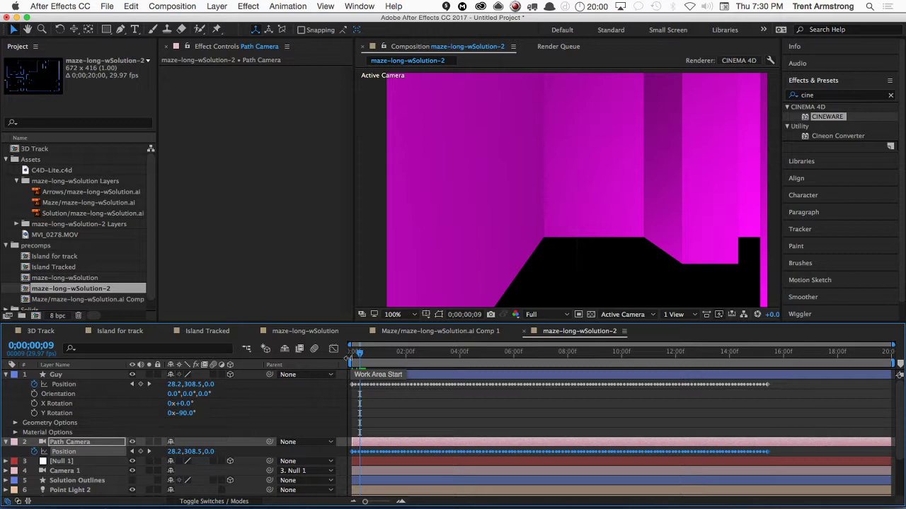
{"action": "key", "text": "space"}
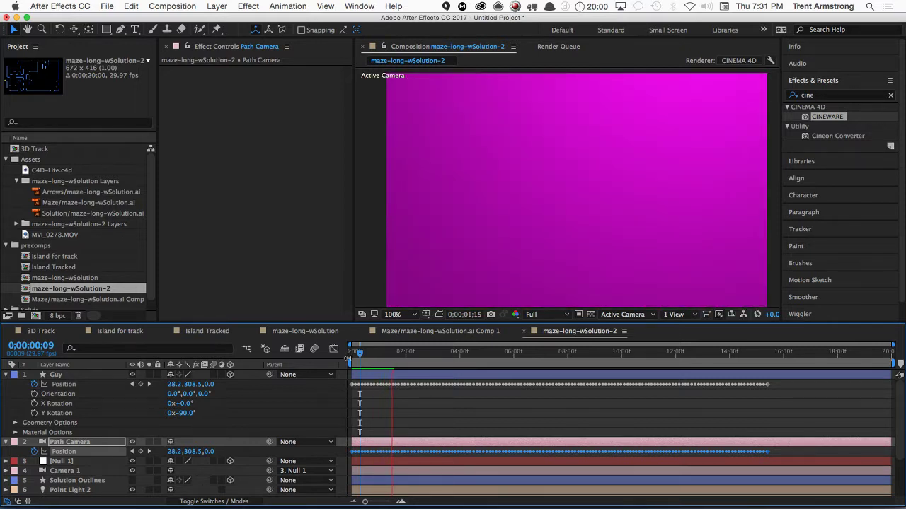
{"action": "left_click_drag", "start_coordinate": [380, 359], "coordinate": [362, 362]}
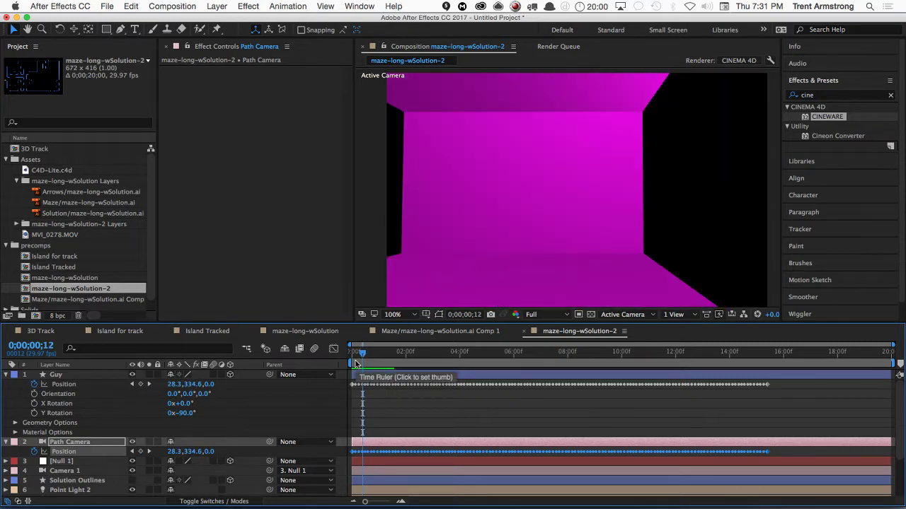
{"action": "key", "text": "Page_Up"}
{"action": "key", "text": "Page_Down"}
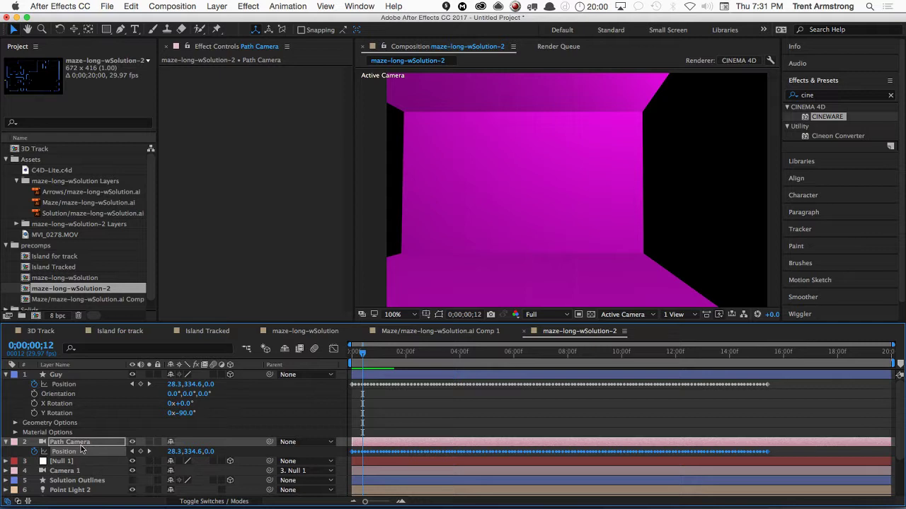
{"action": "key", "text": "shift+r"}
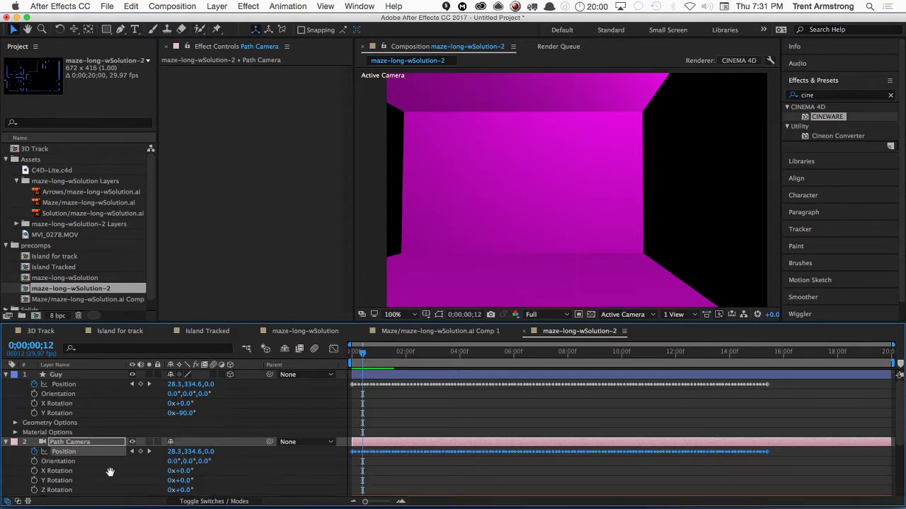
- Reset the Path Camera's Z Rotation and add a Z Rotation keyframe one frame back
{"action": "scroll", "coordinate": [42, 429], "scroll_direction": "down", "scroll_amount": 3}
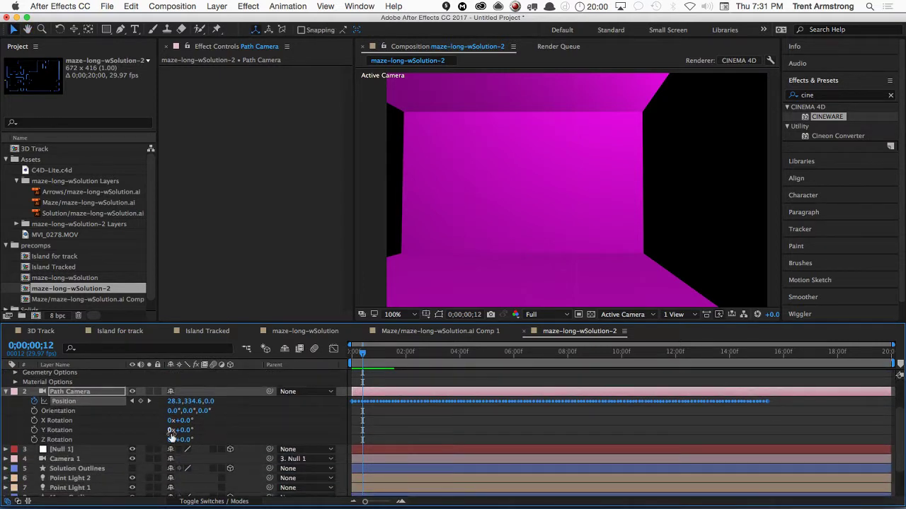
{"action": "left_click_drag", "start_coordinate": [178, 430], "coordinate": [203, 428]}
{"action": "key", "text": "super+z"}
{"action": "key", "text": "super+z"}
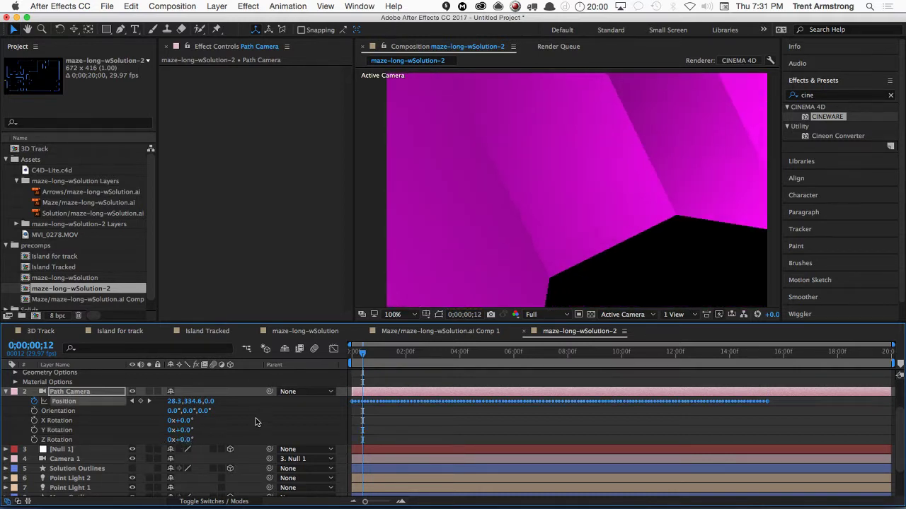
{"action": "left_click", "coordinate": [34, 439]}
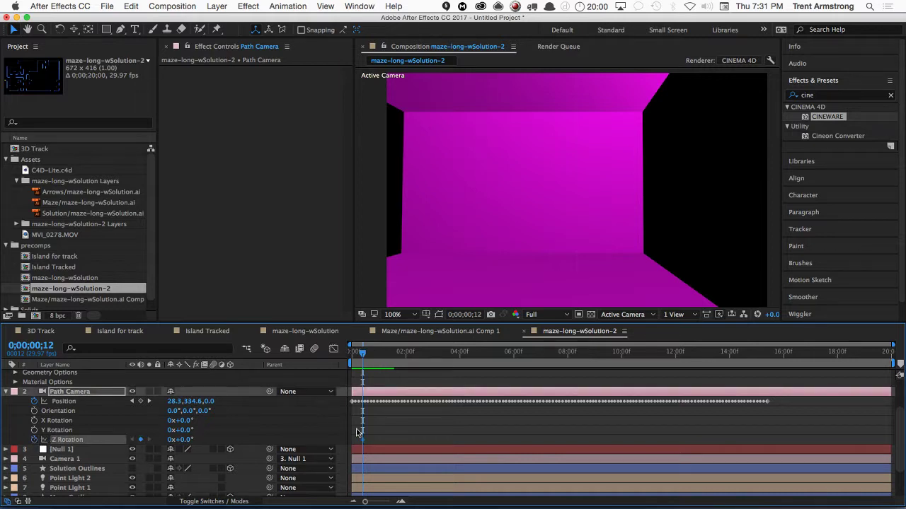
{"action": "left_click", "coordinate": [361, 353]}
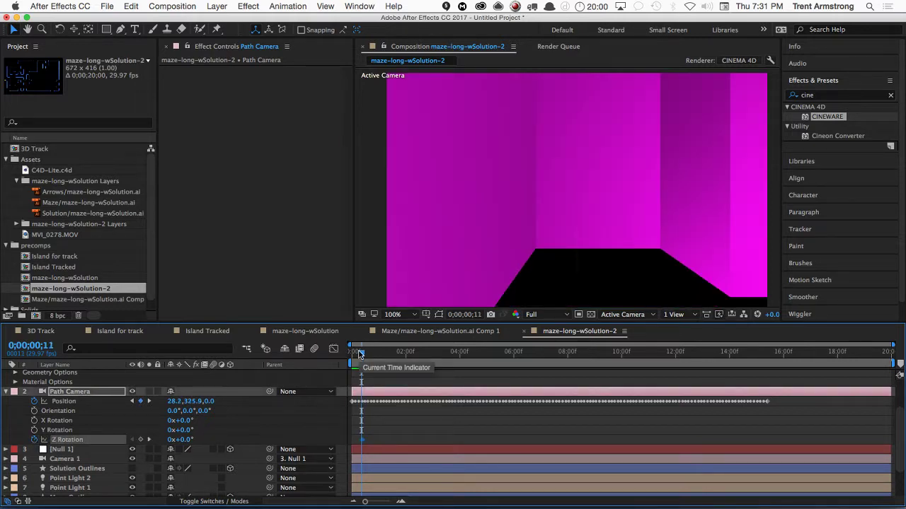
{"action": "left_click", "coordinate": [141, 439]}
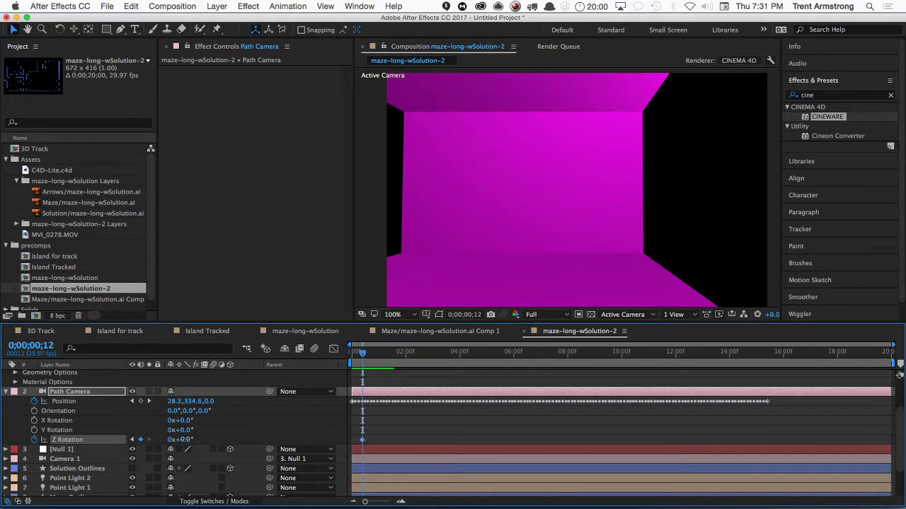
{"action": "key", "text": "Page_Down"}
- On the next frame, set the Path Camera's Z Rotation to exactly -90°
{"action": "left_click_drag", "start_coordinate": [183, 440], "coordinate": [139, 440]}
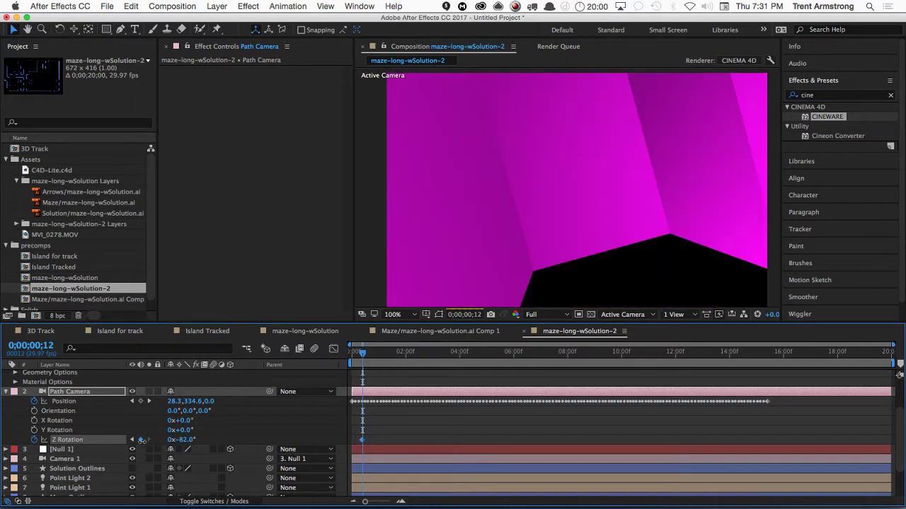
{"action": "left_click", "coordinate": [184, 439]}
{"action": "type", "text": "-90"}
{"action": "key", "text": "Return"}
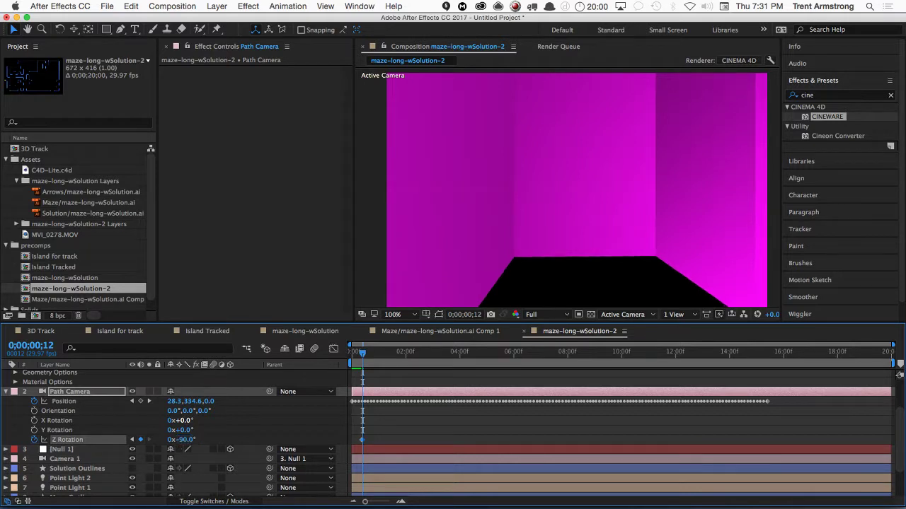
- Preview the camera move, then go to frame 25 and reveal the Camera Options
{"action": "key", "text": "space"}
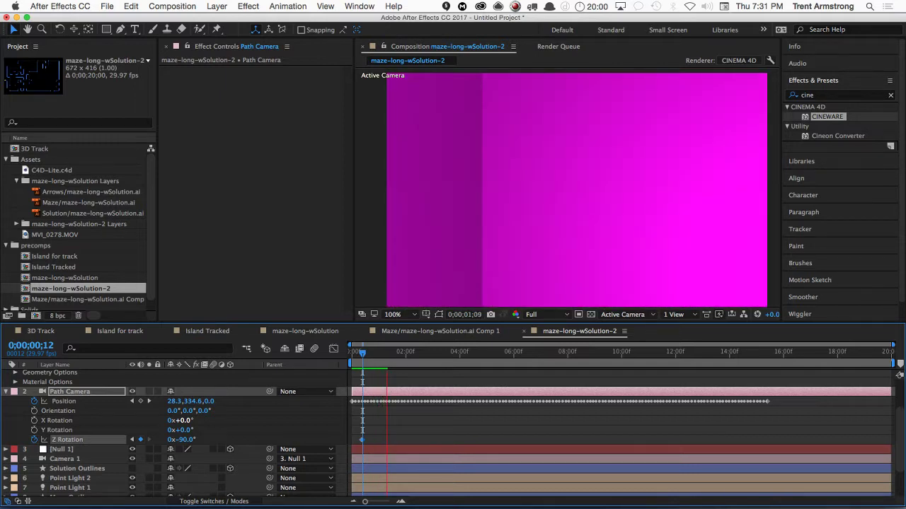
{"action": "key", "text": "space"}
{"action": "left_click", "coordinate": [373, 354]}
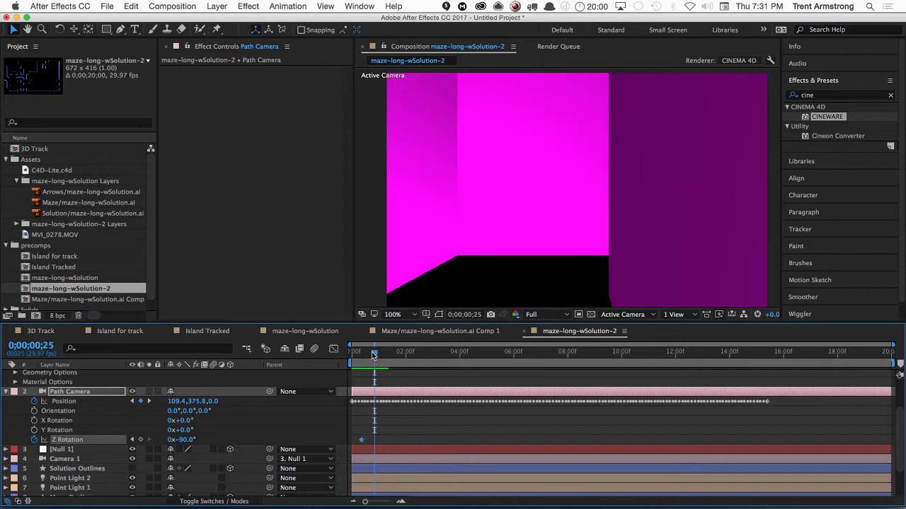
{"action": "key", "text": "a"}
{"action": "key", "text": "a"}
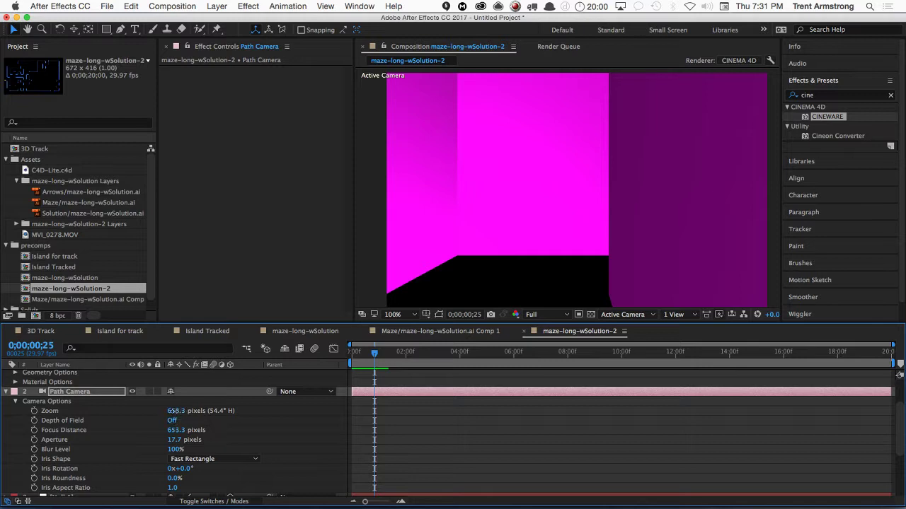
- Lower the camera Zoom to 236.3 pixels and preview the wider corridor view
{"action": "left_click_drag", "start_coordinate": [174, 411], "coordinate": [146, 417]}
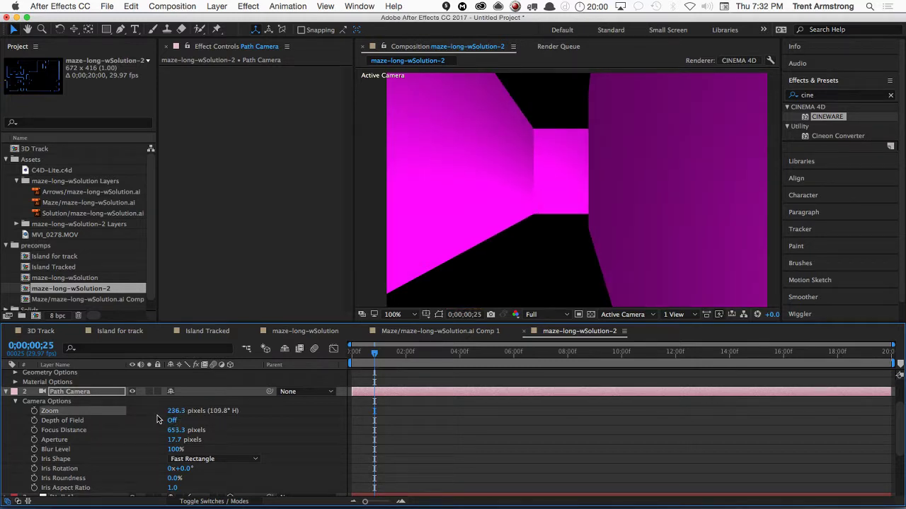
{"action": "left_click", "coordinate": [157, 419]}
{"action": "key", "text": "space"}
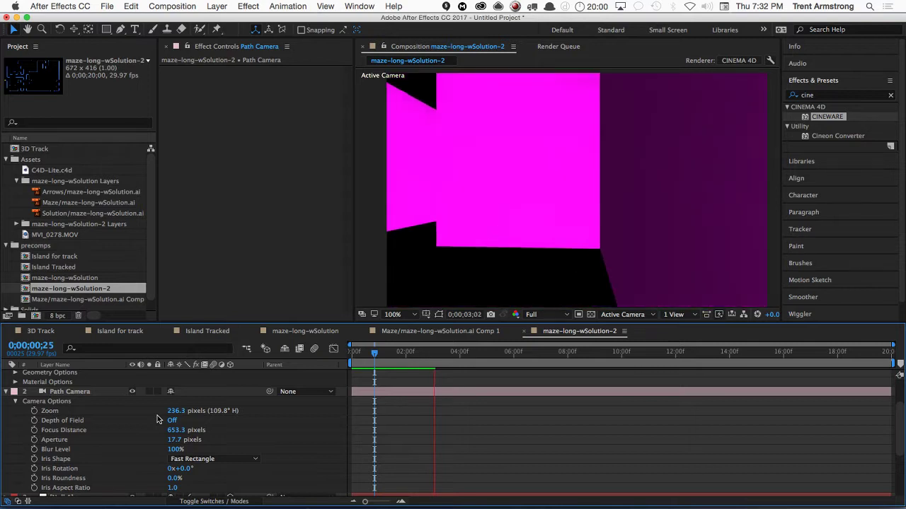
{"action": "key", "text": "space"}
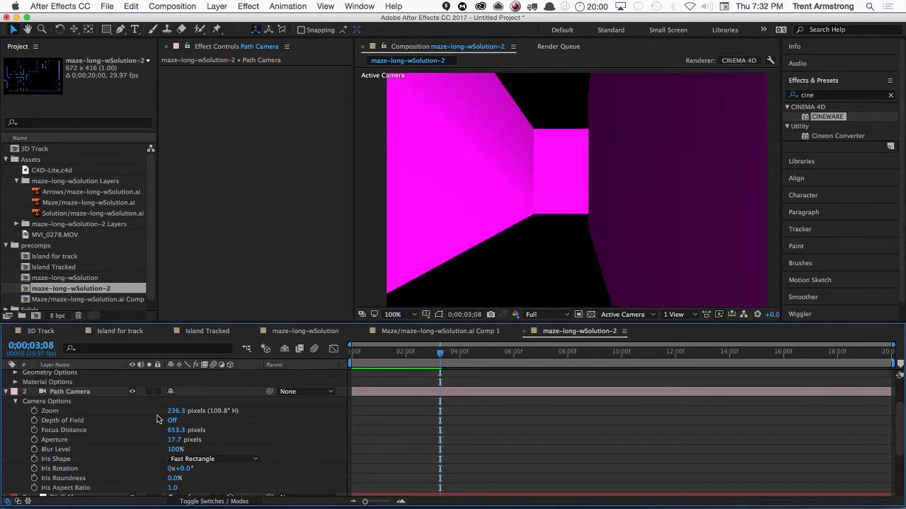
{"action": "key", "text": "space"}
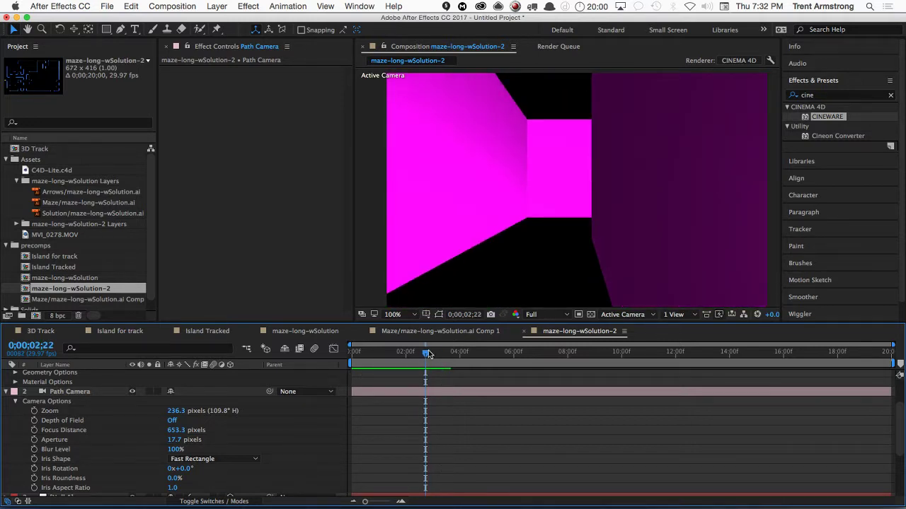
- Scrub the playhead back near the start and through later frames of the camera move
{"action": "left_click_drag", "start_coordinate": [428, 353], "coordinate": [369, 363]}
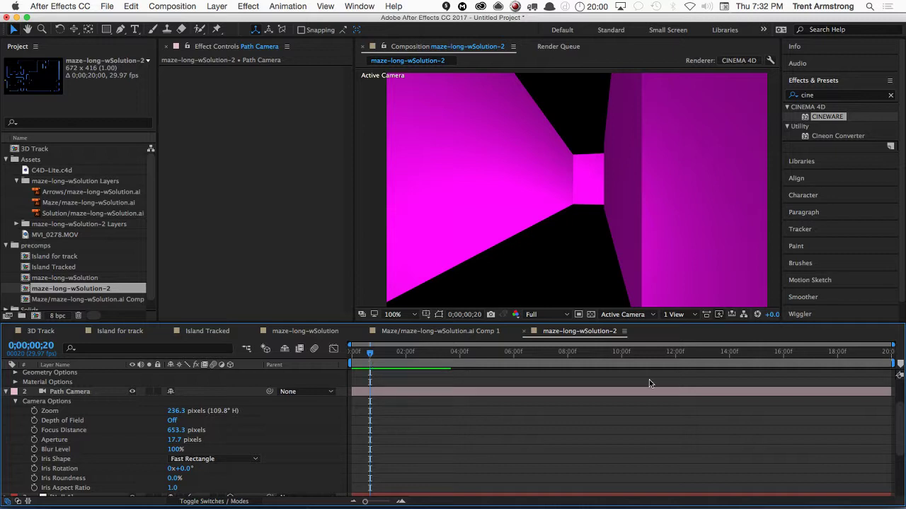
{"action": "key", "text": "super+Tab"}
{"action": "key", "text": "Tab"}
{"action": "key", "text": "shift+Tab"}
{"action": "key", "text": "shift+Tab"}
{"action": "key", "text": "shift+Tab"}
{"action": "left_click_drag", "start_coordinate": [380, 358], "coordinate": [352, 353]}
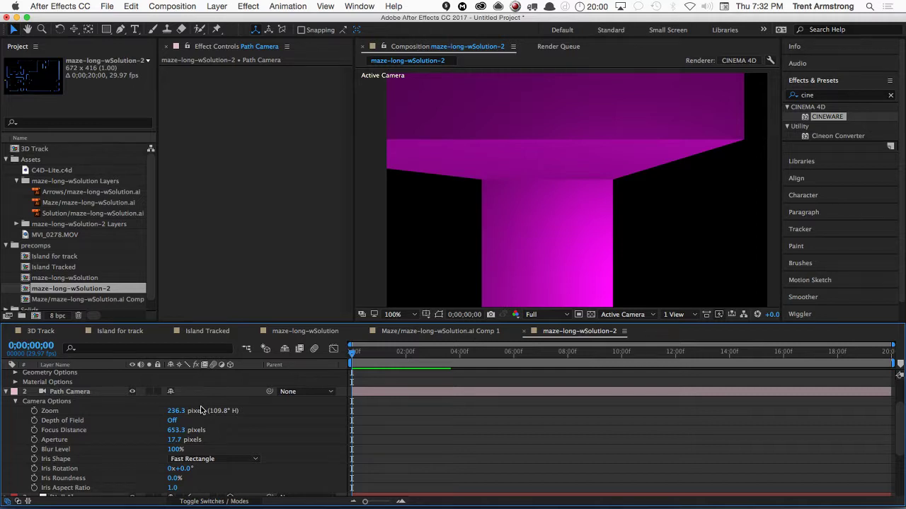
- Collapse and hide the Path Camera to view the whole maze, and select Guy
{"action": "left_click", "coordinate": [6, 391]}
{"action": "left_click", "coordinate": [131, 396]}
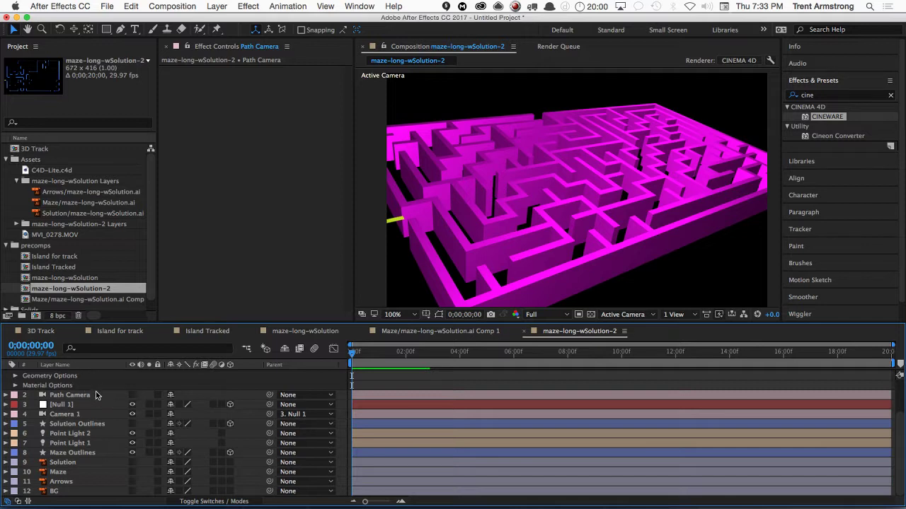
{"action": "scroll", "coordinate": [96, 396], "scroll_direction": "up", "scroll_amount": 5}
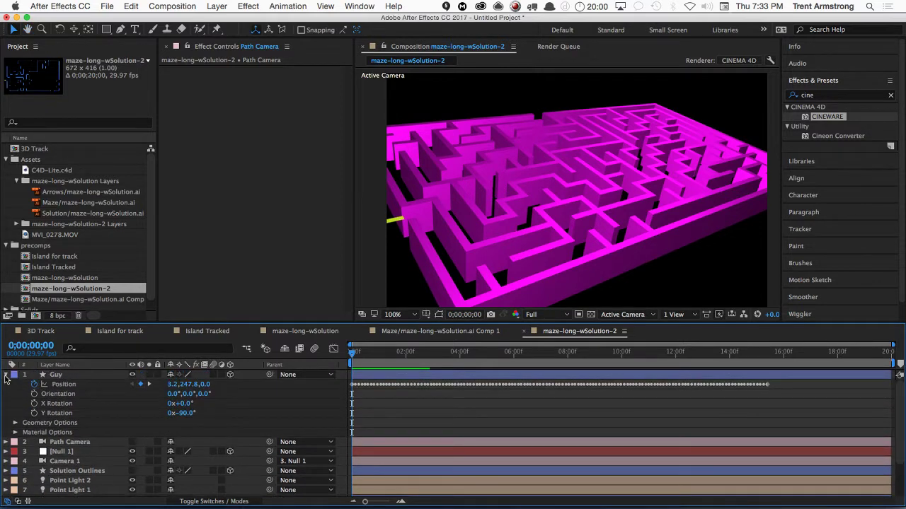
{"action": "left_click", "coordinate": [59, 376]}
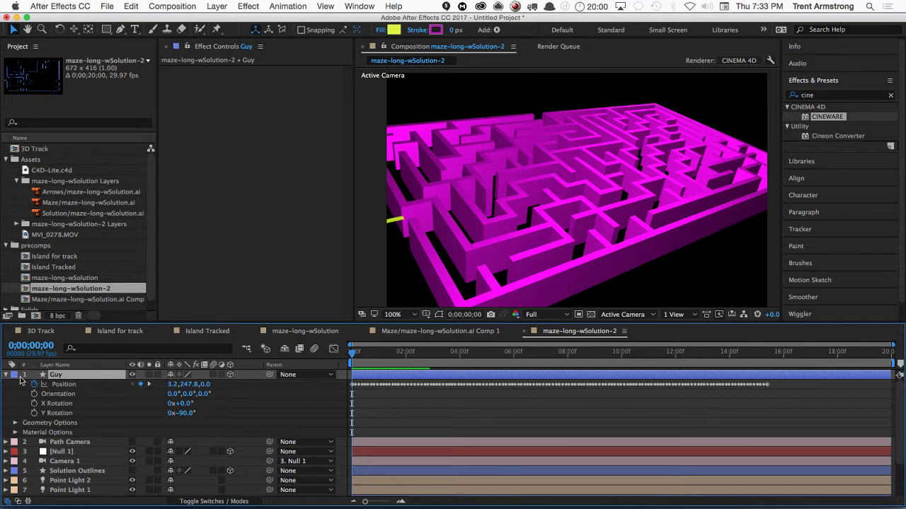
{"action": "key", "text": "u"}
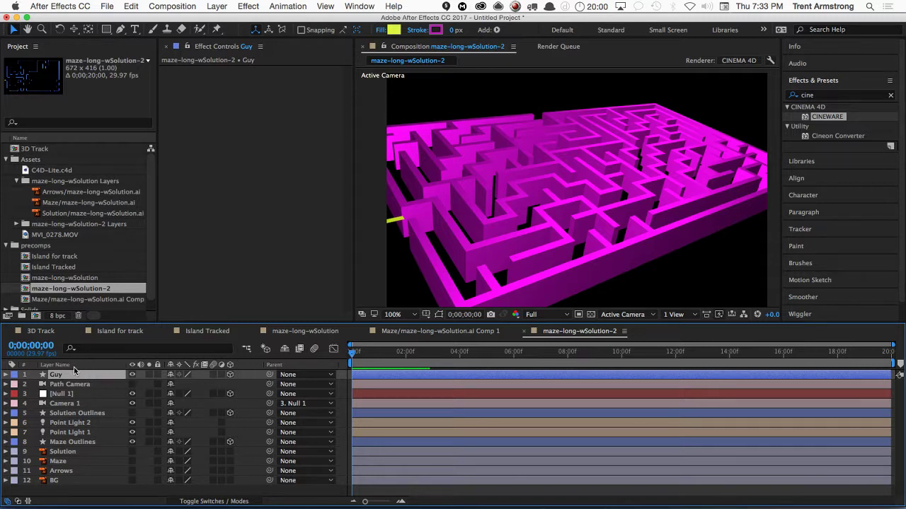
- Show Position for Path Camera and Guy, and select all the camera's Position keyframes
{"action": "left_click", "coordinate": [68, 385]}
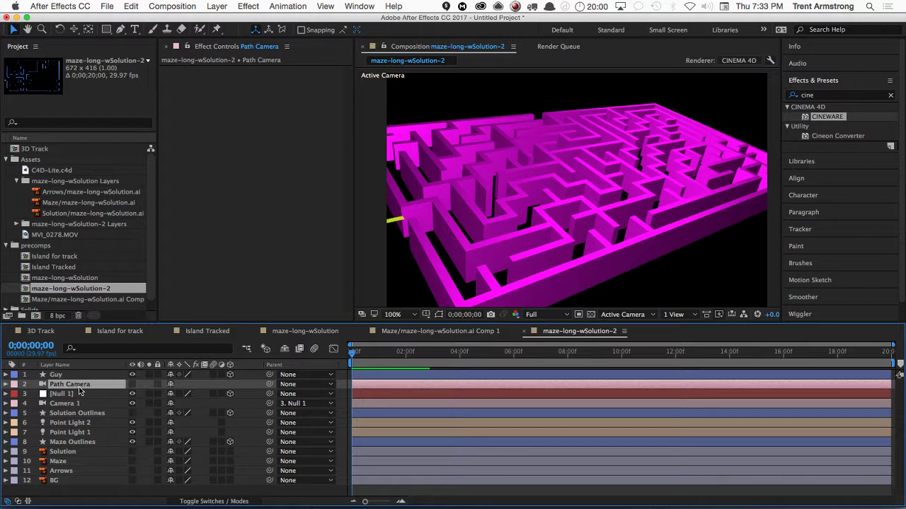
{"action": "key", "text": "p"}
{"action": "left_click", "coordinate": [60, 375], "text": "shift"}
{"action": "key", "text": "p"}
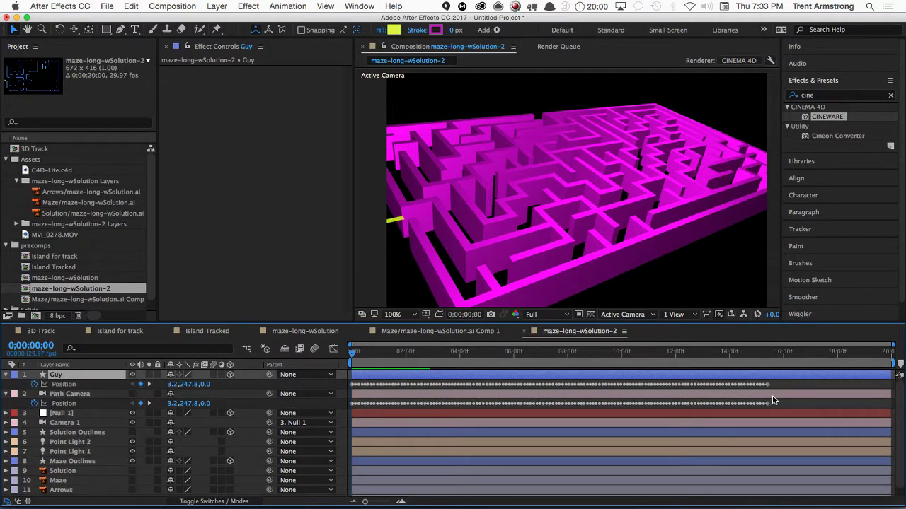
{"action": "left_click_drag", "start_coordinate": [774, 400], "coordinate": [347, 413]}
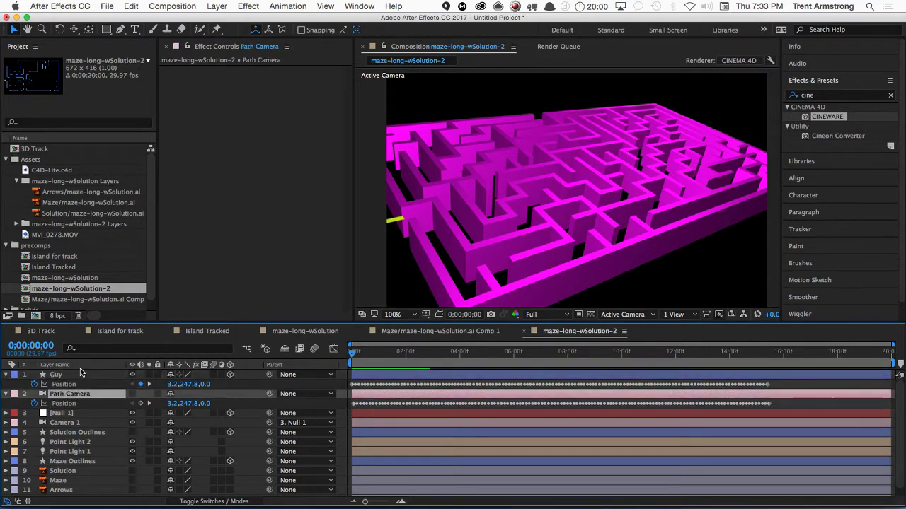
- Set the Path Camera's auto-orientation to Orient Towards Point of Interest
{"action": "key", "text": "super+alt+o"}
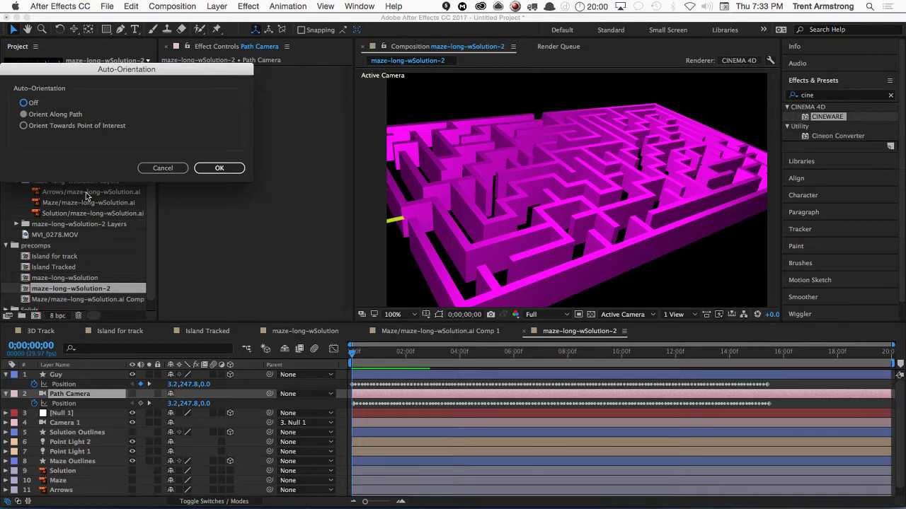
{"action": "left_click", "coordinate": [47, 126]}
{"action": "left_click", "coordinate": [219, 168]}
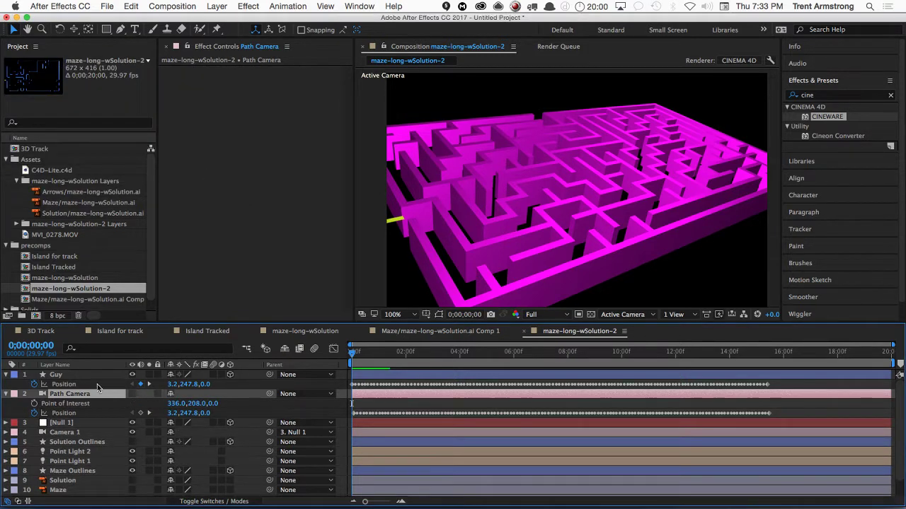
- Link Point of Interest by expression to Guy's Position, then show rotation properties
{"action": "left_click", "coordinate": [33, 404], "text": "alt"}
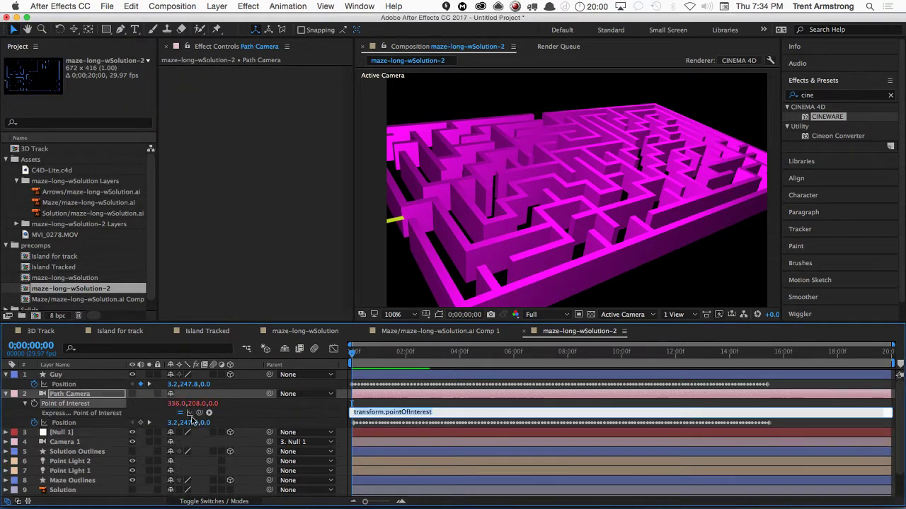
{"action": "left_click_drag", "start_coordinate": [199, 412], "coordinate": [80, 384]}
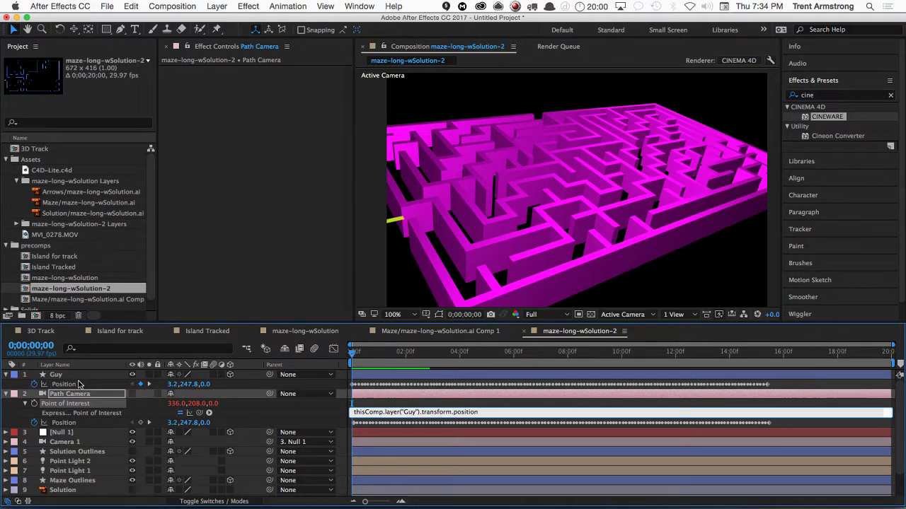
{"action": "key", "text": "KP_Enter"}
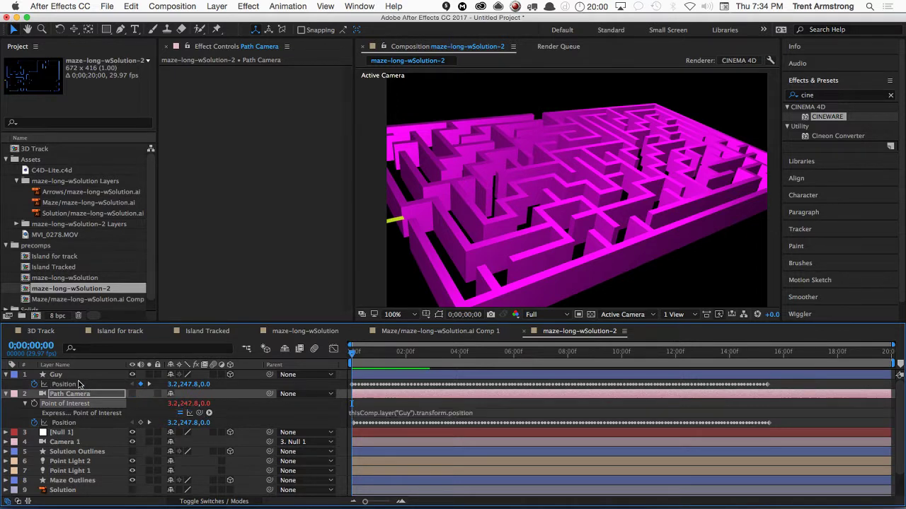
{"action": "left_click", "coordinate": [24, 404]}
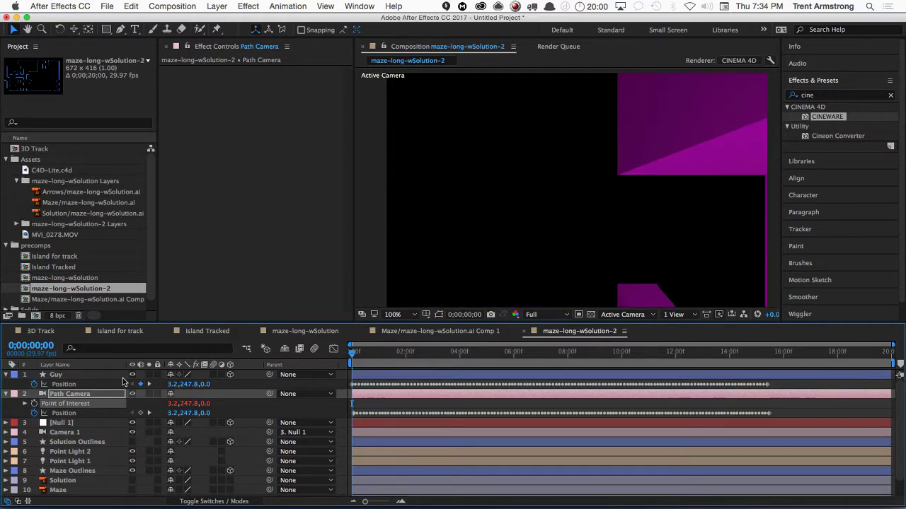
{"action": "key", "text": "r"}
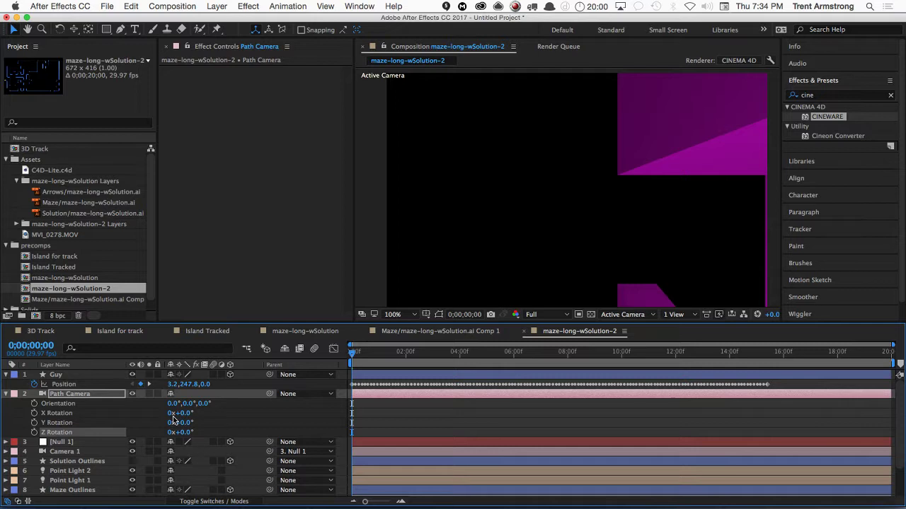
- Preview the camera, re-enter its Z Rotation as -90°, and preview again
{"action": "key", "text": "space"}
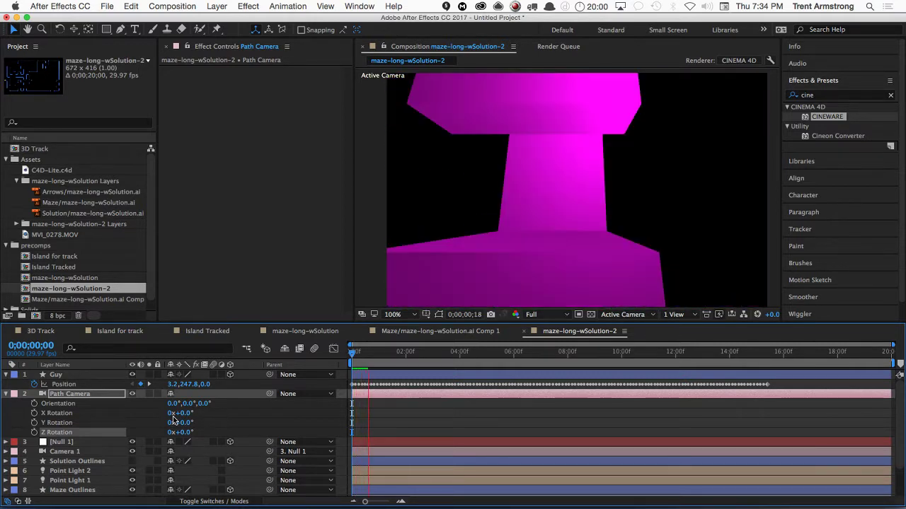
{"action": "key", "text": "space"}
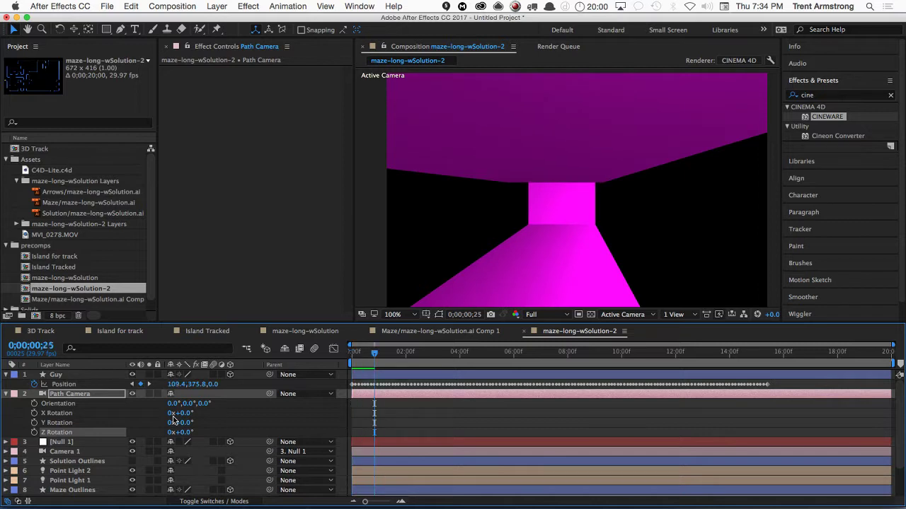
{"action": "left_click", "coordinate": [185, 432]}
{"action": "type", "text": "-90"}
{"action": "key", "text": "Return"}
{"action": "key", "text": "space"}
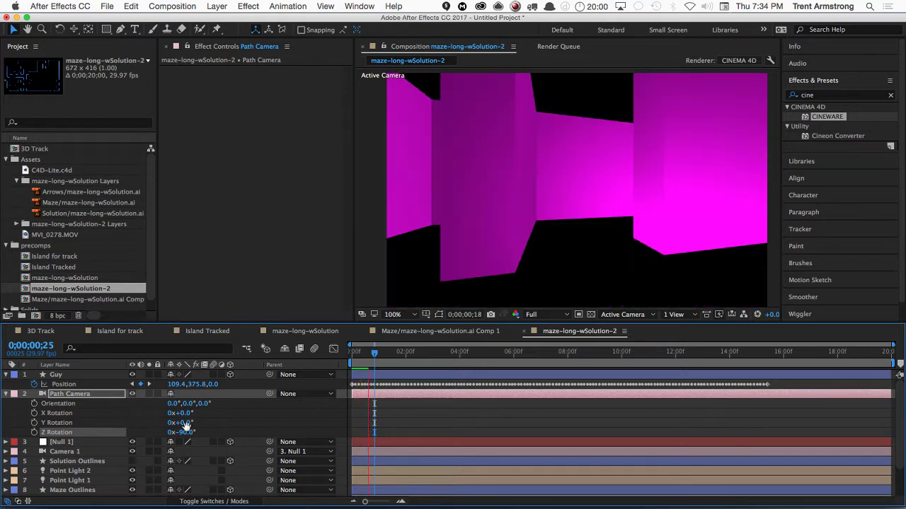
{"action": "key", "text": "space"}
- Select all the Path Camera's Position keyframes and nudge them so it reads 28.2, 265.2, 0.0
{"action": "left_click_drag", "start_coordinate": [370, 360], "coordinate": [359, 358]}
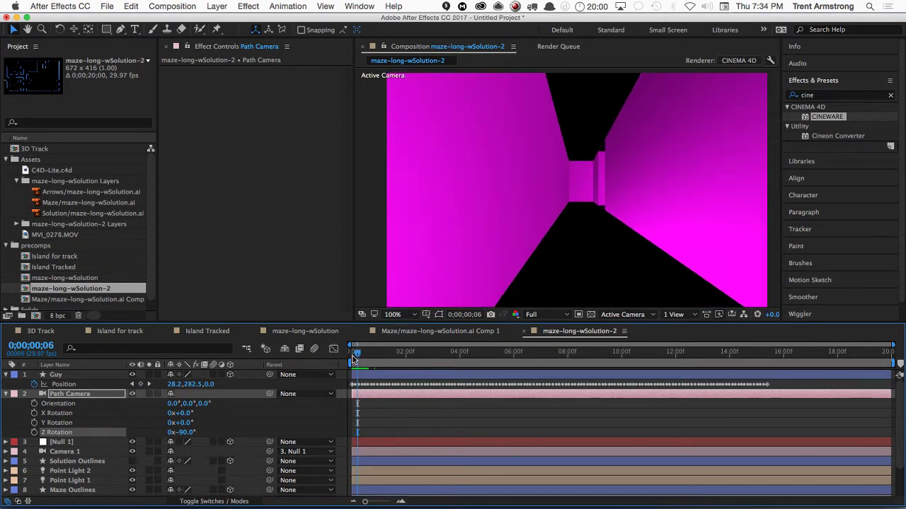
{"action": "key", "text": "Page_Down"}
{"action": "key", "text": "Page_Down"}
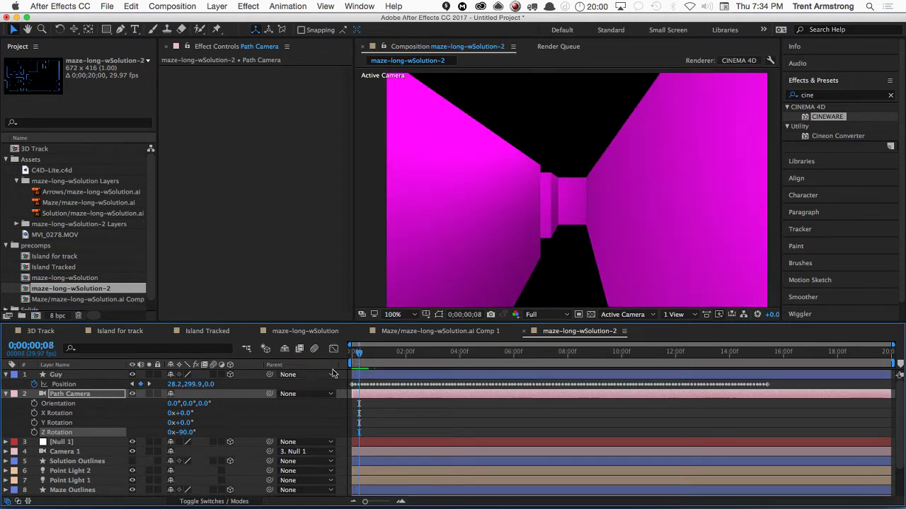
{"action": "left_click_drag", "start_coordinate": [771, 388], "coordinate": [373, 403]}
{"action": "left_click", "coordinate": [62, 394]}
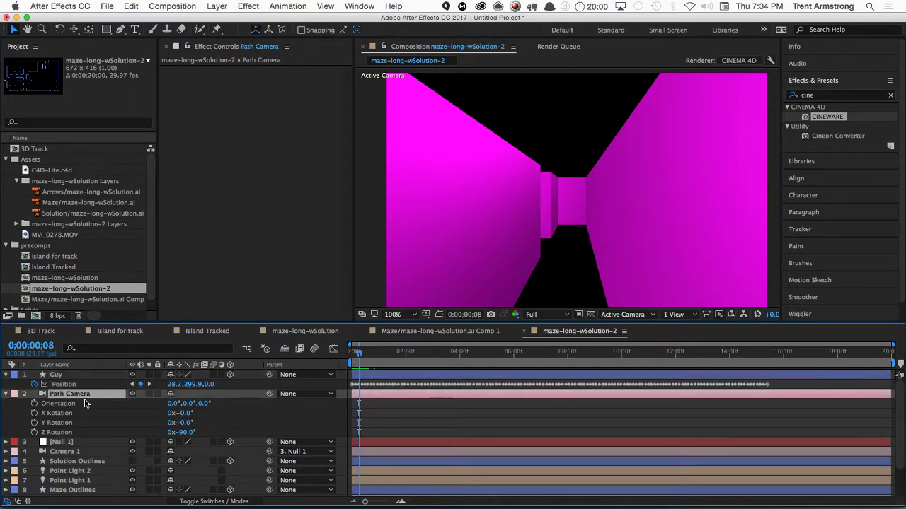
{"action": "key", "text": "p"}
{"action": "left_click_drag", "start_coordinate": [780, 395], "coordinate": [348, 408]}
{"action": "key", "text": "shift+Up"}
{"action": "key", "text": "shift+Up"}
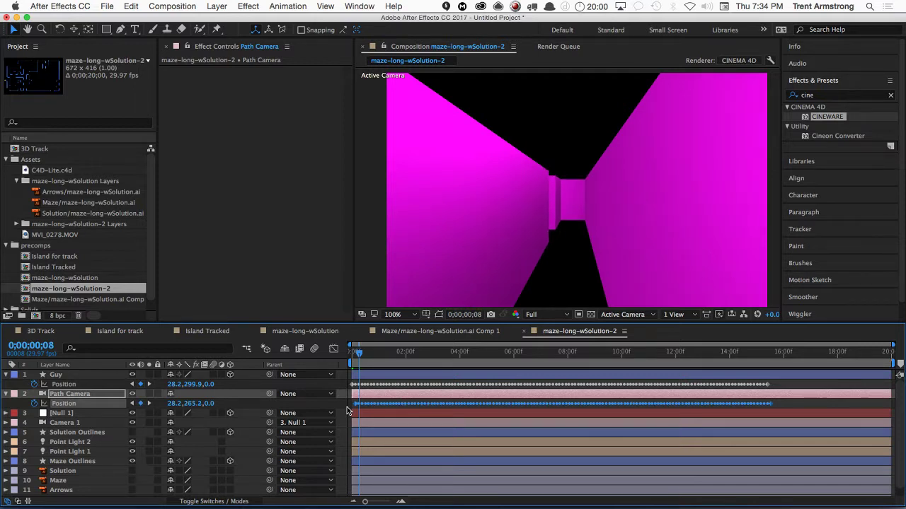
- Preview the camera through the maze, show its rotations, and try then undo a 13° Y rotation
{"action": "key", "text": "space"}
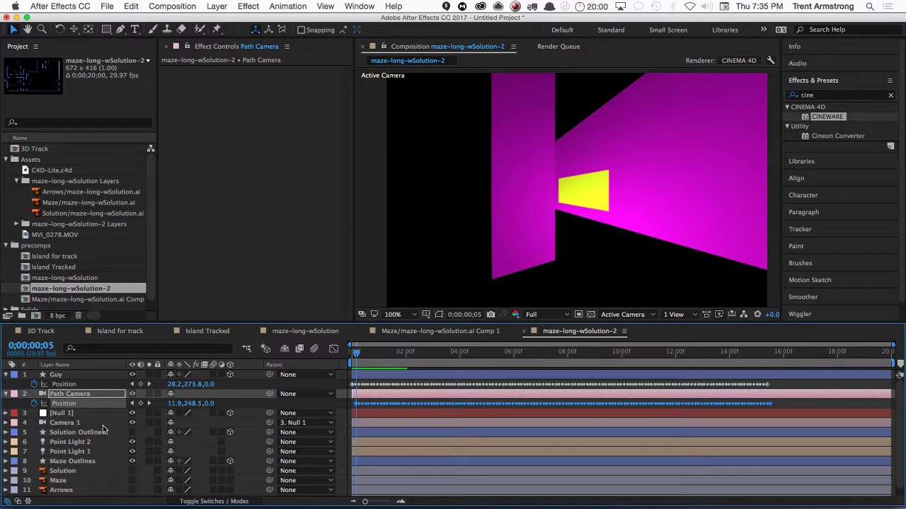
{"action": "left_click", "coordinate": [73, 395]}
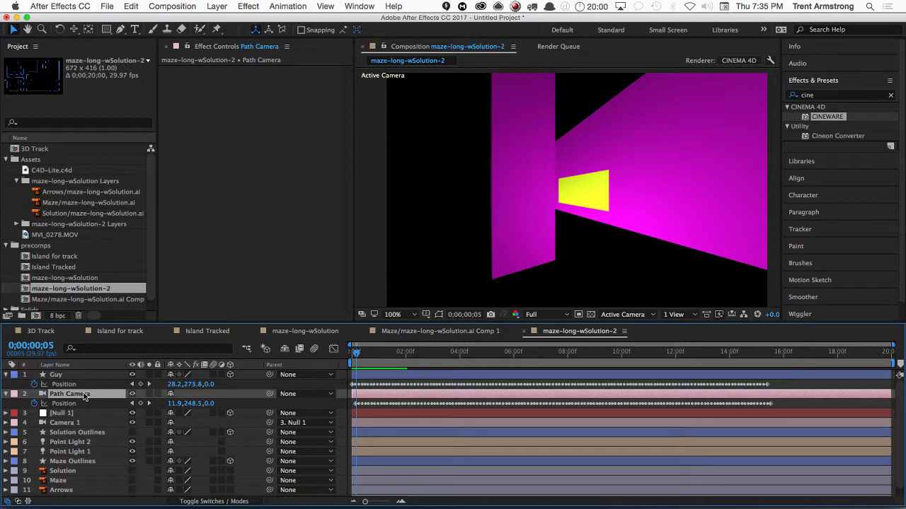
{"action": "key", "text": "r"}
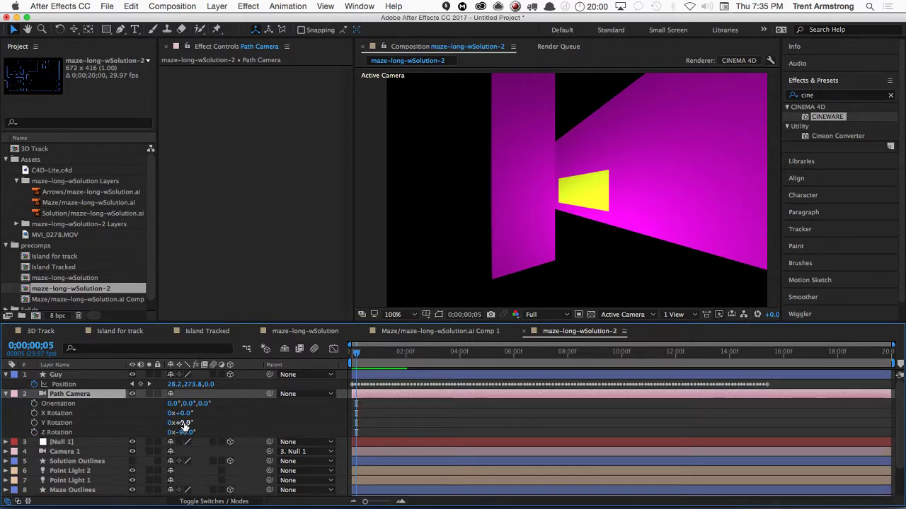
{"action": "mouse_move", "coordinate": [184, 424]}
{"action": "left_mouse_down"}
{"action": "mouse_move", "coordinate": [185, 413]}
{"action": "mouse_move", "coordinate": [193, 416]}
{"action": "left_mouse_up"}
{"action": "key", "text": "super+z"}
- Add an X Rotation expression, browsing the function menu but leaving plain transform.xRotation
{"action": "left_click", "coordinate": [34, 414], "text": "alt"}
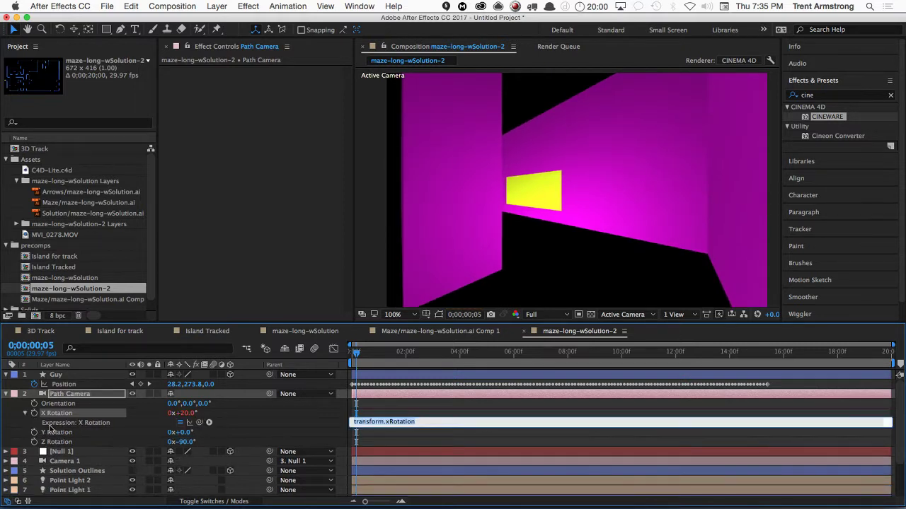
{"action": "left_click", "coordinate": [208, 423]}
{"action": "mouse_move", "coordinate": [264, 421]}
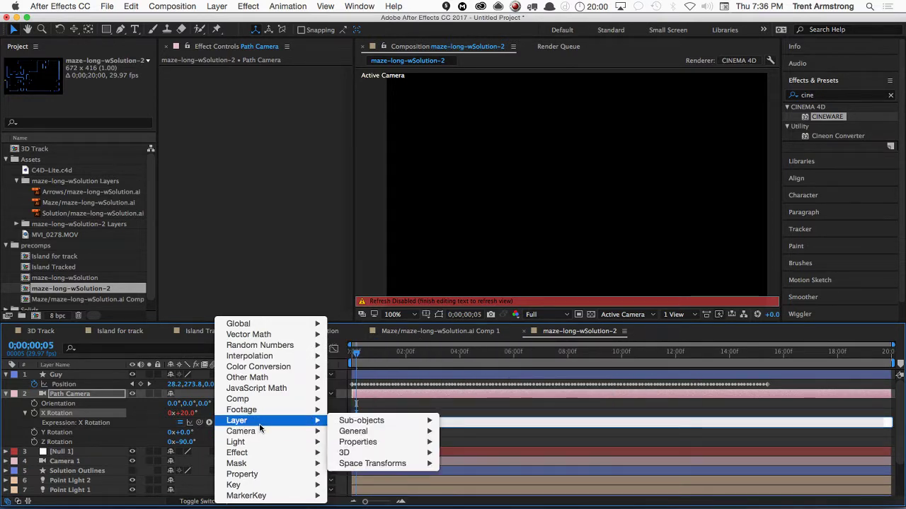
{"action": "mouse_move", "coordinate": [253, 338]}
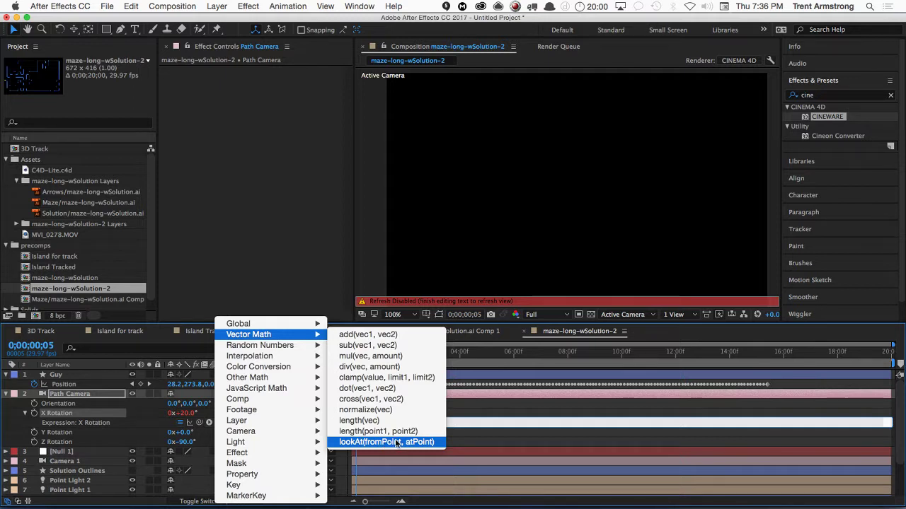
{"action": "key", "text": "Escape"}
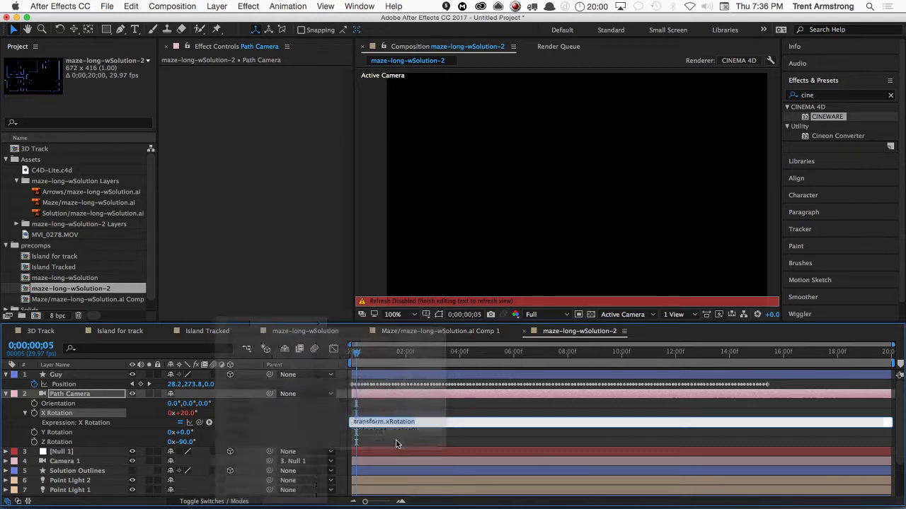
{"action": "left_click", "coordinate": [83, 393]}
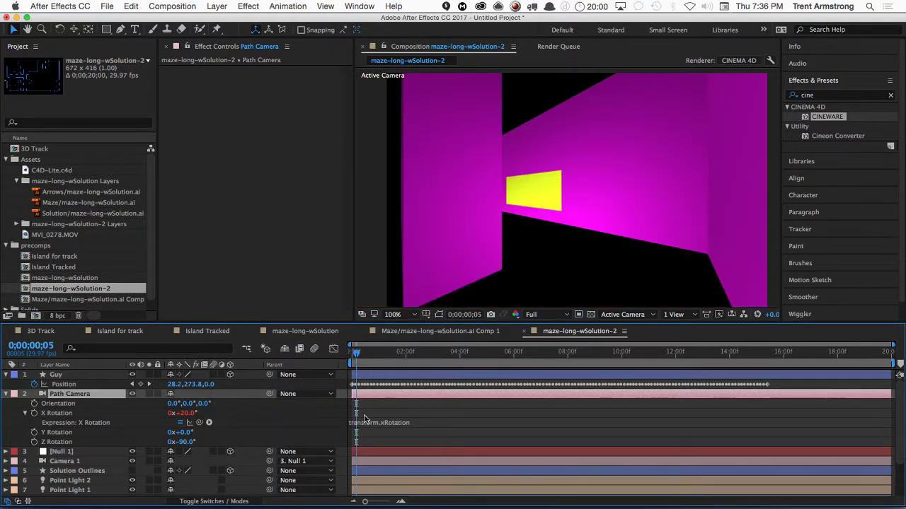
- Step forward a few frames and select all of Guy's Position keyframes
{"action": "key", "text": "Page_Down"}
{"action": "key", "text": "Page_Down"}
{"action": "key", "text": "Page_Down"}
{"action": "key", "text": "Page_Down"}
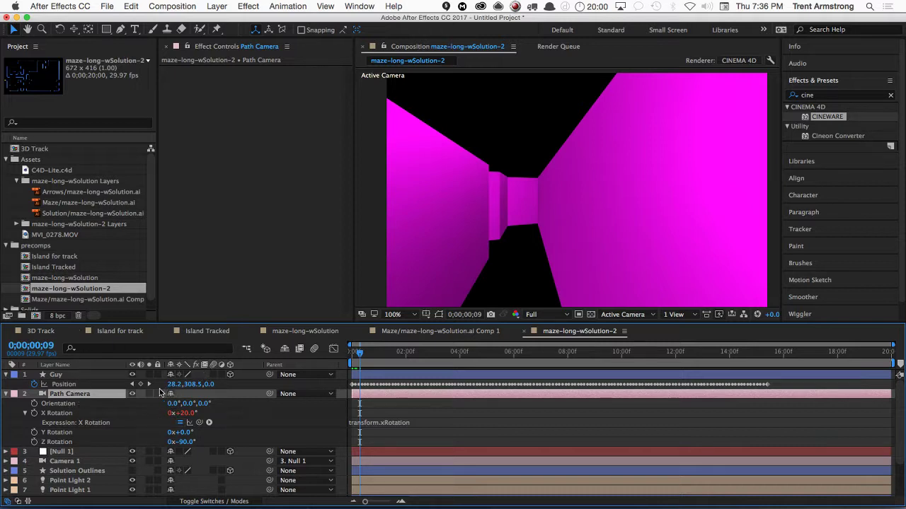
{"action": "left_click", "coordinate": [61, 375]}
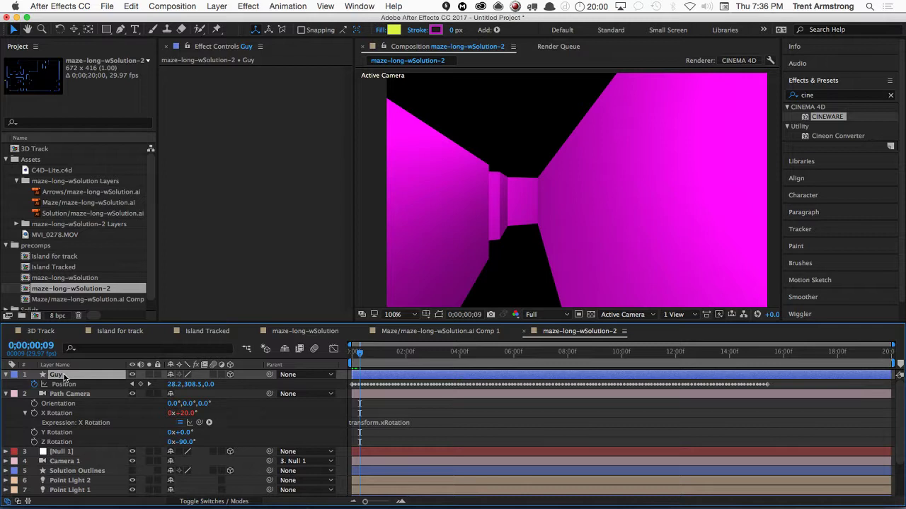
{"action": "left_click", "coordinate": [63, 384]}
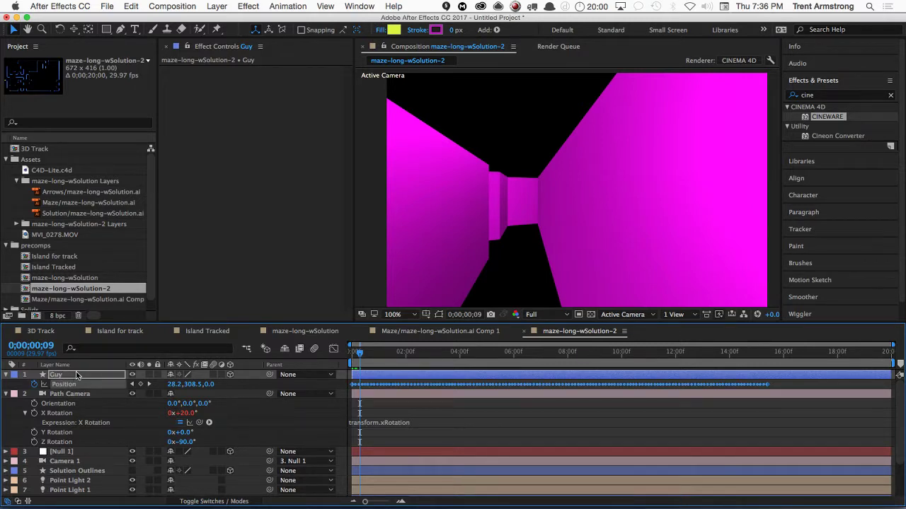
- From the first frame, offset all Guy's Position keyframes, lowering Y from 179.8 to 155.8
{"action": "key", "text": "Home"}
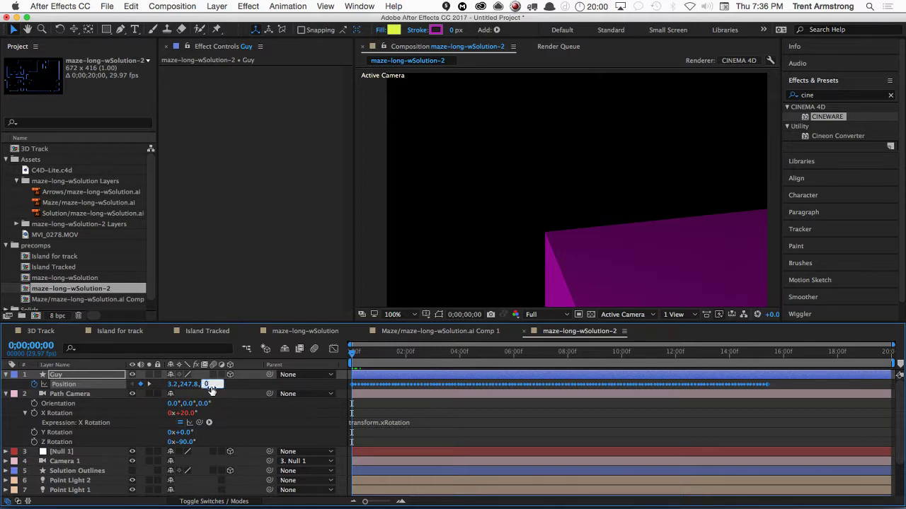
{"action": "left_click", "coordinate": [234, 389]}
{"action": "left_click", "coordinate": [67, 385]}
{"action": "left_click_drag", "start_coordinate": [187, 385], "coordinate": [199, 384]}
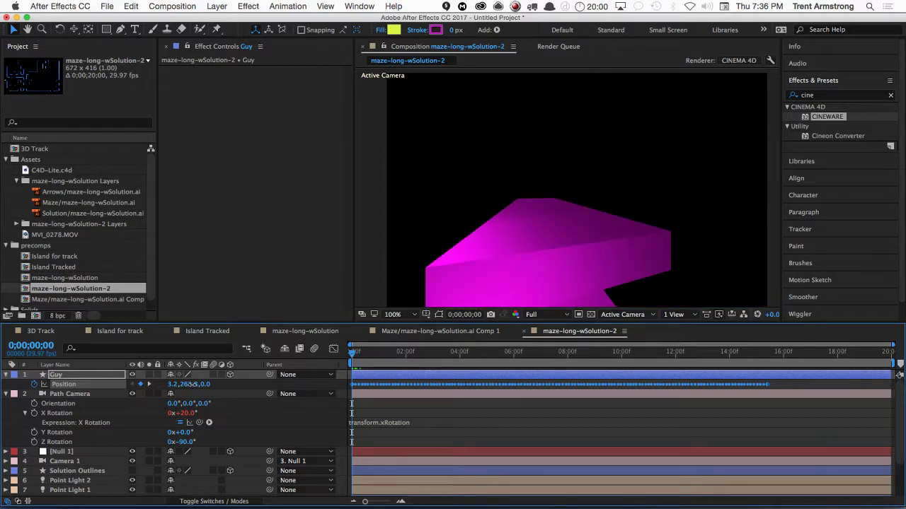
{"action": "mouse_move", "coordinate": [352, 354]}
{"action": "left_mouse_down"}
{"action": "mouse_move", "coordinate": [365, 359]}
{"action": "mouse_move", "coordinate": [357, 357]}
{"action": "mouse_move", "coordinate": [363, 351]}
{"action": "left_mouse_up"}
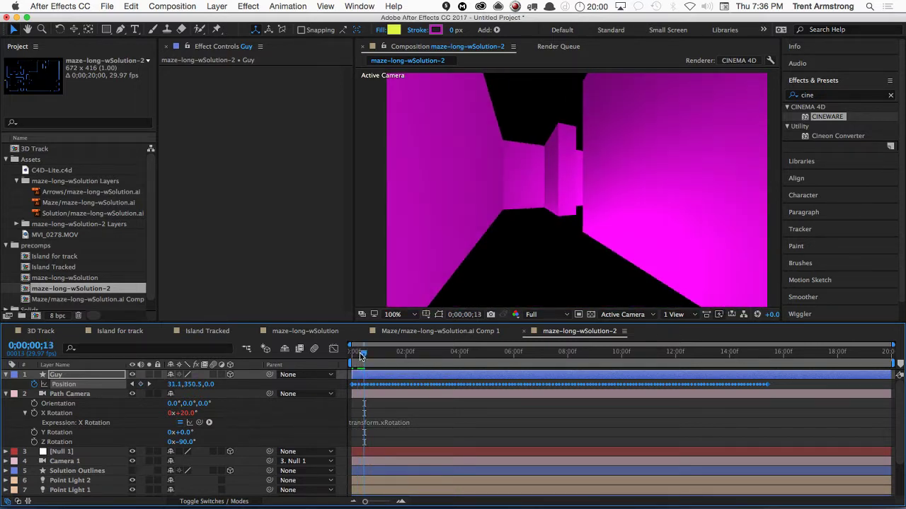
{"action": "key", "text": "Page_Up"}
{"action": "key", "text": "Page_Up"}
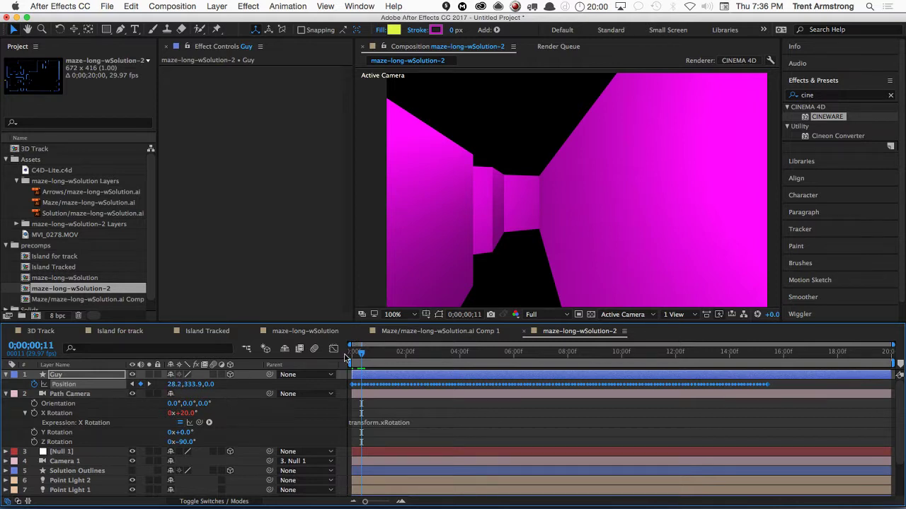
{"action": "left_click", "coordinate": [355, 354]}
{"action": "left_click_drag", "start_coordinate": [355, 353], "coordinate": [351, 354]}
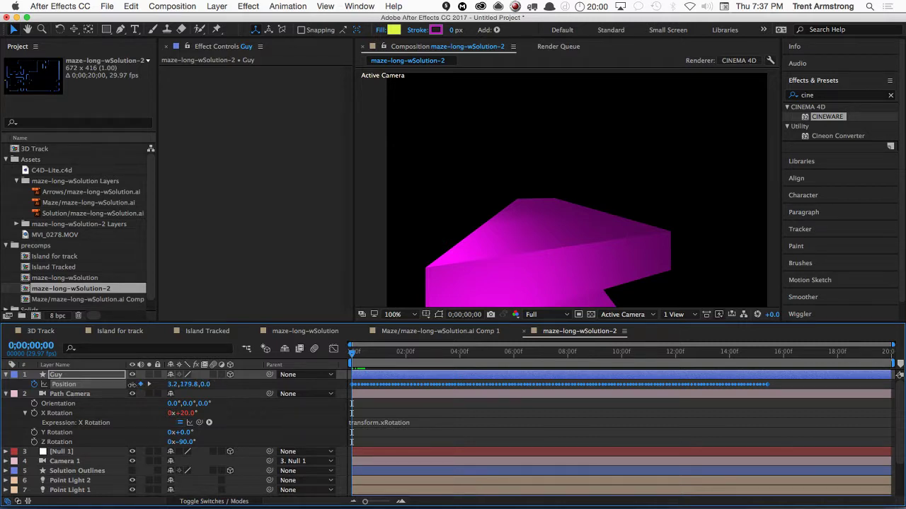
{"action": "left_click_drag", "start_coordinate": [132, 384], "coordinate": [118, 387]}
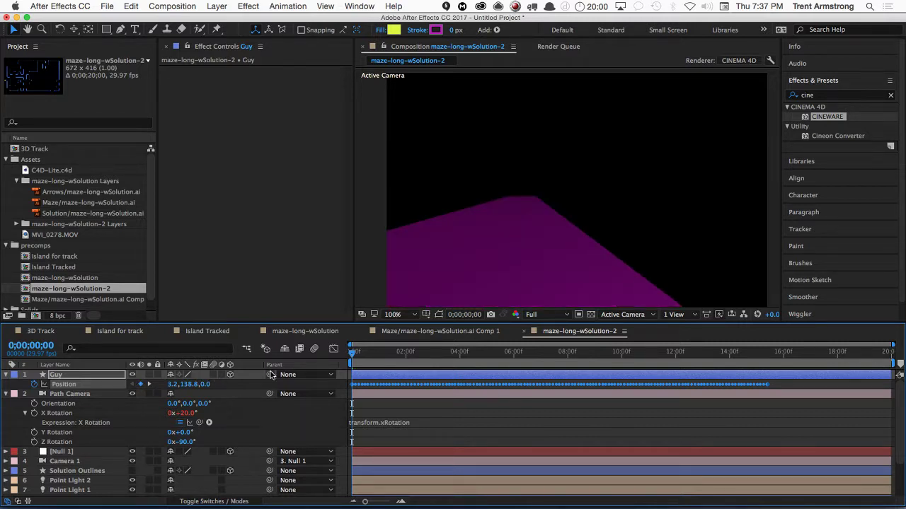
- Preview the animation, stopping around frame 18, then move to frame 29
{"action": "key", "text": "space"}
{"action": "scroll", "coordinate": [271, 375], "scroll_direction": "down", "scroll_amount": 3}
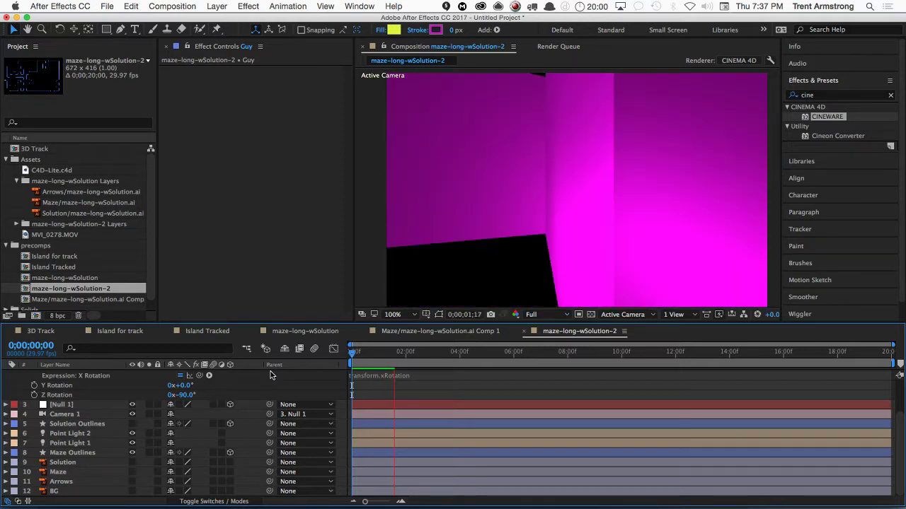
{"action": "left_click", "coordinate": [368, 354]}
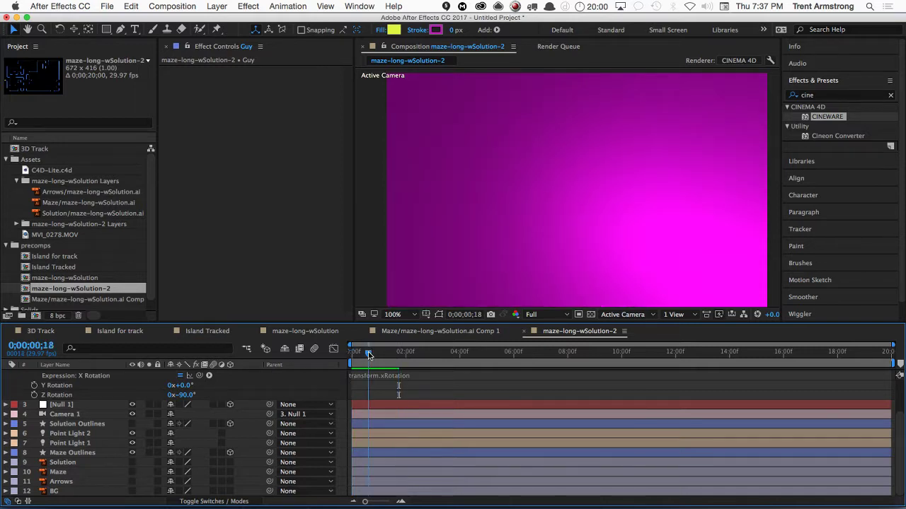
{"action": "left_click_drag", "start_coordinate": [368, 354], "coordinate": [377, 353]}
- Fold away the Path Camera's and Guy's layer properties
{"action": "left_click", "coordinate": [109, 387]}
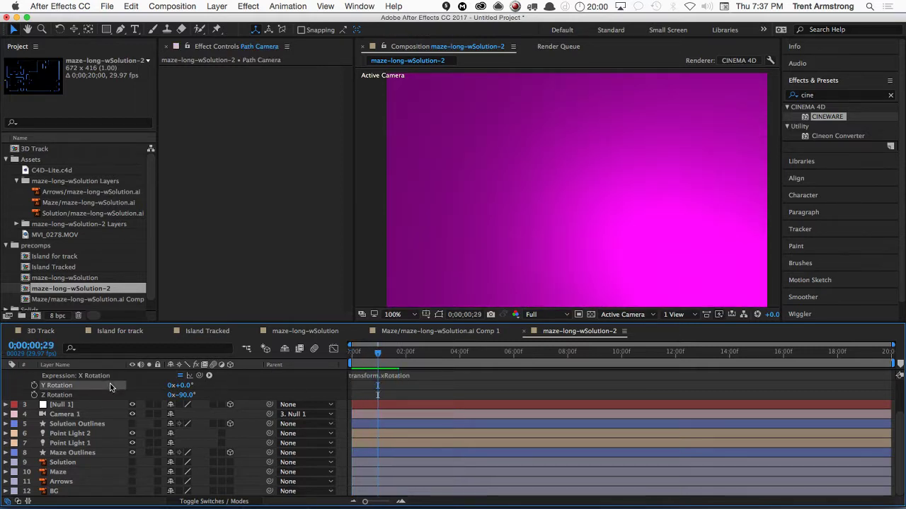
{"action": "key", "text": "p"}
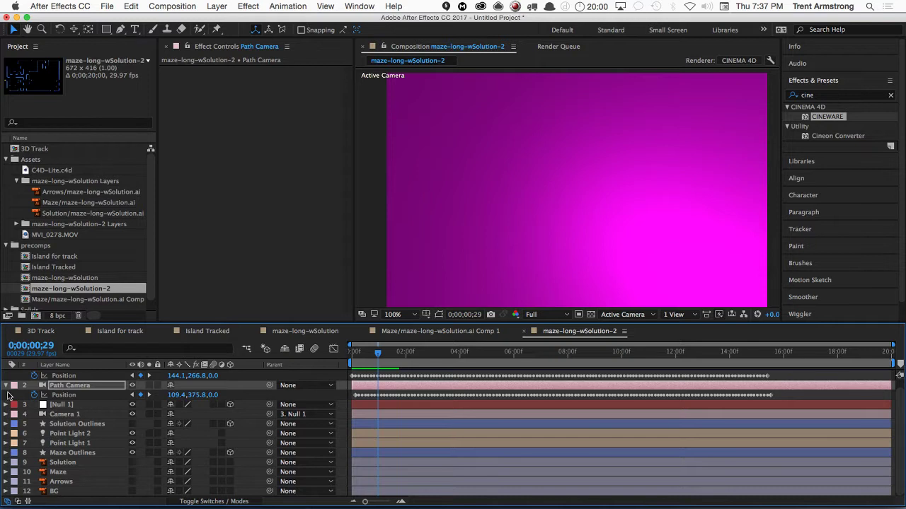
{"action": "key", "text": "p"}
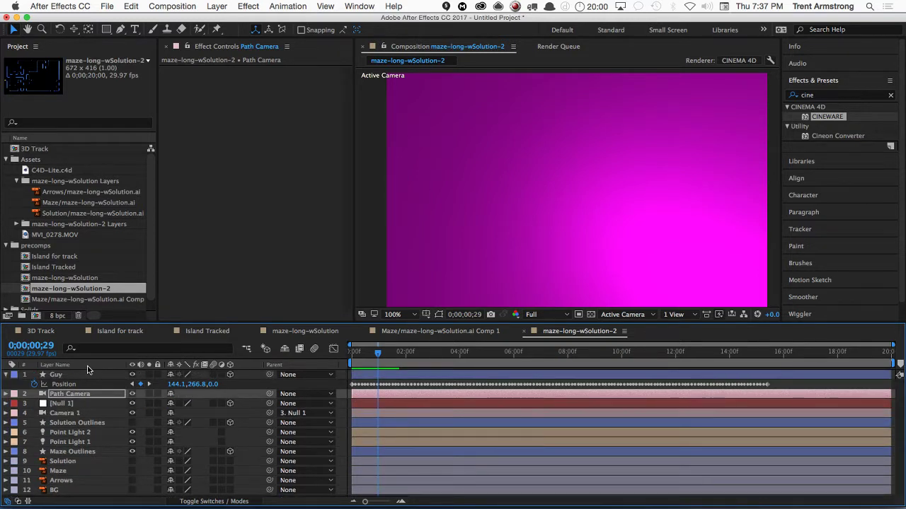
{"action": "left_click", "coordinate": [88, 370]}
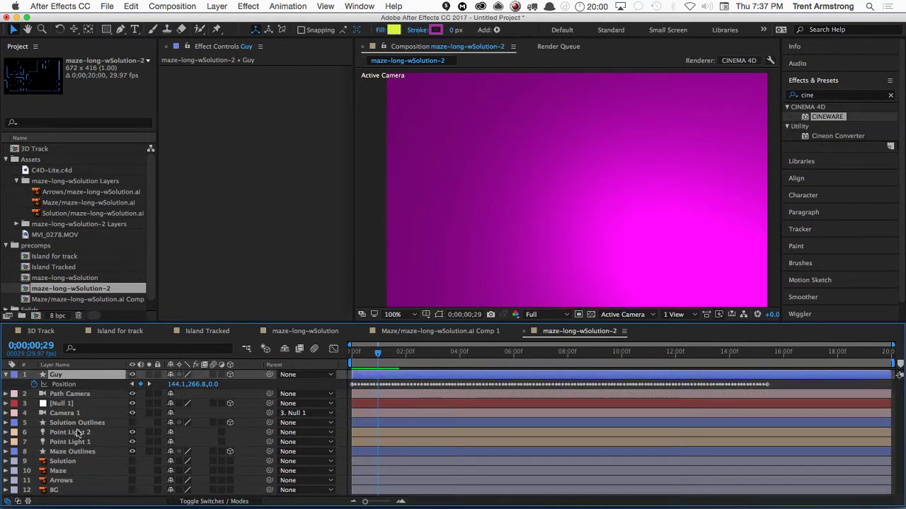
{"action": "left_click", "coordinate": [6, 375]}
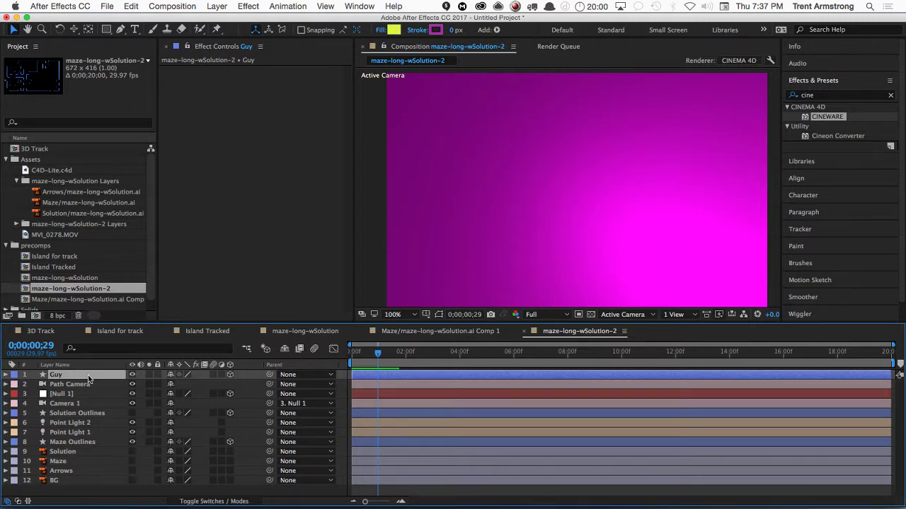
- Raise Guy's Position Y to 384.8 across all keyframes and check its travel at frame 25
{"action": "left_click", "coordinate": [69, 386]}
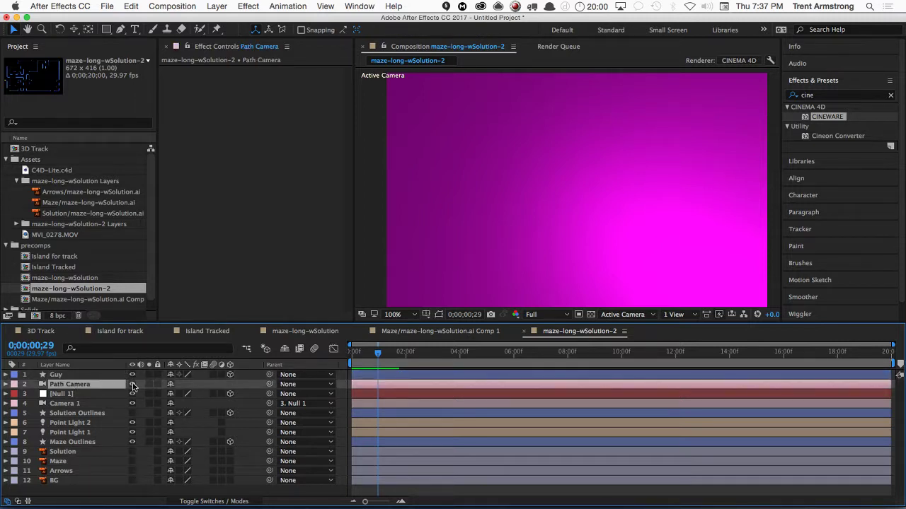
{"action": "left_click", "coordinate": [56, 375]}
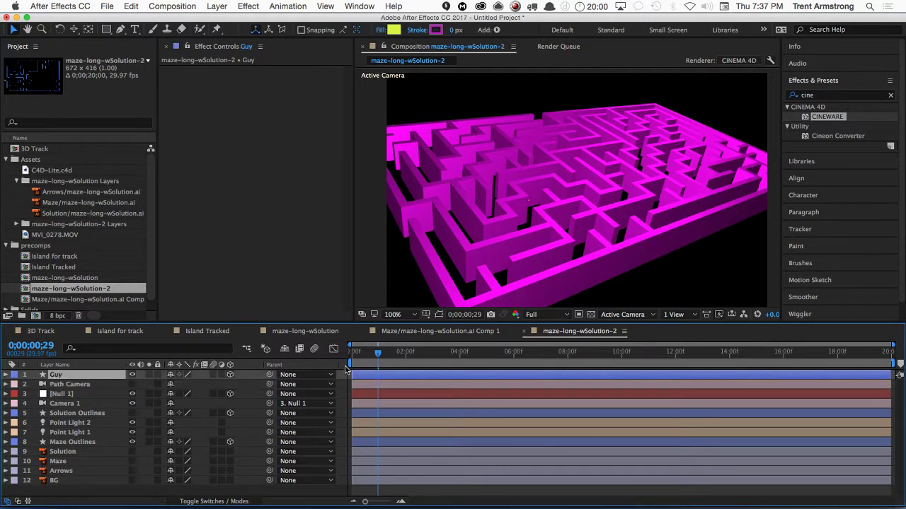
{"action": "key", "text": "u"}
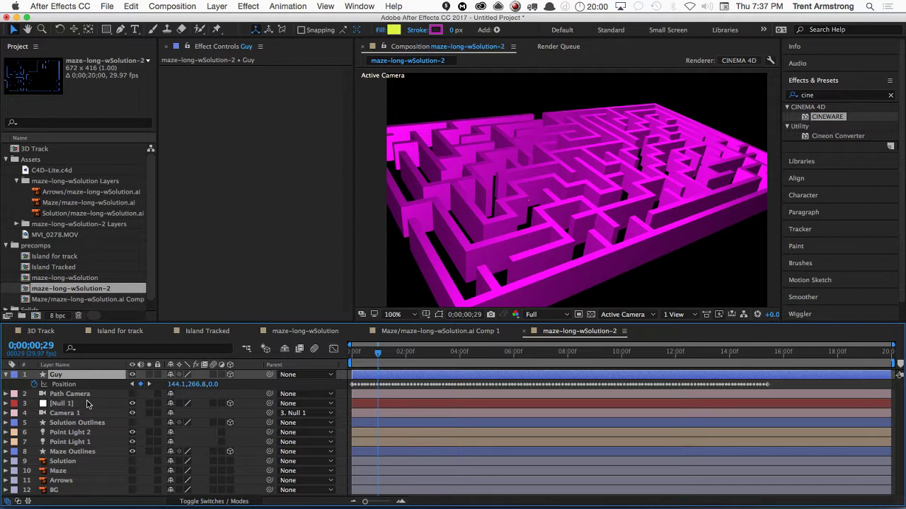
{"action": "key", "text": "Home"}
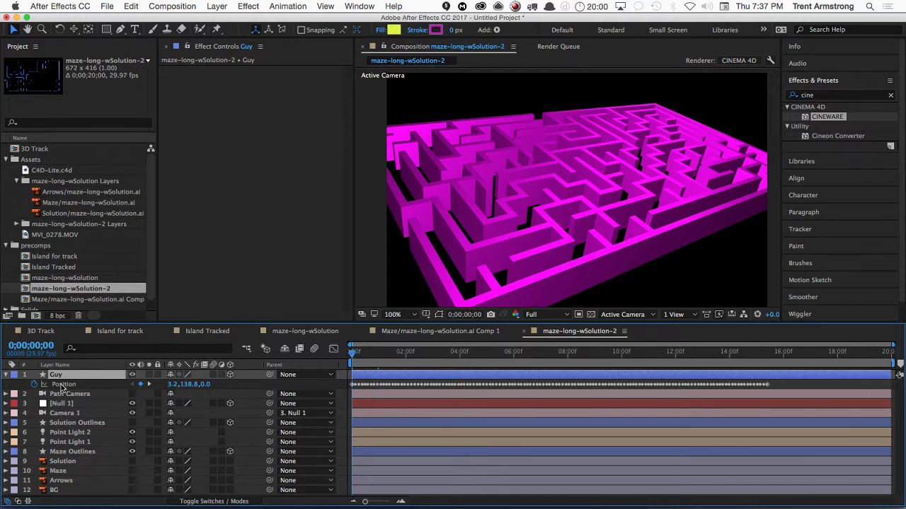
{"action": "left_click", "coordinate": [63, 385]}
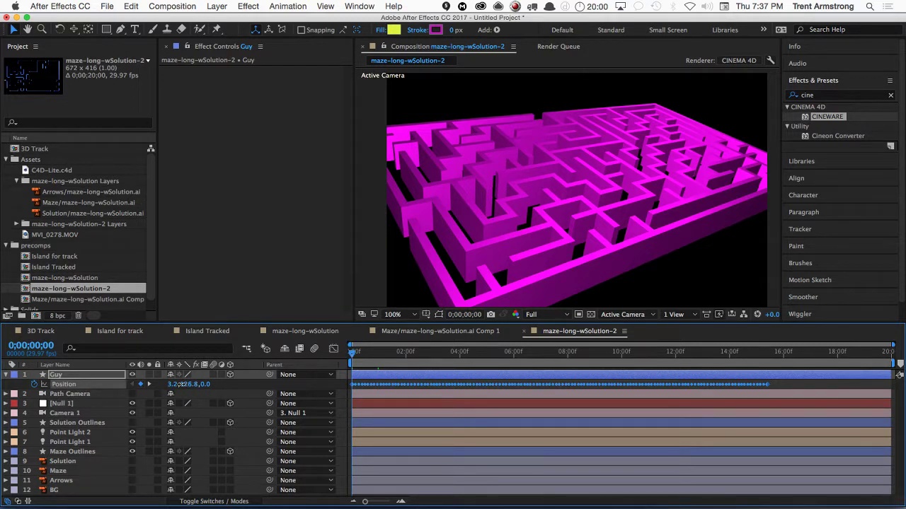
{"action": "left_click_drag", "start_coordinate": [160, 386], "coordinate": [259, 383]}
{"action": "left_click_drag", "start_coordinate": [353, 352], "coordinate": [390, 353]}
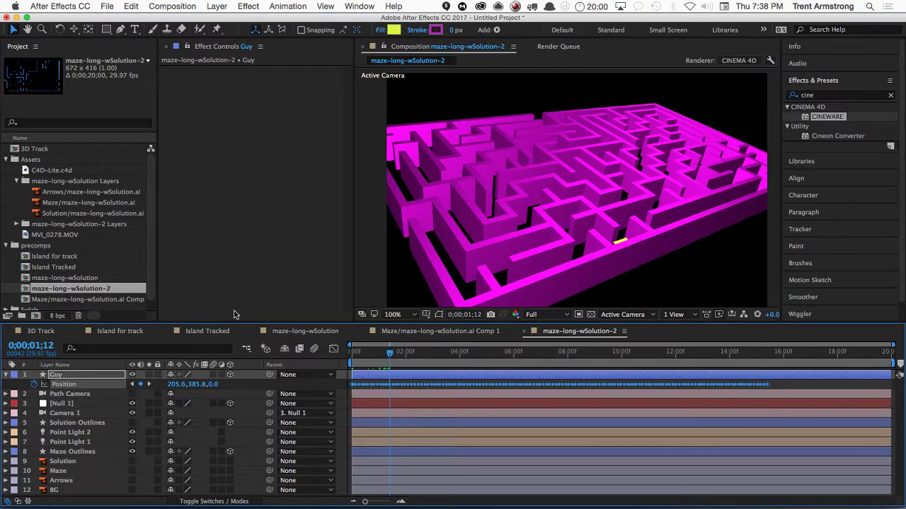
{"action": "left_click", "coordinate": [55, 375]}
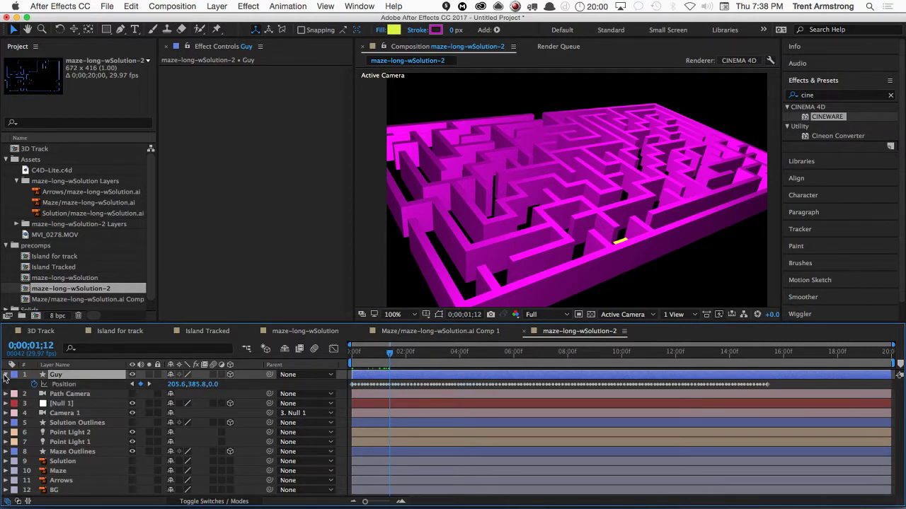
- Set the Guy rectangle's size to 5 and collapse the layer
{"action": "left_click", "coordinate": [6, 375]}
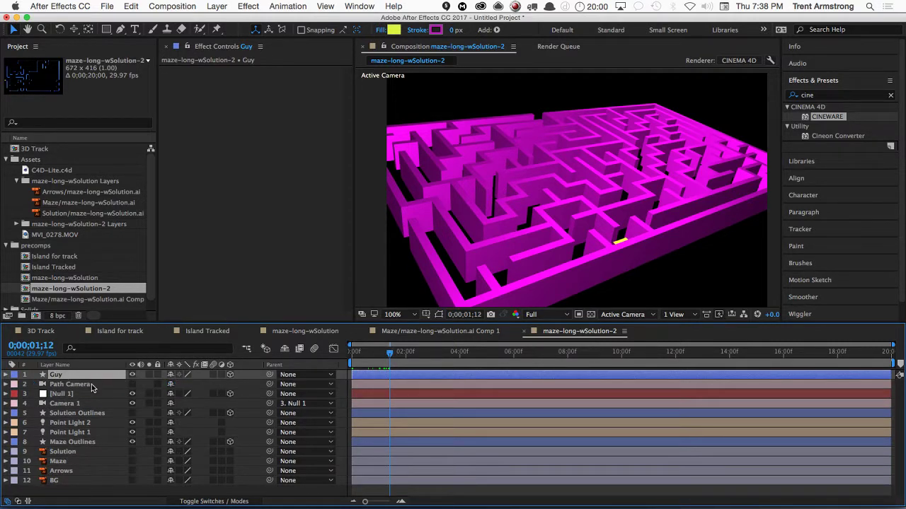
{"action": "key", "text": "u"}
{"action": "key", "text": "u"}
{"action": "left_click", "coordinate": [186, 413]}
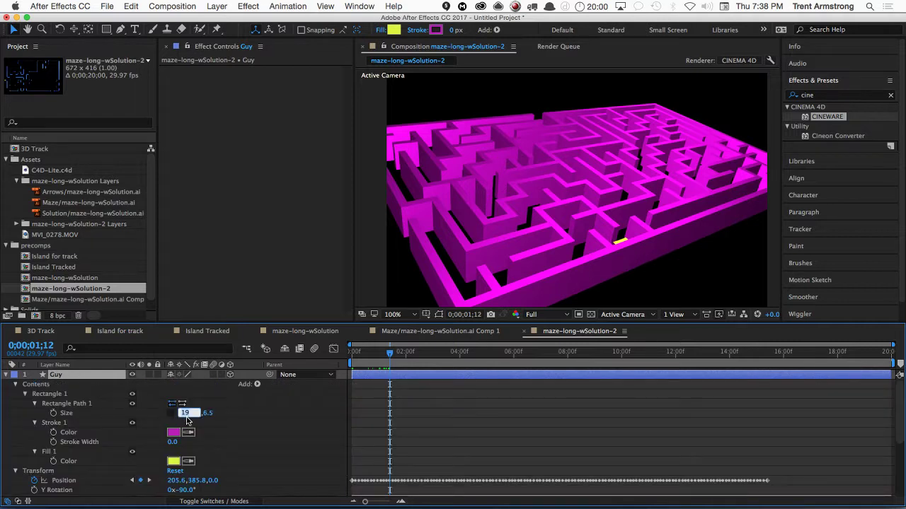
{"action": "type", "text": "5"}
{"action": "key", "text": "Return"}
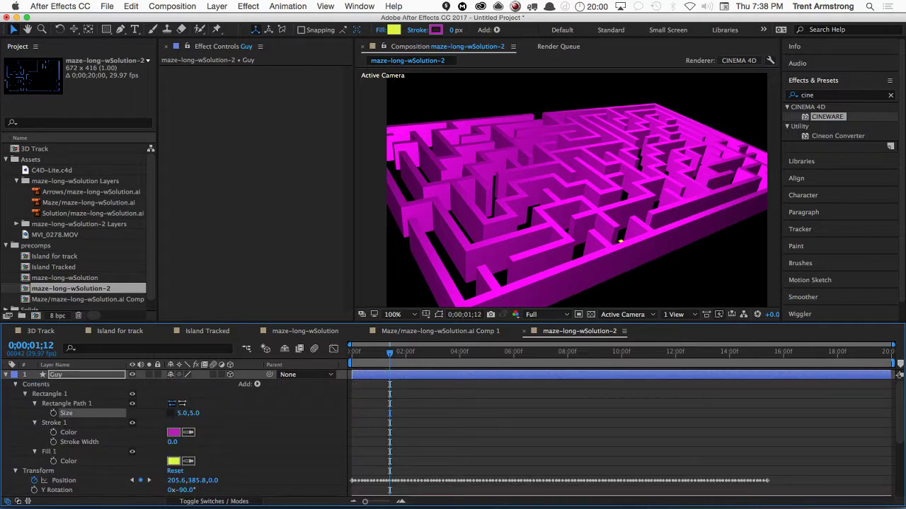
{"action": "left_click", "coordinate": [6, 375]}
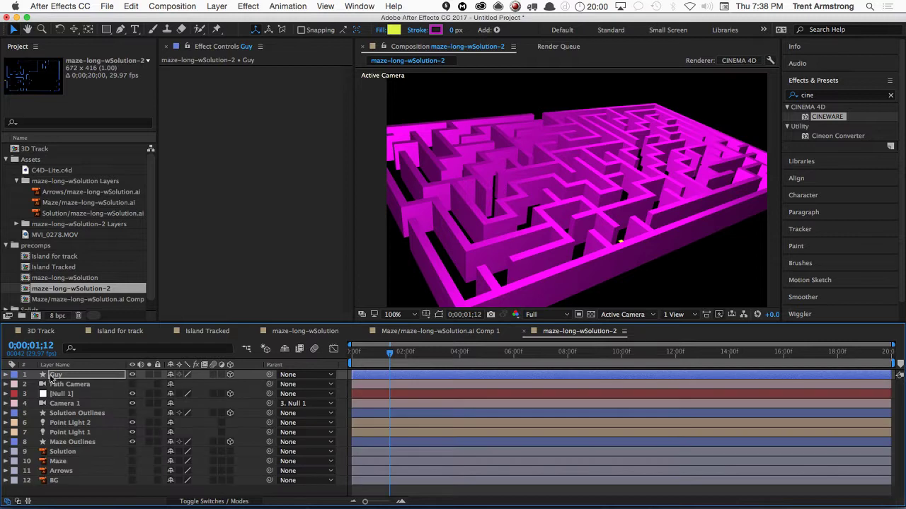
- Create a new comp-sized solid via Layer > New > Solid
{"action": "left_click", "coordinate": [91, 483]}
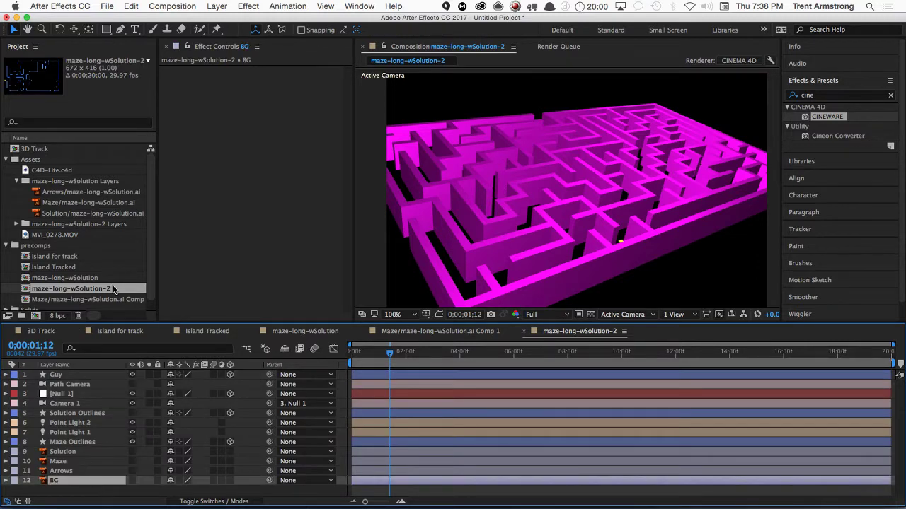
{"action": "left_click", "coordinate": [217, 6]}
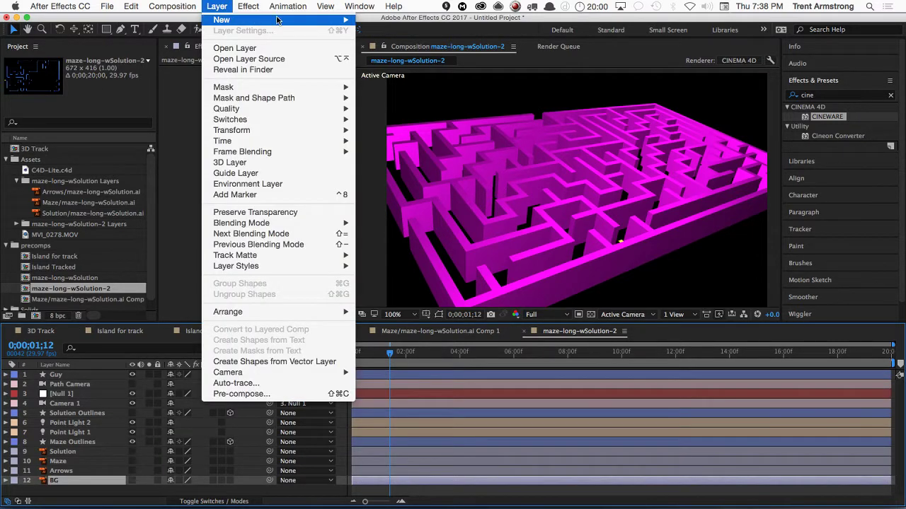
{"action": "mouse_move", "coordinate": [279, 20]}
{"action": "left_click", "coordinate": [458, 35]}
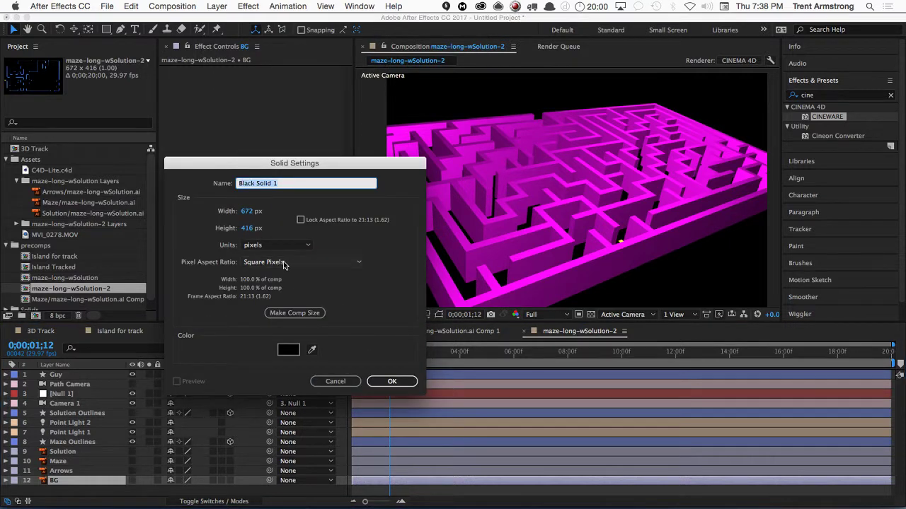
{"action": "left_click", "coordinate": [286, 318]}
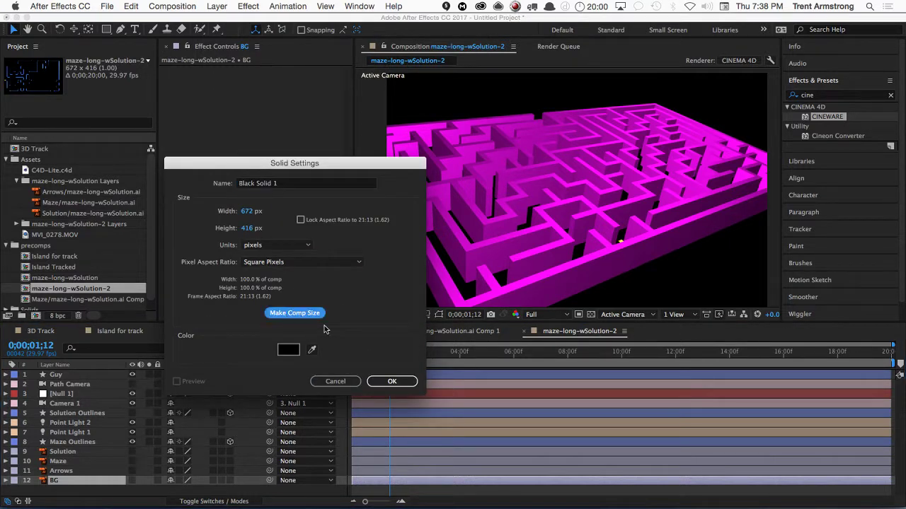
{"action": "left_click", "coordinate": [388, 382]}
- Move the solid to the top of the layer stack and rename it Flare
{"action": "key", "text": "super+shift+bracketright"}
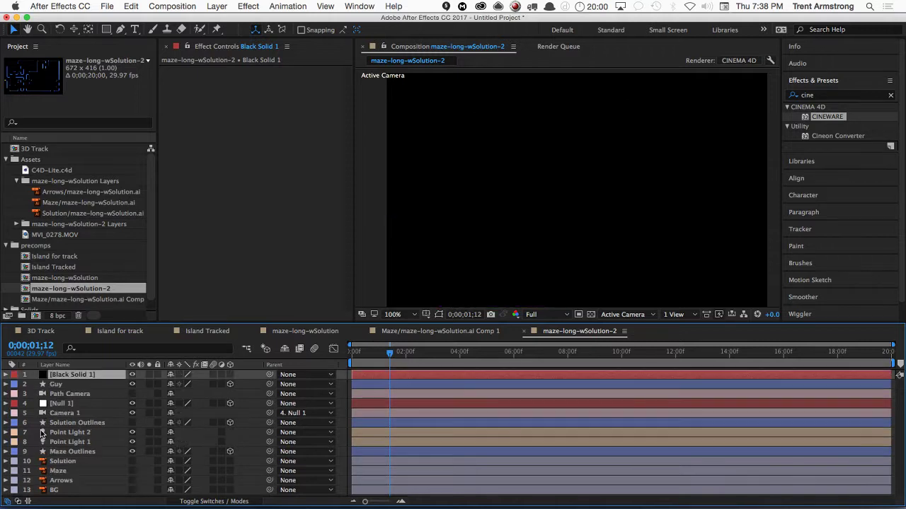
{"action": "key", "text": "Return"}
{"action": "type", "text": "Flare"}
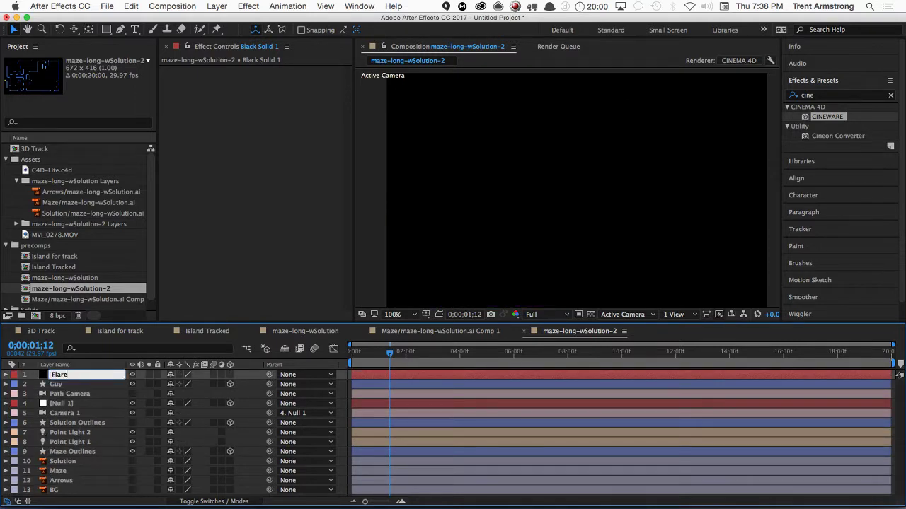
{"action": "key", "text": "Return"}
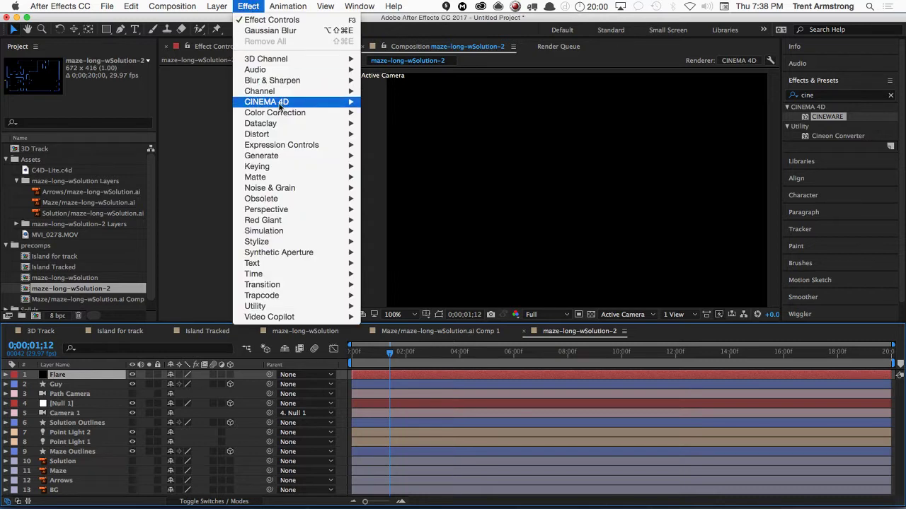
- Apply Lens Flare to Flare with a 105mm Prime lens at 72% brightness
{"action": "mouse_move", "coordinate": [280, 157]}
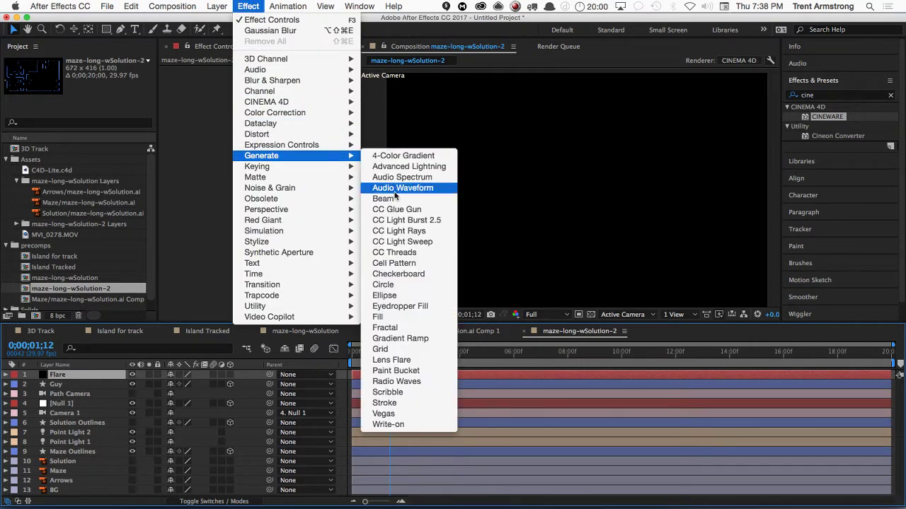
{"action": "left_click", "coordinate": [402, 360]}
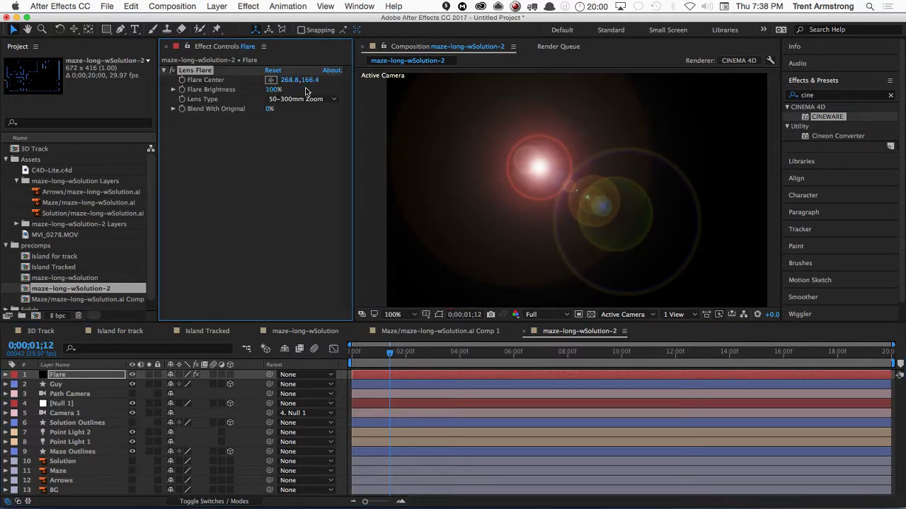
{"action": "left_click", "coordinate": [298, 99]}
{"action": "left_click", "coordinate": [308, 132]}
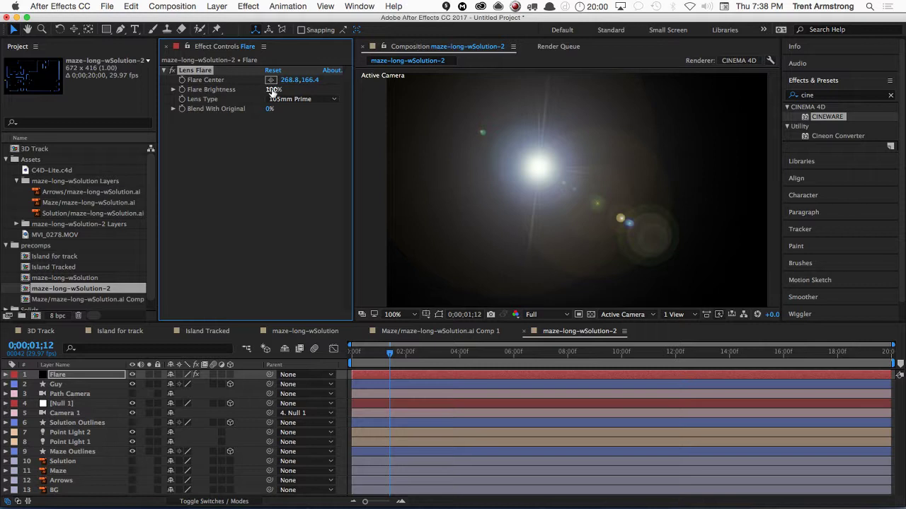
{"action": "left_click_drag", "start_coordinate": [273, 90], "coordinate": [261, 93]}
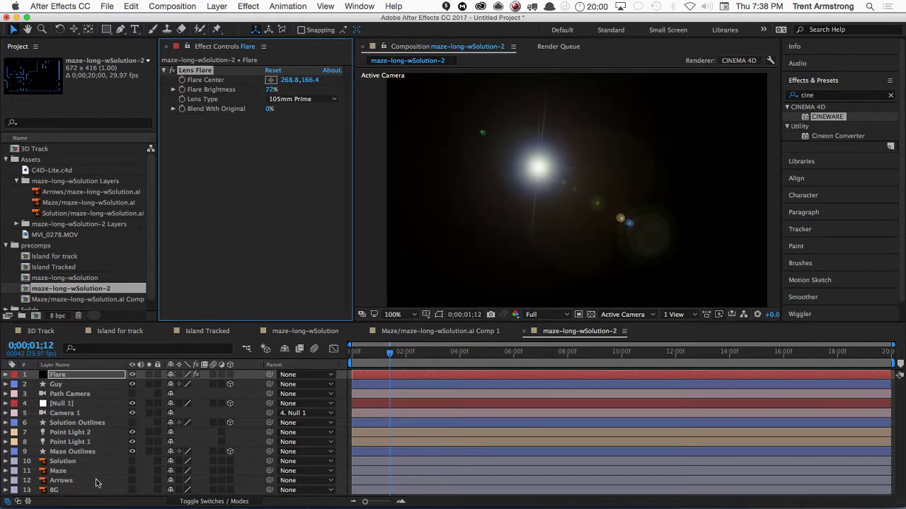
- Set the Flare layer's blend mode to Screen
{"action": "left_click", "coordinate": [199, 501]}
{"action": "left_click", "coordinate": [180, 375]}
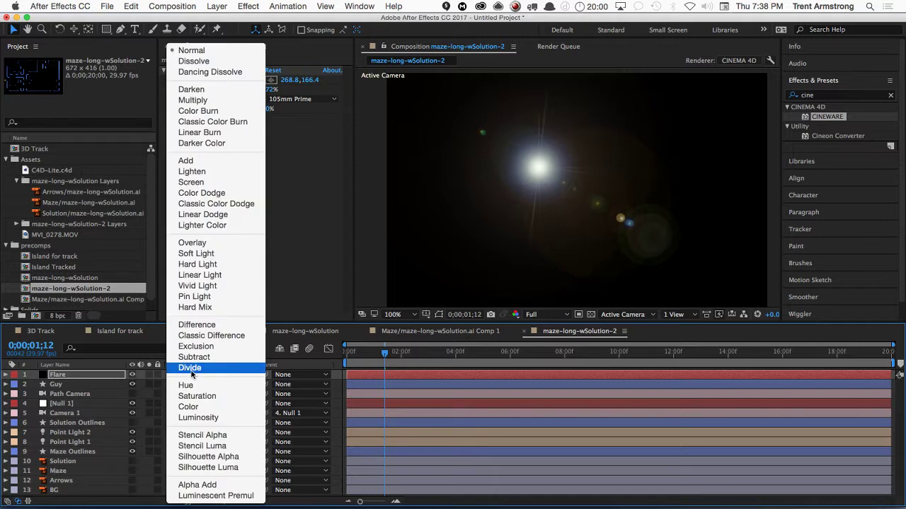
{"action": "left_click", "coordinate": [187, 182]}
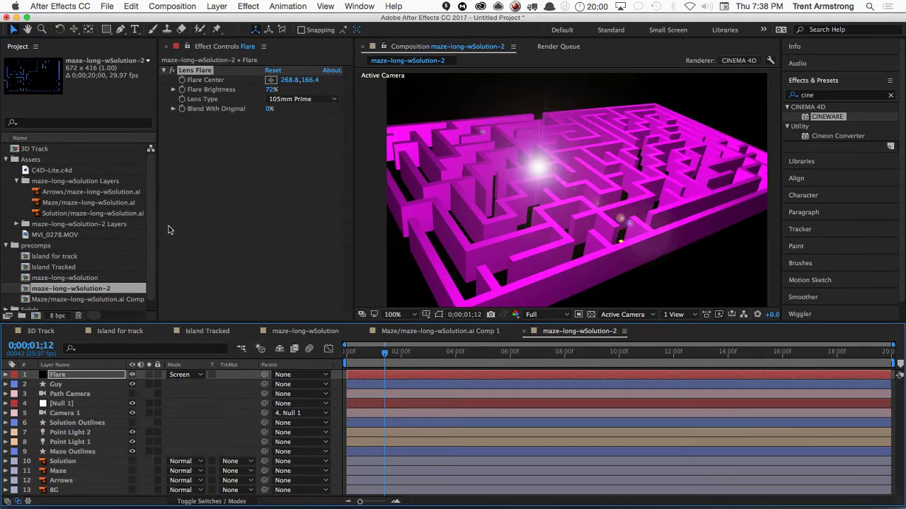
- Show Position for the Guy and Flare layers, then collapse the Flare layer
{"action": "left_click", "coordinate": [55, 375]}
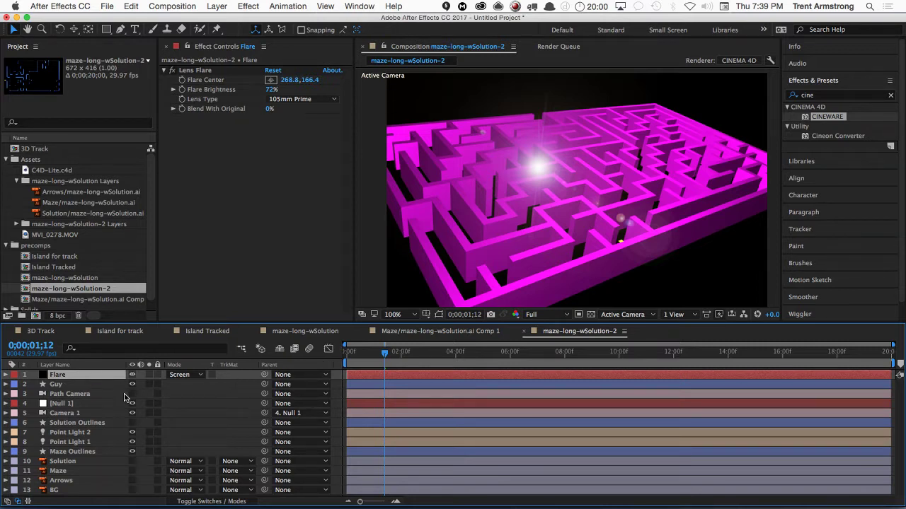
{"action": "left_click", "coordinate": [67, 385]}
{"action": "key", "text": "p"}
{"action": "left_click", "coordinate": [79, 375]}
{"action": "key", "text": "p"}
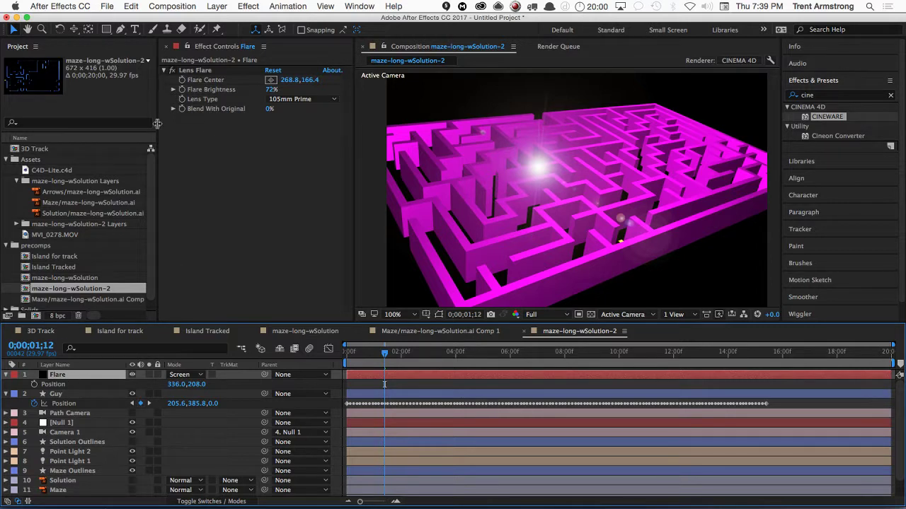
{"action": "left_click", "coordinate": [6, 374]}
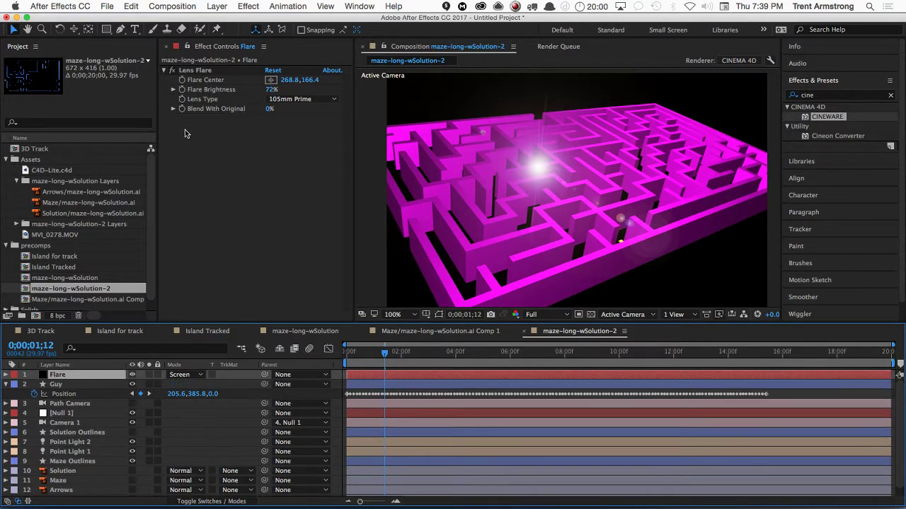
- Add a Flare Center expression starting with L = linked to the Guy layer
{"action": "left_click", "coordinate": [182, 80], "text": "alt"}
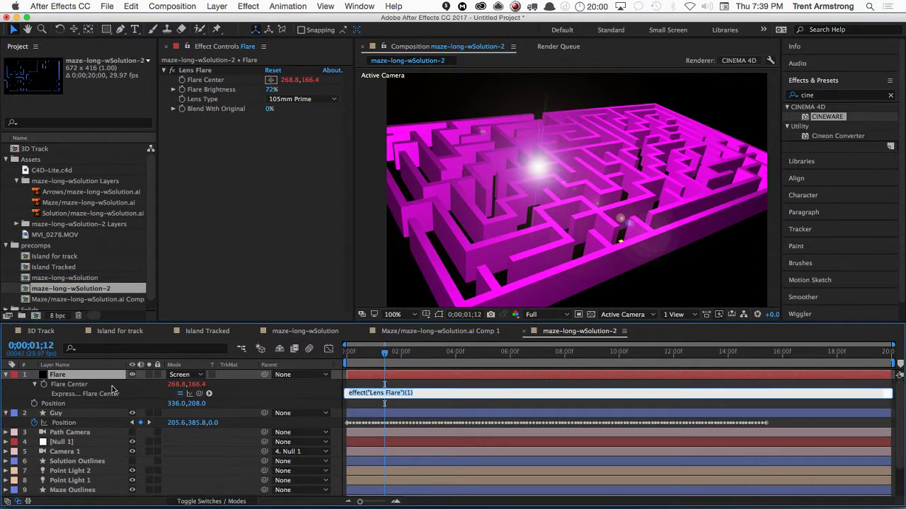
{"action": "left_click", "coordinate": [382, 393]}
{"action": "type", "text": "l ="}
{"action": "left_click_drag", "start_coordinate": [202, 394], "coordinate": [67, 417]}
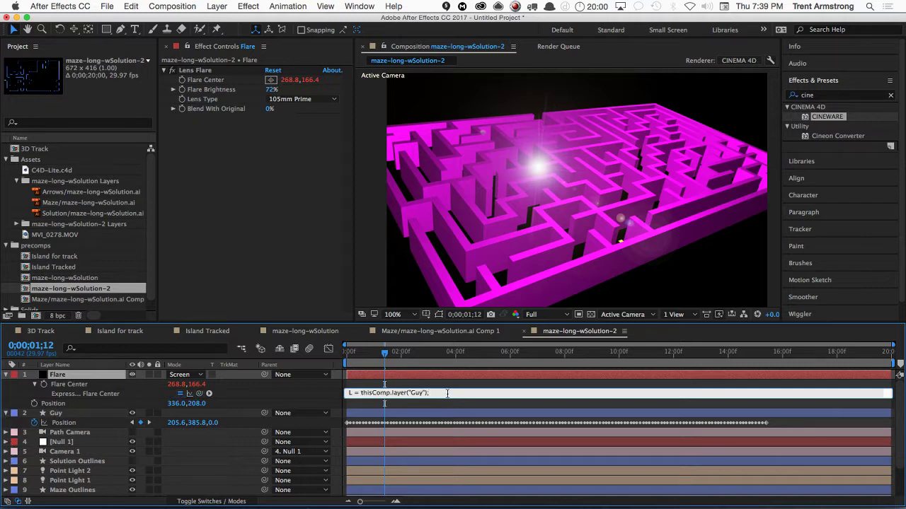
{"action": "key", "text": "Return"}
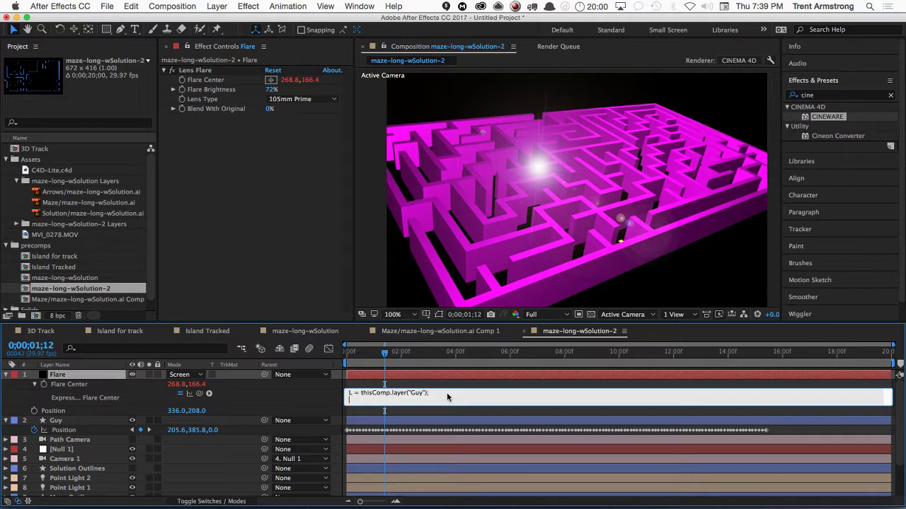
- Write L.toComp(L.anchorPoint) on the expression's second line and apply it
{"action": "type", "text": "L.toComp("}
{"action": "left_click_drag", "start_coordinate": [354, 400], "coordinate": [382, 400]}
{"action": "type", "text": ")"}
{"action": "left_click", "coordinate": [380, 400]}
{"action": "type", "text": "L.anchorP"}
{"action": "key", "text": "BackSpace"}
{"action": "type", "text": "Poin"}
{"action": "key", "text": "KP_Enter"}
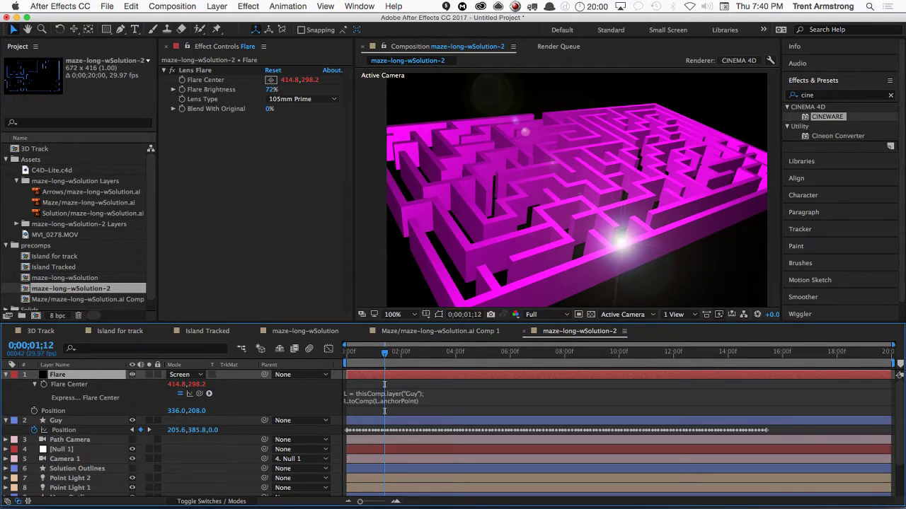
- Touch up and recommit the expression, then check the flare follows Guy at 0;00;02;25
{"action": "left_click", "coordinate": [433, 400]}
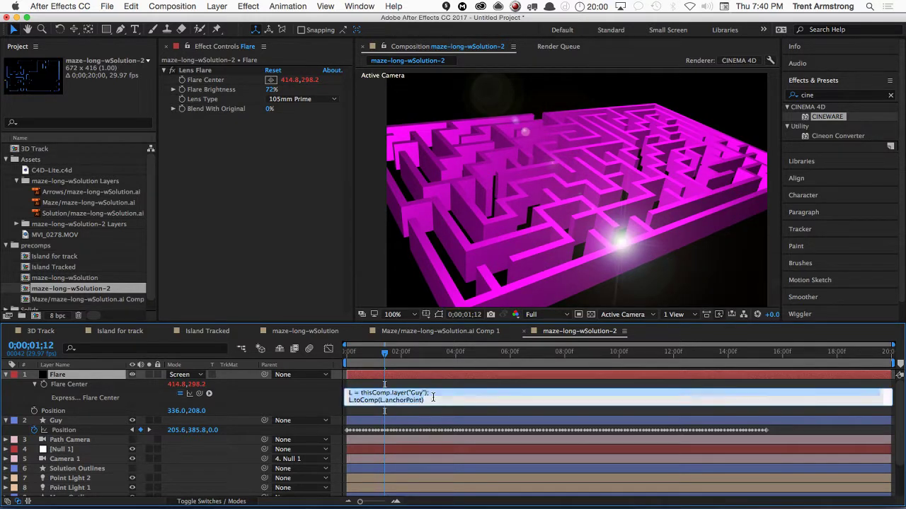
{"action": "left_click", "coordinate": [380, 400]}
{"action": "left_click", "coordinate": [426, 400], "text": "shift"}
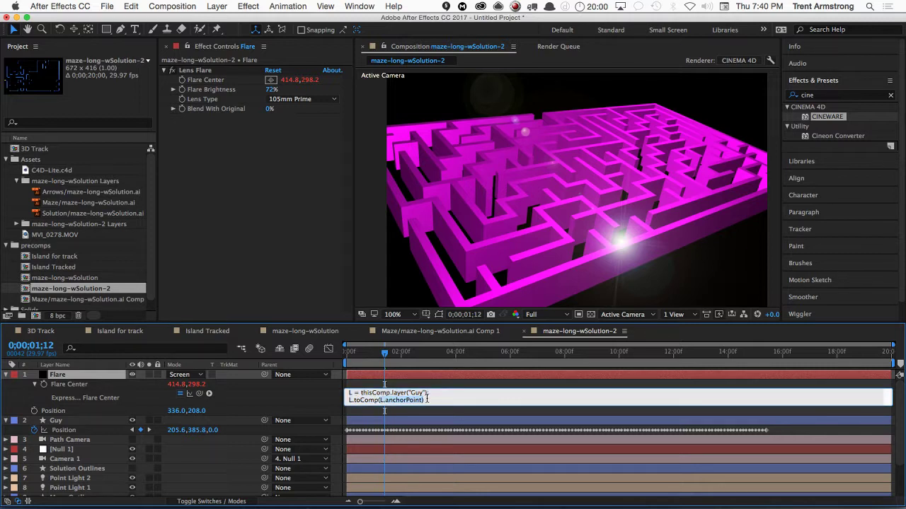
{"action": "left_click", "coordinate": [527, 370]}
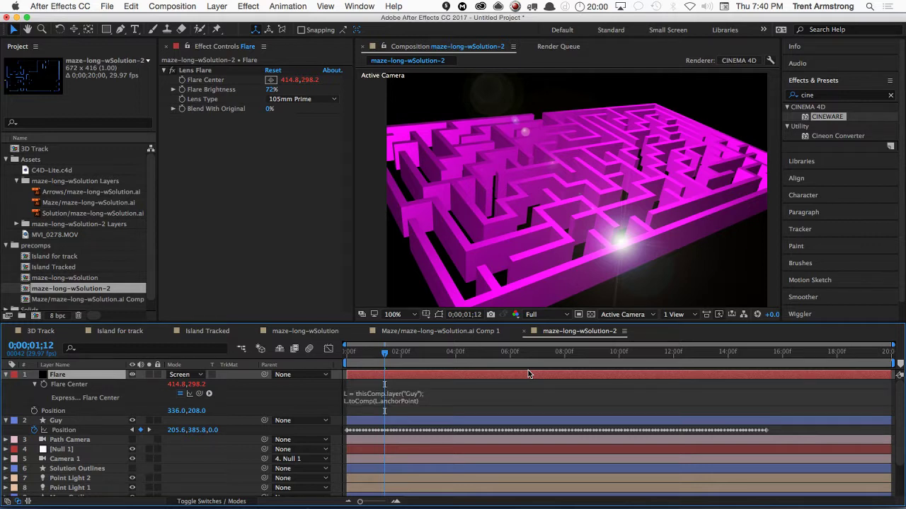
{"action": "left_click", "coordinate": [422, 357]}
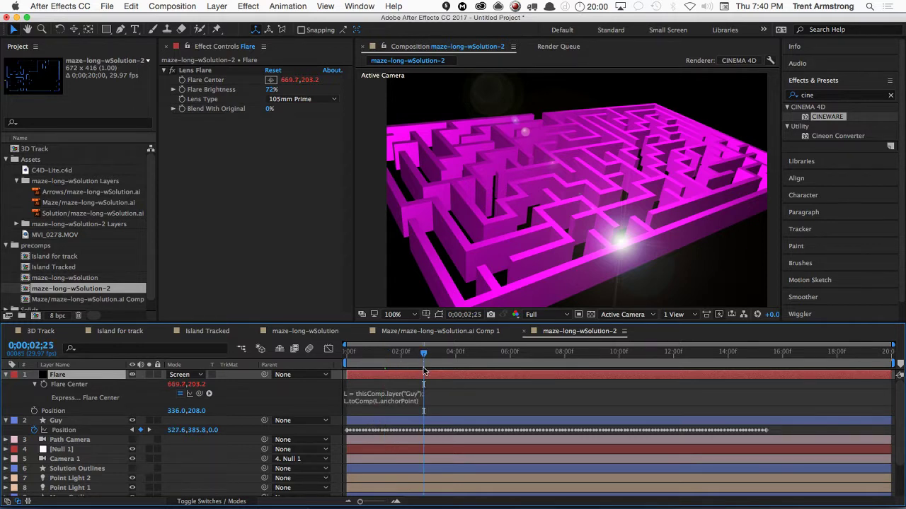
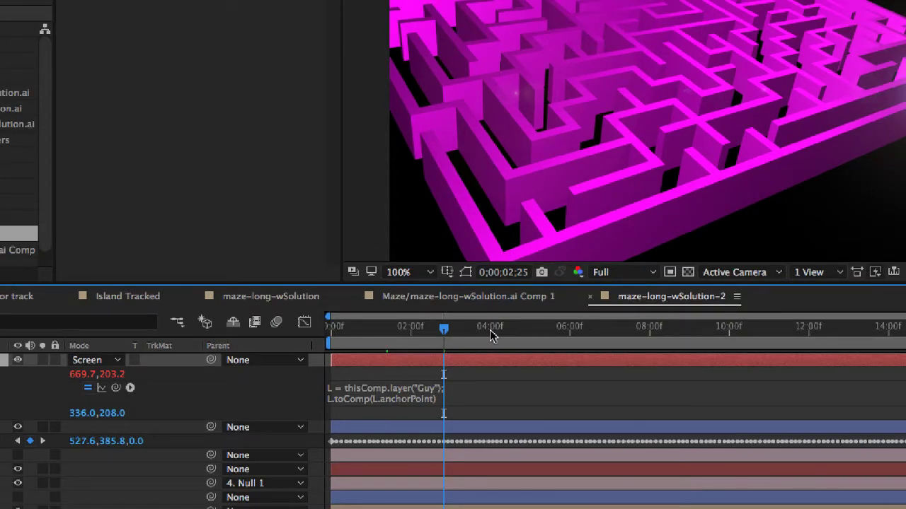
- Replace anchorPoint in the Flare Center expression with [0,0,0]
{"action": "left_click_drag", "start_coordinate": [445, 329], "coordinate": [448, 333]}
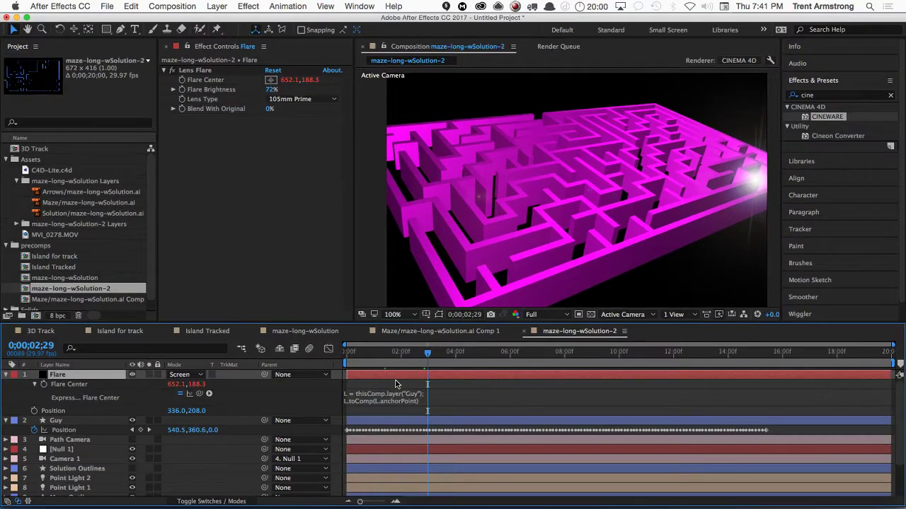
{"action": "left_click", "coordinate": [416, 402]}
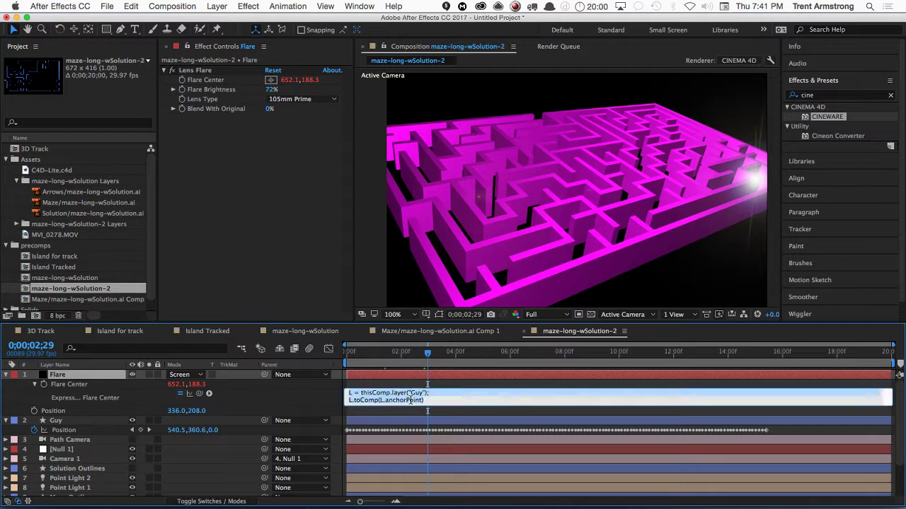
{"action": "double_click", "coordinate": [402, 401]}
{"action": "key", "text": "Right"}
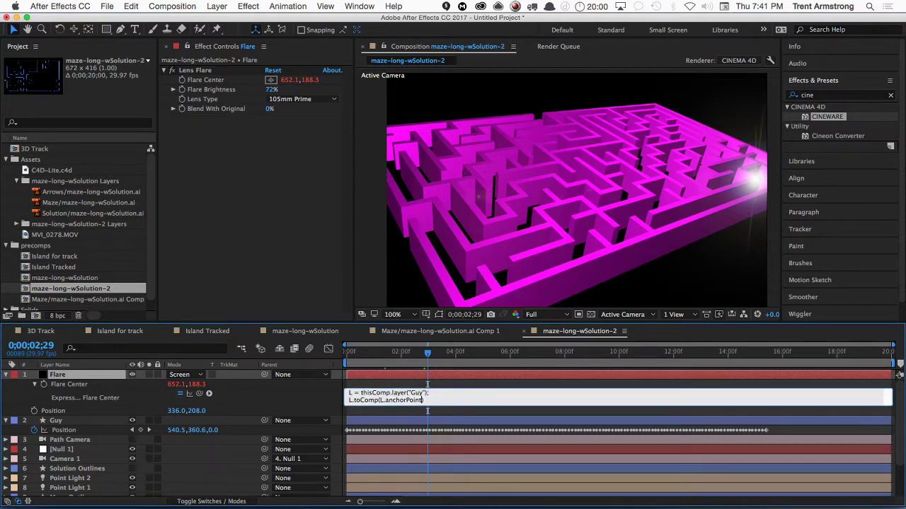
{"action": "key", "text": "BackSpace"}
{"action": "key", "text": "BackSpace"}
{"action": "key", "text": "BackSpace"}
{"action": "key", "text": "BackSpace"}
{"action": "key", "text": "BackSpace"}
{"action": "key", "text": "BackSpace"}
{"action": "key", "text": "BackSpace"}
{"action": "key", "text": "BackSpace"}
{"action": "key", "text": "BackSpace"}
{"action": "key", "text": "BackSpace"}
{"action": "key", "text": "BackSpace"}
{"action": "type", "text": "0,0,0"}
{"action": "left_click", "coordinate": [428, 410]}
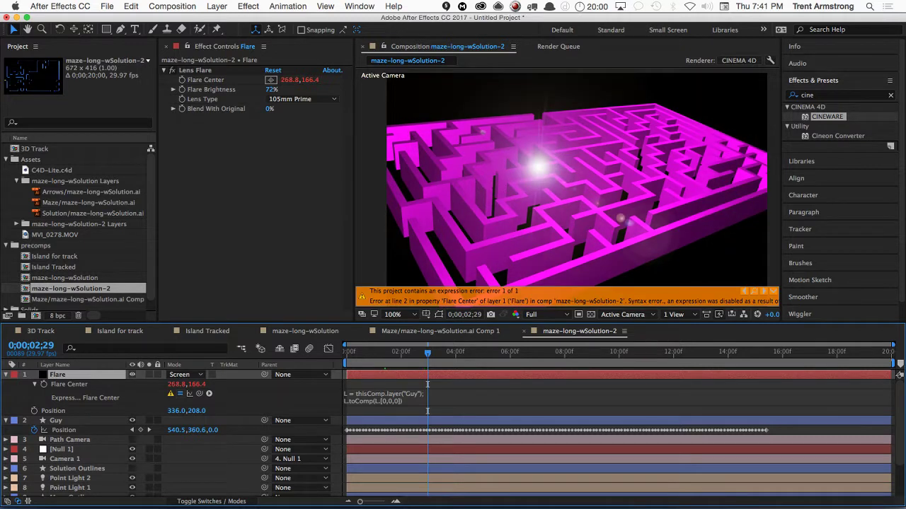
- Remove the stray 'L.' so the expression reads L.toComp([0,0,0]) without error
{"action": "left_click", "coordinate": [385, 402]}
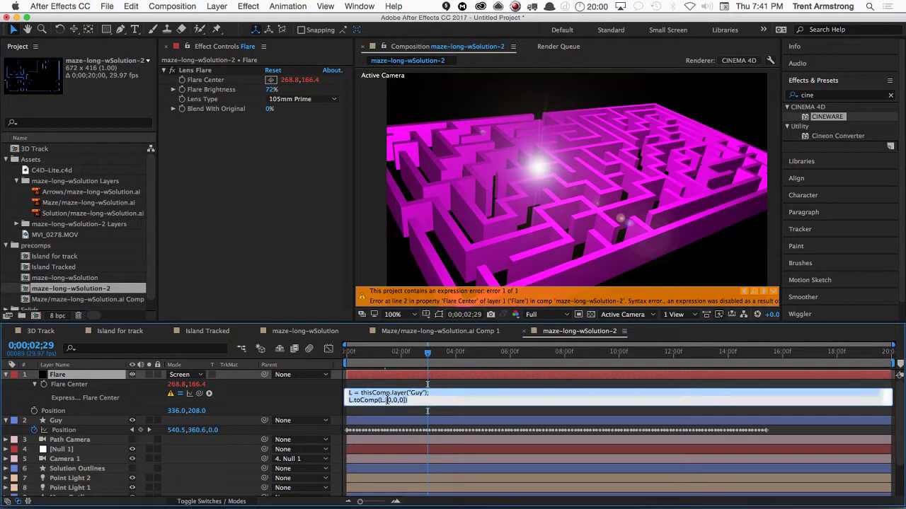
{"action": "key", "text": "Left"}
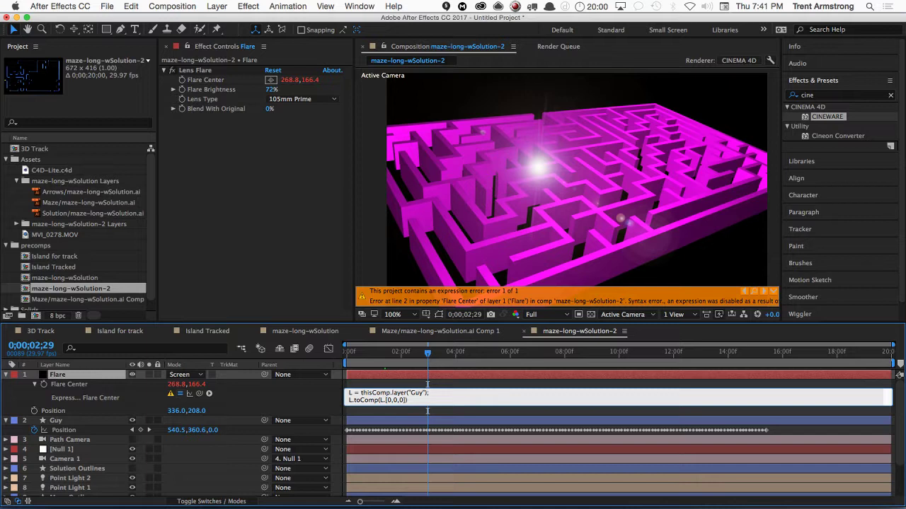
{"action": "key", "text": "BackSpace"}
{"action": "key", "text": "BackSpace"}
{"action": "key", "text": "KP_Enter"}
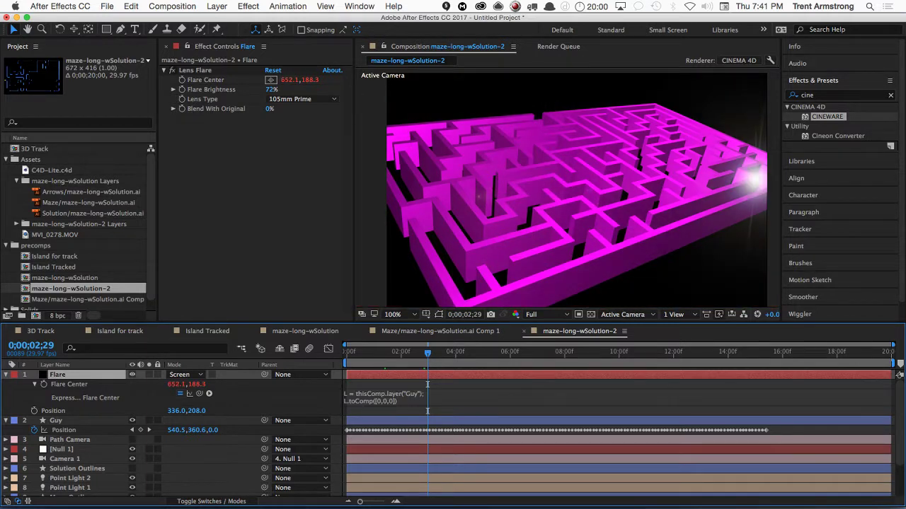
- Revert the Flare Center expression to L.toComp(L.anchorPoint), placing the flare at 582.0,235.9
{"action": "left_click_drag", "start_coordinate": [434, 354], "coordinate": [409, 354]}
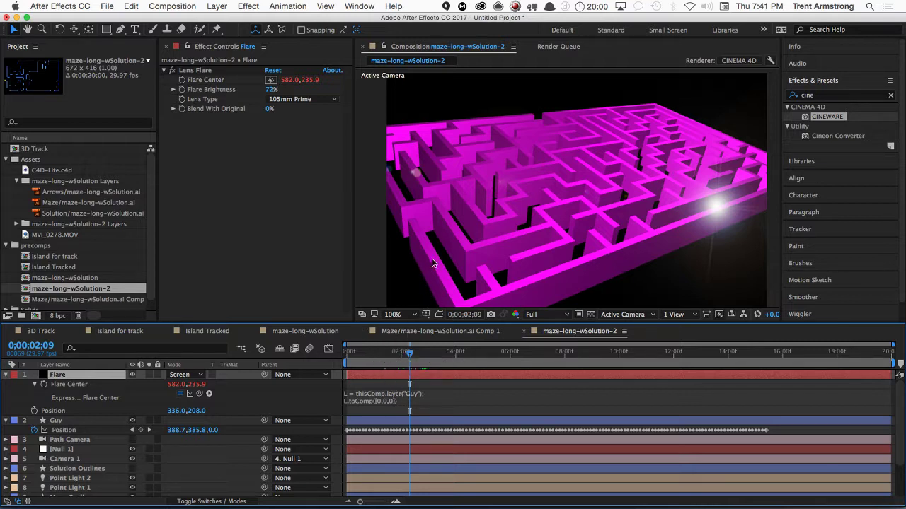
{"action": "left_click", "coordinate": [404, 401]}
{"action": "left_click", "coordinate": [382, 400]}
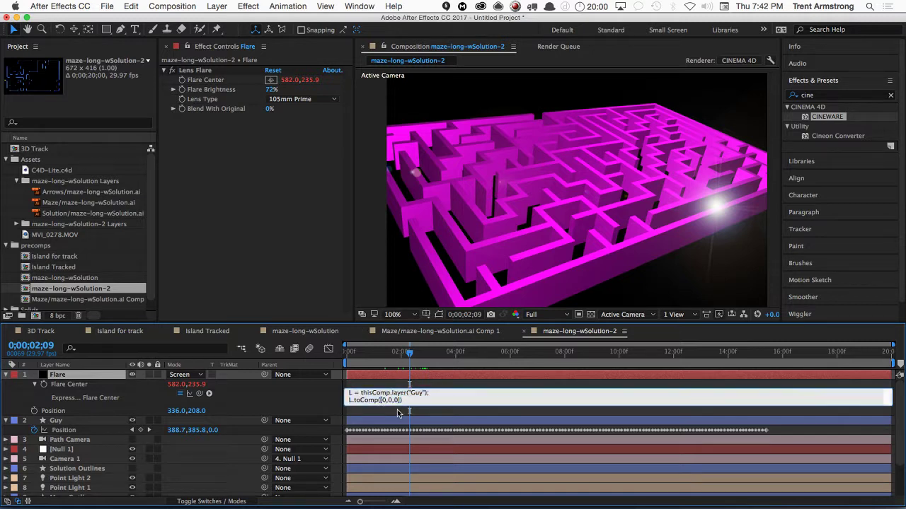
{"action": "key", "text": "Left"}
{"action": "type", "text": "L"}
{"action": "key", "text": "KP_Enter"}
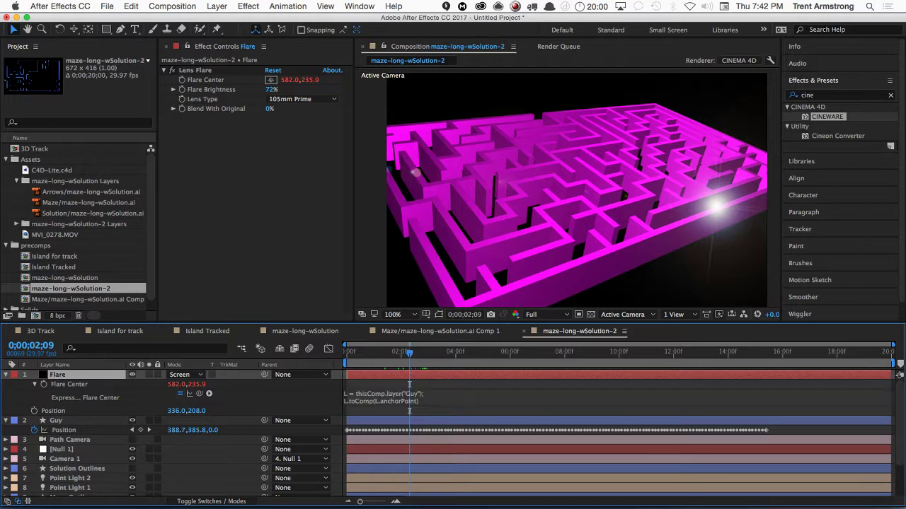
{"action": "left_click", "coordinate": [62, 458]}
- Orbit Camera 1 with the Unified Camera tool to look down on the maze from above
{"action": "key", "text": "c"}
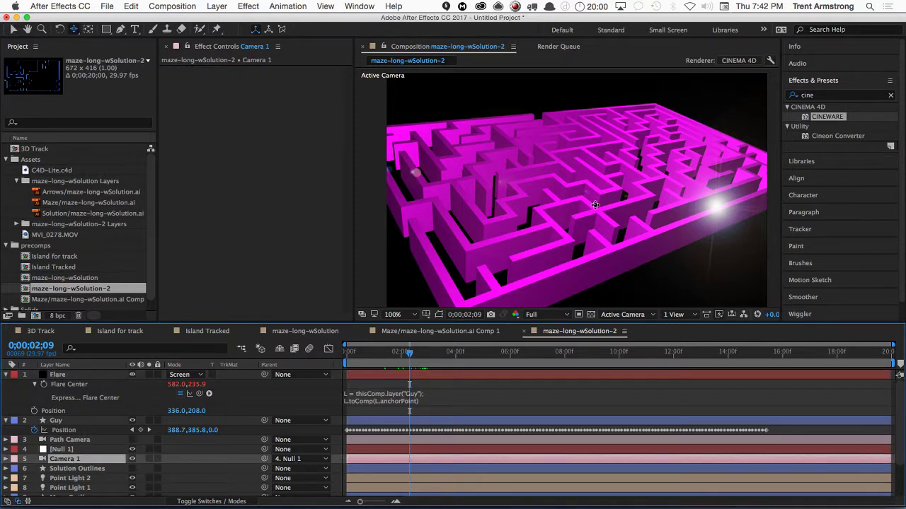
{"action": "left_click_drag", "start_coordinate": [595, 206], "coordinate": [539, 240]}
{"action": "key", "text": "space"}
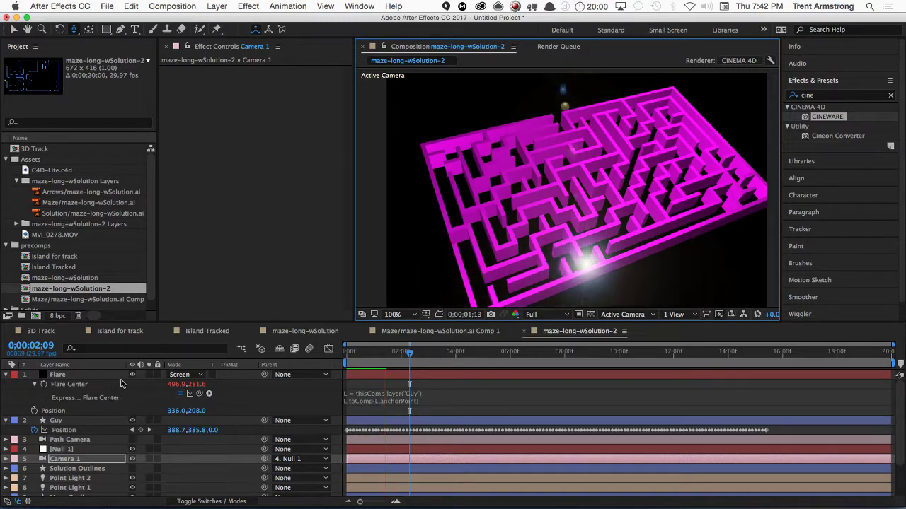
{"action": "key", "text": "space"}
- Replay the preview of the flare following Guy, then select and collapse the Flare layer
{"action": "key", "text": "Page_Down"}
{"action": "key", "text": "Page_Down"}
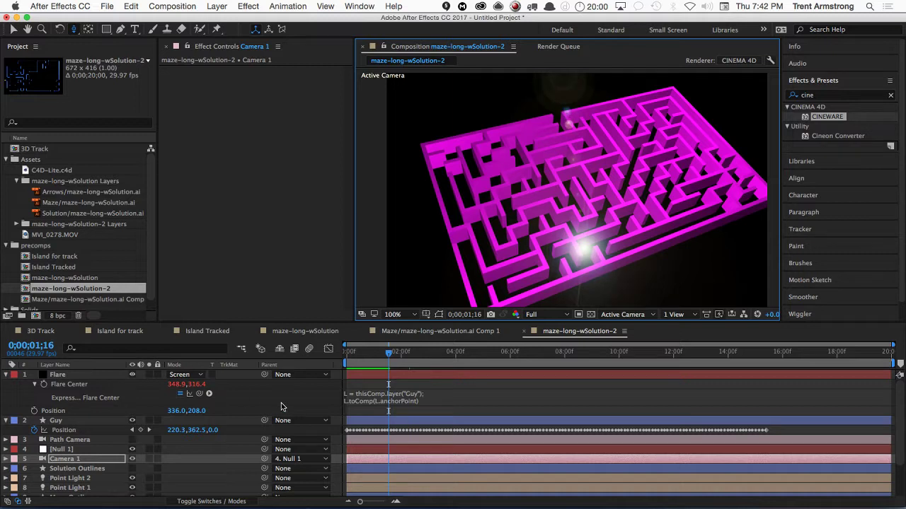
{"action": "key", "text": "space"}
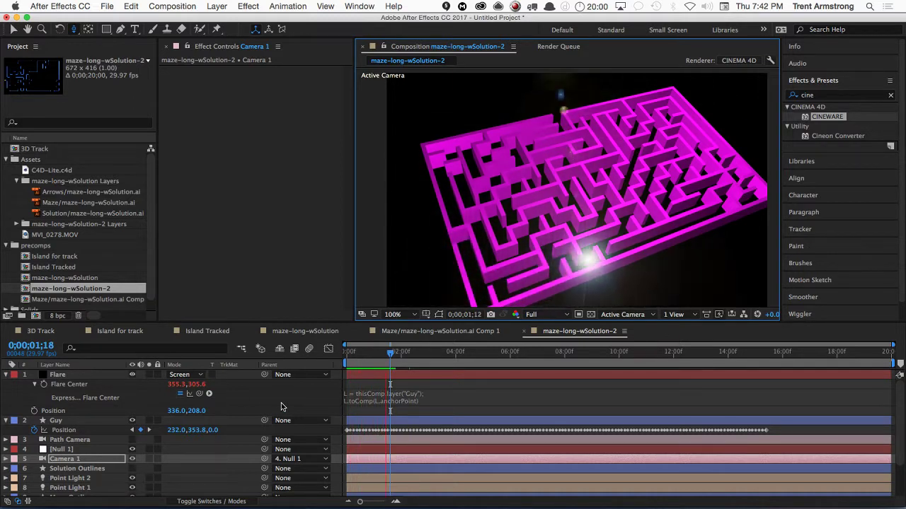
{"action": "key", "text": "space"}
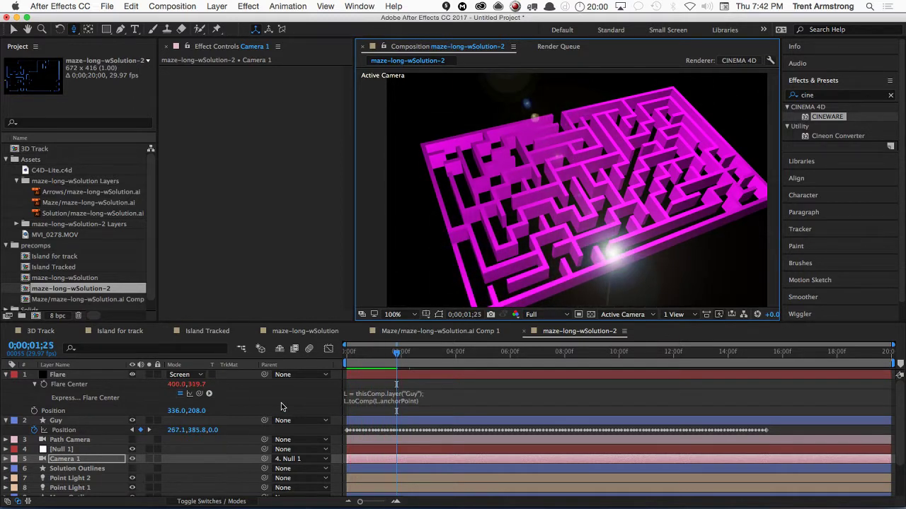
{"action": "left_click", "coordinate": [60, 377]}
{"action": "left_click", "coordinate": [6, 375]}
{"action": "left_click", "coordinate": [5, 385]}
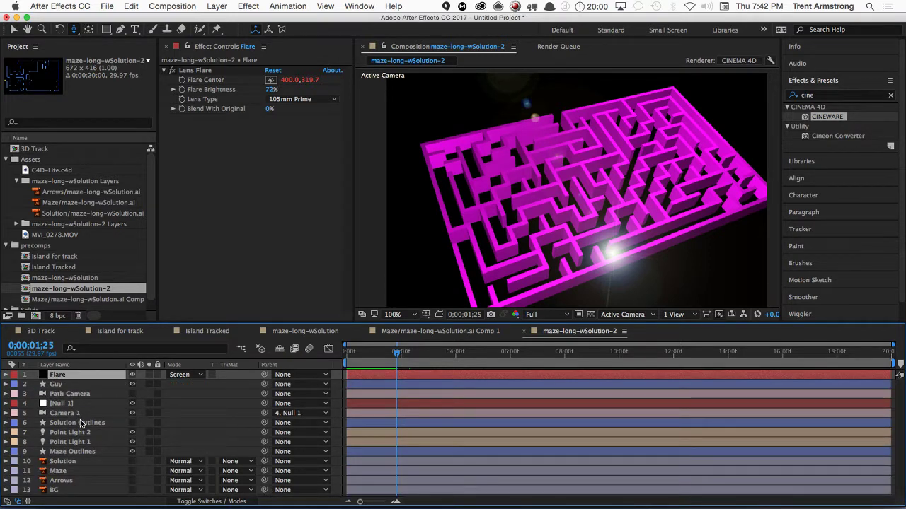
- Show the Solution Outlines layer and lower Flare Brightness from 72% to 50%, then preview
{"action": "left_click", "coordinate": [131, 422]}
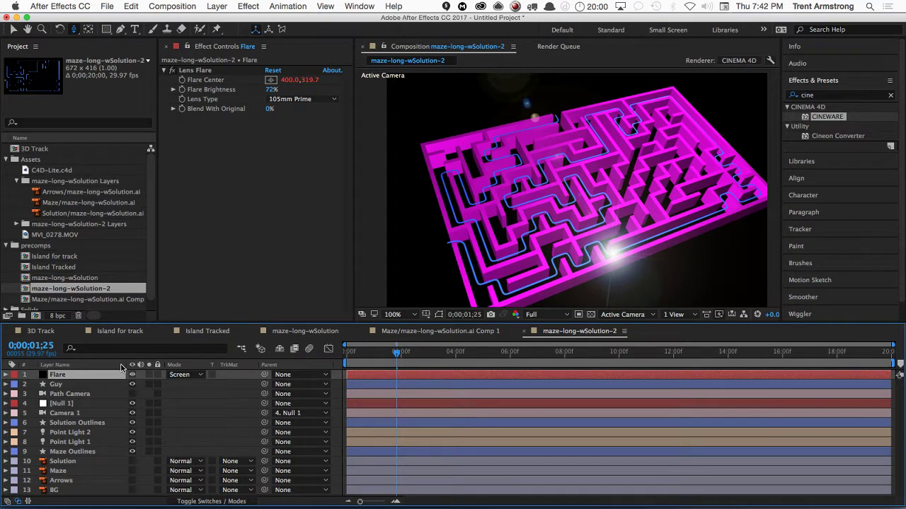
{"action": "key", "text": "super+shift+a"}
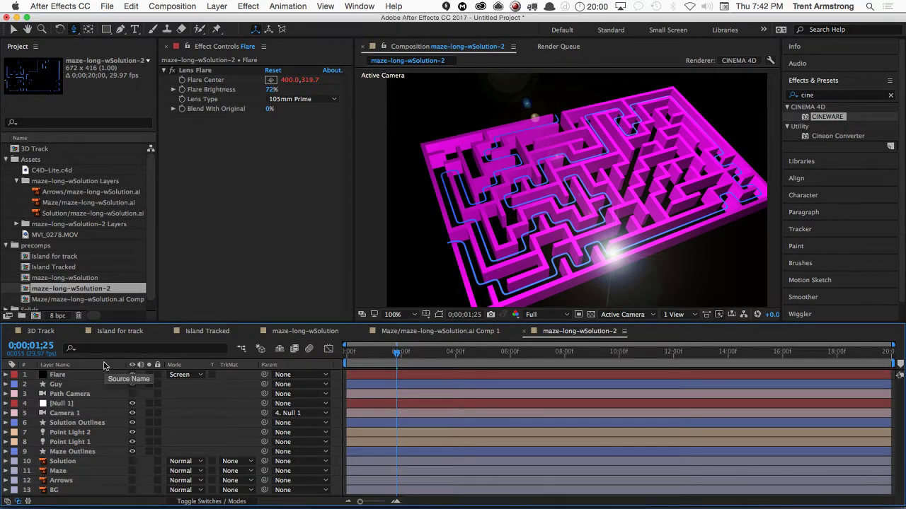
{"action": "left_click", "coordinate": [80, 377]}
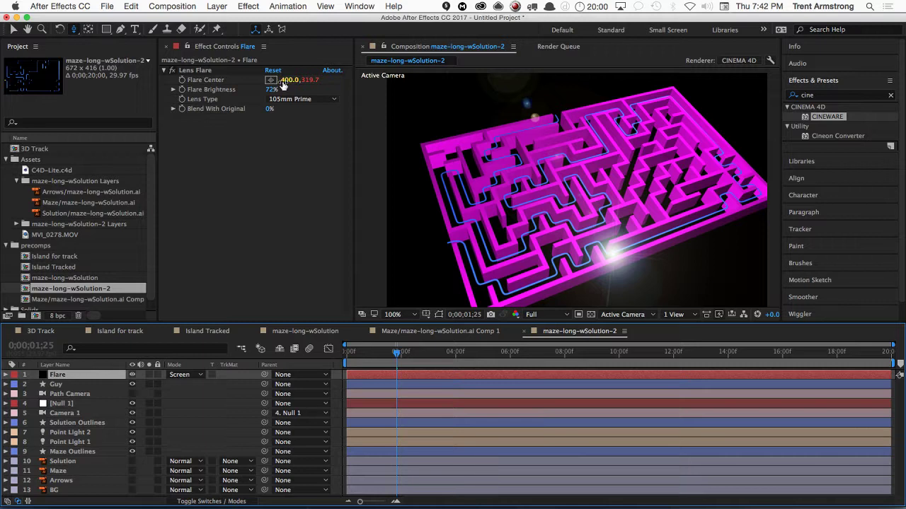
{"action": "left_click_drag", "start_coordinate": [270, 90], "coordinate": [260, 94]}
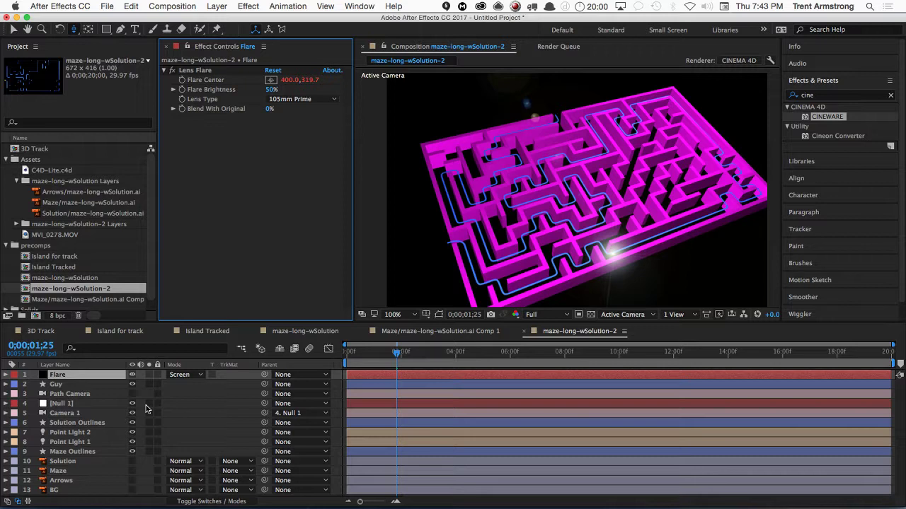
{"action": "key", "text": "space"}
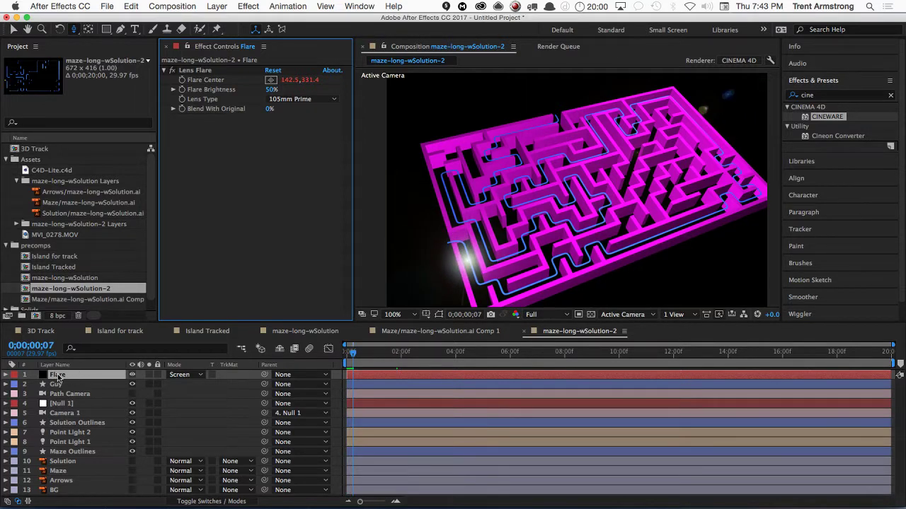
- Shift all of Guy's Position keyframes vertically and preview the result
{"action": "left_click", "coordinate": [61, 386]}
{"action": "key", "text": "p"}
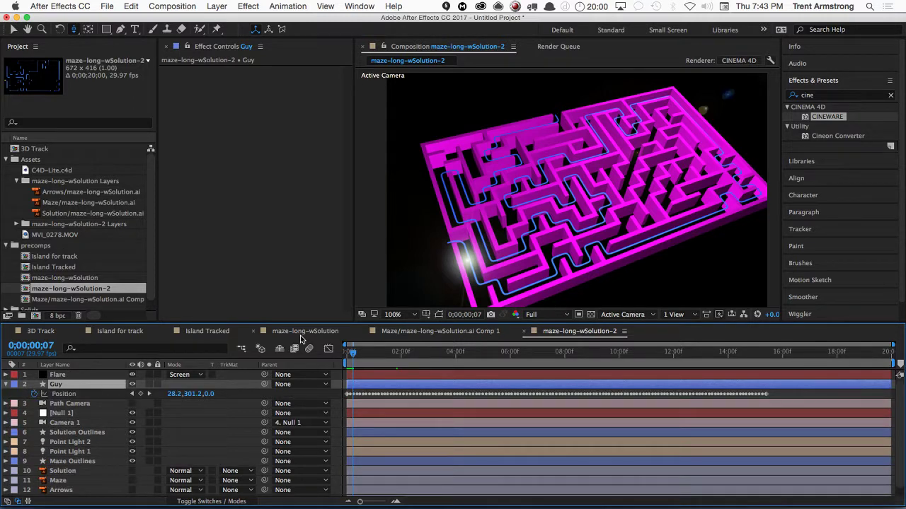
{"action": "key", "text": "Home"}
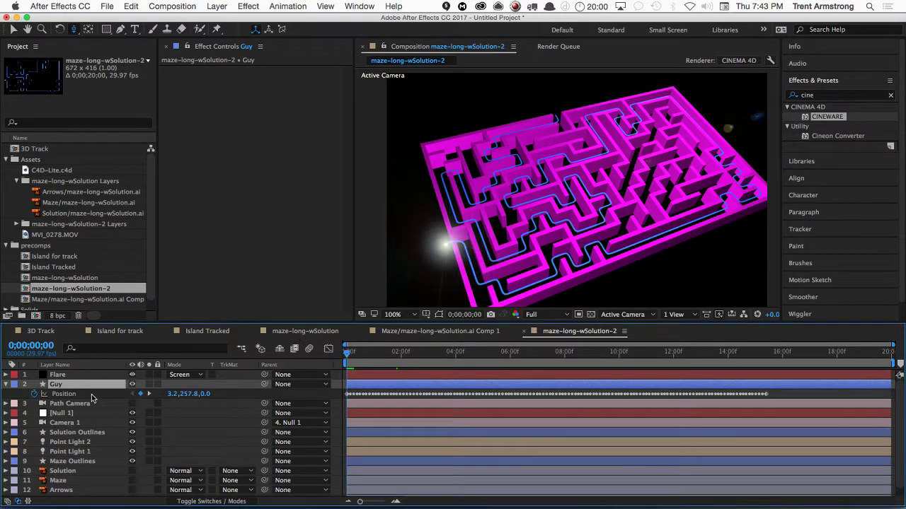
{"action": "left_click", "coordinate": [60, 394]}
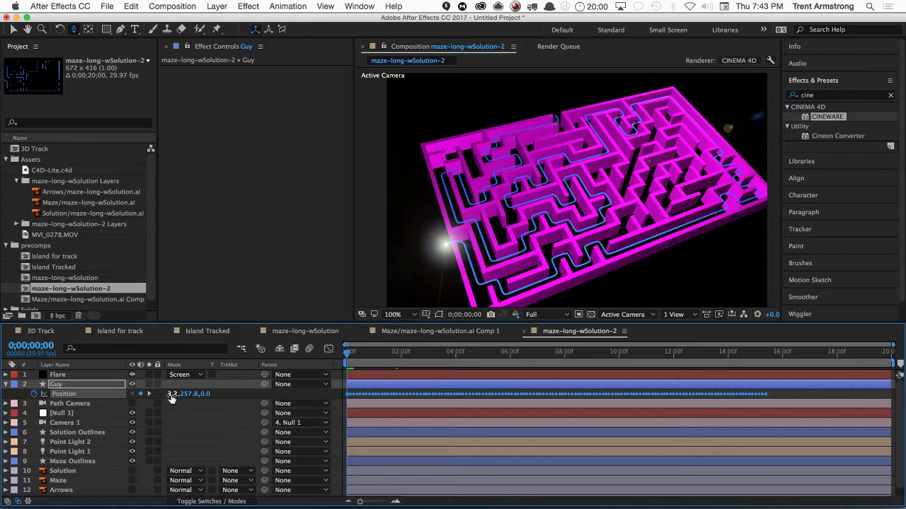
{"action": "left_click_drag", "start_coordinate": [171, 397], "coordinate": [180, 394]}
{"action": "key", "text": "F2"}
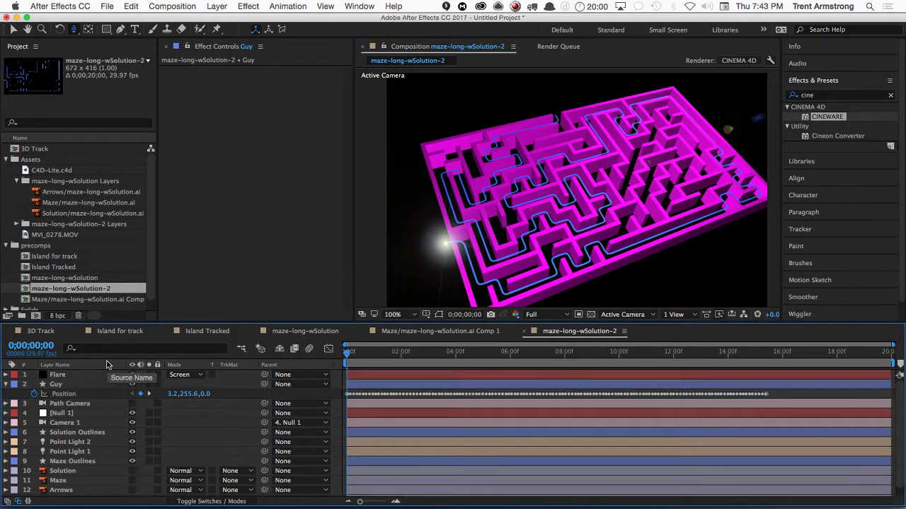
{"action": "key", "text": "space"}
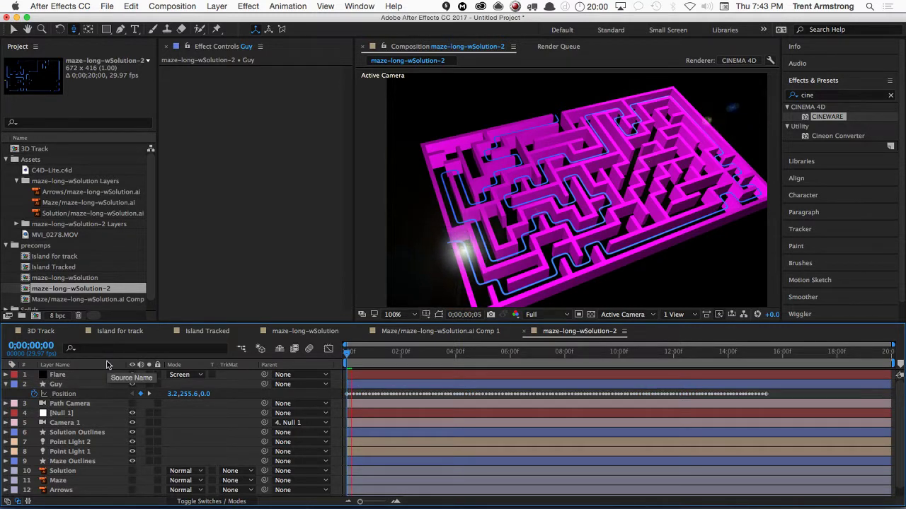
{"action": "key", "text": "space"}
- Shift Guy's whole path horizontally and preview, stopping at 0;00;01;17
{"action": "left_click_drag", "start_coordinate": [347, 357], "coordinate": [343, 356]}
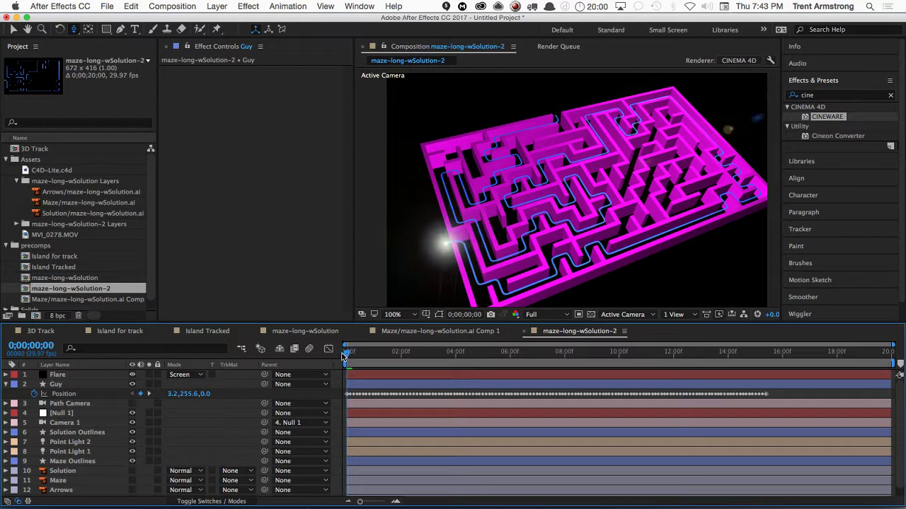
{"action": "left_click", "coordinate": [63, 394]}
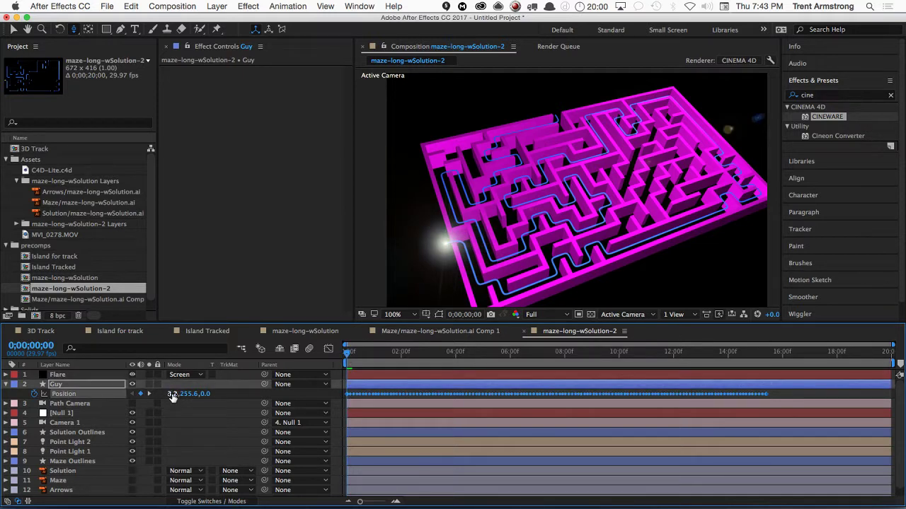
{"action": "left_click_drag", "start_coordinate": [170, 393], "coordinate": [186, 393]}
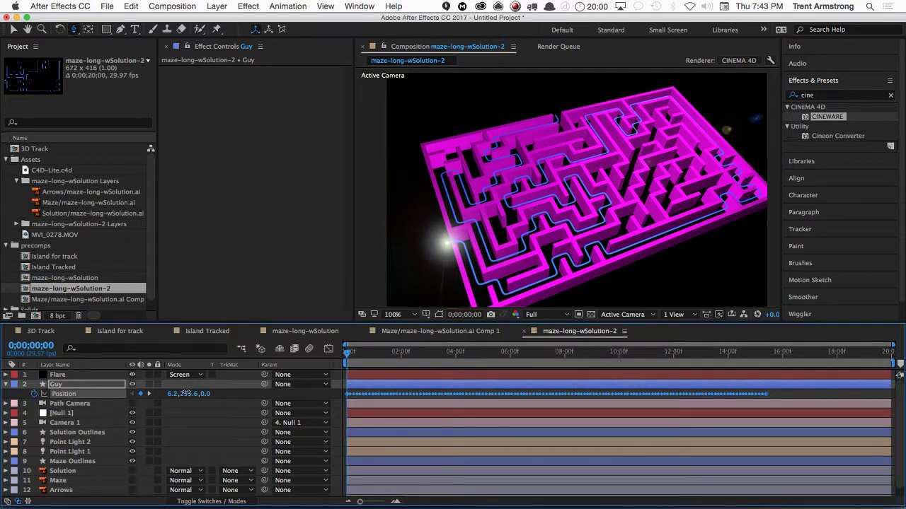
{"action": "left_click", "coordinate": [177, 386]}
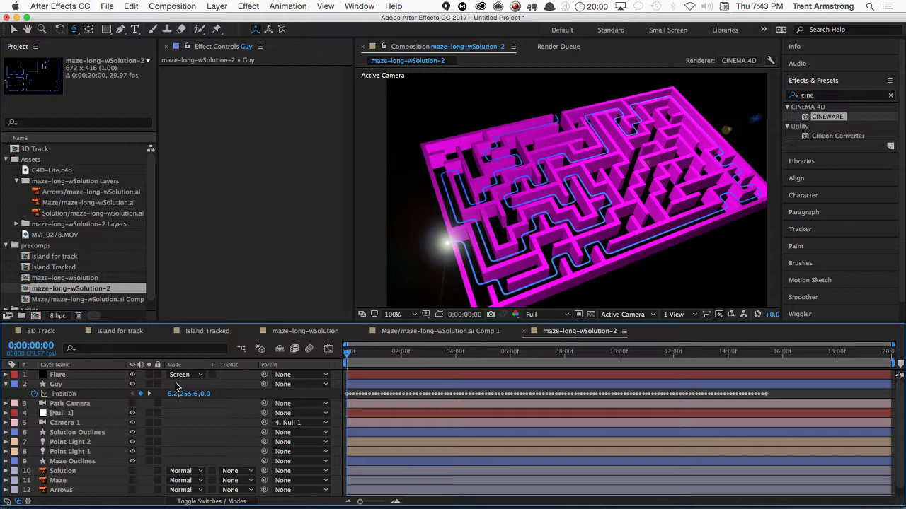
{"action": "key", "text": "space"}
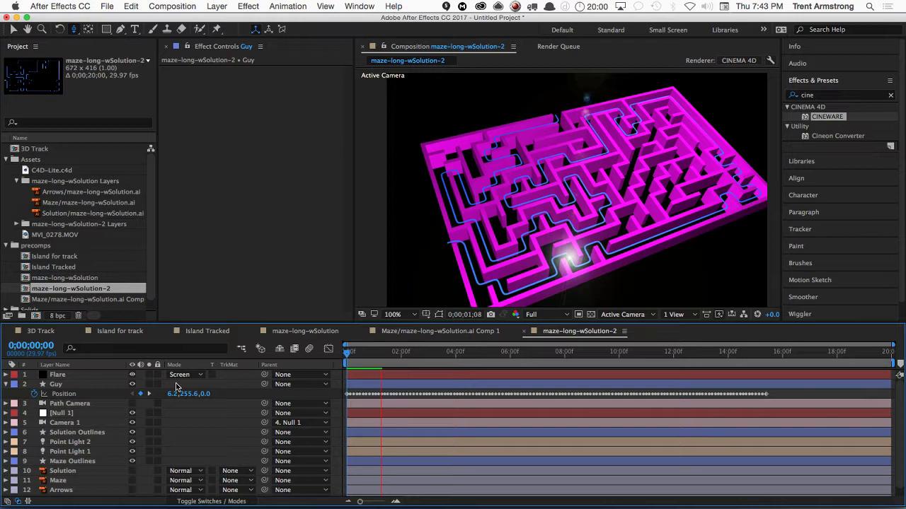
{"action": "key", "text": "space"}
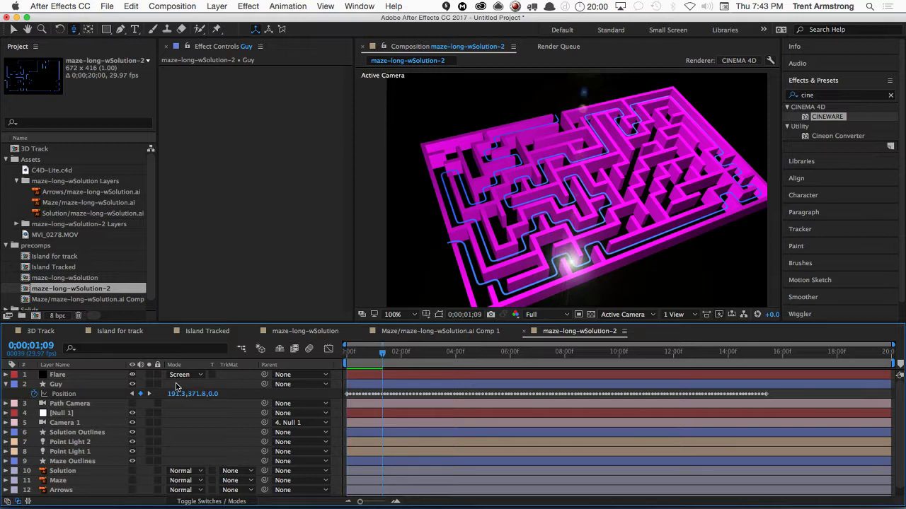
{"action": "key", "text": "space"}
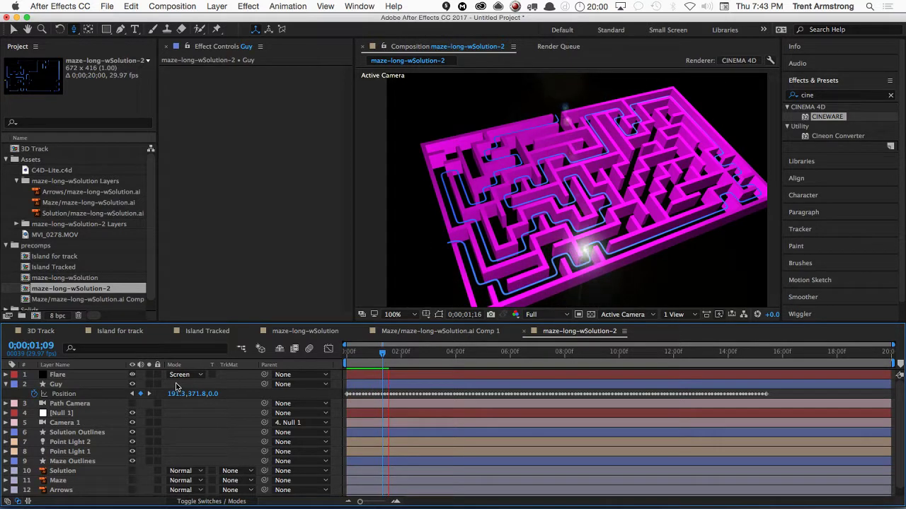
{"action": "key", "text": "space"}
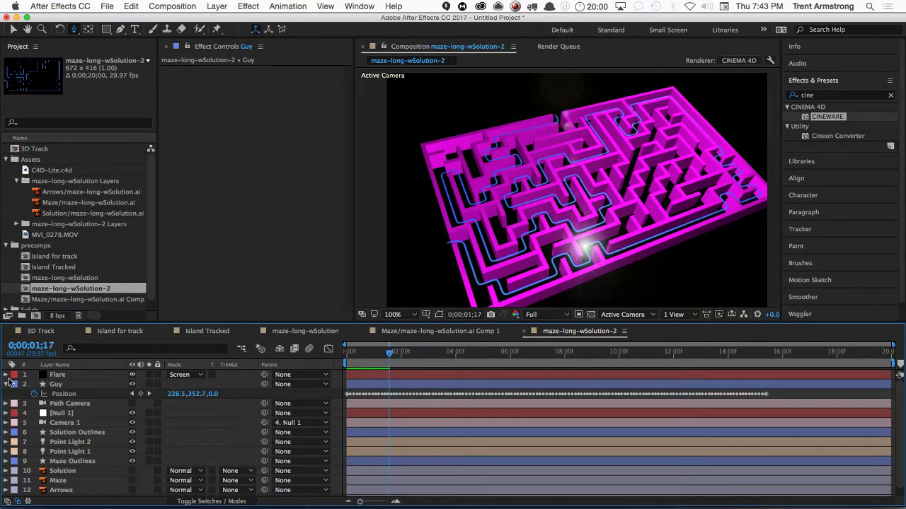
{"action": "left_click", "coordinate": [6, 385]}
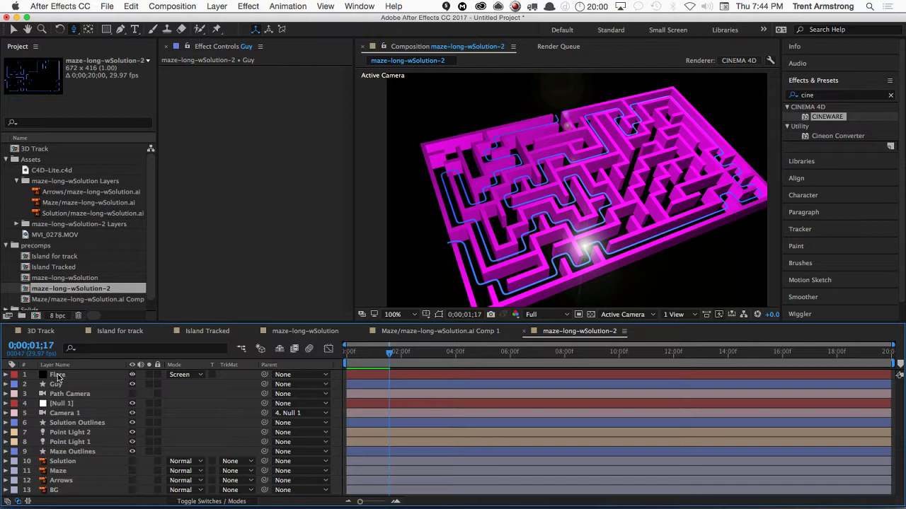
- Duplicate Point Light 2 into Point Light 3 and pickwhip its Position to Guy's Position
{"action": "left_click", "coordinate": [79, 433]}
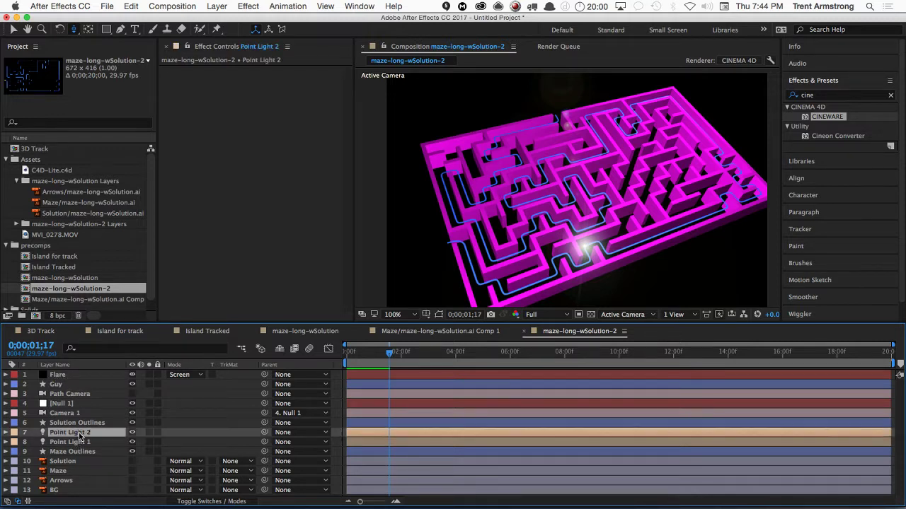
{"action": "key", "text": "super+d"}
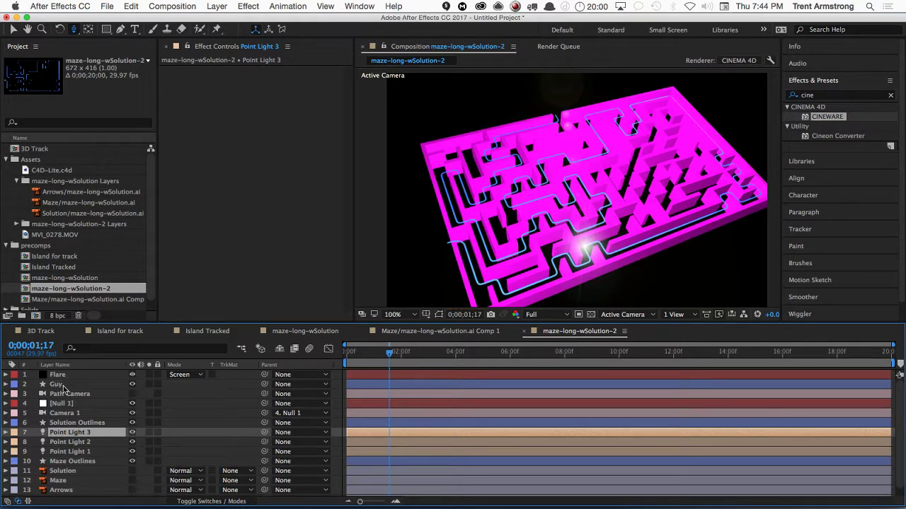
{"action": "key", "text": "p"}
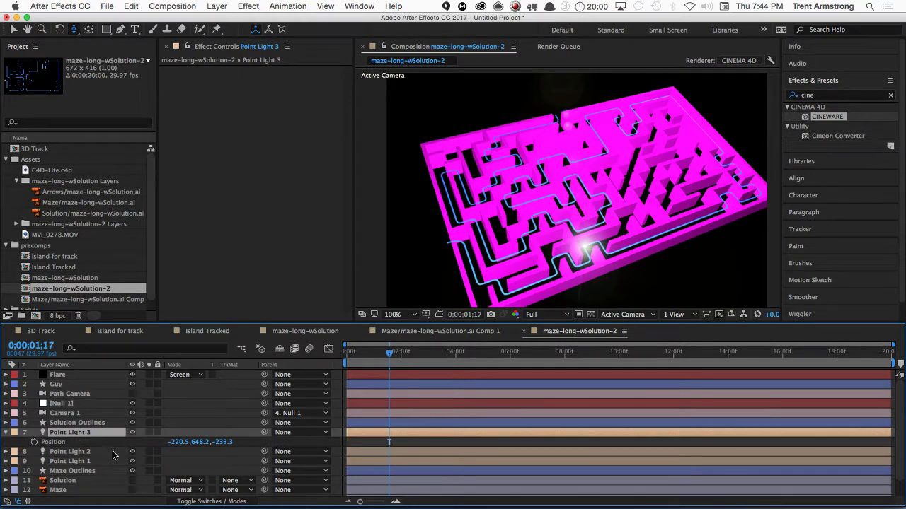
{"action": "left_click", "coordinate": [58, 383]}
{"action": "key", "text": "p"}
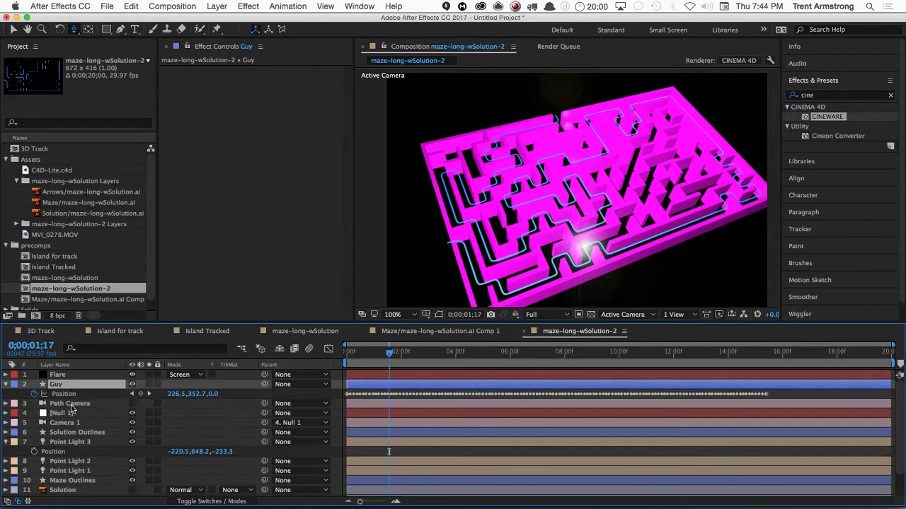
{"action": "left_click", "coordinate": [34, 452], "text": "alt"}
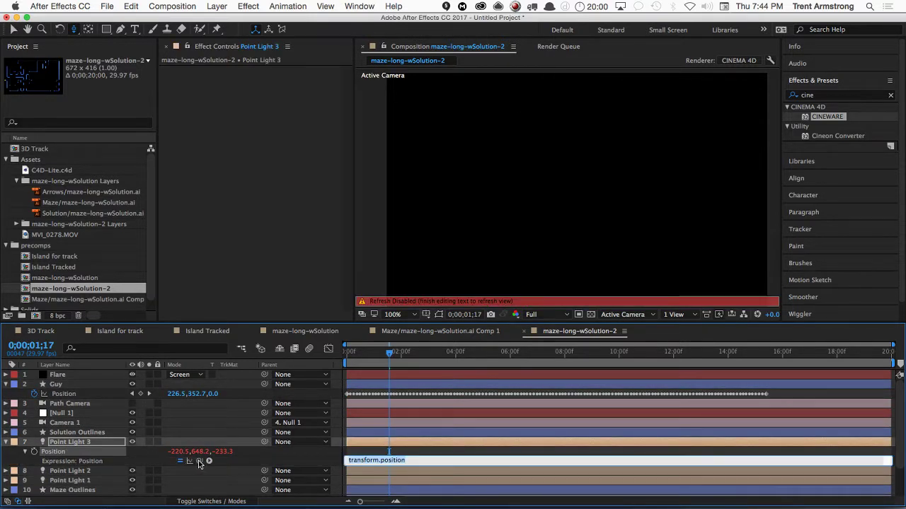
{"action": "left_click_drag", "start_coordinate": [199, 461], "coordinate": [62, 394]}
- Apply the position expression, collapse the rows, and reveal the point lights' Light Options
{"action": "key", "text": "KP_Enter"}
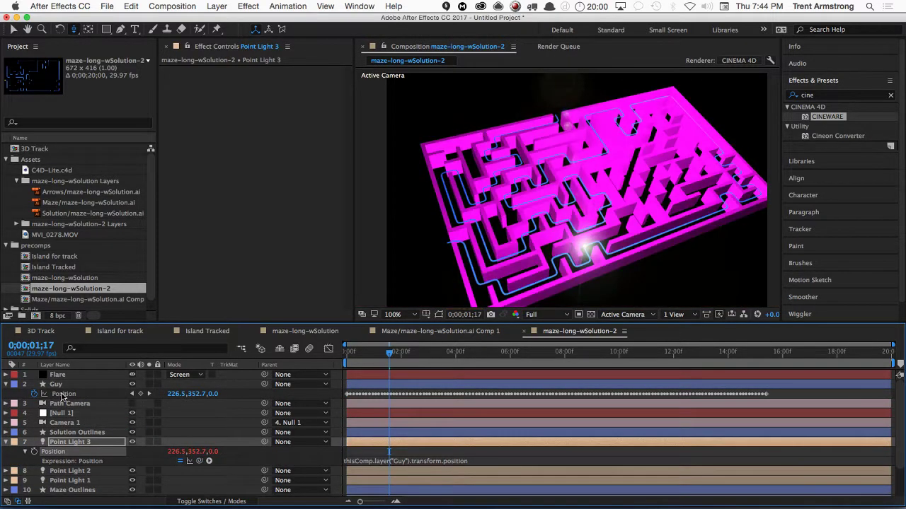
{"action": "left_click", "coordinate": [6, 384]}
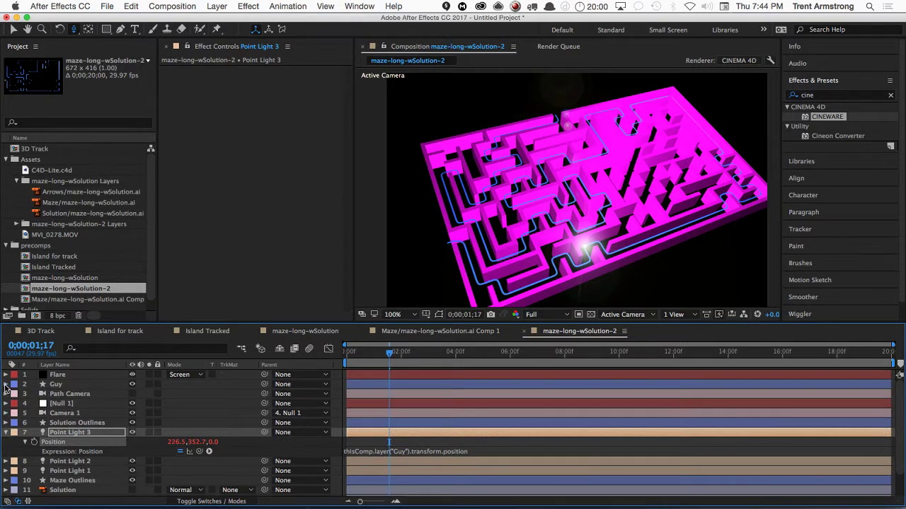
{"action": "left_click", "coordinate": [5, 432]}
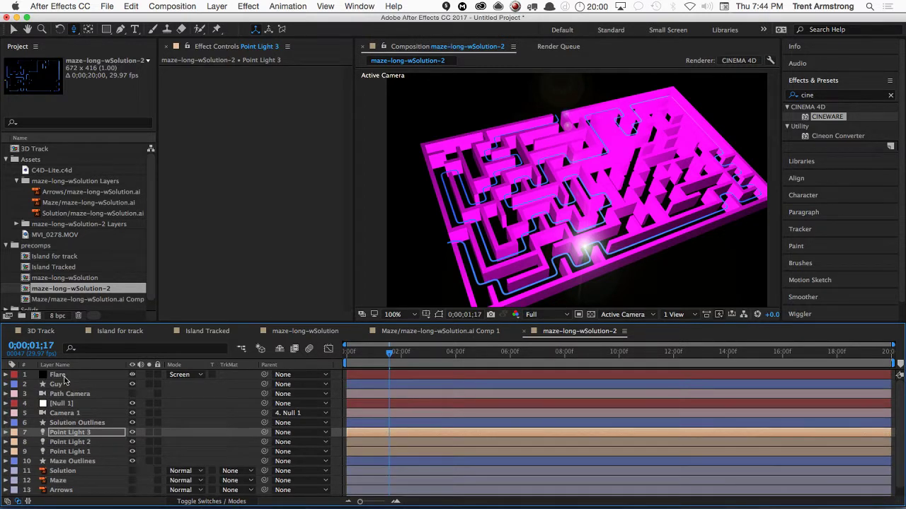
{"action": "left_click", "coordinate": [98, 442]}
{"action": "key", "text": "u"}
{"action": "key", "text": "u"}
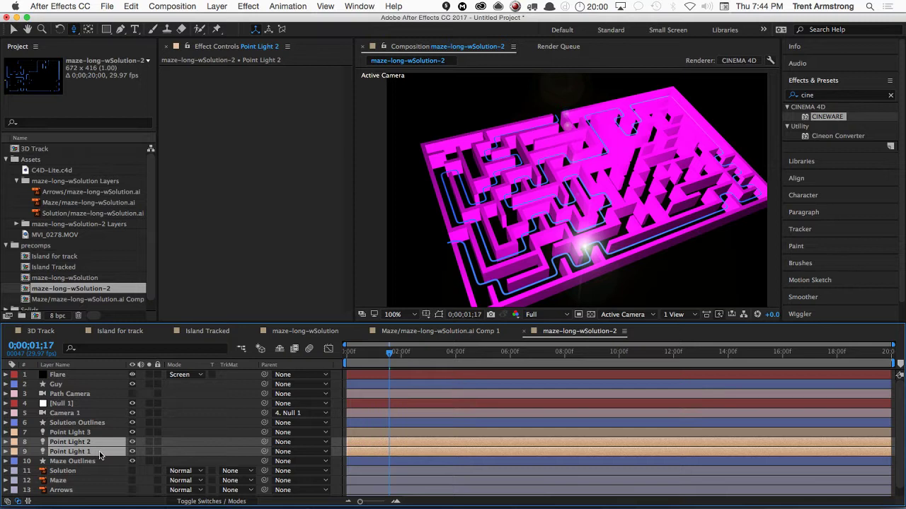
{"action": "scroll", "coordinate": [122, 460], "scroll_direction": "down", "scroll_amount": 6}
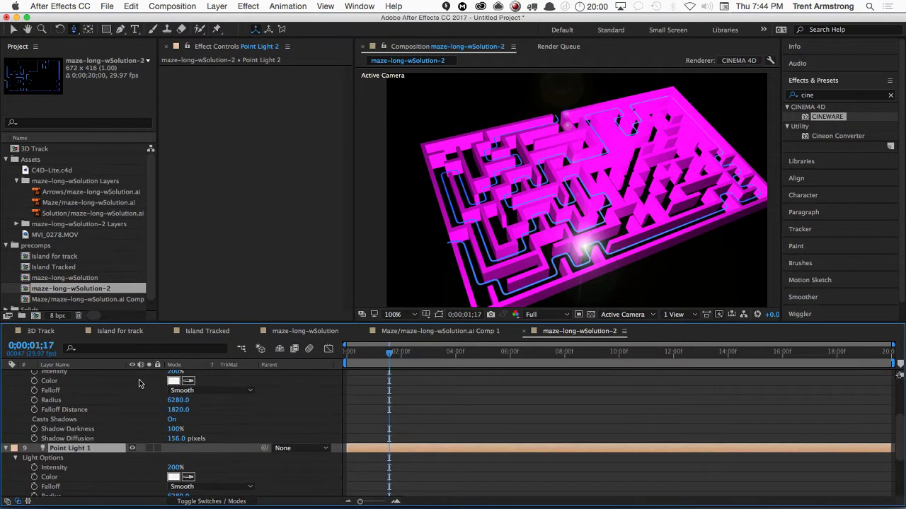
- Set Point Light 1 and 2 Intensity to 117% and preview the softer lighting
{"action": "left_click", "coordinate": [84, 468], "text": "shift"}
{"action": "left_click", "coordinate": [174, 468]}
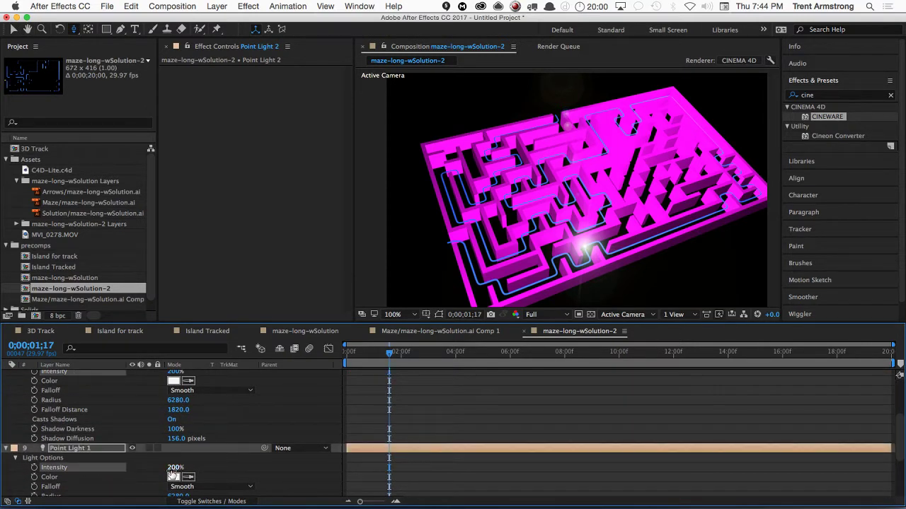
{"action": "type", "text": "121"}
{"action": "key", "text": "Return"}
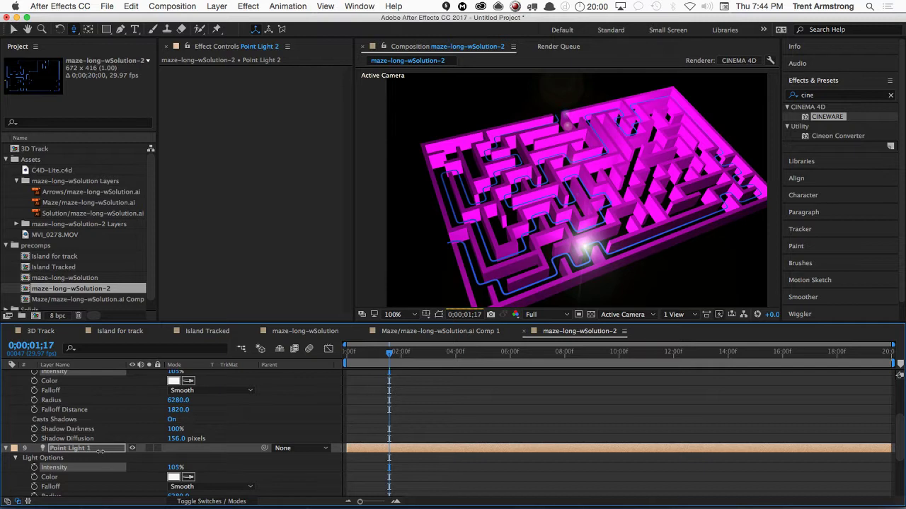
{"action": "key", "text": "super+z"}
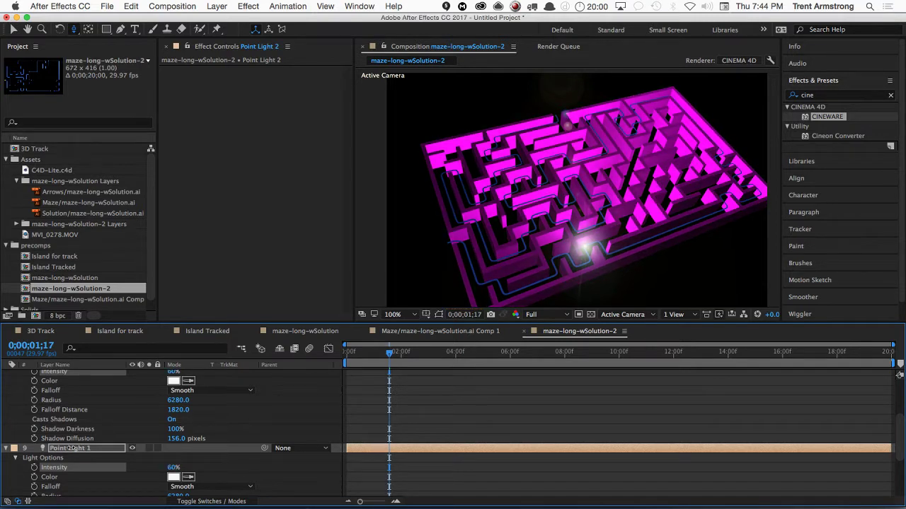
{"action": "key", "text": "super+z"}
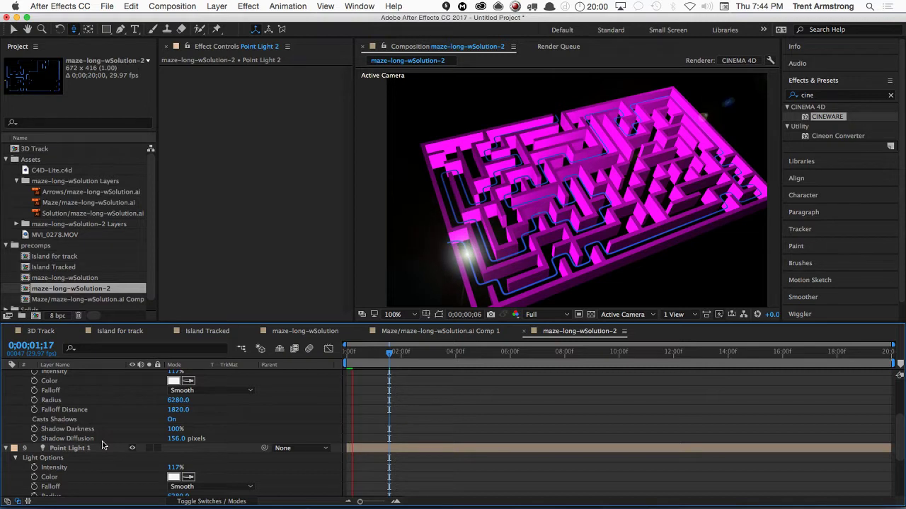
{"action": "key", "text": "space"}
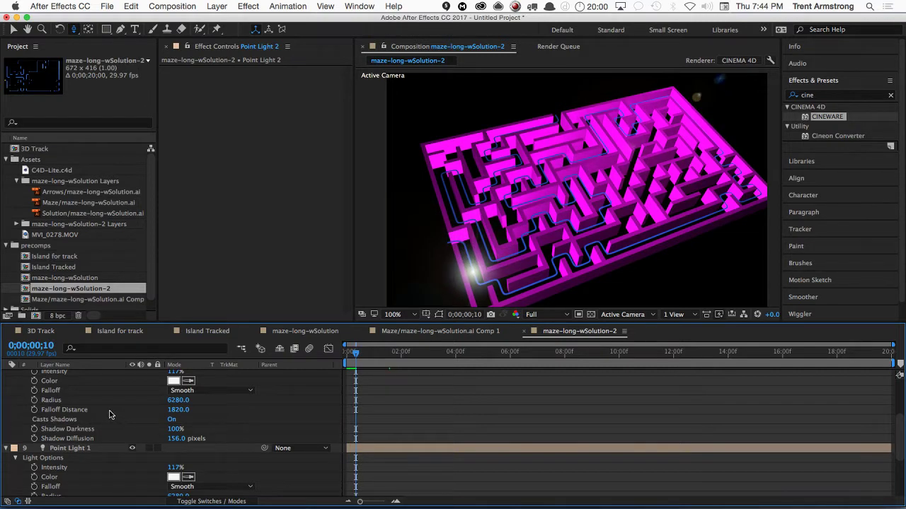
{"action": "key", "text": "super+Up"}
{"action": "key", "text": "super+Up"}
{"action": "key", "text": "super+Up"}
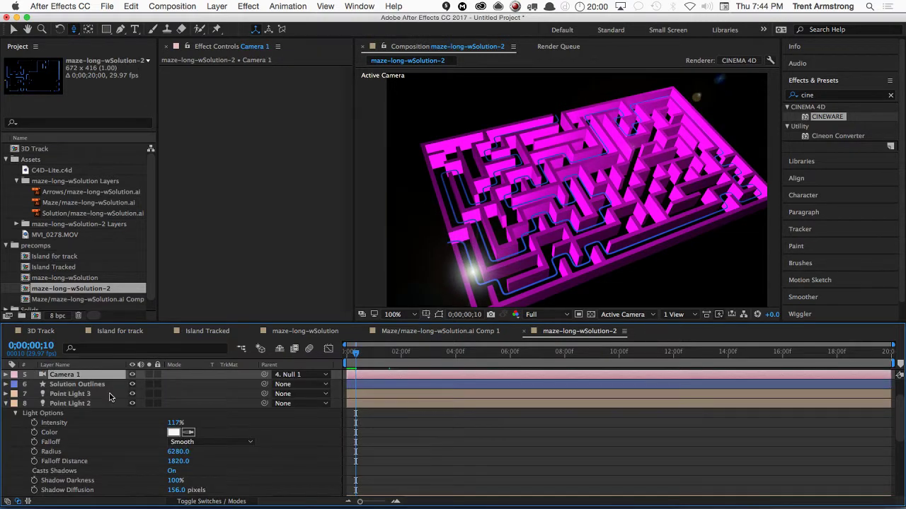
- Check Point Light 3's light settings without changes and preview the lit maze
{"action": "double_click", "coordinate": [109, 396]}
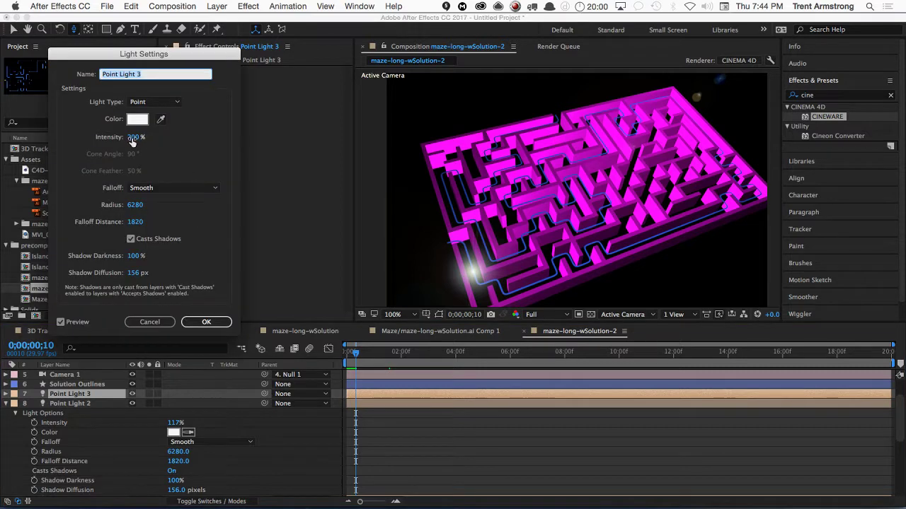
{"action": "left_click", "coordinate": [136, 205]}
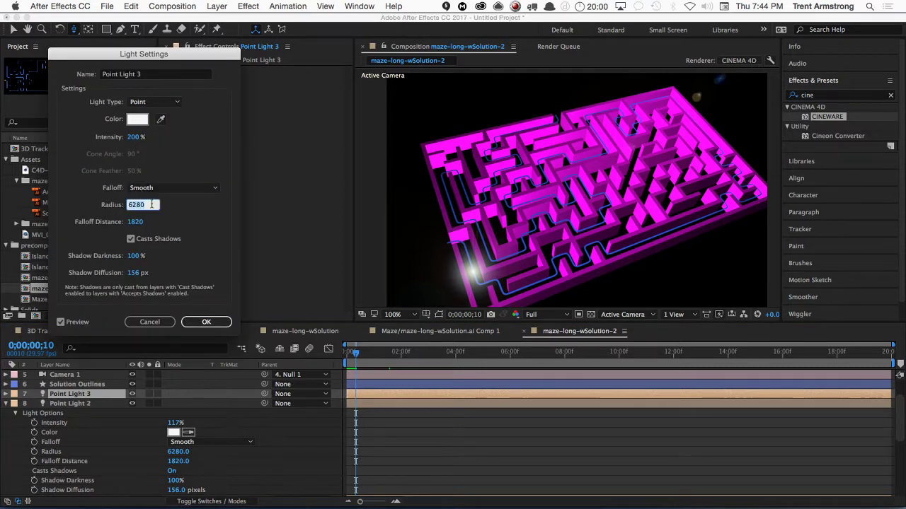
{"action": "key", "text": "Return"}
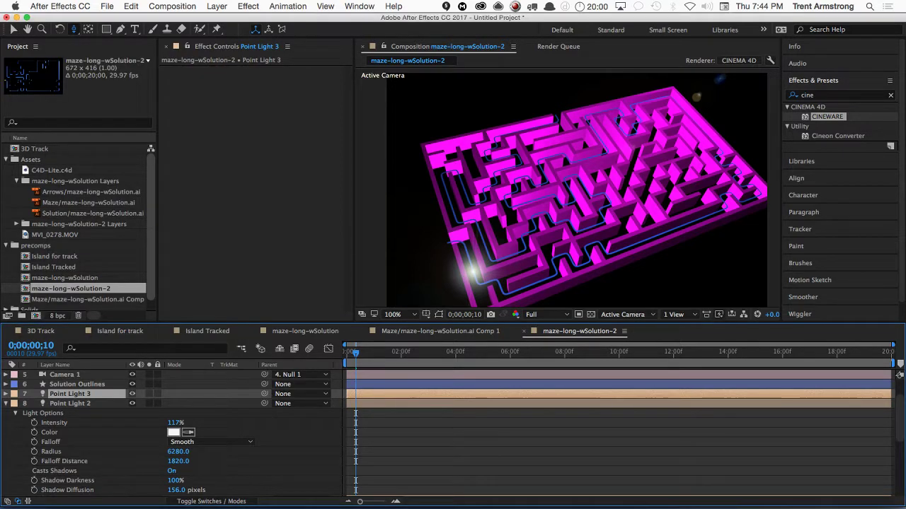
{"action": "key", "text": "F2"}
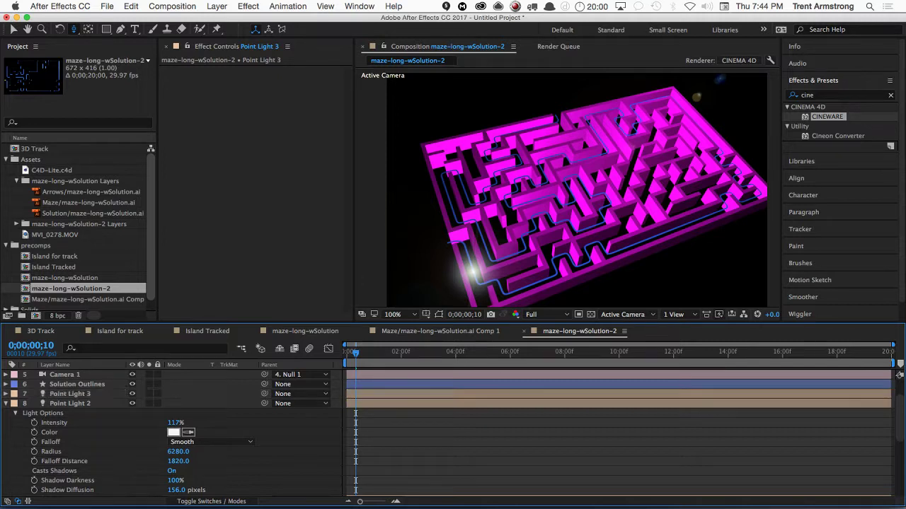
{"action": "key", "text": "space"}
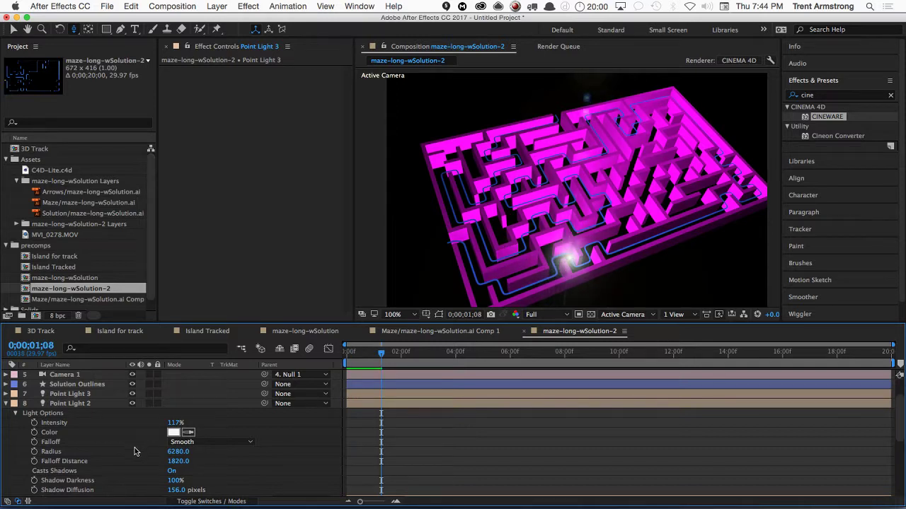
- Link Point Light 3's Position expression to Guy's Position, reading 191.2,363.1,0.0
{"action": "left_click", "coordinate": [87, 395]}
{"action": "key", "text": "p"}
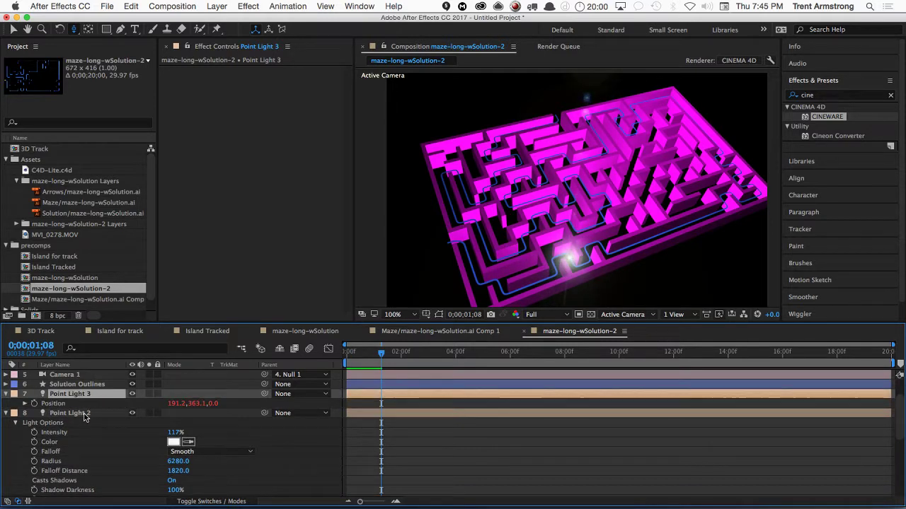
{"action": "left_click", "coordinate": [7, 414]}
{"action": "scroll", "coordinate": [94, 405], "scroll_direction": "up", "scroll_amount": 3}
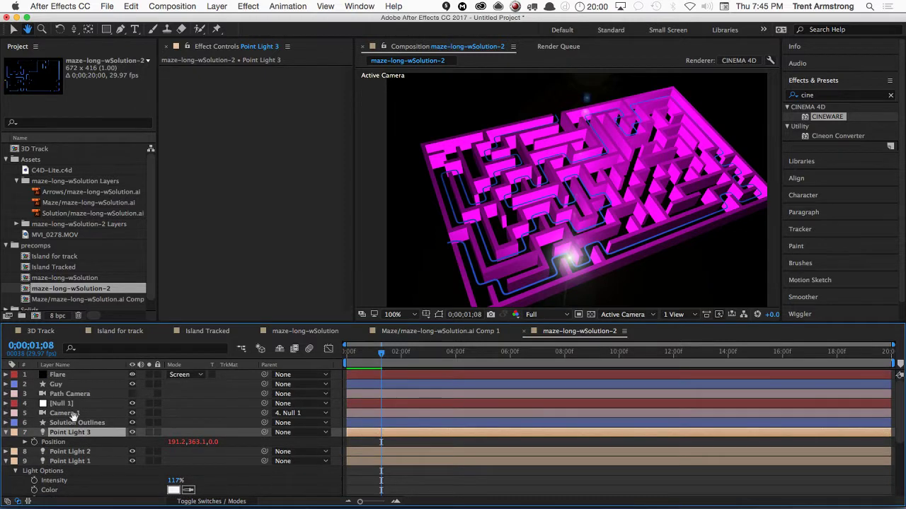
{"action": "left_click", "coordinate": [68, 386]}
{"action": "key", "text": "p"}
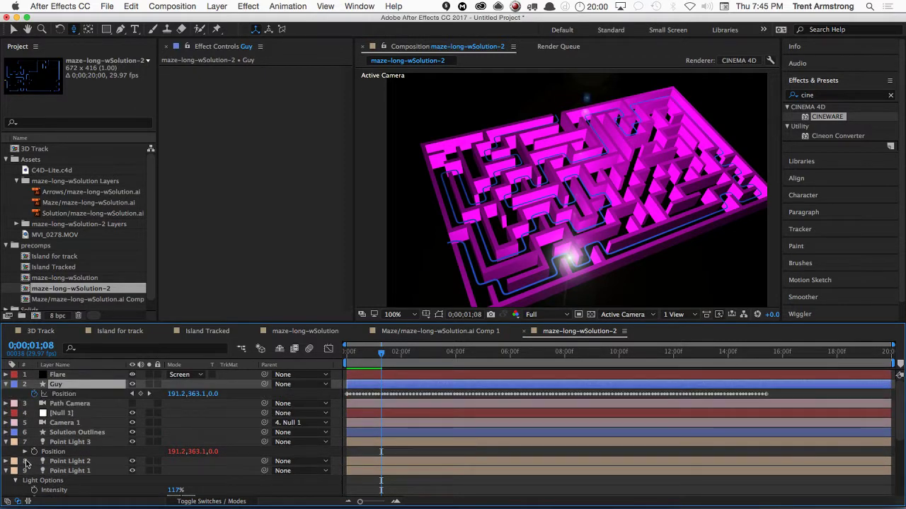
{"action": "left_click", "coordinate": [54, 452]}
{"action": "key", "text": "super+v"}
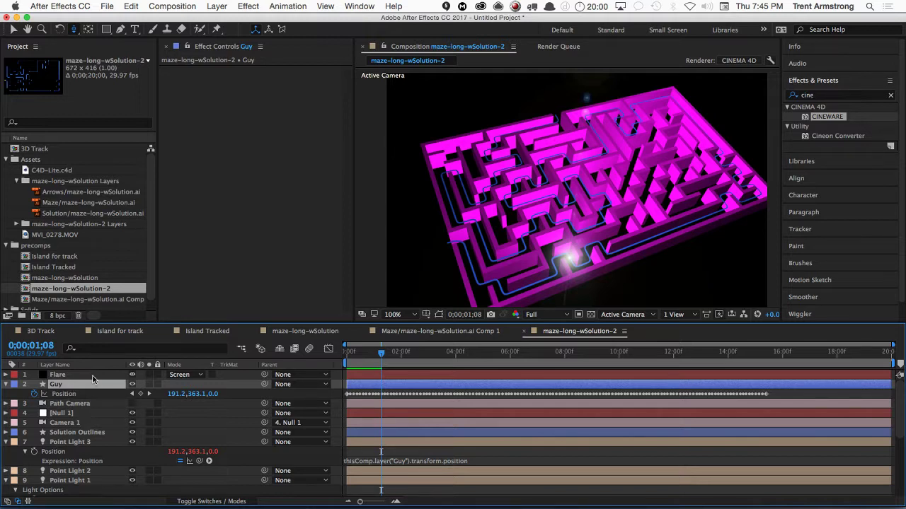
{"action": "left_click", "coordinate": [9, 384]}
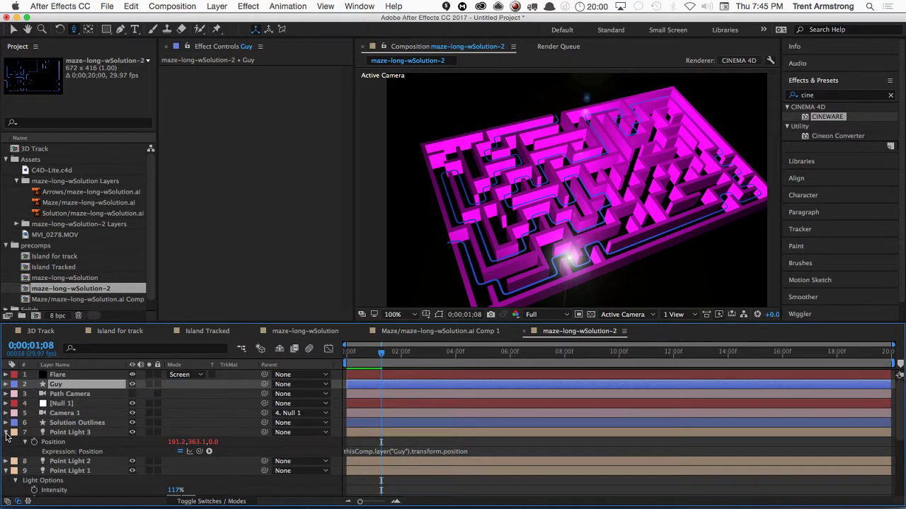
{"action": "left_click", "coordinate": [58, 434]}
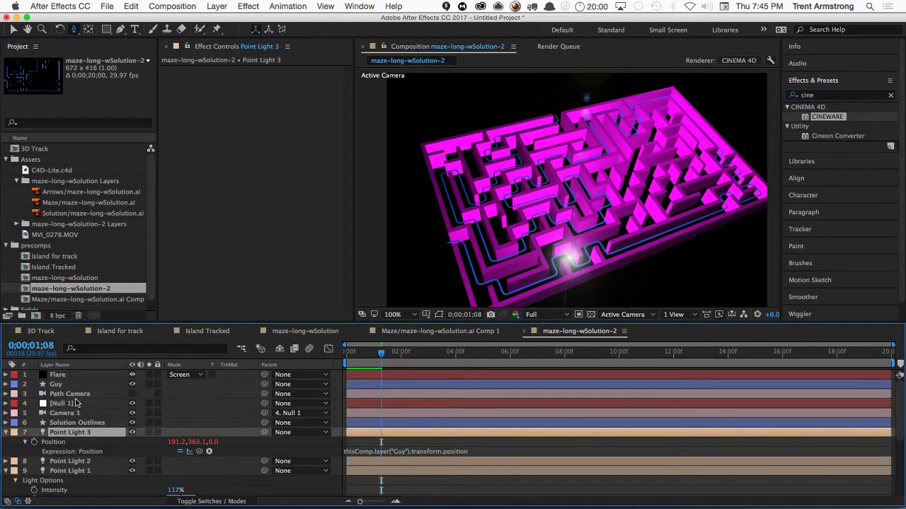
- Set Point Light 3's Intensity to 100% and Radius to 20
{"action": "key", "text": "super+shift+y"}
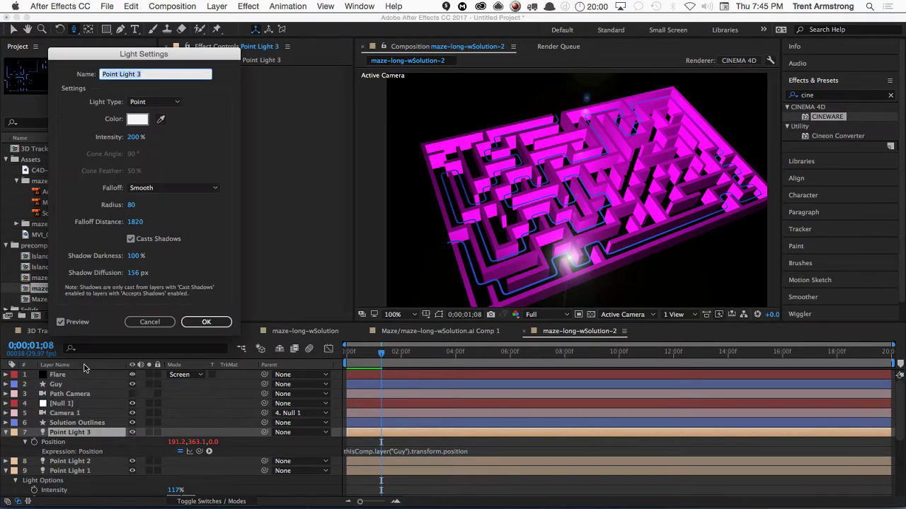
{"action": "left_click", "coordinate": [133, 137]}
{"action": "type", "text": "10"}
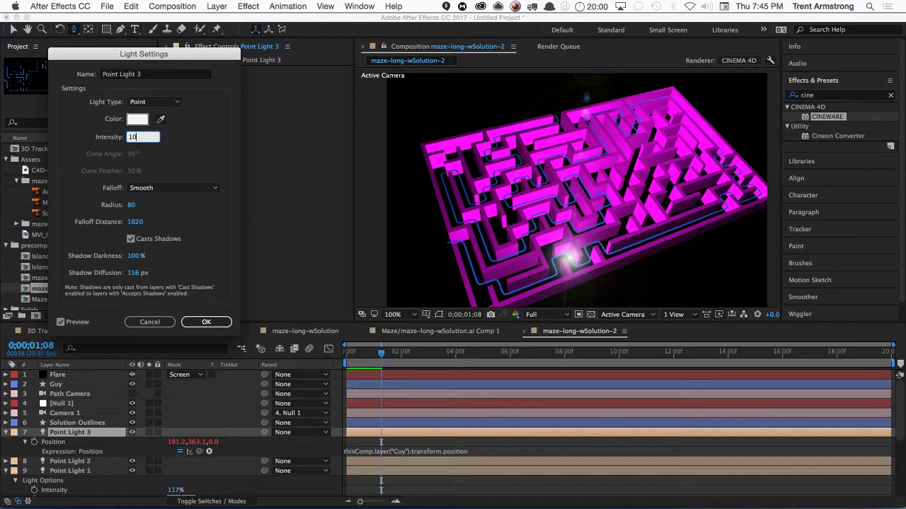
{"action": "type", "text": "0"}
{"action": "key", "text": "Tab"}
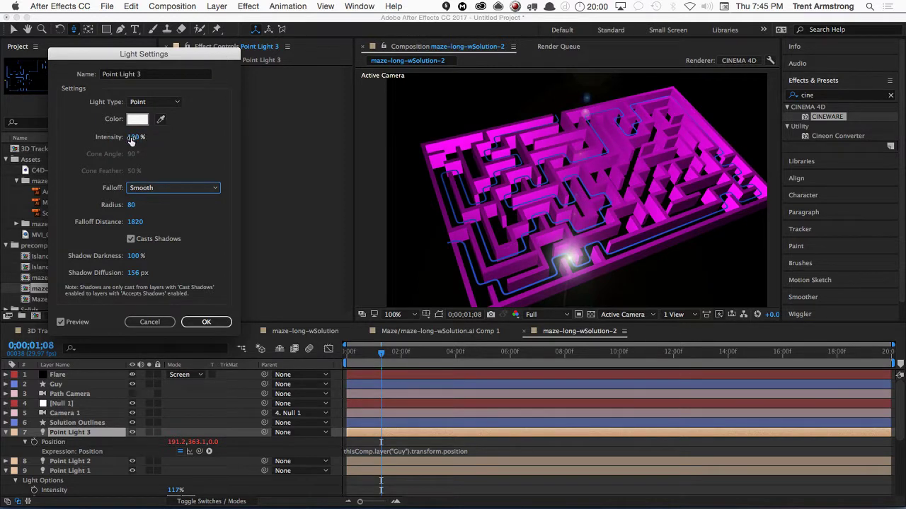
{"action": "left_click", "coordinate": [132, 205]}
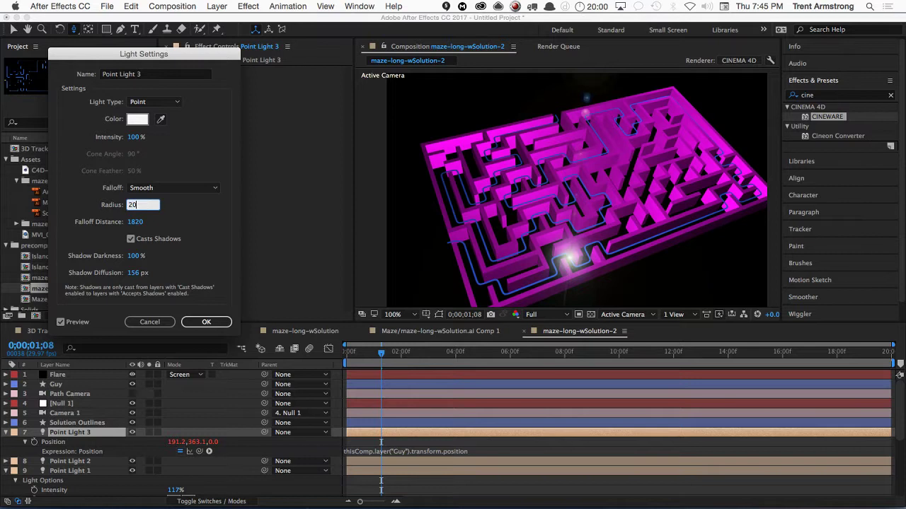
{"action": "key", "text": "Return"}
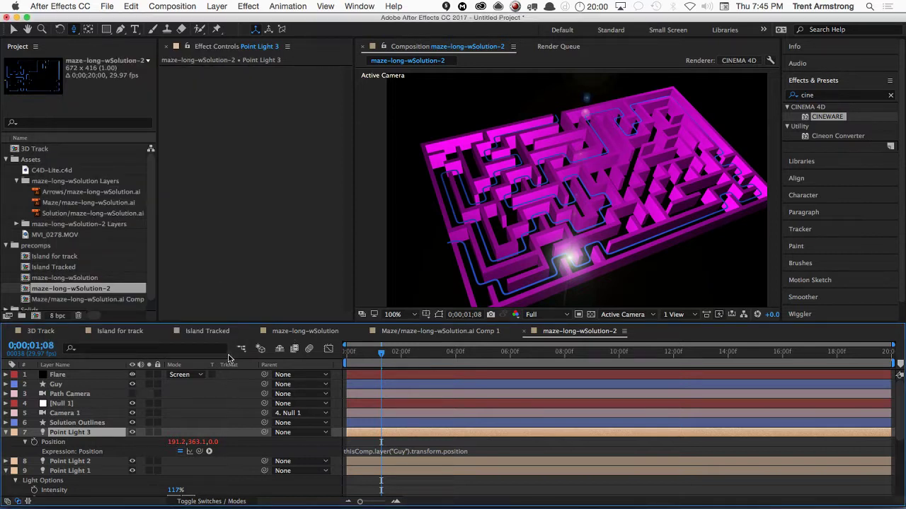
- Adjust Point Light 3's Falloff Distance and preview its glow travelling with Guy
{"action": "key", "text": "super+shift+l"}
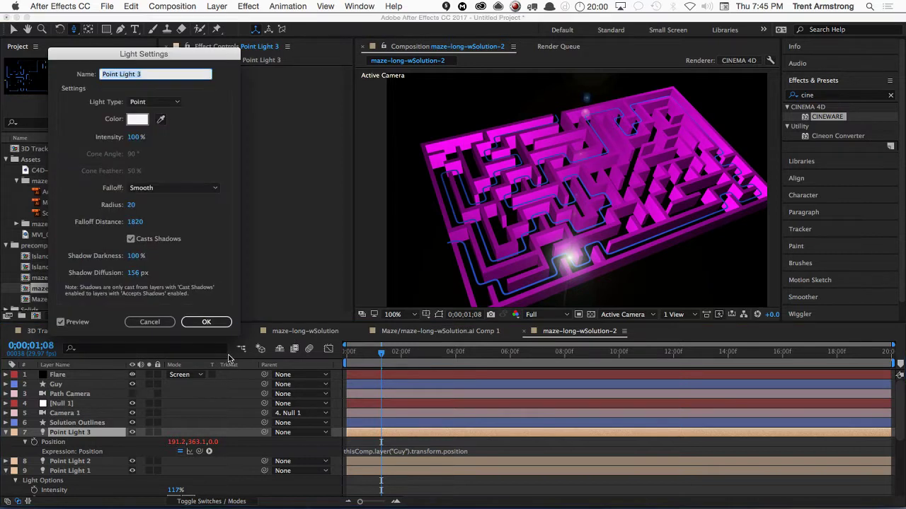
{"action": "left_click", "coordinate": [136, 222]}
{"action": "key", "text": "Return"}
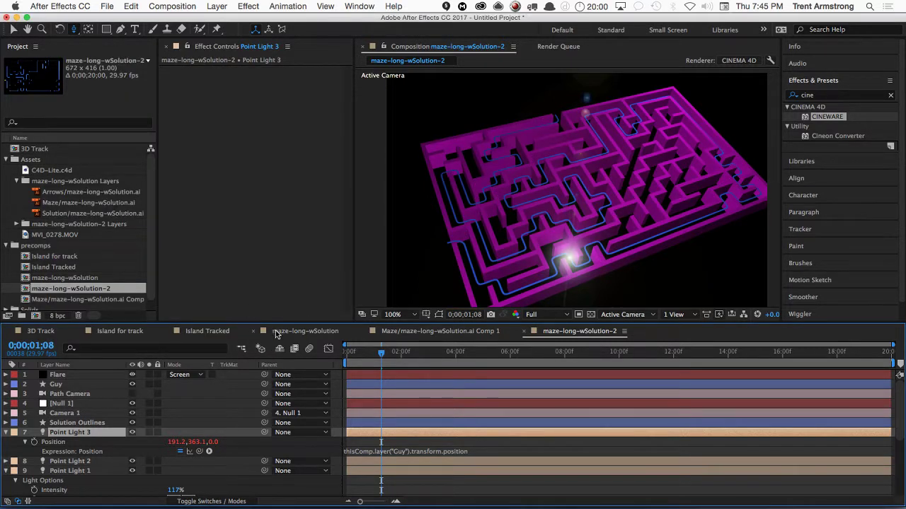
{"action": "key", "text": "F2"}
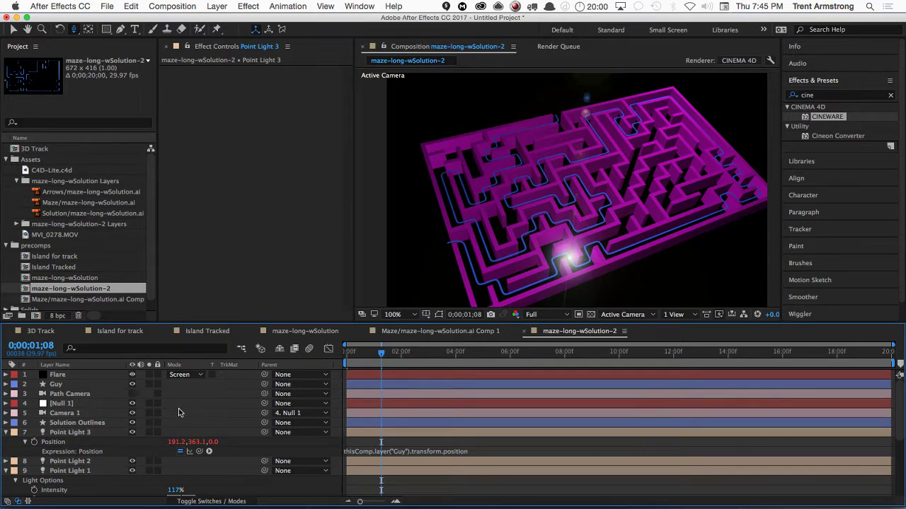
{"action": "key", "text": "space"}
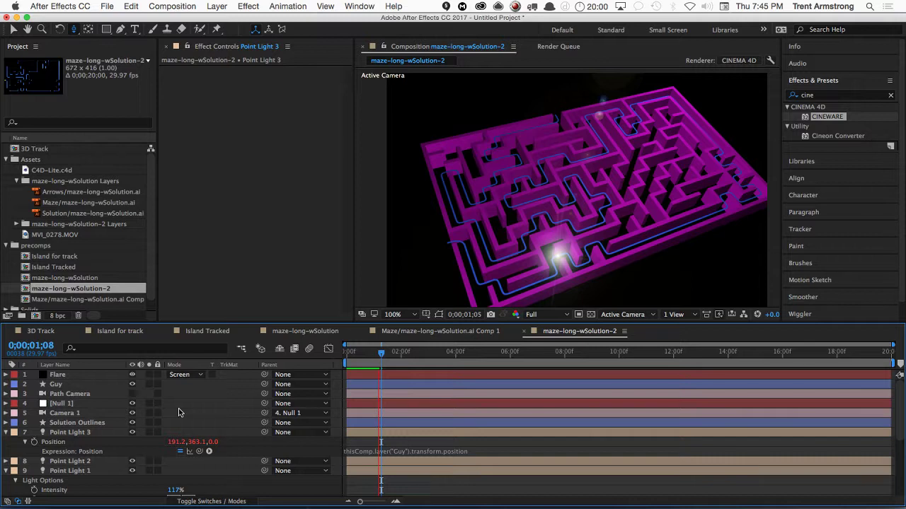
- Set Camera 1's Auto-Orient to Orient Towards Point of Interest
{"action": "left_click", "coordinate": [80, 395]}
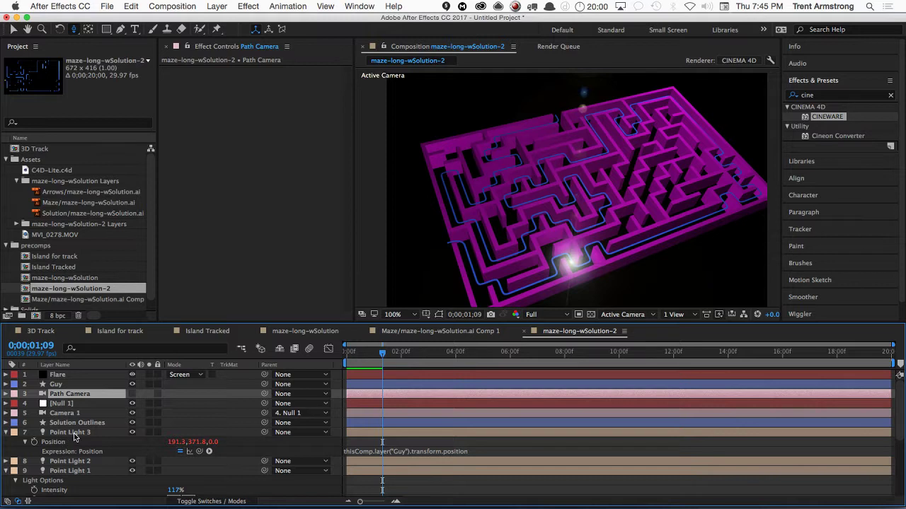
{"action": "scroll", "coordinate": [70, 453], "scroll_direction": "down", "scroll_amount": 3}
{"action": "scroll", "coordinate": [73, 417], "scroll_direction": "up", "scroll_amount": 1}
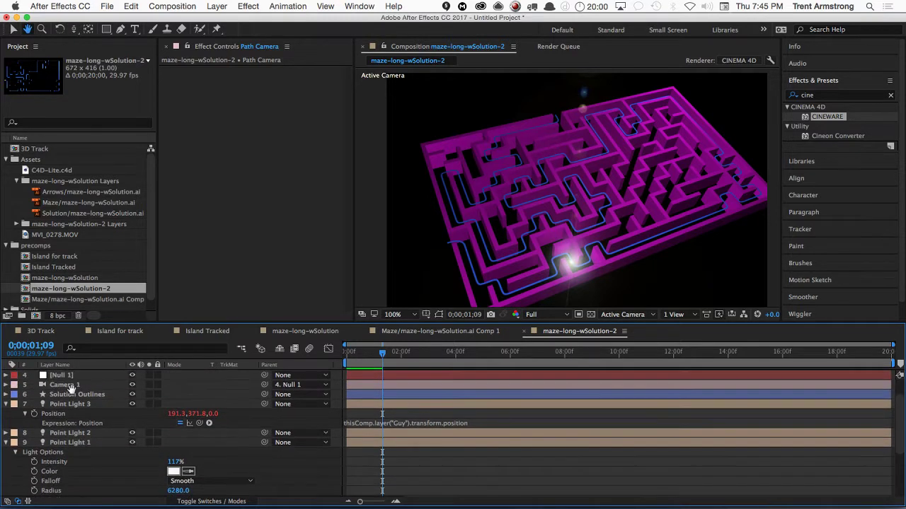
{"action": "left_click", "coordinate": [73, 386]}
{"action": "key", "text": "p"}
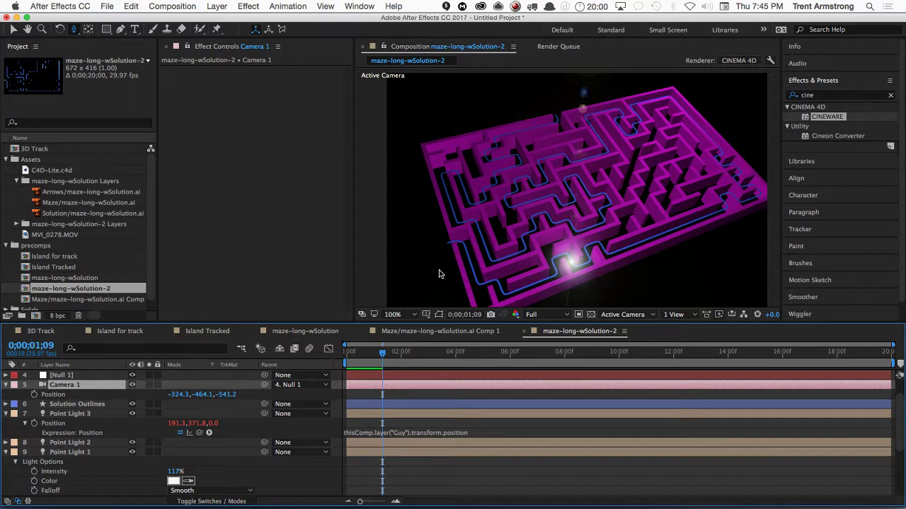
{"action": "key", "text": "v"}
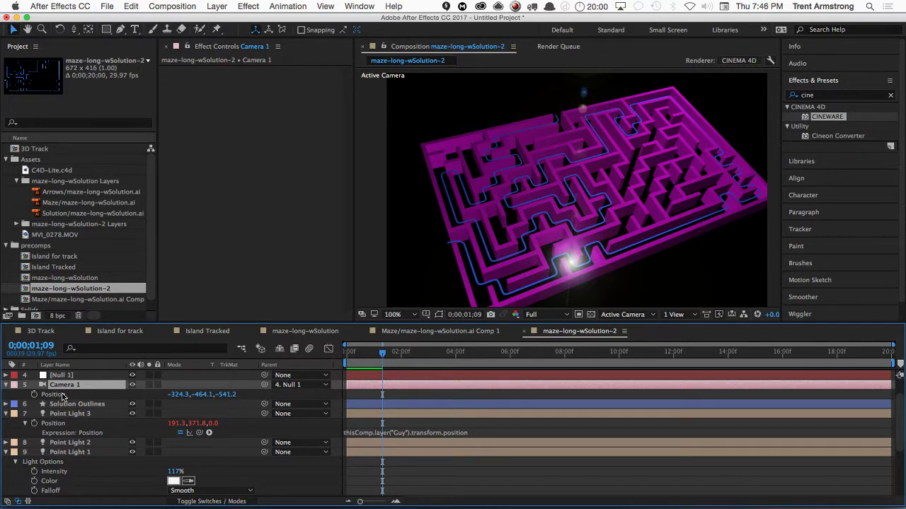
{"action": "key", "text": "a"}
{"action": "key", "text": "a"}
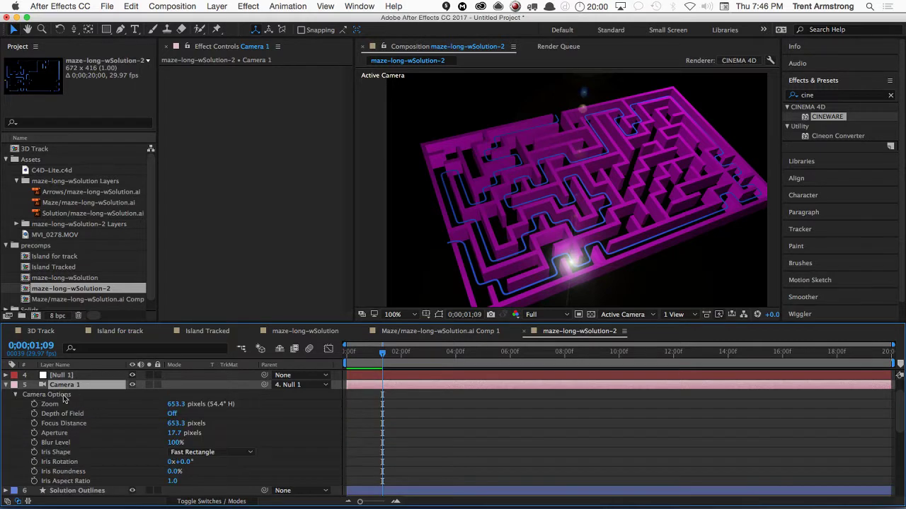
{"action": "key", "text": "super+alt+o"}
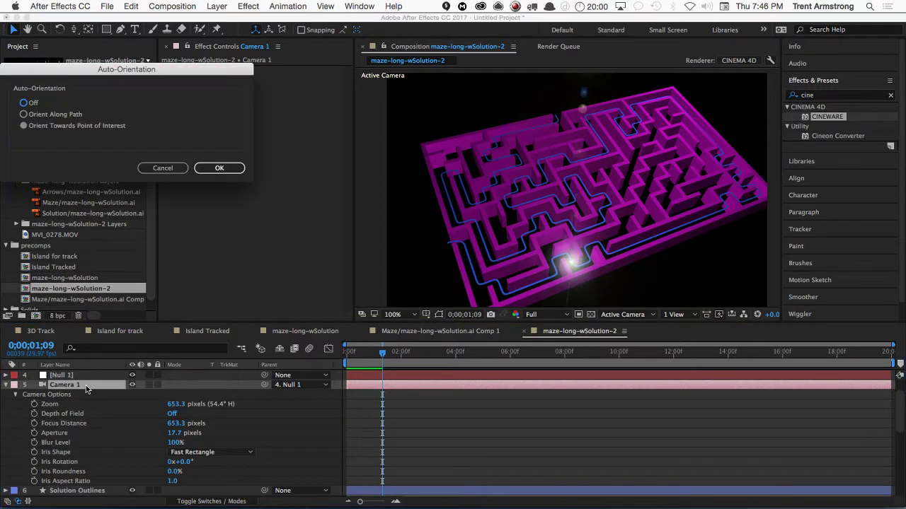
{"action": "left_click", "coordinate": [63, 127]}
{"action": "left_click", "coordinate": [220, 168]}
- Expand Camera 1's Transform properties and select its Point of Interest
{"action": "left_click", "coordinate": [16, 395]}
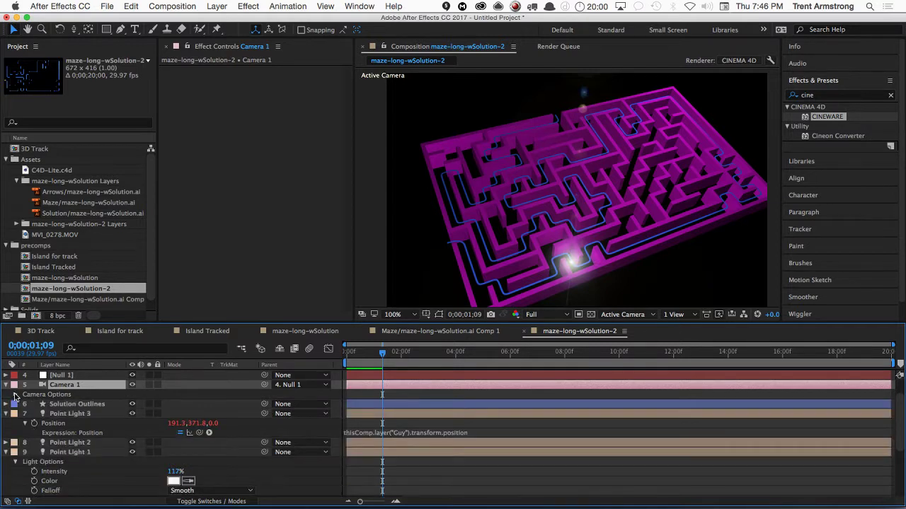
{"action": "left_click", "coordinate": [6, 385]}
{"action": "left_click", "coordinate": [6, 385]}
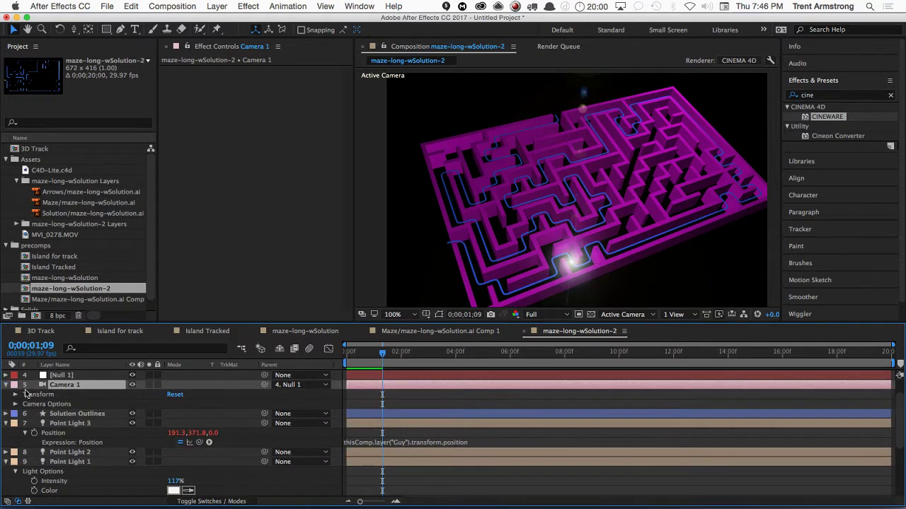
{"action": "left_click", "coordinate": [16, 395]}
{"action": "left_click", "coordinate": [59, 405]}
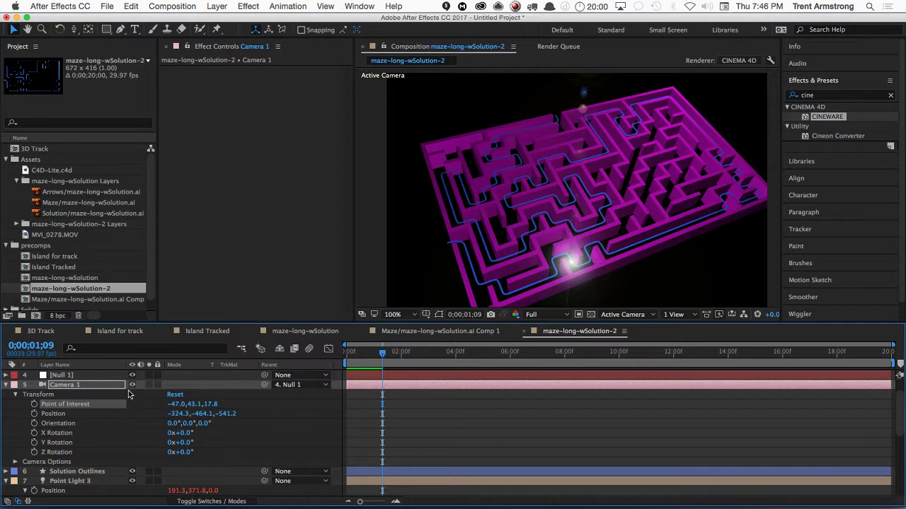
{"action": "scroll", "coordinate": [44, 407], "scroll_direction": "up", "scroll_amount": 3}
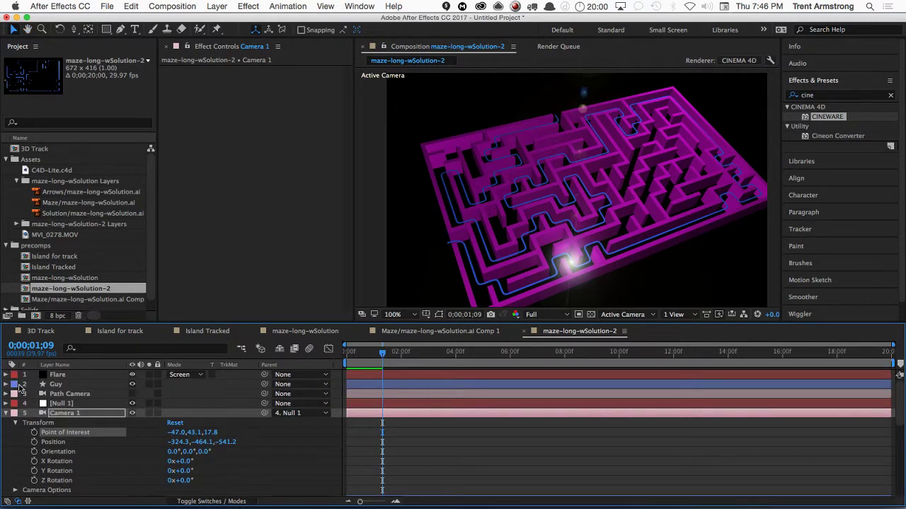
{"action": "left_click", "coordinate": [6, 384]}
- Link Camera 1's Point of Interest to the Guy layer's Position with an expression pickwhip
{"action": "left_click", "coordinate": [16, 394]}
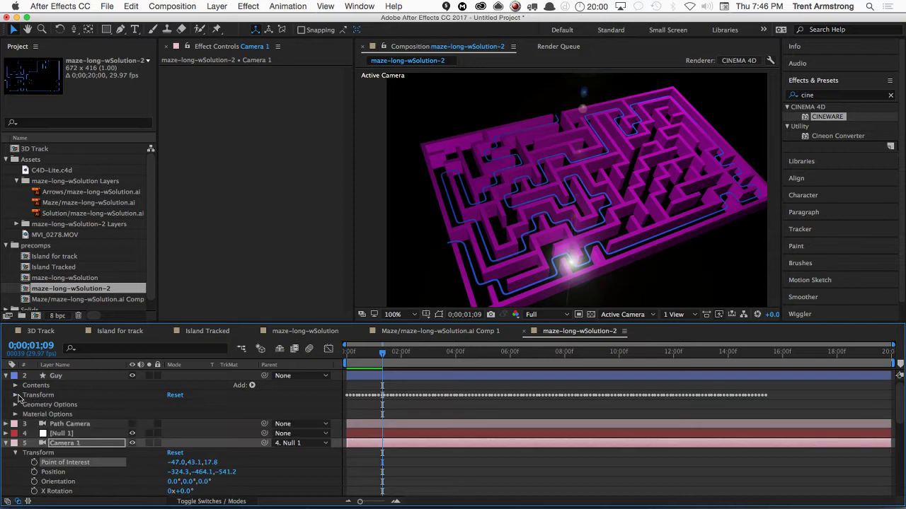
{"action": "left_click", "coordinate": [63, 377]}
{"action": "key", "text": "p"}
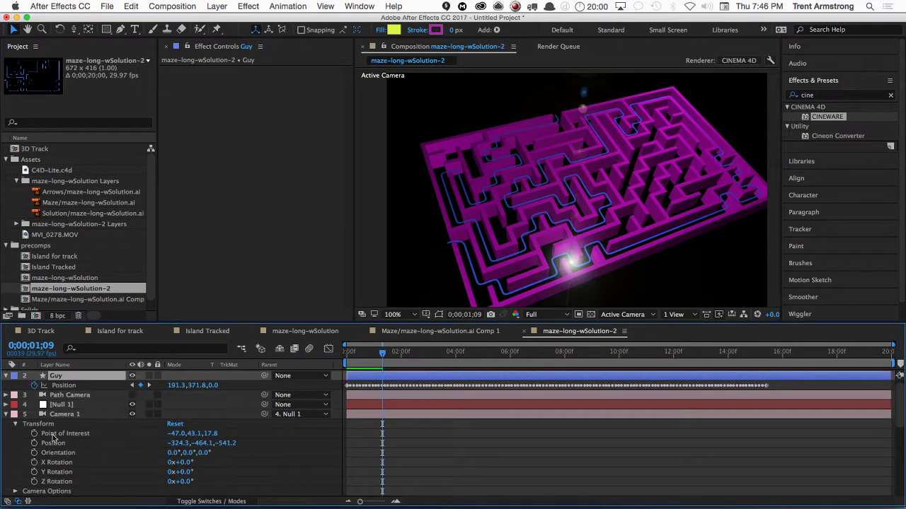
{"action": "left_click", "coordinate": [34, 434], "text": "alt"}
{"action": "left_click_drag", "start_coordinate": [199, 443], "coordinate": [71, 386]}
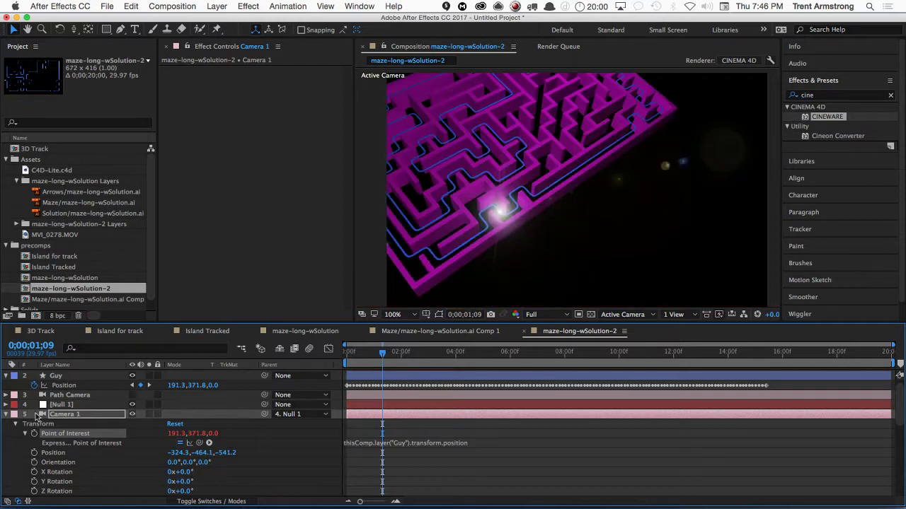
- Collapse the layer properties and preview the camera following Guy through the maze
{"action": "left_click", "coordinate": [6, 415]}
{"action": "left_click", "coordinate": [6, 376]}
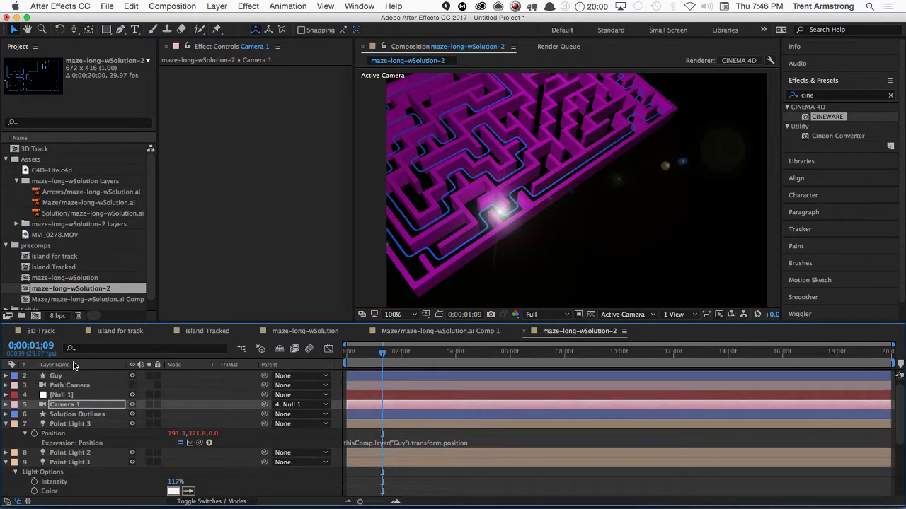
{"action": "key", "text": "space"}
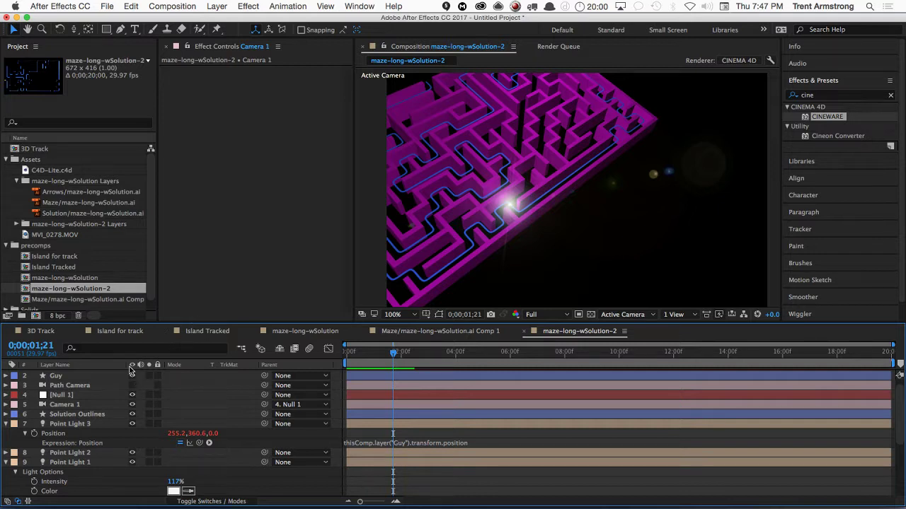
{"action": "left_click", "coordinate": [6, 424]}
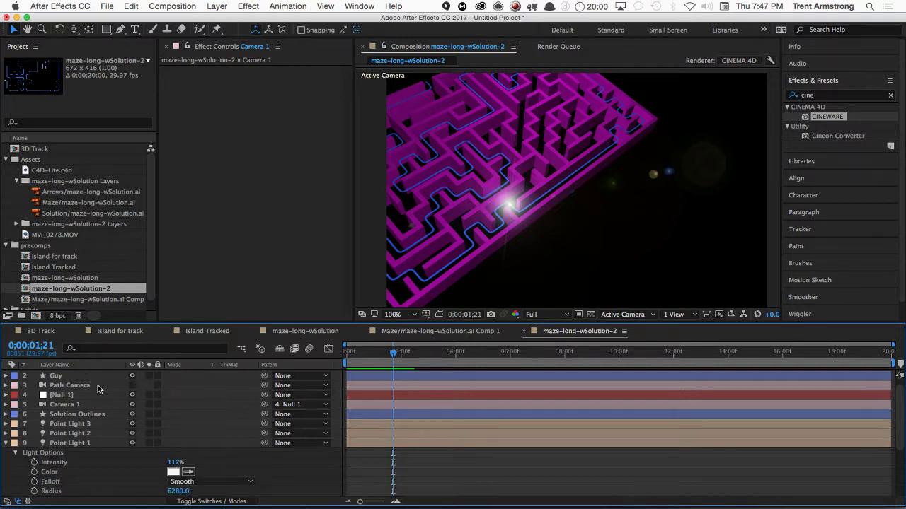
- Convert Camera 1's Point of Interest expression into keyframes from the composition start
{"action": "left_click", "coordinate": [65, 406]}
{"action": "left_click", "coordinate": [6, 404]}
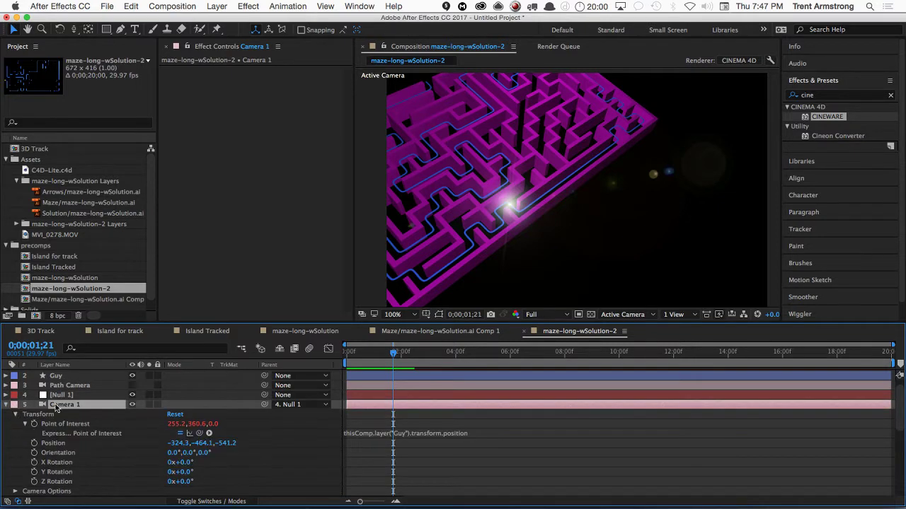
{"action": "left_click", "coordinate": [25, 424]}
{"action": "left_click", "coordinate": [65, 423]}
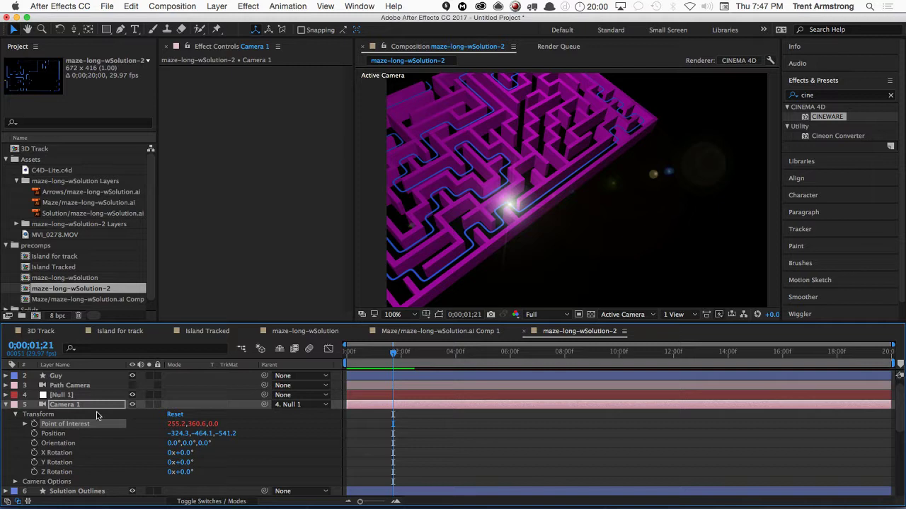
{"action": "left_click_drag", "start_coordinate": [387, 360], "coordinate": [346, 351]}
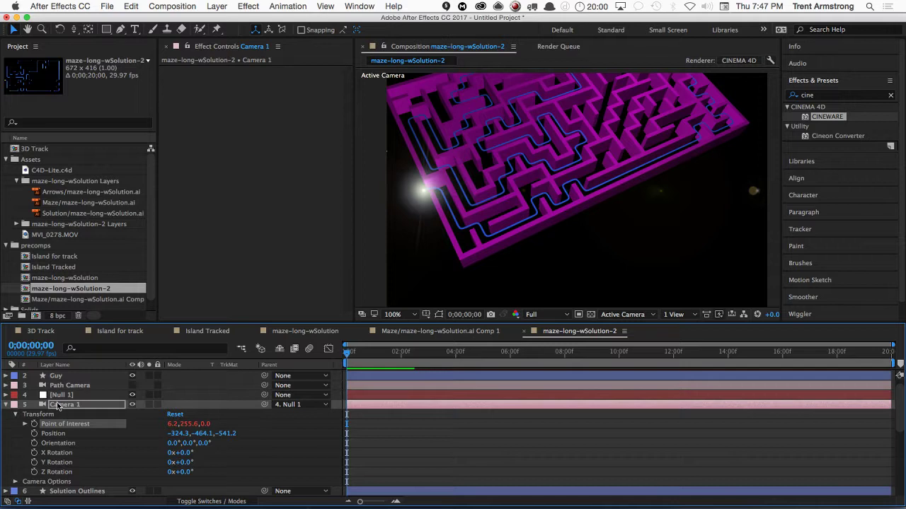
{"action": "left_click", "coordinate": [283, 8]}
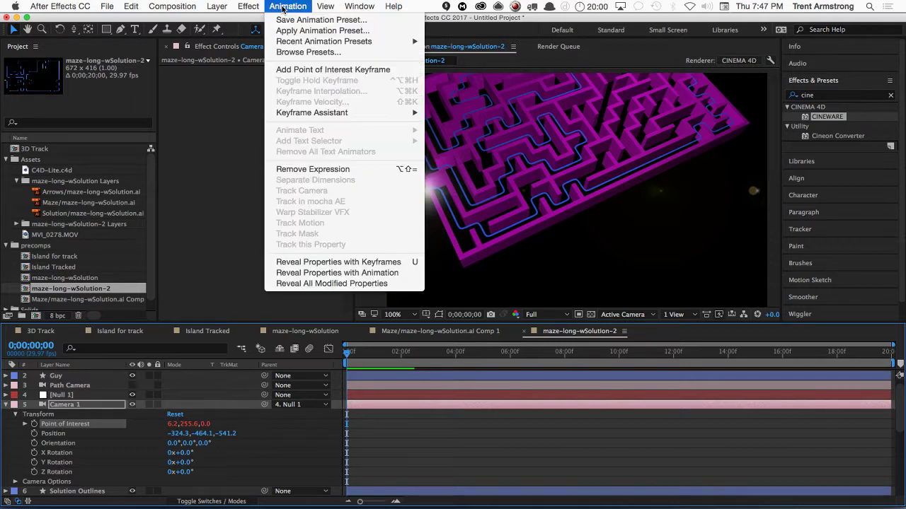
{"action": "mouse_move", "coordinate": [308, 42]}
{"action": "mouse_move", "coordinate": [319, 115]}
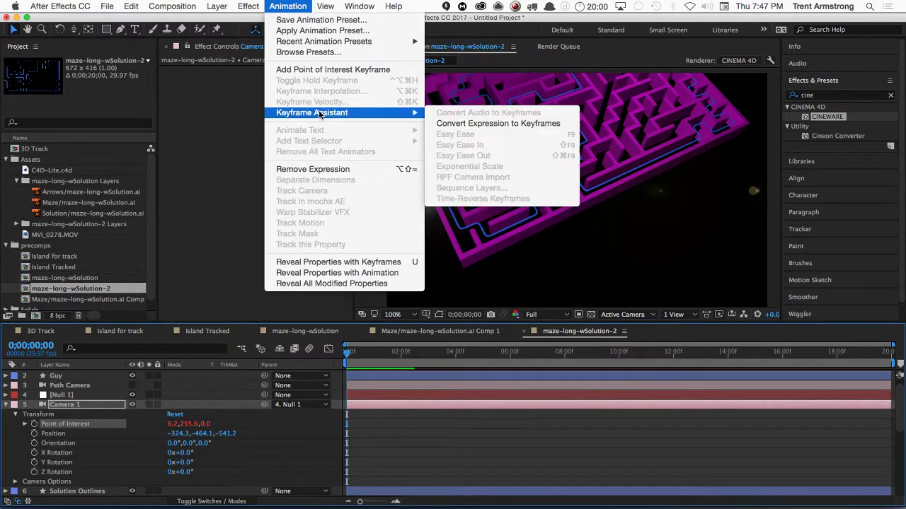
{"action": "left_click", "coordinate": [520, 125]}
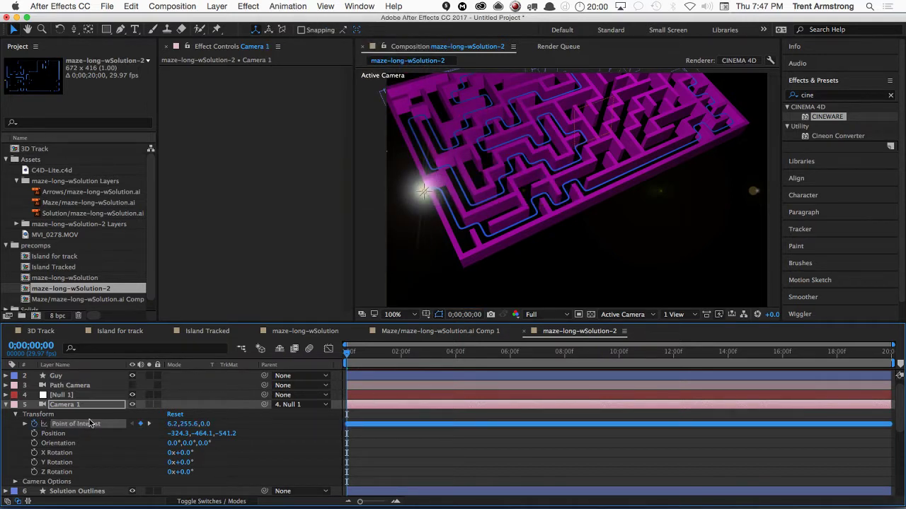
- Scrub through the first five seconds to watch the camera sweep over the purple maze
{"action": "left_click_drag", "start_coordinate": [346, 351], "coordinate": [387, 354]}
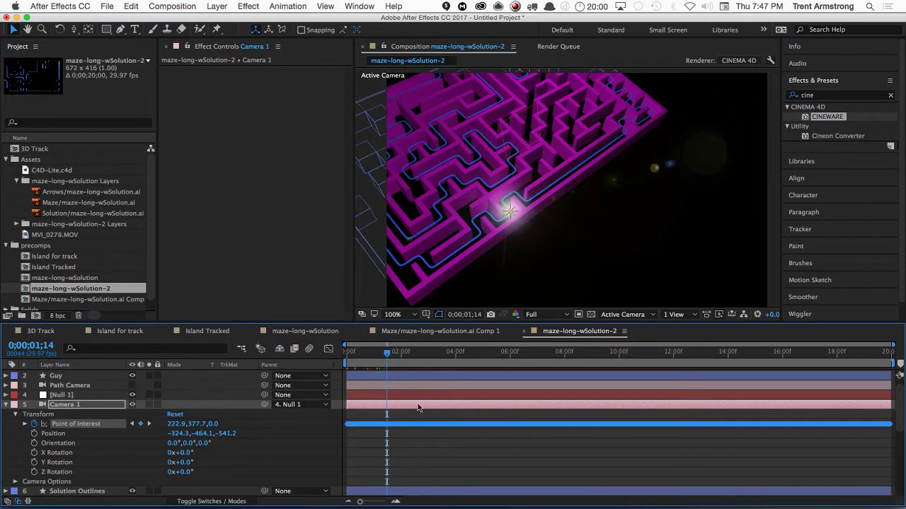
{"action": "left_click", "coordinate": [72, 411]}
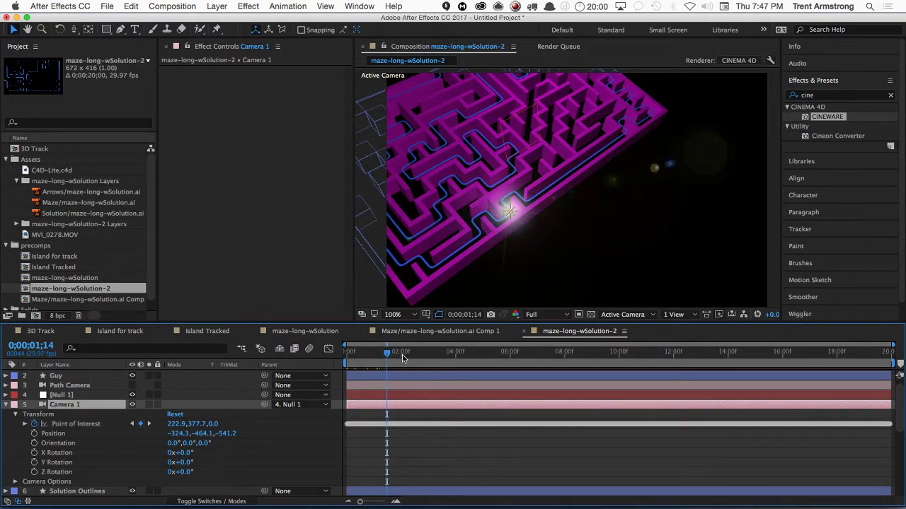
{"action": "left_click_drag", "start_coordinate": [390, 354], "coordinate": [486, 350]}
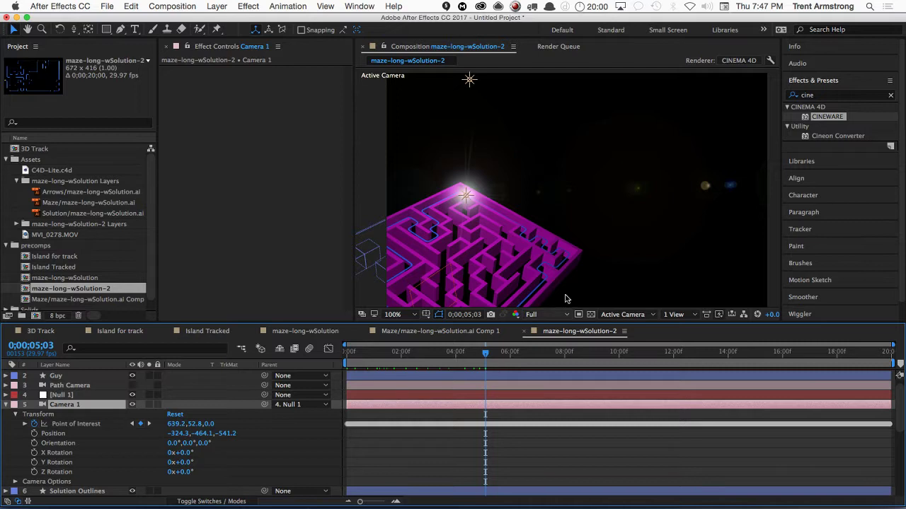
{"action": "left_click", "coordinate": [770, 60]}
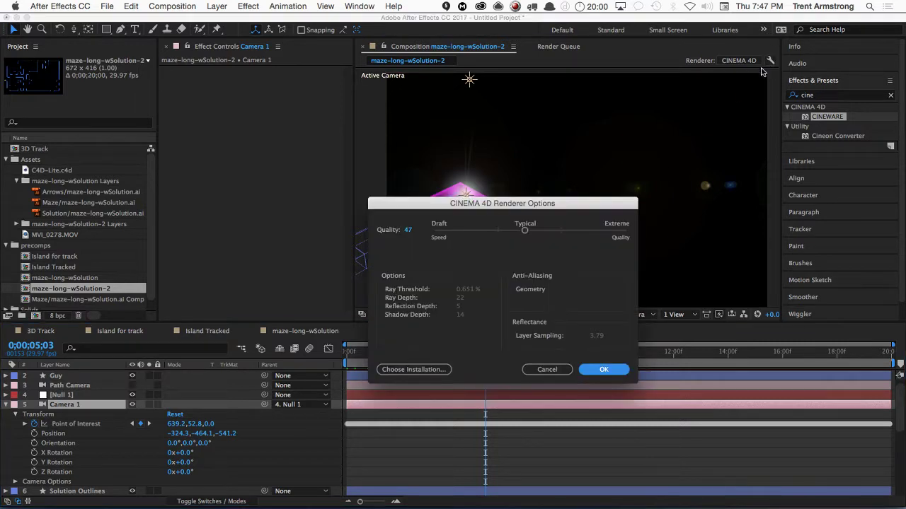
{"action": "left_click", "coordinate": [535, 371]}
{"action": "left_click", "coordinate": [513, 46]}
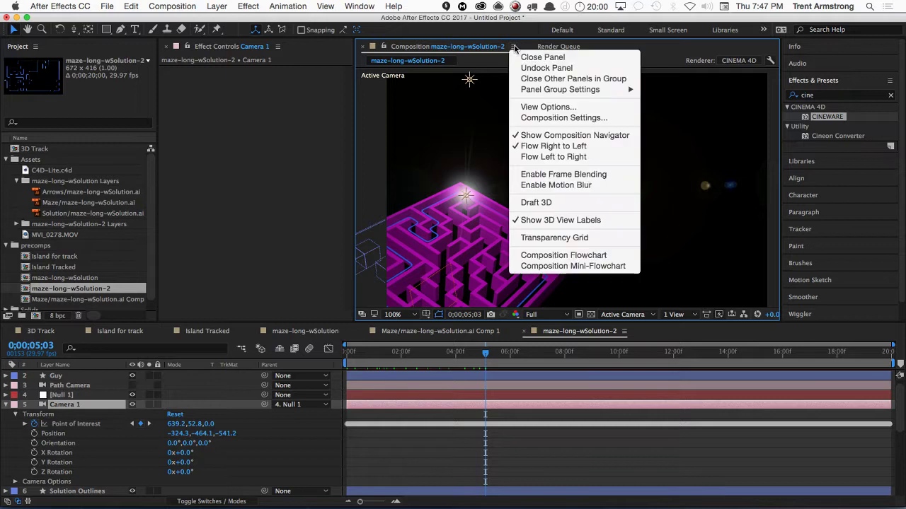
{"action": "left_click", "coordinate": [559, 106]}
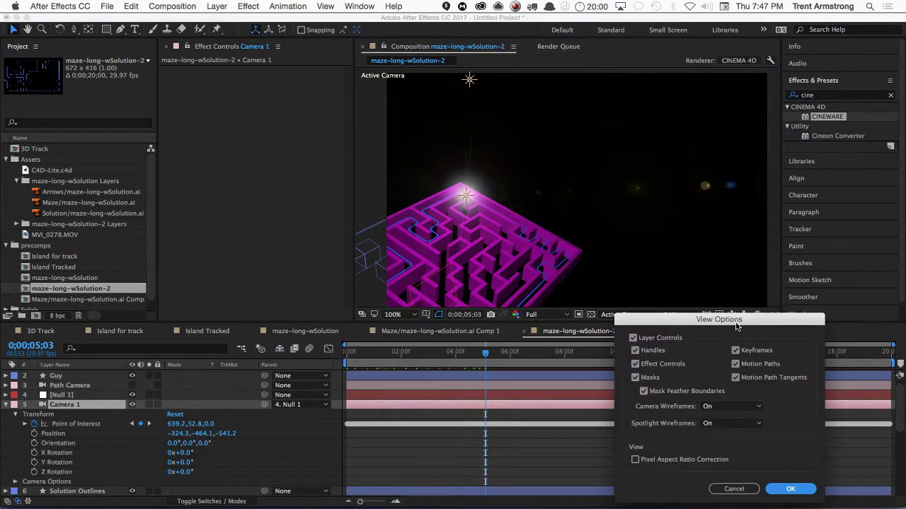
{"action": "left_click_drag", "start_coordinate": [744, 318], "coordinate": [762, 248]}
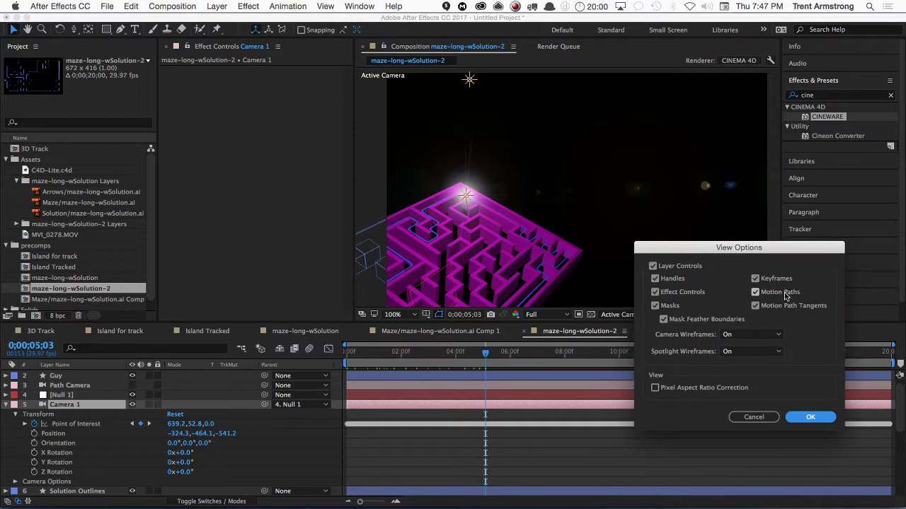
{"action": "left_click", "coordinate": [753, 417]}
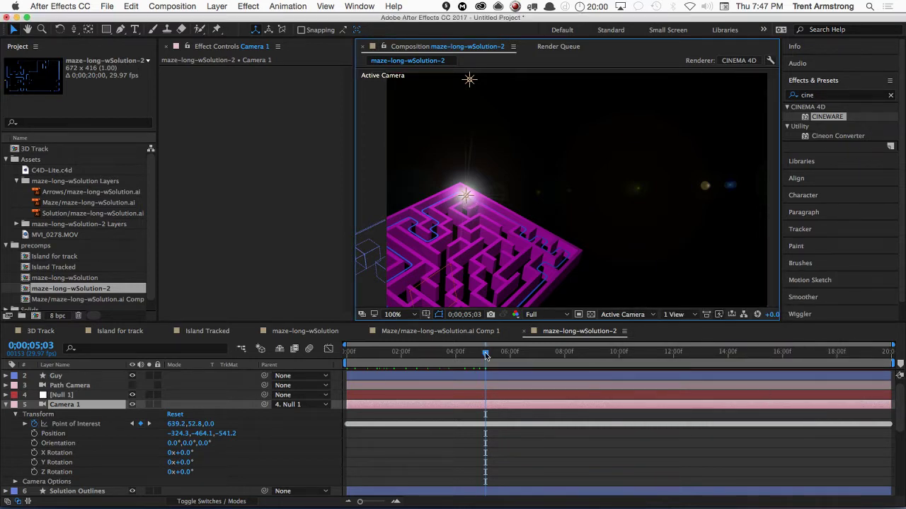
{"action": "left_click_drag", "start_coordinate": [486, 355], "coordinate": [342, 399]}
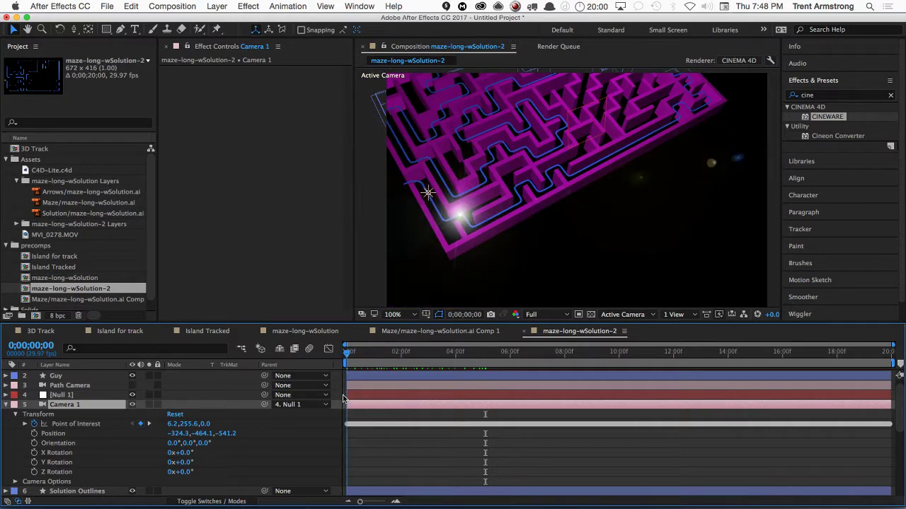
- Remove the baked Point of Interest keyframes so the expression drives it, and check Guy's Position keyframes
{"action": "left_click", "coordinate": [54, 424]}
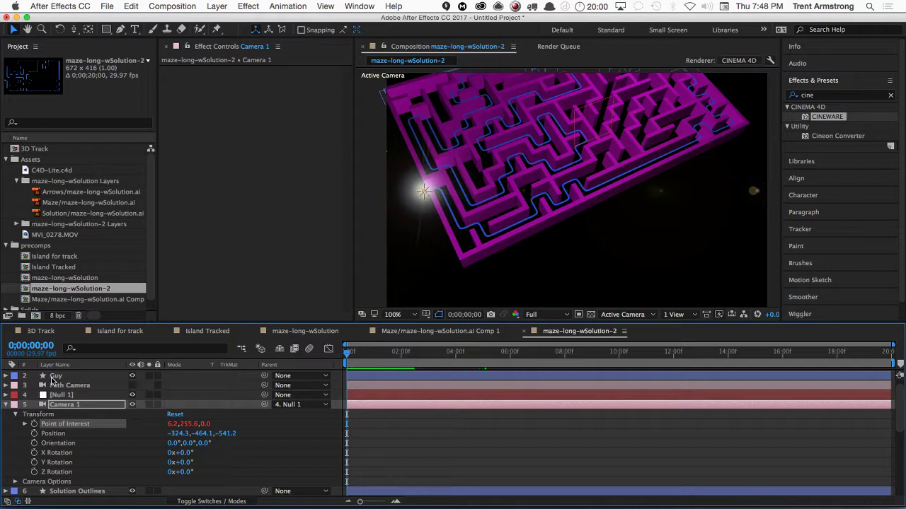
{"action": "left_click", "coordinate": [54, 376]}
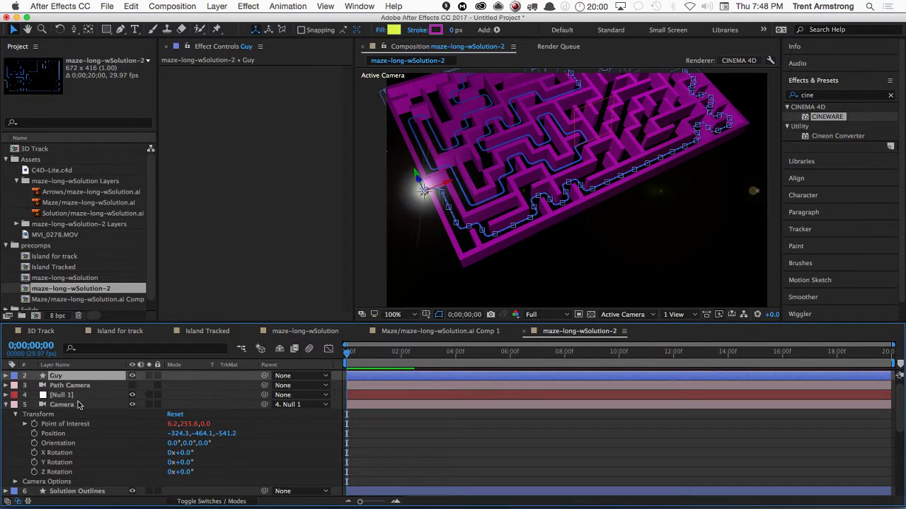
{"action": "key", "text": "p"}
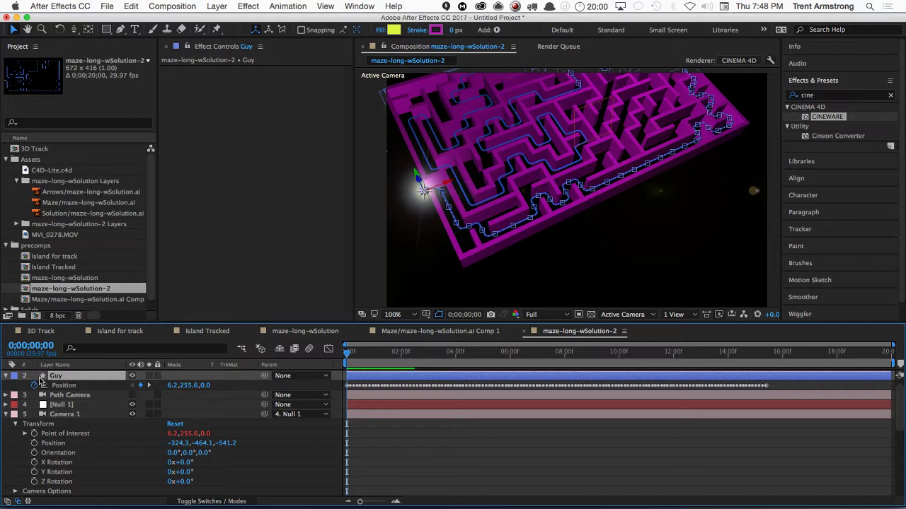
{"action": "left_click", "coordinate": [6, 376]}
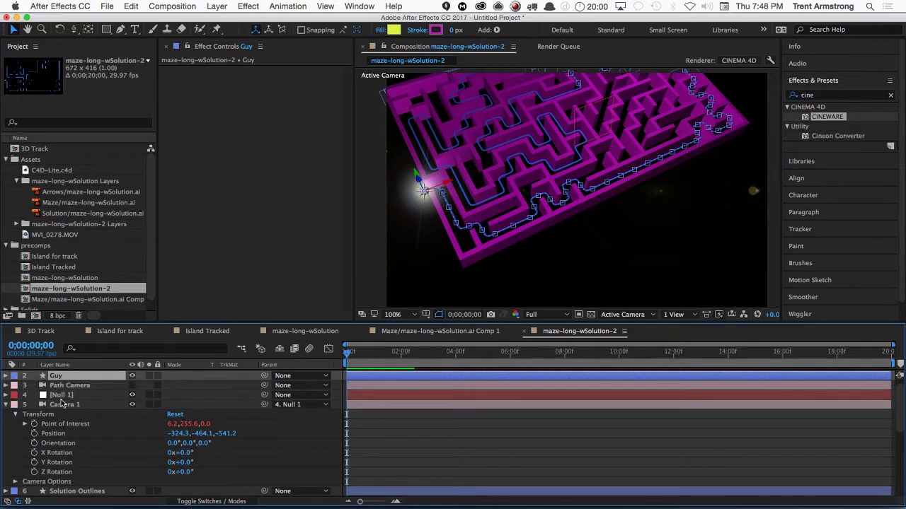
- Collapse the other layers and expand Point Light 3 to show its Guy-linked Position expression
{"action": "left_click", "coordinate": [6, 406]}
{"action": "left_click", "coordinate": [6, 405]}
{"action": "left_click", "coordinate": [6, 405]}
{"action": "left_click", "coordinate": [62, 413]}
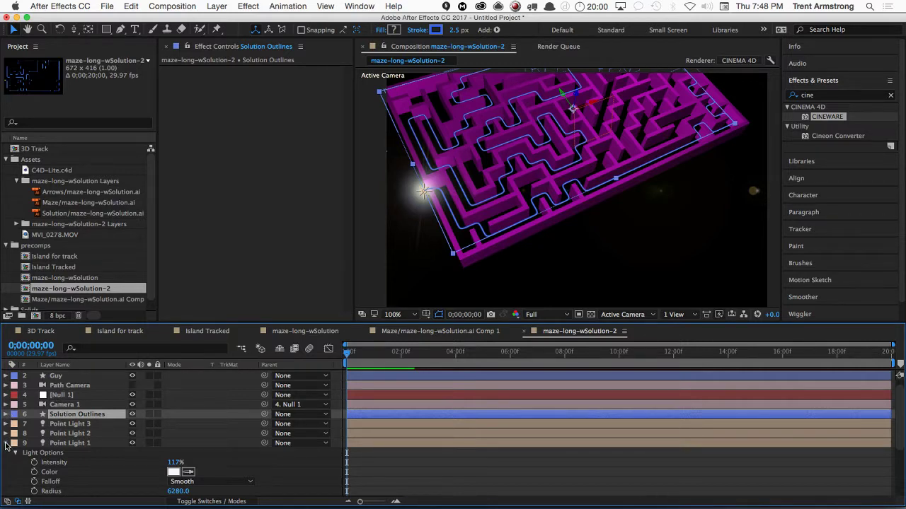
{"action": "left_click", "coordinate": [6, 443]}
{"action": "left_click", "coordinate": [68, 424]}
{"action": "left_click", "coordinate": [6, 423]}
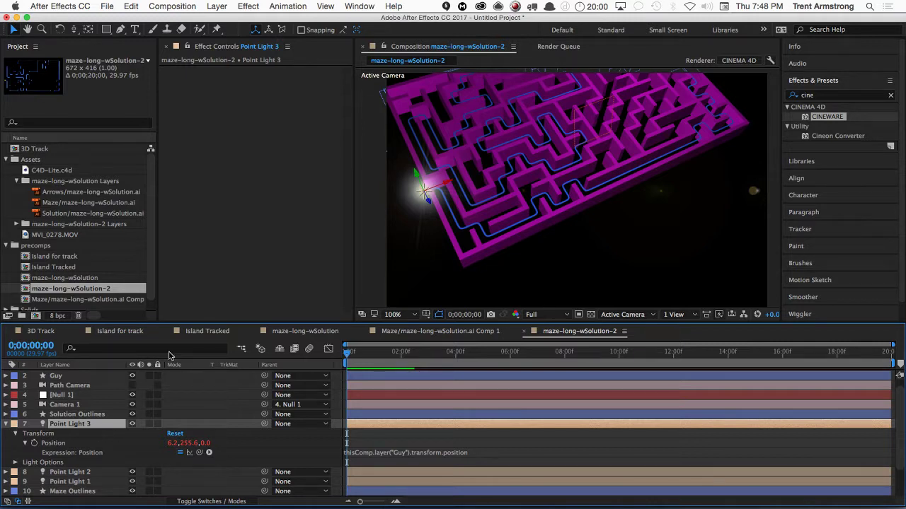
- Bake Point Light 3's Position expression into keyframes, then undo twice to keep it expression-driven
{"action": "left_click", "coordinate": [71, 444]}
{"action": "left_click", "coordinate": [249, 6]}
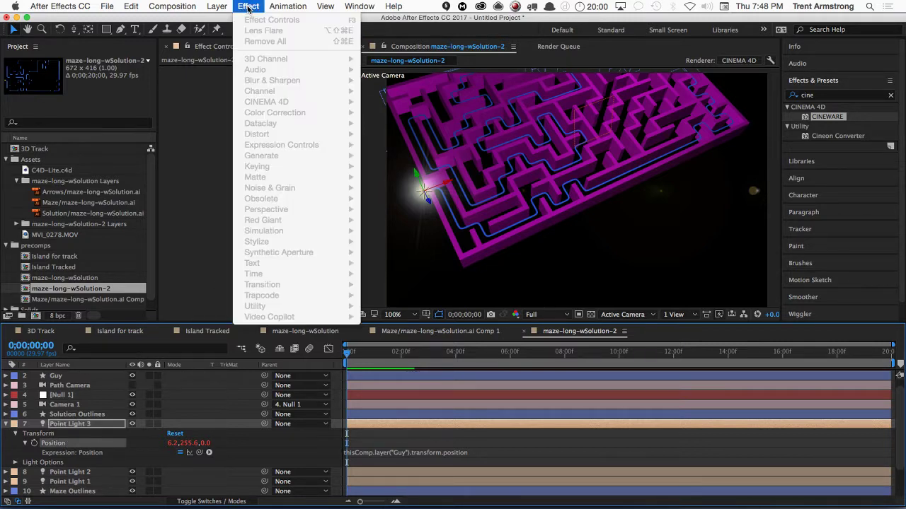
{"action": "mouse_move", "coordinate": [288, 6]}
{"action": "mouse_move", "coordinate": [303, 112]}
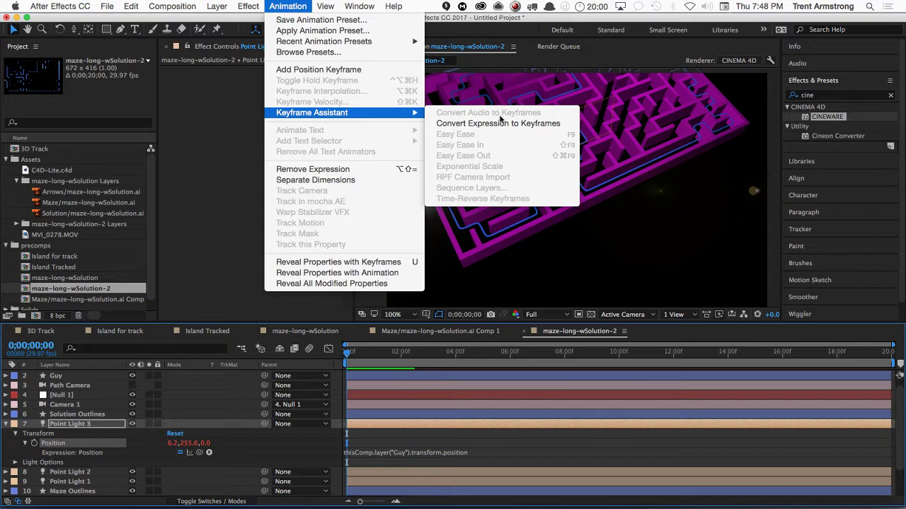
{"action": "left_click", "coordinate": [498, 123]}
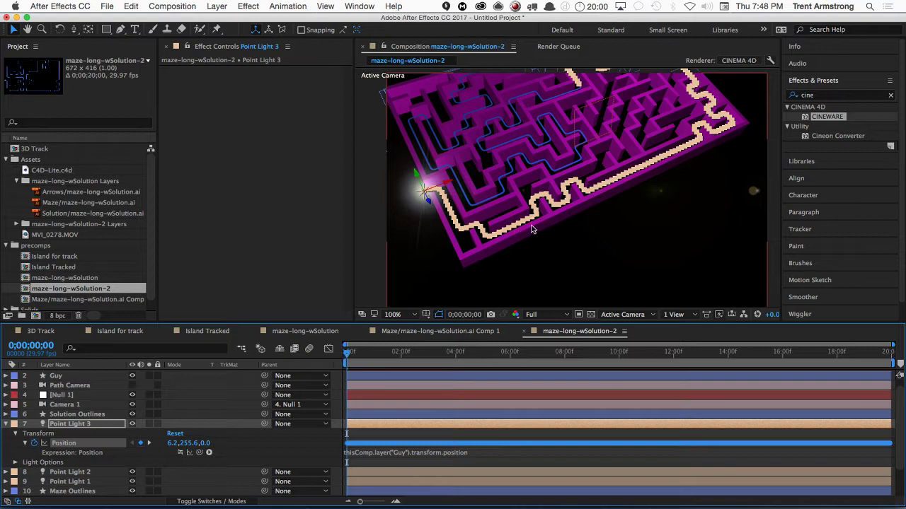
{"action": "key", "text": "super+z"}
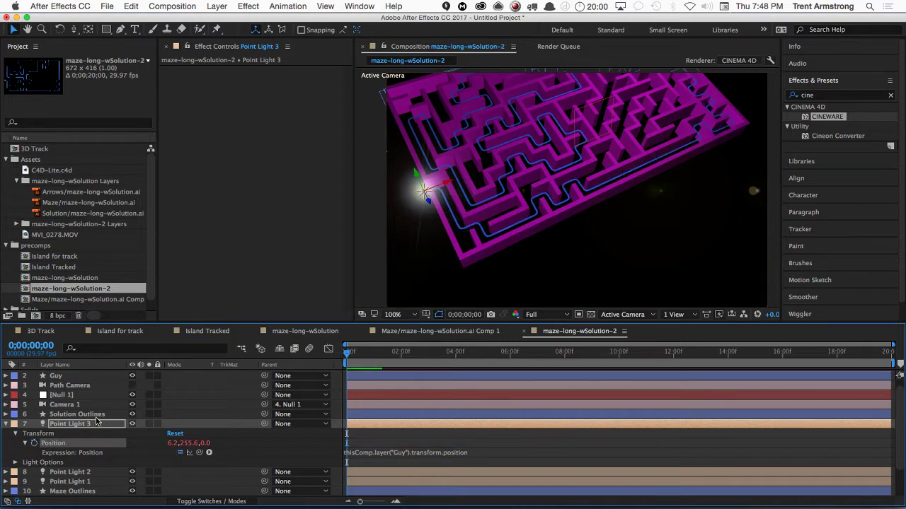
{"action": "key", "text": "super+z"}
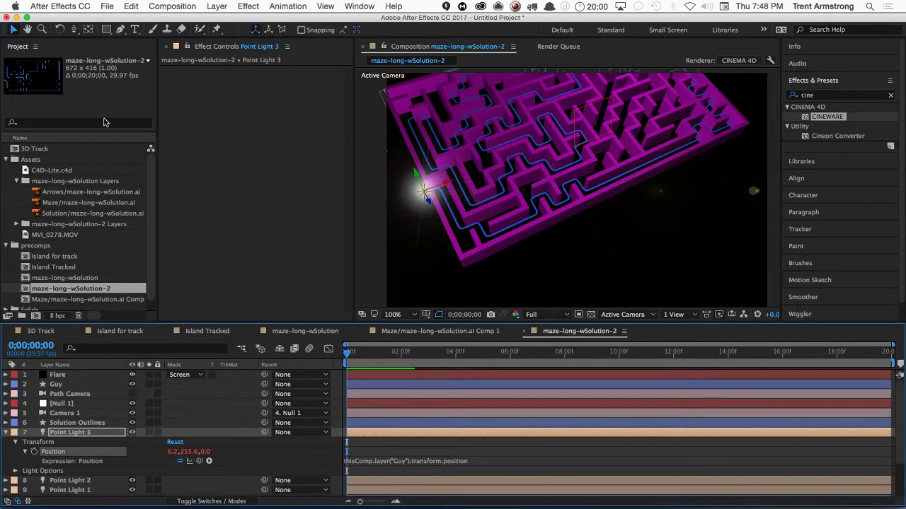
- Collapse the project folders and import 3D Maze.aep from Finder into the Project panel
{"action": "left_click", "coordinate": [7, 160]}
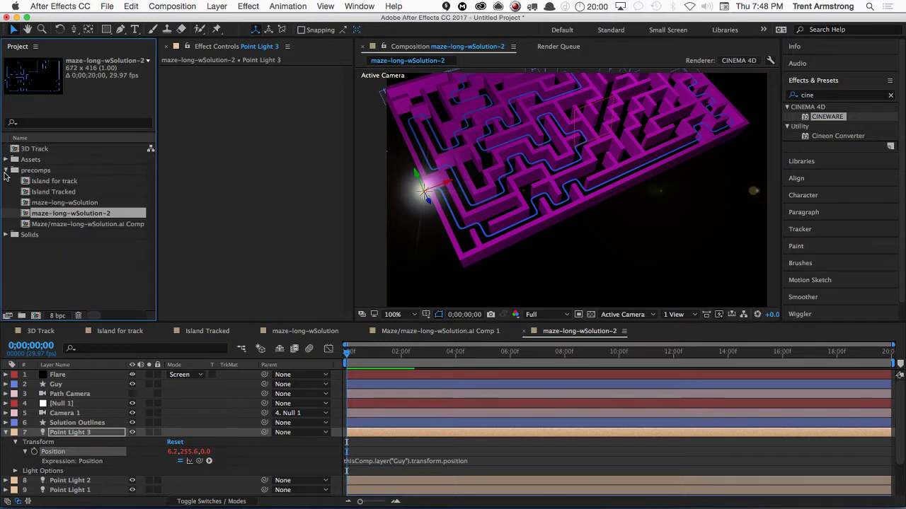
{"action": "left_click", "coordinate": [6, 170]}
{"action": "left_click", "coordinate": [66, 220]}
{"action": "key", "text": "super+Tab"}
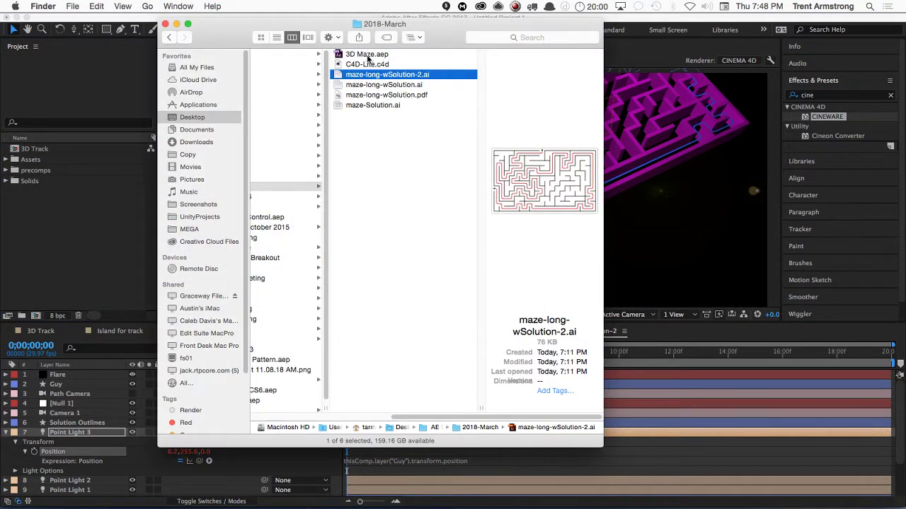
{"action": "left_click_drag", "start_coordinate": [367, 58], "coordinate": [125, 202]}
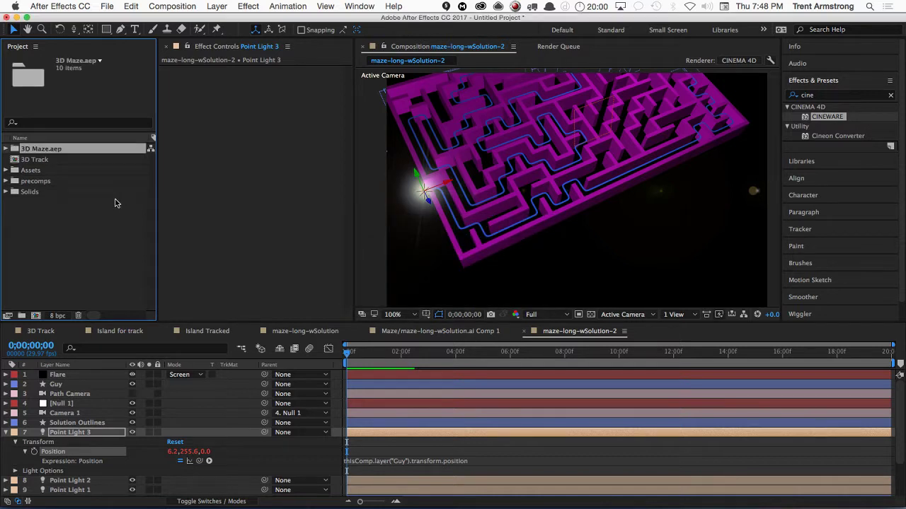
- Open the imported Maze Final composition and collapse its layer properties
{"action": "left_click", "coordinate": [6, 150]}
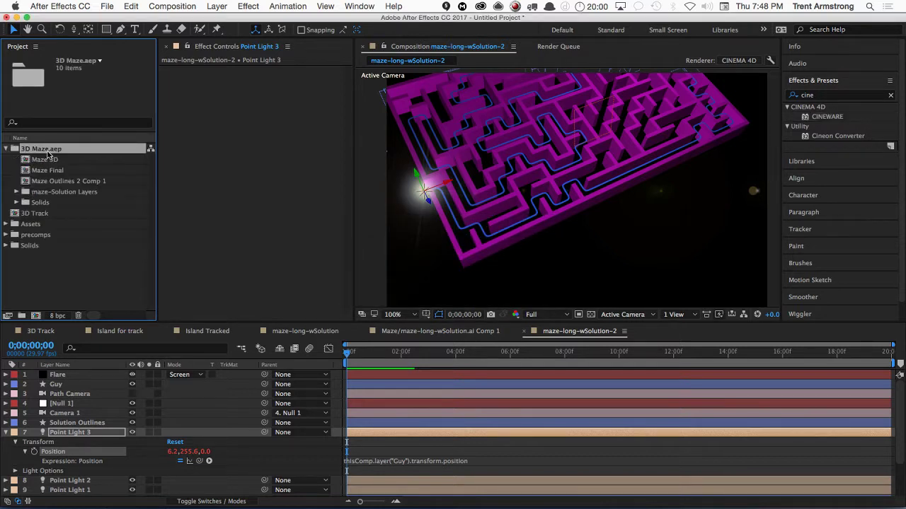
{"action": "double_click", "coordinate": [53, 170]}
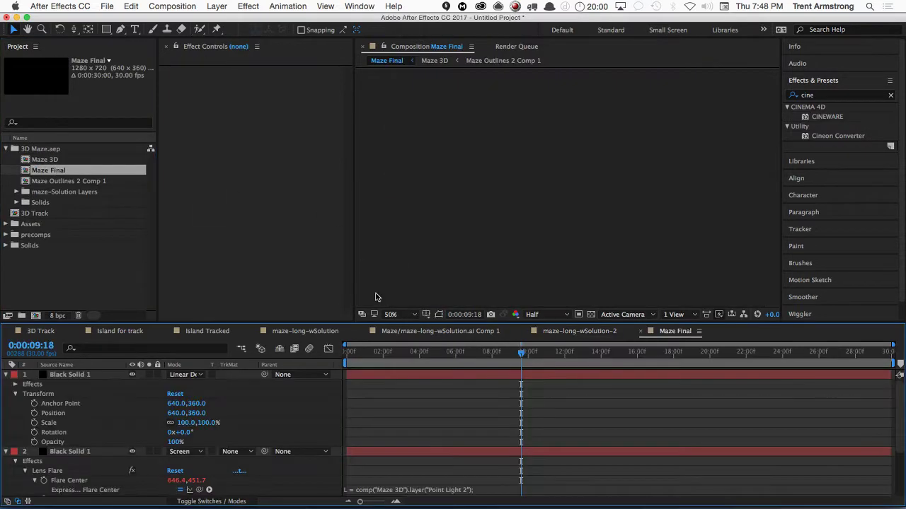
{"action": "left_click", "coordinate": [6, 374]}
{"action": "left_click", "coordinate": [6, 385]}
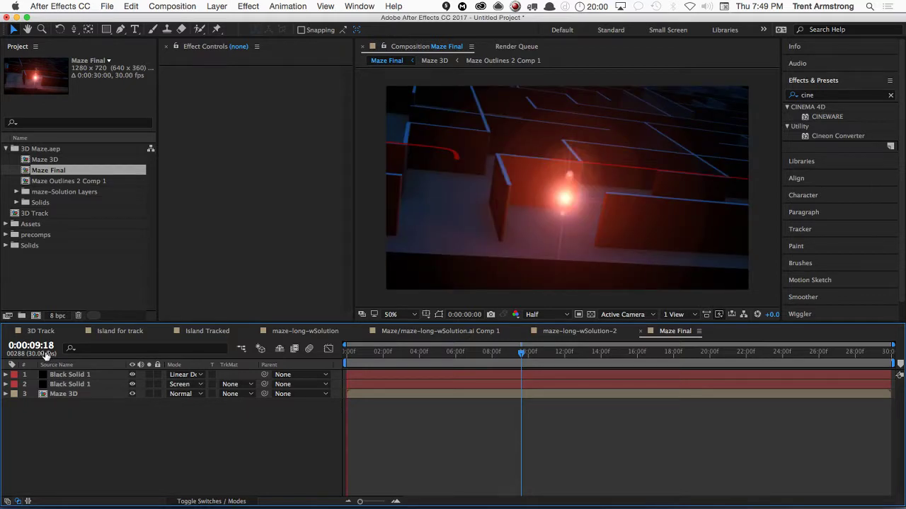
- Preview Maze Final past the cache error, then select Black Solid 1 to see its Lens Flare and Tritone
{"action": "key", "text": "space"}
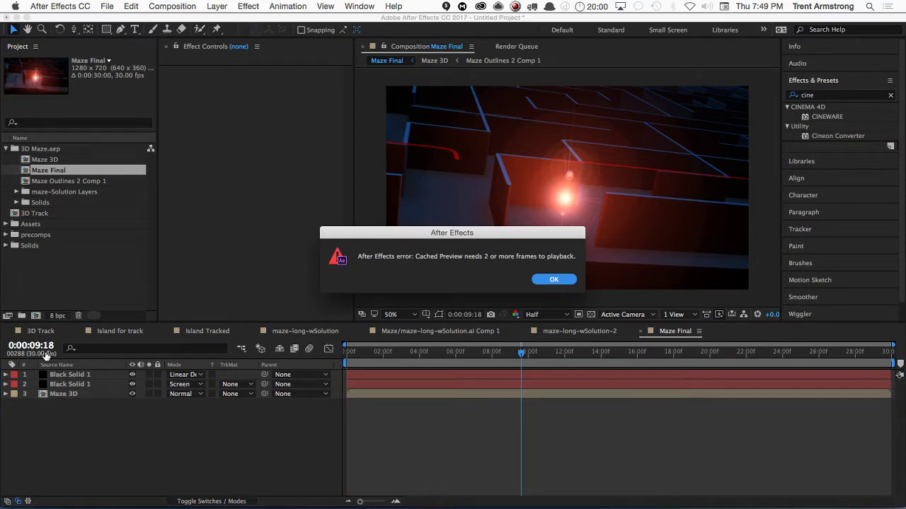
{"action": "key", "text": "Return"}
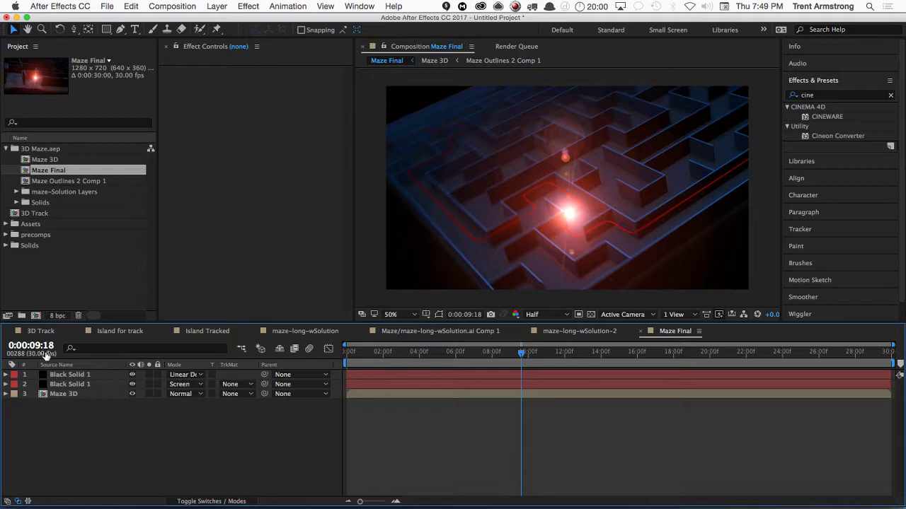
{"action": "key", "text": "space"}
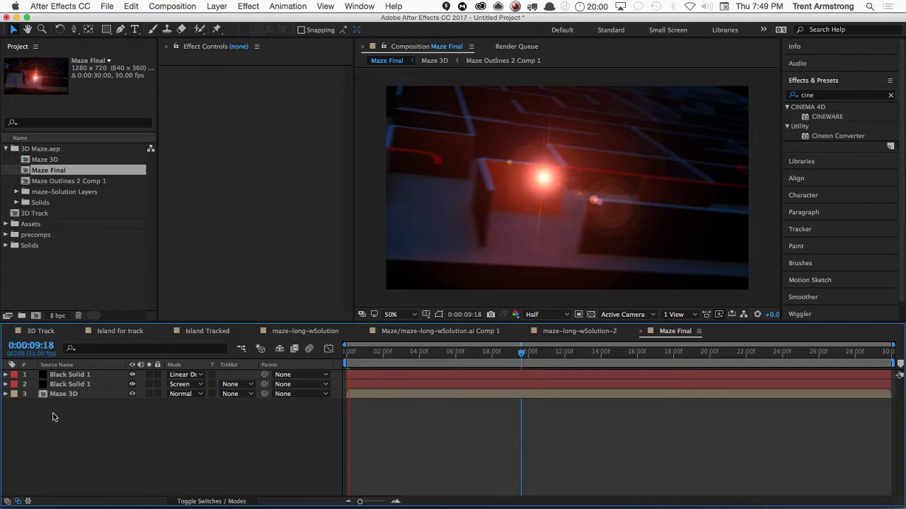
{"action": "left_click", "coordinate": [71, 384]}
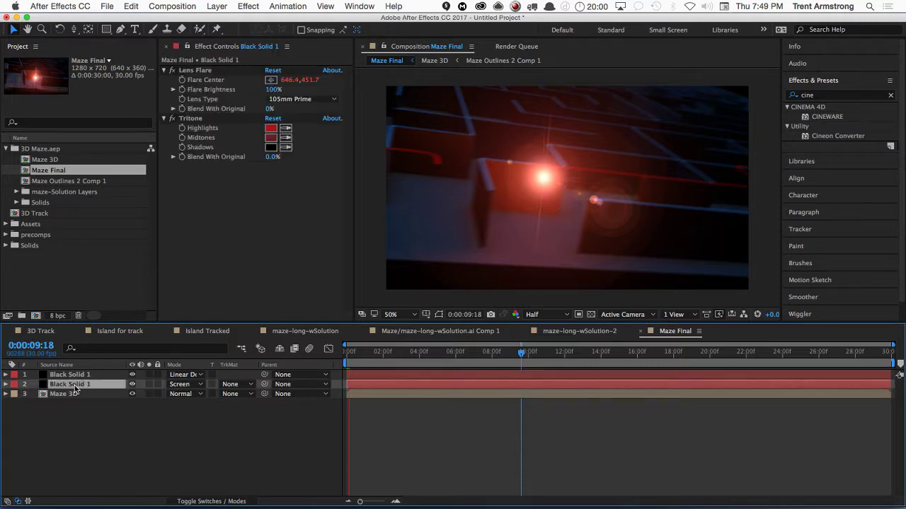
- Solo Black Solid 1 to preview the flare alone, then unsolo it
{"action": "left_click", "coordinate": [149, 384]}
{"action": "key", "text": "space"}
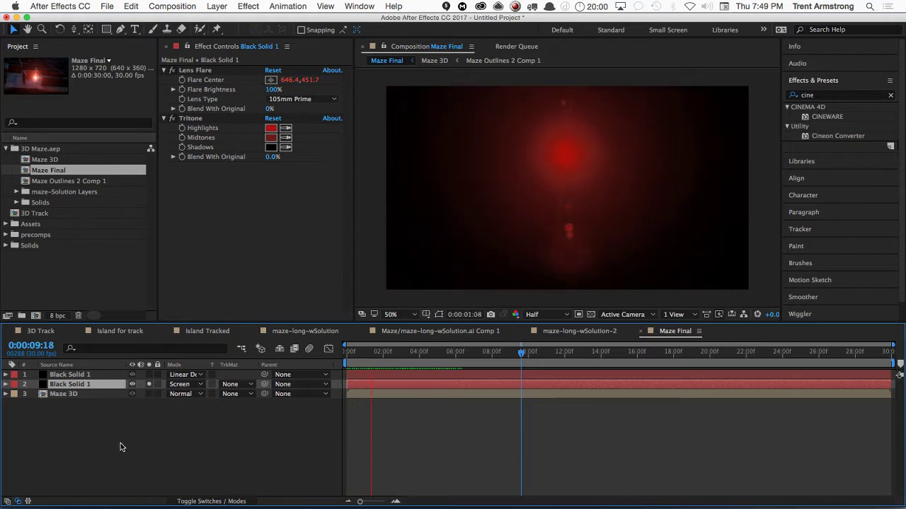
{"action": "left_click", "coordinate": [117, 411]}
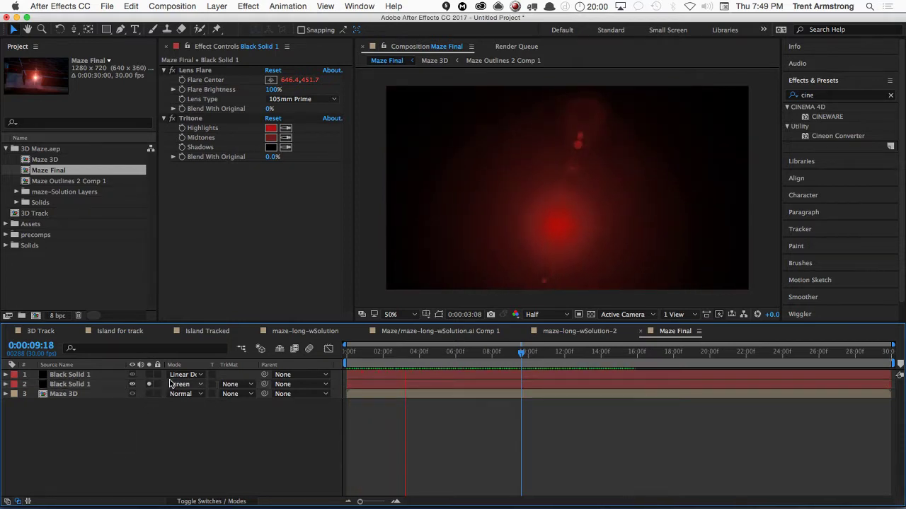
{"action": "left_click", "coordinate": [149, 384]}
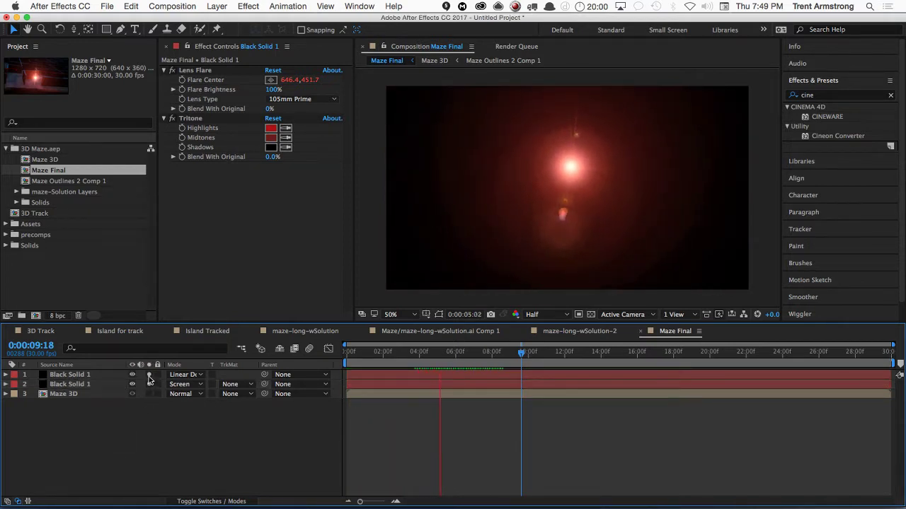
{"action": "key", "text": "space"}
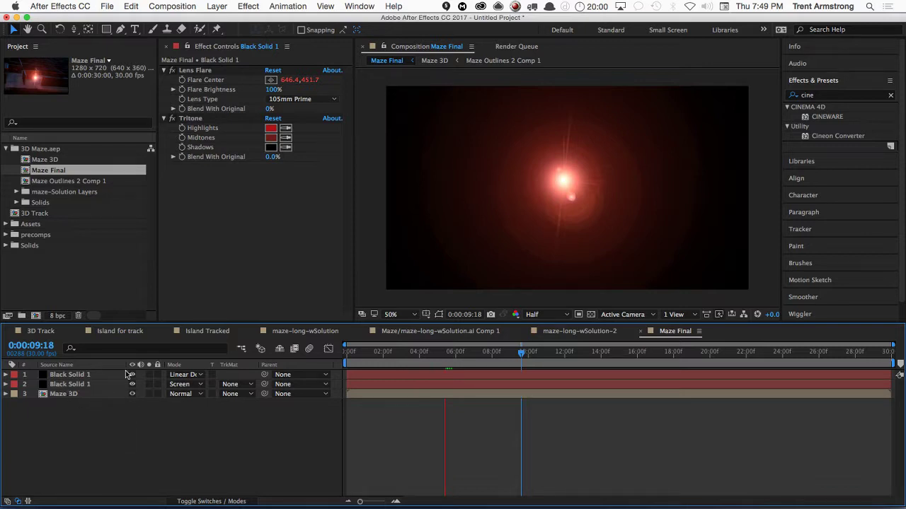
- Set preview resolution to Third at 50% magnification, preview again, and select Maze 3D
{"action": "left_click", "coordinate": [548, 315]}
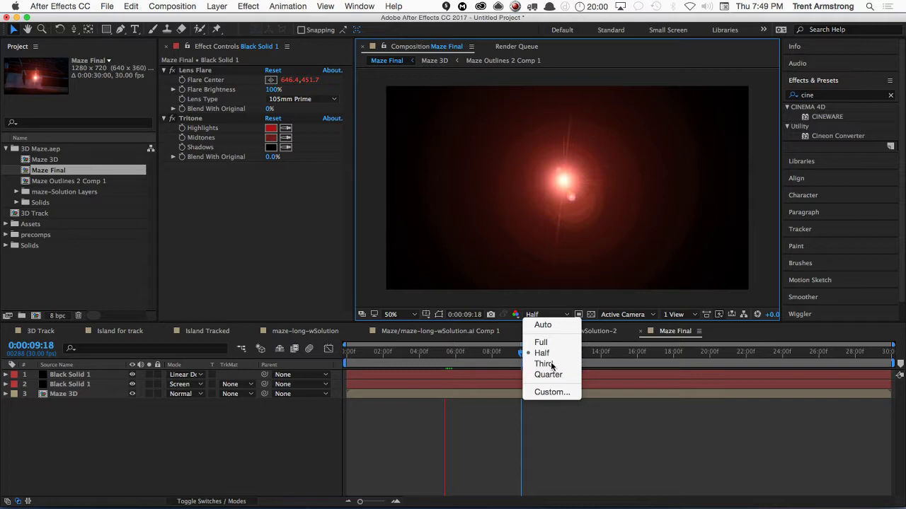
{"action": "left_click", "coordinate": [541, 365]}
{"action": "left_click", "coordinate": [393, 315]}
{"action": "left_click", "coordinate": [287, 284]}
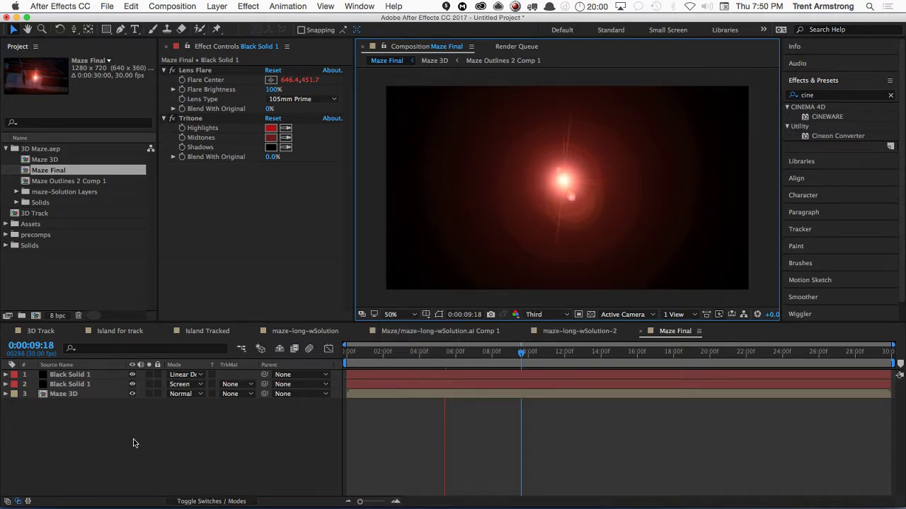
{"action": "key", "text": "space"}
{"action": "key", "text": "Return"}
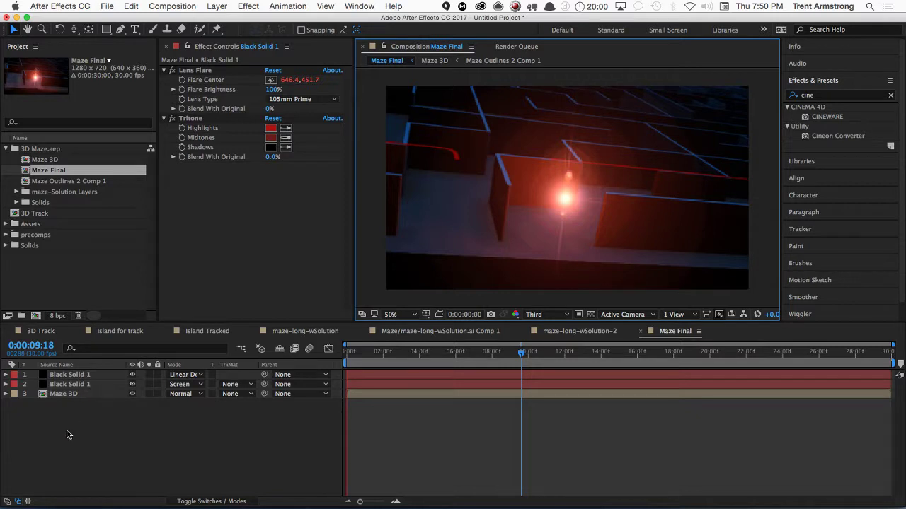
{"action": "left_click", "coordinate": [73, 395]}
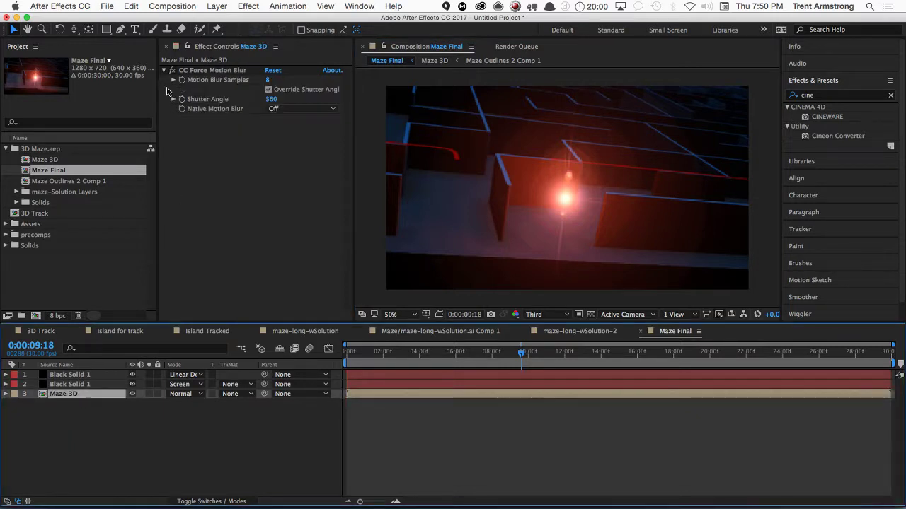
- Preview Maze Final, then stop and move the time indicator to 0:00:03:24
{"action": "left_click", "coordinate": [166, 141]}
{"action": "key", "text": "space"}
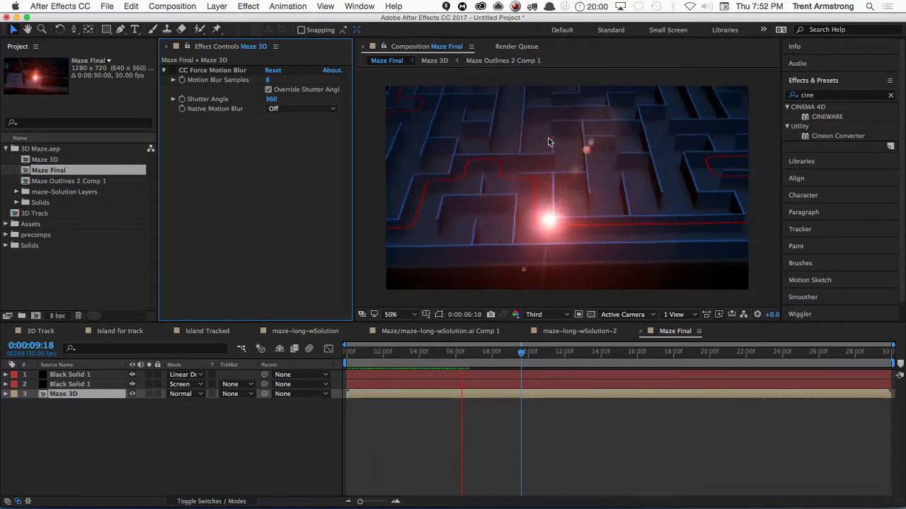
{"action": "key", "text": "Home"}
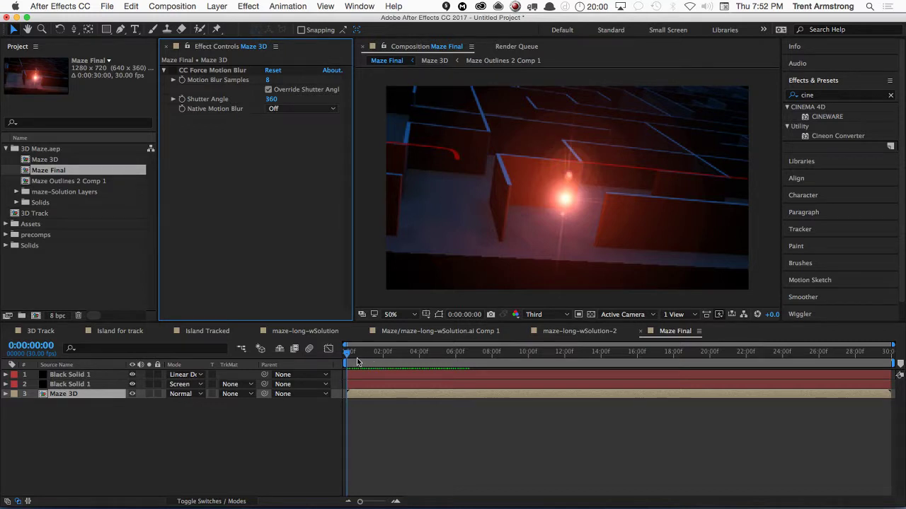
{"action": "left_click_drag", "start_coordinate": [356, 358], "coordinate": [428, 351]}
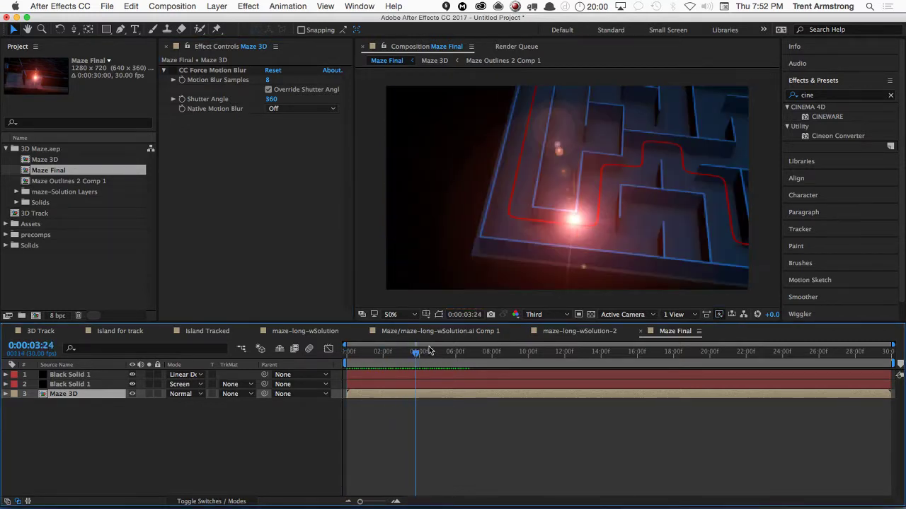
- Open the Maze 3D precomp and inspect Maze Outlines 2 Comp 1's effects with Curves collapsed
{"action": "left_click", "coordinate": [67, 402]}
{"action": "double_click", "coordinate": [70, 395]}
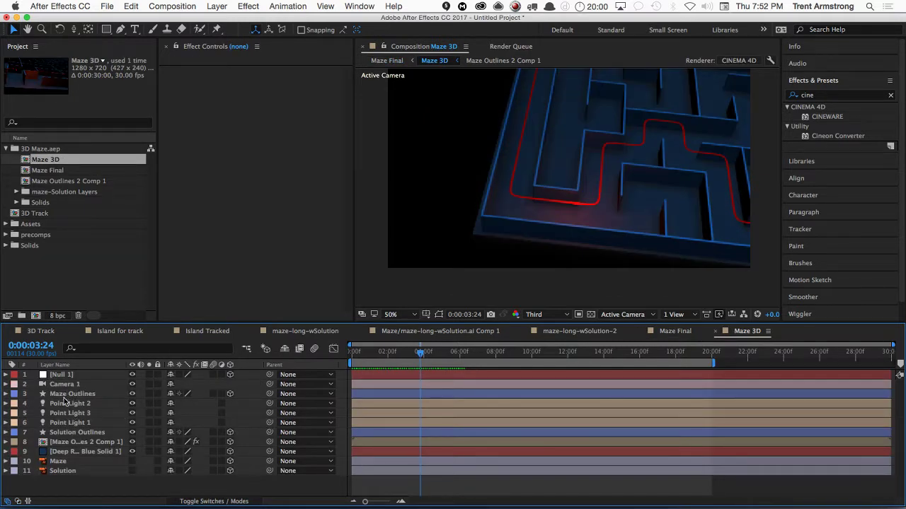
{"action": "left_click", "coordinate": [65, 443]}
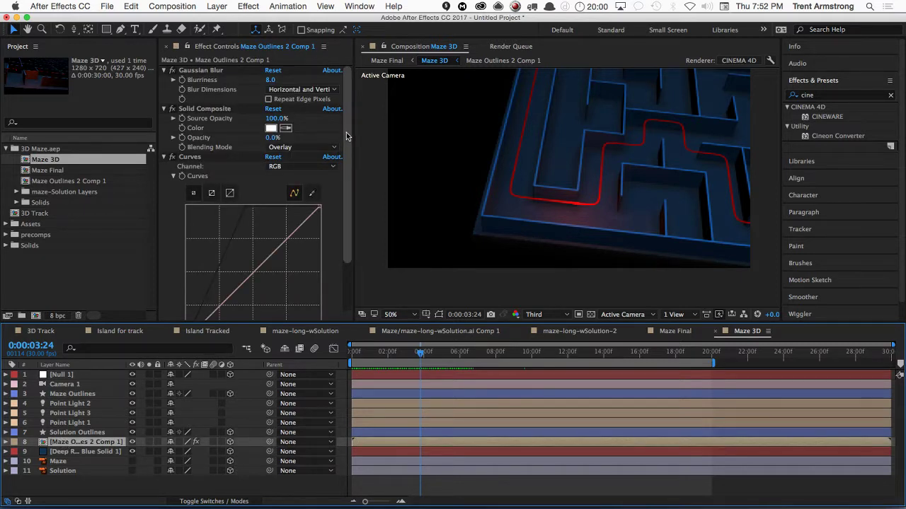
{"action": "scroll", "coordinate": [346, 136], "scroll_direction": "down", "scroll_amount": 4}
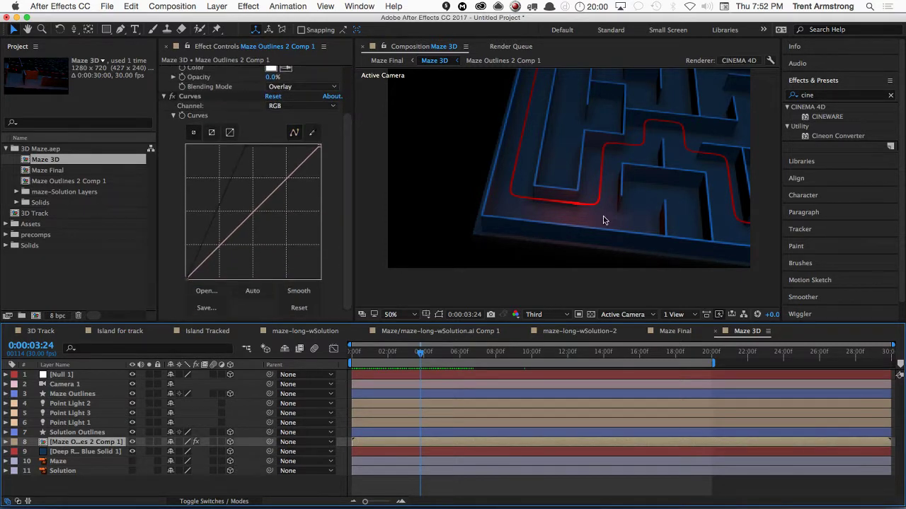
{"action": "left_click", "coordinate": [163, 97]}
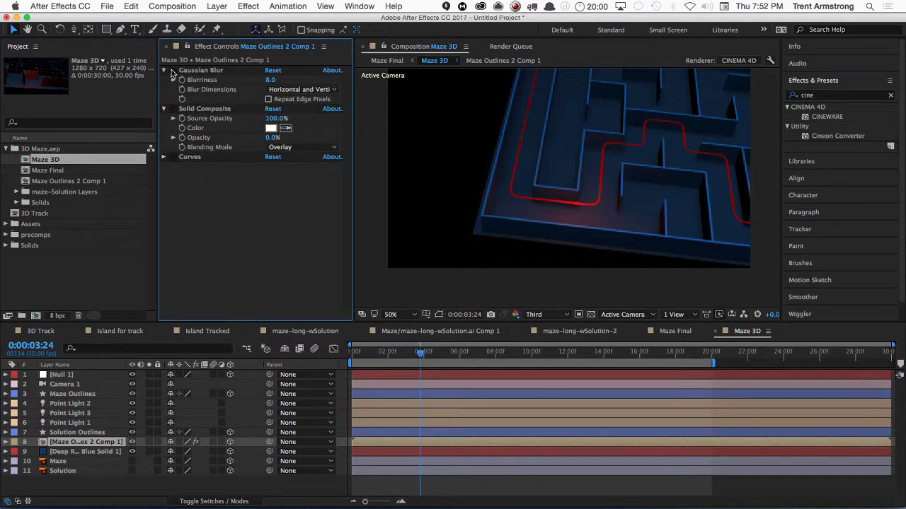
- Open Maze Outlines 2 Comp 1, then return to Maze 3D through the nesting flowchart
{"action": "double_click", "coordinate": [60, 443]}
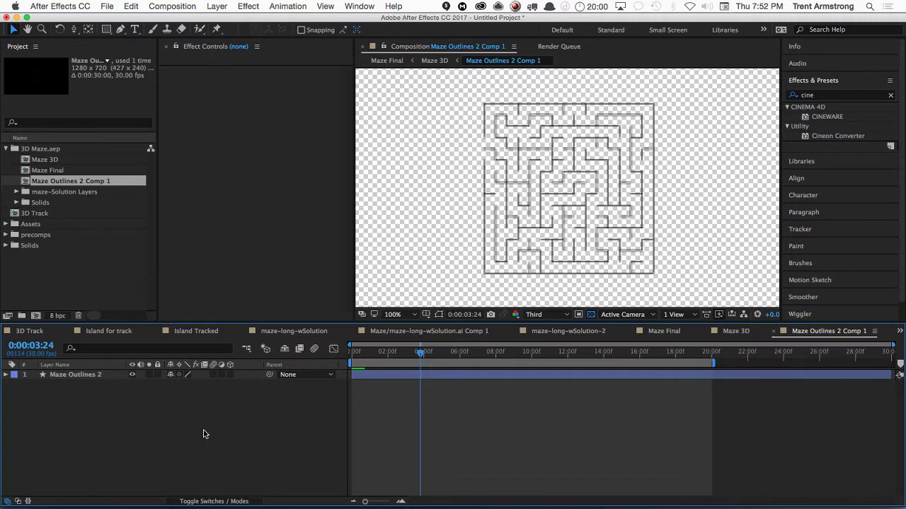
{"action": "key", "text": "Tab"}
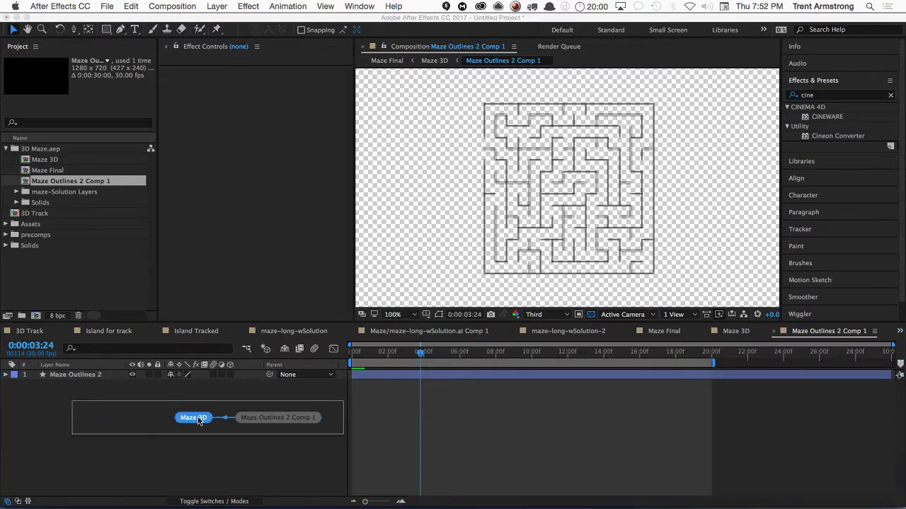
{"action": "left_click", "coordinate": [198, 422]}
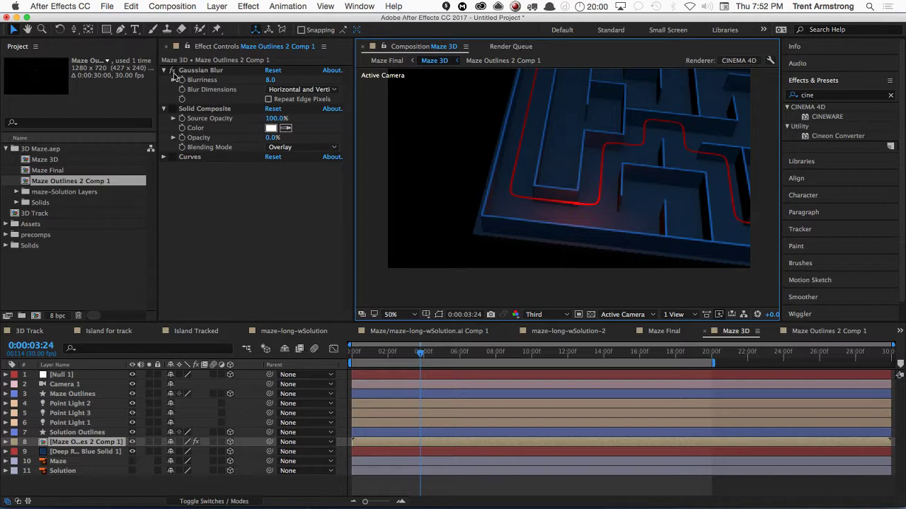
- Enable Solid Composite on the outline layer and toggle Deep Royal Blue Solid 1's visibility off and on
{"action": "left_click", "coordinate": [172, 109]}
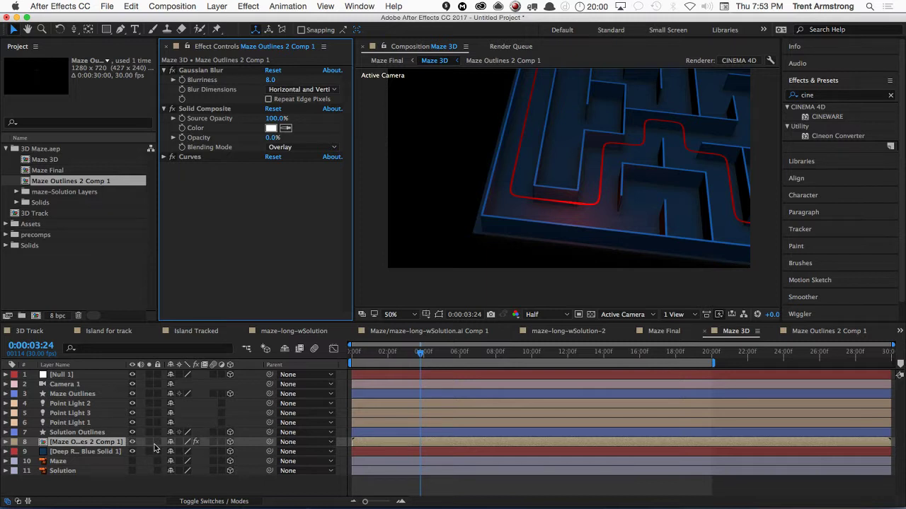
{"action": "left_click", "coordinate": [84, 451]}
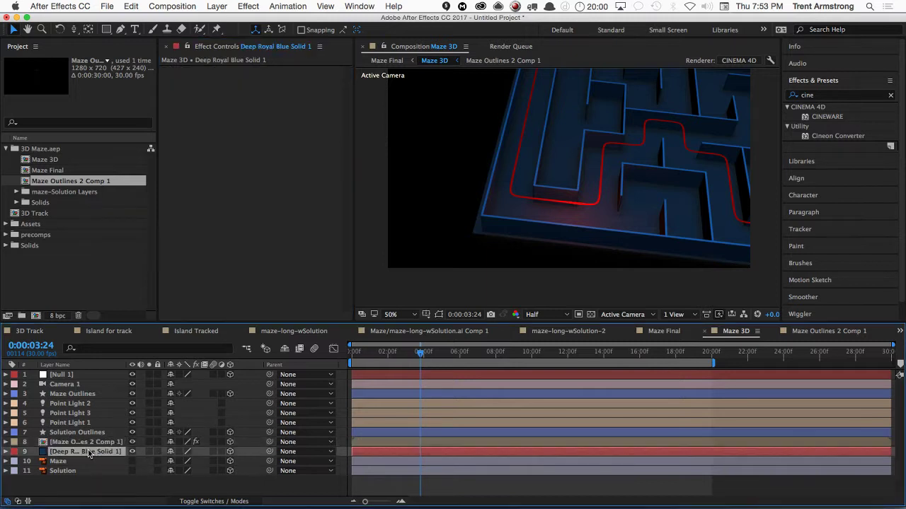
{"action": "left_click", "coordinate": [132, 452]}
{"action": "left_click", "coordinate": [132, 452]}
- Move the time to 0:00:12:09 and expand the composition nesting flowchart
{"action": "left_click_drag", "start_coordinate": [483, 351], "coordinate": [572, 354]}
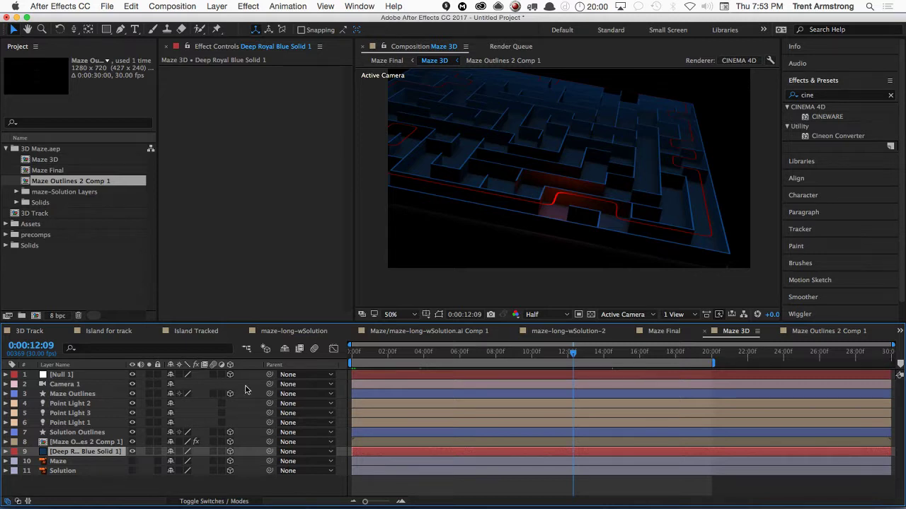
{"action": "key", "text": "Tab"}
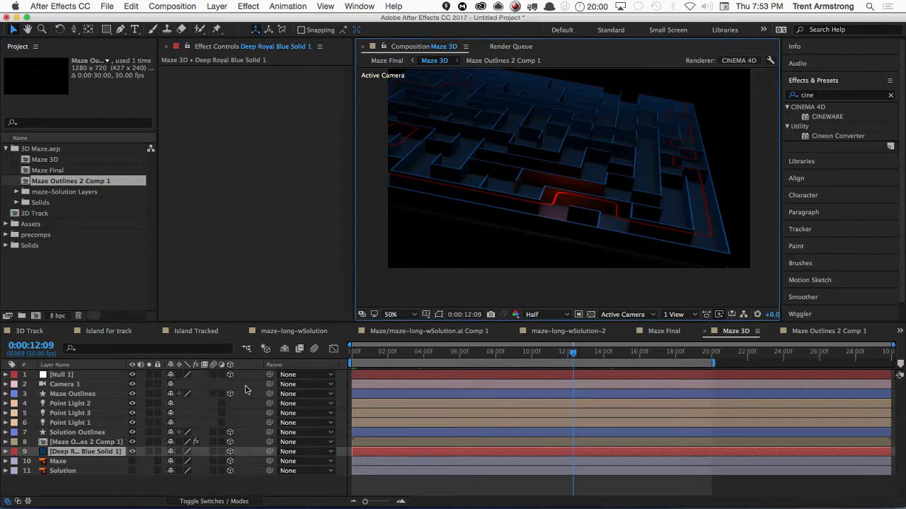
{"action": "key", "text": "Tab"}
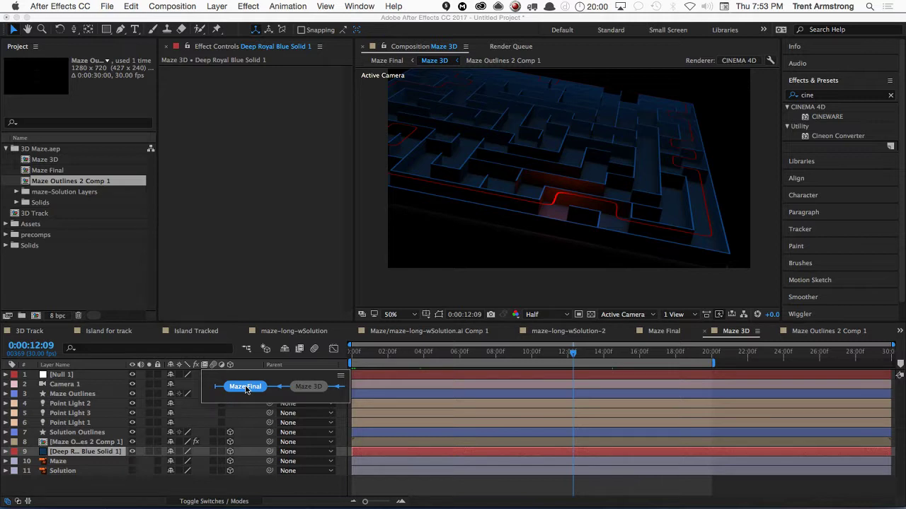
- Hide both Black Solid 1 flare layers in Maze Final to preview the maze without flares
{"action": "left_click", "coordinate": [245, 387]}
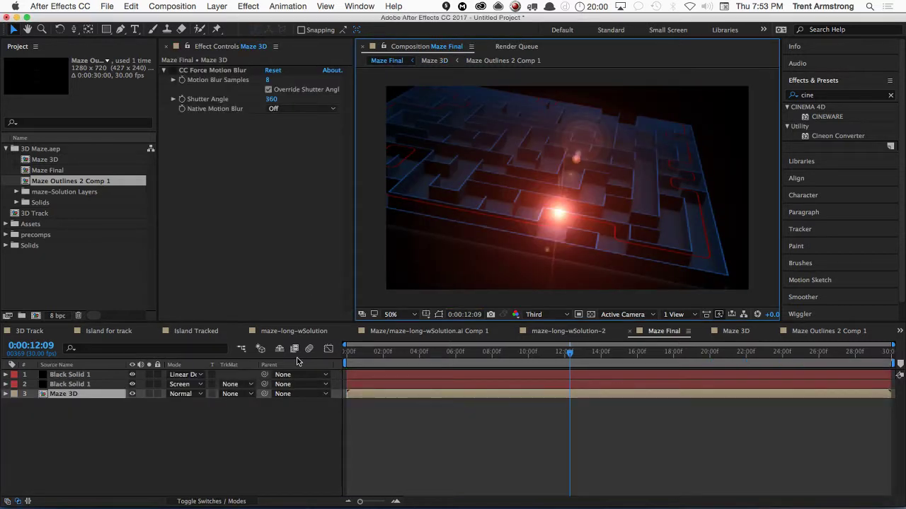
{"action": "left_click", "coordinate": [164, 431]}
{"action": "left_click_drag", "start_coordinate": [131, 385], "coordinate": [132, 375]}
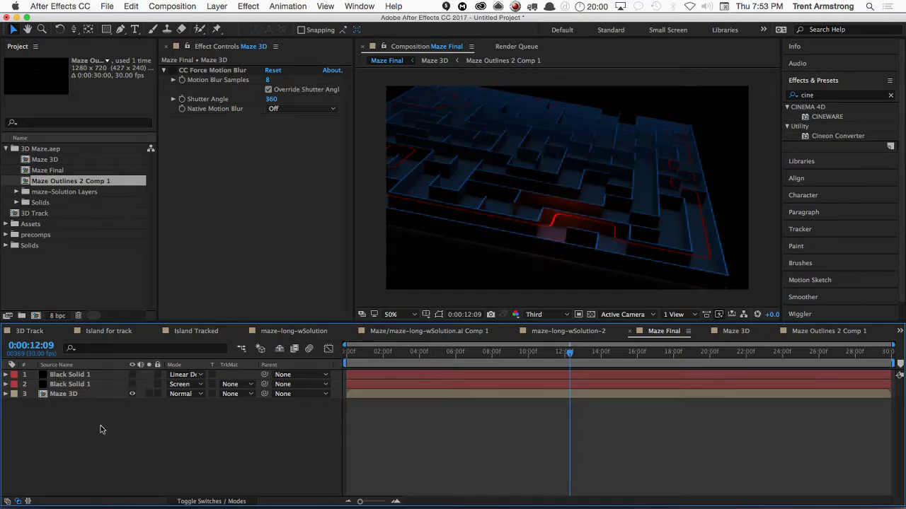
{"action": "left_click", "coordinate": [71, 395]}
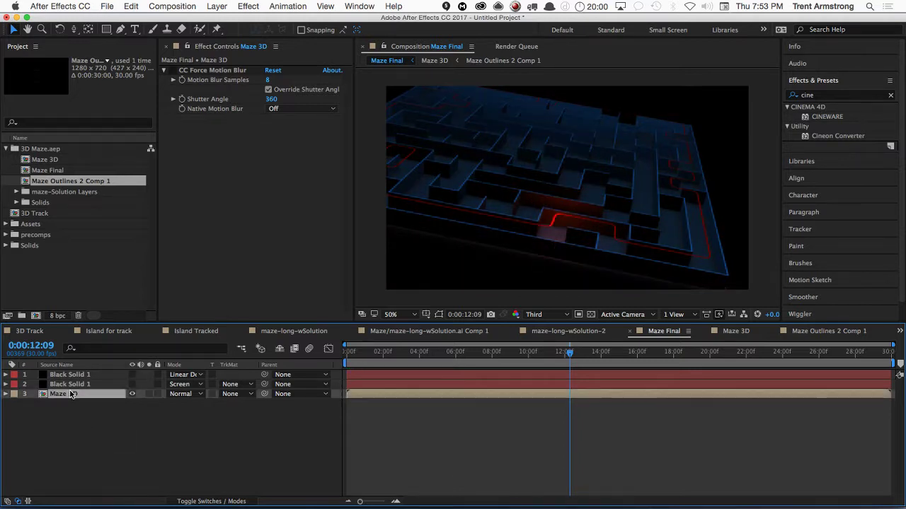
{"action": "left_click", "coordinate": [176, 69]}
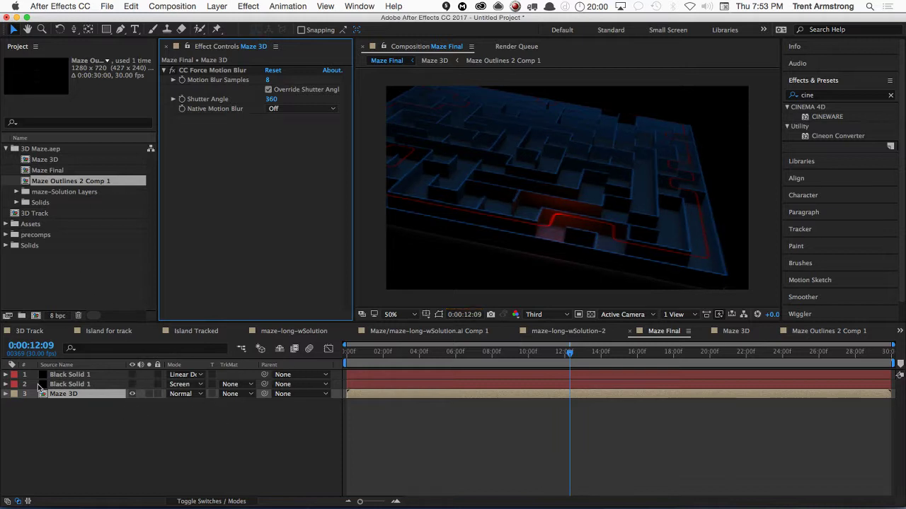
- Restore the red glow and lens flare layers, then go to the Island for track comp
{"action": "left_click", "coordinate": [132, 385]}
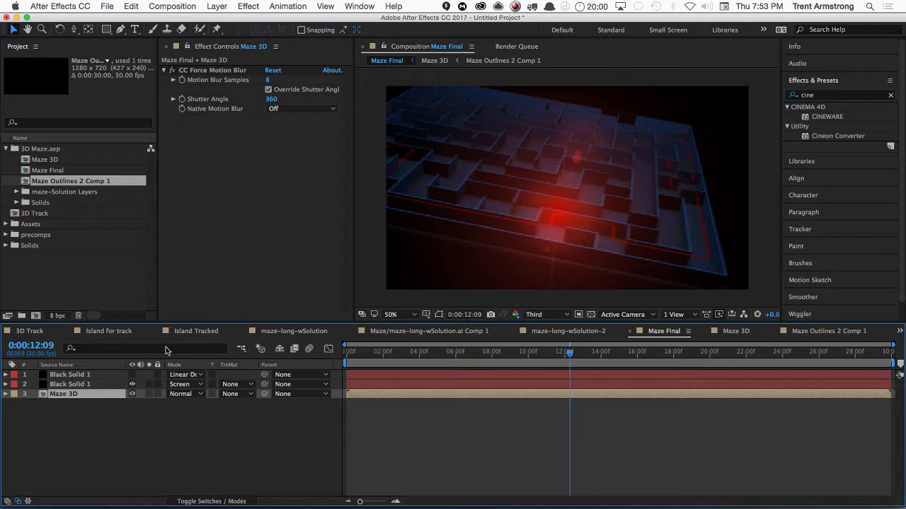
{"action": "left_click", "coordinate": [132, 374]}
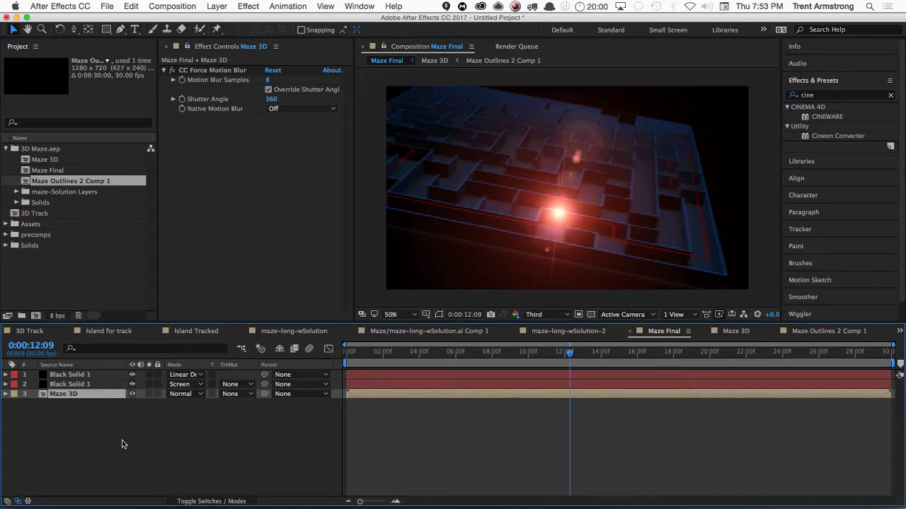
{"action": "left_click", "coordinate": [118, 411]}
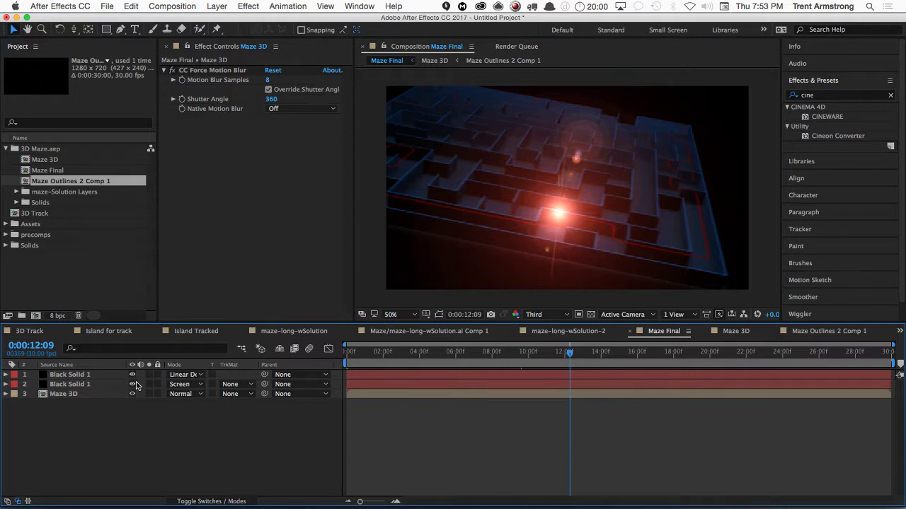
{"action": "left_click", "coordinate": [114, 333]}
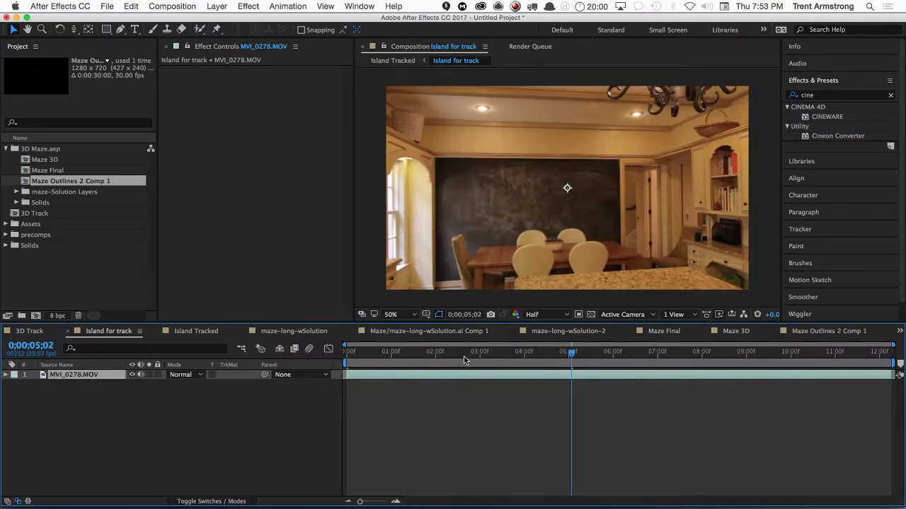
- Move the playhead near the footage start and open Island Tracked via the mini-flowchart
{"action": "left_click_drag", "start_coordinate": [514, 355], "coordinate": [342, 381]}
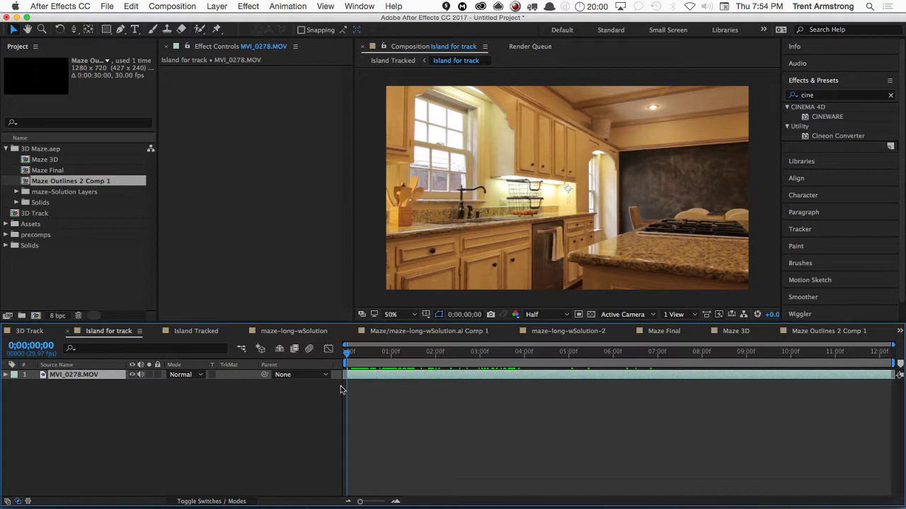
{"action": "left_click", "coordinate": [96, 410]}
{"action": "key", "text": "Tab"}
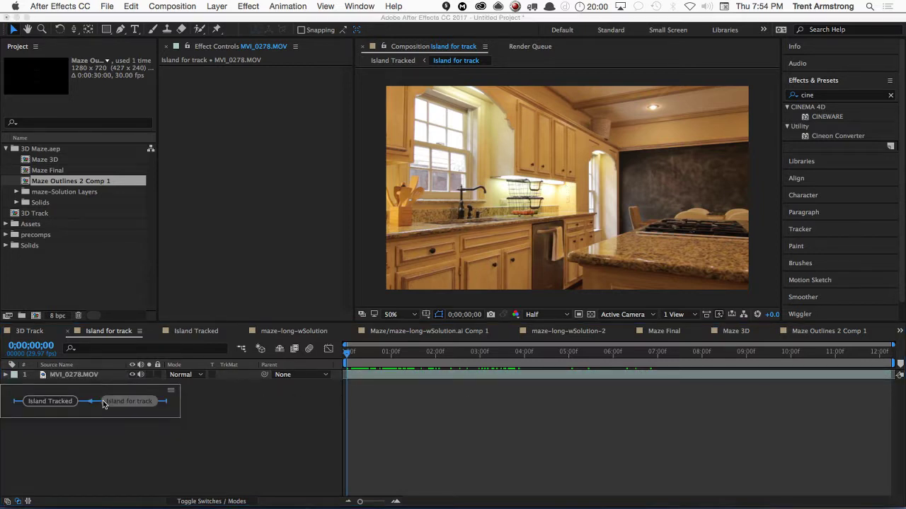
{"action": "left_click", "coordinate": [103, 403]}
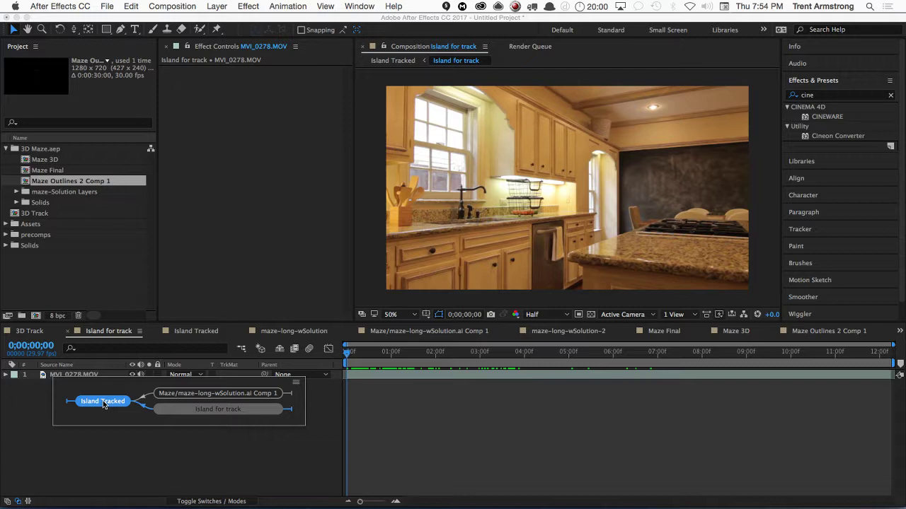
{"action": "left_click", "coordinate": [103, 402]}
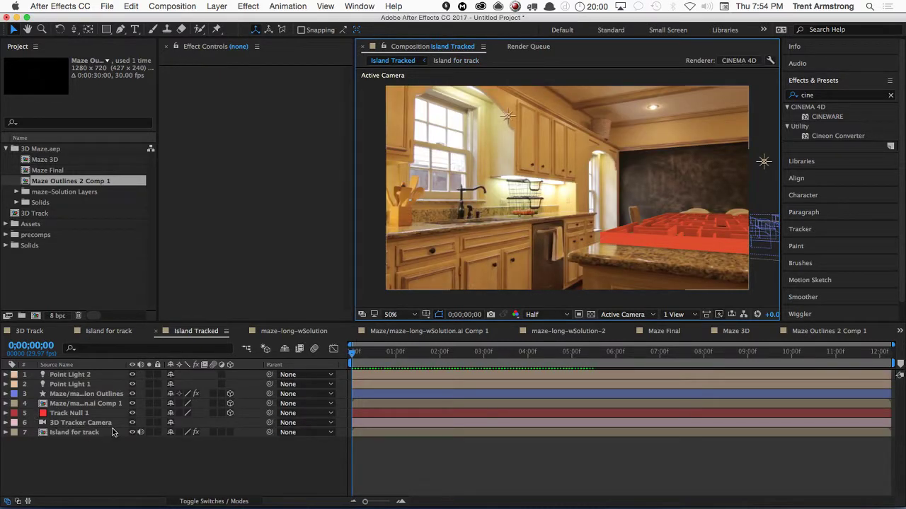
- Solo the Island for track footage, review its tracker points across the shot, and select layers 1–6
{"action": "left_click", "coordinate": [80, 432]}
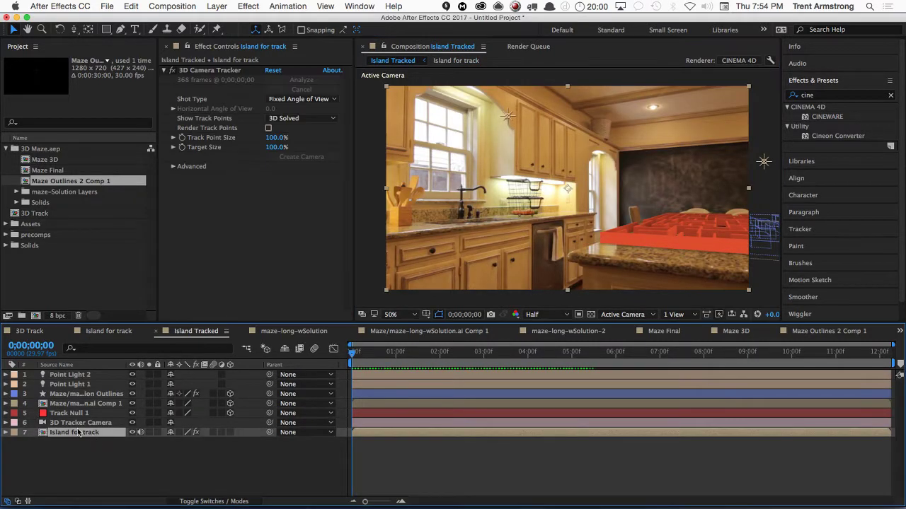
{"action": "left_click", "coordinate": [149, 432]}
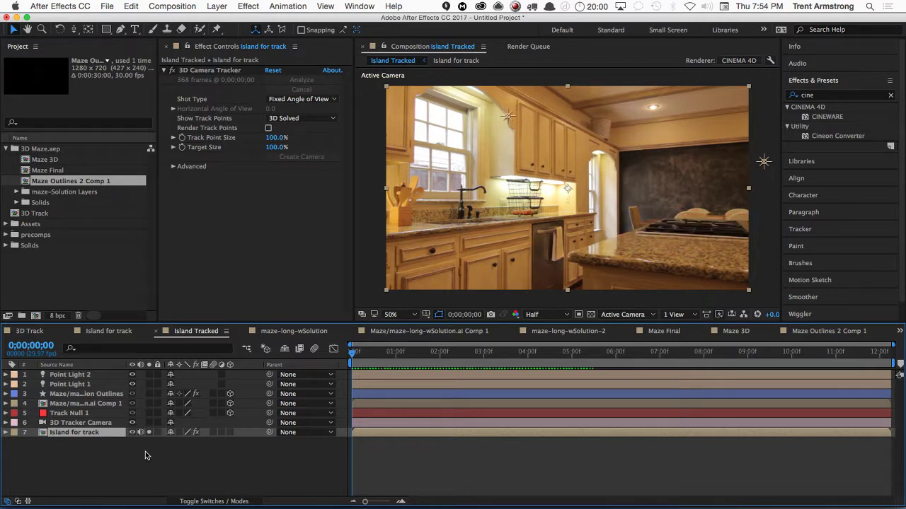
{"action": "left_click", "coordinate": [212, 70]}
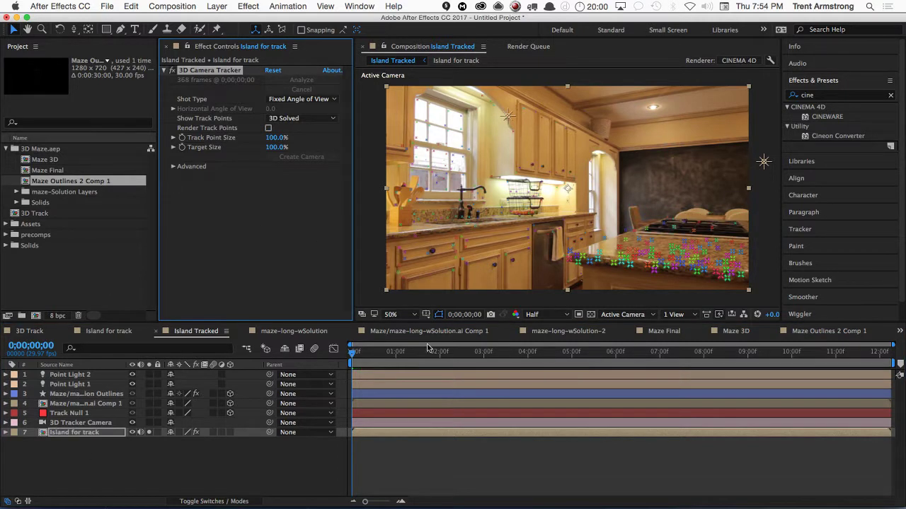
{"action": "left_click", "coordinate": [363, 354]}
{"action": "left_click_drag", "start_coordinate": [363, 356], "coordinate": [448, 378]}
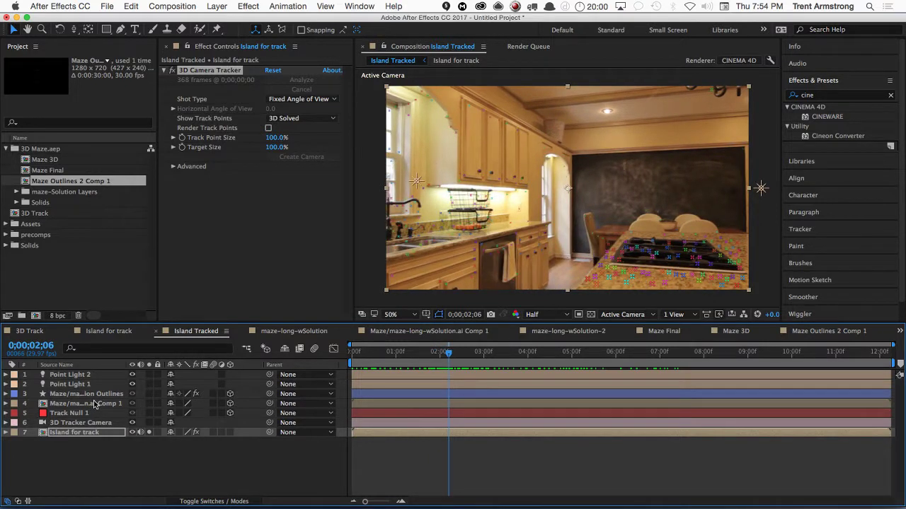
{"action": "left_click", "coordinate": [74, 375]}
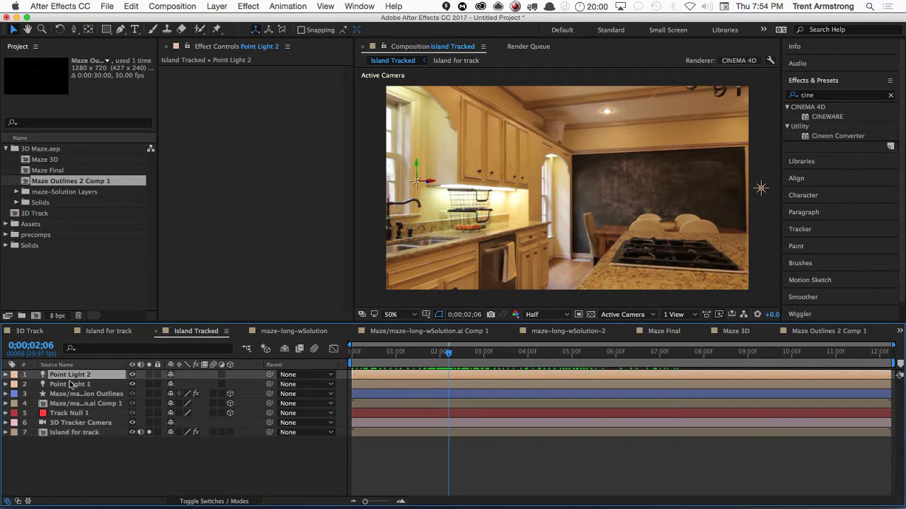
{"action": "left_click", "coordinate": [82, 424], "text": "shift"}
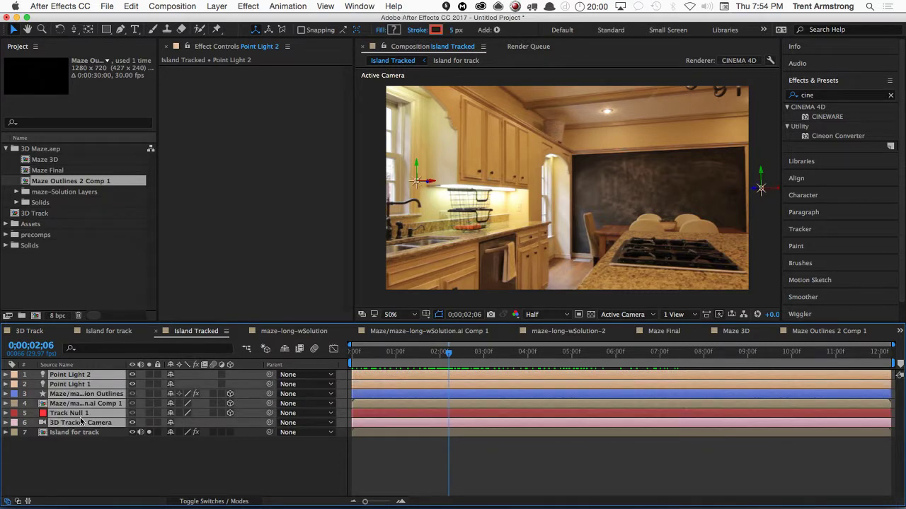
- Delete the lights, maze, null and camera layers, and show the 3D Camera Tracker points at 4;00
{"action": "key", "text": "Delete"}
{"action": "left_click", "coordinate": [78, 376]}
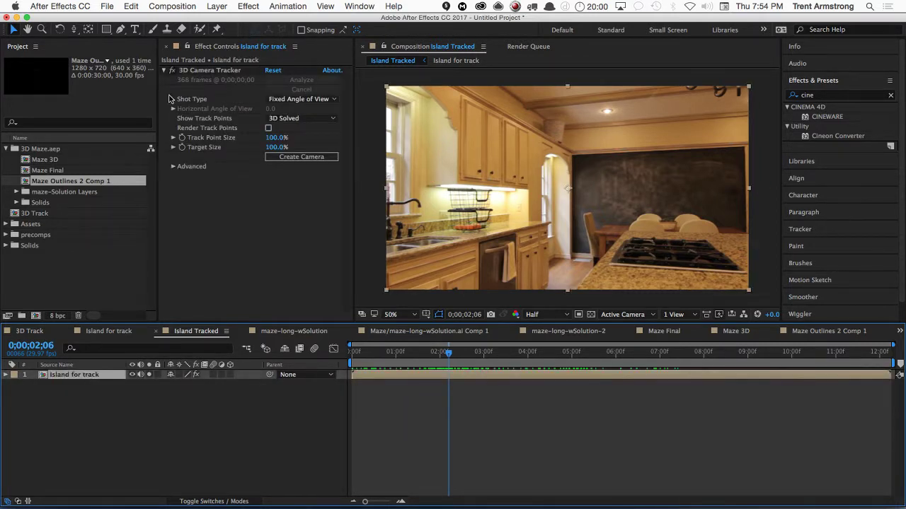
{"action": "left_click", "coordinate": [210, 70]}
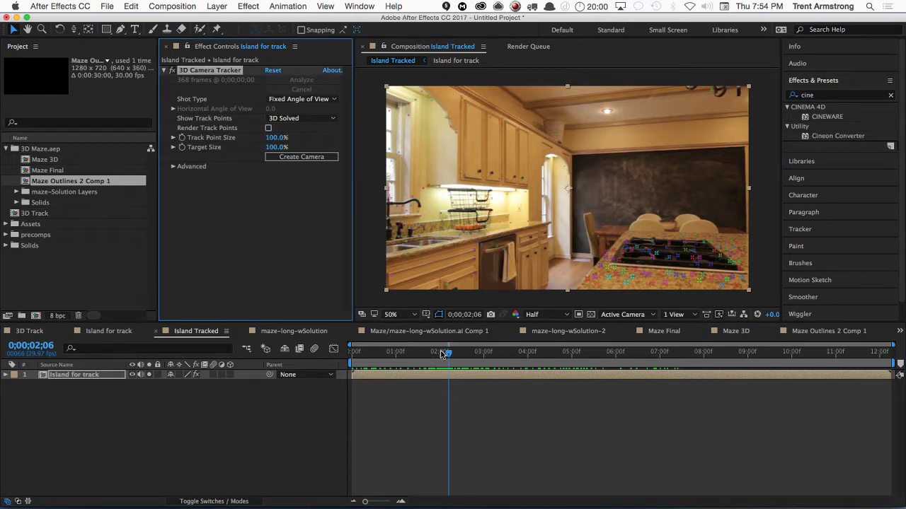
{"action": "left_click_drag", "start_coordinate": [448, 351], "coordinate": [527, 351]}
- Lasso a group of track points on the island countertop and bring up their options
{"action": "left_click", "coordinate": [703, 263]}
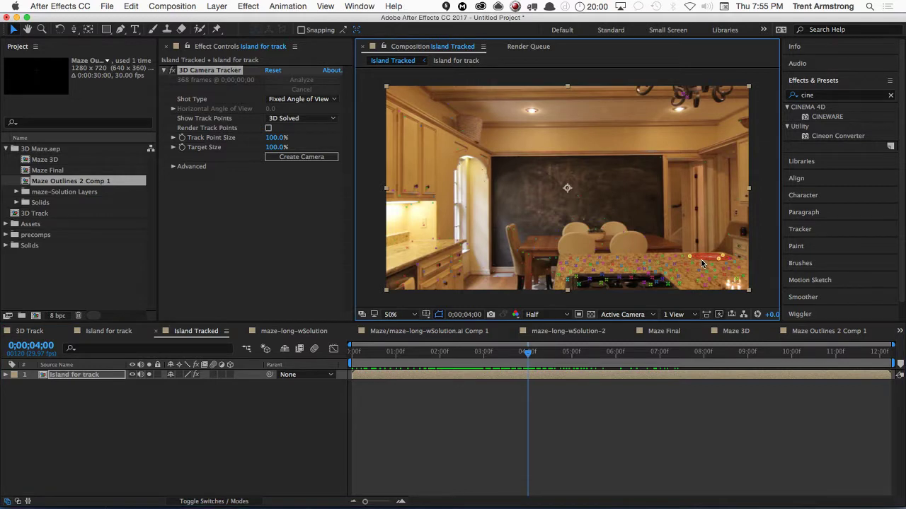
{"action": "mouse_move", "coordinate": [702, 263]}
{"action": "left_mouse_down"}
{"action": "mouse_move", "coordinate": [622, 264]}
{"action": "mouse_move", "coordinate": [605, 280]}
{"action": "mouse_move", "coordinate": [699, 290]}
{"action": "mouse_move", "coordinate": [718, 272]}
{"action": "mouse_move", "coordinate": [702, 264]}
{"action": "left_mouse_up"}
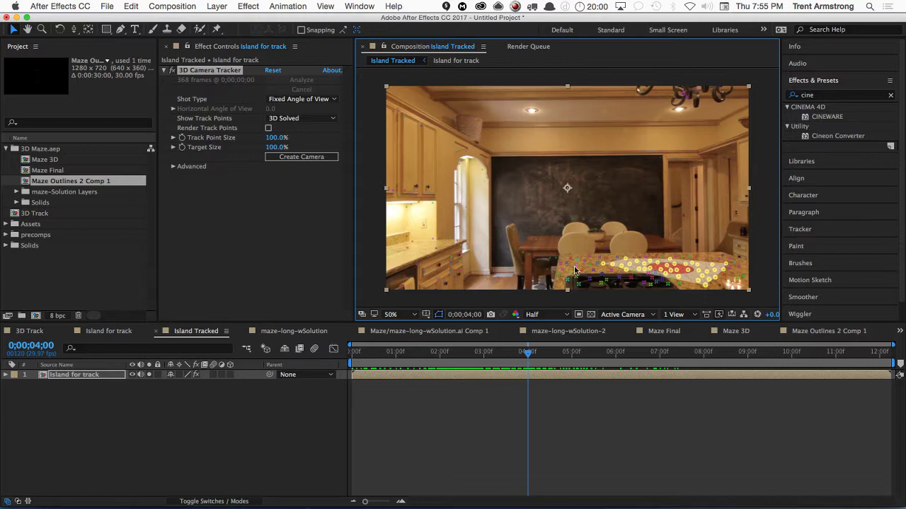
{"action": "mouse_move", "coordinate": [566, 263]}
{"action": "left_mouse_down"}
{"action": "mouse_move", "coordinate": [569, 277]}
{"action": "mouse_move", "coordinate": [600, 274]}
{"action": "mouse_move", "coordinate": [587, 256]}
{"action": "mouse_move", "coordinate": [556, 268]}
{"action": "left_mouse_up"}
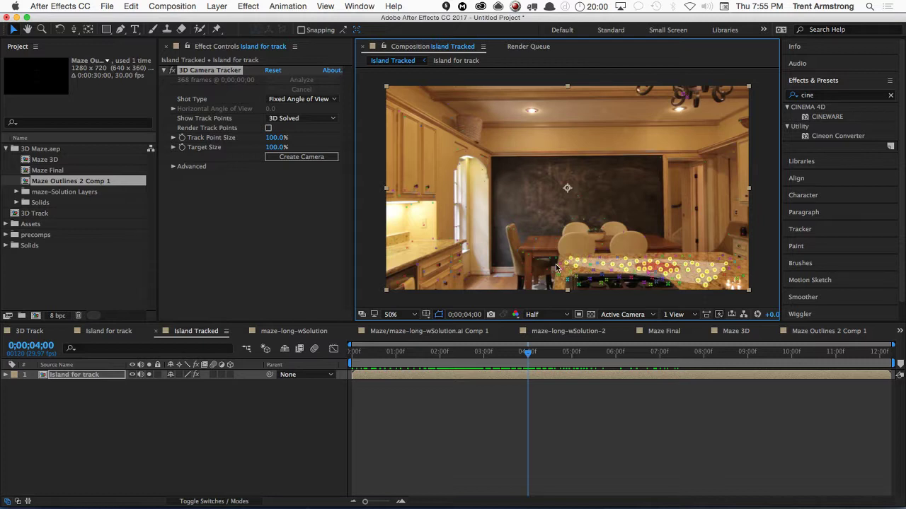
{"action": "right_click", "coordinate": [654, 265]}
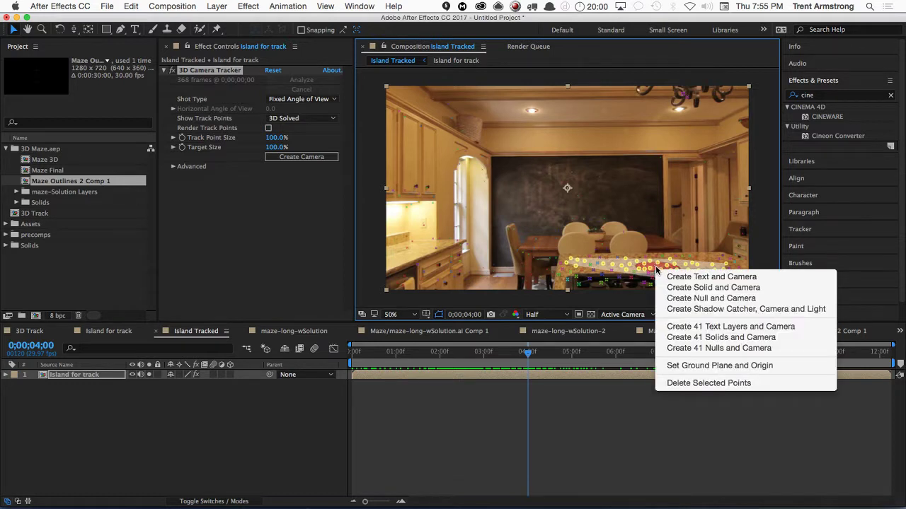
- Create a null and camera from the selected points and scale Track Null 1 to 2746%
{"action": "left_click", "coordinate": [686, 300]}
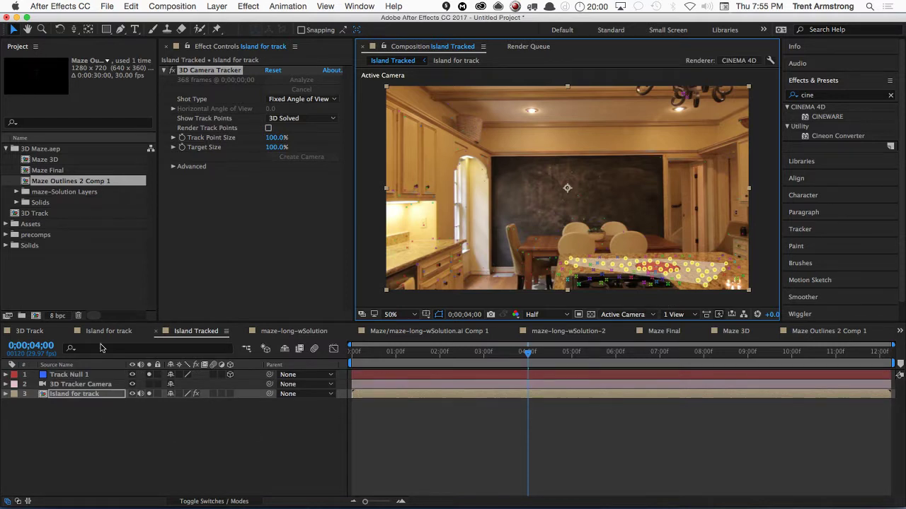
{"action": "left_click", "coordinate": [80, 384]}
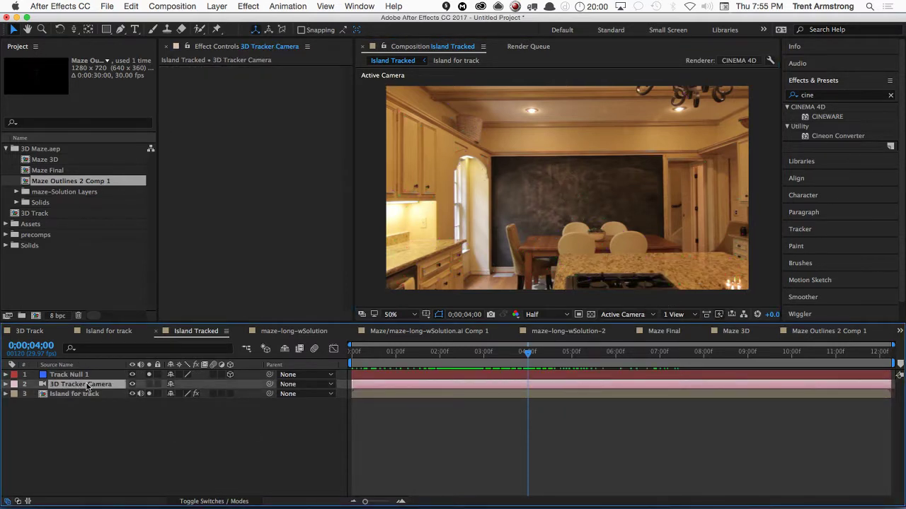
{"action": "left_click", "coordinate": [72, 375]}
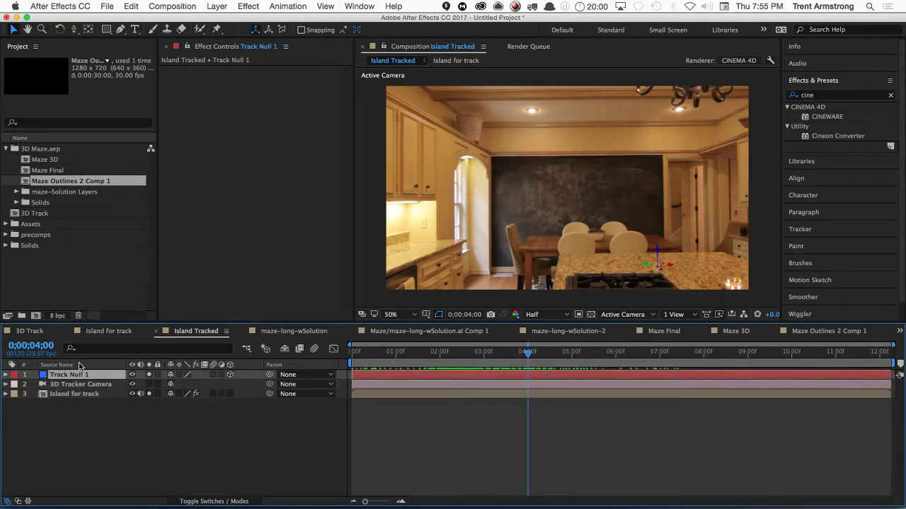
{"action": "key", "text": "s"}
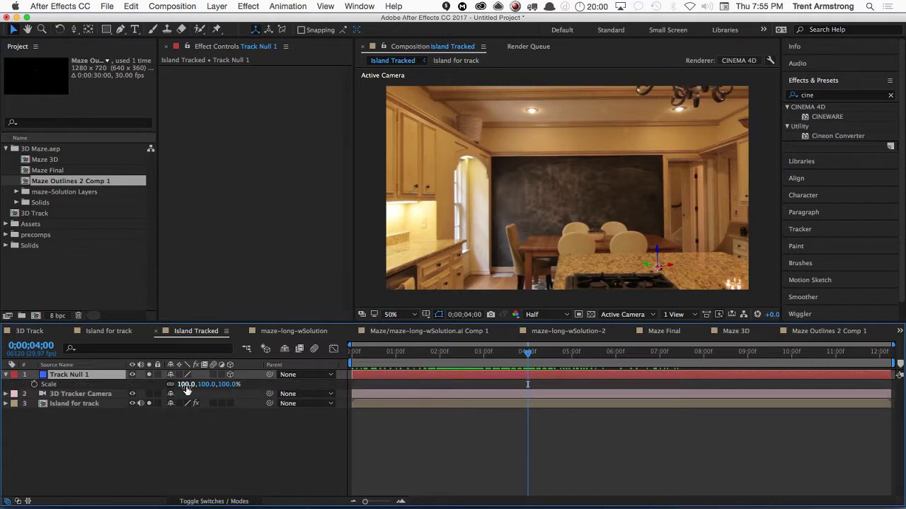
{"action": "left_click_drag", "start_coordinate": [187, 384], "coordinate": [532, 369]}
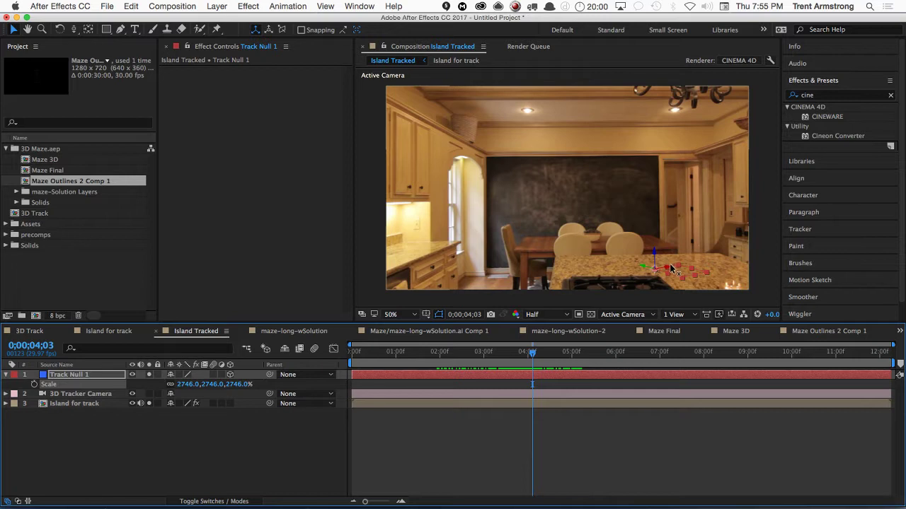
- Move Track Null 1 across the island countertop and confirm it stays put over time
{"action": "left_click", "coordinate": [669, 270]}
{"action": "left_click_drag", "start_coordinate": [670, 270], "coordinate": [558, 261]}
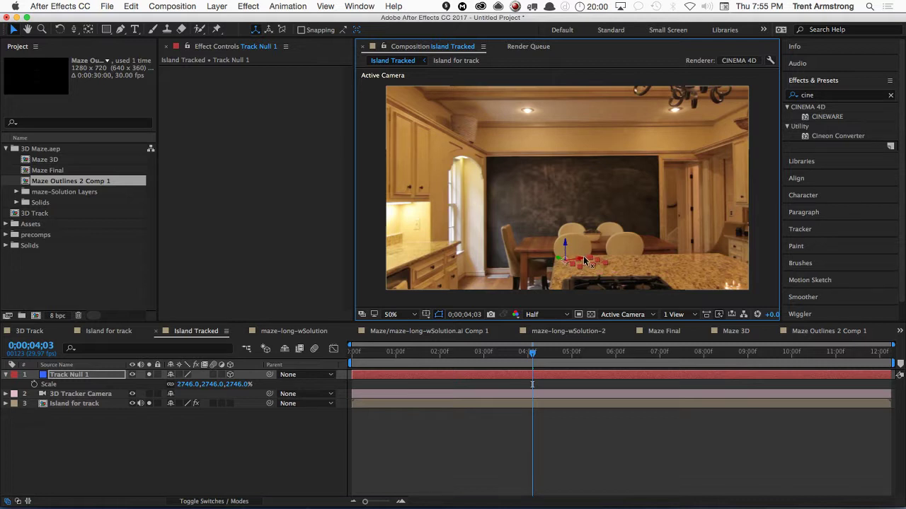
{"action": "mouse_move", "coordinate": [533, 352]}
{"action": "left_mouse_down"}
{"action": "mouse_move", "coordinate": [588, 349]}
{"action": "mouse_move", "coordinate": [494, 351]}
{"action": "mouse_move", "coordinate": [596, 352]}
{"action": "mouse_move", "coordinate": [493, 351]}
{"action": "mouse_move", "coordinate": [538, 354]}
{"action": "left_mouse_up"}
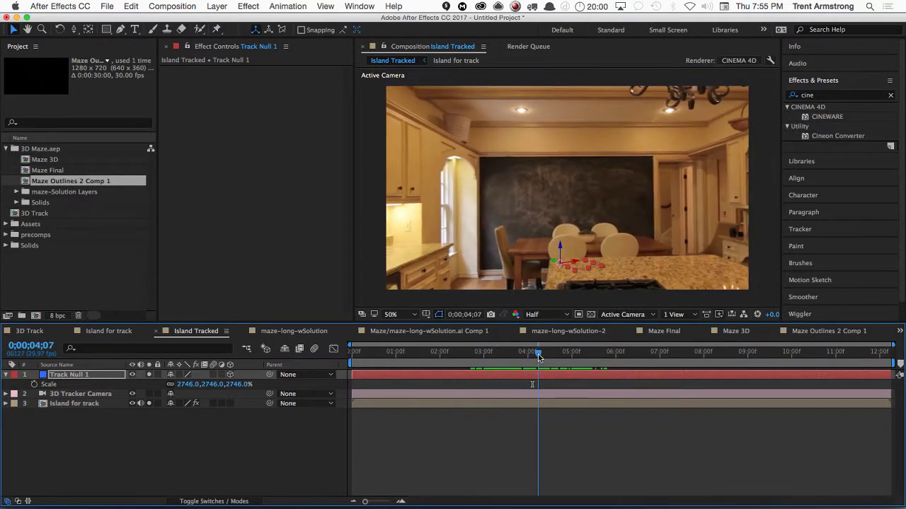
{"action": "left_click", "coordinate": [6, 376]}
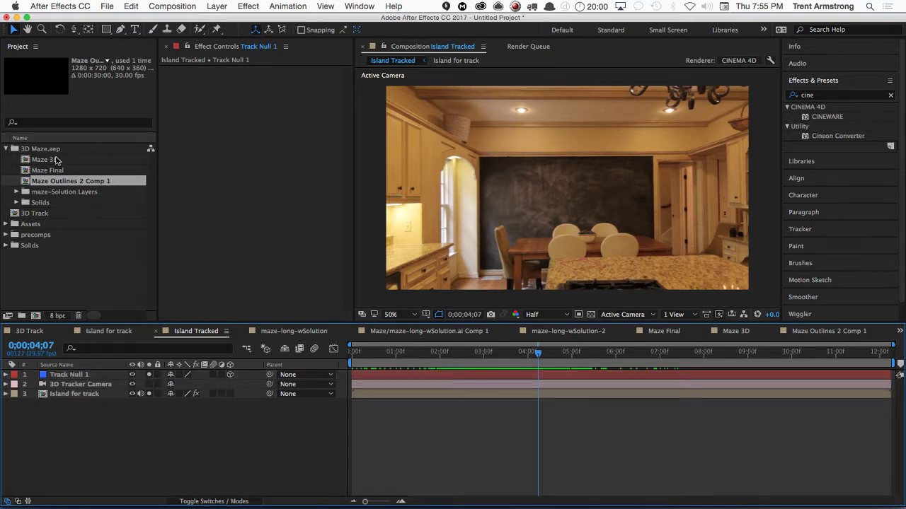
- Browse the precomps folder to view maze-long-wSolution and its .ai Comp 1 composition
{"action": "left_click", "coordinate": [6, 148]}
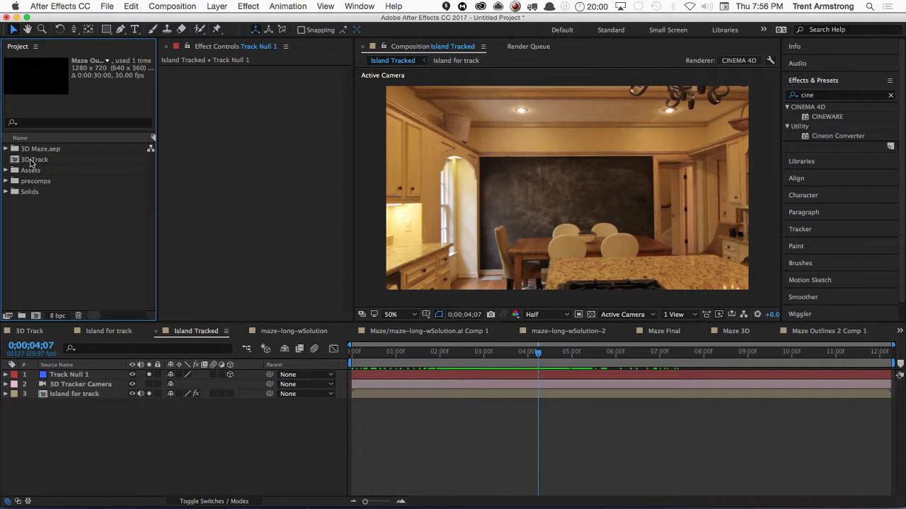
{"action": "left_click", "coordinate": [6, 181]}
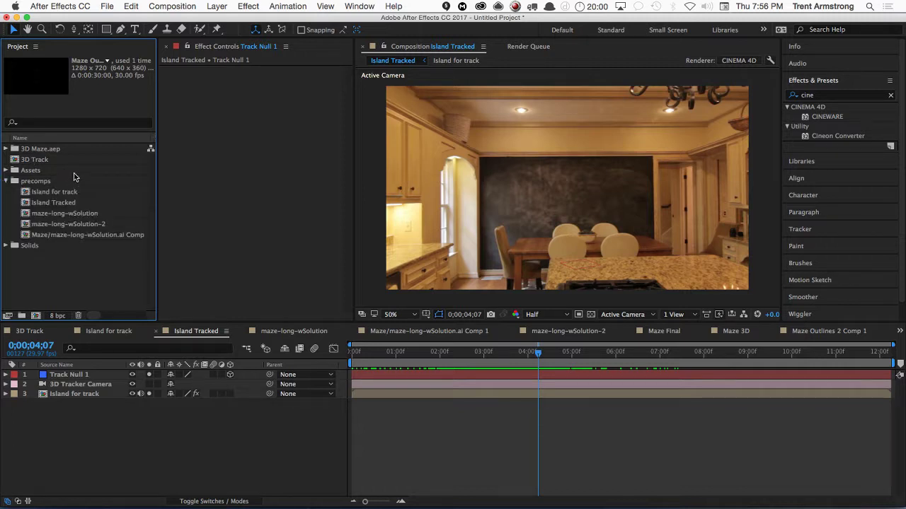
{"action": "left_click", "coordinate": [85, 214]}
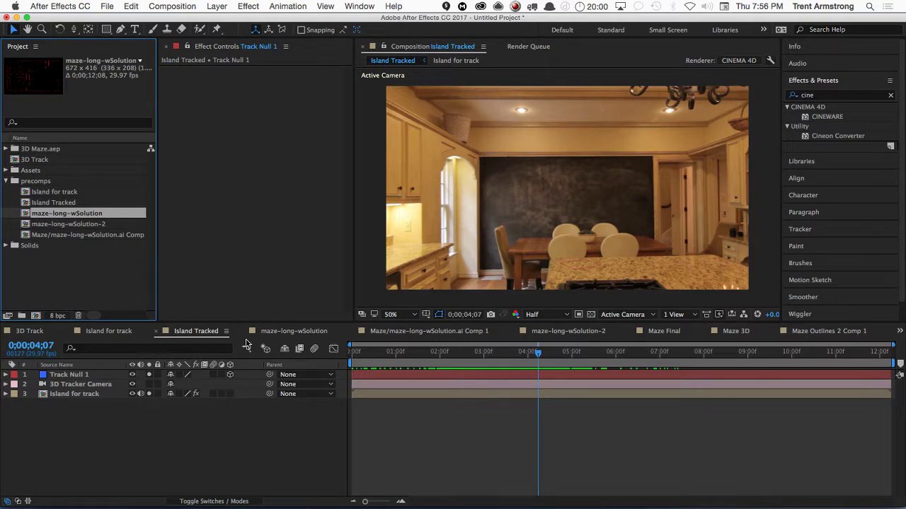
{"action": "left_click", "coordinate": [270, 331]}
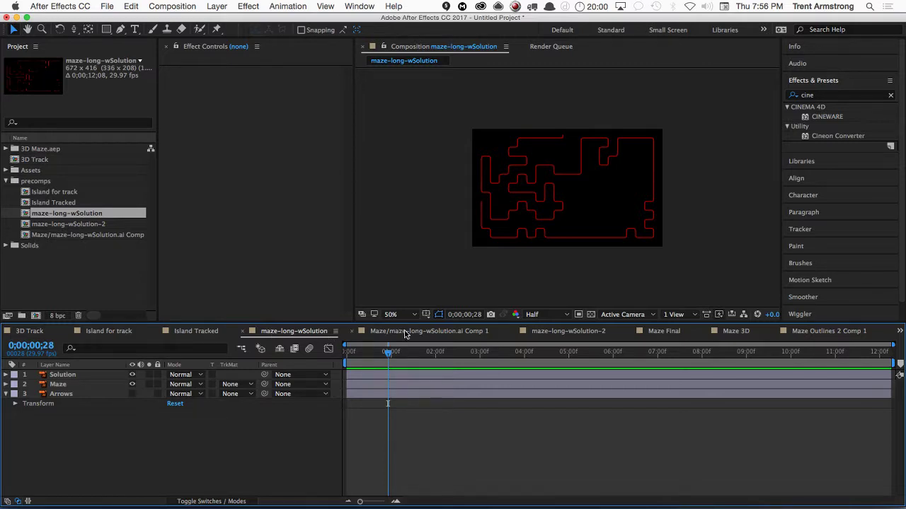
{"action": "left_click", "coordinate": [406, 331]}
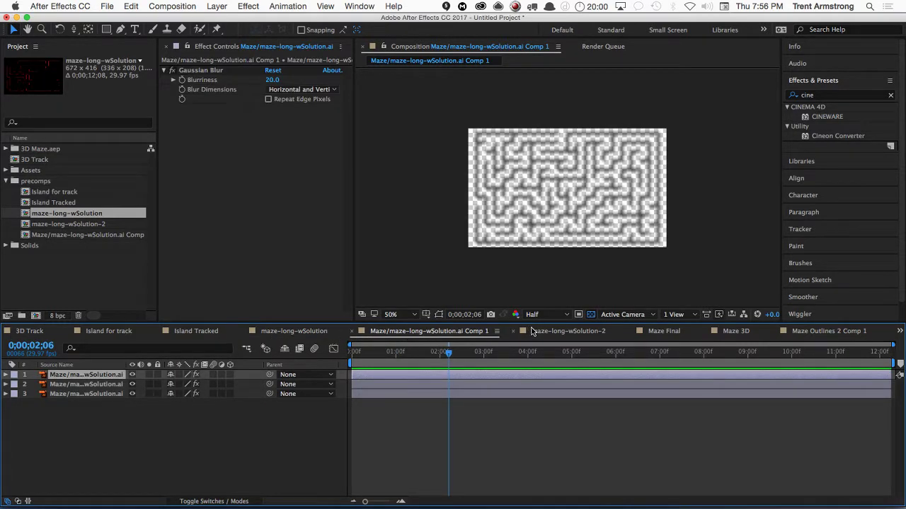
- Select Maze/maze-long-wSolution-2.ai in the Assets folder and return to Island Tracked
{"action": "left_click", "coordinate": [5, 171]}
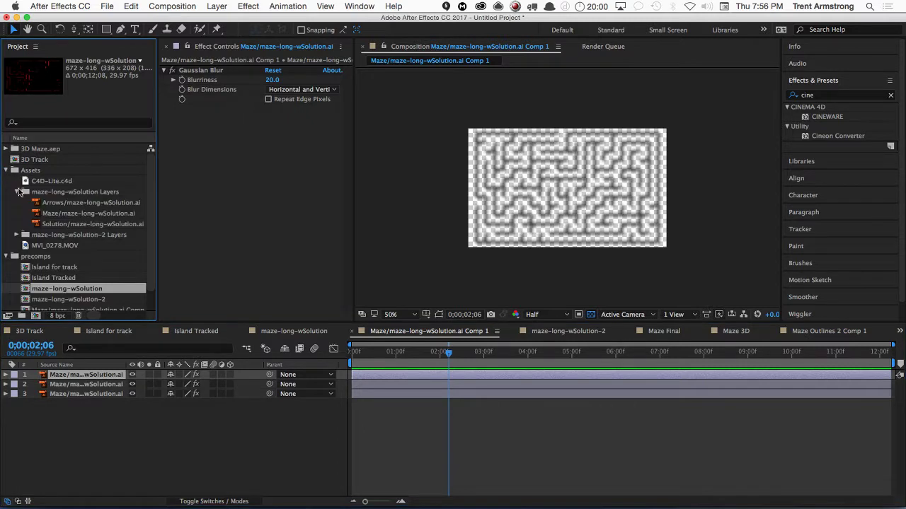
{"action": "left_click", "coordinate": [17, 192]}
{"action": "left_click", "coordinate": [16, 202]}
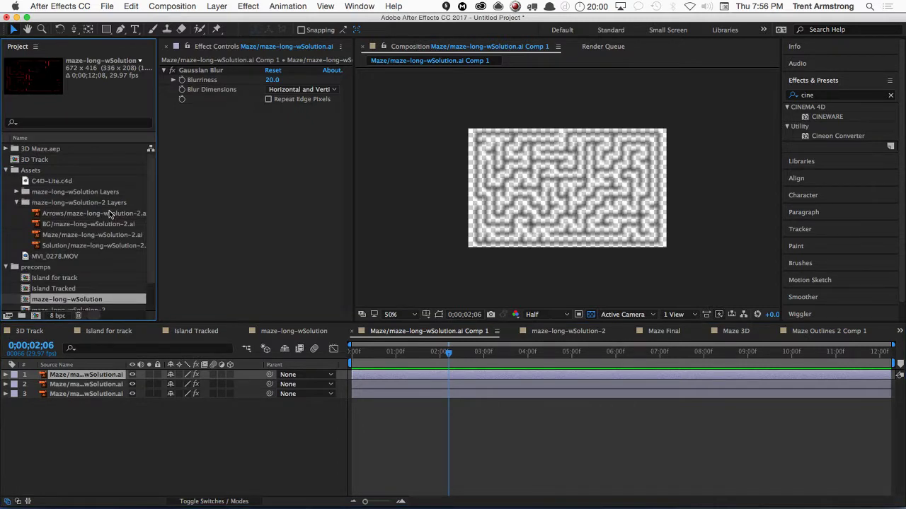
{"action": "left_click", "coordinate": [68, 238]}
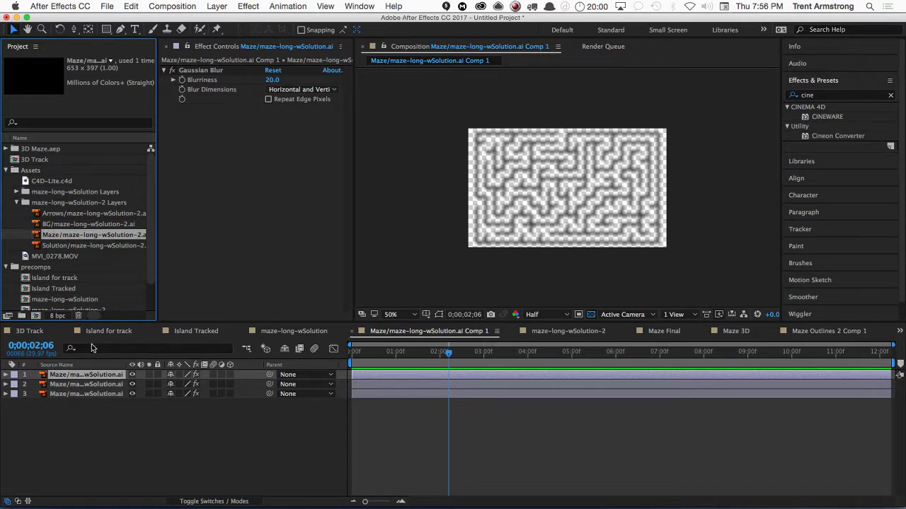
{"action": "left_click", "coordinate": [186, 331]}
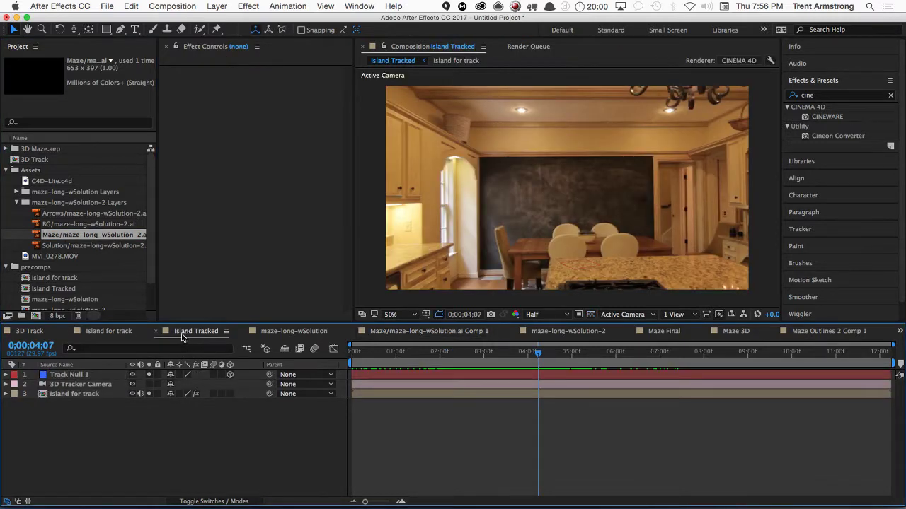
- Duplicate Track Null 1 and replace the copy with the maze-long-wSolution-2.ai artwork
{"action": "left_click", "coordinate": [78, 377]}
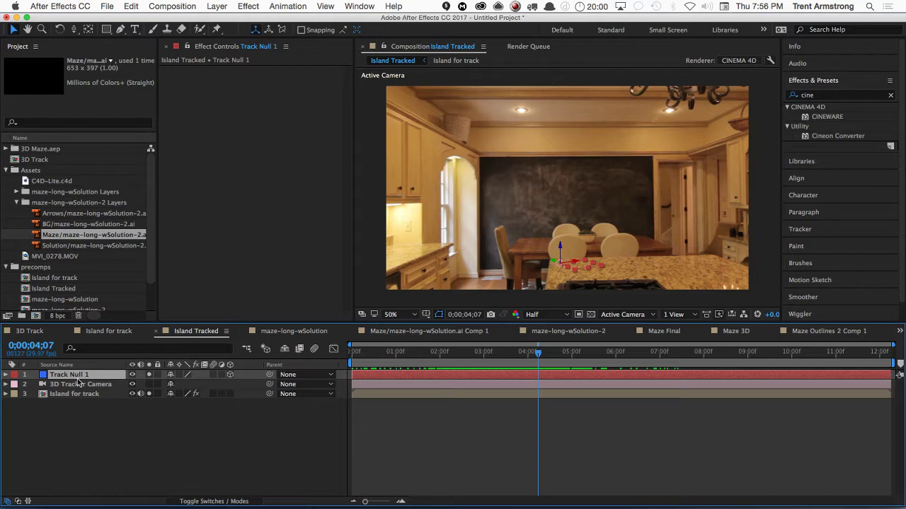
{"action": "key", "text": "super+d"}
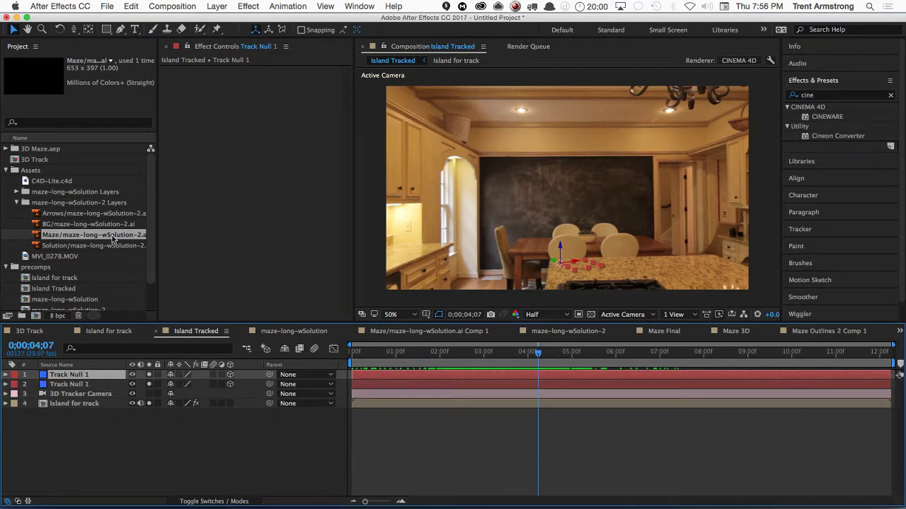
{"action": "left_click", "coordinate": [111, 237]}
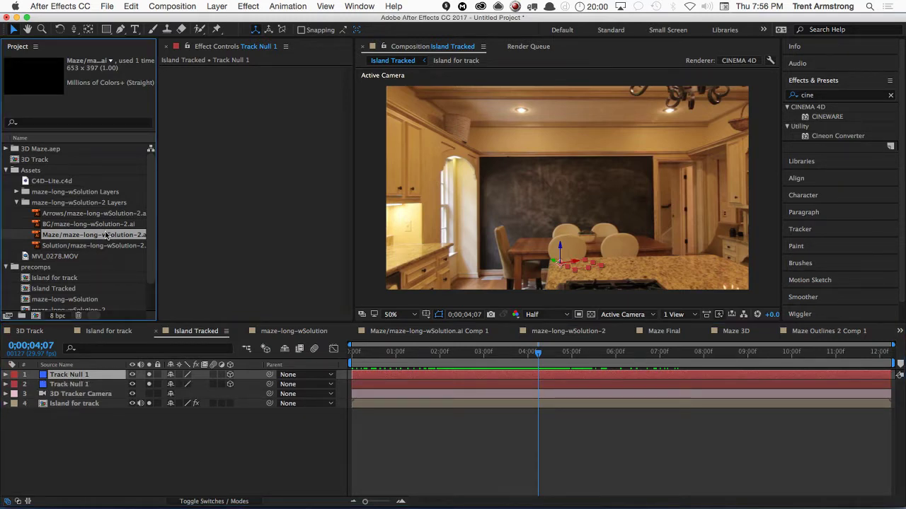
{"action": "left_click_drag", "start_coordinate": [106, 236], "coordinate": [117, 435]}
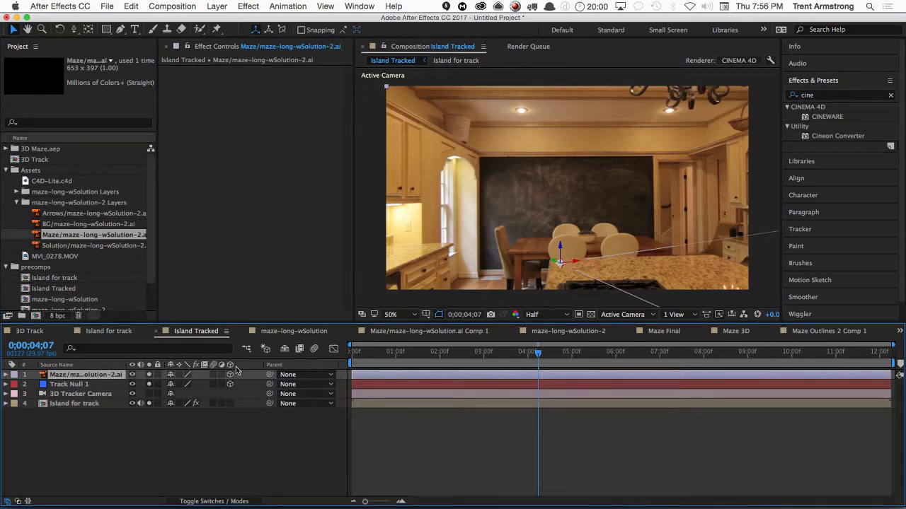
- Tilt the maze to orientation 267.8°, 0.9°, 6.0°, checking alignment on early frames
{"action": "key", "text": "r"}
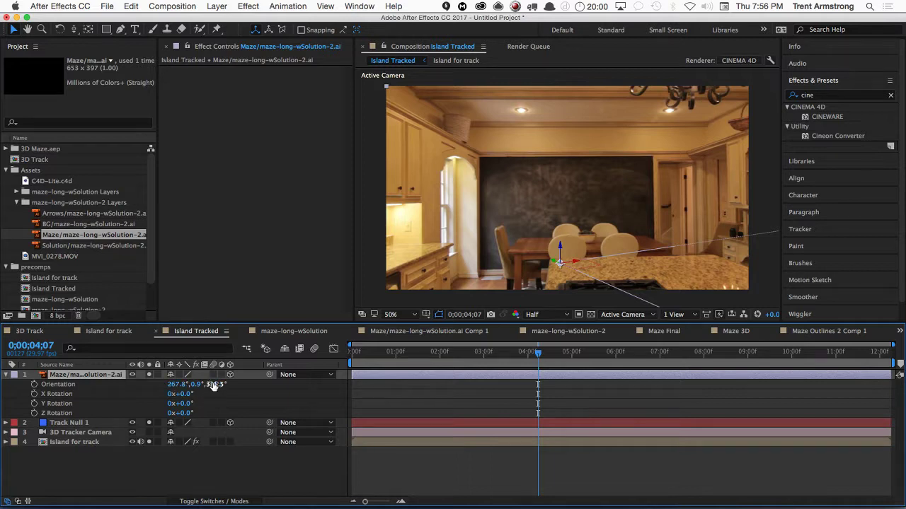
{"action": "left_click_drag", "start_coordinate": [212, 384], "coordinate": [228, 383]}
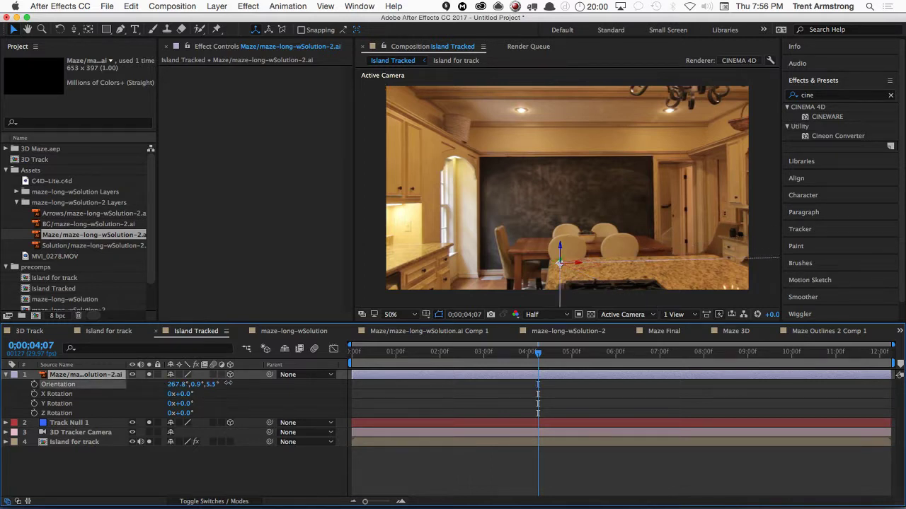
{"action": "left_click_drag", "start_coordinate": [537, 355], "coordinate": [389, 382]}
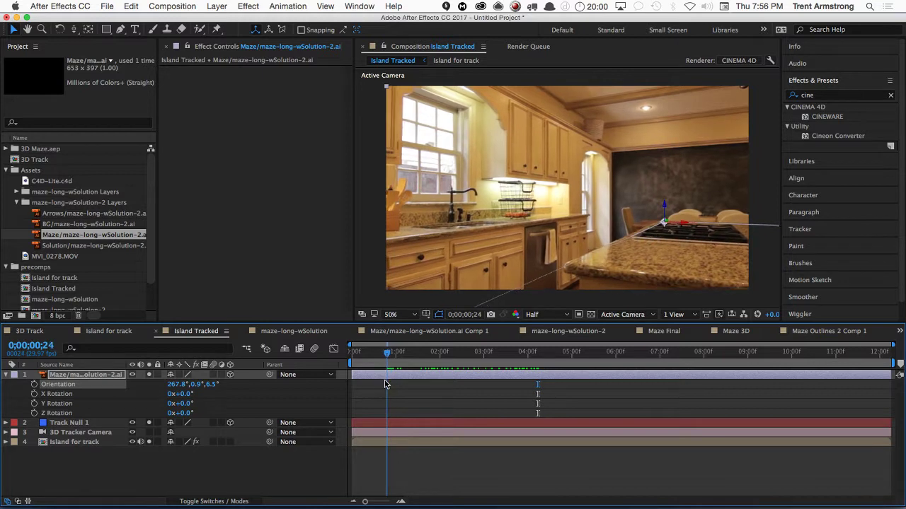
{"action": "left_click_drag", "start_coordinate": [210, 384], "coordinate": [208, 384]}
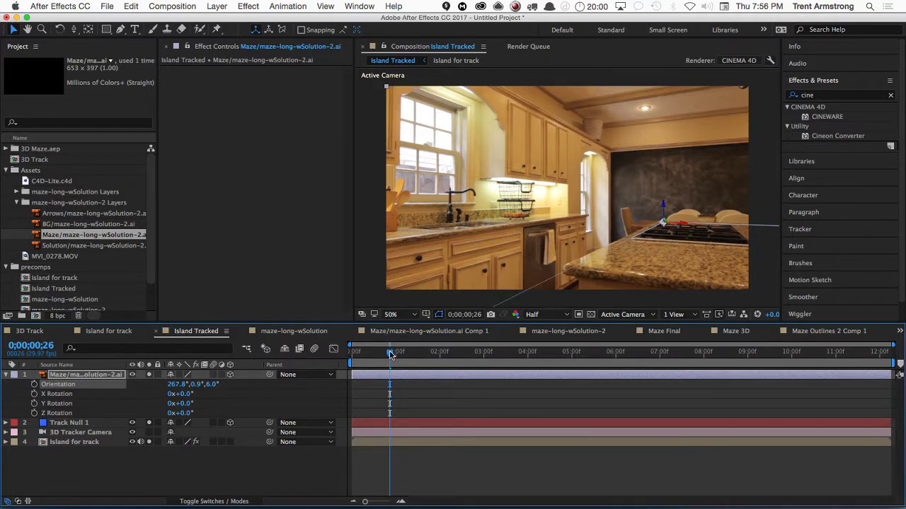
{"action": "mouse_move", "coordinate": [391, 354]}
{"action": "left_mouse_down"}
{"action": "mouse_move", "coordinate": [443, 349]}
{"action": "mouse_move", "coordinate": [405, 357]}
{"action": "left_mouse_up"}
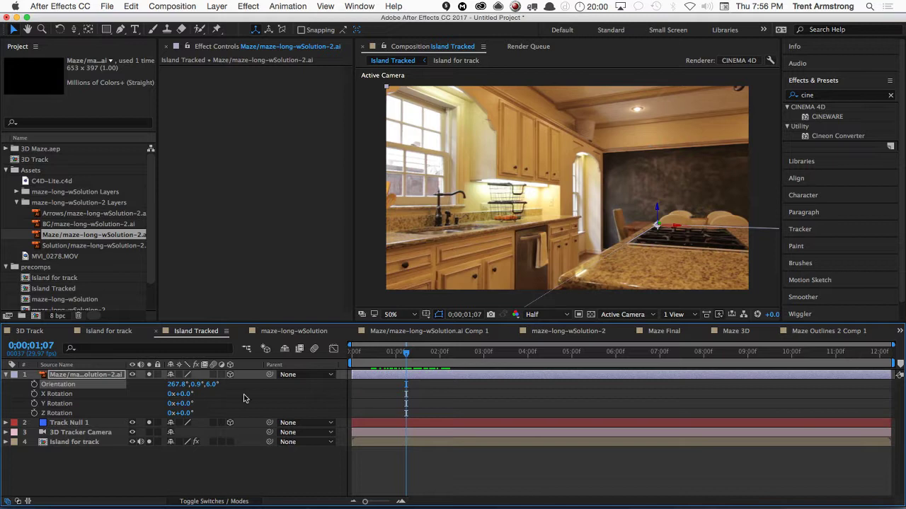
{"action": "key", "text": "shift+s"}
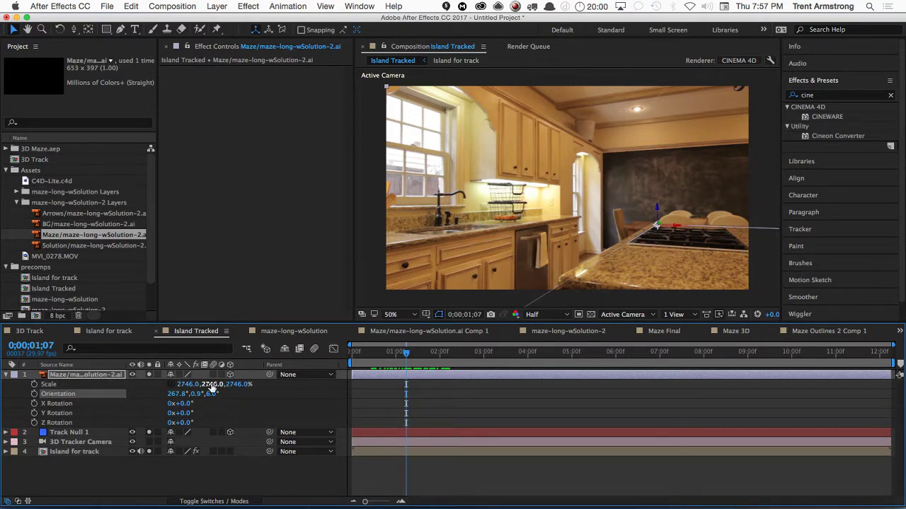
- Enter a uniform 500% scale for the maze artwork layer
{"action": "left_click_drag", "start_coordinate": [211, 387], "coordinate": [151, 395]}
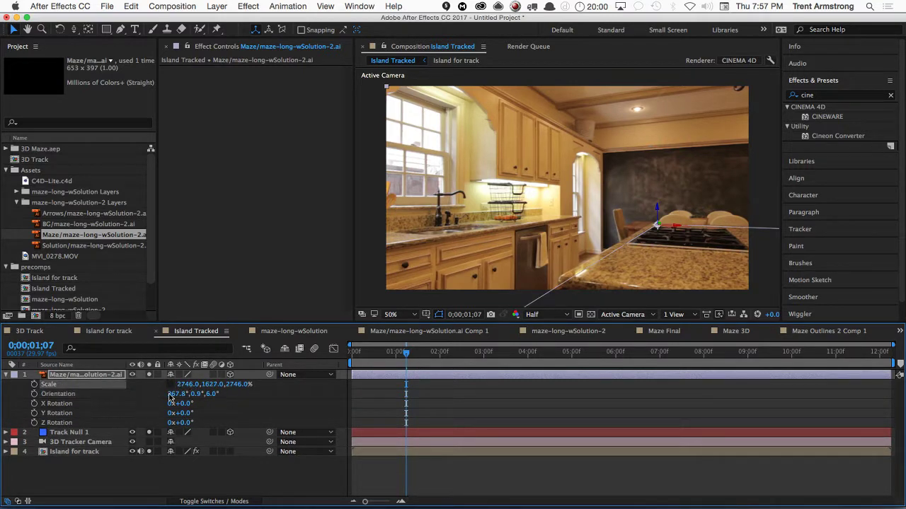
{"action": "left_click", "coordinate": [186, 384]}
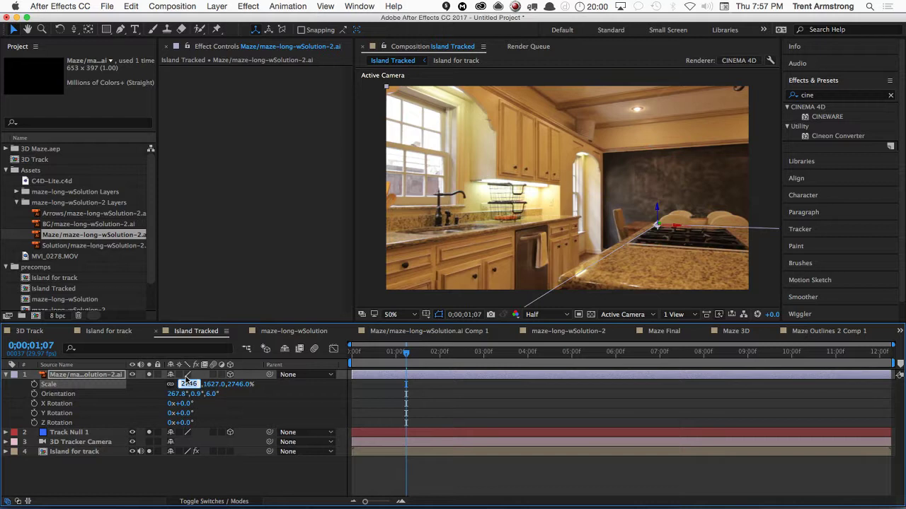
{"action": "type", "text": "500"}
{"action": "key", "text": "Tab"}
{"action": "type", "text": "500"}
{"action": "key", "text": "Return"}
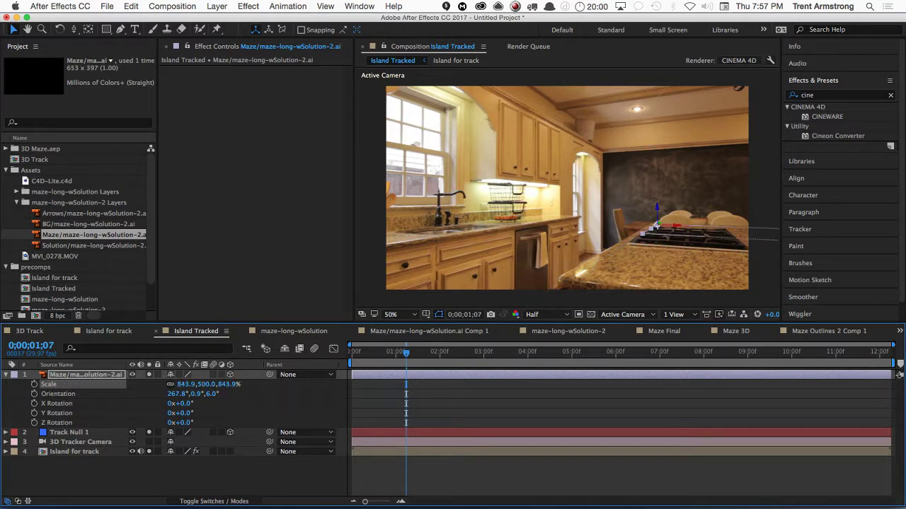
{"action": "left_click", "coordinate": [181, 384]}
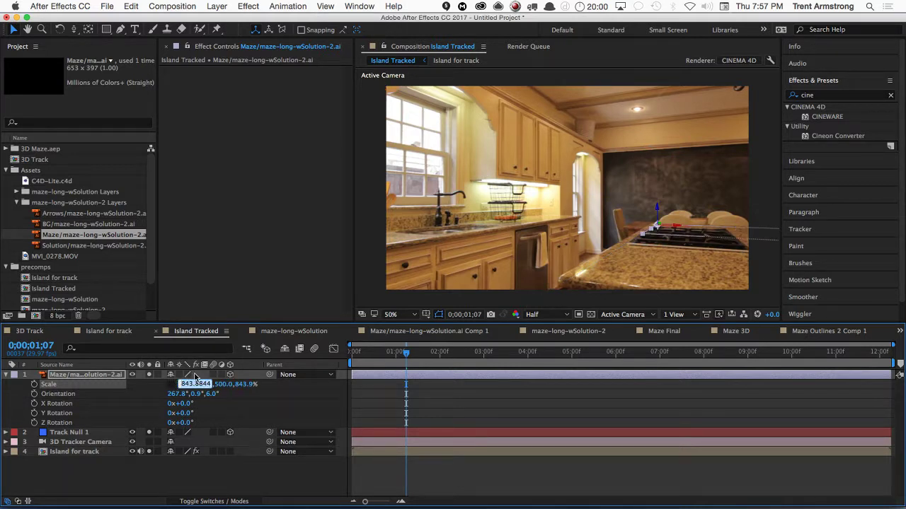
{"action": "type", "text": "50"}
{"action": "key", "text": "Tab"}
{"action": "key", "text": "shift+Tab"}
{"action": "type", "text": "500"}
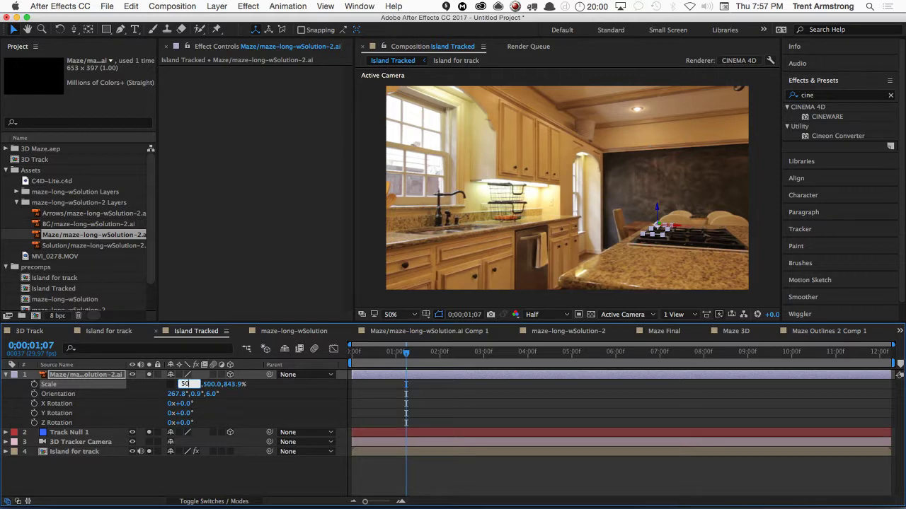
{"action": "key", "text": "Tab"}
{"action": "key", "text": "Tab"}
{"action": "type", "text": "500"}
{"action": "key", "text": "Return"}
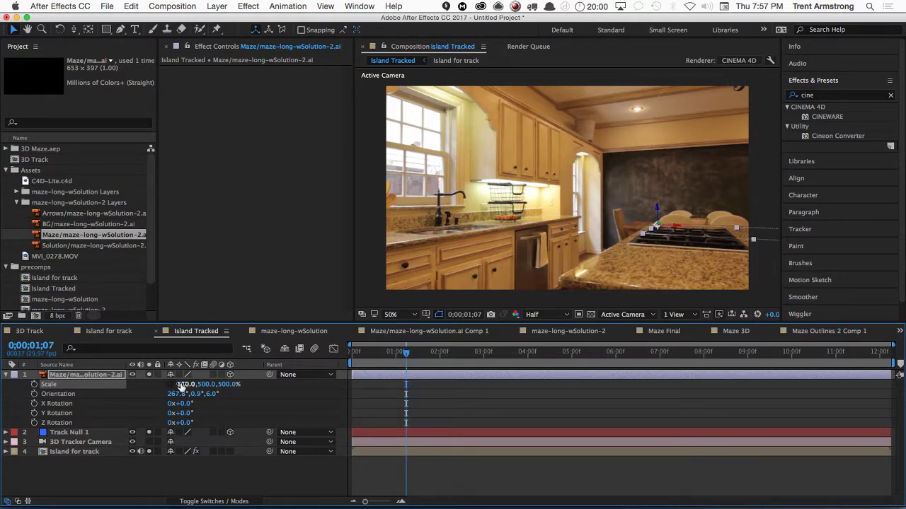
- Stretch the maze's Y scale to 1217%, solo it to inspect, then unsolo over the footage
{"action": "left_click_drag", "start_coordinate": [202, 384], "coordinate": [563, 332]}
{"action": "left_click", "coordinate": [103, 376]}
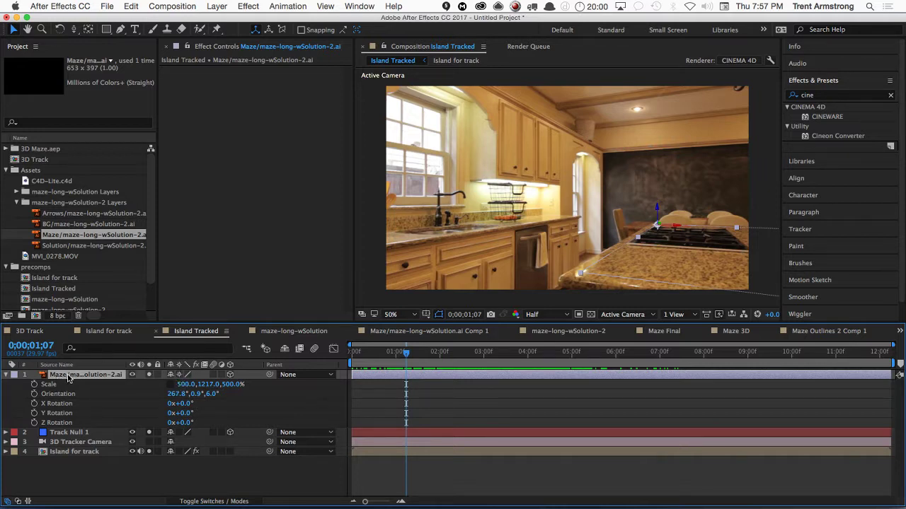
{"action": "left_click", "coordinate": [149, 451]}
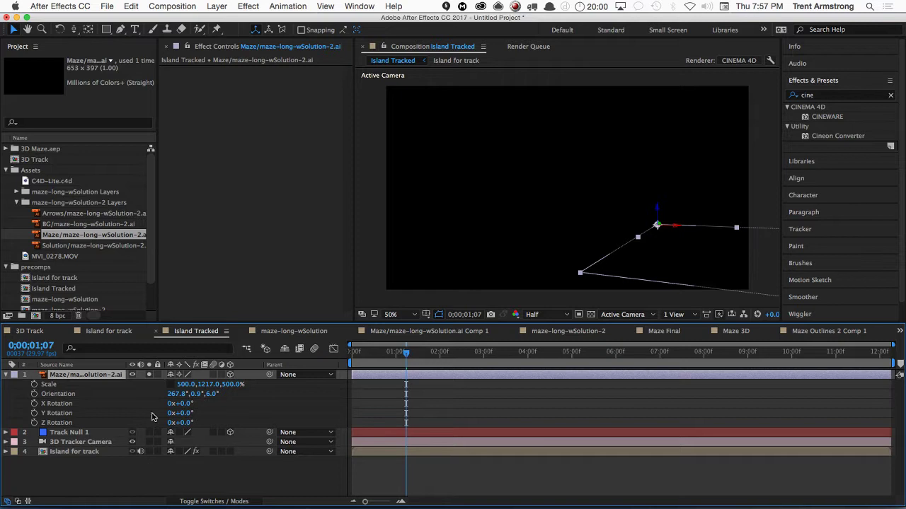
{"action": "left_click", "coordinate": [590, 317]}
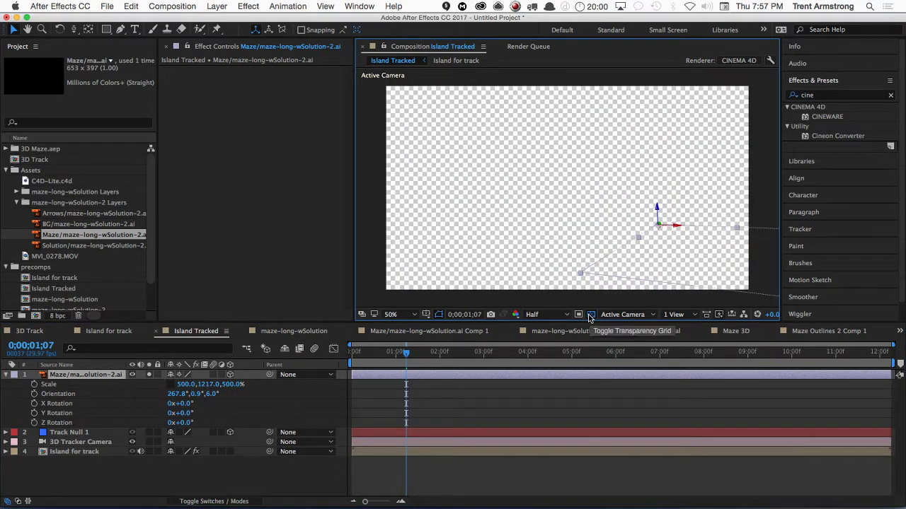
{"action": "left_click", "coordinate": [587, 317]}
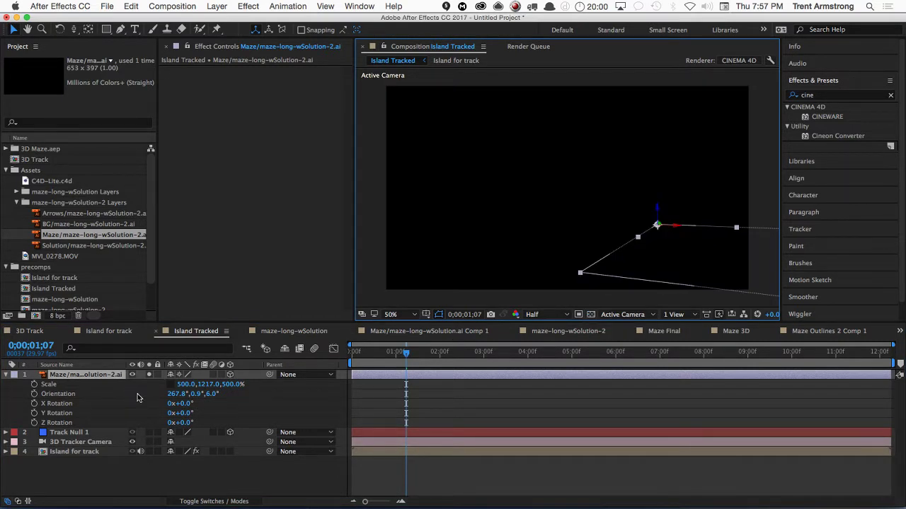
{"action": "key", "text": "t"}
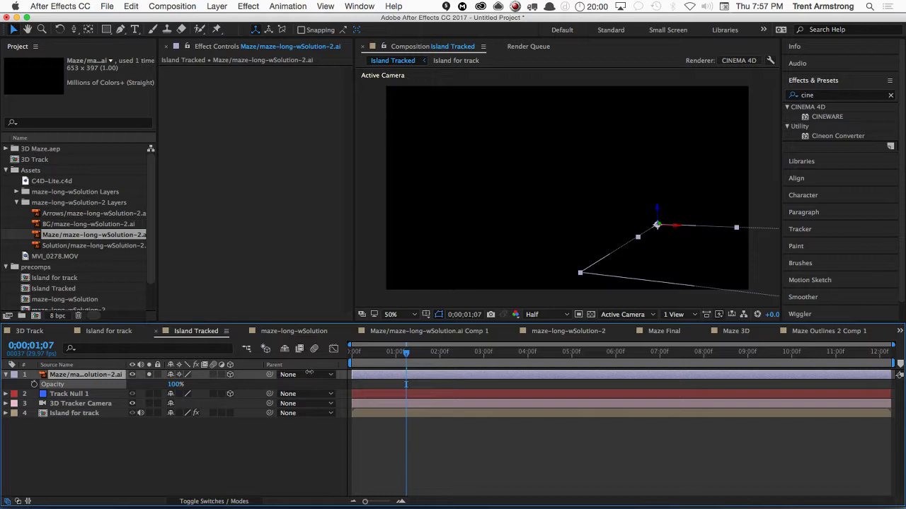
{"action": "key", "text": "Return"}
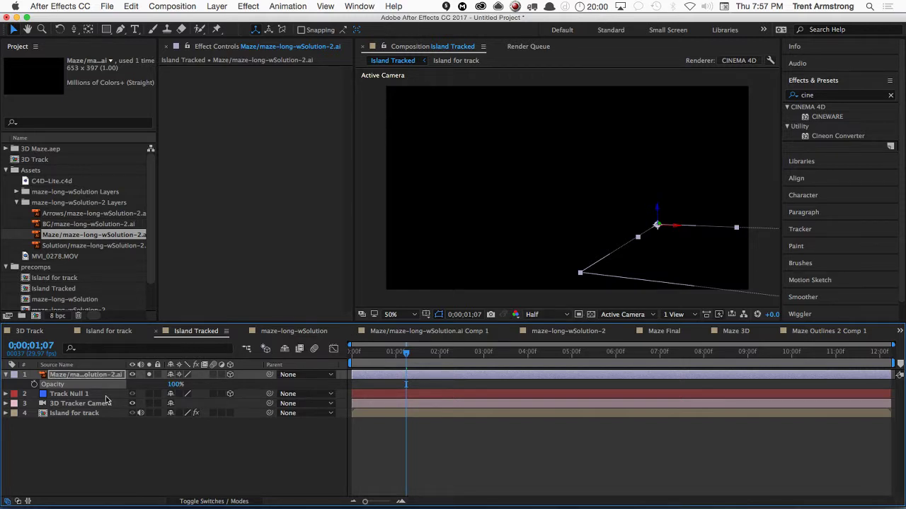
{"action": "left_click", "coordinate": [148, 375]}
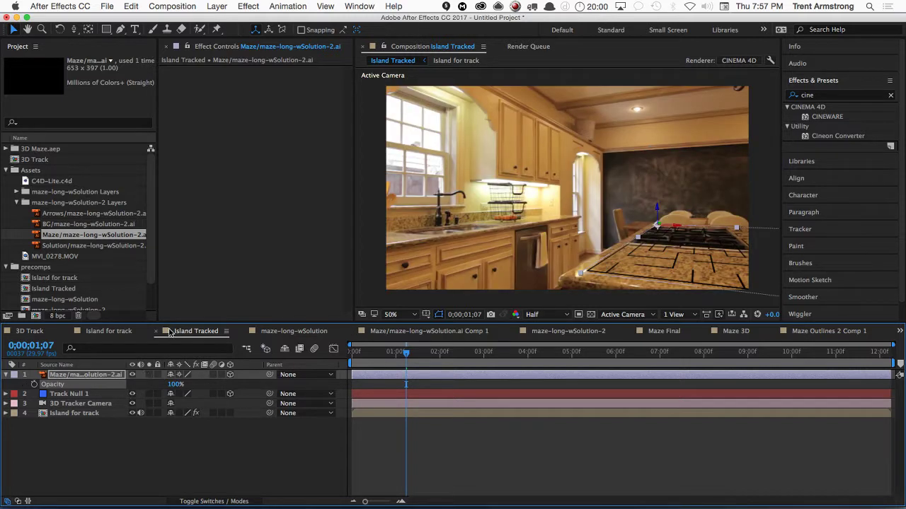
- Narrow the maze's X scale to 455% after previewing later in the shot
{"action": "left_click_drag", "start_coordinate": [403, 354], "coordinate": [553, 356]}
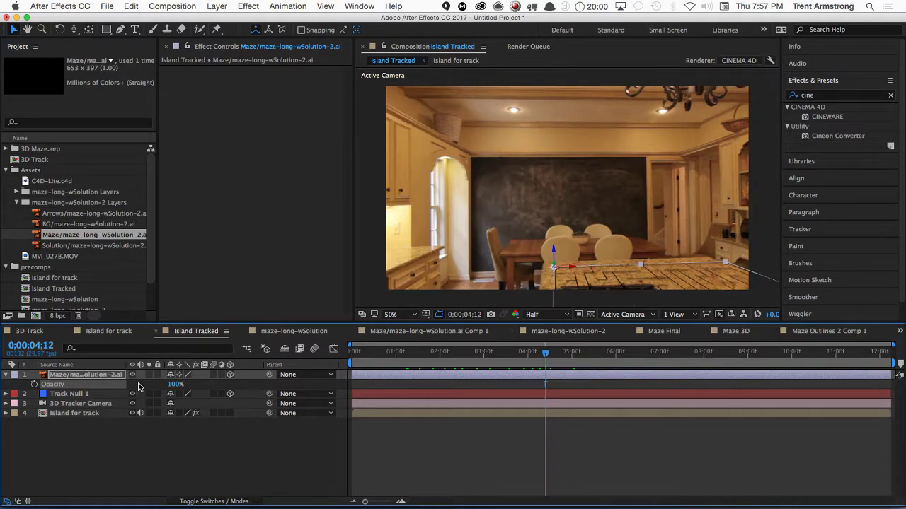
{"action": "key", "text": "s"}
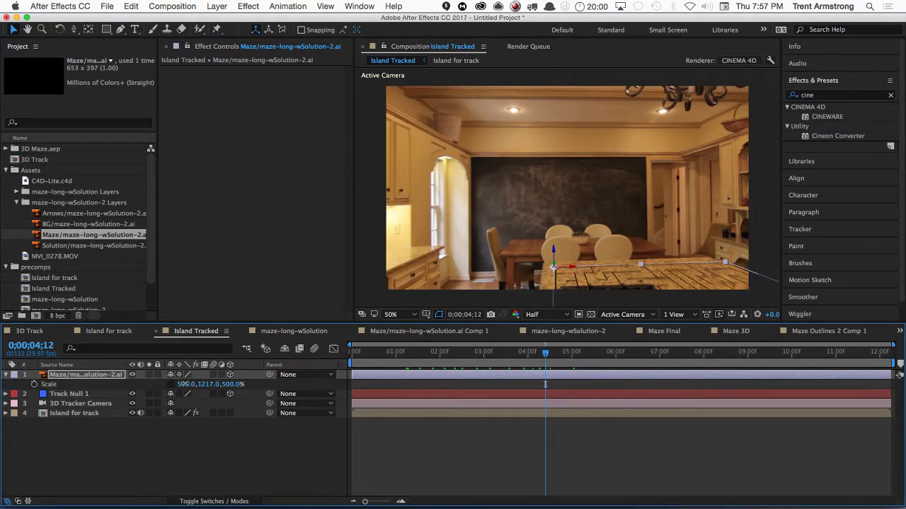
{"action": "left_click_drag", "start_coordinate": [182, 384], "coordinate": [161, 387]}
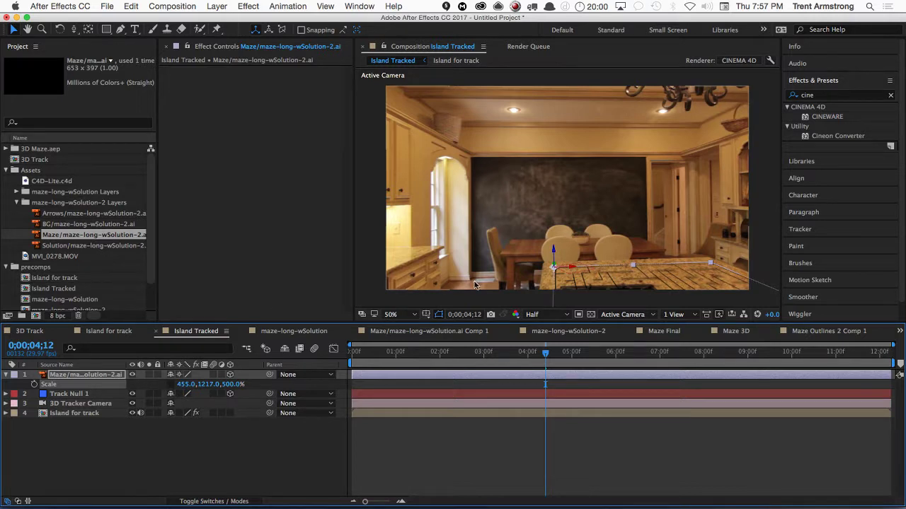
- Nudge the maze into place on the countertop, checking early and late frames
{"action": "left_click", "coordinate": [575, 352]}
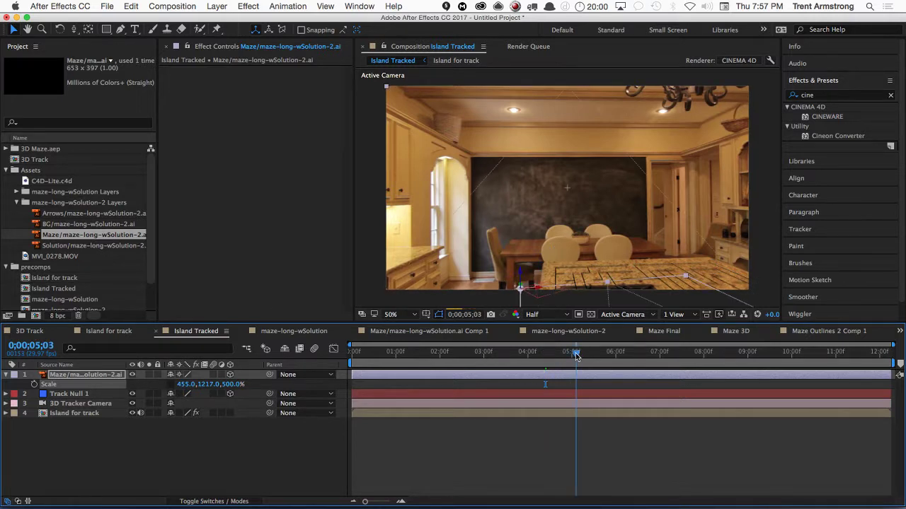
{"action": "left_click_drag", "start_coordinate": [412, 352], "coordinate": [397, 352]}
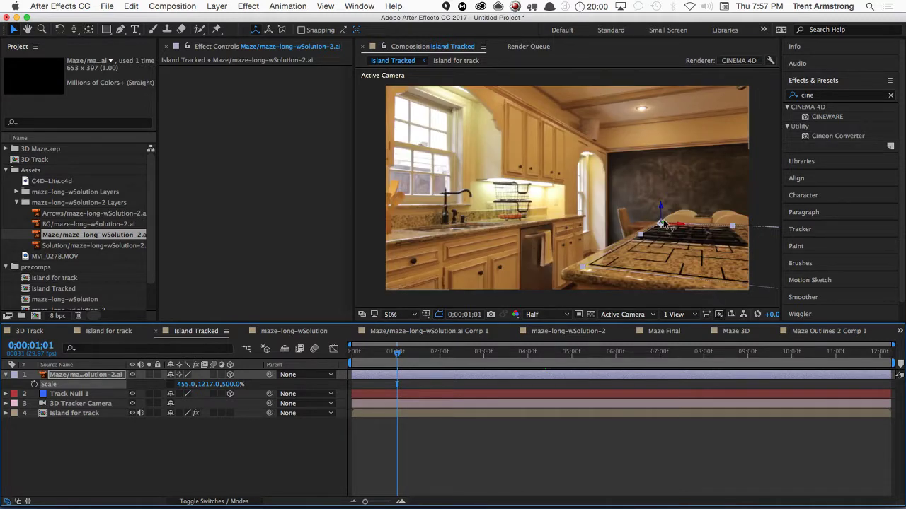
{"action": "left_click", "coordinate": [663, 223]}
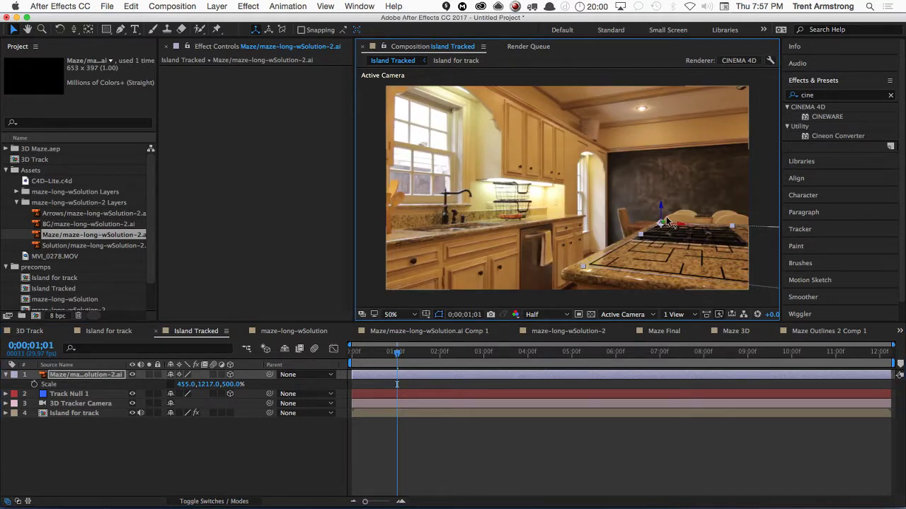
{"action": "left_click_drag", "start_coordinate": [667, 217], "coordinate": [675, 205]}
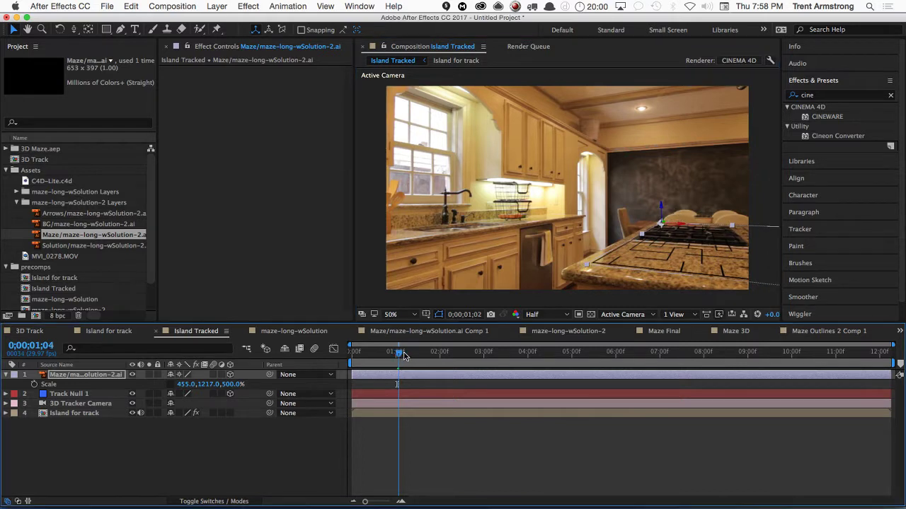
{"action": "left_click_drag", "start_coordinate": [397, 352], "coordinate": [408, 388]}
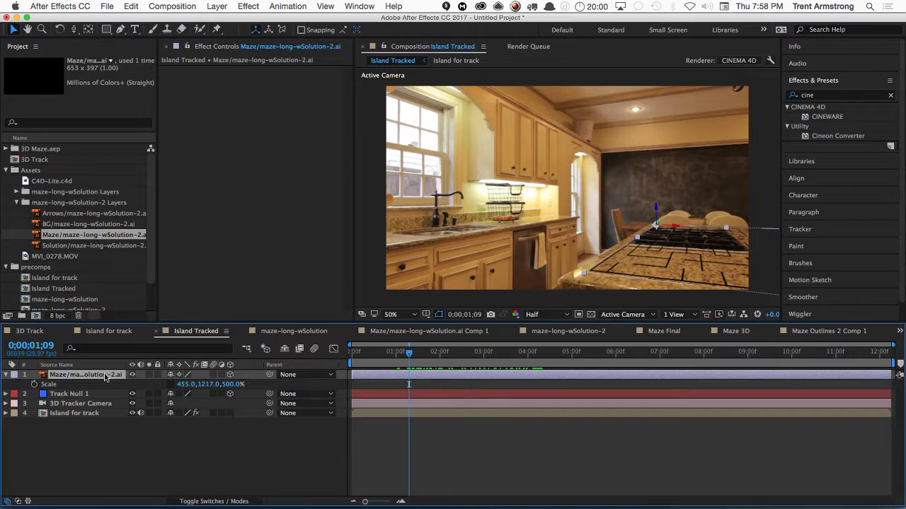
- Duplicate the maze artwork layer, reorder the copies, then delete the extra one
{"action": "key", "text": "super+d"}
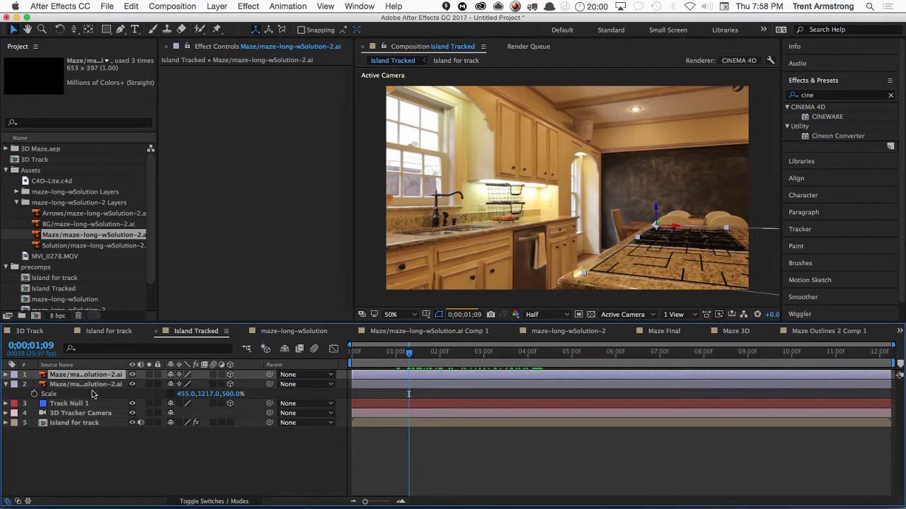
{"action": "left_click", "coordinate": [98, 385]}
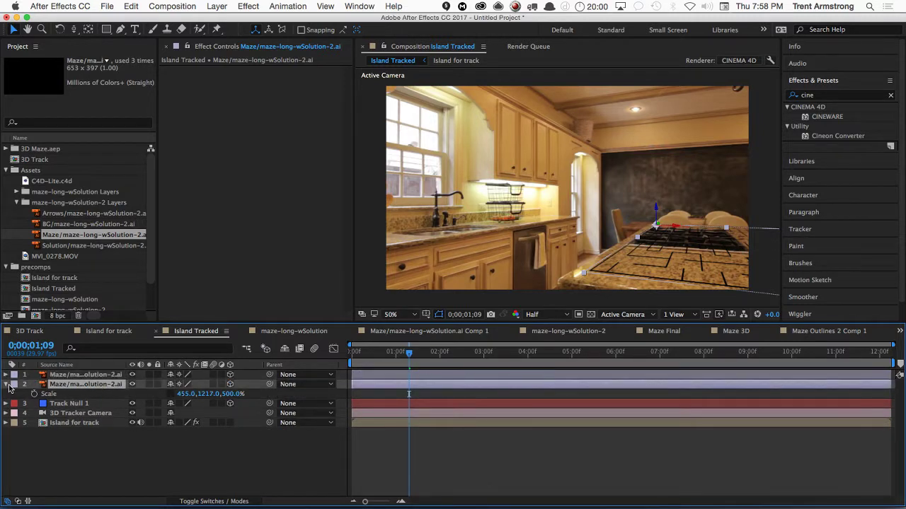
{"action": "left_click", "coordinate": [5, 384]}
{"action": "left_click", "coordinate": [132, 385]}
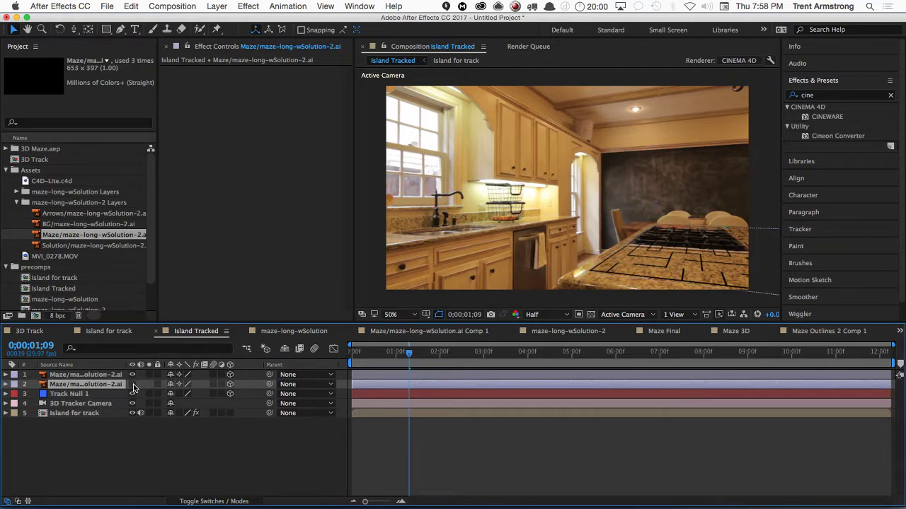
{"action": "left_click_drag", "start_coordinate": [90, 376], "coordinate": [139, 393]}
{"action": "key", "text": "Delete"}
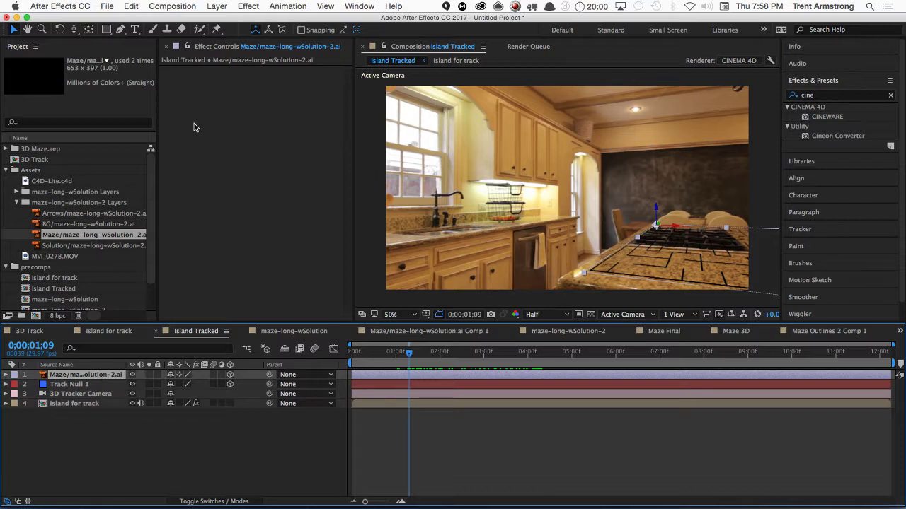
- Create a maze-long-wSolution-2 Outlines shape layer with Layer > Create Shapes from Vector Layer
{"action": "left_click", "coordinate": [217, 6]}
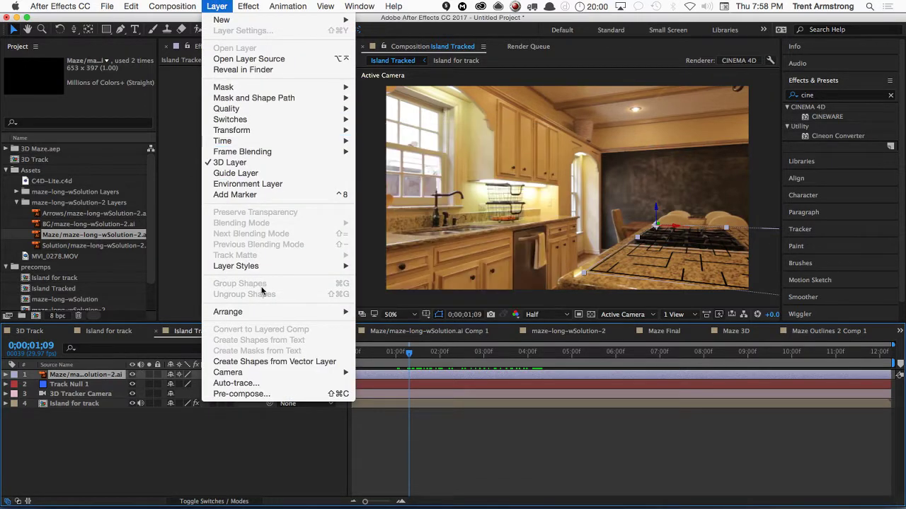
{"action": "left_click", "coordinate": [272, 363]}
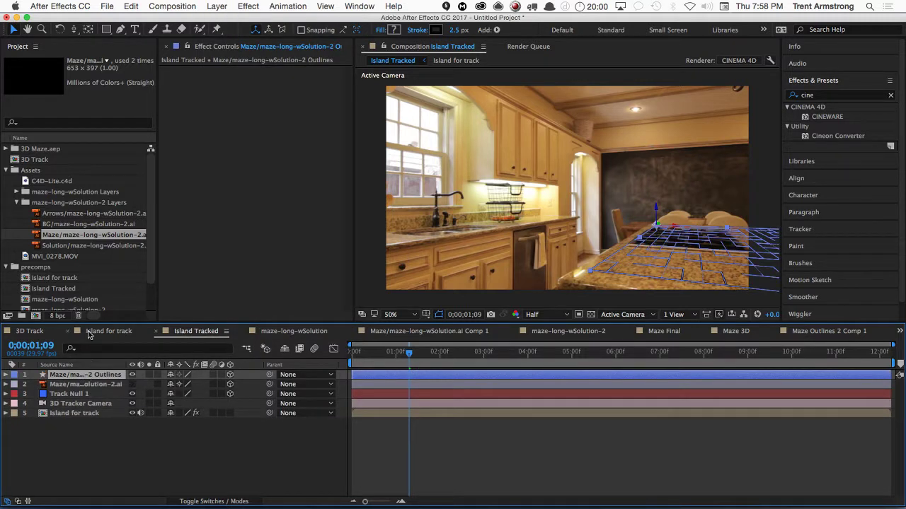
{"action": "left_click", "coordinate": [101, 385]}
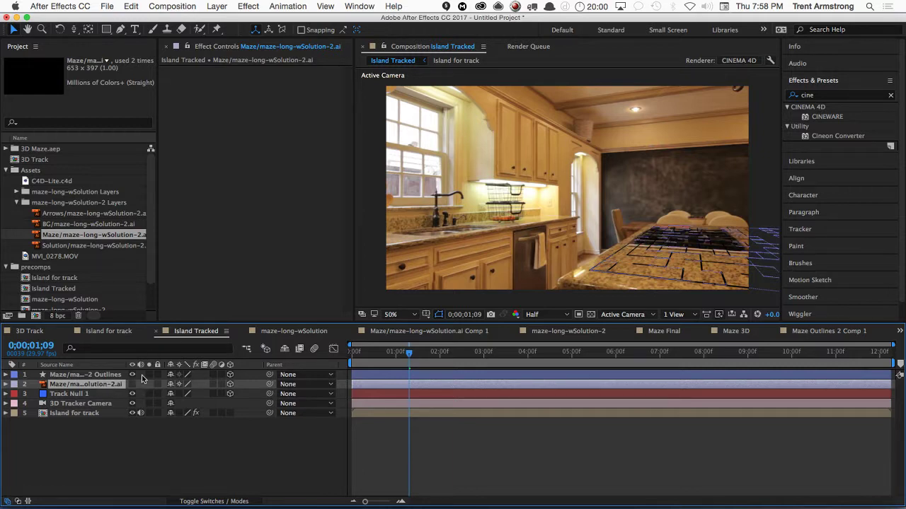
- Pre-compose the maze .ai artwork layer into a new composition named Maze Shadow
{"action": "key", "text": "super+shift+c"}
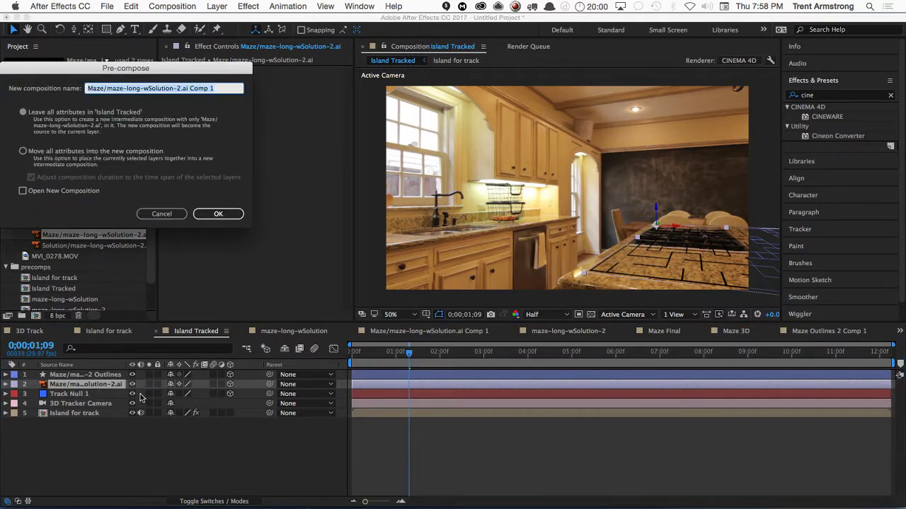
{"action": "type", "text": "Maze Shadow"}
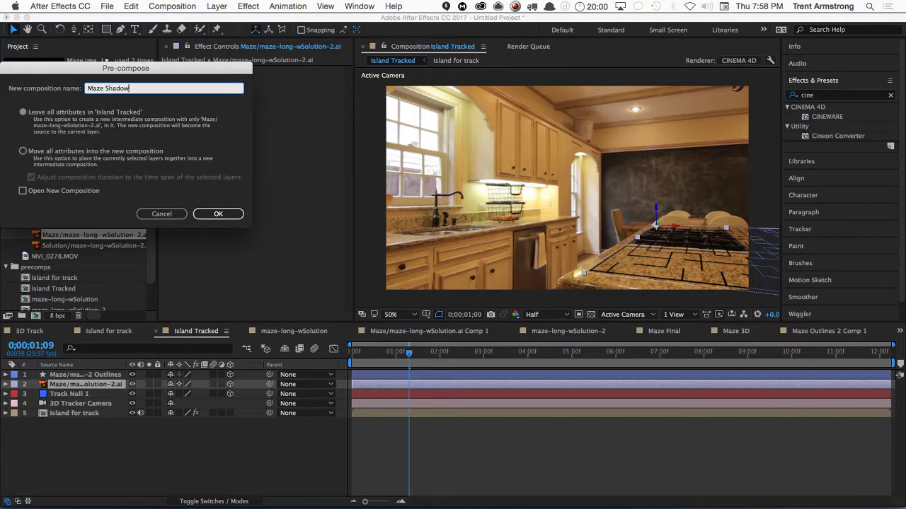
{"action": "key", "text": "Return"}
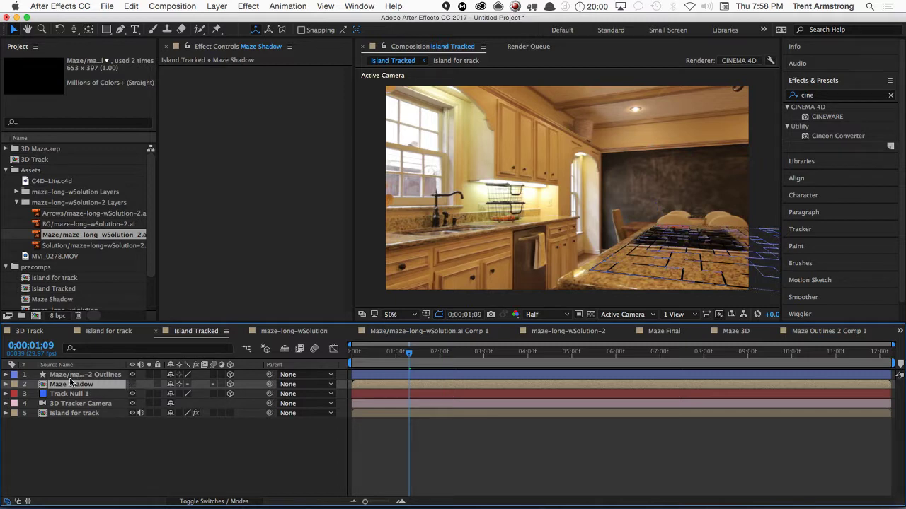
{"action": "left_click", "coordinate": [76, 375]}
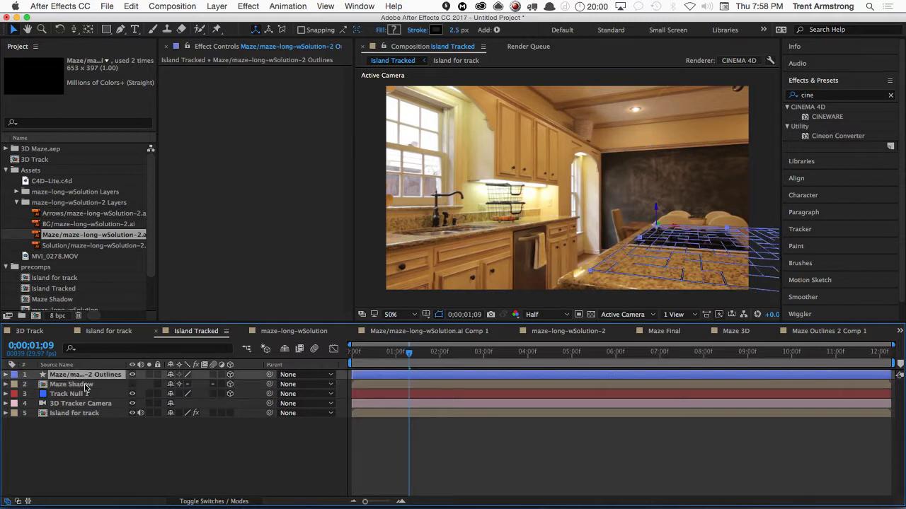
- Set the Outlines shape layer's stroke colour to tan C89E49
{"action": "left_click", "coordinate": [458, 29]}
{"action": "left_click", "coordinate": [436, 30]}
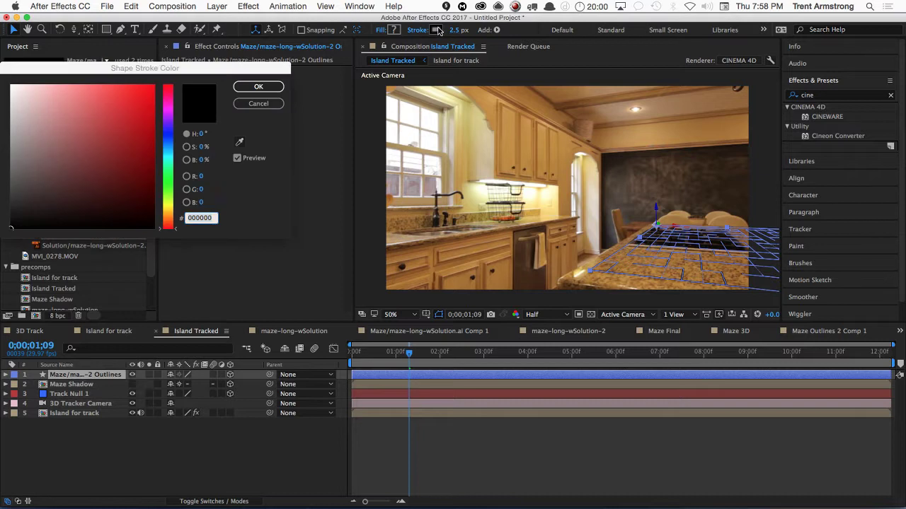
{"action": "mouse_move", "coordinate": [150, 216]}
{"action": "left_mouse_down"}
{"action": "mouse_move", "coordinate": [57, 104]}
{"action": "mouse_move", "coordinate": [61, 94]}
{"action": "left_mouse_up"}
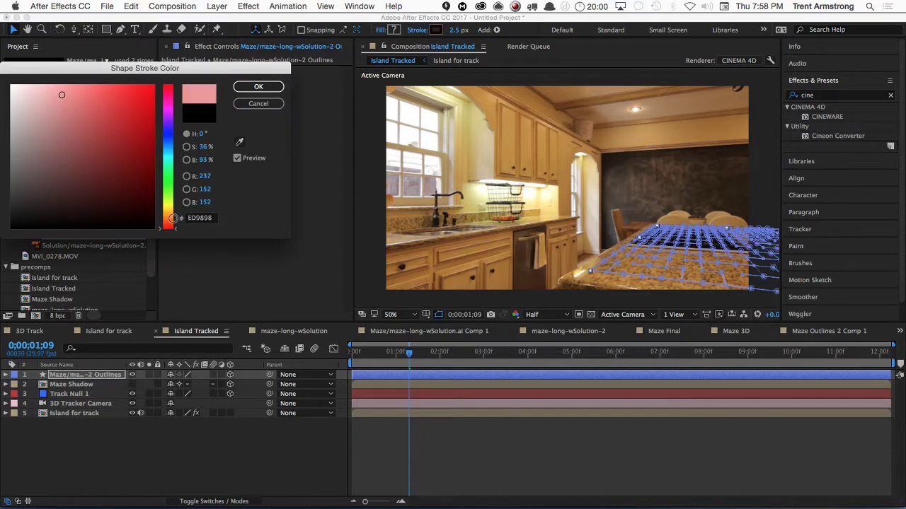
{"action": "left_click_drag", "start_coordinate": [168, 228], "coordinate": [170, 219]}
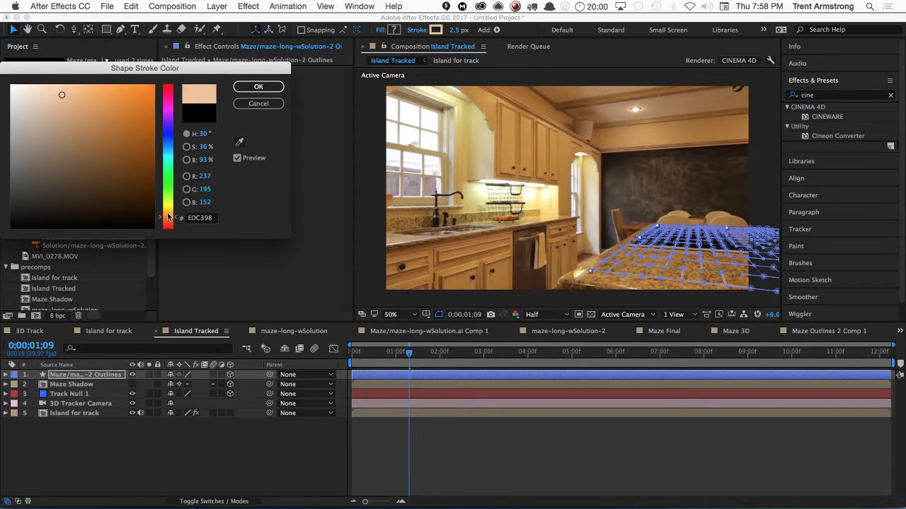
{"action": "mouse_move", "coordinate": [82, 100]}
{"action": "left_mouse_down"}
{"action": "mouse_move", "coordinate": [85, 90]}
{"action": "mouse_move", "coordinate": [102, 116]}
{"action": "left_mouse_up"}
{"action": "left_click_drag", "start_coordinate": [168, 218], "coordinate": [169, 213]}
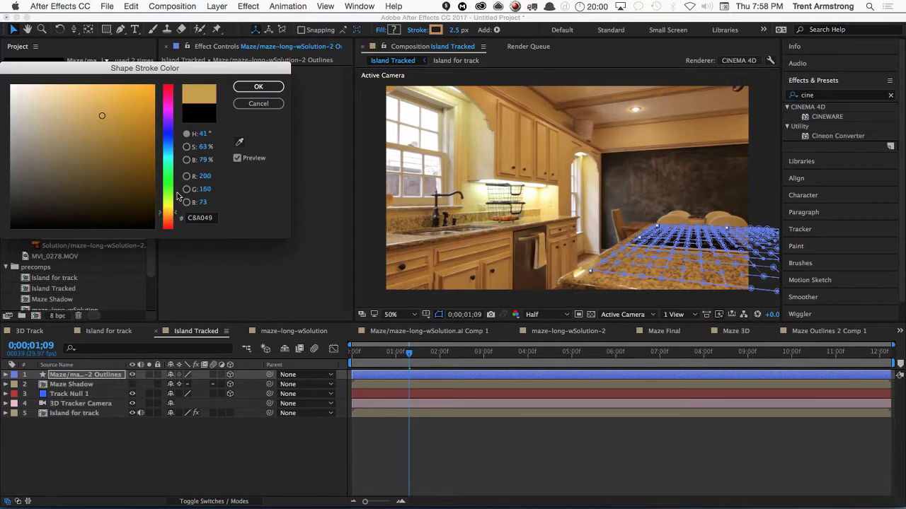
{"action": "left_click", "coordinate": [258, 90]}
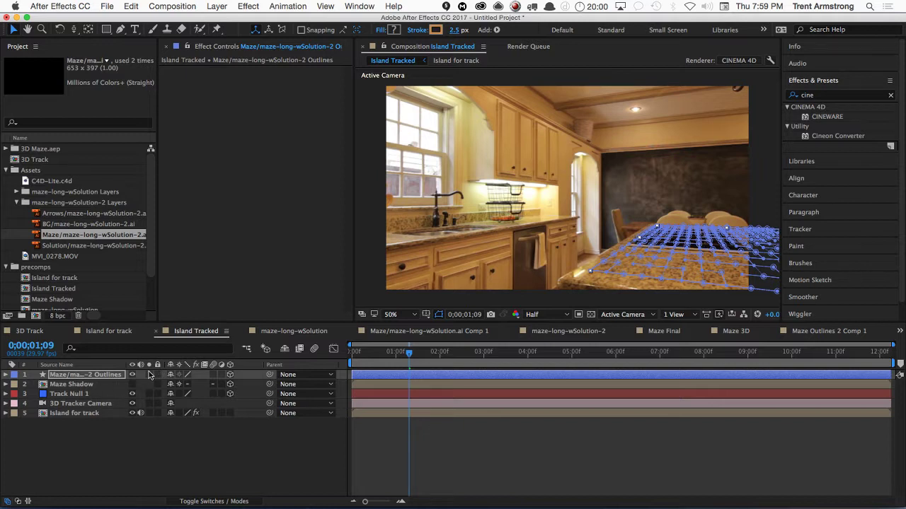
- Make the Maze Shadow layer 3D and check the composition's 3D renderer setting
{"action": "left_click", "coordinate": [229, 385]}
{"action": "key", "text": "super+k"}
{"action": "left_click", "coordinate": [304, 59]}
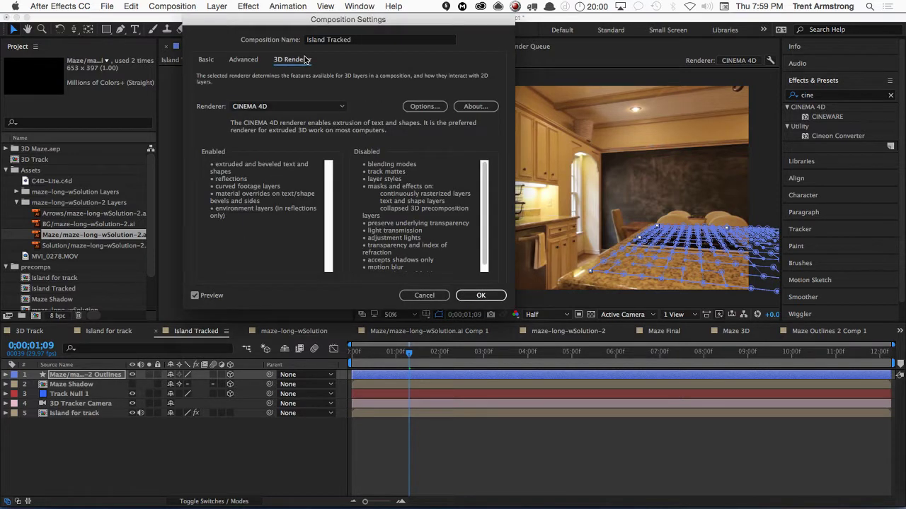
{"action": "left_click", "coordinate": [433, 297]}
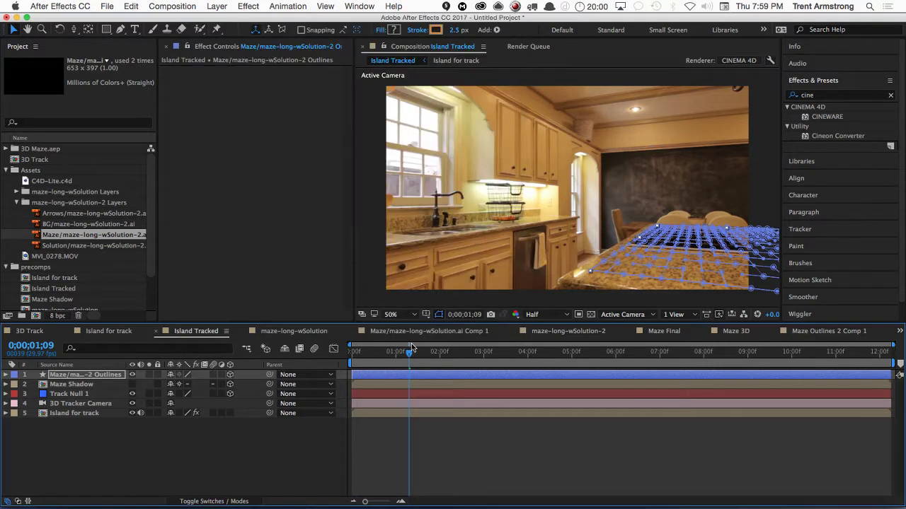
{"action": "left_click", "coordinate": [106, 377]}
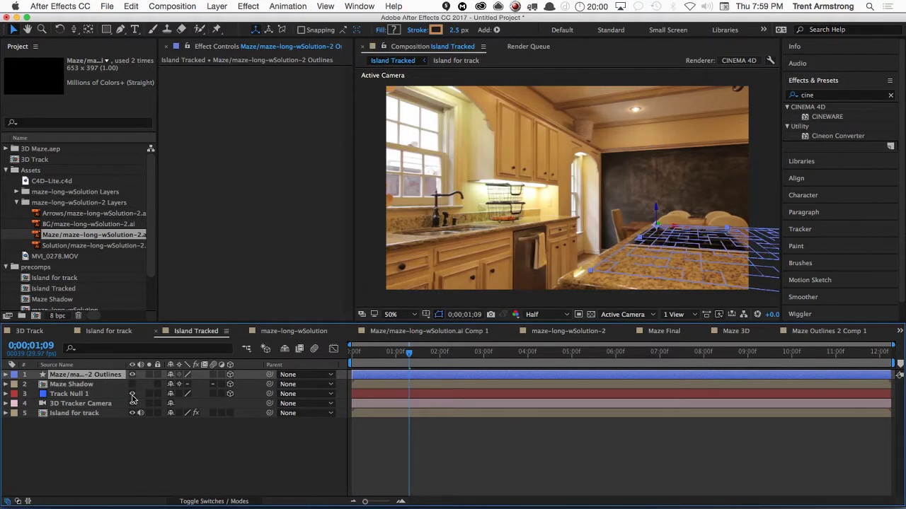
{"action": "left_click", "coordinate": [5, 375]}
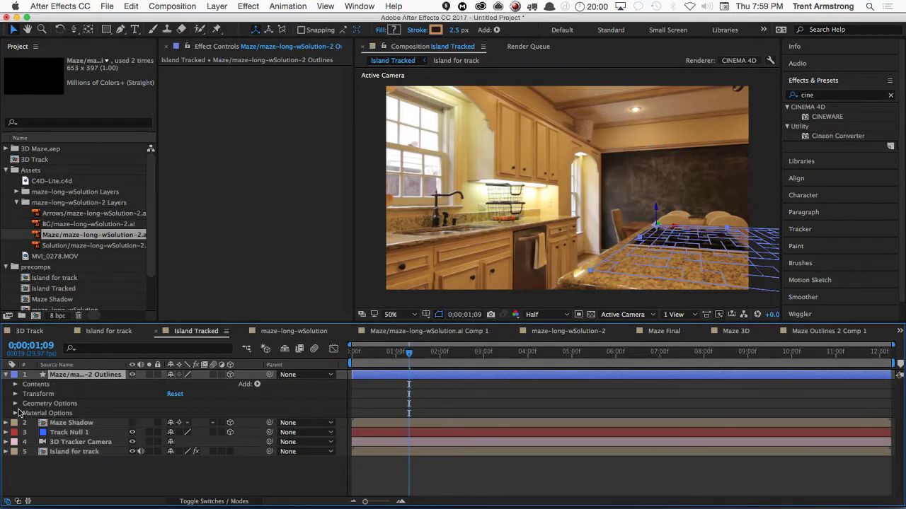
- Set the Outlines layer's Geometry Options Extrusion Depth to 40
{"action": "left_click", "coordinate": [15, 411]}
{"action": "left_click", "coordinate": [15, 376]}
{"action": "left_click", "coordinate": [16, 404]}
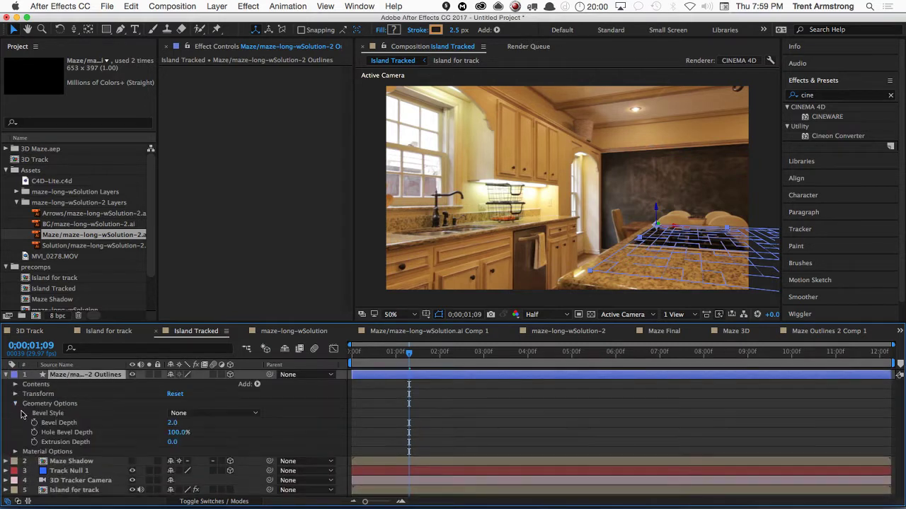
{"action": "left_click", "coordinate": [171, 442]}
{"action": "type", "text": "40"}
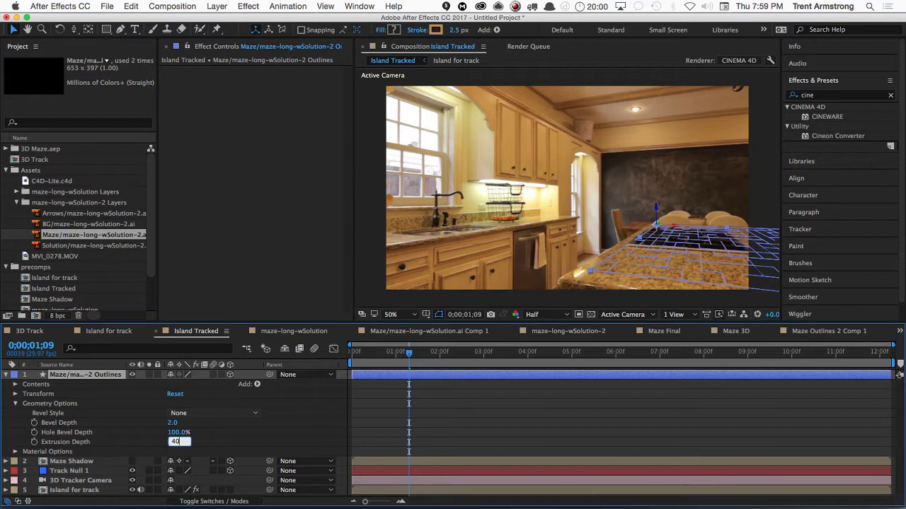
{"action": "key", "text": "Return"}
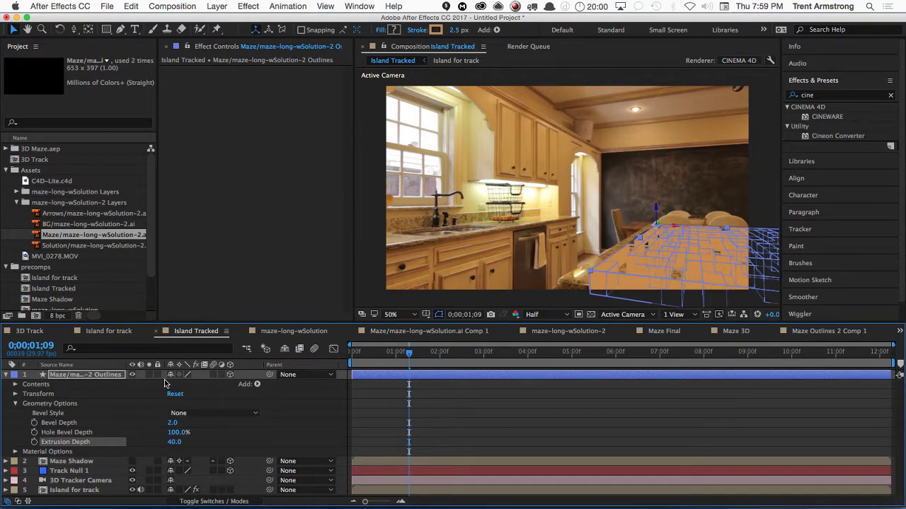
{"action": "left_click", "coordinate": [111, 376]}
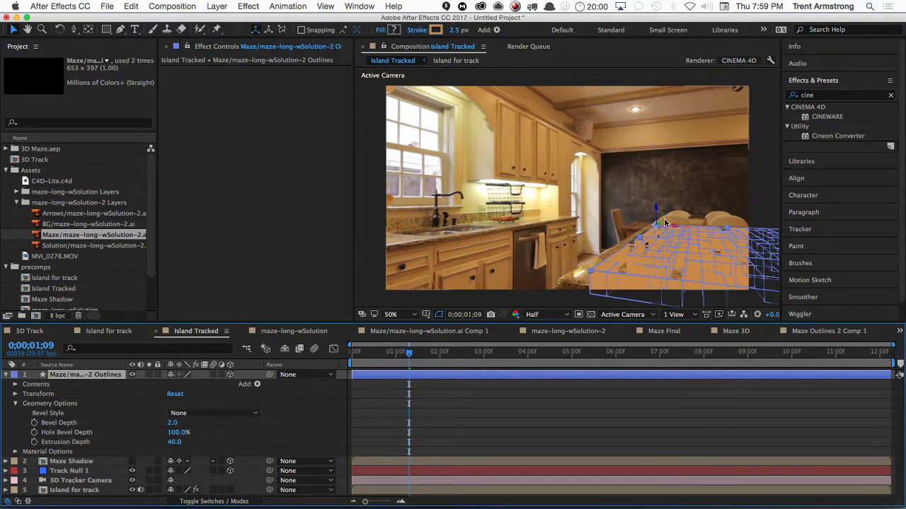
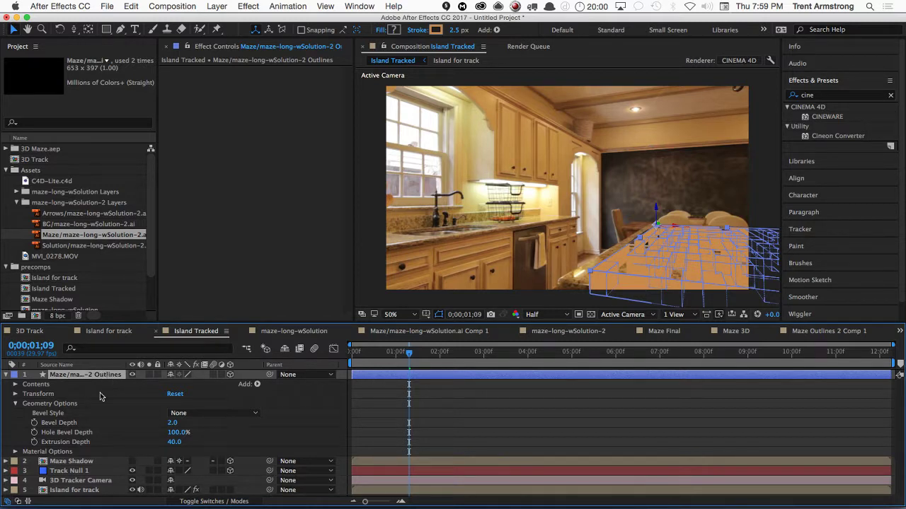
- Lower the maze outlines' Position Y by 40 to 633.9788 and show the Maze Shadow layer
{"action": "left_click", "coordinate": [17, 453]}
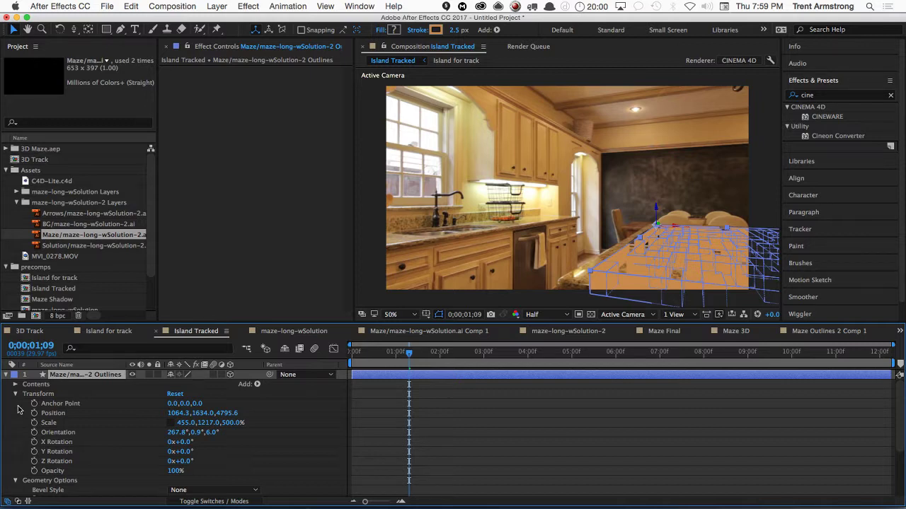
{"action": "left_click", "coordinate": [227, 412]}
{"action": "key", "text": "Return"}
{"action": "left_click", "coordinate": [203, 412]}
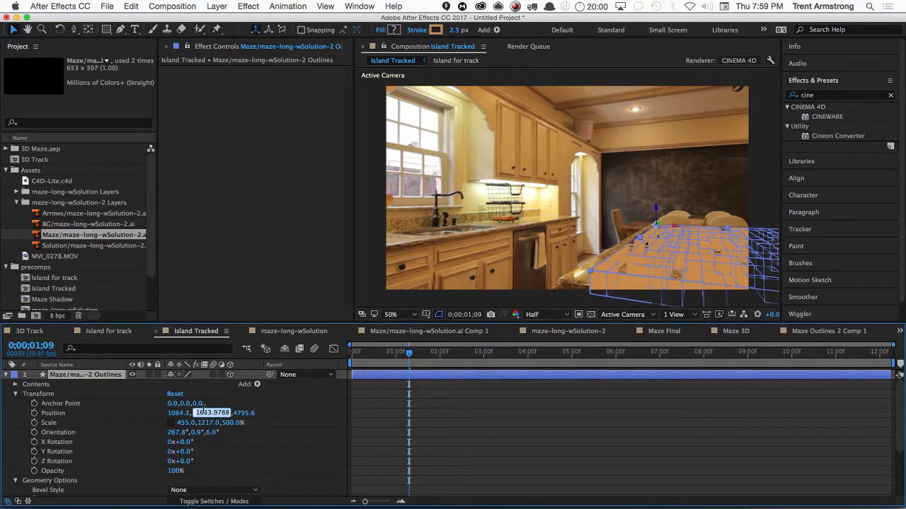
{"action": "key", "text": "Right"}
{"action": "scroll", "coordinate": [173, 432], "scroll_direction": "down", "scroll_amount": 5}
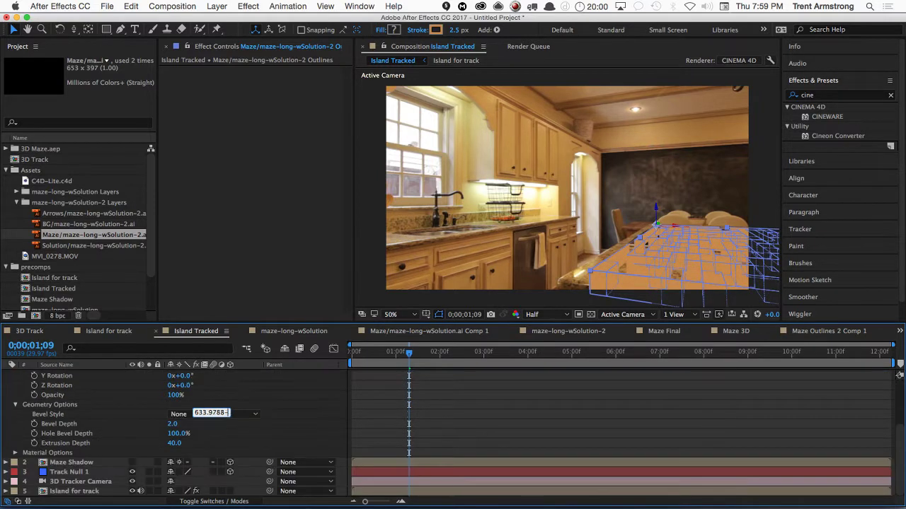
{"action": "type", "text": "-40"}
{"action": "key", "text": "Return"}
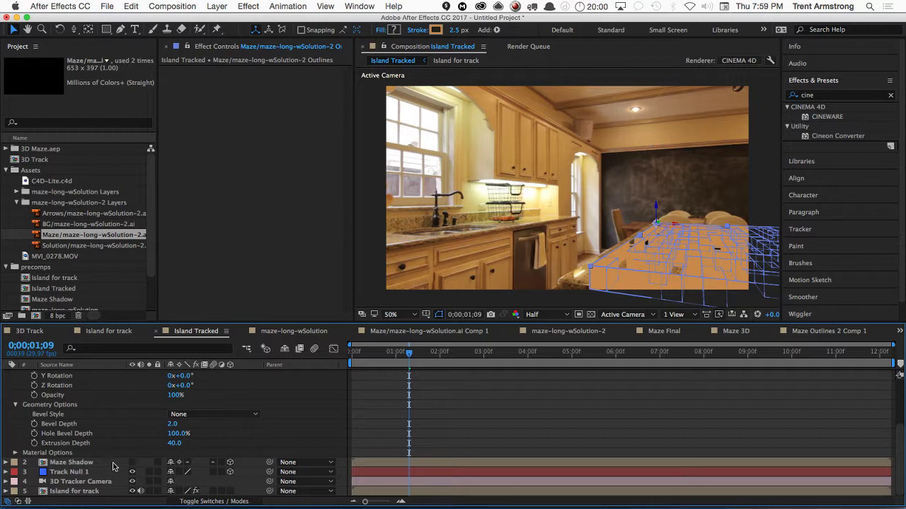
{"action": "left_click", "coordinate": [131, 462]}
- Check Maze Shadow's scale, then test the maze's extrusion depth at 0 and restore it to 40
{"action": "left_click", "coordinate": [99, 462]}
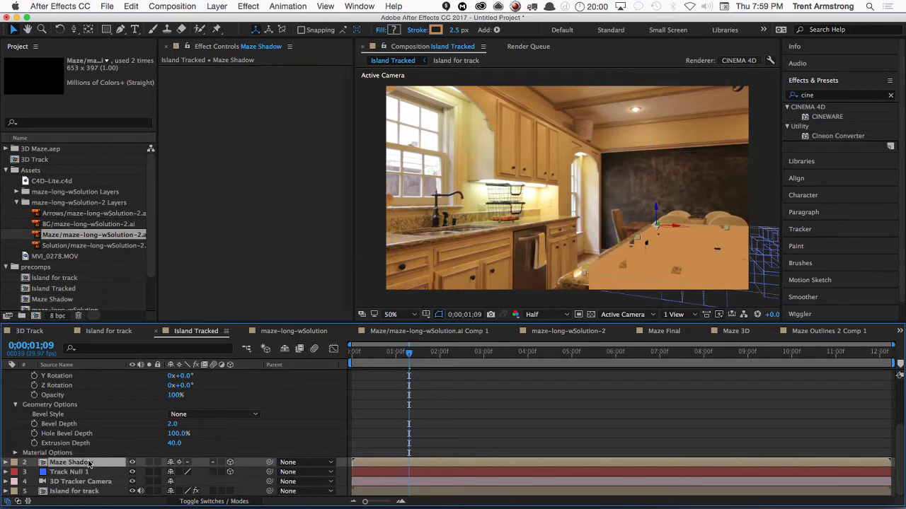
{"action": "key", "text": "s"}
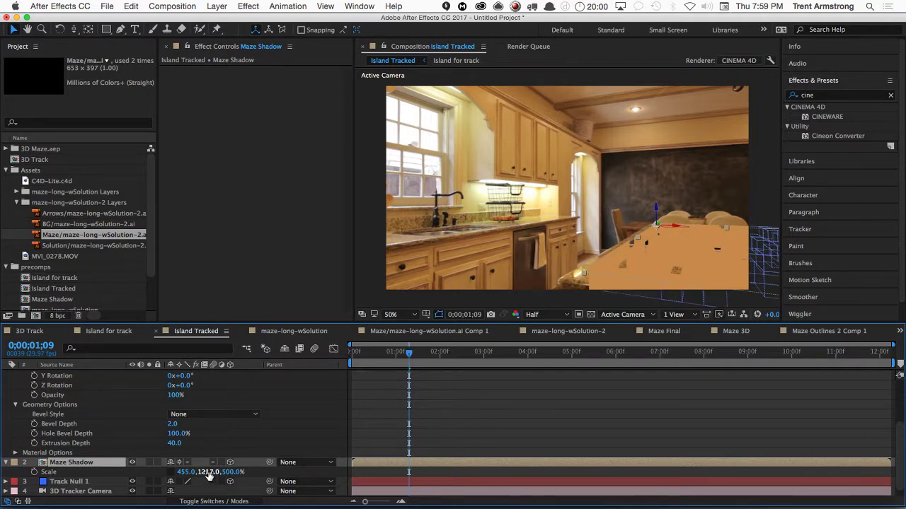
{"action": "left_click", "coordinate": [221, 438]}
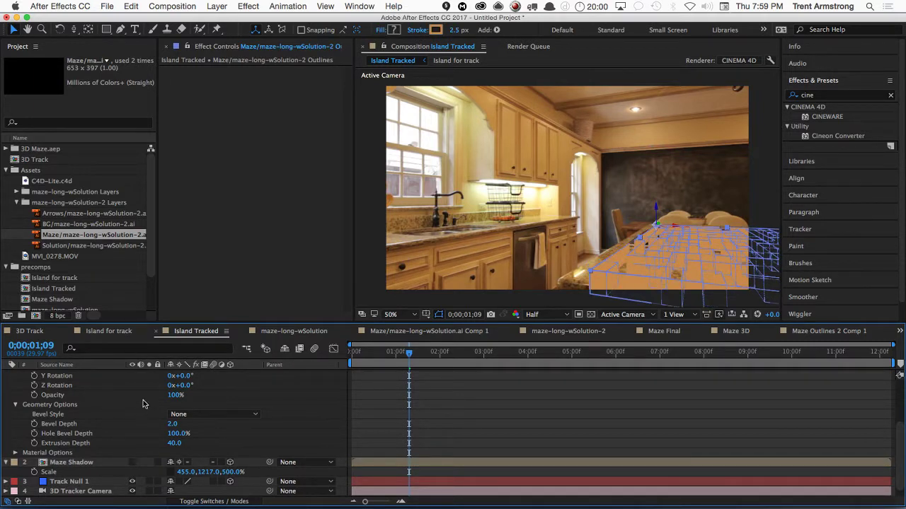
{"action": "key", "text": "super+z"}
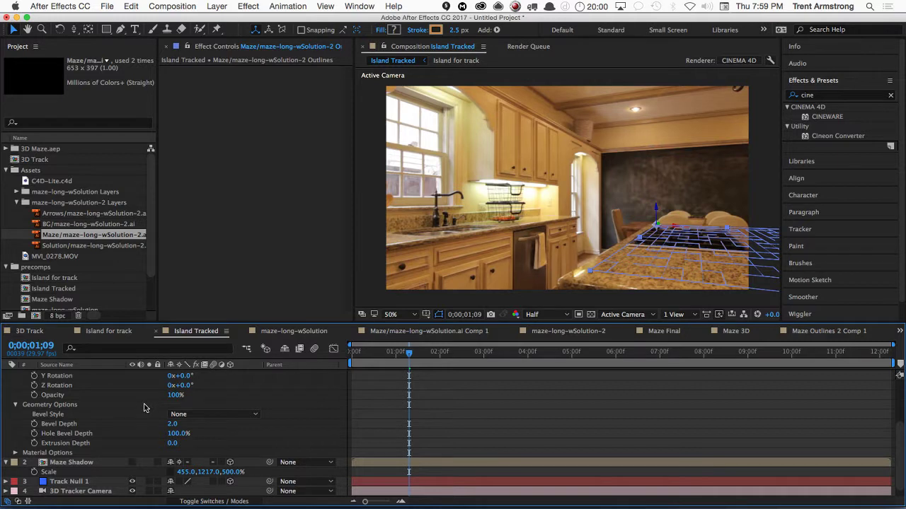
{"action": "key", "text": "super+shift+z"}
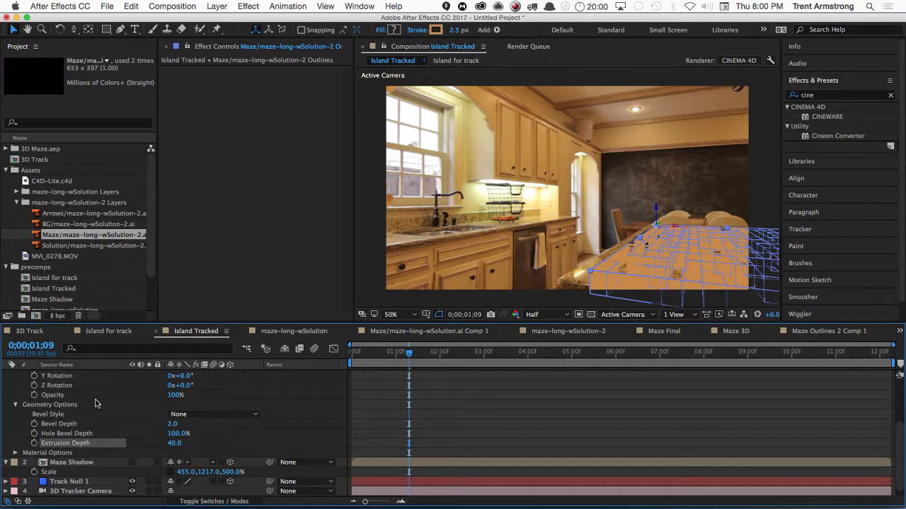
{"action": "left_click", "coordinate": [174, 443]}
{"action": "type", "text": "0"}
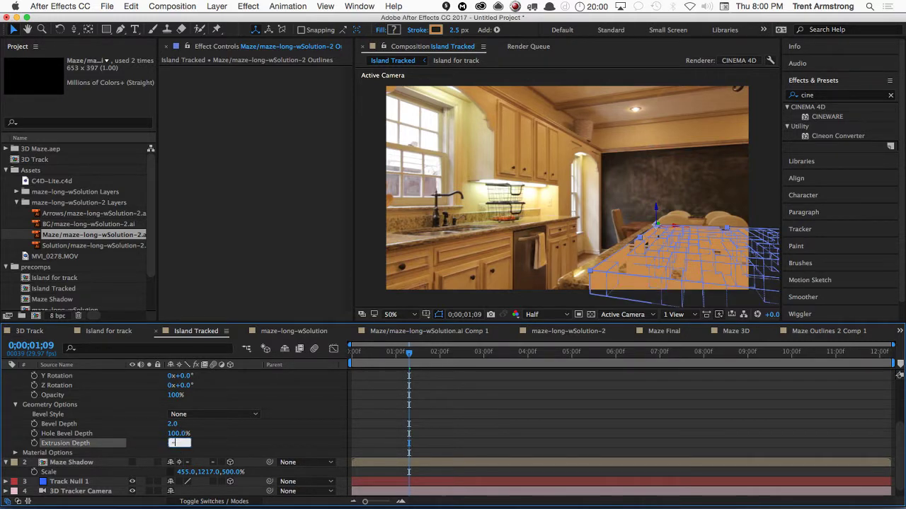
{"action": "key", "text": "Return"}
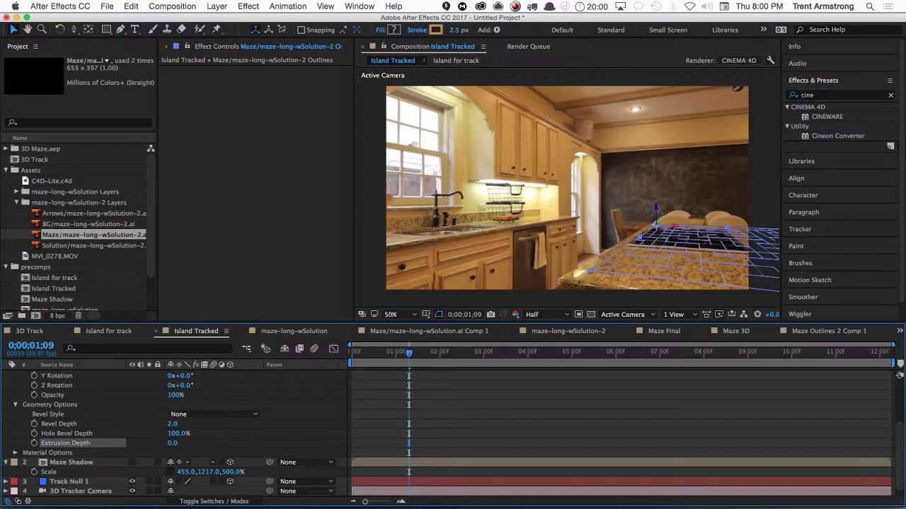
{"action": "left_click", "coordinate": [174, 442]}
{"action": "key", "text": "Return"}
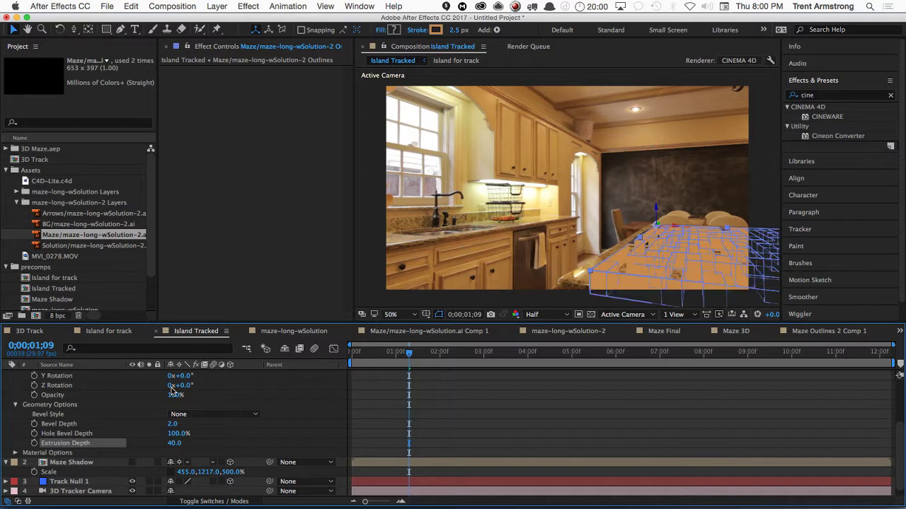
- Set the maze outlines' anchor point to 0,0,40 and start a new shadow-casting light layer
{"action": "scroll", "coordinate": [112, 424], "scroll_direction": "up", "scroll_amount": 5}
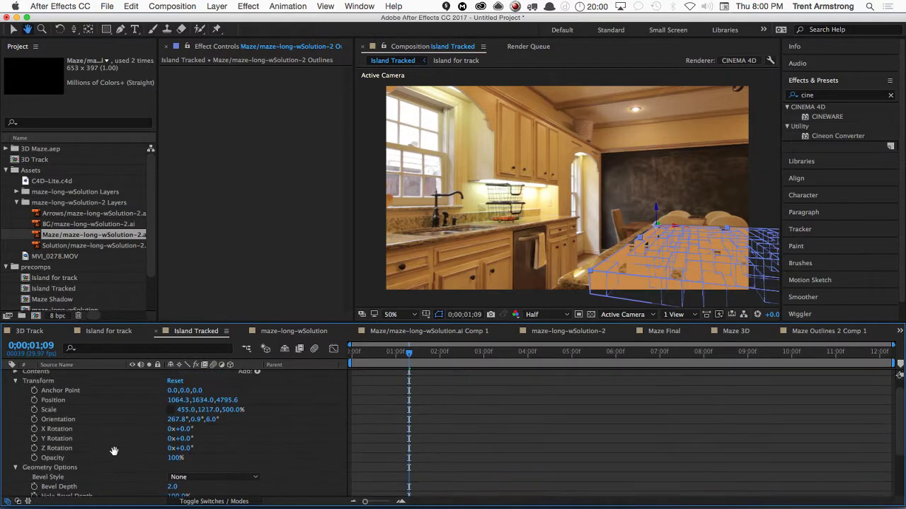
{"action": "left_click_drag", "start_coordinate": [185, 404], "coordinate": [217, 401]}
{"action": "key", "text": "super+z"}
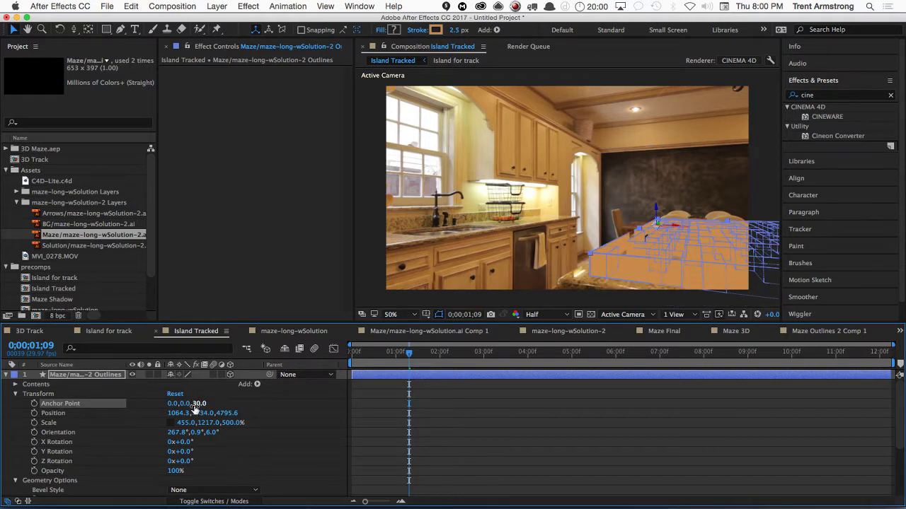
{"action": "left_click", "coordinate": [201, 402]}
{"action": "type", "text": "40"}
{"action": "key", "text": "Return"}
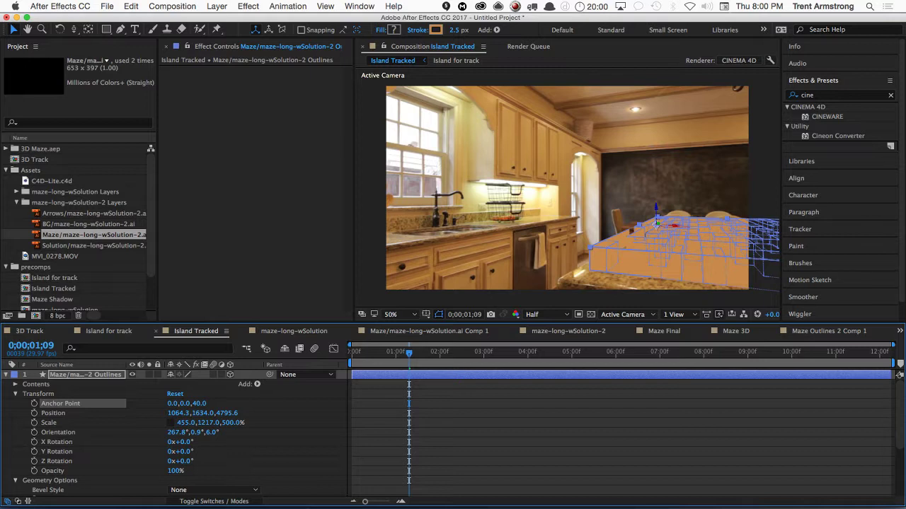
{"action": "left_click", "coordinate": [7, 375]}
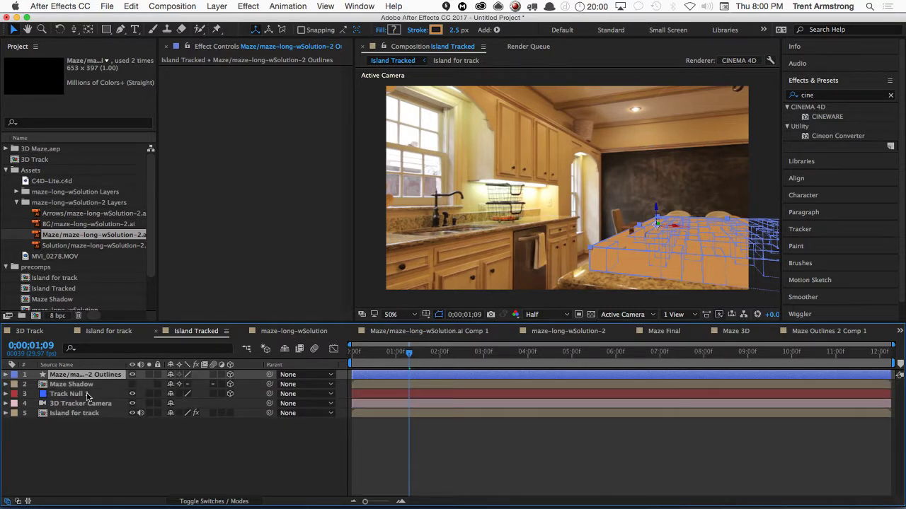
{"action": "key", "text": "super+alt+shift+l"}
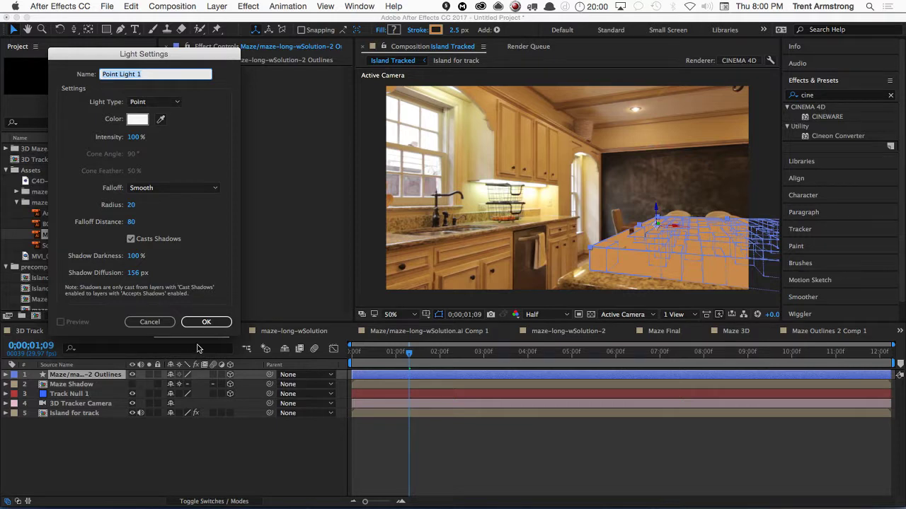
- Create Point Light 1 and raise it slightly in the scene
{"action": "left_click", "coordinate": [206, 322]}
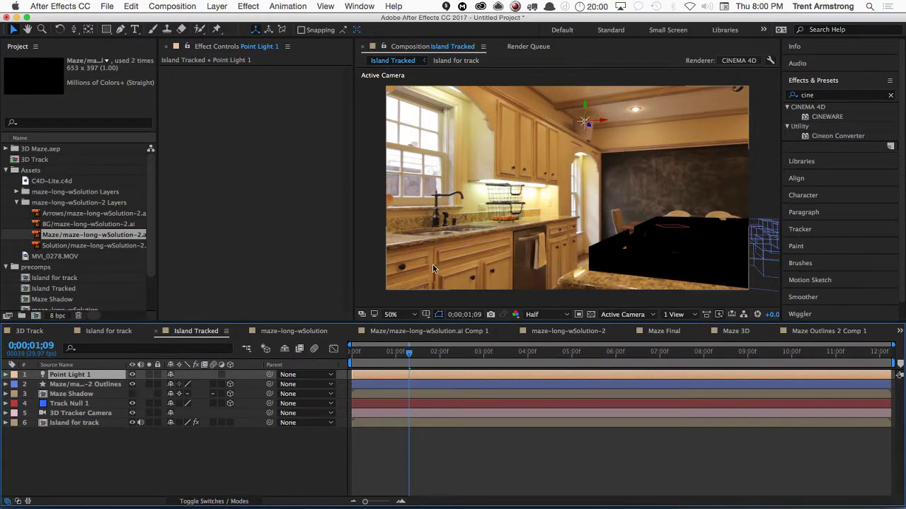
{"action": "left_click", "coordinate": [78, 404]}
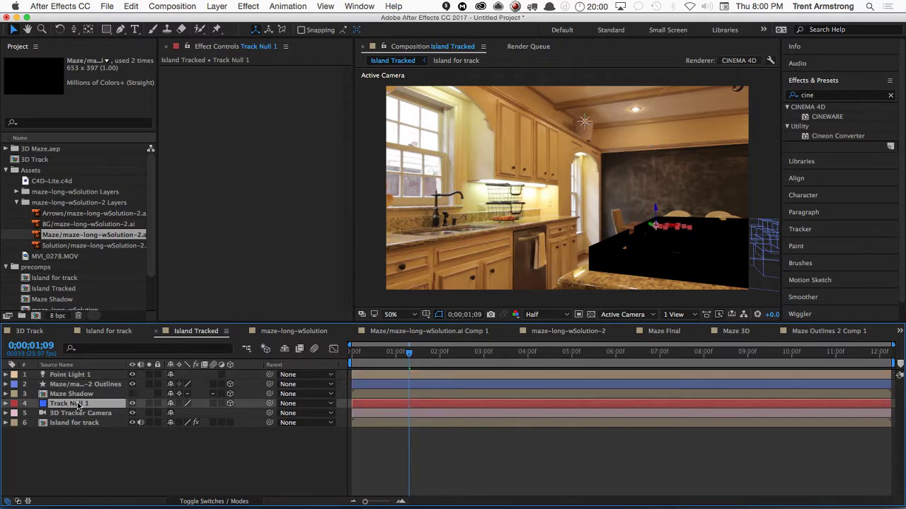
{"action": "key", "text": "p"}
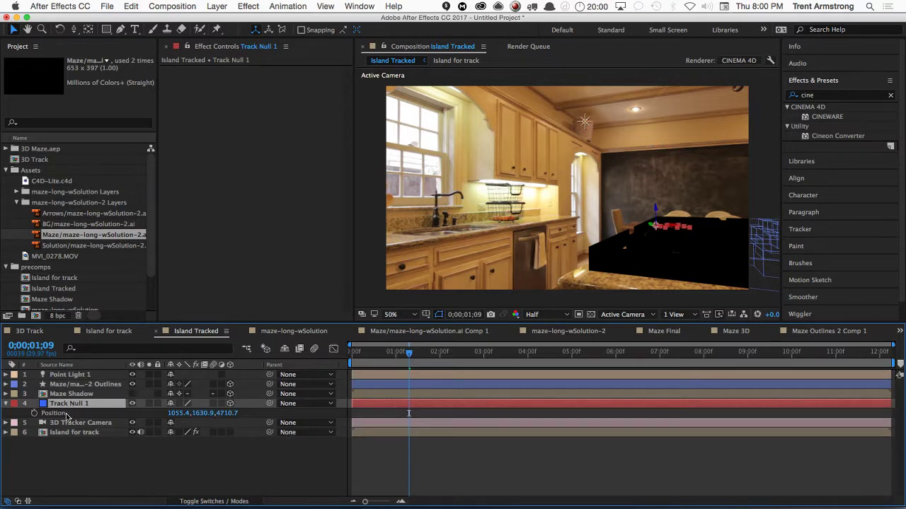
{"action": "left_click", "coordinate": [65, 375]}
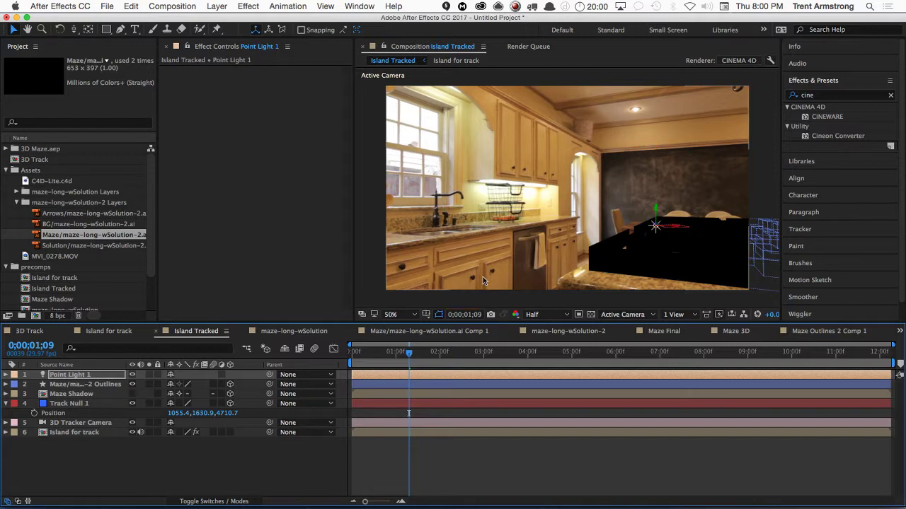
{"action": "left_click", "coordinate": [658, 215]}
{"action": "left_click_drag", "start_coordinate": [657, 224], "coordinate": [849, 205]}
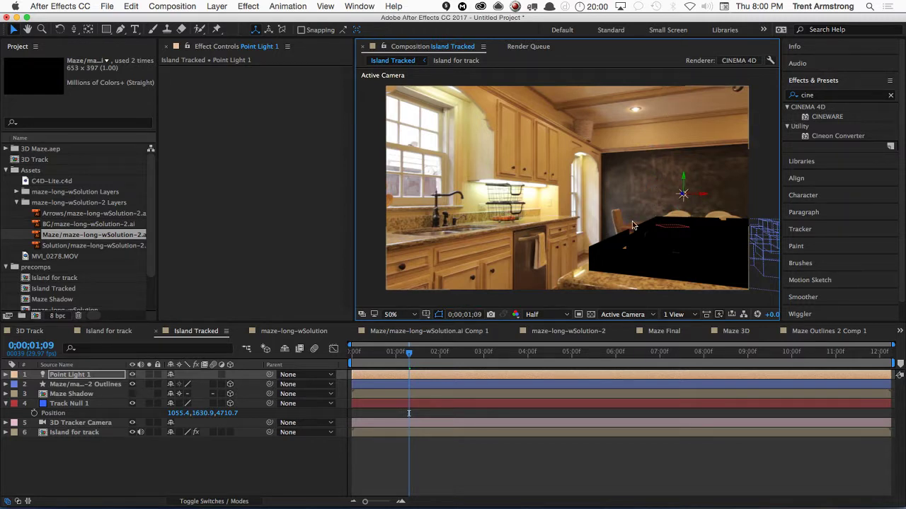
- At 0;00;05;14, move Point Light 1 down and right over the maze and reopen its settings
{"action": "left_click_drag", "start_coordinate": [412, 356], "coordinate": [592, 356]}
{"action": "left_click", "coordinate": [546, 244]}
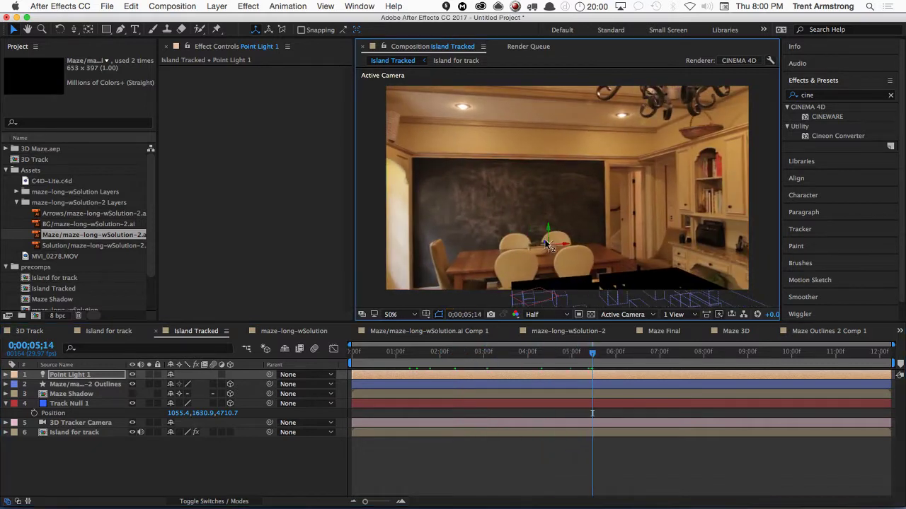
{"action": "left_click_drag", "start_coordinate": [549, 244], "coordinate": [576, 266]}
{"action": "key", "text": "shift+super+l"}
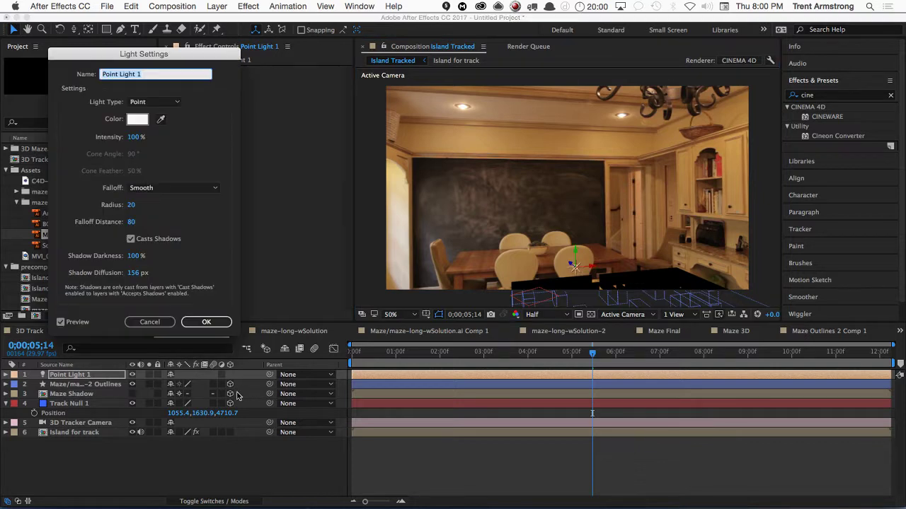
- Set Point Light 1's radius and falloff distance to 5000
{"action": "left_click", "coordinate": [131, 204]}
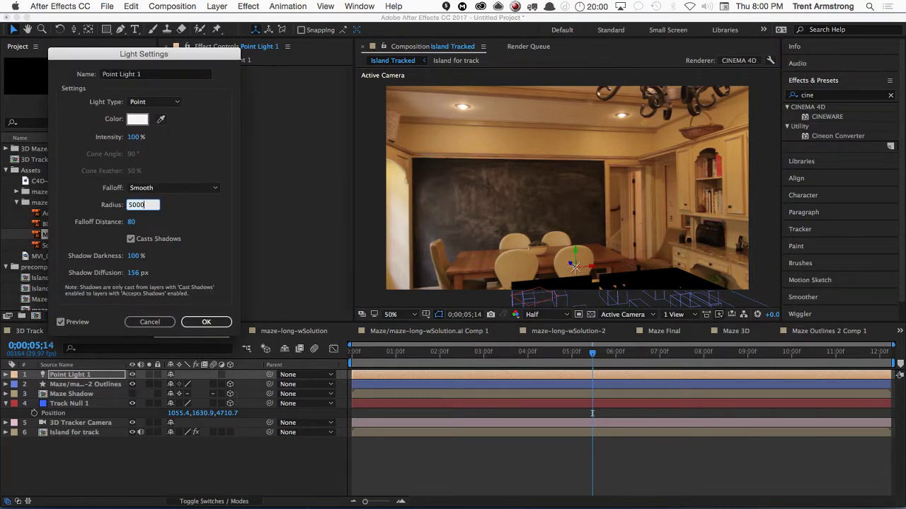
{"action": "key", "text": "Tab"}
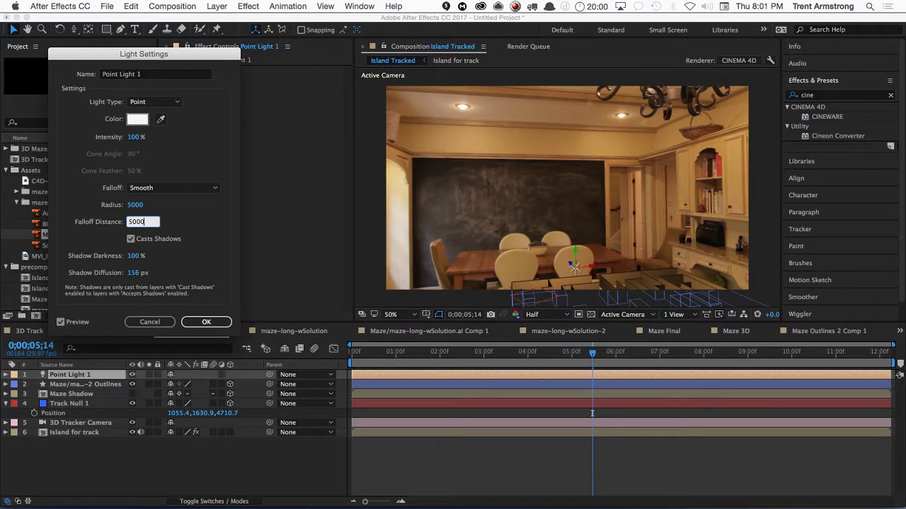
{"action": "type", "text": "5000"}
{"action": "key", "text": "Return"}
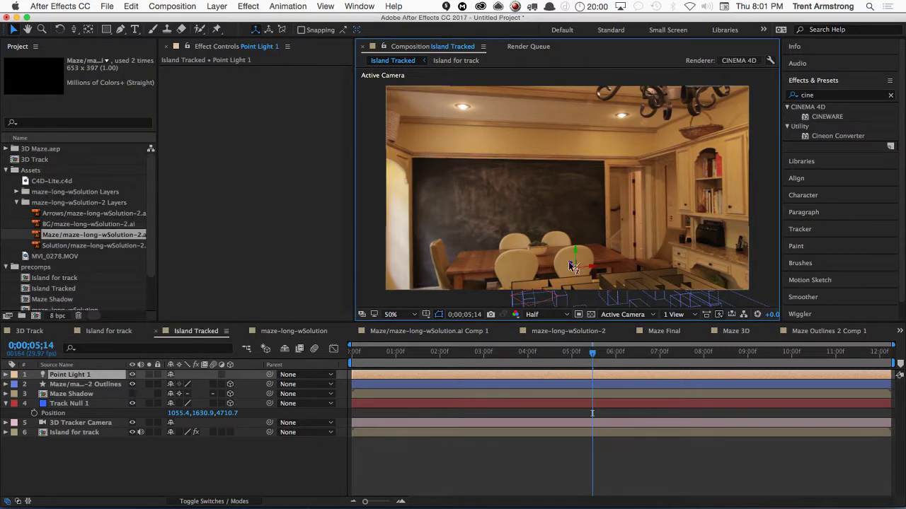
- Move the light further down and right above the maze, then return to about 0;00;01;17
{"action": "left_click_drag", "start_coordinate": [574, 266], "coordinate": [628, 300]}
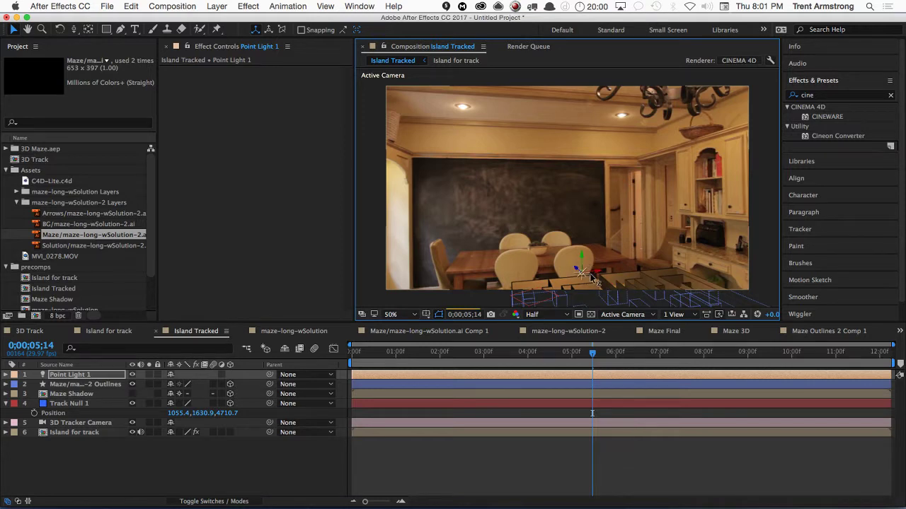
{"action": "mouse_move", "coordinate": [590, 276]}
{"action": "left_mouse_down"}
{"action": "mouse_move", "coordinate": [620, 296]}
{"action": "mouse_move", "coordinate": [607, 285]}
{"action": "mouse_move", "coordinate": [641, 287]}
{"action": "left_mouse_up"}
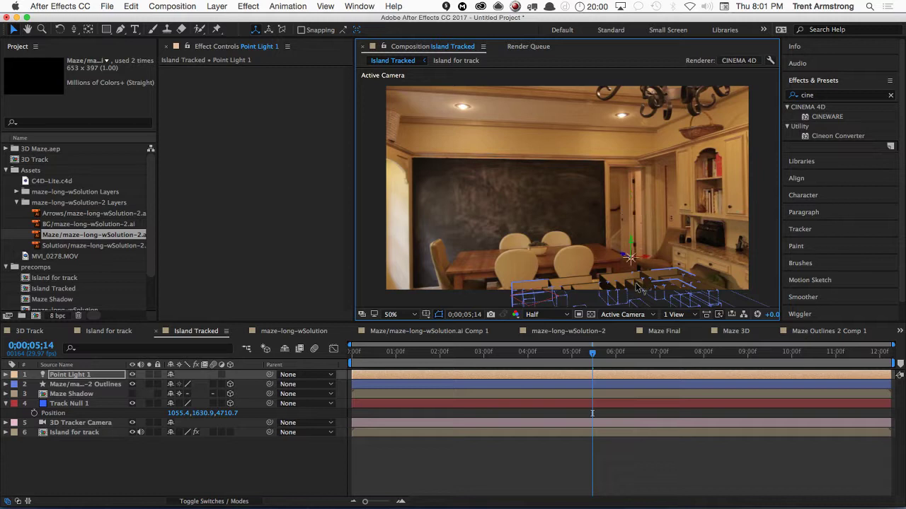
{"action": "left_click", "coordinate": [589, 354]}
{"action": "left_click_drag", "start_coordinate": [566, 358], "coordinate": [408, 369]}
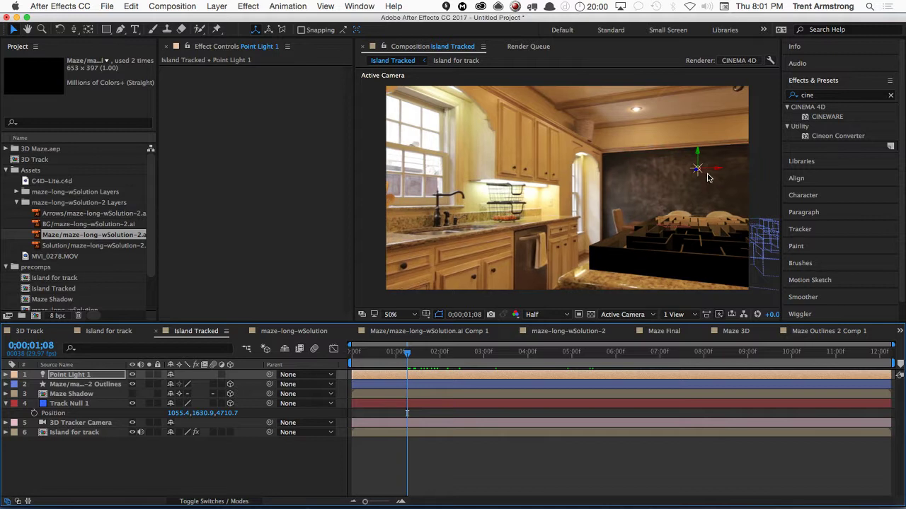
- Duplicate Point Light 1 and move Point Light 2 to 1349.9, 466.9, -1562.9
{"action": "key", "text": "ctrl+d"}
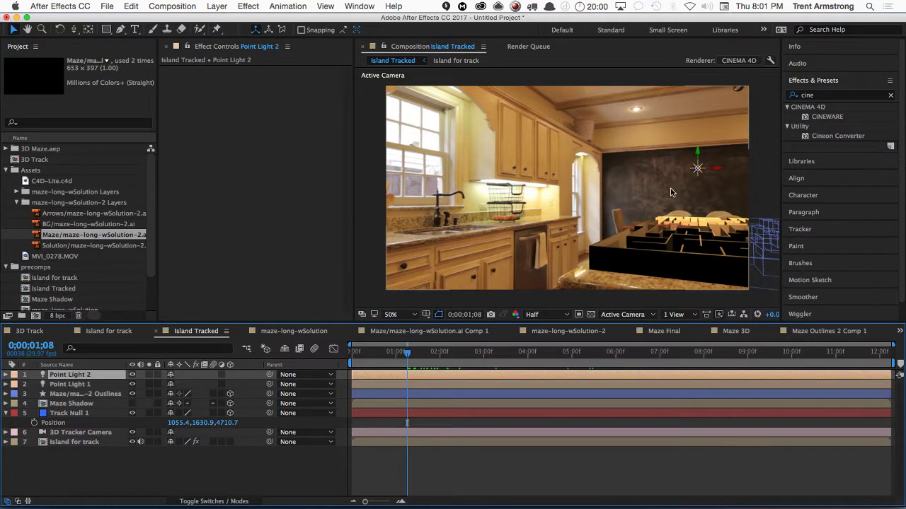
{"action": "key", "text": "p"}
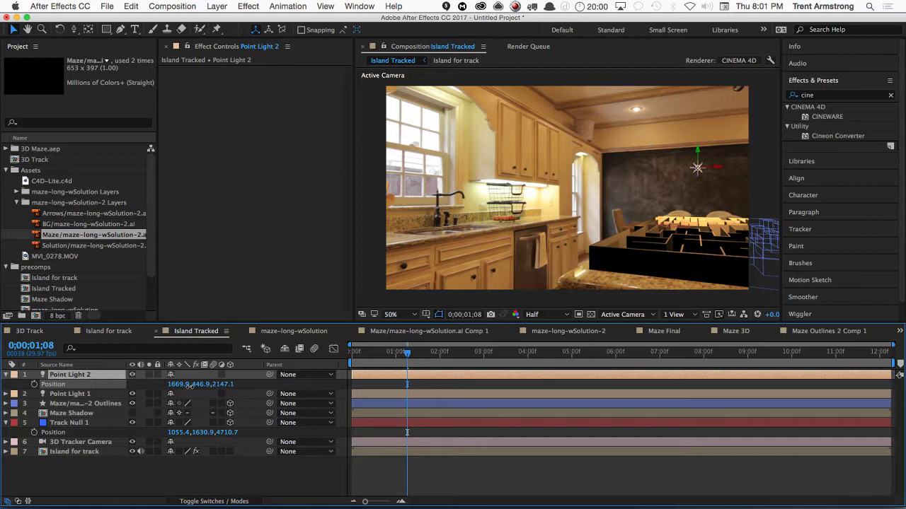
{"action": "left_click_drag", "start_coordinate": [190, 384], "coordinate": [167, 384]}
{"action": "left_click_drag", "start_coordinate": [224, 384], "coordinate": [75, 424]}
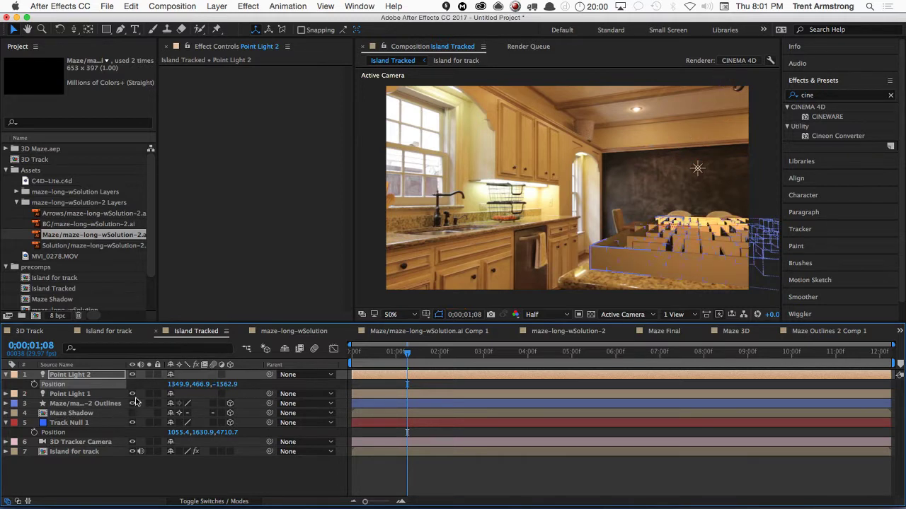
- Reveal the maze outlines layer's Material Options
{"action": "left_click", "coordinate": [74, 404]}
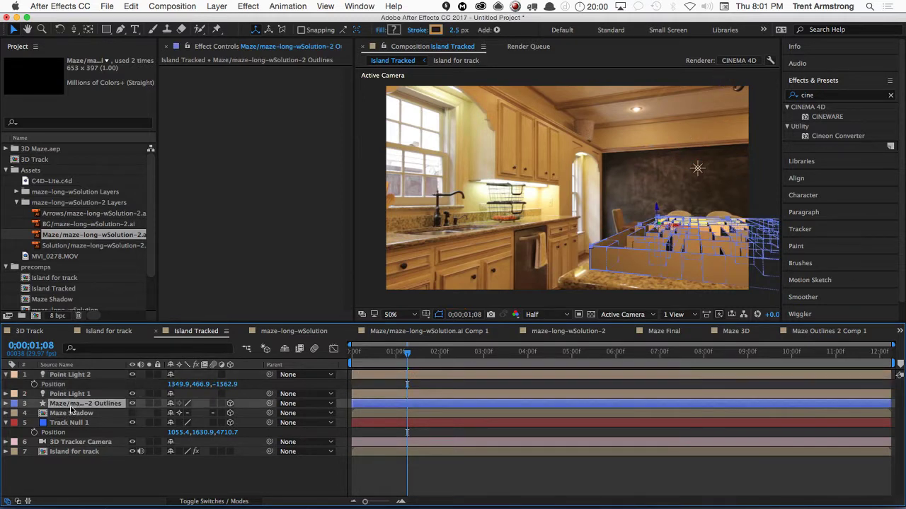
{"action": "left_click", "coordinate": [7, 404]}
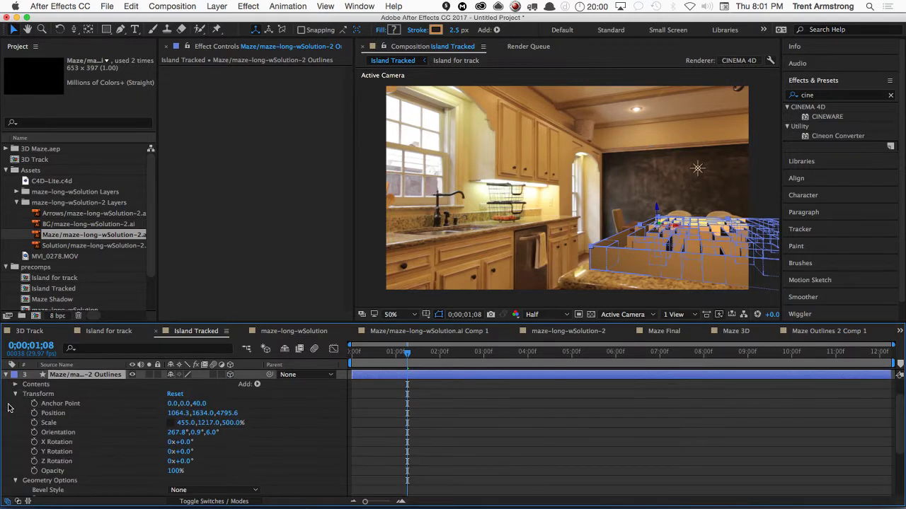
{"action": "left_click", "coordinate": [15, 394]}
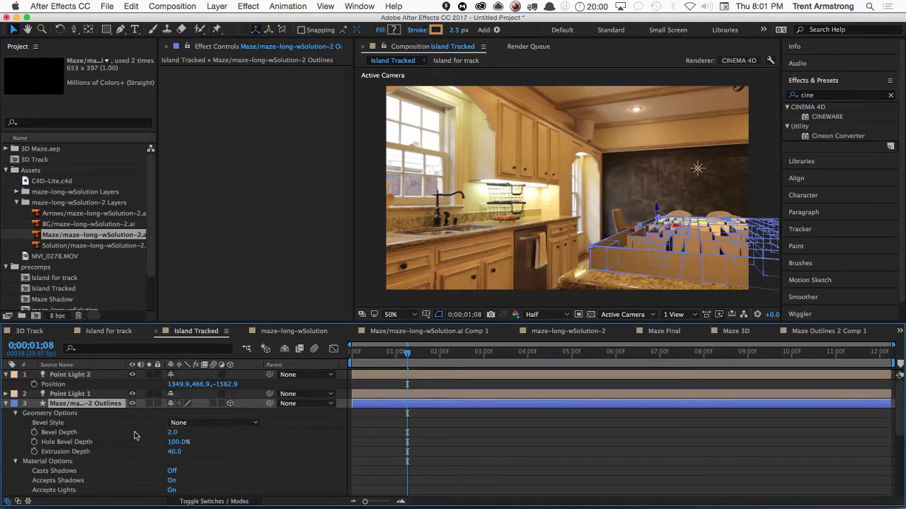
{"action": "left_click_drag", "start_coordinate": [134, 431], "coordinate": [137, 387]}
{"action": "scroll", "coordinate": [136, 421], "scroll_direction": "down", "scroll_amount": 3}
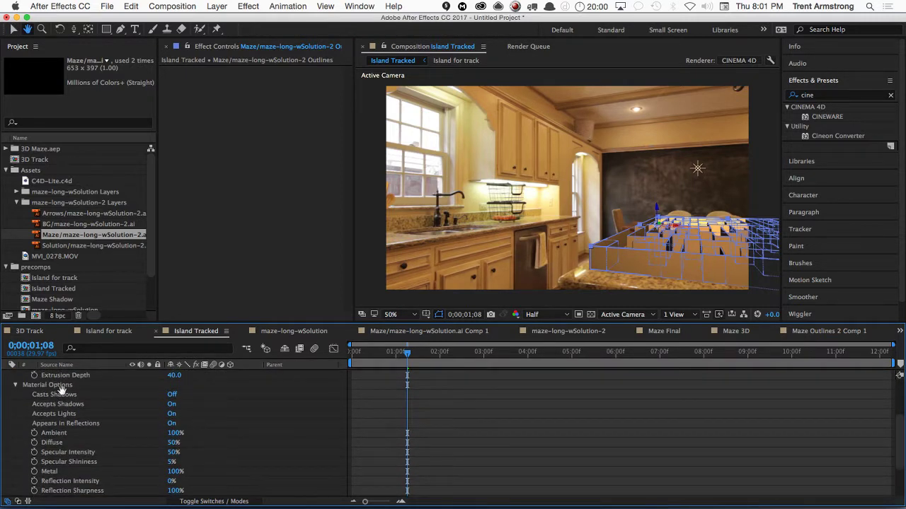
{"action": "key", "text": "space"}
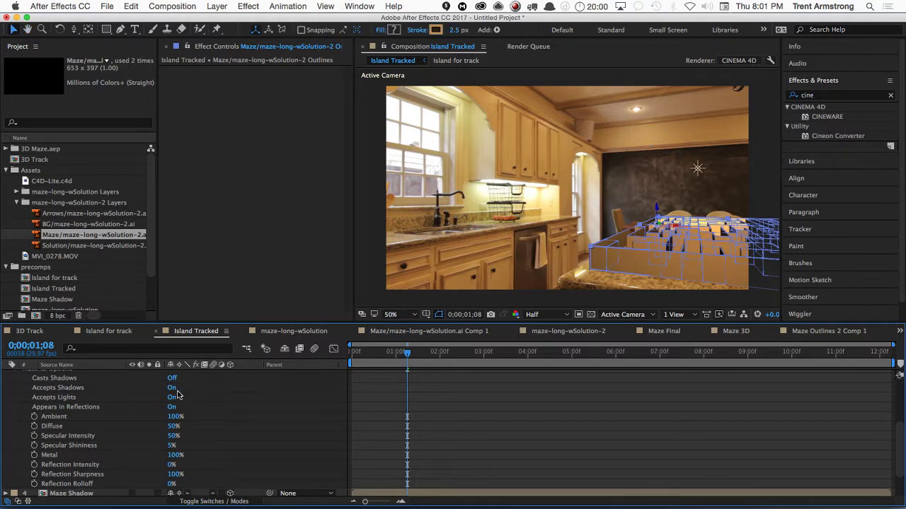
- Set Casts Shadows On, Accepts Shadows On, Accepts Lights Off and Appears in Reflections Off
{"action": "left_click", "coordinate": [172, 388]}
{"action": "left_click", "coordinate": [171, 389]}
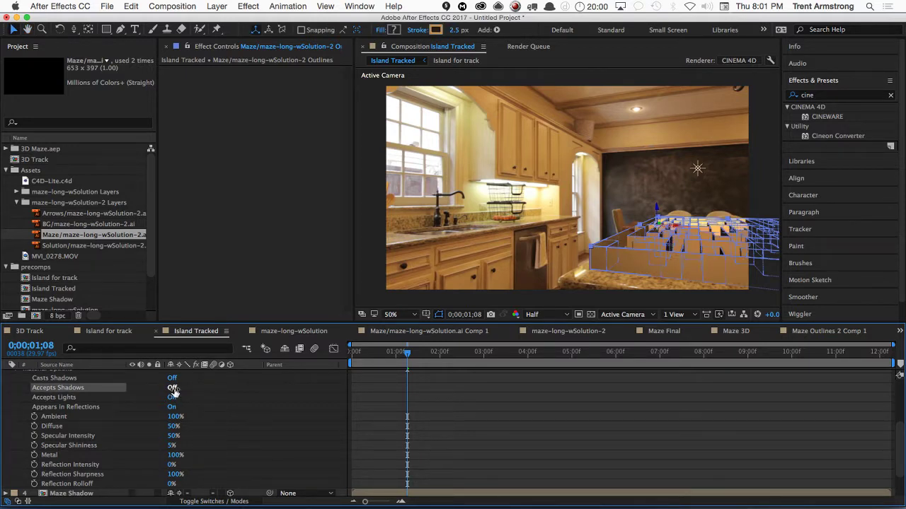
{"action": "left_click", "coordinate": [172, 408]}
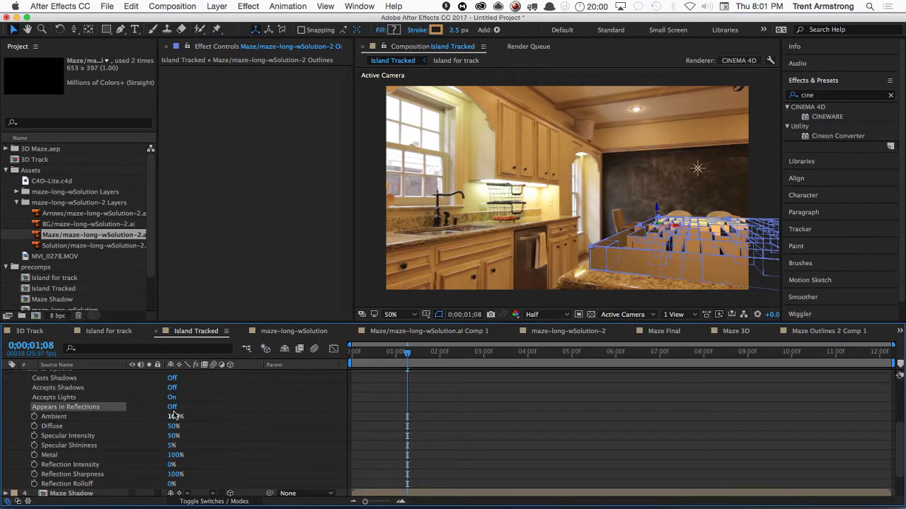
{"action": "left_click", "coordinate": [171, 398]}
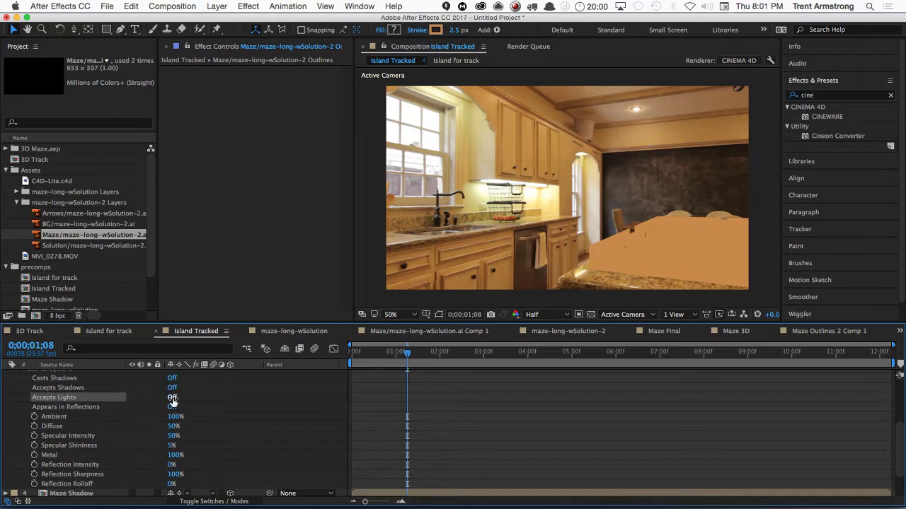
{"action": "left_click", "coordinate": [172, 398]}
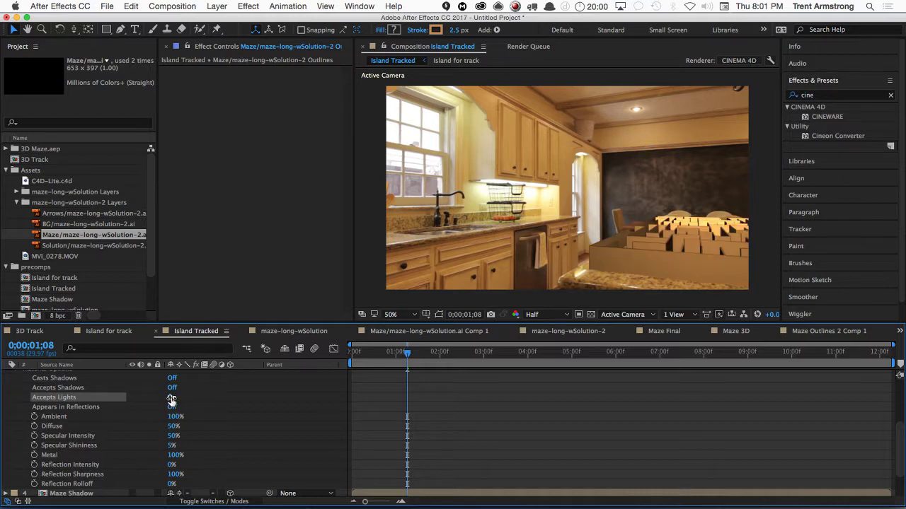
{"action": "scroll", "coordinate": [172, 398], "scroll_direction": "up", "scroll_amount": 1}
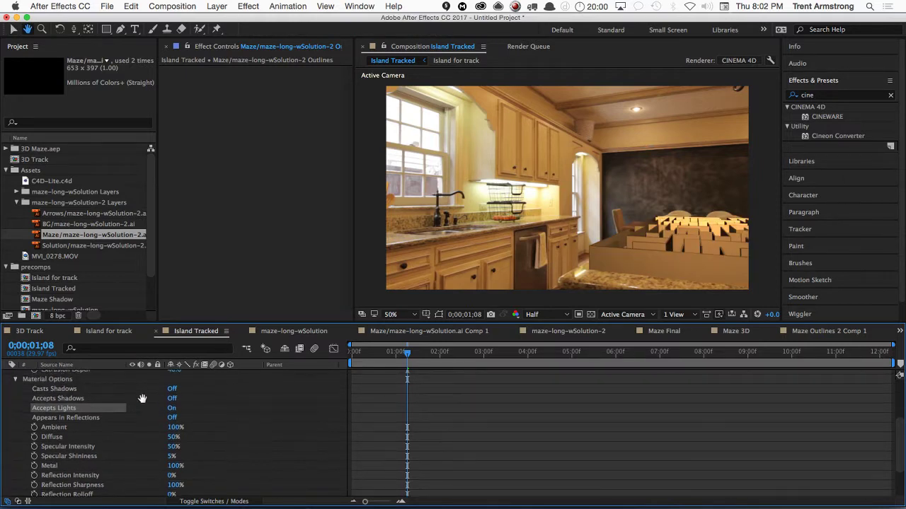
{"action": "left_click", "coordinate": [172, 390]}
{"action": "left_click", "coordinate": [172, 399]}
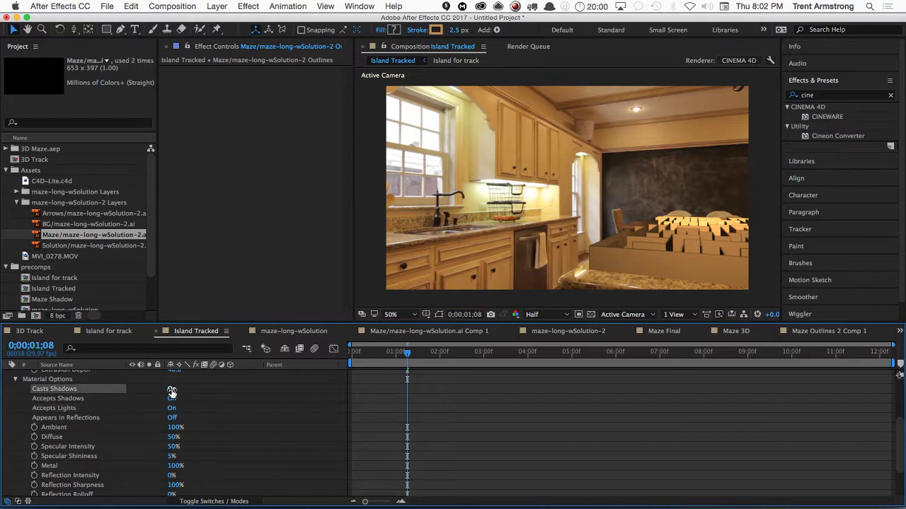
{"action": "left_click", "coordinate": [172, 398]}
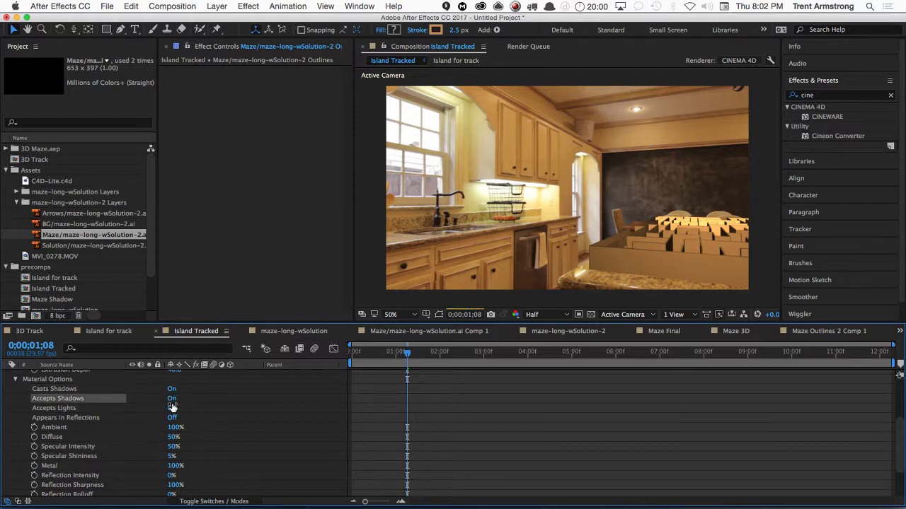
{"action": "left_click", "coordinate": [172, 408]}
{"action": "left_click", "coordinate": [172, 409]}
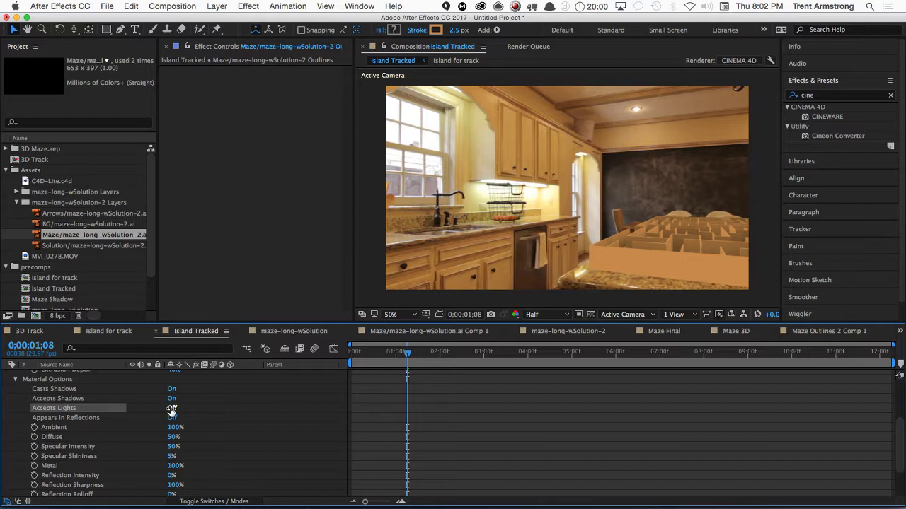
- Check the maze at a later frame and collapse its material options
{"action": "left_click", "coordinate": [71, 390]}
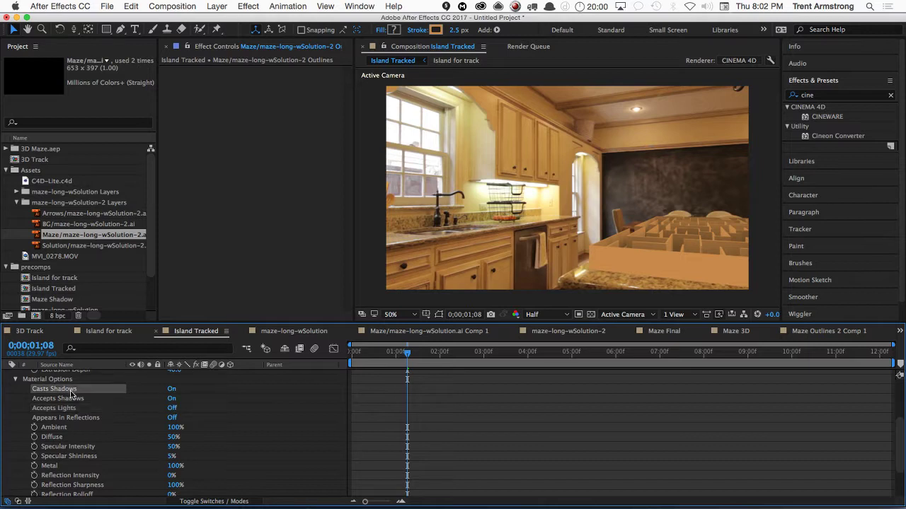
{"action": "left_click", "coordinate": [73, 400]}
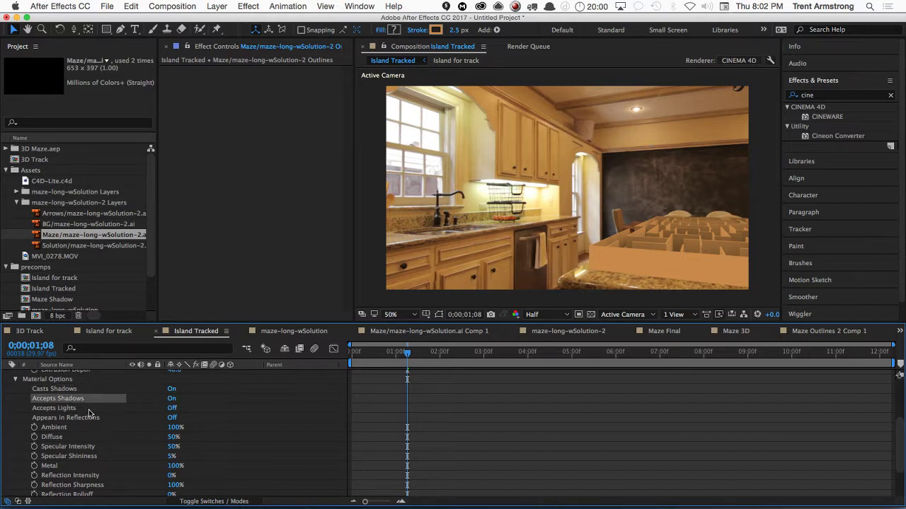
{"action": "left_click", "coordinate": [98, 411]}
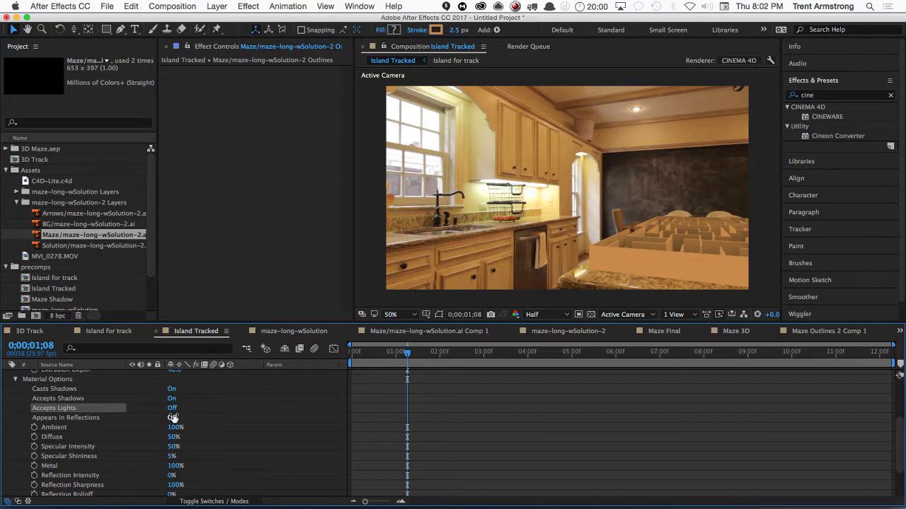
{"action": "left_click_drag", "start_coordinate": [405, 354], "coordinate": [450, 352]}
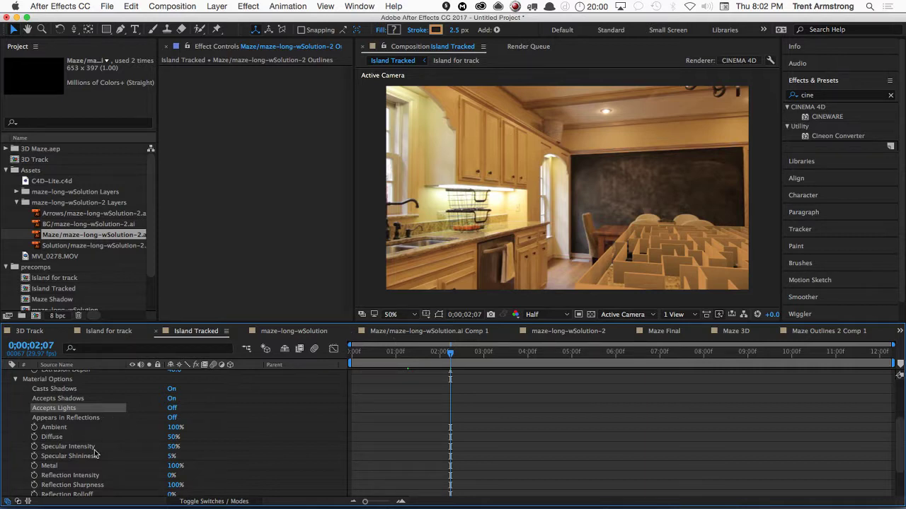
{"action": "key", "text": "u"}
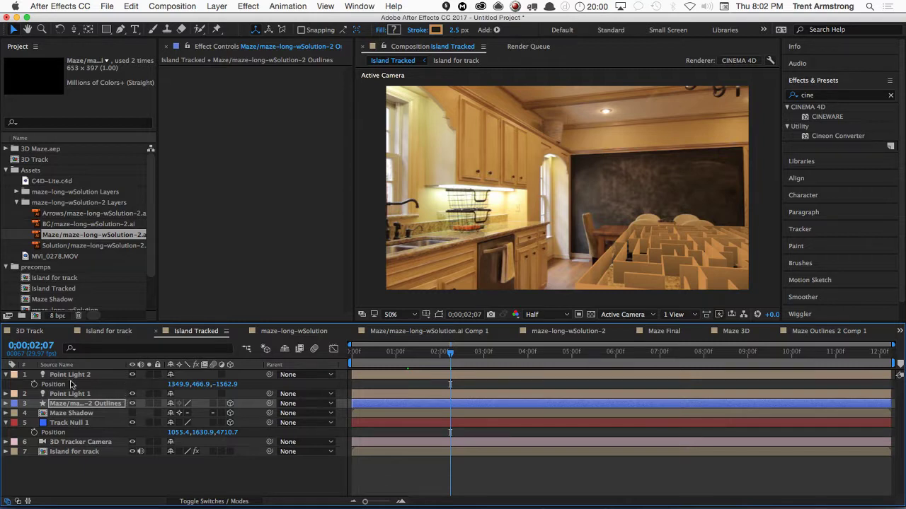
- Collapse the Position rows and hide Point Light 1, Point Light 2 and Maze Shadow
{"action": "left_click", "coordinate": [7, 374]}
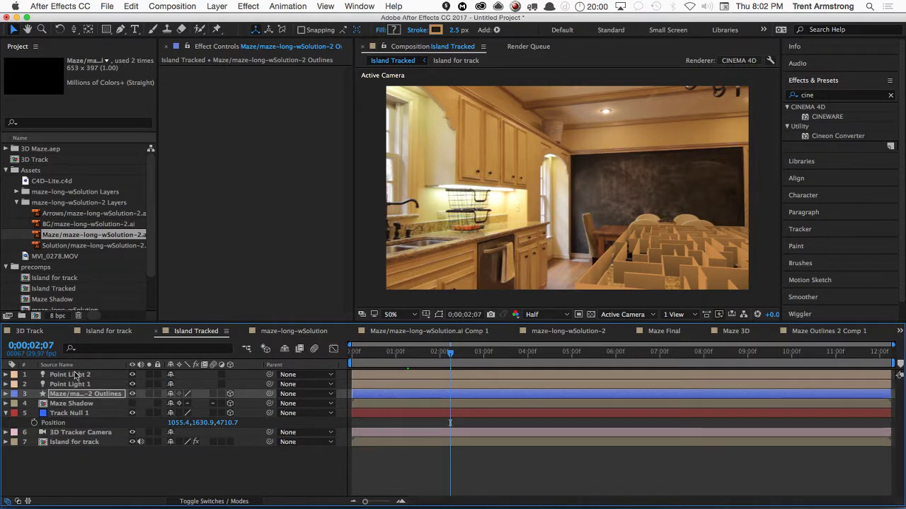
{"action": "left_click", "coordinate": [6, 413]}
{"action": "scroll", "coordinate": [153, 306], "scroll_direction": "down", "scroll_amount": 2}
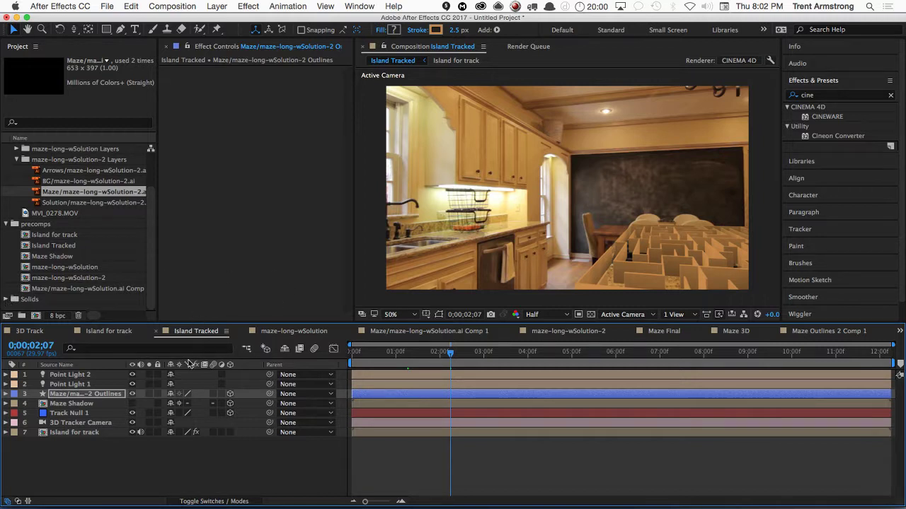
{"action": "left_click", "coordinate": [85, 376]}
{"action": "left_click_drag", "start_coordinate": [133, 375], "coordinate": [130, 389]}
{"action": "left_click", "coordinate": [132, 404]}
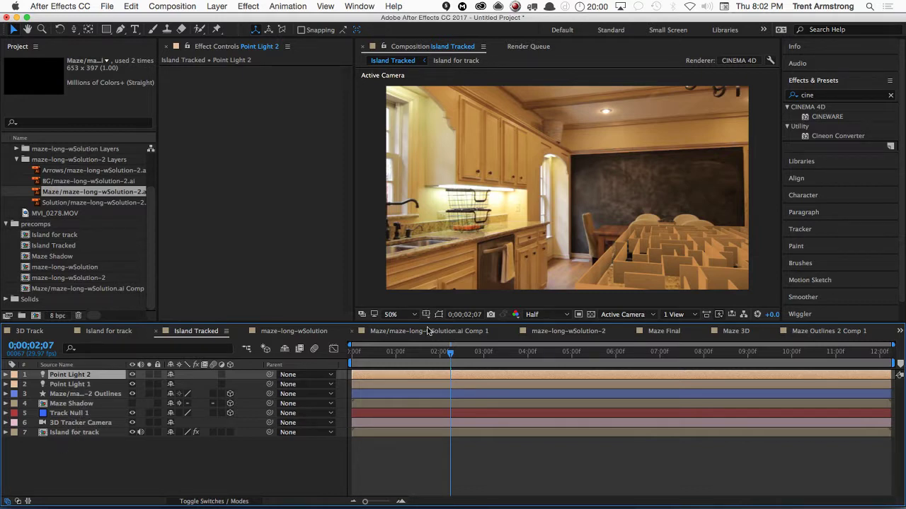
{"action": "left_click", "coordinate": [87, 394]}
- Try Ambient 50% and Diffuse 100% on the maze outlines, undoing both to keep Diffuse 50%
{"action": "key", "text": "a"}
{"action": "key", "text": "a"}
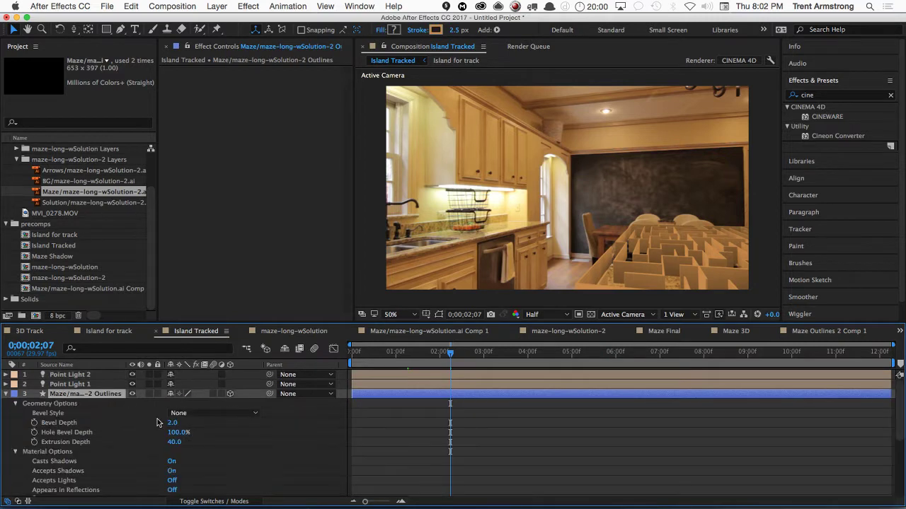
{"action": "scroll", "coordinate": [166, 417], "scroll_direction": "down", "scroll_amount": 5}
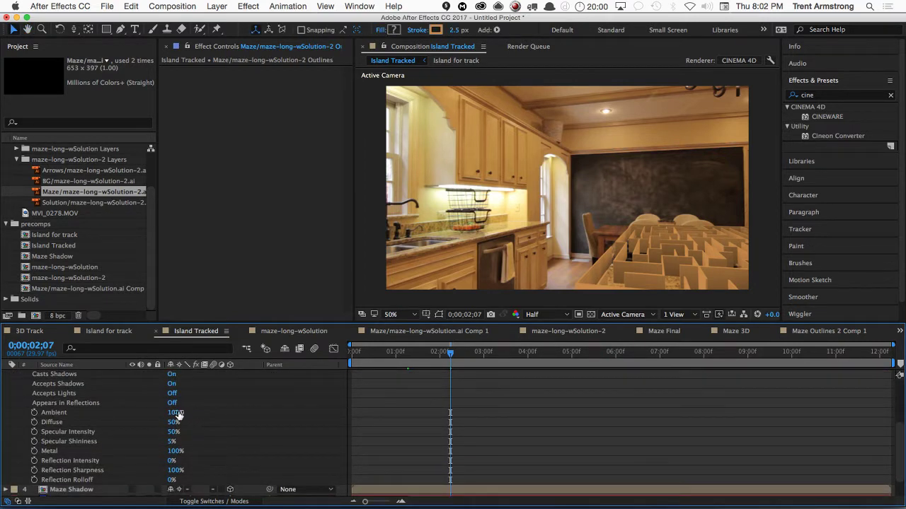
{"action": "left_click", "coordinate": [177, 413]}
{"action": "type", "text": "50"}
{"action": "key", "text": "Return"}
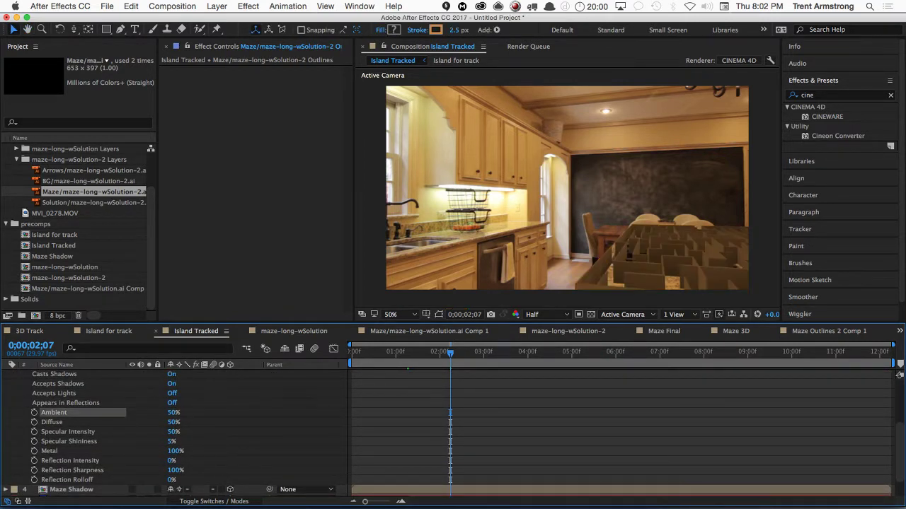
{"action": "key", "text": "super+z"}
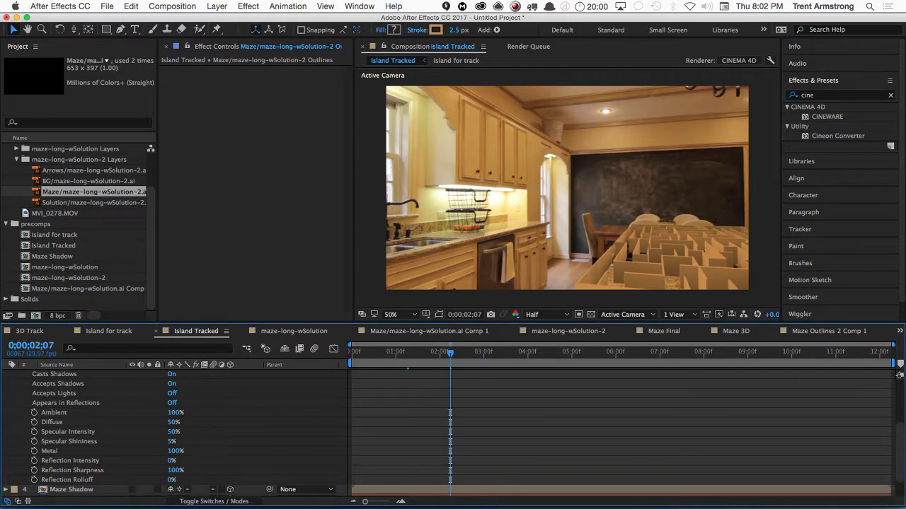
{"action": "left_click", "coordinate": [172, 421]}
{"action": "type", "text": "100"}
{"action": "key", "text": "Return"}
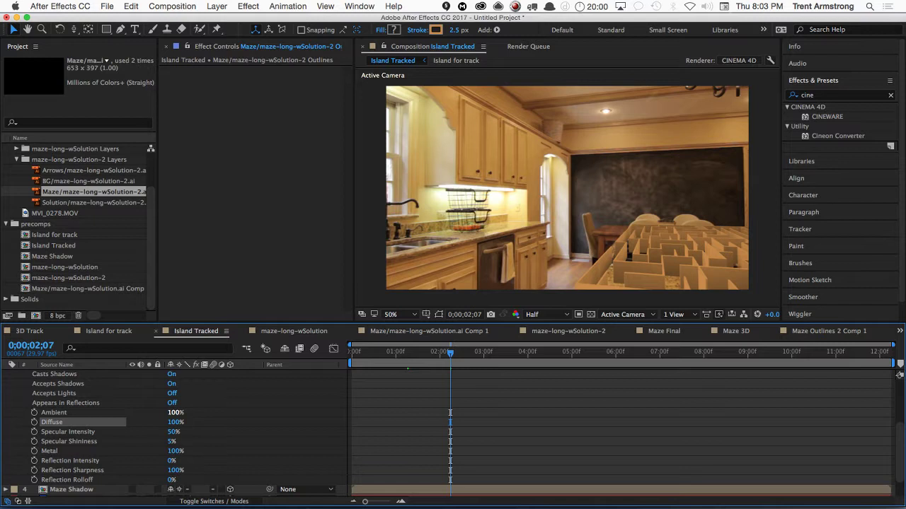
{"action": "key", "text": "super+z"}
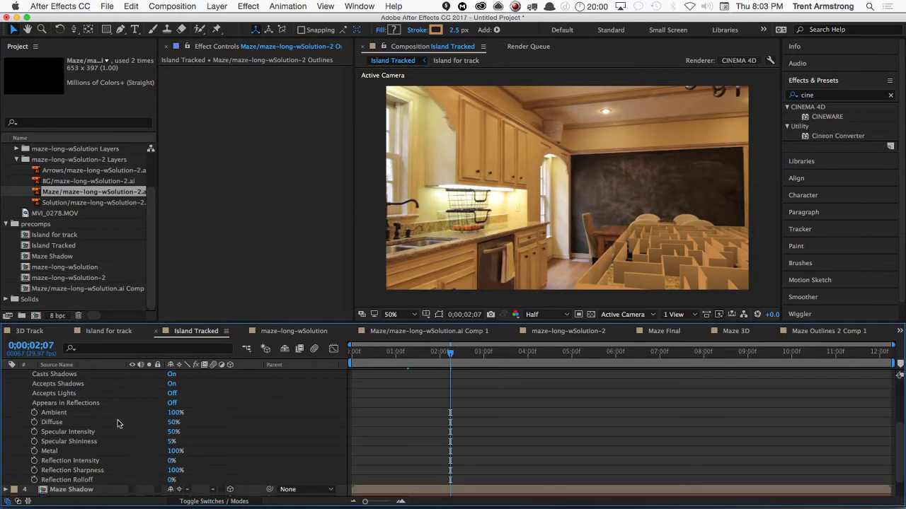
- Set the shape stroke width to 4 px
{"action": "scroll", "coordinate": [116, 390], "scroll_direction": "up", "scroll_amount": 5}
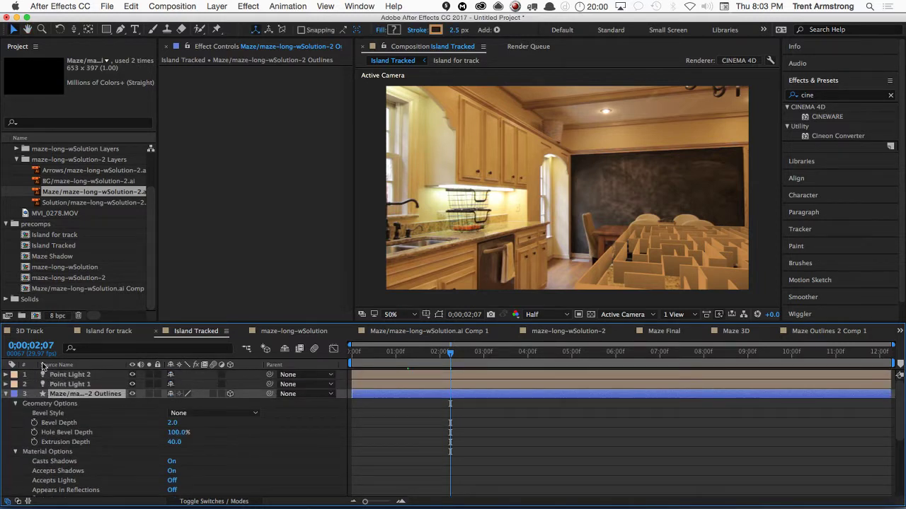
{"action": "left_click", "coordinate": [458, 31]}
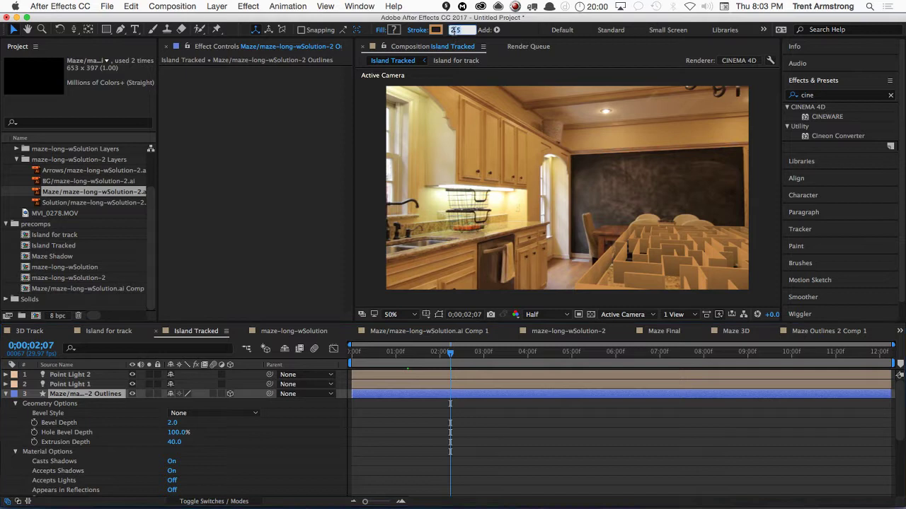
{"action": "type", "text": "4"}
{"action": "key", "text": "Return"}
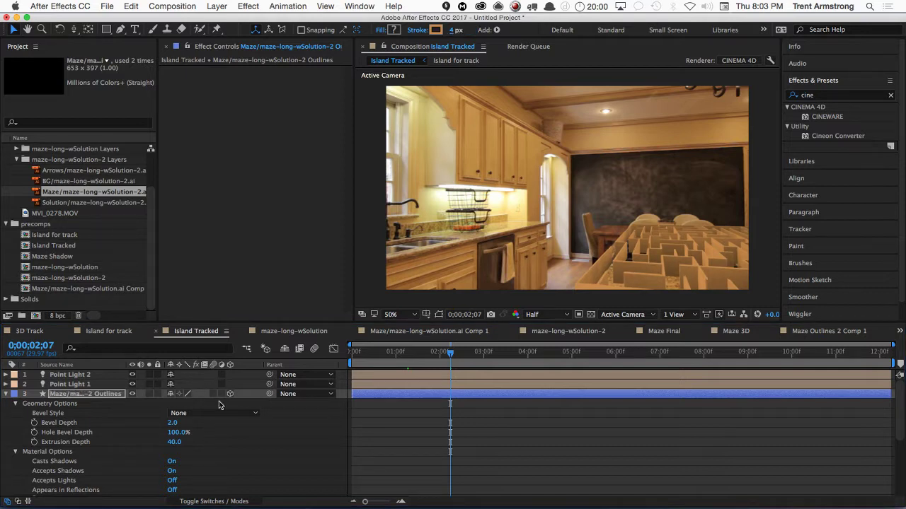
- At 0;00;03;07, reveal Position 1064.3,1634.0,4795.6 on both maze outlines and Maze Shadow
{"action": "left_click", "coordinate": [6, 395]}
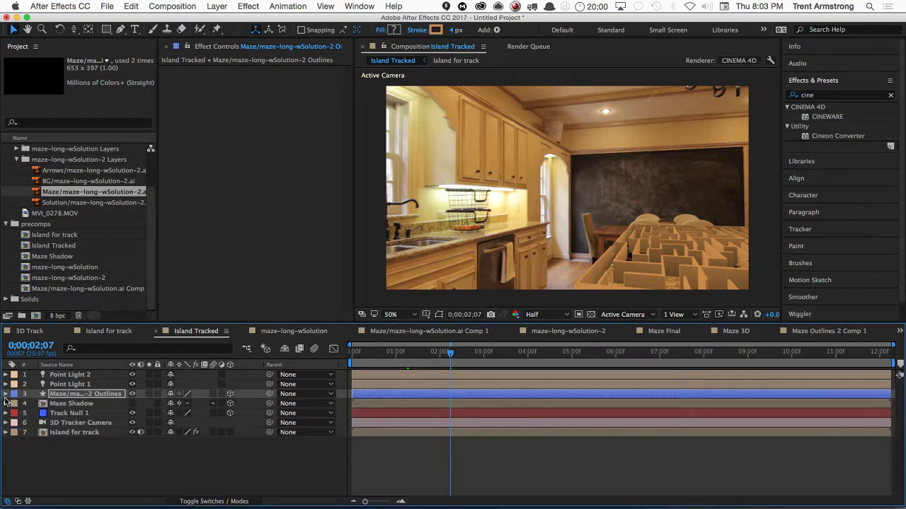
{"action": "left_click_drag", "start_coordinate": [469, 352], "coordinate": [492, 353]}
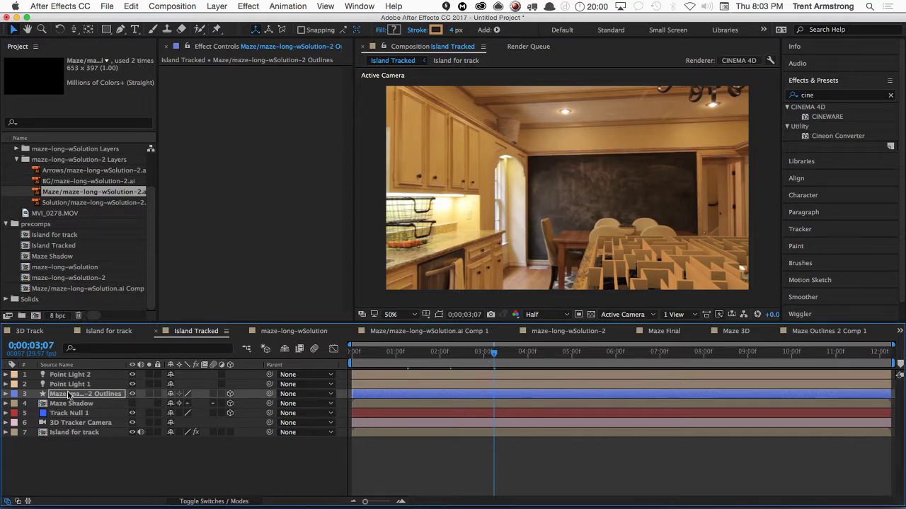
{"action": "double_click", "coordinate": [69, 413]}
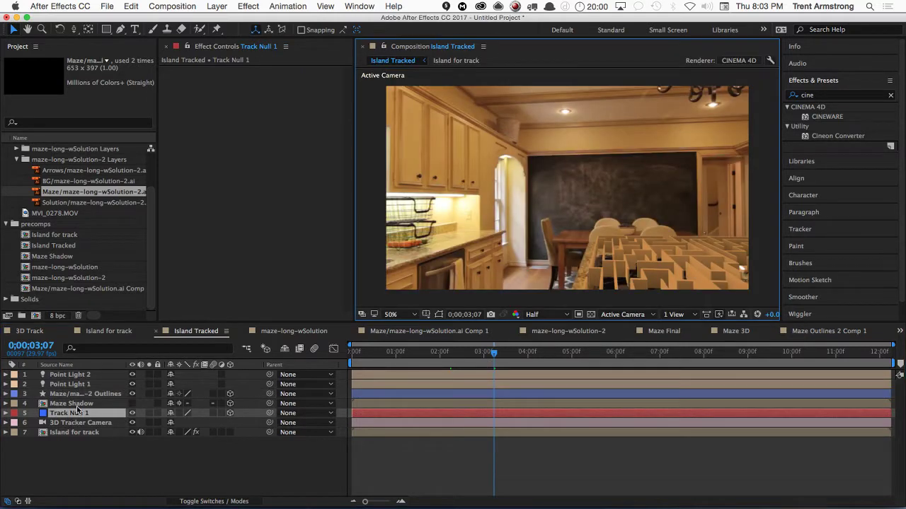
{"action": "left_click", "coordinate": [74, 404]}
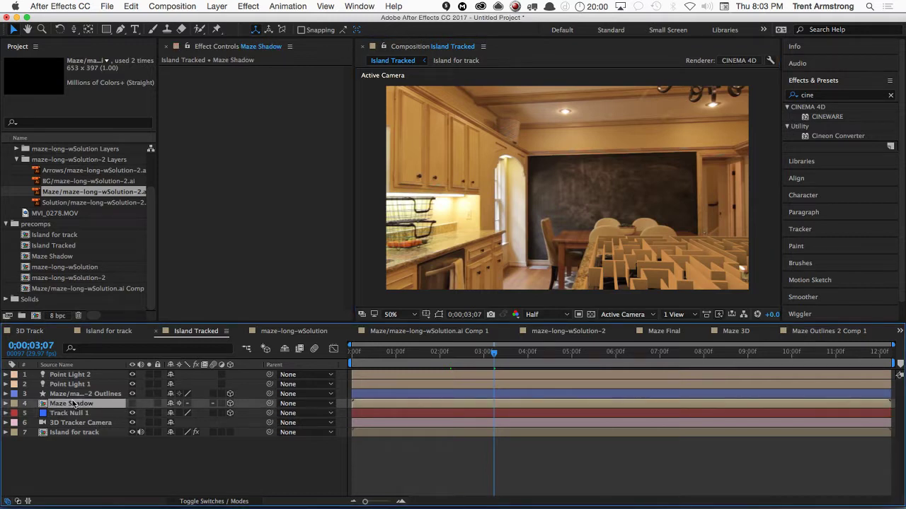
{"action": "left_click", "coordinate": [75, 395]}
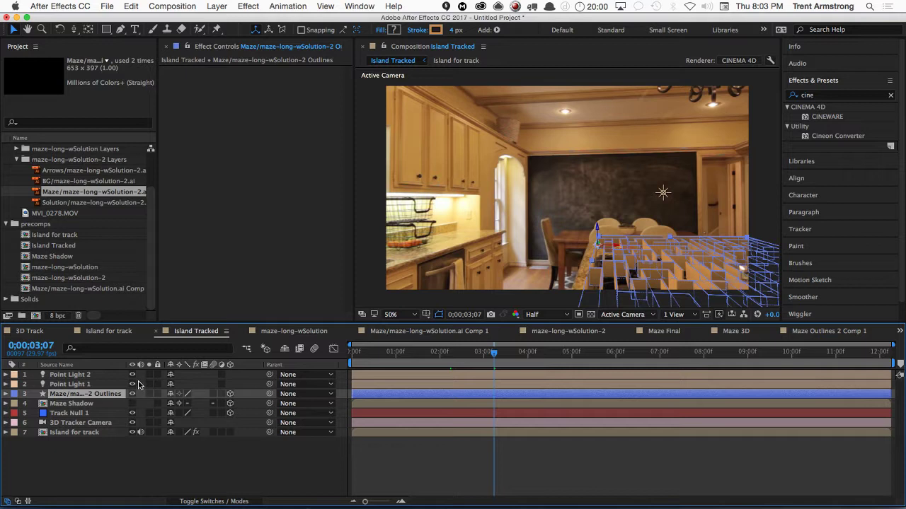
{"action": "left_click", "coordinate": [71, 403], "text": "shift"}
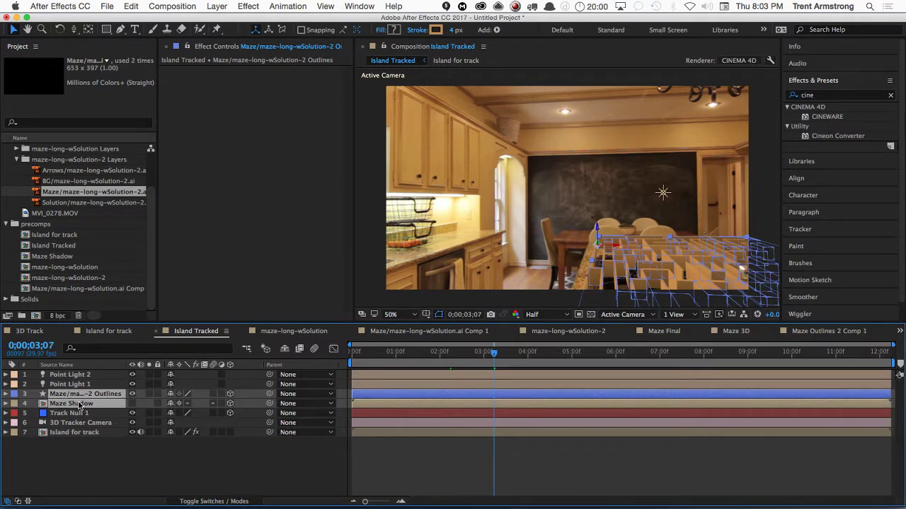
{"action": "key", "text": "p"}
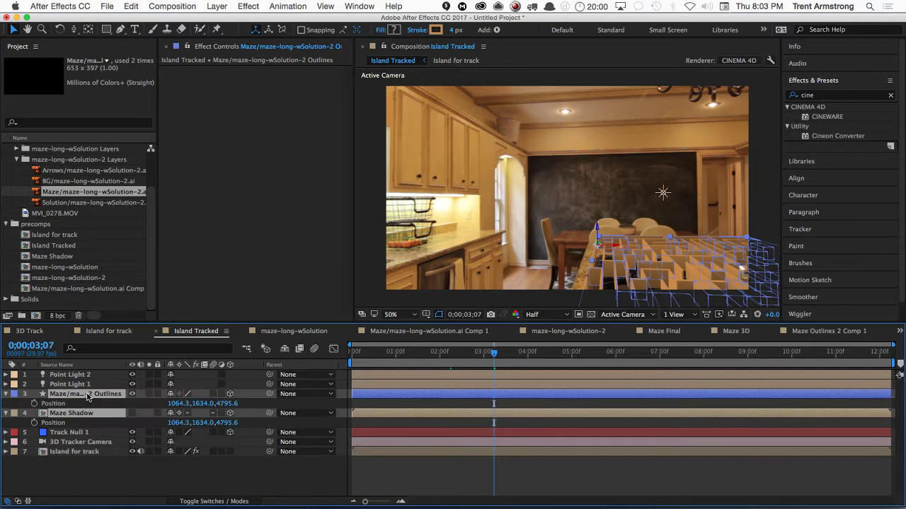
{"action": "left_click", "coordinate": [75, 475]}
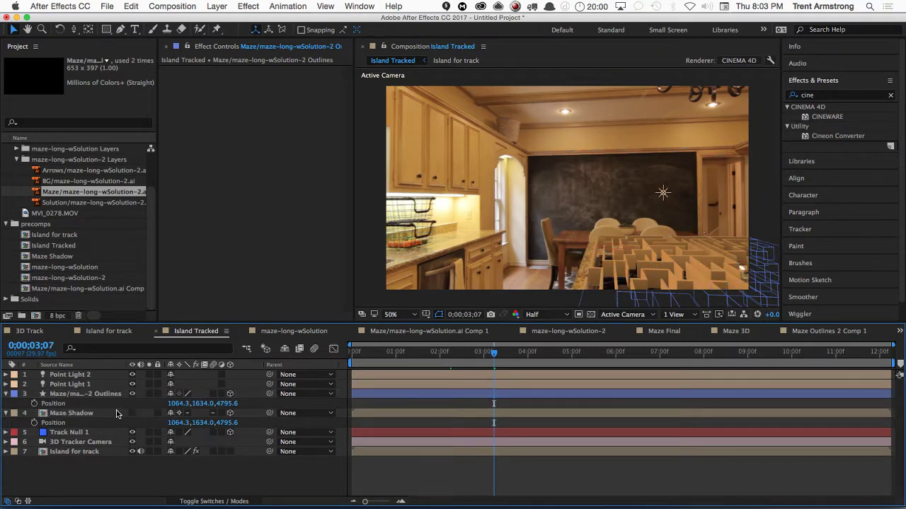
{"action": "left_click", "coordinate": [61, 414]}
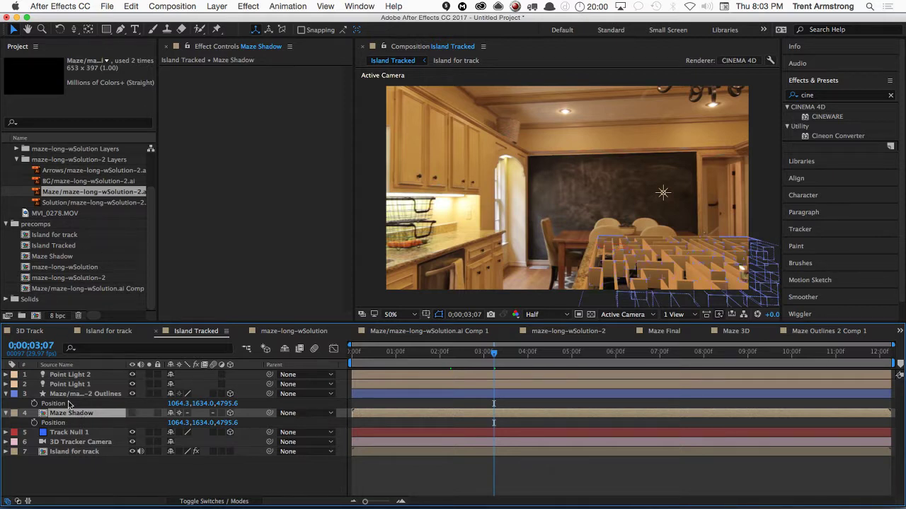
- Place Black Solid 1 under the maze in the Maze Shadow precomp, then return to Island Tracked
{"action": "double_click", "coordinate": [83, 414]}
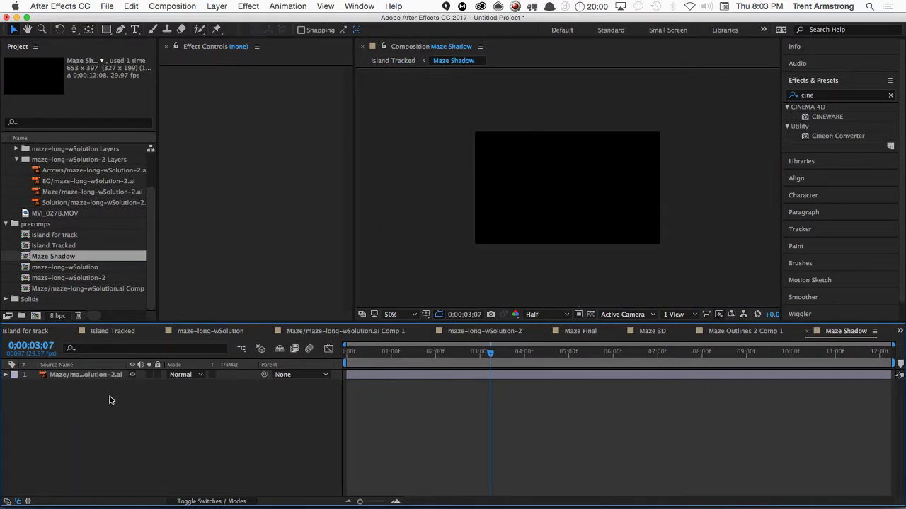
{"action": "left_click", "coordinate": [592, 314]}
{"action": "left_click", "coordinate": [591, 314]}
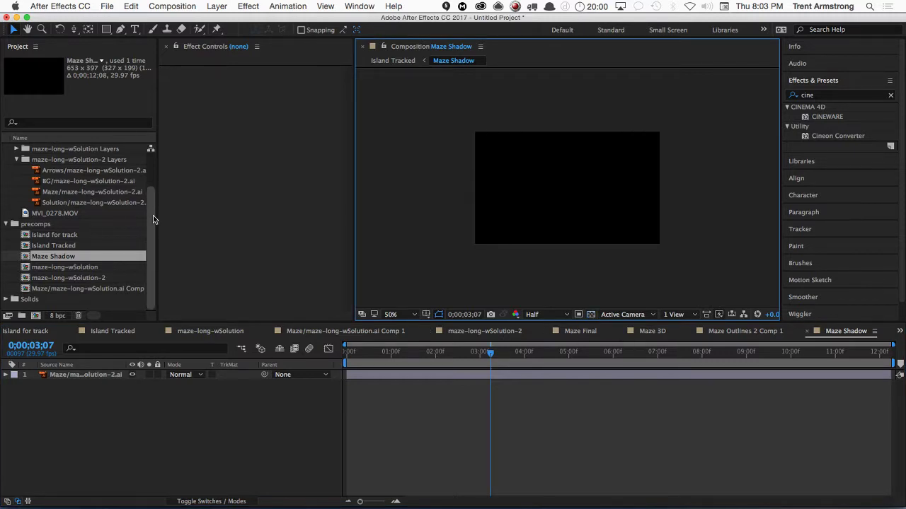
{"action": "left_click", "coordinate": [6, 299]}
{"action": "left_click_drag", "start_coordinate": [48, 268], "coordinate": [70, 385]}
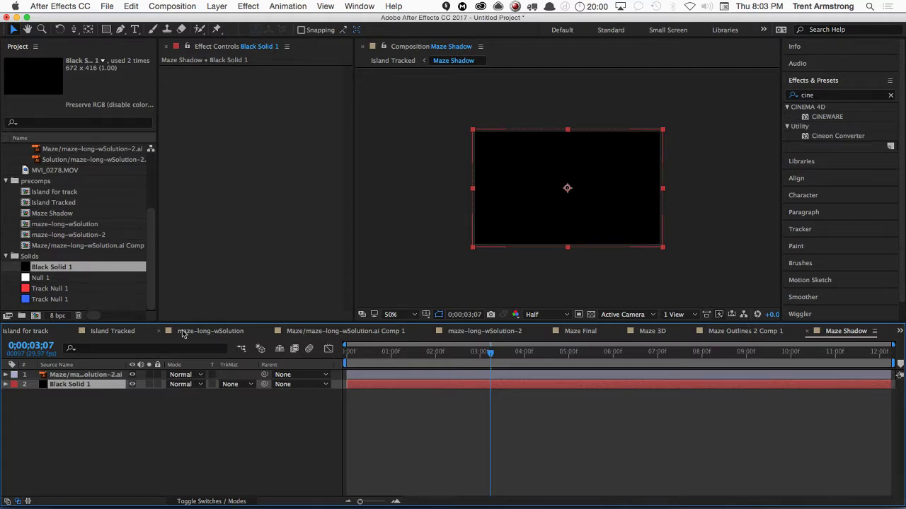
{"action": "key", "text": "Tab"}
{"action": "left_click", "coordinate": [106, 331]}
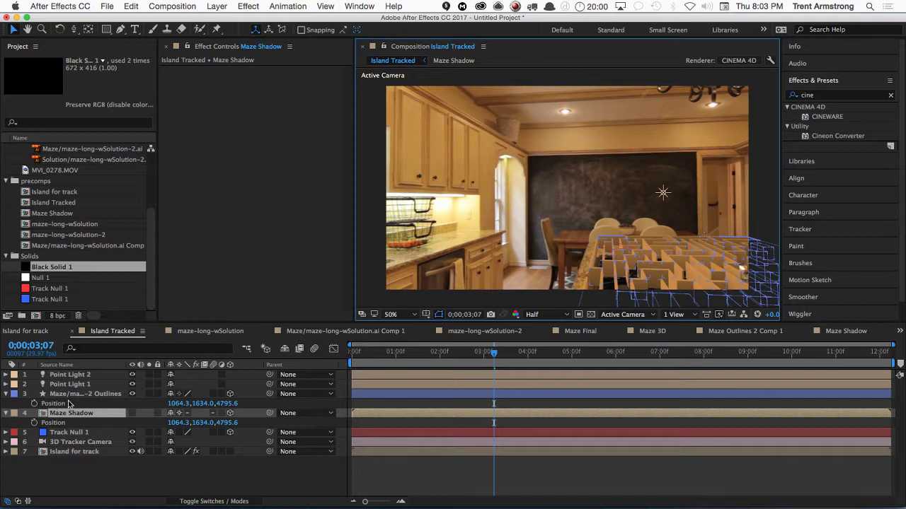
- Read the maze outlines' stroke colour (C88949), then reopen the Maze Shadow precomp
{"action": "left_click", "coordinate": [435, 30]}
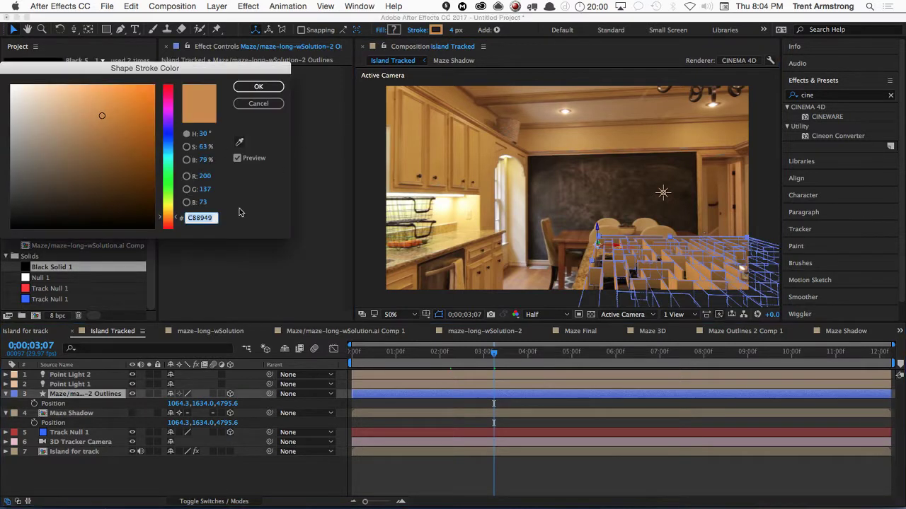
{"action": "key", "text": "Escape"}
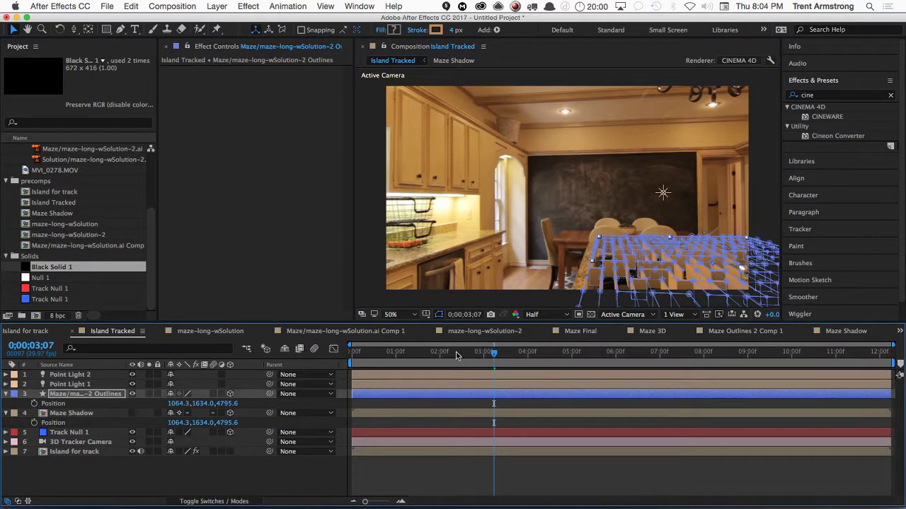
{"action": "key", "text": "Tab"}
{"action": "left_click", "coordinate": [244, 429]}
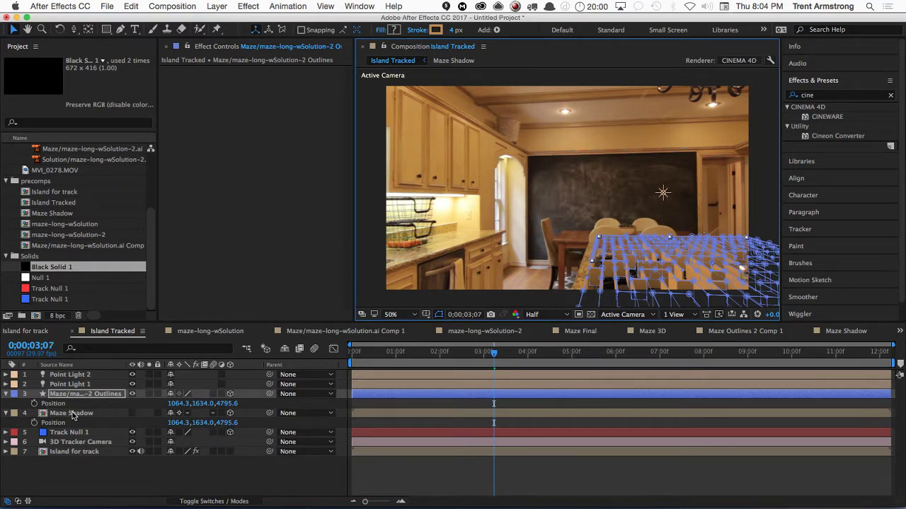
{"action": "left_click", "coordinate": [435, 29]}
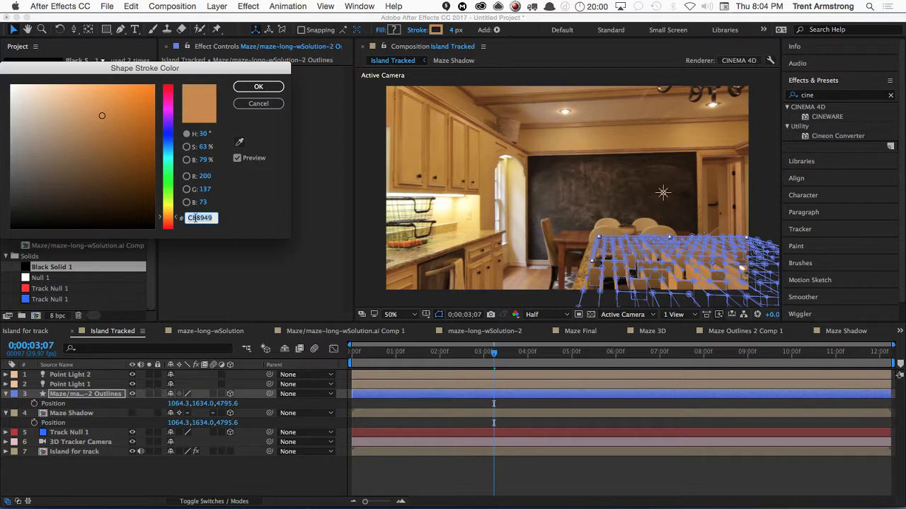
{"action": "key", "text": "Return"}
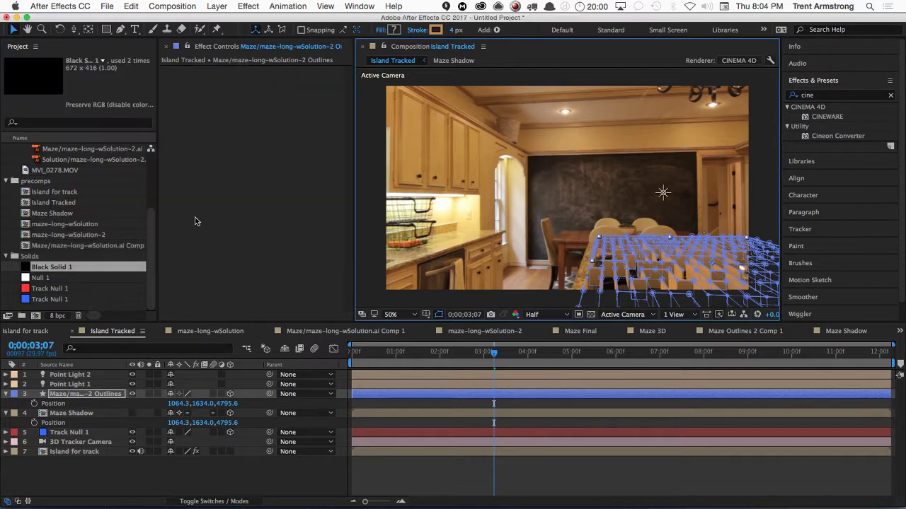
{"action": "double_click", "coordinate": [57, 413]}
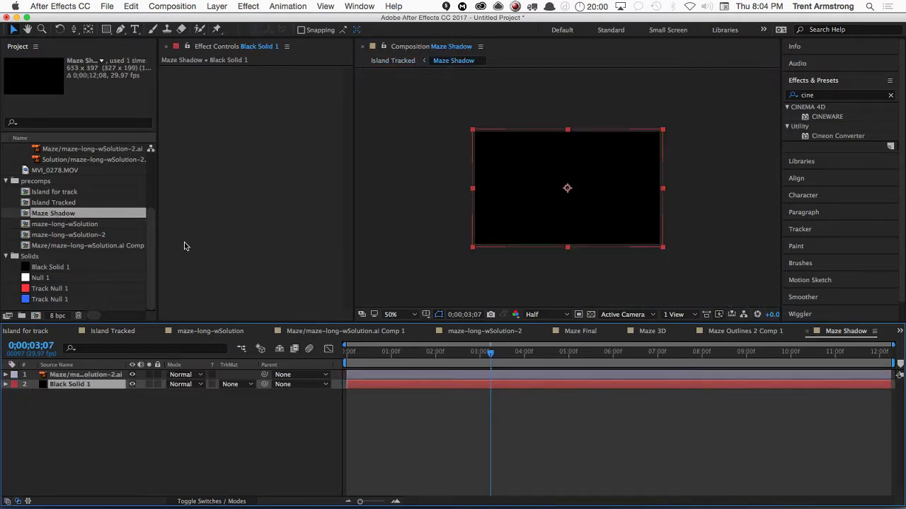
- Add a Fill effect coloured C88949 to Black Solid 1 and view it at 100%
{"action": "left_click", "coordinate": [248, 6]}
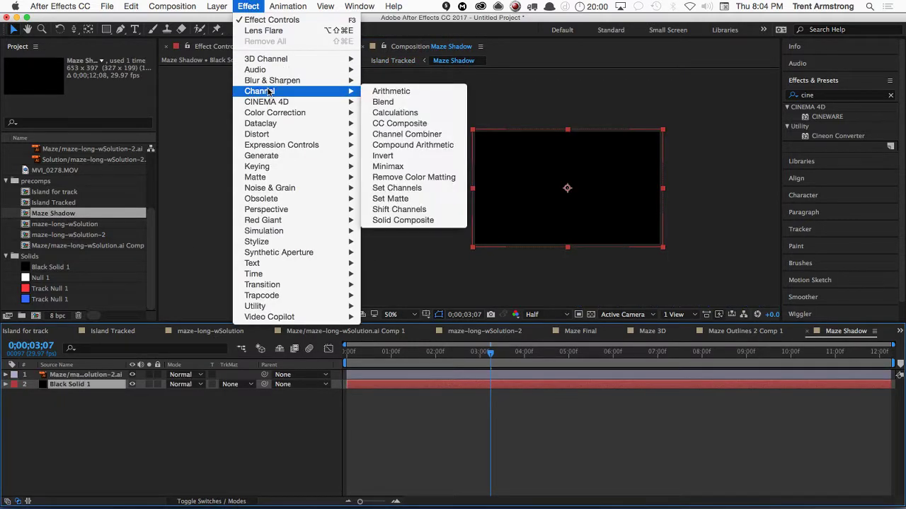
{"action": "mouse_move", "coordinate": [340, 155]}
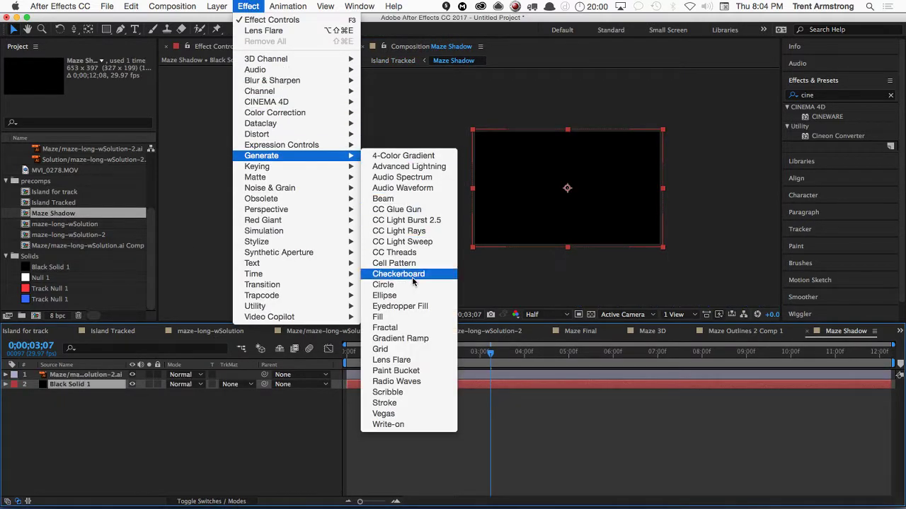
{"action": "left_click", "coordinate": [382, 317]}
{"action": "left_click", "coordinate": [269, 99]}
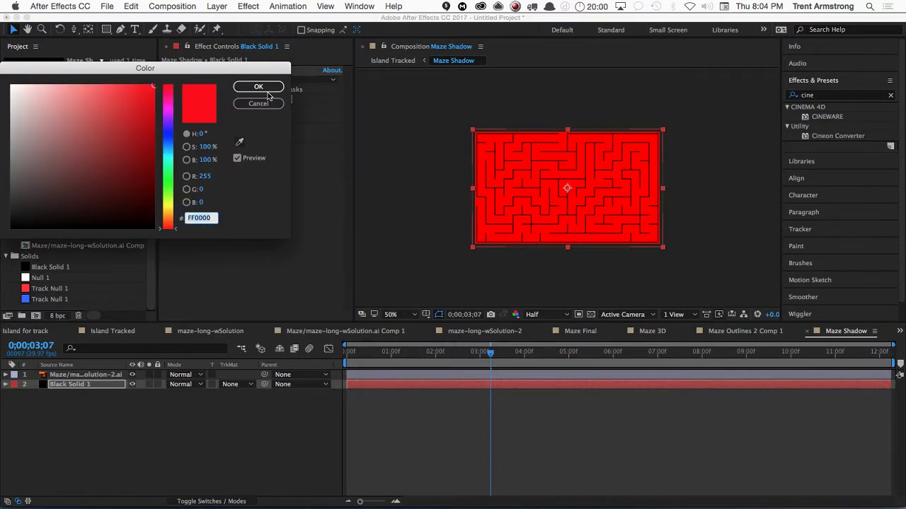
{"action": "type", "text": "C88949"}
{"action": "left_click", "coordinate": [259, 87]}
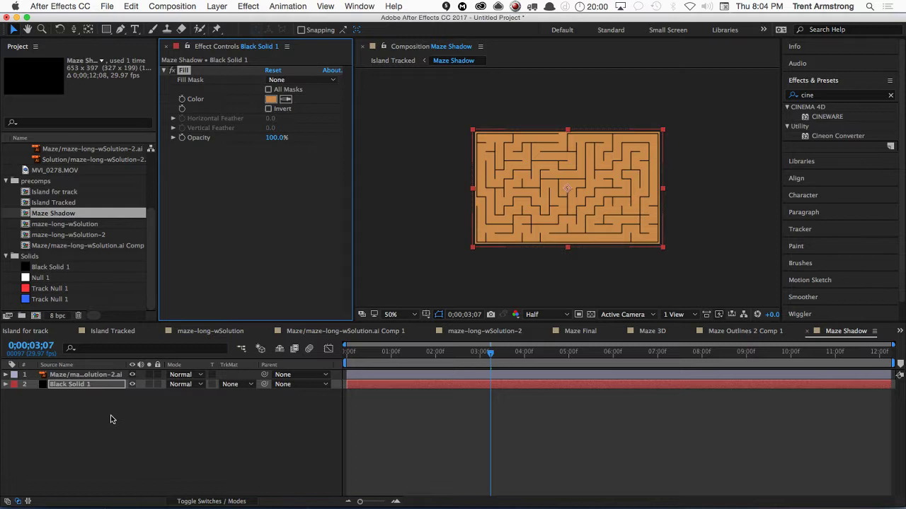
{"action": "key", "text": "slash"}
- Change the Maze Shadow comp's 3D renderer to Classic 3D and preview at Full resolution
{"action": "key", "text": "super+k"}
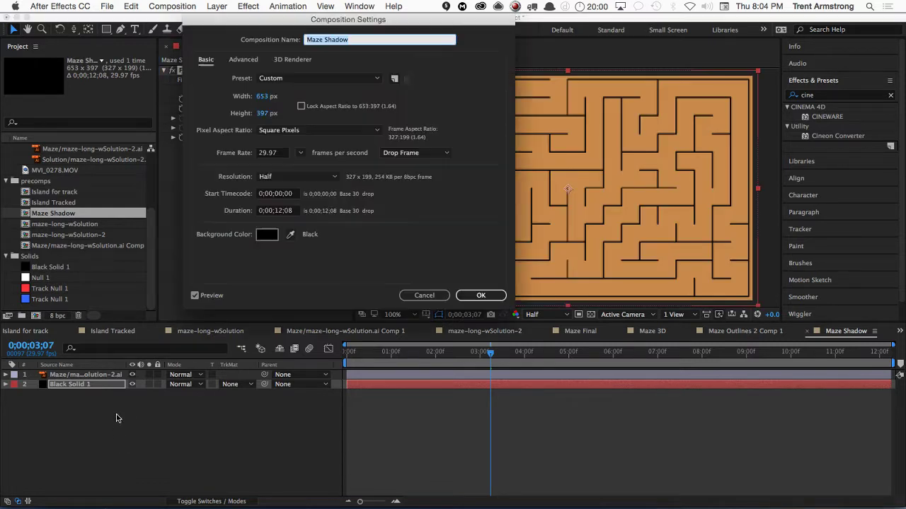
{"action": "key", "text": "Return"}
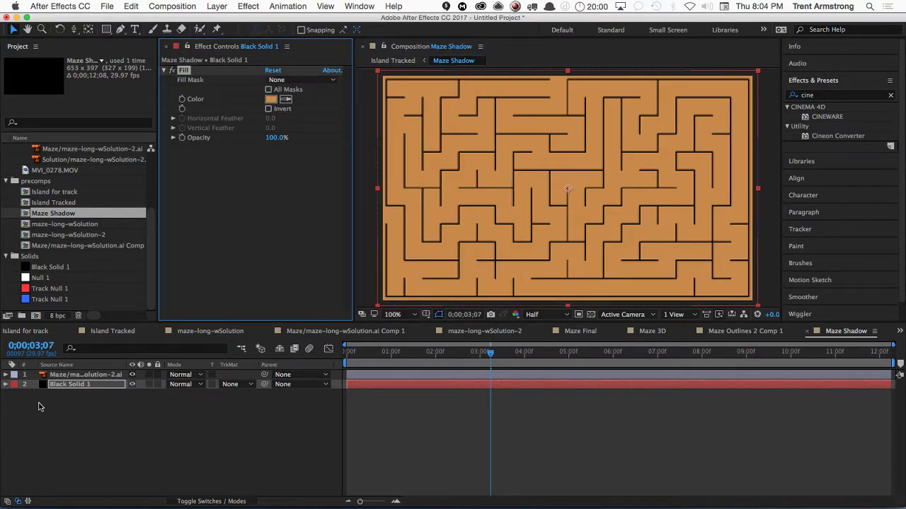
{"action": "left_click", "coordinate": [95, 375]}
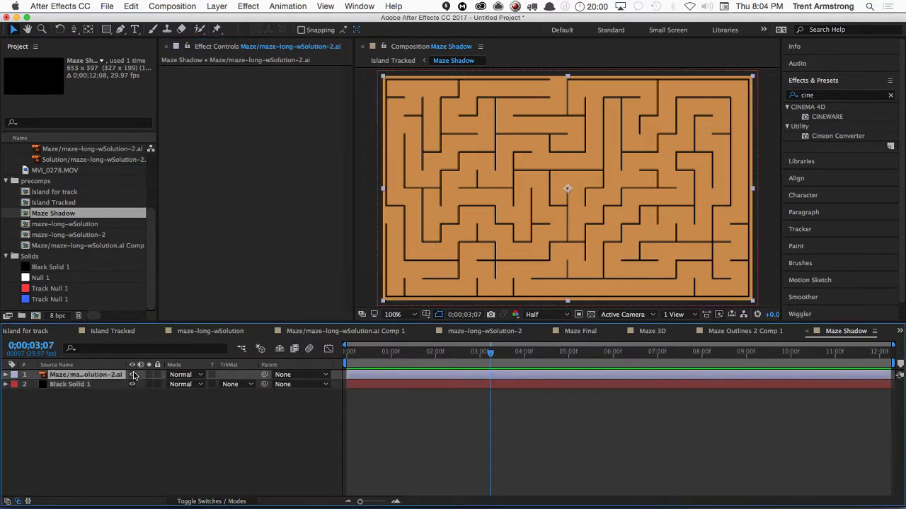
{"action": "key", "text": "super+k"}
{"action": "left_click", "coordinate": [292, 59]}
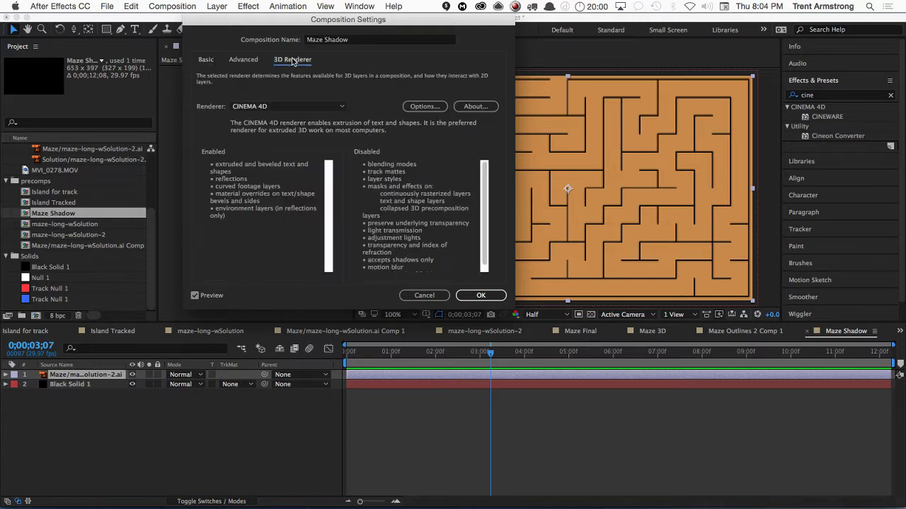
{"action": "left_click", "coordinate": [269, 107]}
{"action": "left_click", "coordinate": [269, 116]}
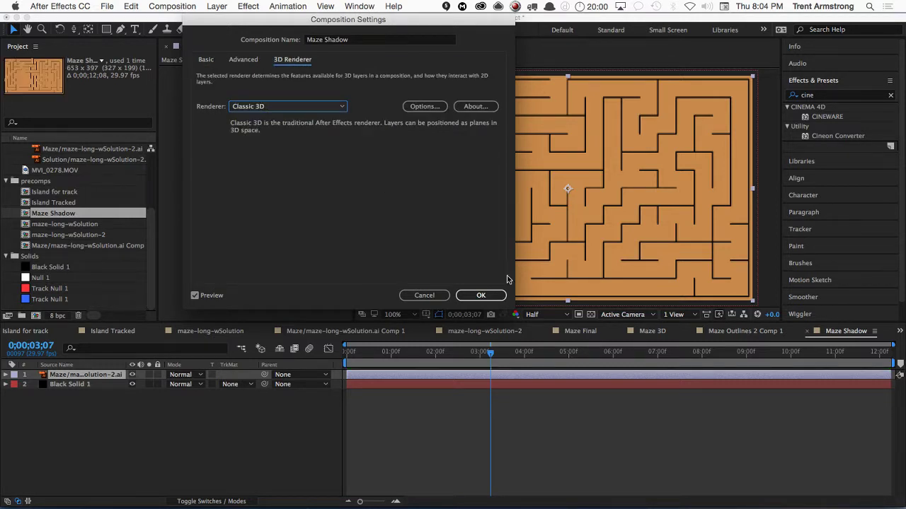
{"action": "left_click", "coordinate": [480, 295]}
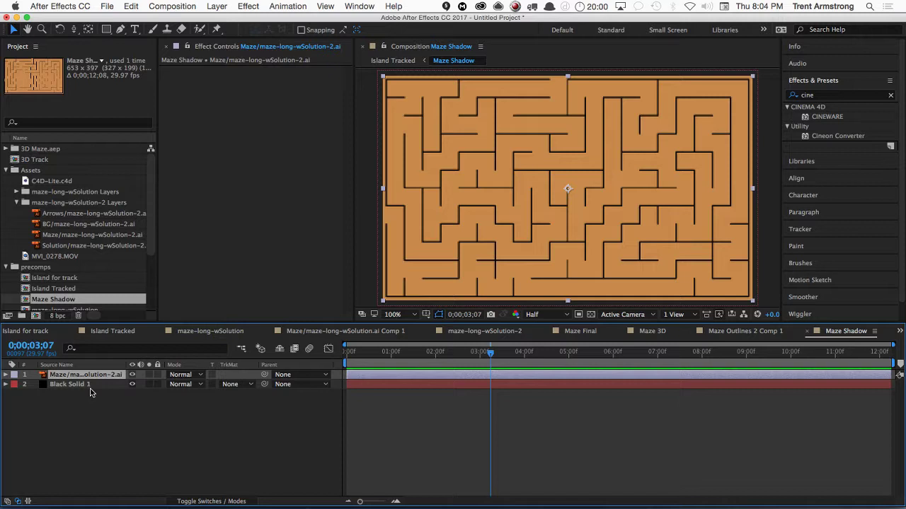
{"action": "key", "text": "super+j"}
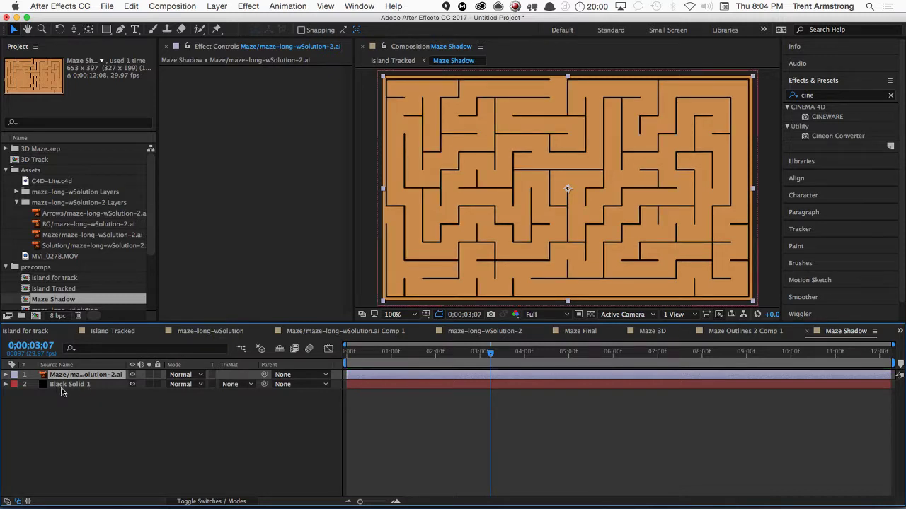
- Apply Fast Box Blur to the maze layer with a blur radius around 1.6
{"action": "left_click", "coordinate": [255, 6]}
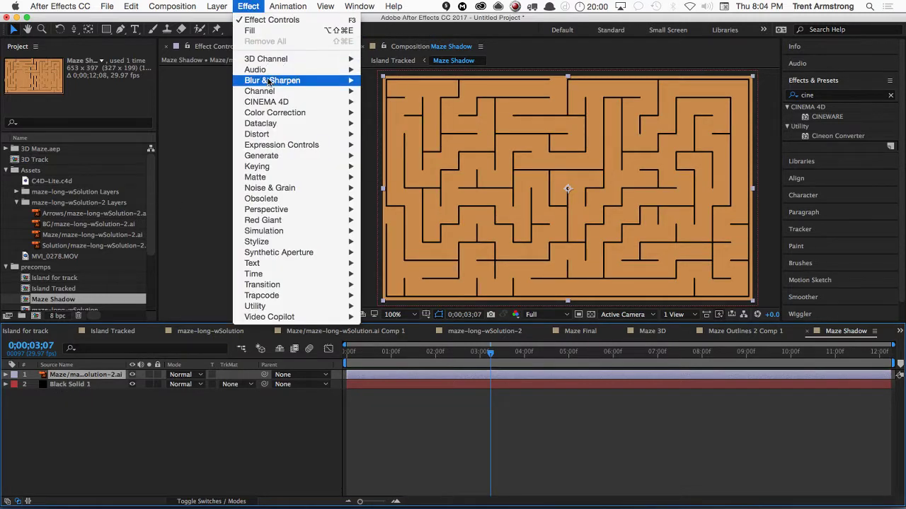
{"action": "mouse_move", "coordinate": [268, 82]}
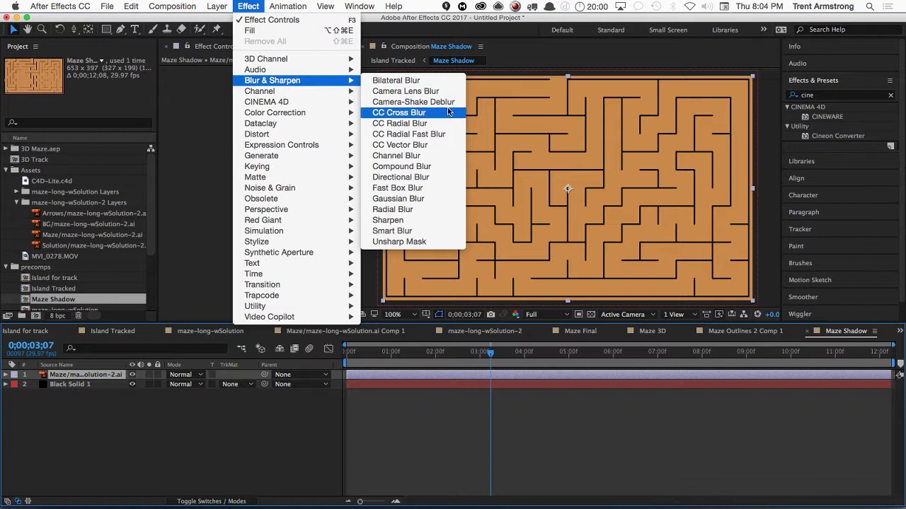
{"action": "left_click", "coordinate": [405, 188]}
{"action": "left_click_drag", "start_coordinate": [270, 80], "coordinate": [264, 81]}
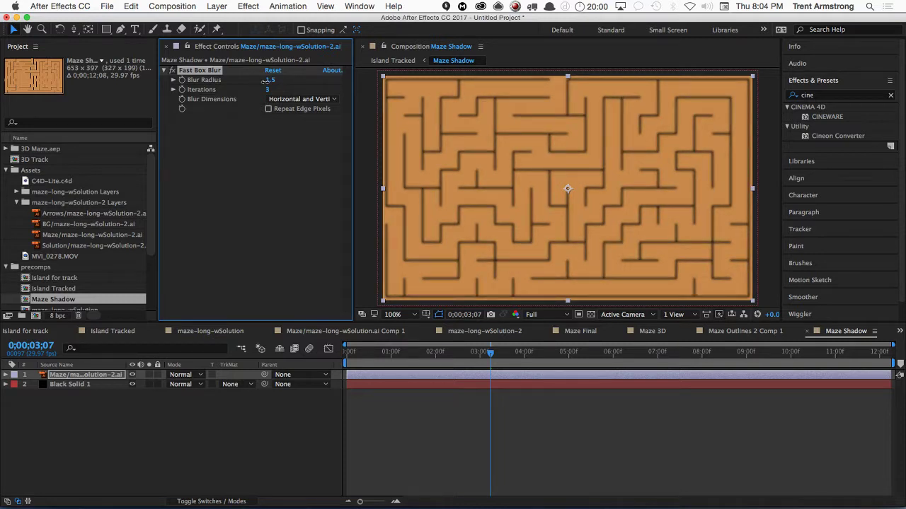
{"action": "left_click_drag", "start_coordinate": [264, 80], "coordinate": [266, 80]}
- Fade the maze layer to 30% opacity and raise the blur radius to 2.6
{"action": "key", "text": "t"}
{"action": "left_click_drag", "start_coordinate": [175, 388], "coordinate": [139, 393]}
{"action": "left_click", "coordinate": [181, 428]}
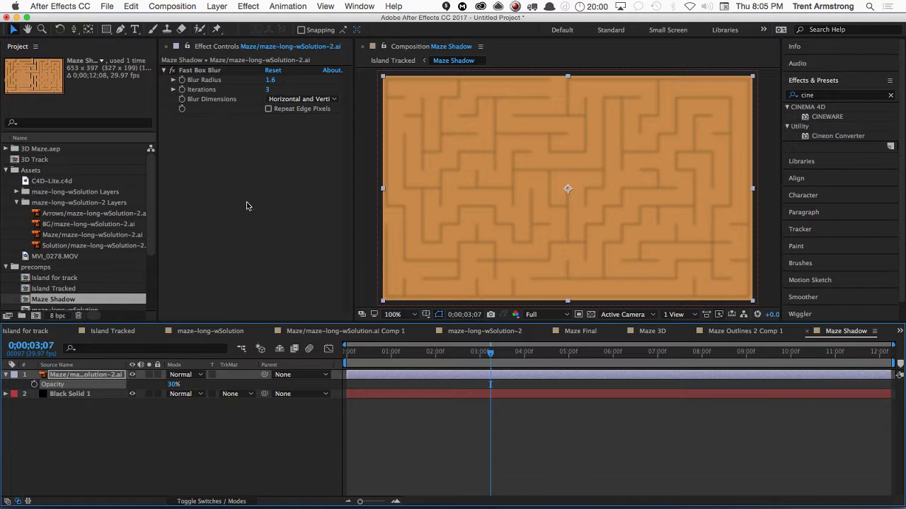
{"action": "left_click_drag", "start_coordinate": [269, 80], "coordinate": [273, 78]}
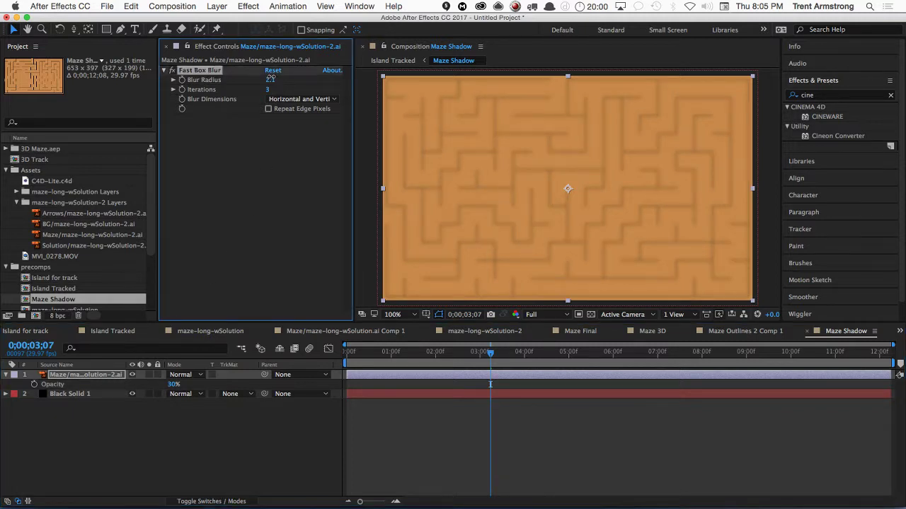
{"action": "key", "text": "super+z"}
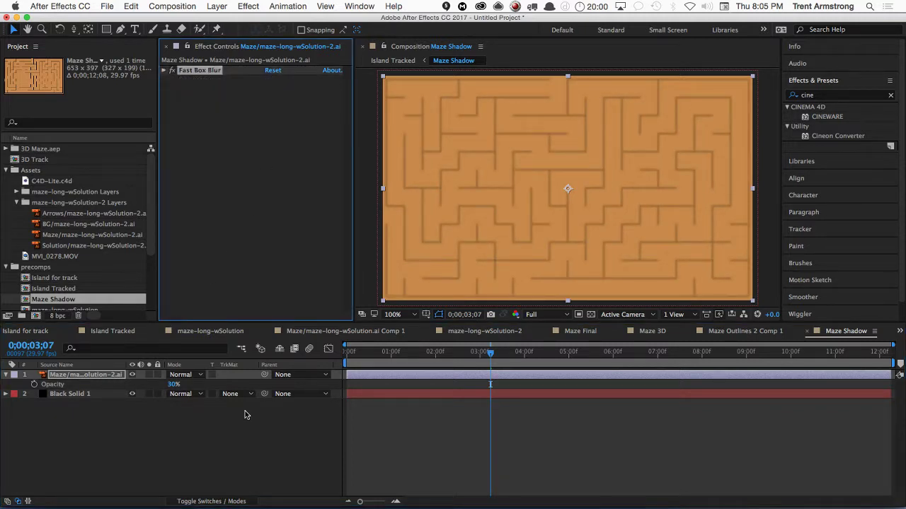
{"action": "key", "text": "Tab"}
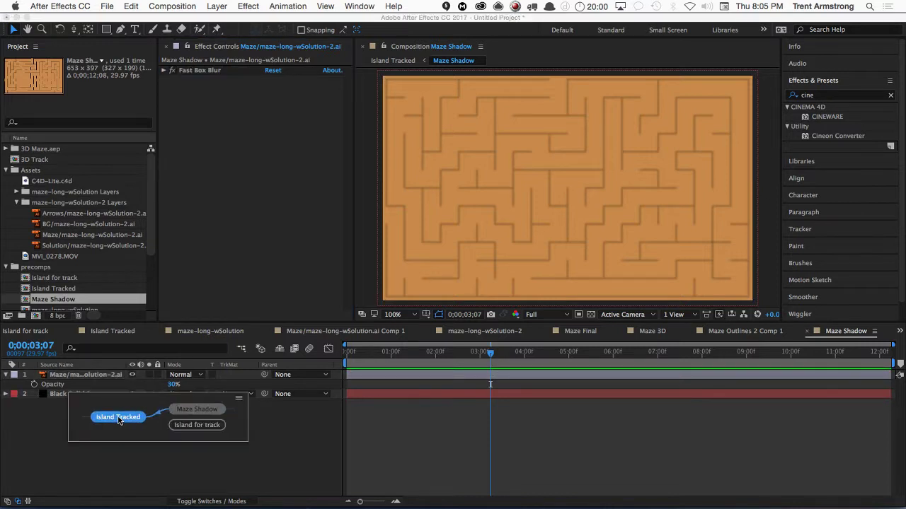
- In Island Tracked, solo the Maze Shadow layer and set its opacity to 100
{"action": "left_click", "coordinate": [116, 419]}
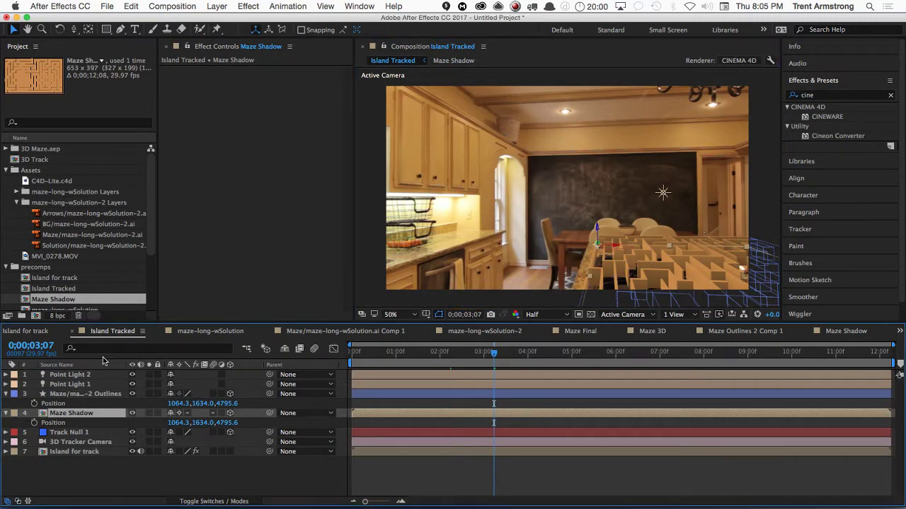
{"action": "left_click_drag", "start_coordinate": [495, 352], "coordinate": [425, 352]}
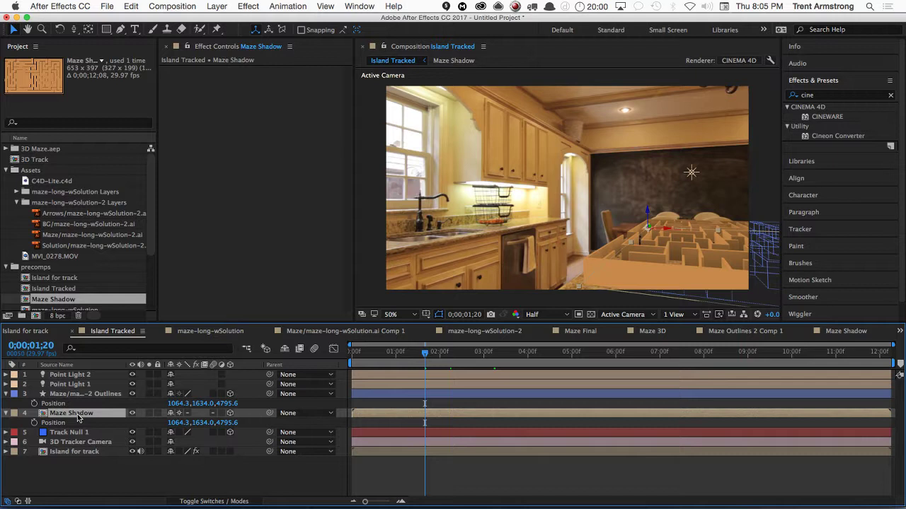
{"action": "left_click", "coordinate": [148, 414]}
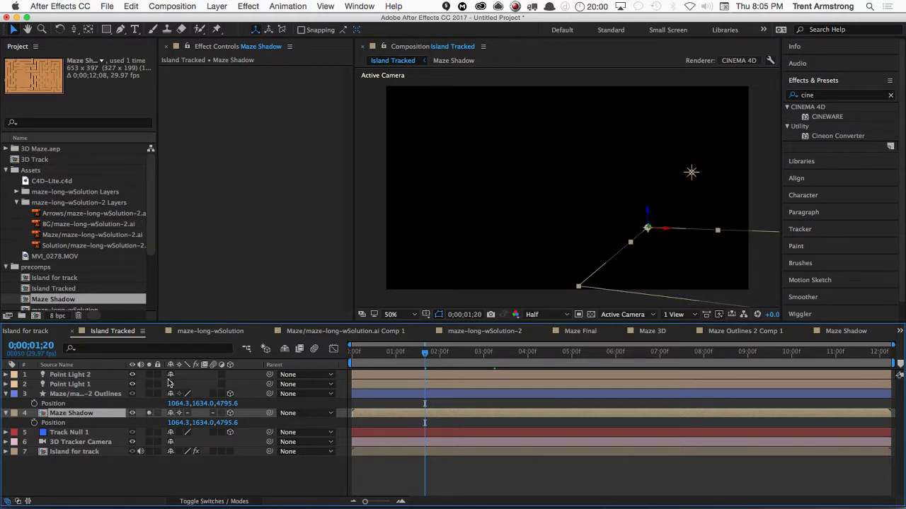
{"action": "key", "text": "super+shift+o"}
{"action": "type", "text": "1"}
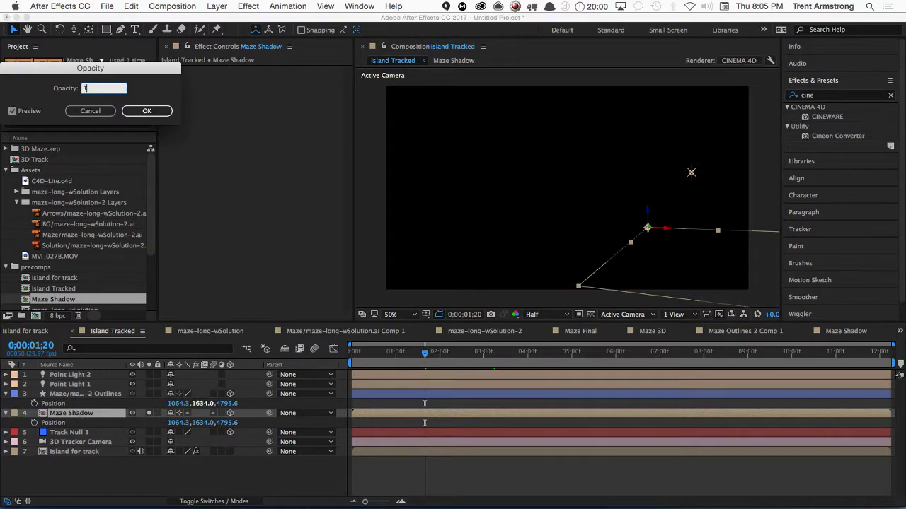
{"action": "type", "text": "00"}
{"action": "key", "text": "Return"}
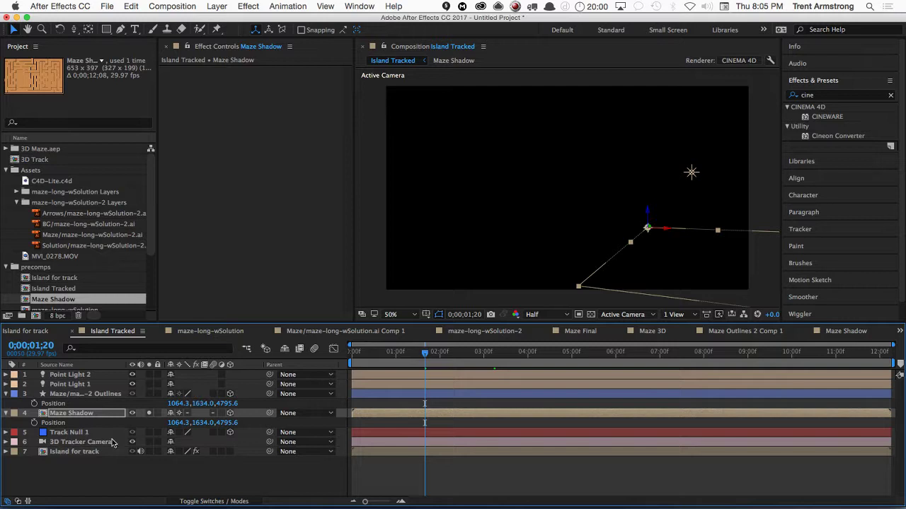
- Turn off Collapse Transformations on Maze Shadow, unsolo it, and set Accepts Lights to Off
{"action": "left_click", "coordinate": [179, 413]}
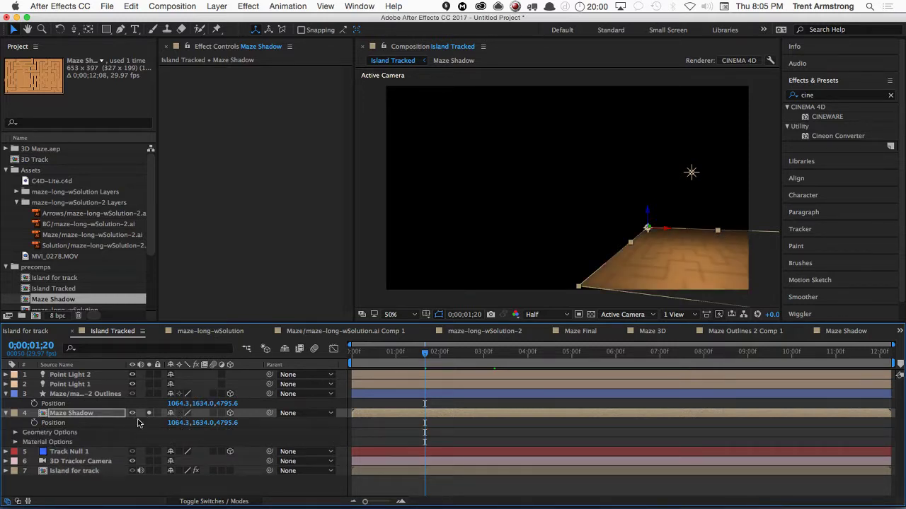
{"action": "left_click", "coordinate": [148, 415]}
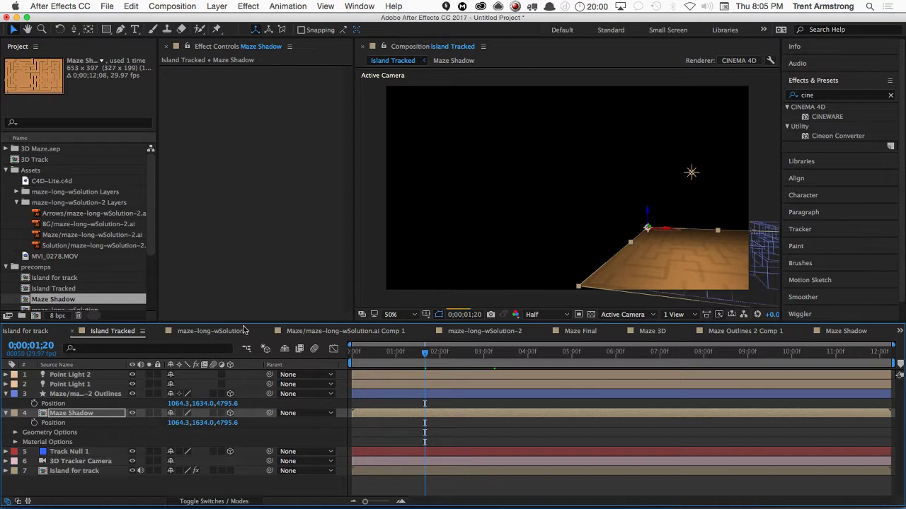
{"action": "left_click", "coordinate": [392, 369]}
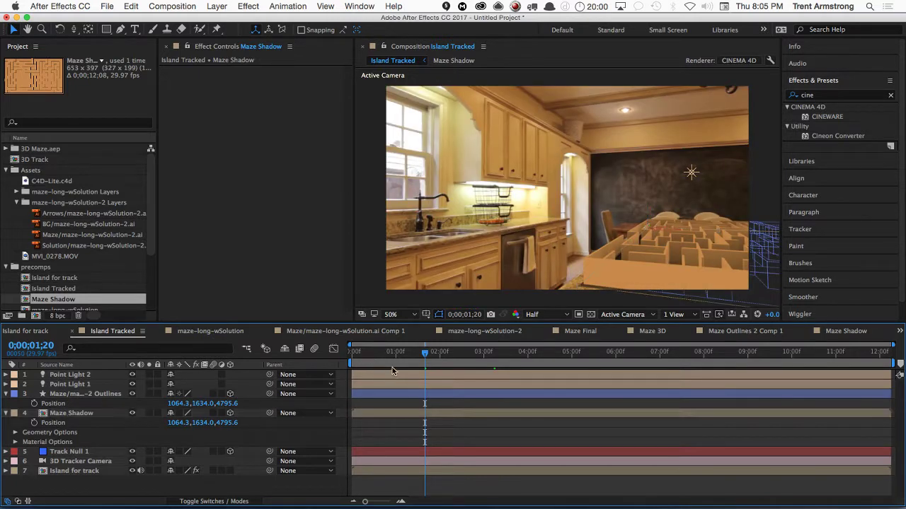
{"action": "left_click", "coordinate": [77, 414]}
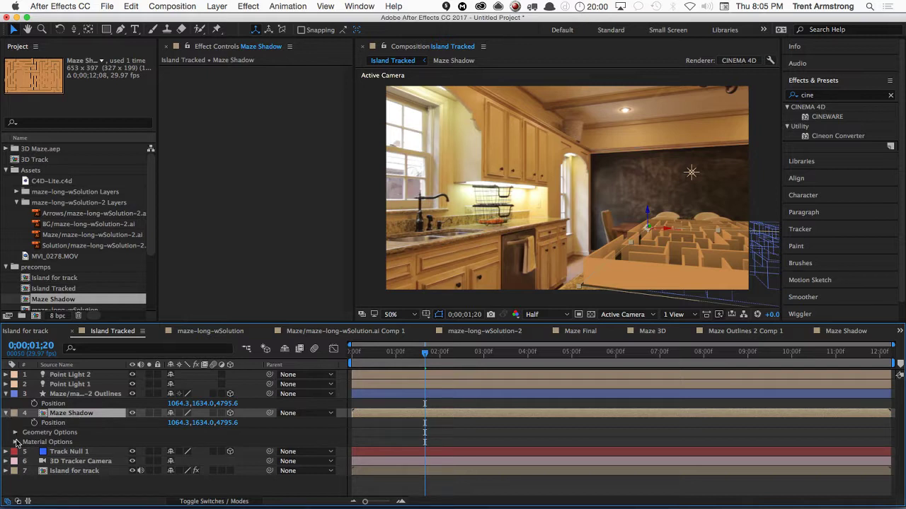
{"action": "left_click", "coordinate": [15, 441]}
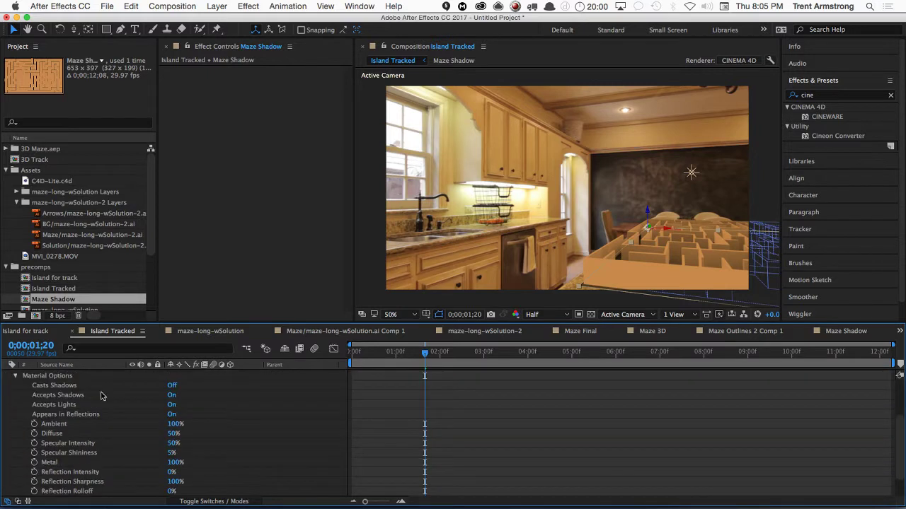
{"action": "left_click", "coordinate": [171, 405]}
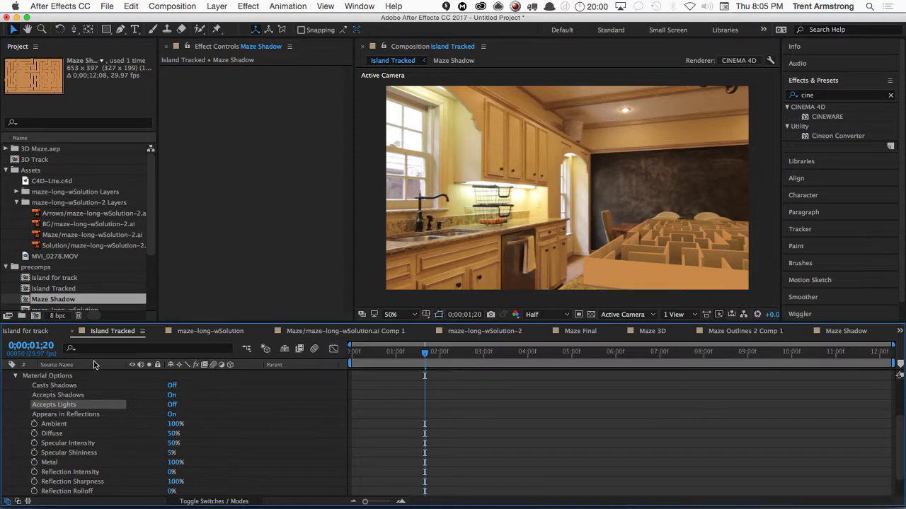
{"action": "left_click", "coordinate": [15, 375]}
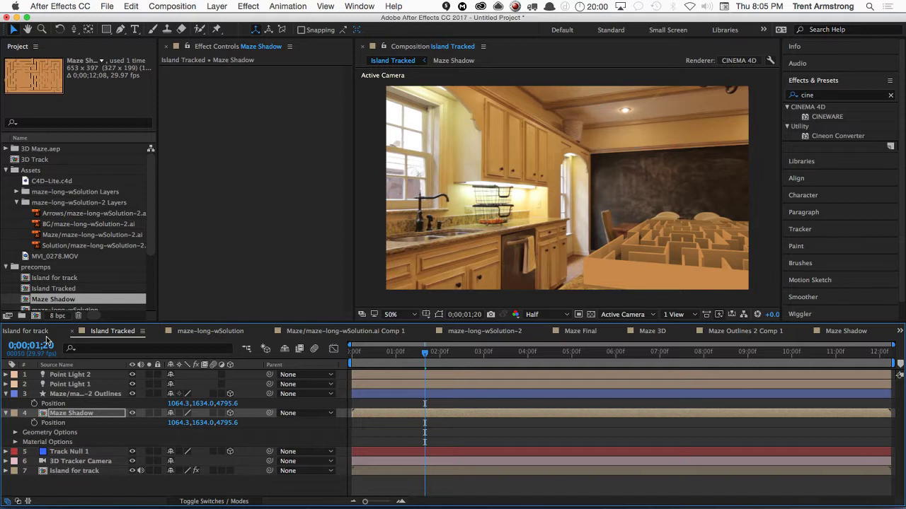
- Preview the lit maze over the kitchen footage, collapse layer properties, and return to 0;00;01;28
{"action": "key", "text": "super+shift+a"}
{"action": "key", "text": "space"}
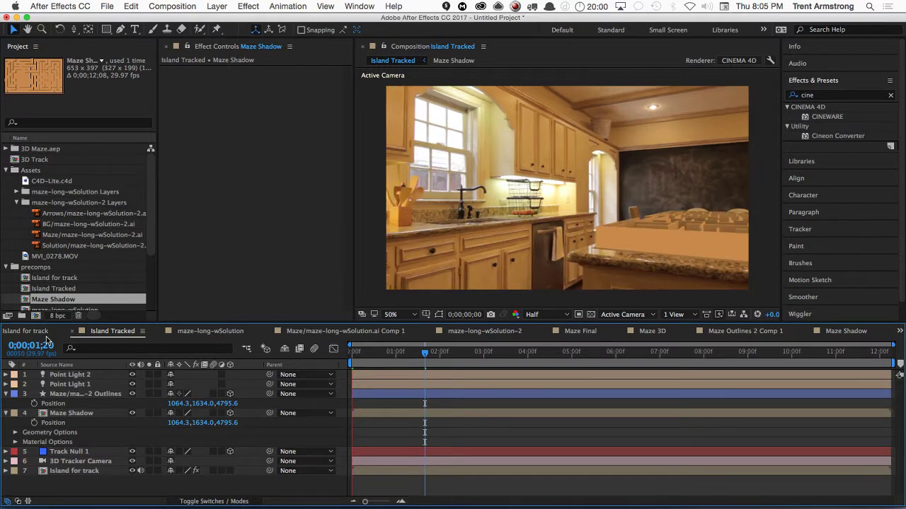
{"action": "key", "text": "space"}
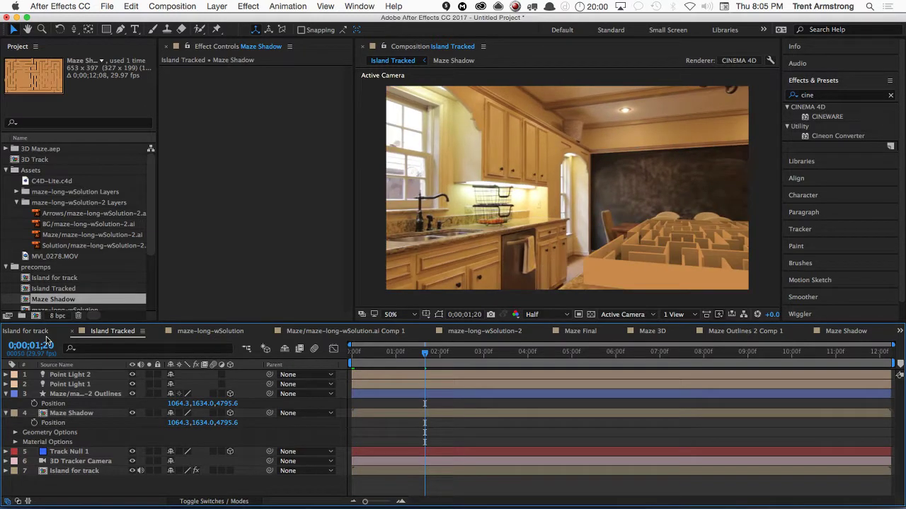
{"action": "key", "text": "space"}
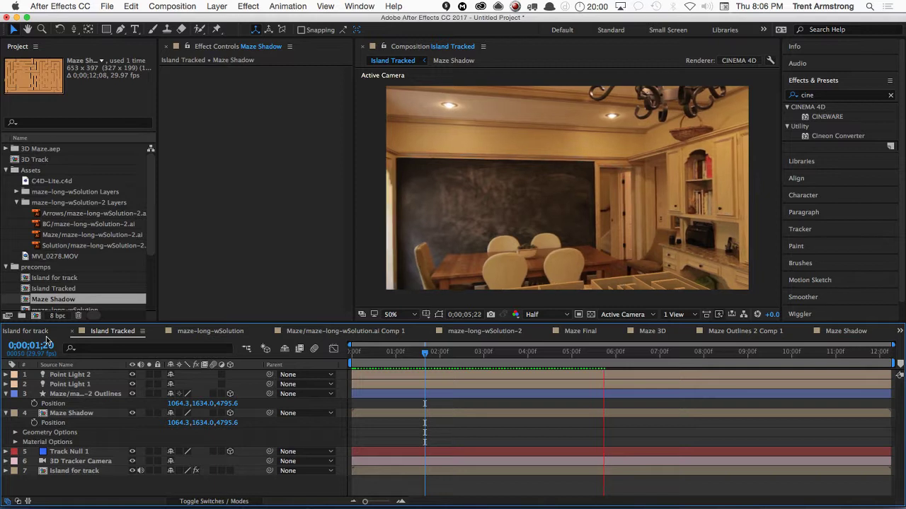
{"action": "key", "text": "space"}
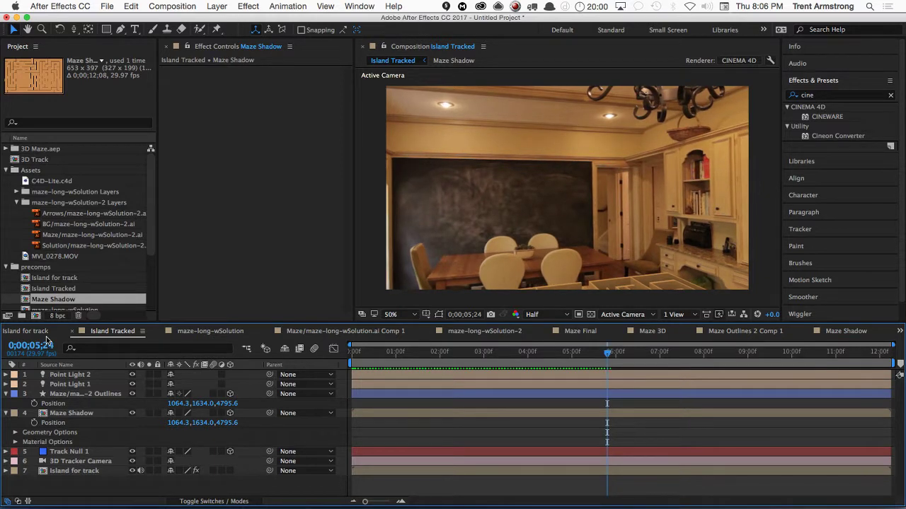
{"action": "key", "text": "space"}
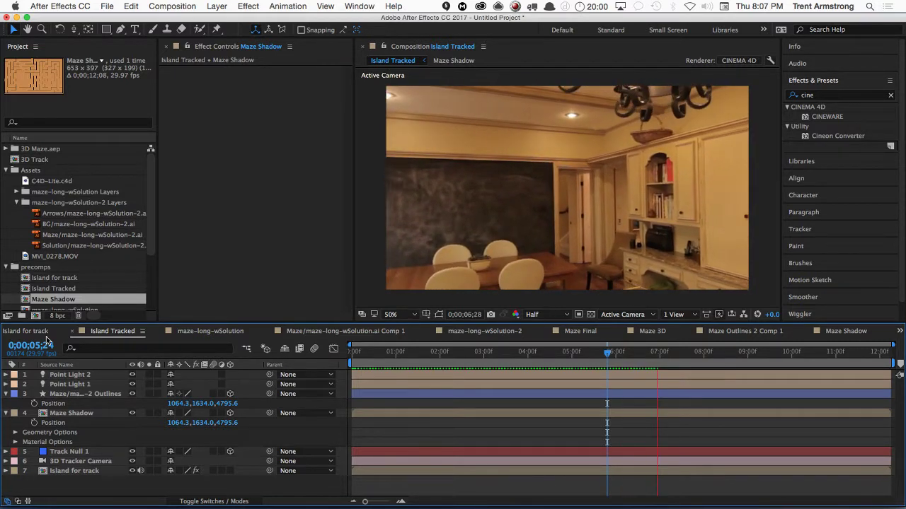
{"action": "key", "text": "space"}
{"action": "key", "text": "space"}
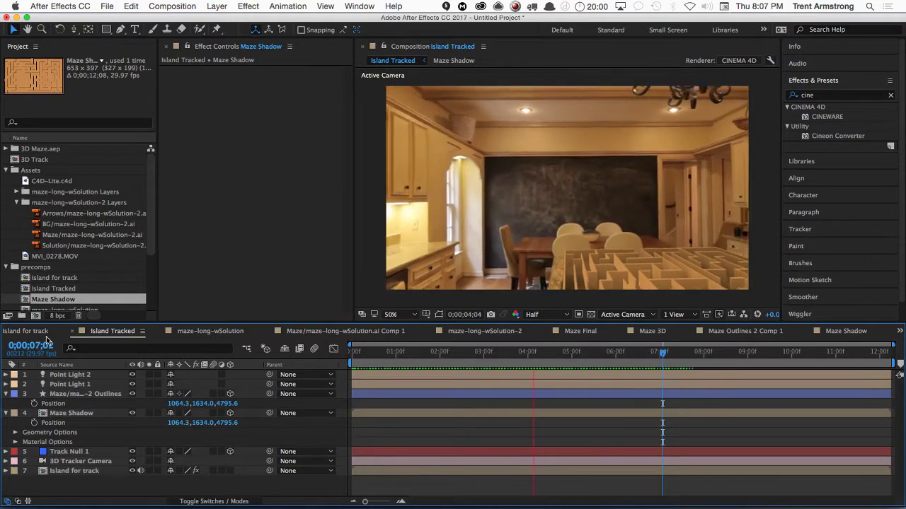
{"action": "key", "text": "space"}
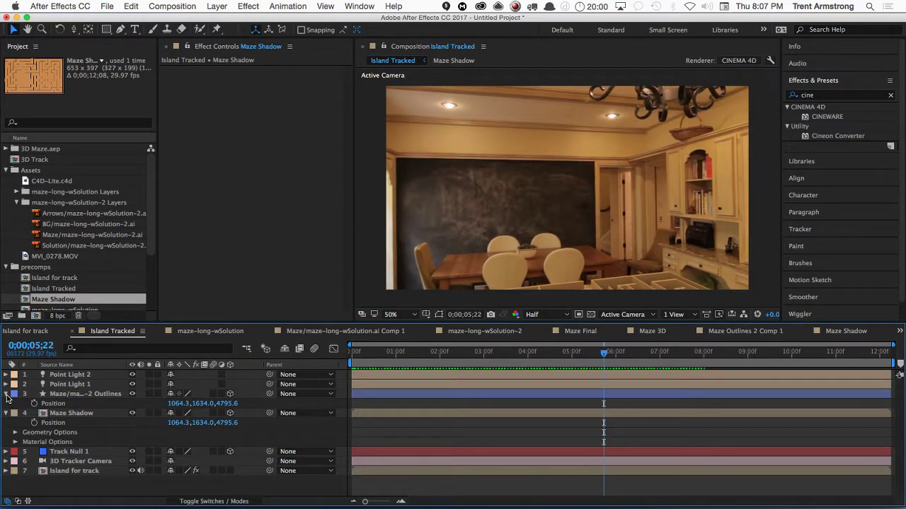
{"action": "left_click", "coordinate": [7, 394]}
{"action": "left_click", "coordinate": [6, 403]}
{"action": "left_click_drag", "start_coordinate": [473, 352], "coordinate": [415, 356]}
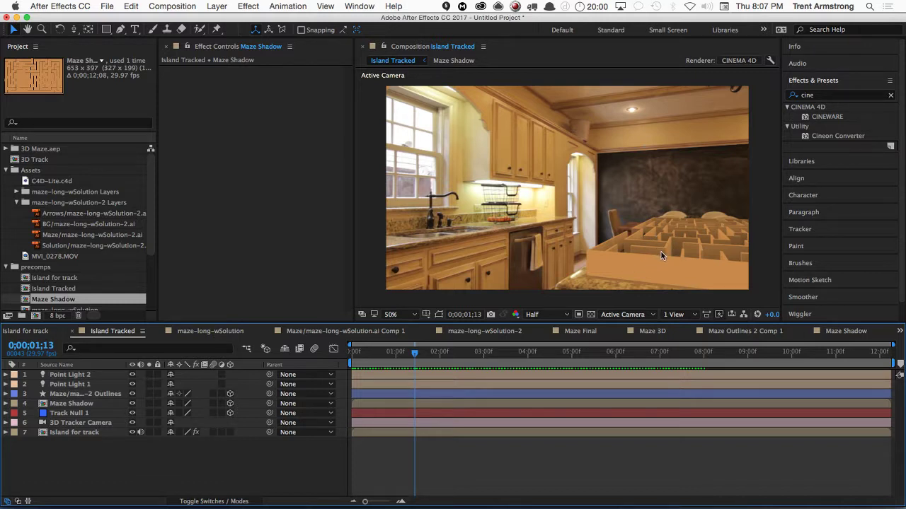
- Pre-compose all the comp's layers into a new pre-comp prefixed 'Maze Move'
{"action": "left_click", "coordinate": [83, 376]}
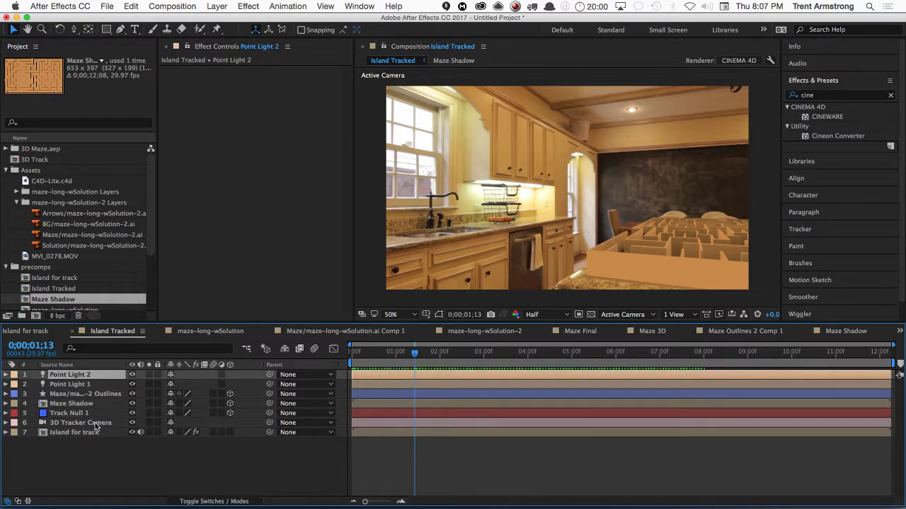
{"action": "key", "text": "super+a"}
{"action": "key", "text": "super+shift+c"}
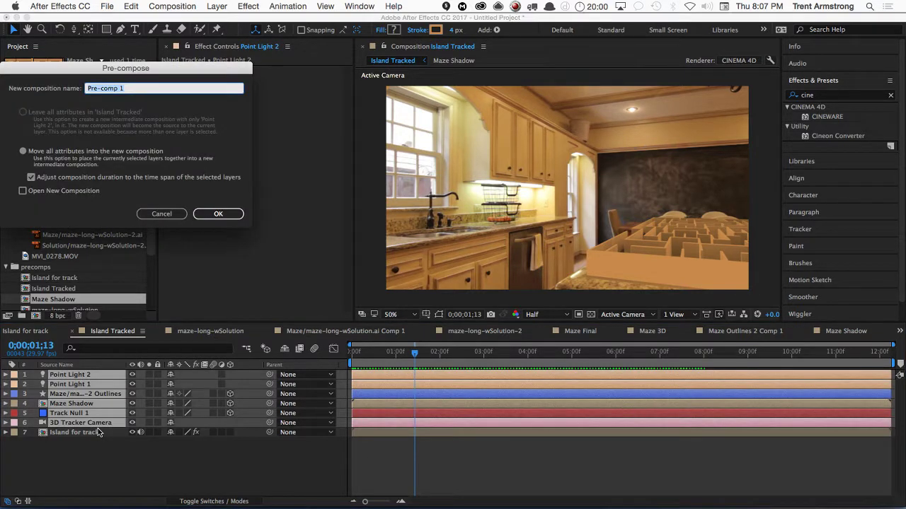
{"action": "key", "text": "Left"}
{"action": "type", "text": "Maze Move"}
{"action": "key", "text": "Return"}
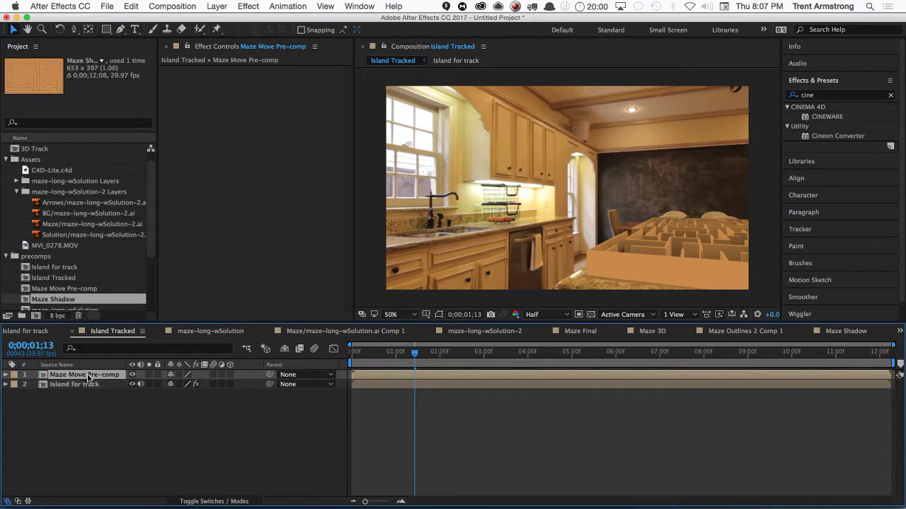
- Apply a Mosaic effect to Maze Move Pre-comp with 640 by 360 blocks
{"action": "left_click", "coordinate": [276, 11]}
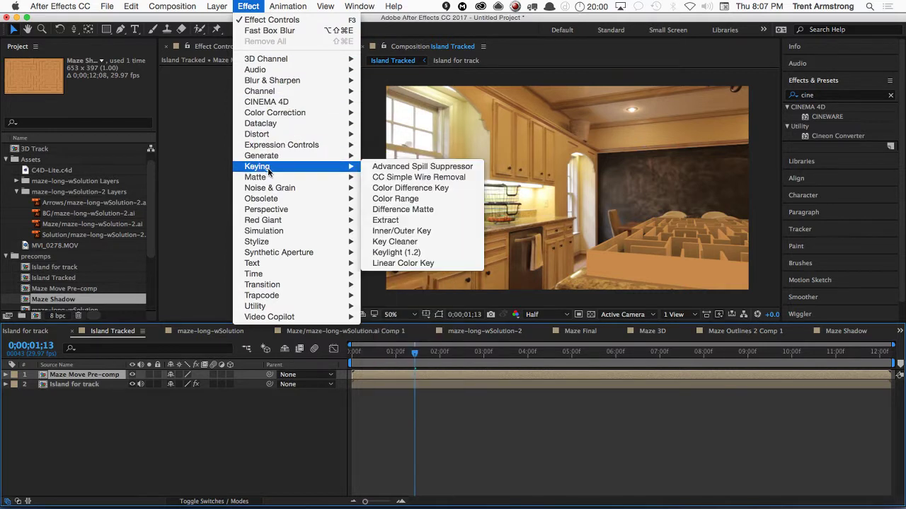
{"action": "mouse_move", "coordinate": [258, 180]}
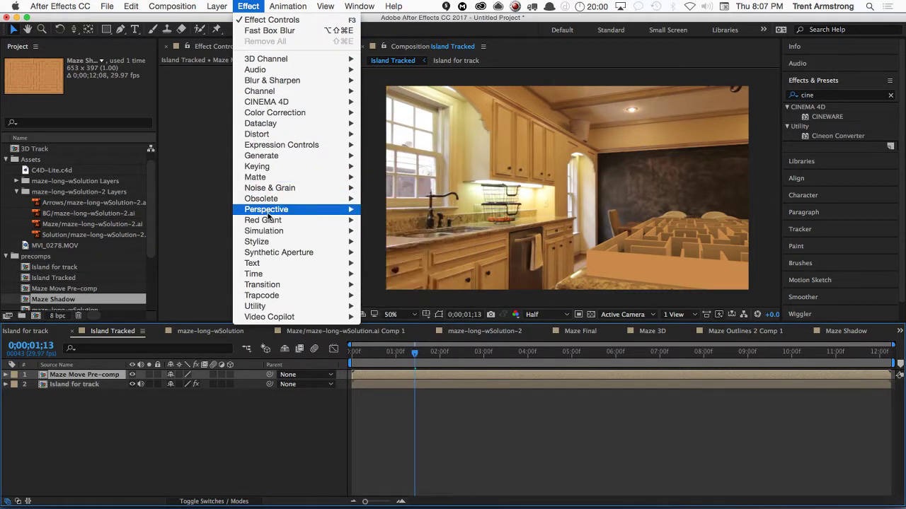
{"action": "mouse_move", "coordinate": [305, 243]}
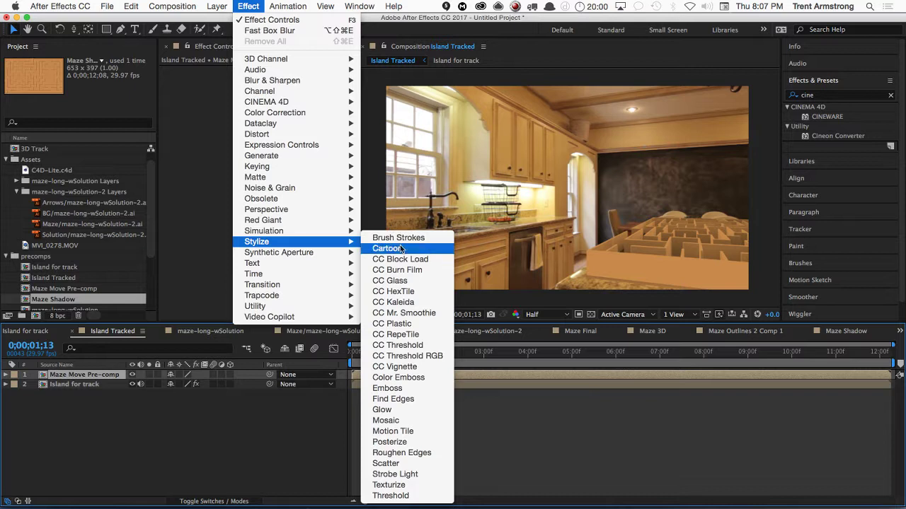
{"action": "left_click", "coordinate": [409, 421]}
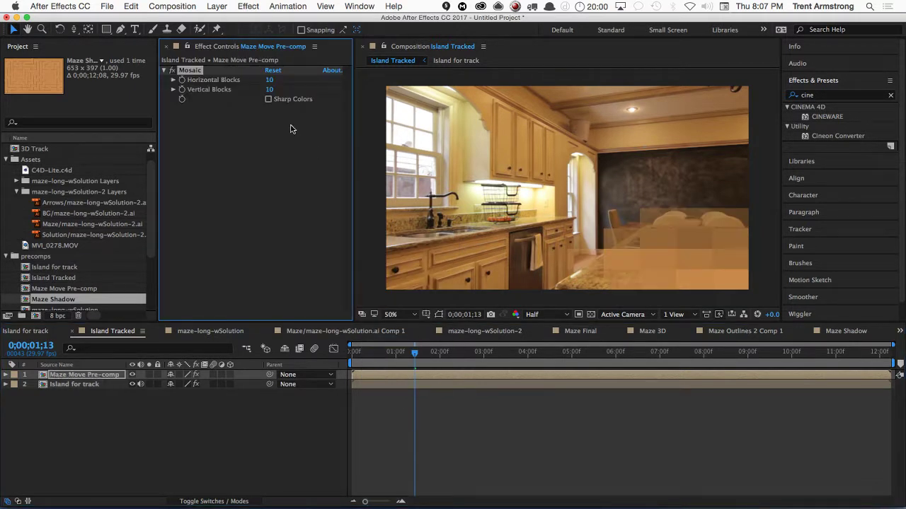
{"action": "left_click", "coordinate": [269, 80]}
{"action": "type", "text": "640"}
{"action": "key", "text": "Tab"}
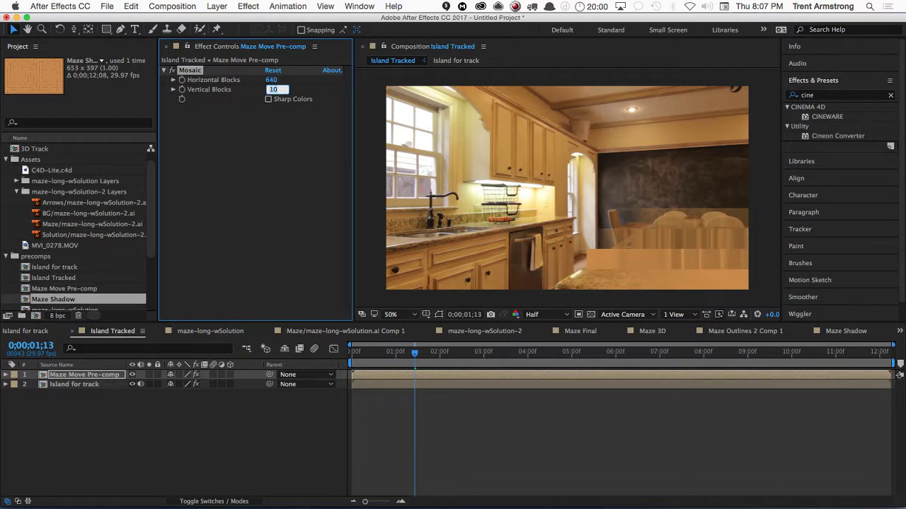
{"action": "type", "text": "360"}
{"action": "key", "text": "Return"}
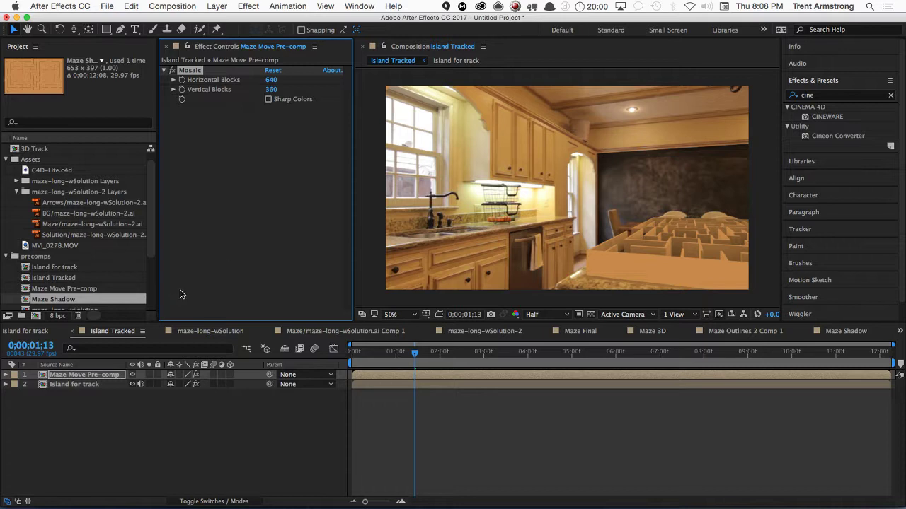
- Turn on Sharp Colors and change the Mosaic to 320 horizontal by 160 vertical blocks
{"action": "left_click", "coordinate": [288, 101]}
{"action": "left_click", "coordinate": [269, 99]}
{"action": "left_click", "coordinate": [275, 79]}
{"action": "left_click", "coordinate": [268, 99]}
{"action": "left_click", "coordinate": [271, 80]}
{"action": "type", "text": "320"}
{"action": "key", "text": "Tab"}
{"action": "type", "text": "2"}
{"action": "key", "text": "Return"}
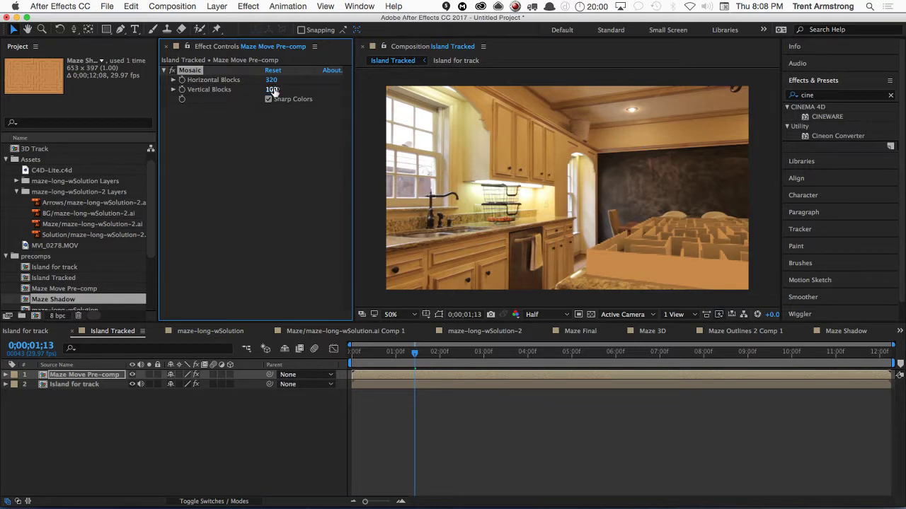
{"action": "left_click_drag", "start_coordinate": [270, 82], "coordinate": [268, 81]}
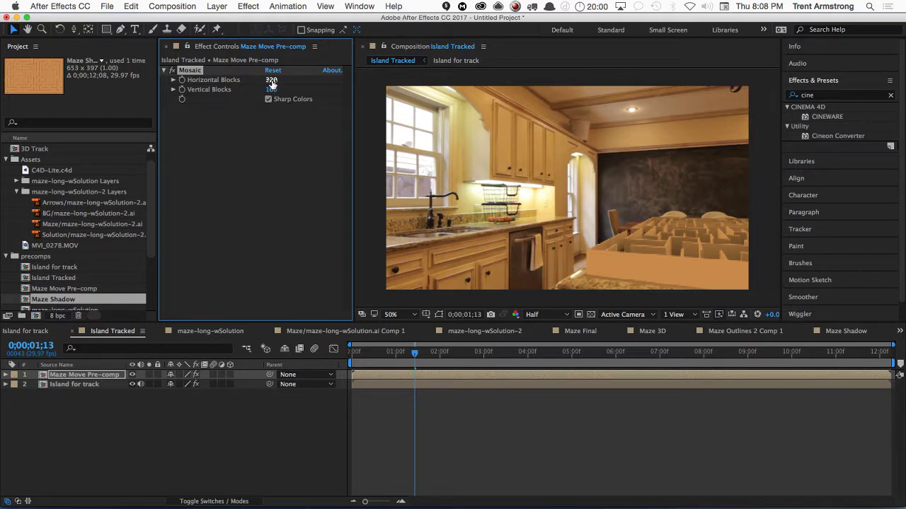
{"action": "left_click", "coordinate": [173, 90]}
{"action": "left_click", "coordinate": [172, 90]}
- Drive Vertical Blocks with an expression equal to Horizontal Blocks times 3/4
{"action": "left_click", "coordinate": [182, 90], "text": "alt"}
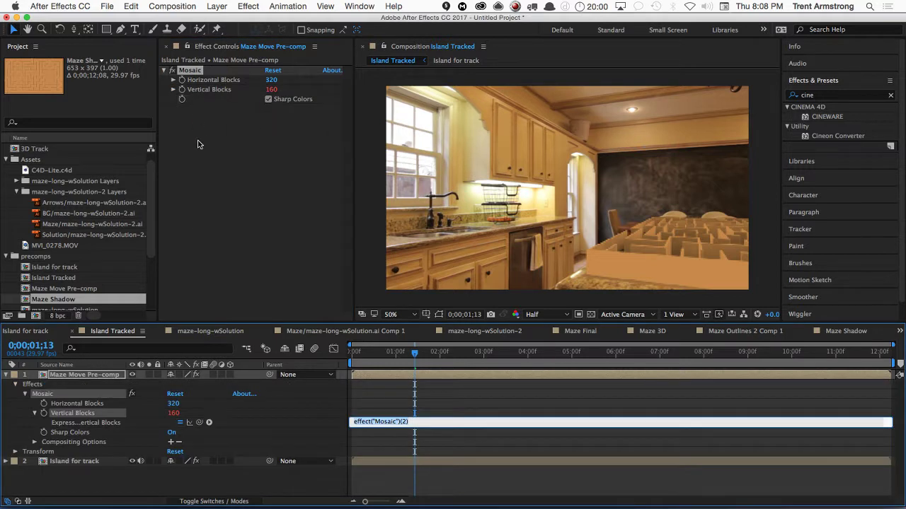
{"action": "left_click_drag", "start_coordinate": [199, 423], "coordinate": [75, 404]}
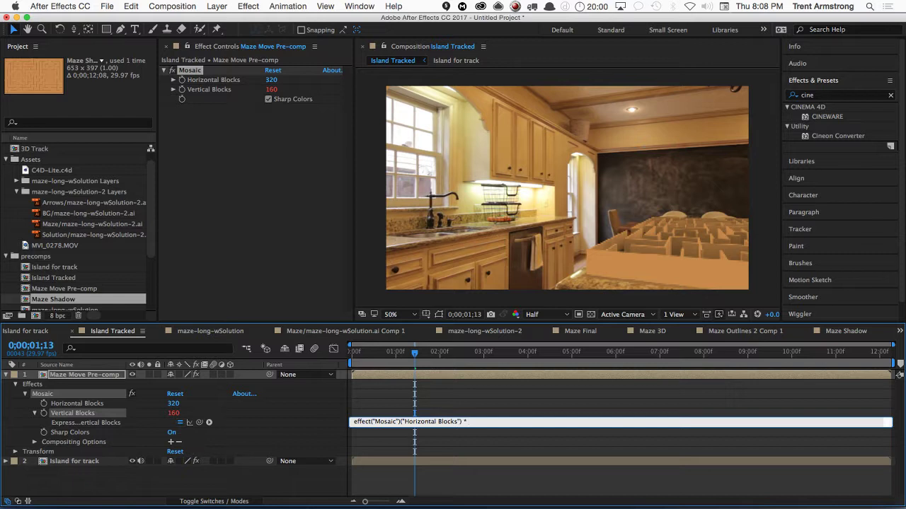
{"action": "type", "text": "(4/3"}
{"action": "key", "text": "KP_Enter"}
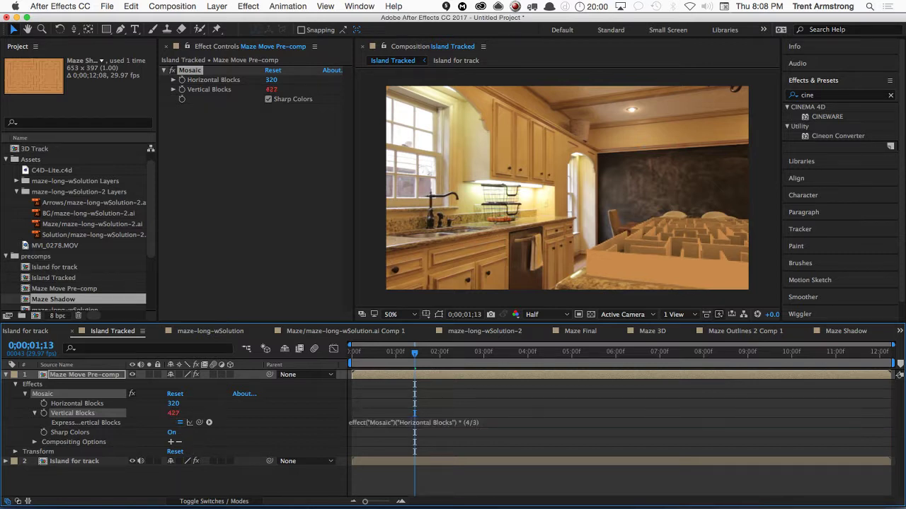
{"action": "left_click", "coordinate": [271, 81]}
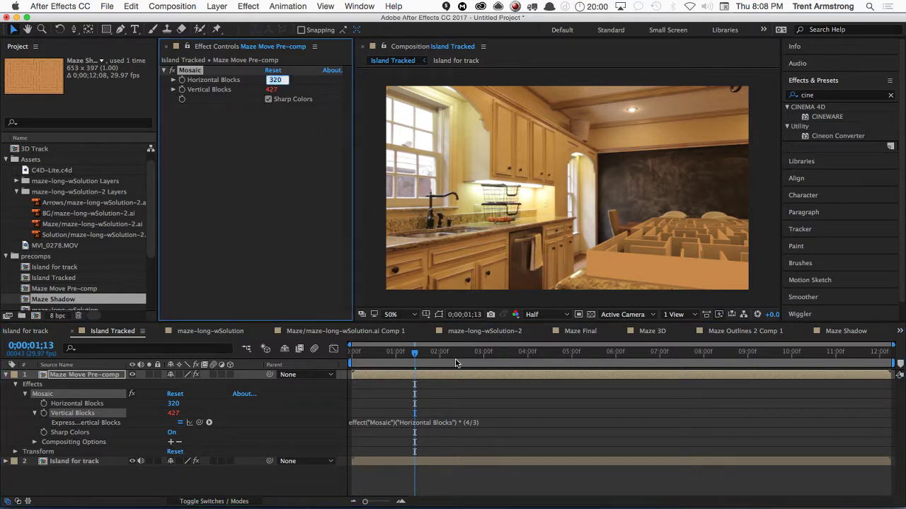
{"action": "left_click", "coordinate": [473, 422]}
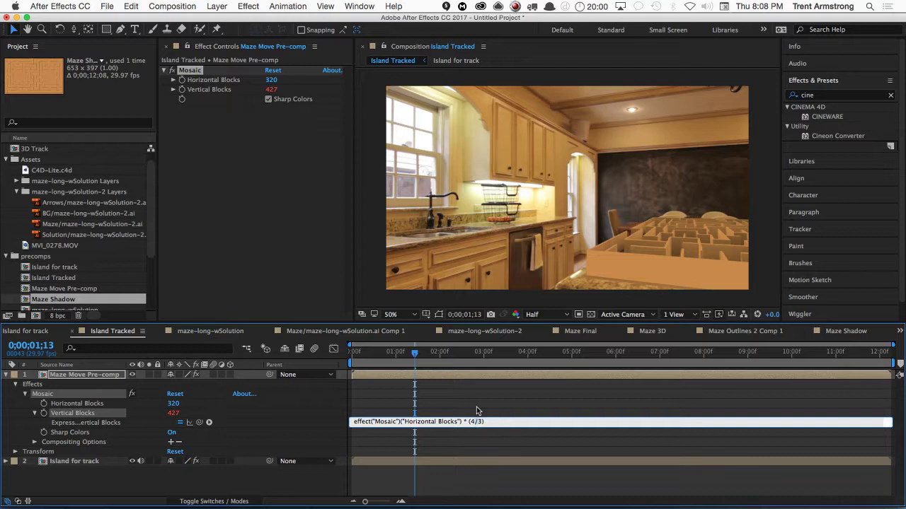
{"action": "key", "text": "Left"}
{"action": "key", "text": "Left"}
{"action": "key", "text": "BackSpace"}
{"action": "key", "text": "BackSpace"}
{"action": "type", "text": "/4"}
{"action": "key", "text": "KP_Enter"}
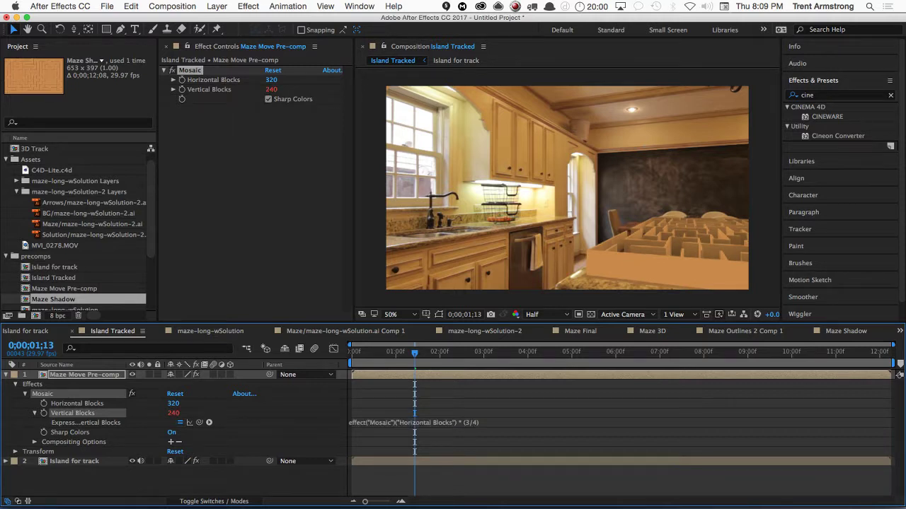
- Try 640 and 420 horizontal blocks, turn off Sharp Colors, and settle on 500
{"action": "left_click", "coordinate": [273, 80]}
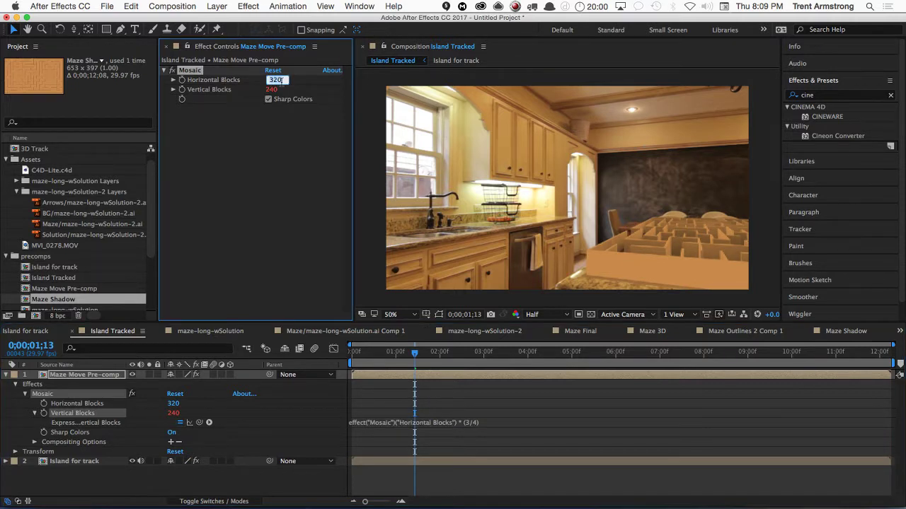
{"action": "type", "text": "640"}
{"action": "key", "text": "Return"}
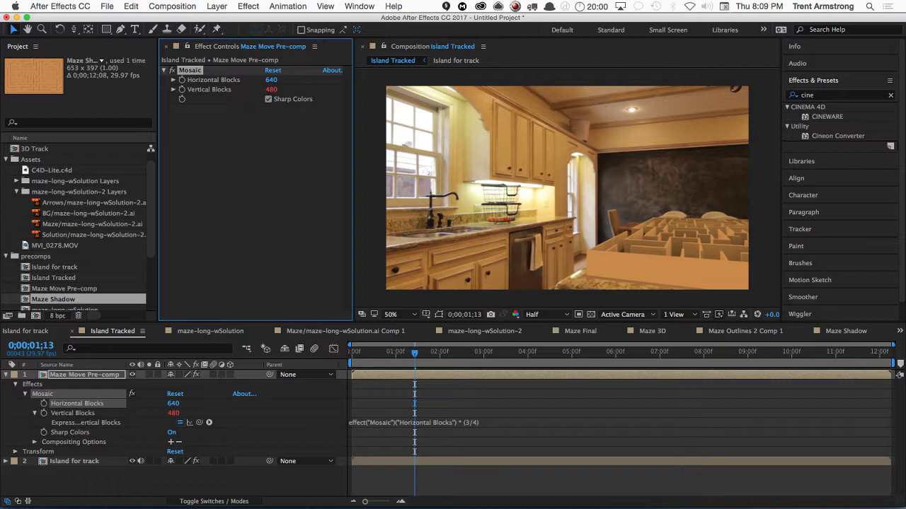
{"action": "left_click", "coordinate": [273, 79]}
{"action": "type", "text": "420"}
{"action": "key", "text": "Return"}
{"action": "left_click", "coordinate": [276, 99]}
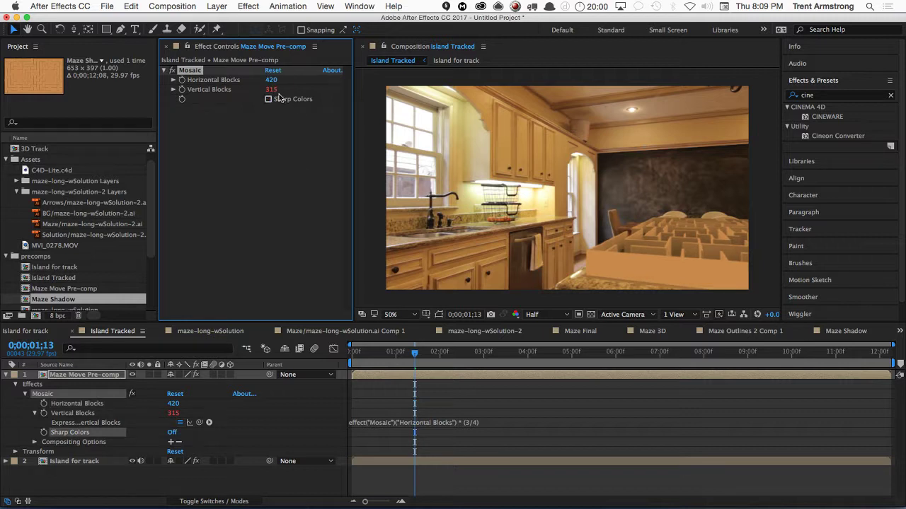
{"action": "left_click", "coordinate": [273, 80]}
{"action": "type", "text": "500"}
{"action": "key", "text": "Return"}
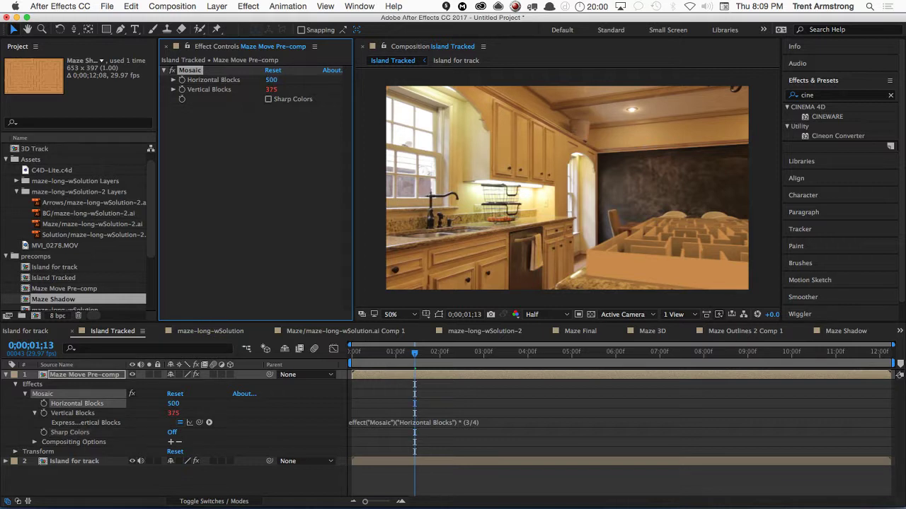
{"action": "left_click", "coordinate": [187, 478]}
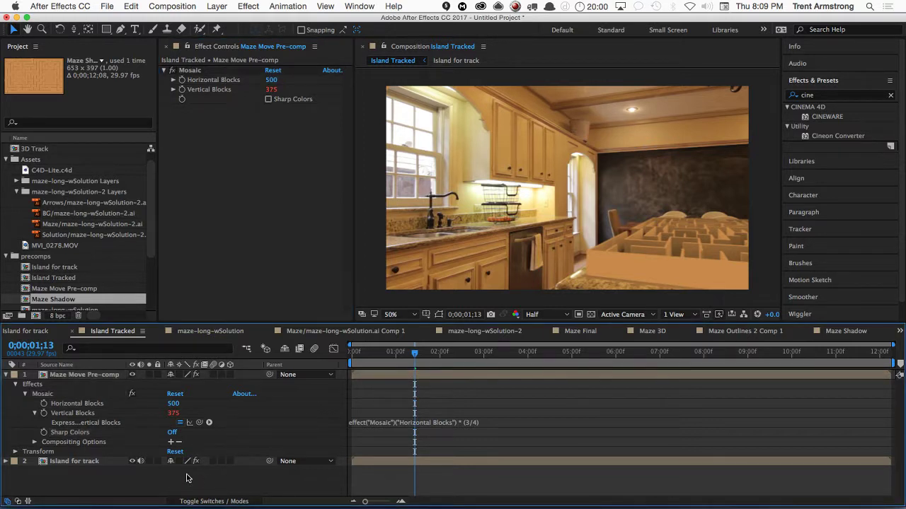
{"action": "key", "text": "space"}
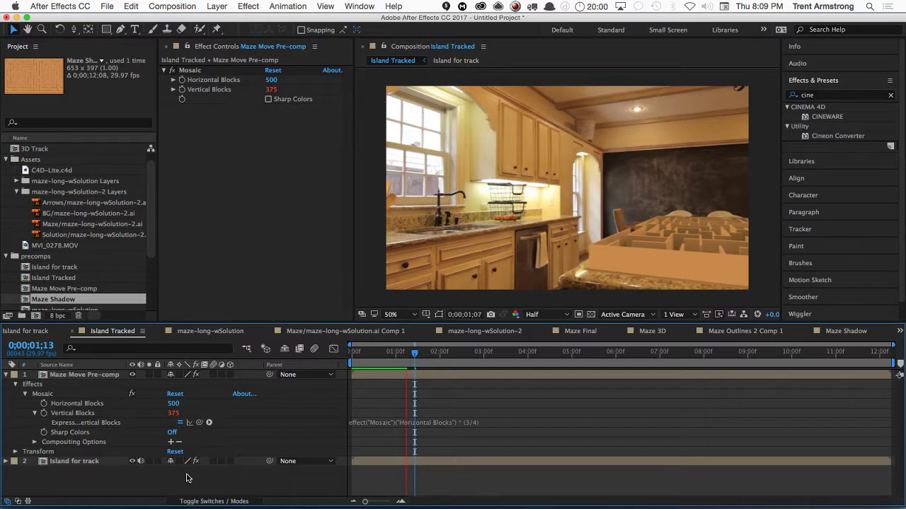
{"action": "key", "text": "space"}
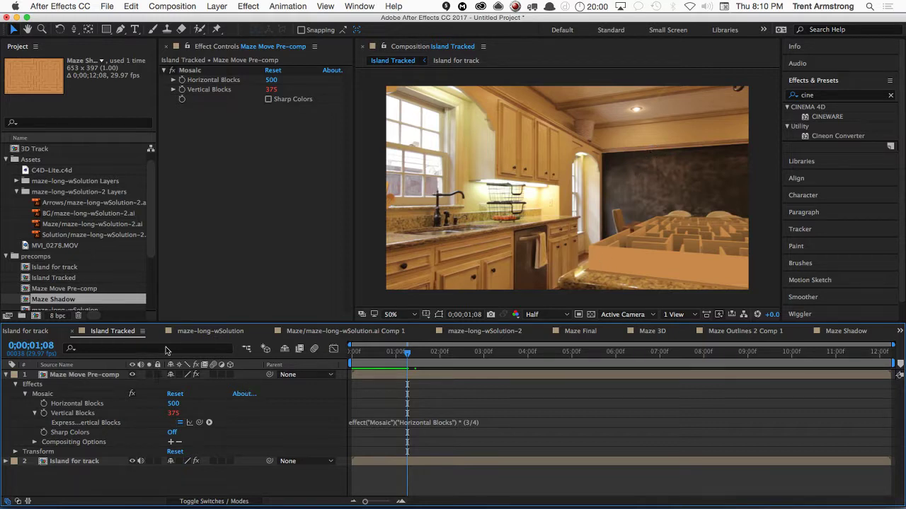
{"action": "left_click", "coordinate": [5, 375]}
{"action": "left_click", "coordinate": [68, 375]}
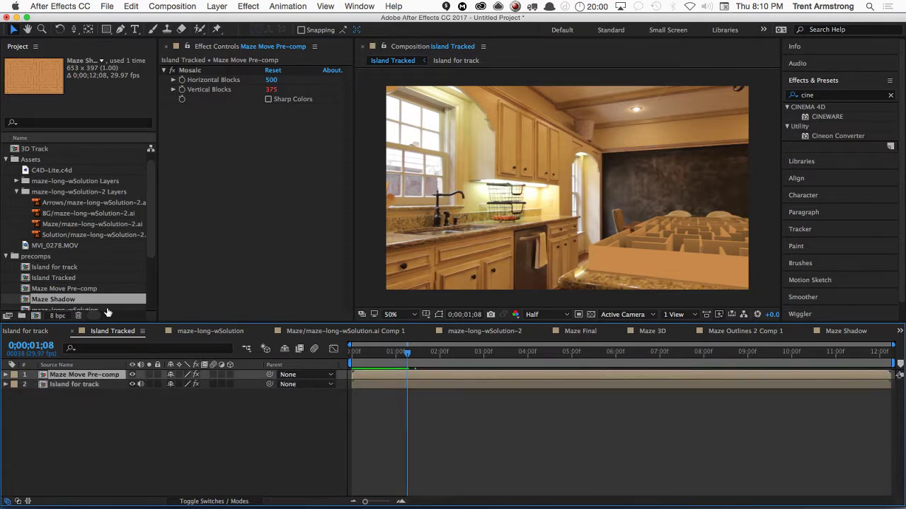
- Apply a Noise effect to Maze Move Pre-comp with an initial amount of 8%
{"action": "left_click", "coordinate": [252, 6]}
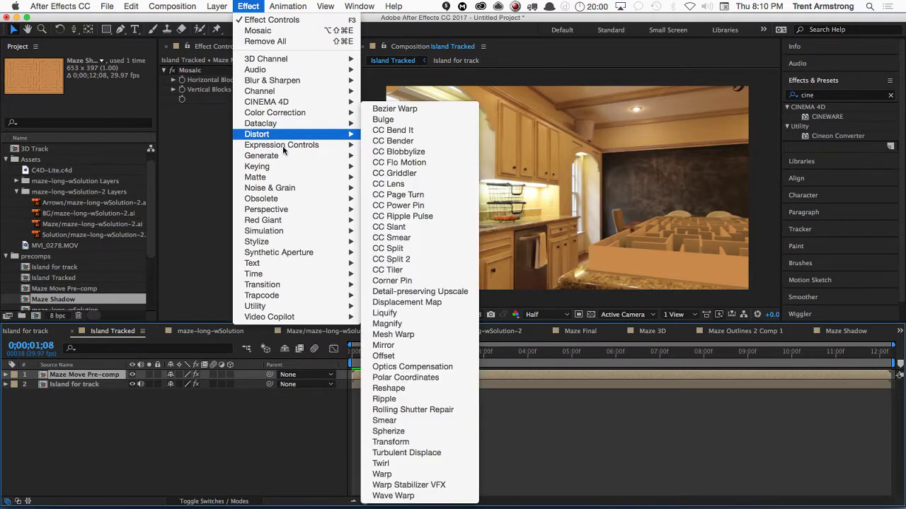
{"action": "mouse_move", "coordinate": [317, 188]}
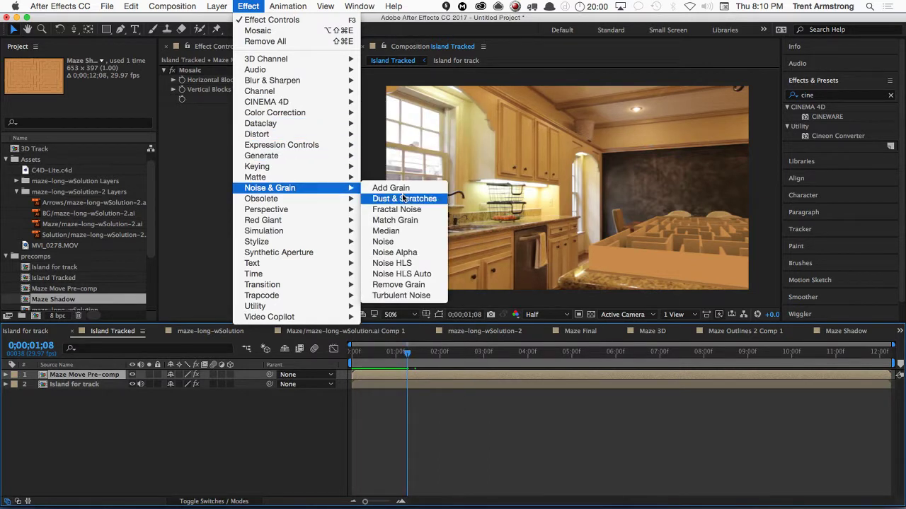
{"action": "left_click", "coordinate": [414, 243]}
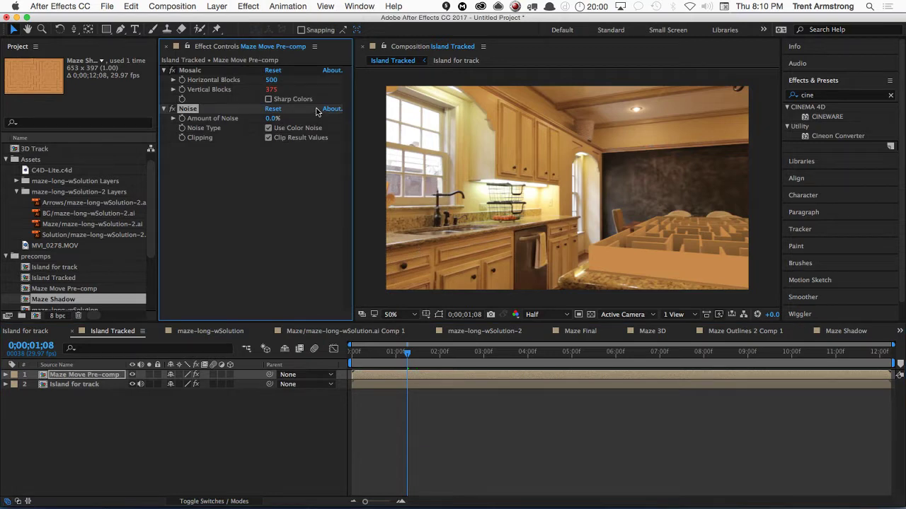
{"action": "left_click", "coordinate": [272, 119]}
{"action": "type", "text": "8"}
{"action": "key", "text": "Return"}
- Lower the noise amount through 4% to 2% and preview the finished comp
{"action": "left_click", "coordinate": [273, 119]}
{"action": "type", "text": "1"}
{"action": "key", "text": "BackSpace"}
{"action": "type", "text": "4"}
{"action": "key", "text": "Return"}
{"action": "left_click", "coordinate": [275, 118]}
{"action": "type", "text": "2"}
{"action": "key", "text": "Return"}
{"action": "left_click", "coordinate": [153, 433]}
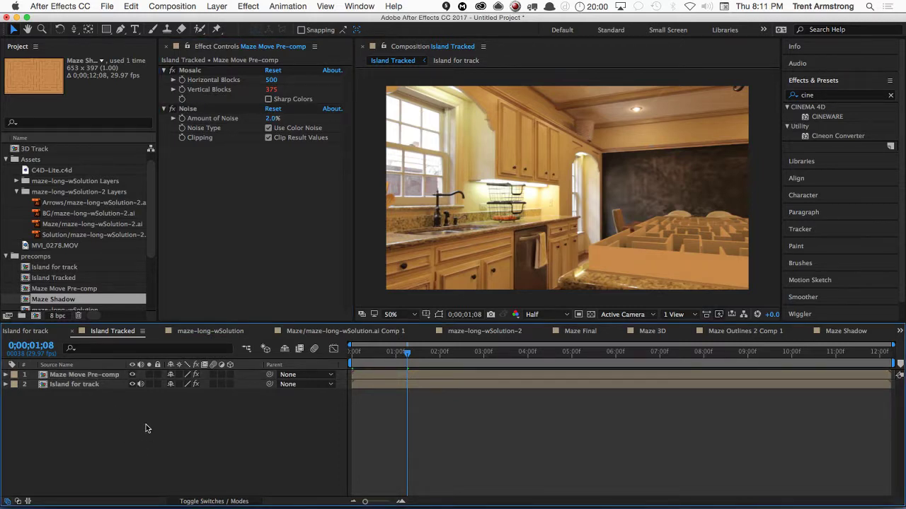
{"action": "key", "text": "space"}
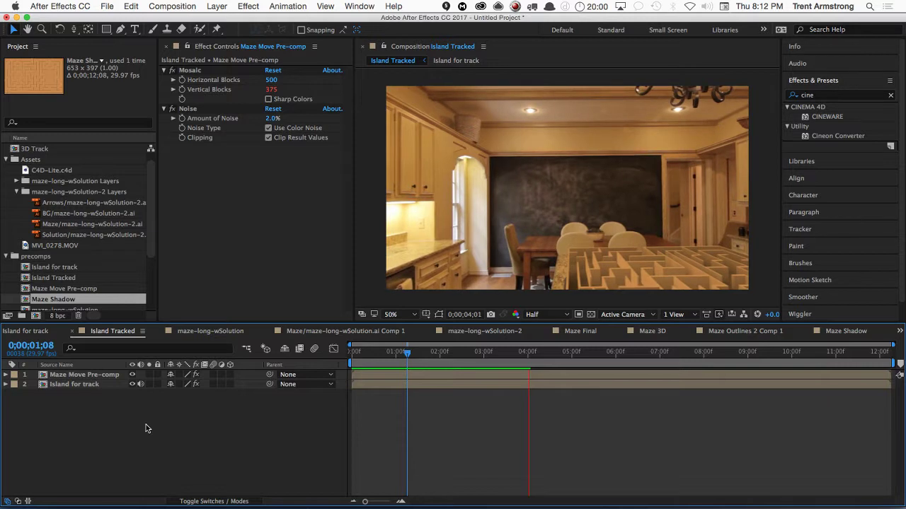
{"action": "key", "text": "space"}
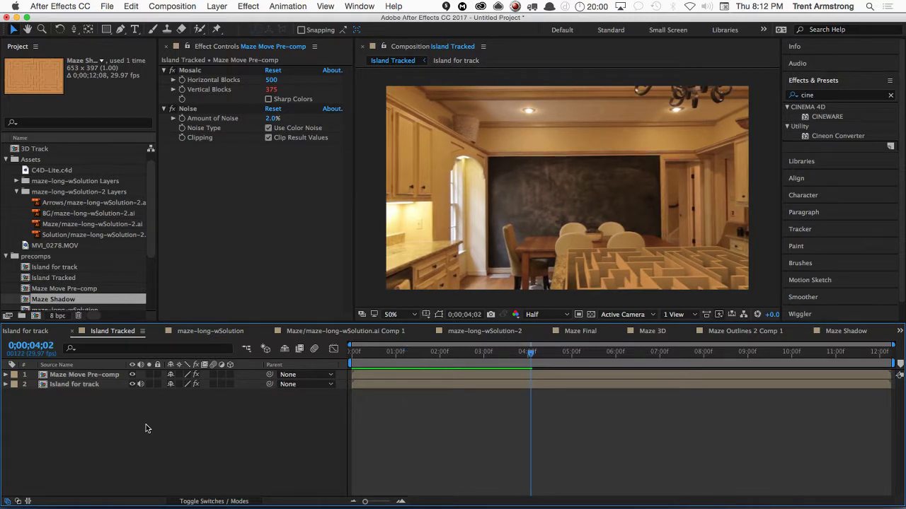
{"action": "key", "text": "space"}
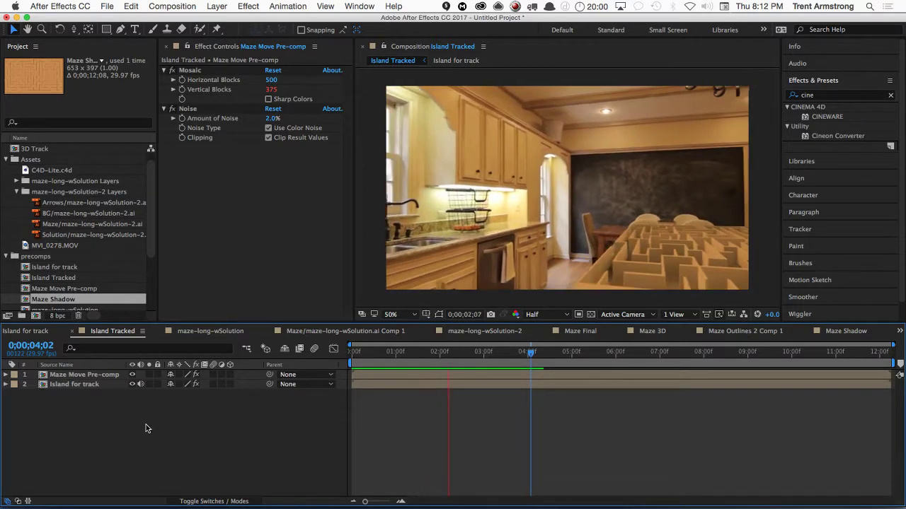
{"action": "key", "text": "space"}
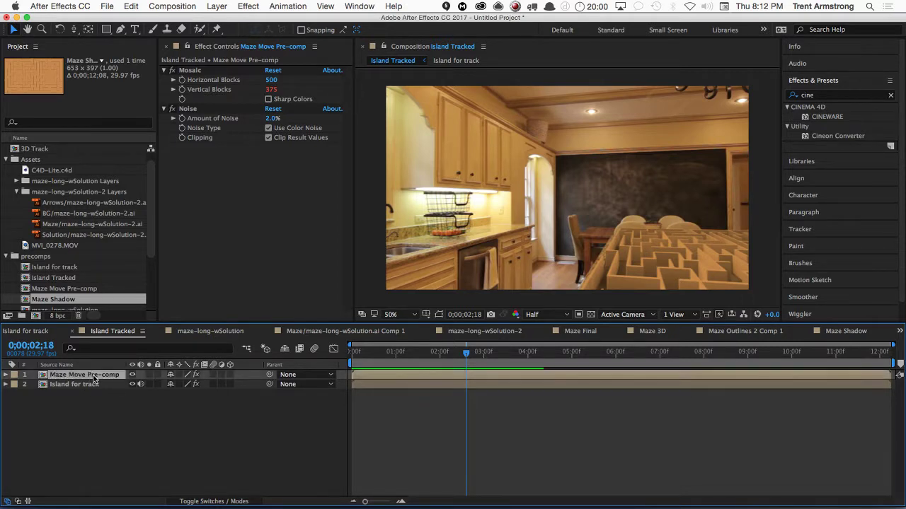
- Open Maze Move Pre-comp and select the tracker camera, Track Null 1 and both point lights
{"action": "double_click", "coordinate": [90, 377]}
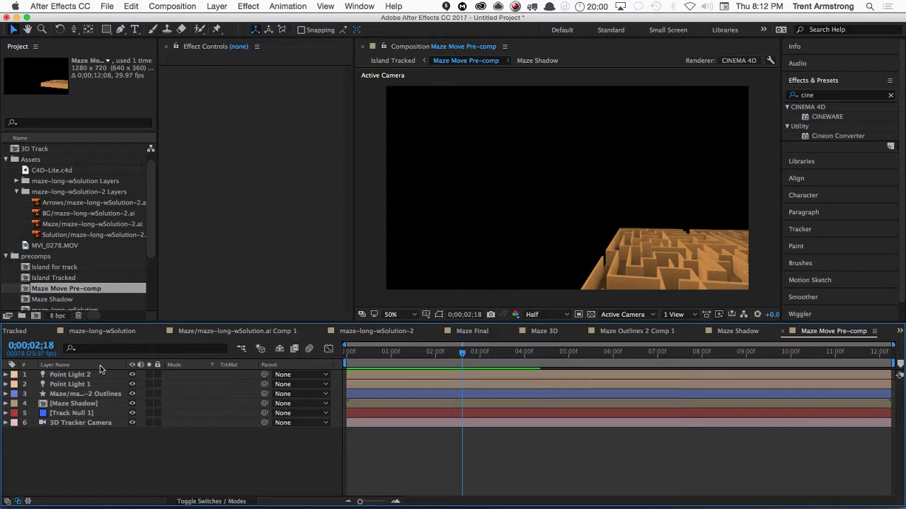
{"action": "left_click_drag", "start_coordinate": [459, 355], "coordinate": [391, 353]}
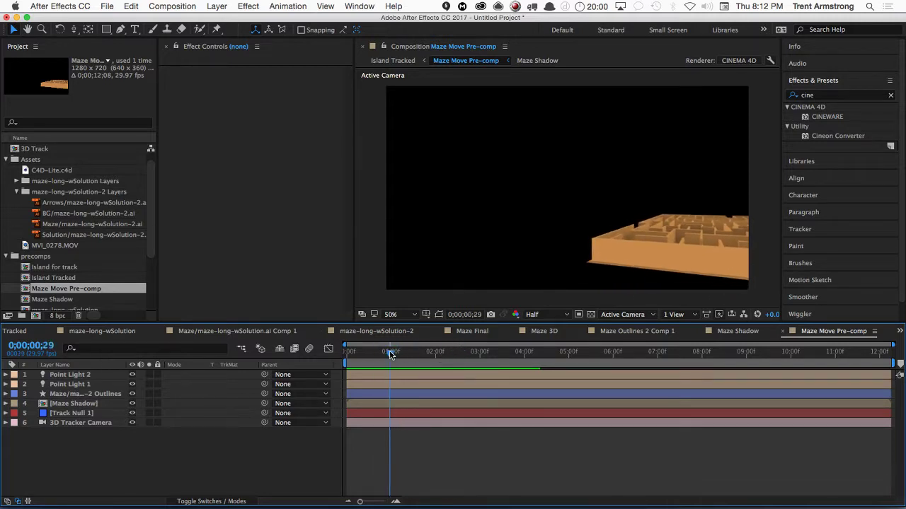
{"action": "left_click", "coordinate": [74, 423]}
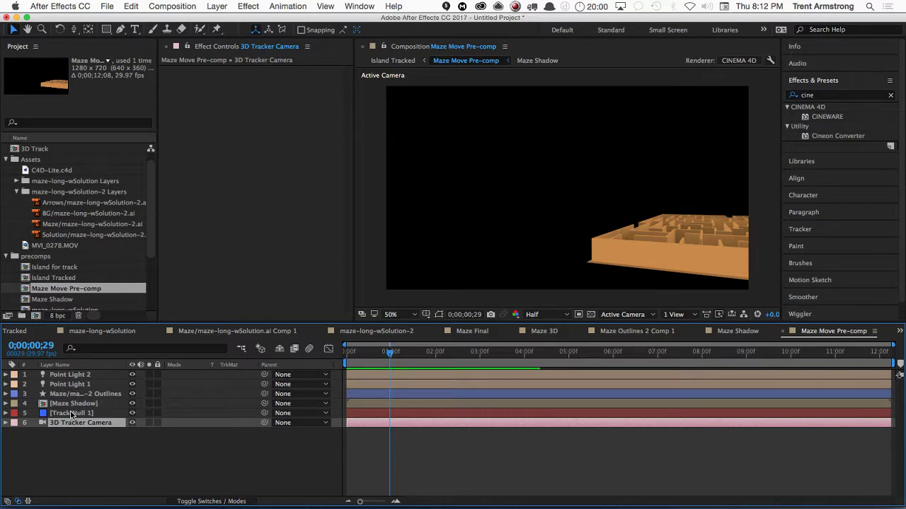
{"action": "left_click", "coordinate": [71, 413], "text": "shift"}
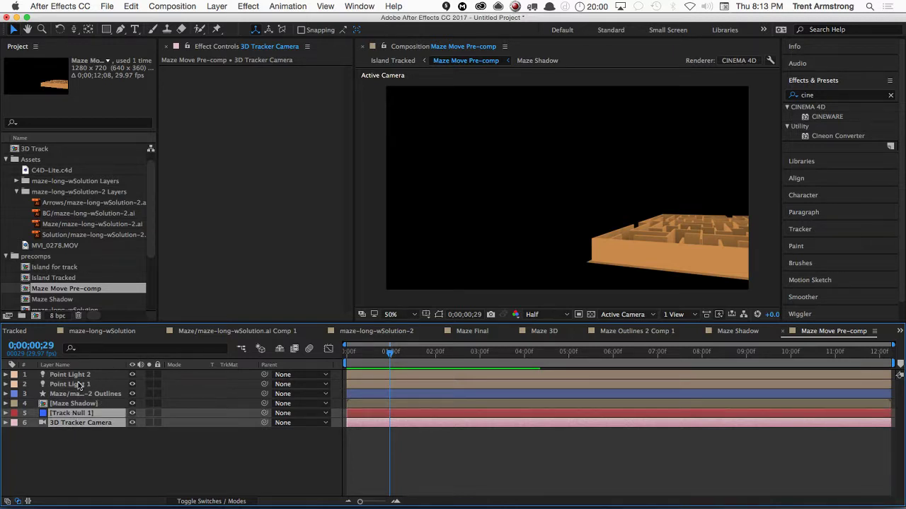
{"action": "left_click", "coordinate": [75, 378], "text": "super"}
{"action": "left_click", "coordinate": [73, 384], "text": "super"}
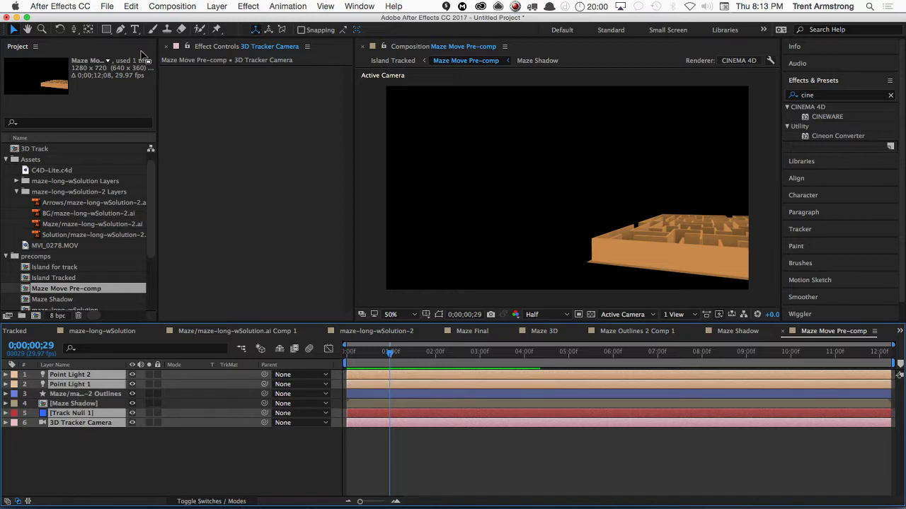
- Save the project as 3D Maze-new.aep when the Cinema 4D exporter requires saving first
{"action": "left_click", "coordinate": [73, 6]}
{"action": "mouse_move", "coordinate": [107, 6]}
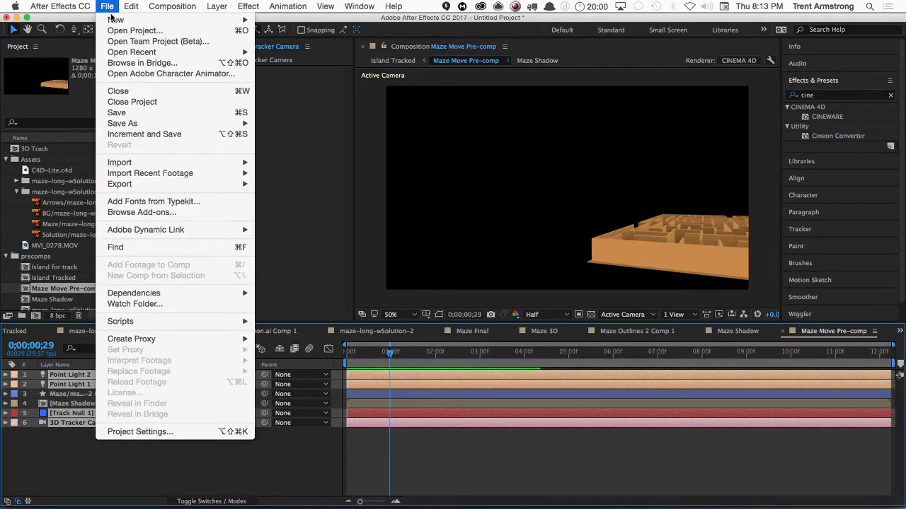
{"action": "mouse_move", "coordinate": [120, 186]}
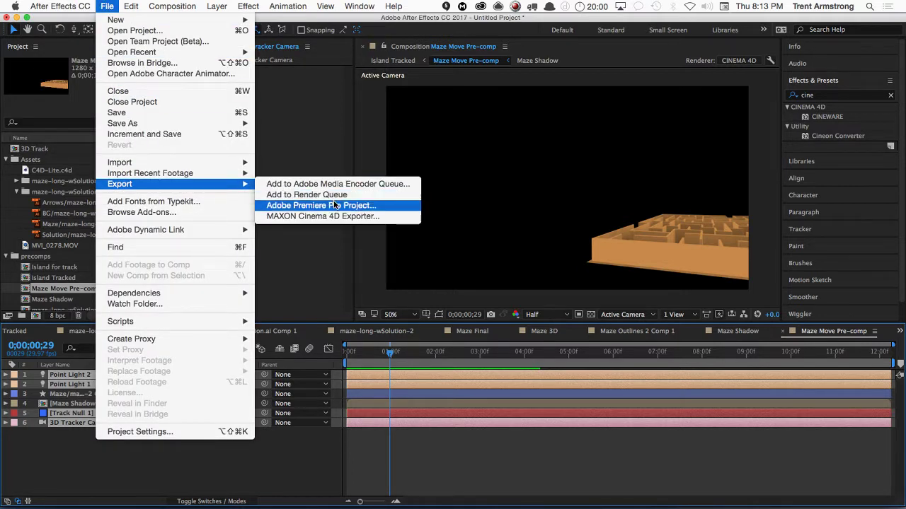
{"action": "left_click", "coordinate": [337, 218]}
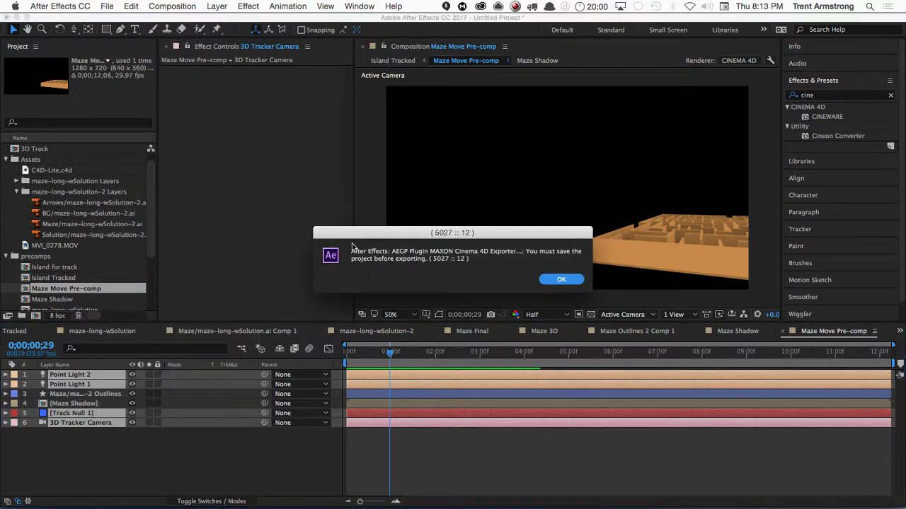
{"action": "left_click", "coordinate": [548, 280]}
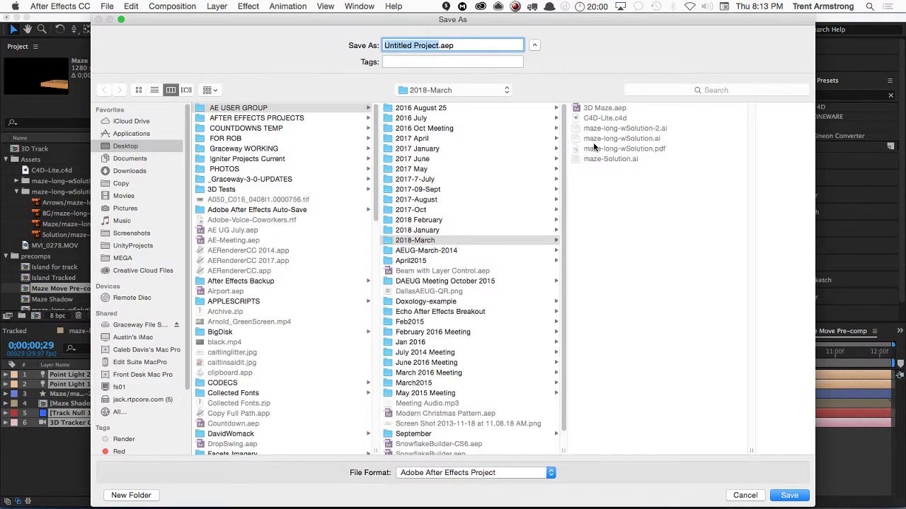
{"action": "left_click", "coordinate": [604, 107]}
{"action": "left_click", "coordinate": [414, 47]}
{"action": "type", "text": "-new"}
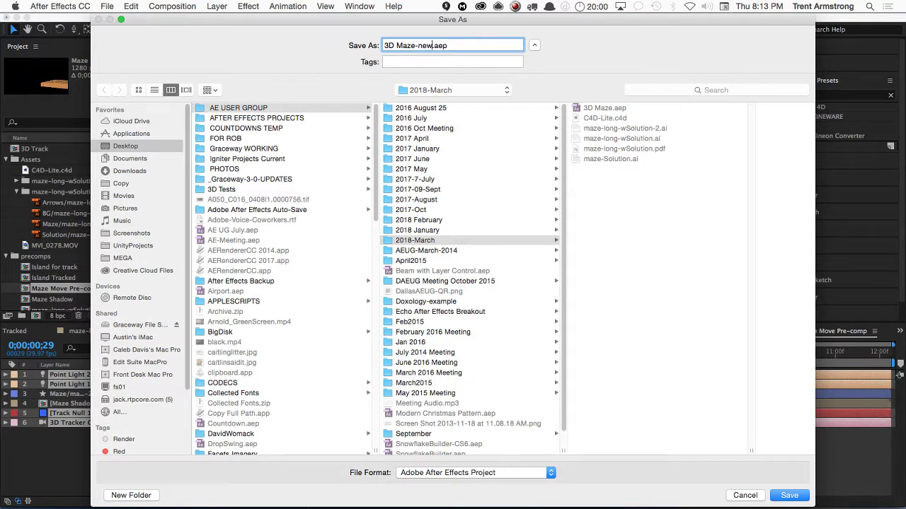
{"action": "key", "text": "Return"}
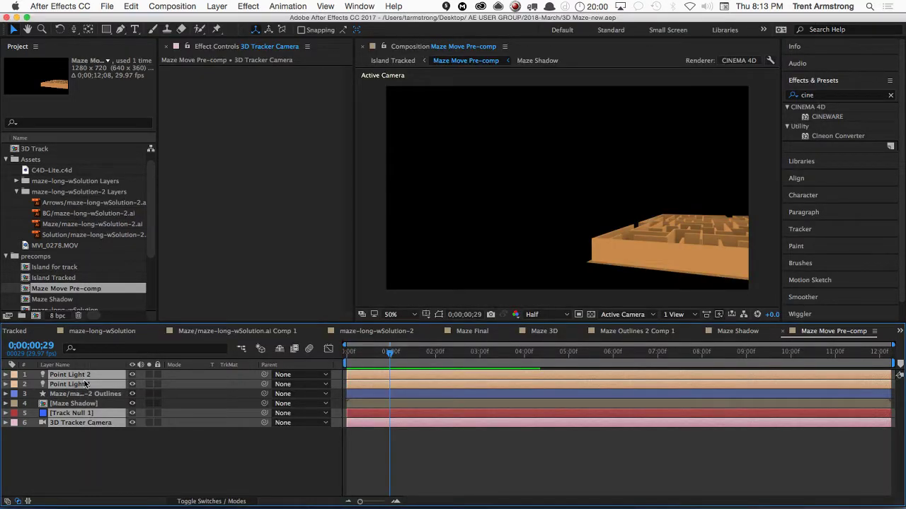
- Export the pre-comp with the MAXON Cinema 4D Exporter as C4D-Lite-MazeTrack.c4d
{"action": "left_click", "coordinate": [132, 7]}
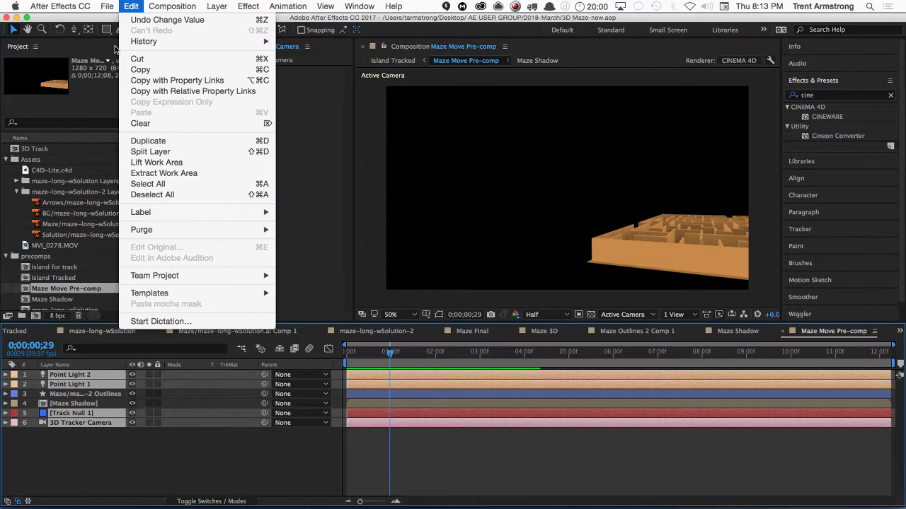
{"action": "mouse_move", "coordinate": [106, 6]}
{"action": "mouse_move", "coordinate": [120, 185]}
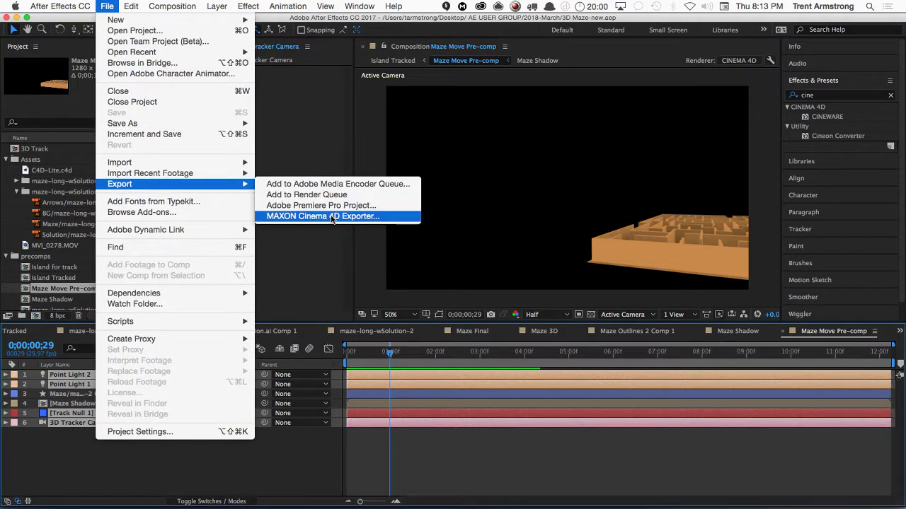
{"action": "left_click", "coordinate": [332, 217]}
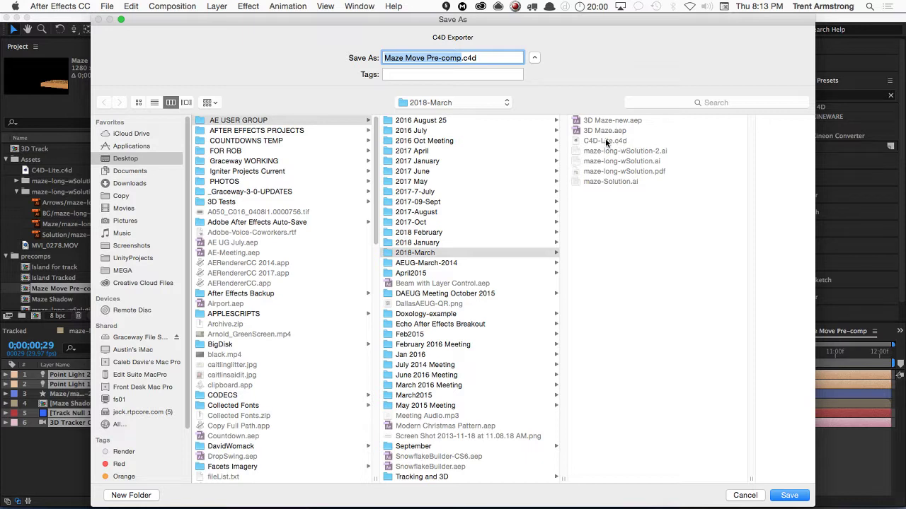
{"action": "left_click", "coordinate": [606, 141]}
{"action": "left_click", "coordinate": [416, 59]}
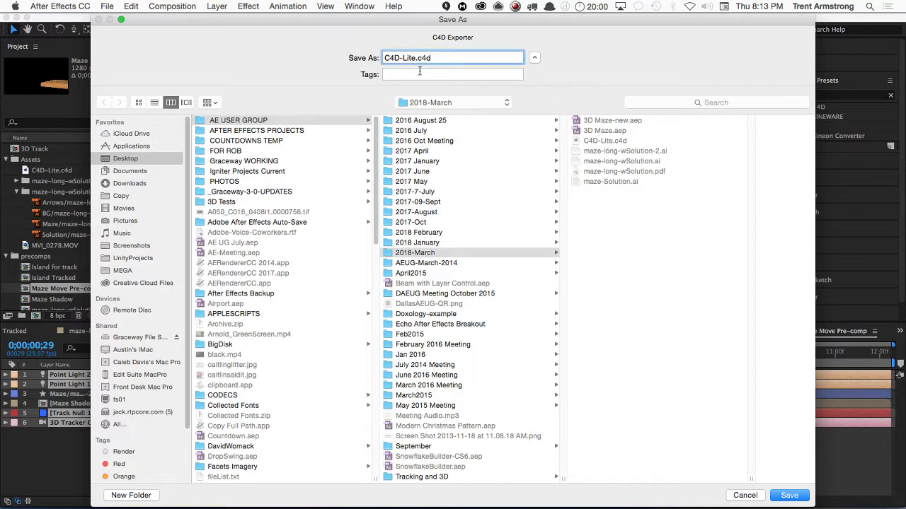
{"action": "type", "text": "-Maze Track"}
{"action": "key", "text": "Return"}
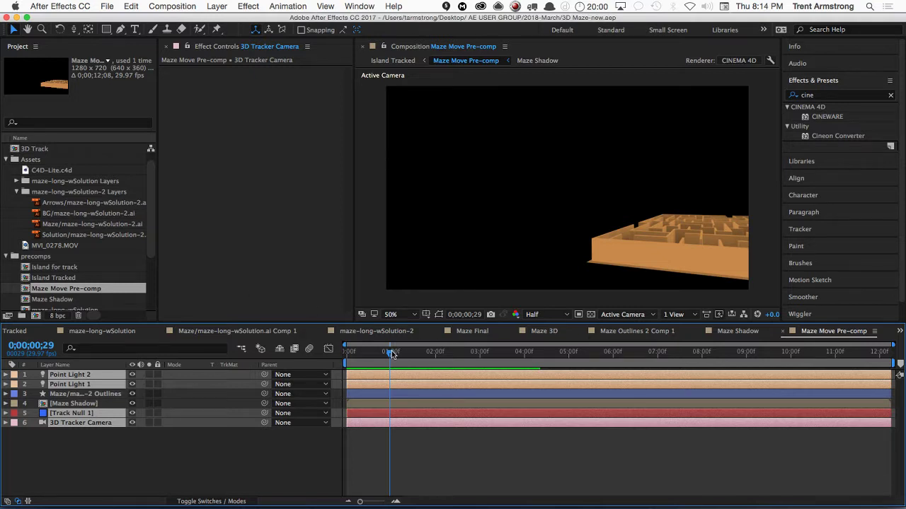
{"action": "left_click_drag", "start_coordinate": [391, 351], "coordinate": [421, 354]}
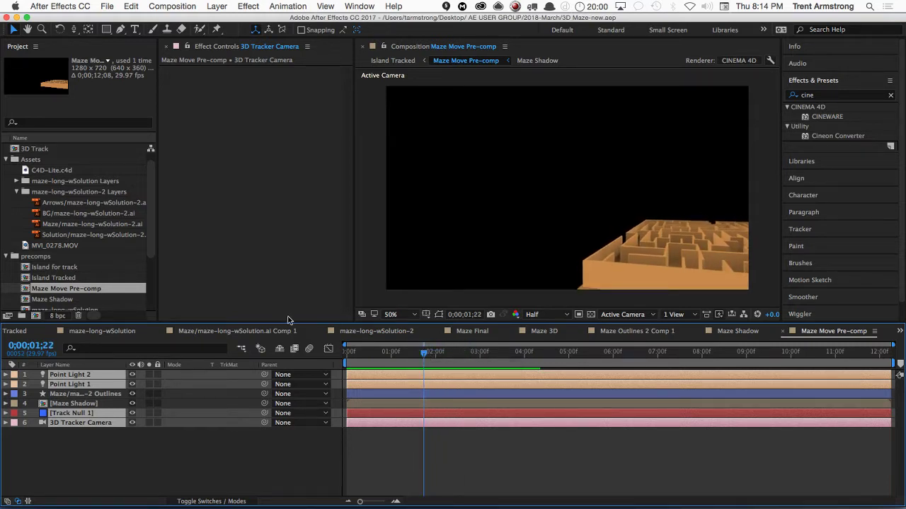
{"action": "mouse_move", "coordinate": [426, 354]}
{"action": "left_mouse_down"}
{"action": "mouse_move", "coordinate": [404, 353]}
{"action": "mouse_move", "coordinate": [413, 356]}
{"action": "left_mouse_up"}
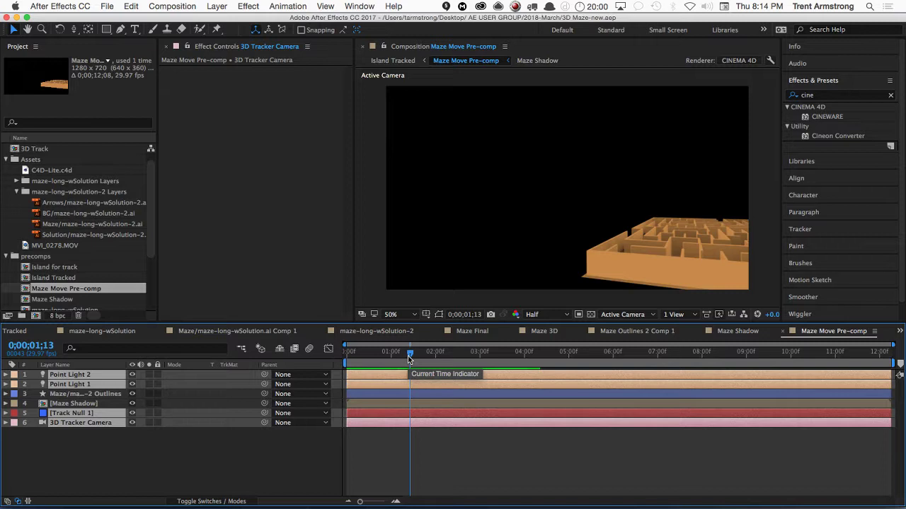
{"action": "left_click_drag", "start_coordinate": [411, 355], "coordinate": [499, 346]}
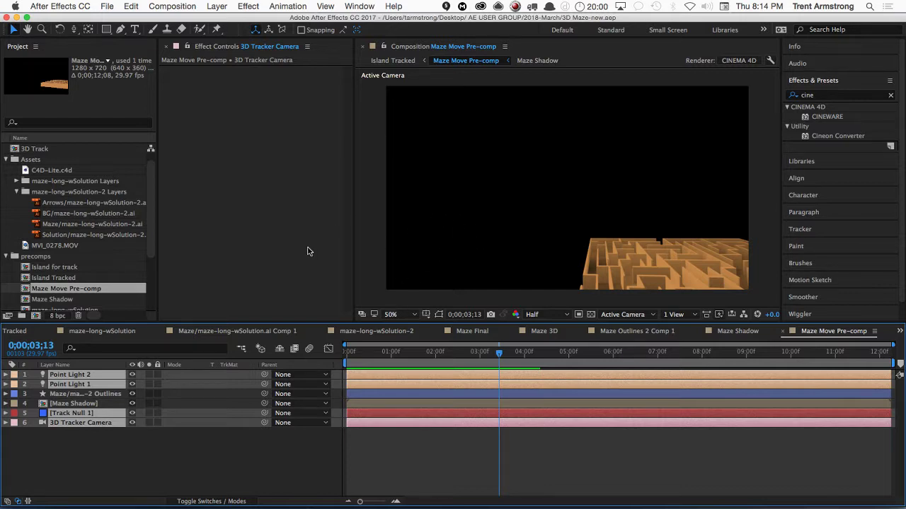
- Open C4D-Lite-MazeTrack.c4d from the 2018-March folder in Cinema 4D Lite
{"action": "key", "text": "super+Tab"}
{"action": "key", "text": "super+Tab"}
{"action": "key", "text": "super+Tab"}
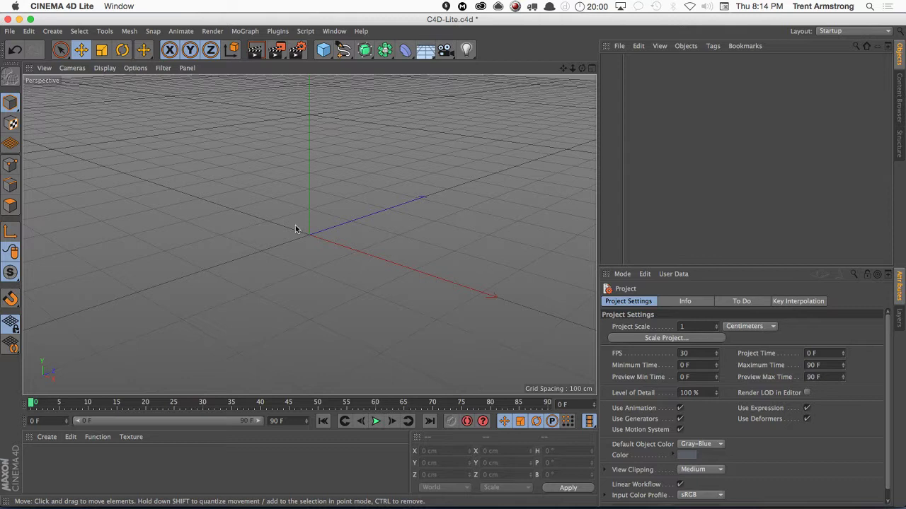
{"action": "left_click", "coordinate": [10, 32]}
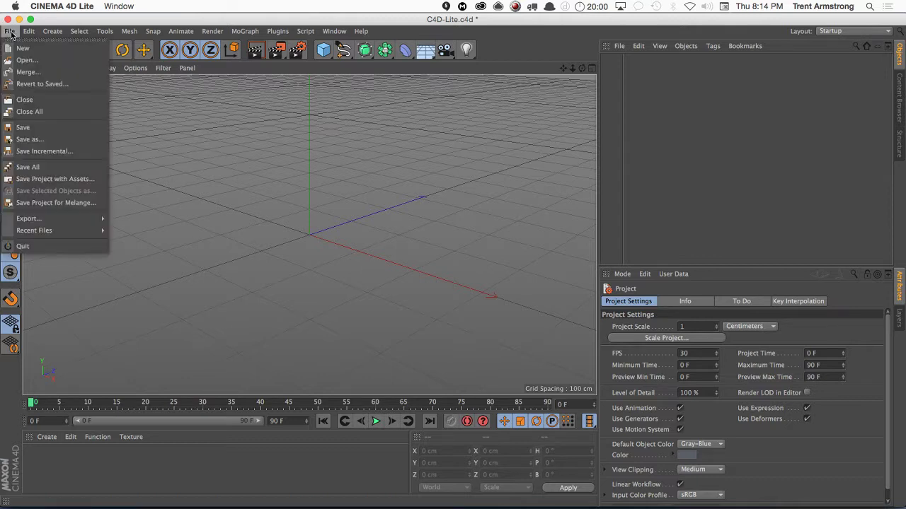
{"action": "left_click", "coordinate": [26, 61]}
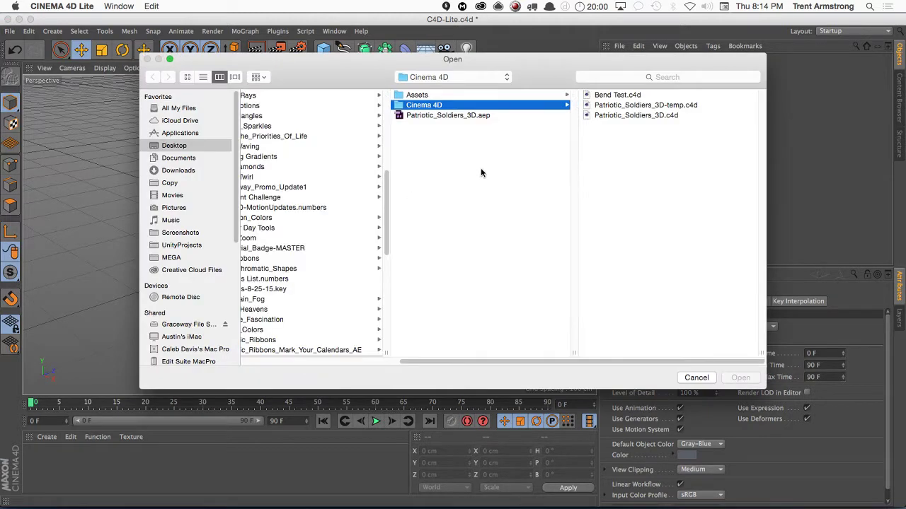
{"action": "left_click", "coordinate": [457, 80]}
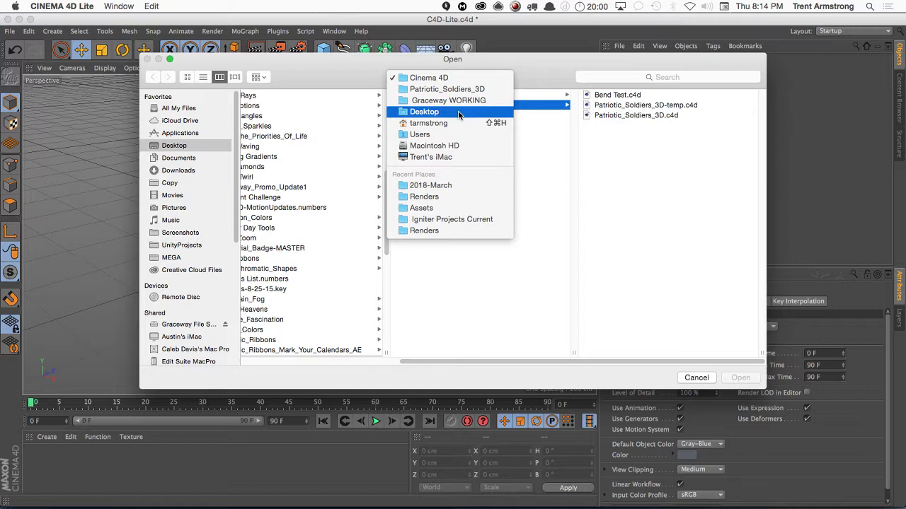
{"action": "left_click", "coordinate": [457, 185]}
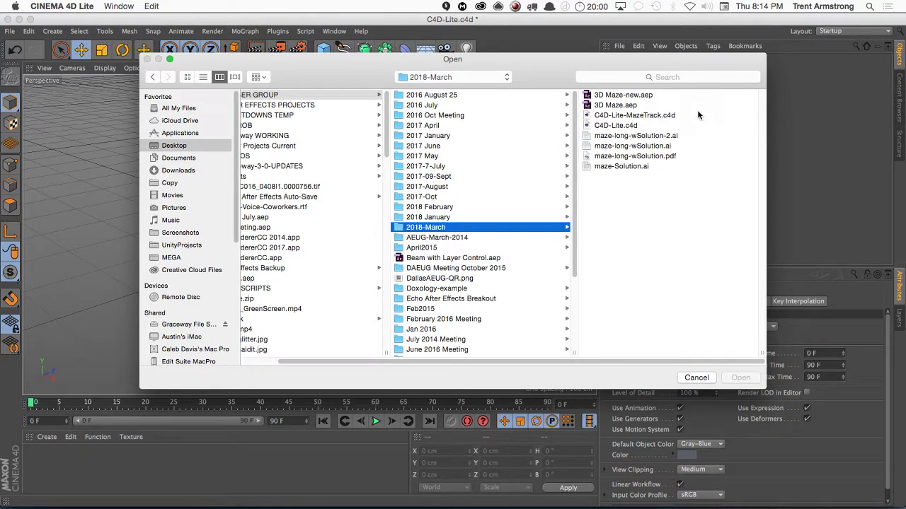
{"action": "left_click", "coordinate": [679, 115]}
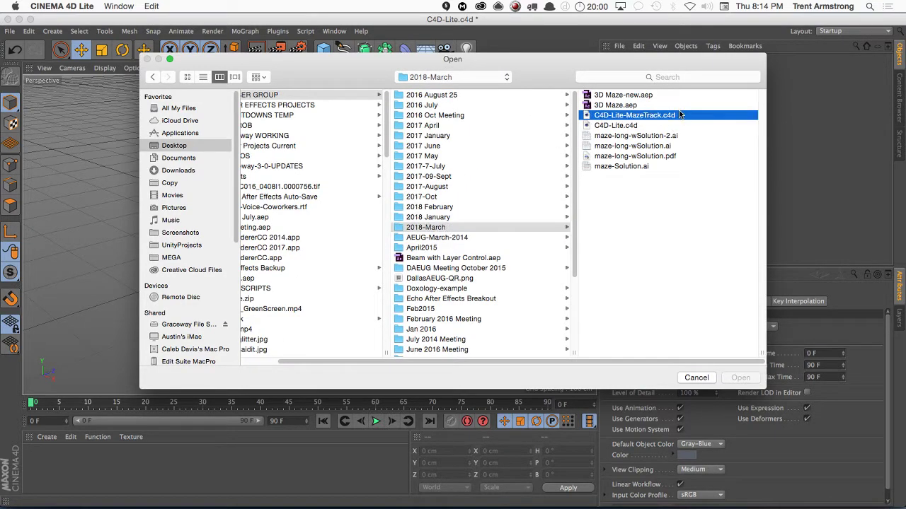
{"action": "double_click", "coordinate": [679, 115]}
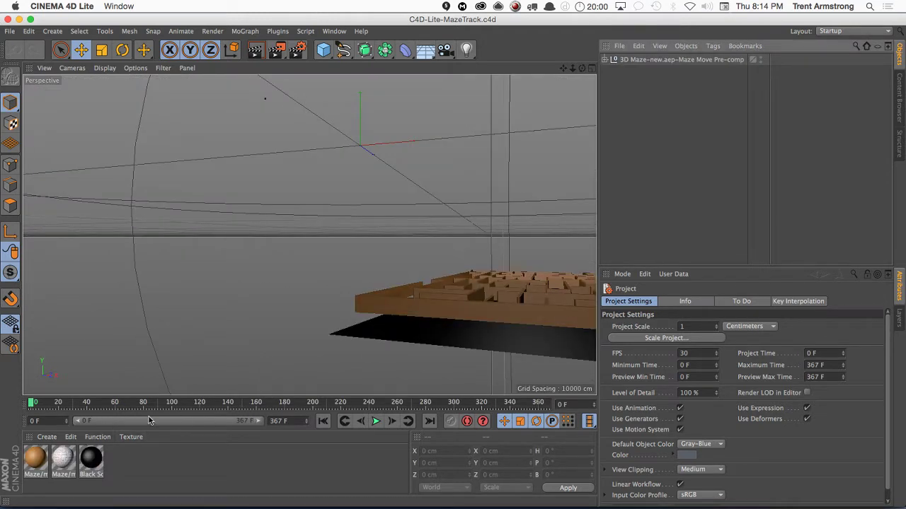
- Expand the Outlines and Maze Shadow groups and apply the orange maze material to Black Solid 1
{"action": "left_click_drag", "start_coordinate": [33, 405], "coordinate": [134, 433]}
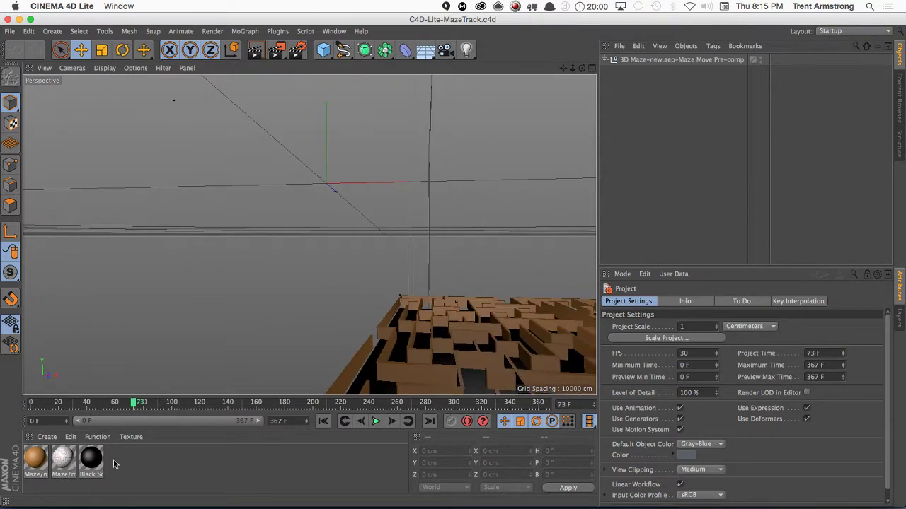
{"action": "left_click", "coordinate": [92, 469]}
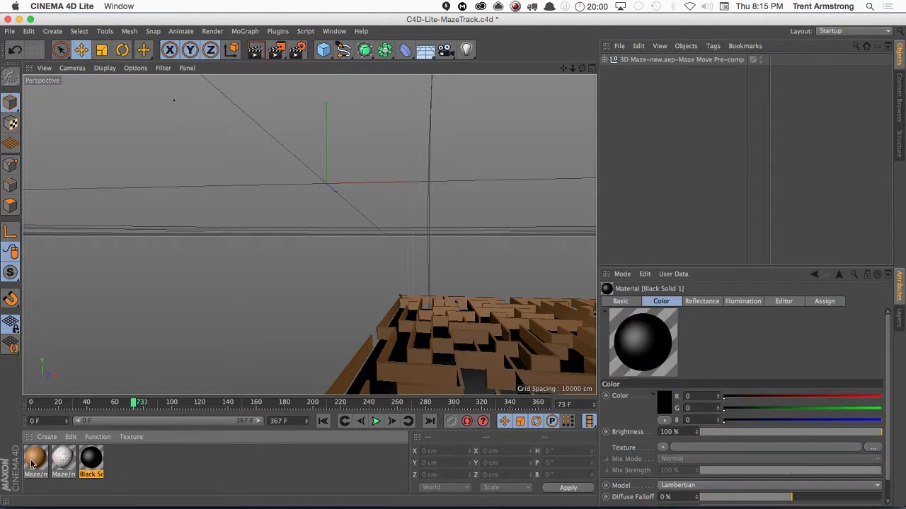
{"action": "left_click_drag", "start_coordinate": [31, 462], "coordinate": [636, 82]}
{"action": "left_click", "coordinate": [612, 105]}
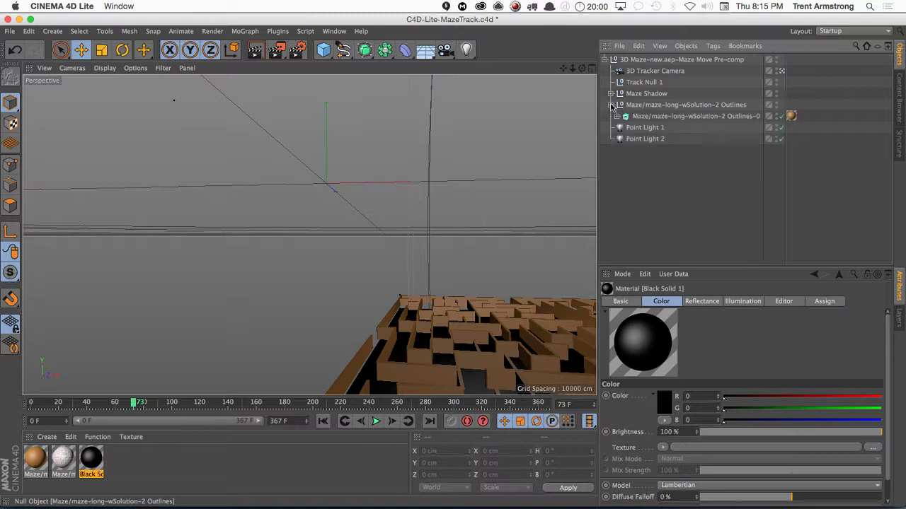
{"action": "left_click", "coordinate": [611, 93]}
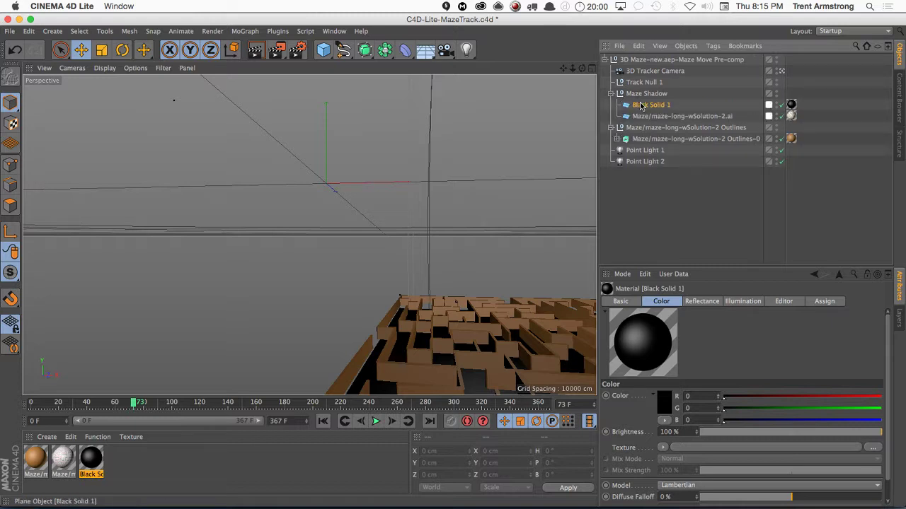
{"action": "left_click", "coordinate": [640, 105]}
{"action": "left_click_drag", "start_coordinate": [63, 458], "coordinate": [791, 105]}
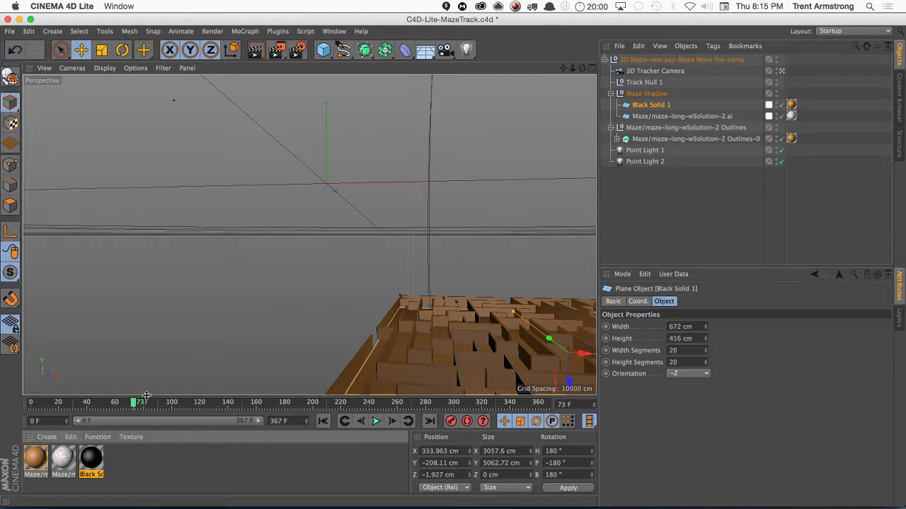
- Using four views, lower the Black Solid 1 and maze solution planes beneath the maze walls
{"action": "left_click", "coordinate": [591, 68]}
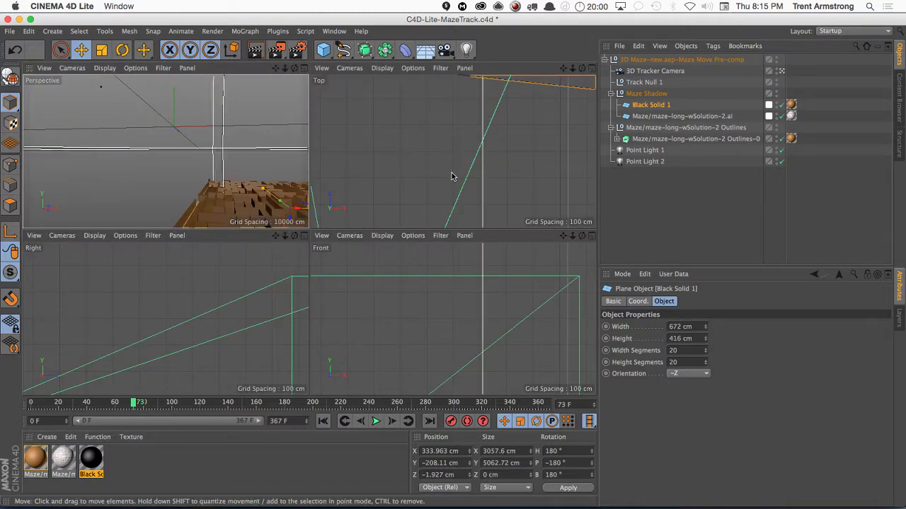
{"action": "key", "text": "o"}
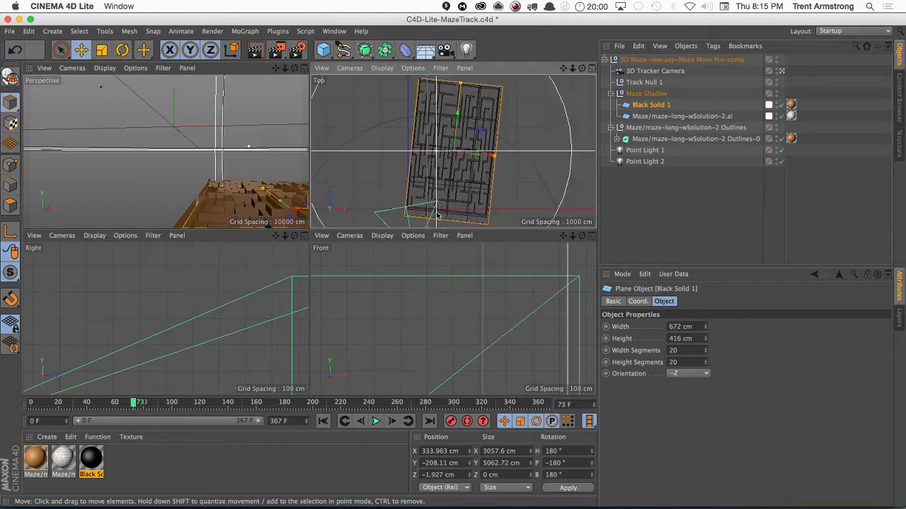
{"action": "key", "text": "o"}
{"action": "key", "text": "o"}
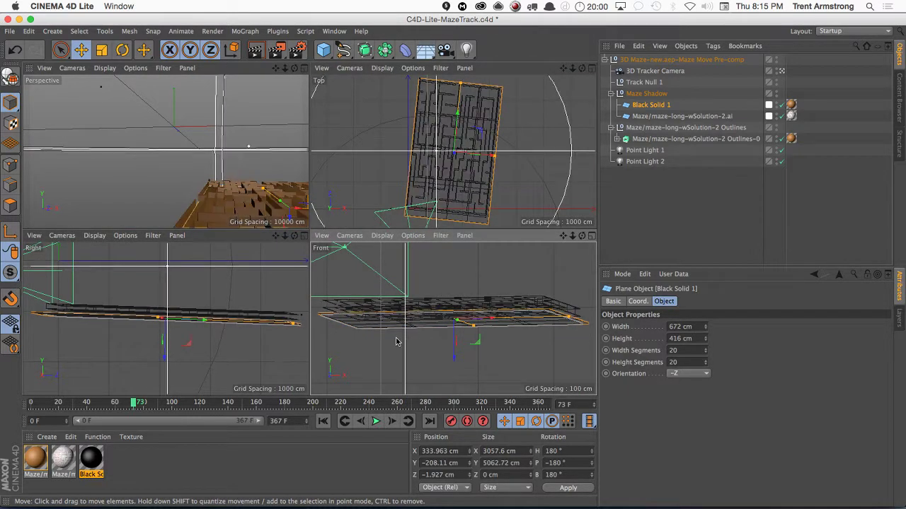
{"action": "left_click_drag", "start_coordinate": [455, 357], "coordinate": [455, 354]}
{"action": "left_click", "coordinate": [469, 356]}
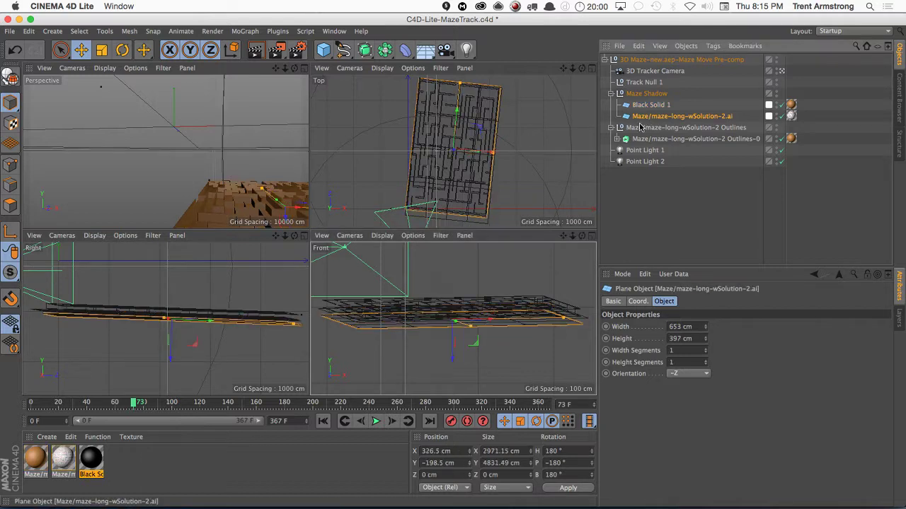
{"action": "left_click_drag", "start_coordinate": [453, 357], "coordinate": [453, 358]}
{"action": "left_click", "coordinate": [646, 104]}
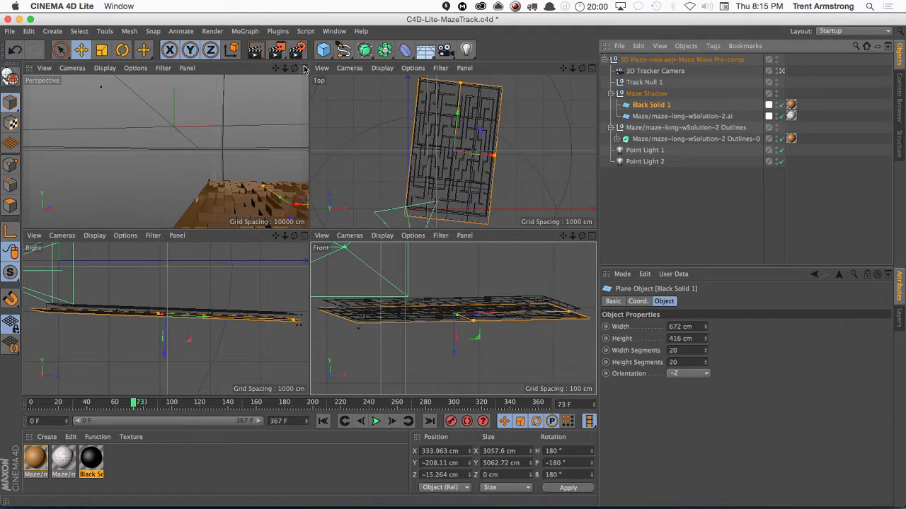
{"action": "middle_click", "coordinate": [228, 119]}
{"action": "key", "text": "super+r"}
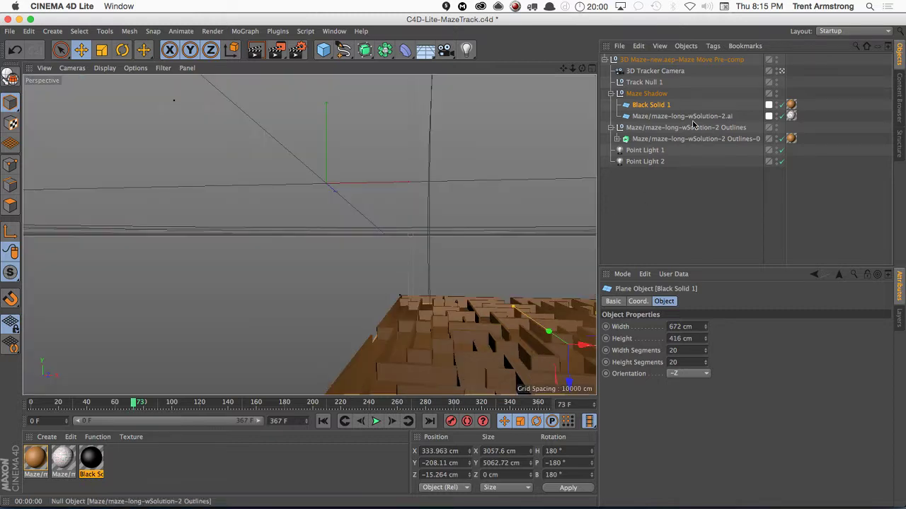
- Disable the maze solution plane, sink Black Solid 1 further, and render a preview
{"action": "left_click", "coordinate": [642, 116]}
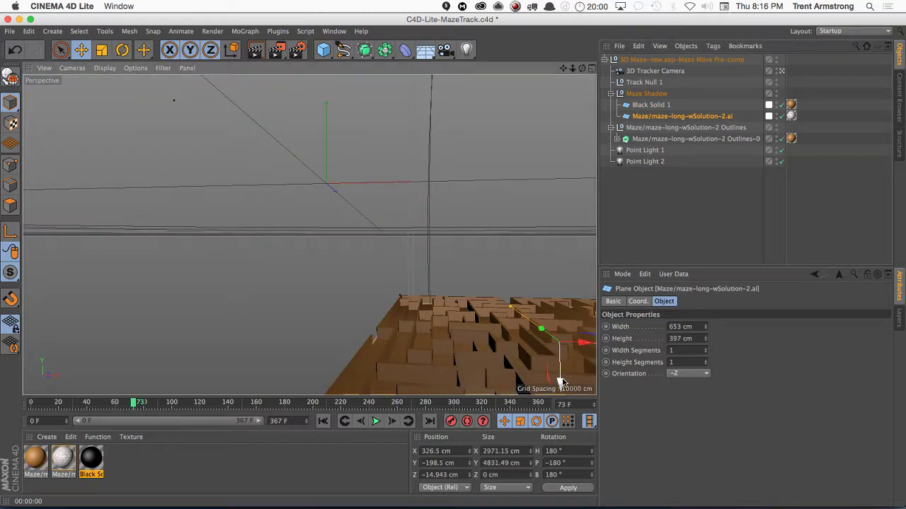
{"action": "left_click_drag", "start_coordinate": [559, 382], "coordinate": [556, 383]}
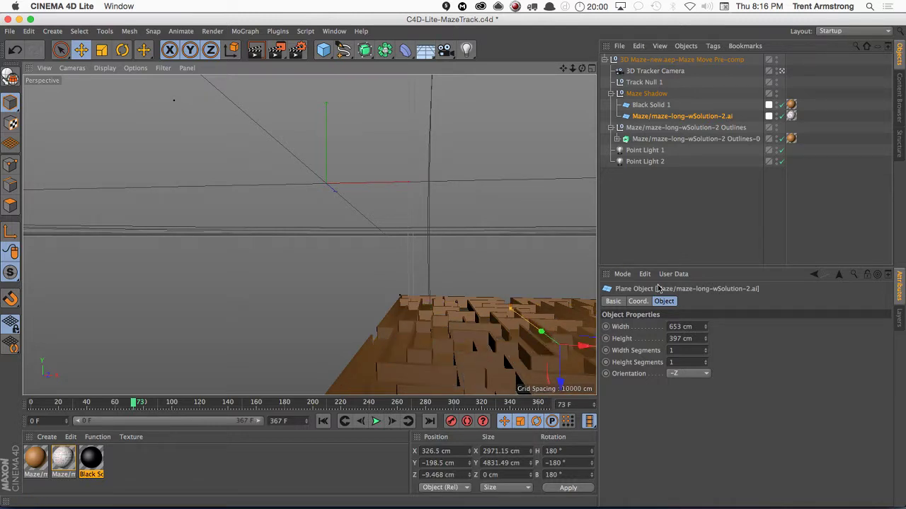
{"action": "left_click", "coordinate": [781, 118]}
{"action": "left_click", "coordinate": [651, 105]}
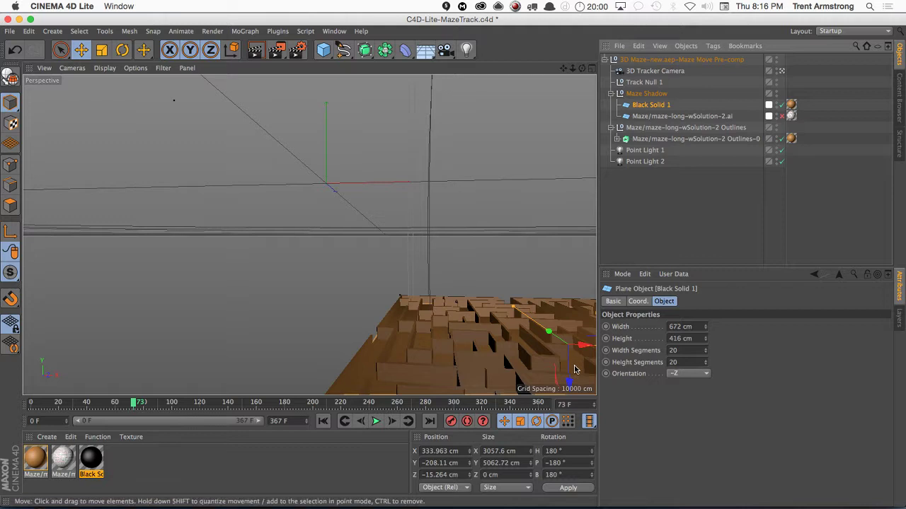
{"action": "left_click_drag", "start_coordinate": [570, 381], "coordinate": [570, 379]}
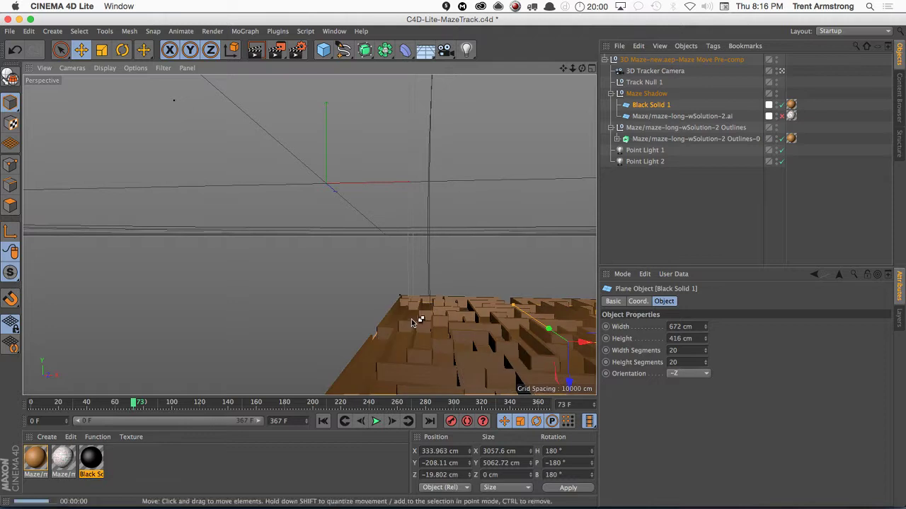
{"action": "key", "text": "ctrl+r"}
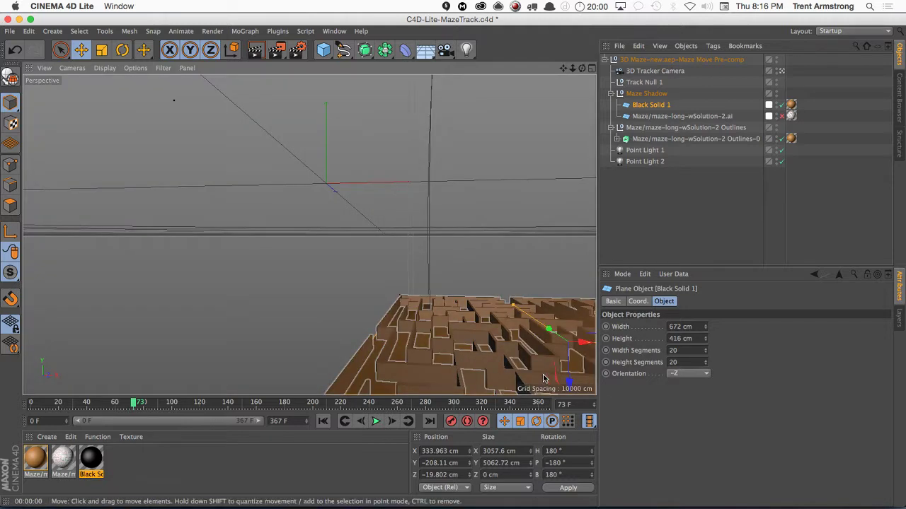
- Enable the maze material's Diffusion channel with an Ambient Occlusion texture
{"action": "double_click", "coordinate": [36, 460]}
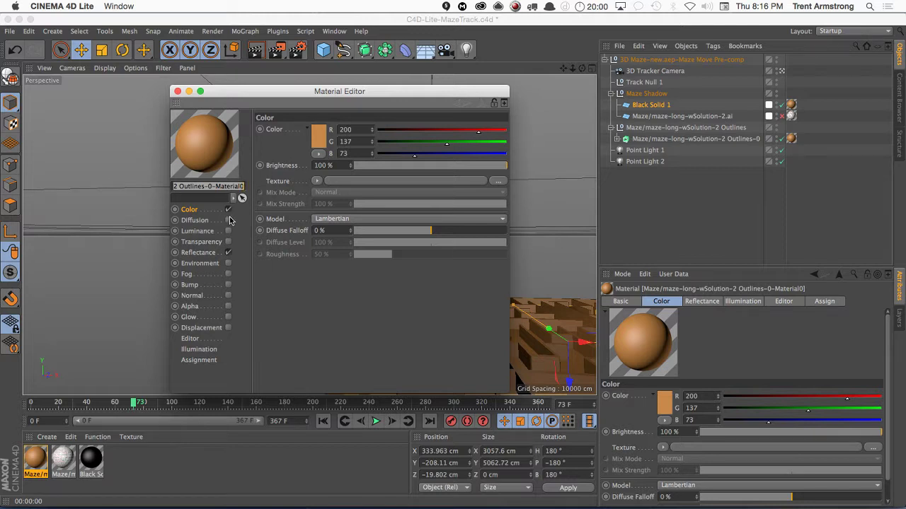
{"action": "left_click", "coordinate": [195, 221]}
{"action": "left_click", "coordinate": [228, 220]}
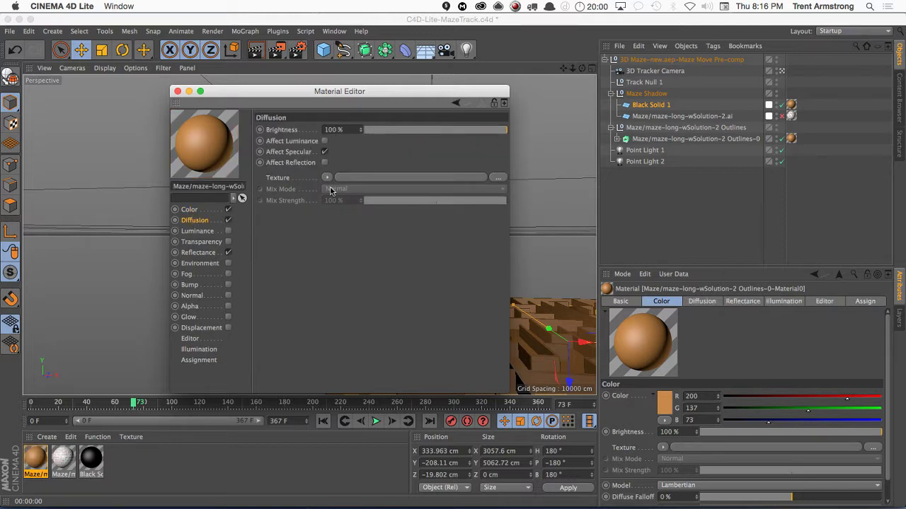
{"action": "left_click", "coordinate": [327, 177]}
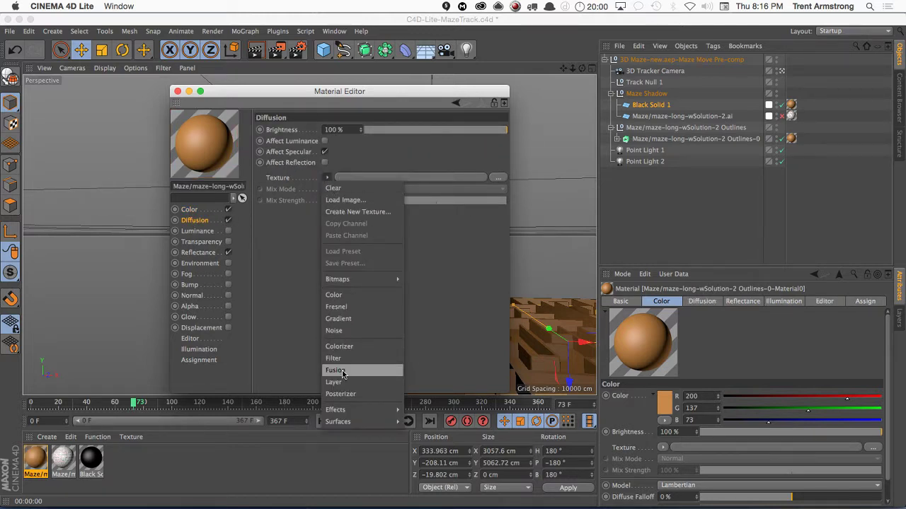
{"action": "mouse_move", "coordinate": [347, 410]}
{"action": "left_click", "coordinate": [437, 347]}
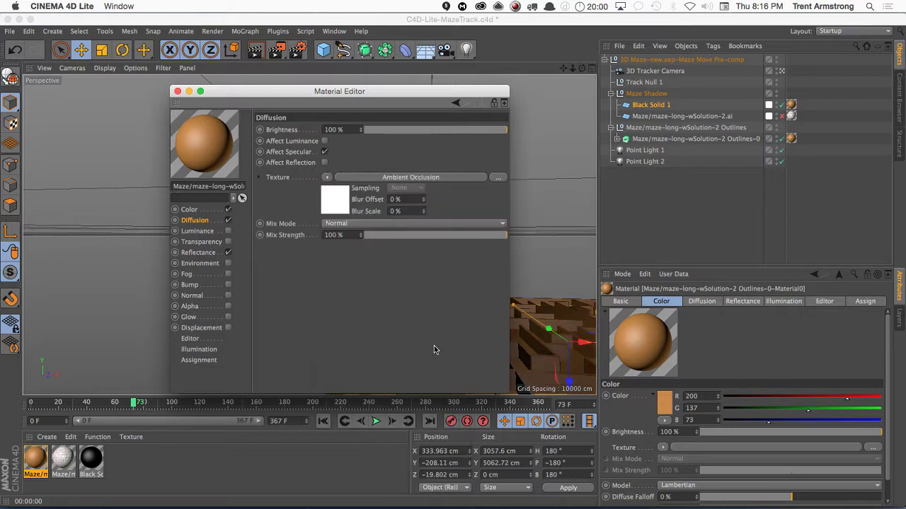
{"action": "left_click", "coordinate": [178, 93]}
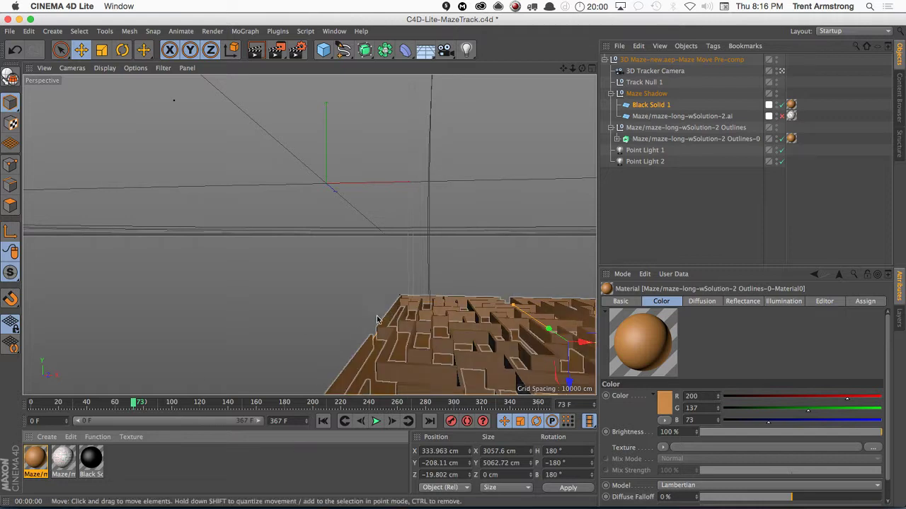
- Render previews to check the ambient occlusion shading on the maze
{"action": "key", "text": "super+r"}
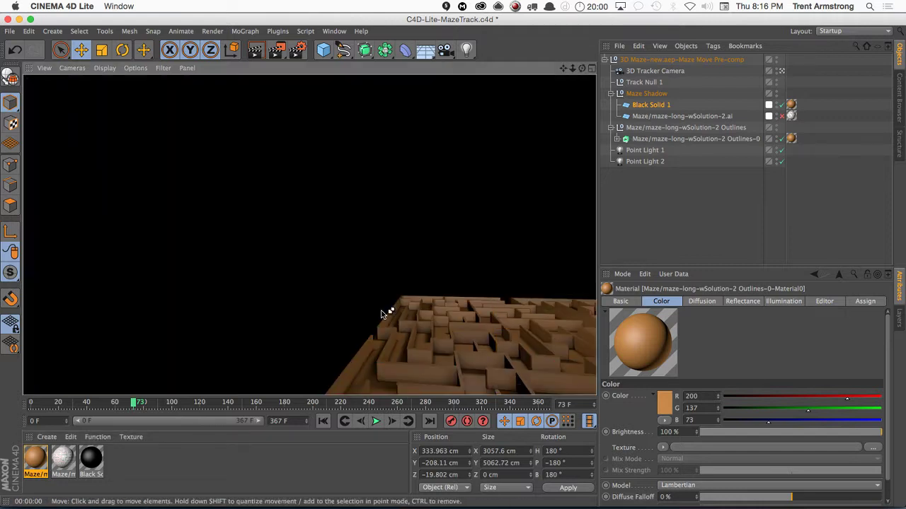
{"action": "left_click", "coordinate": [574, 324]}
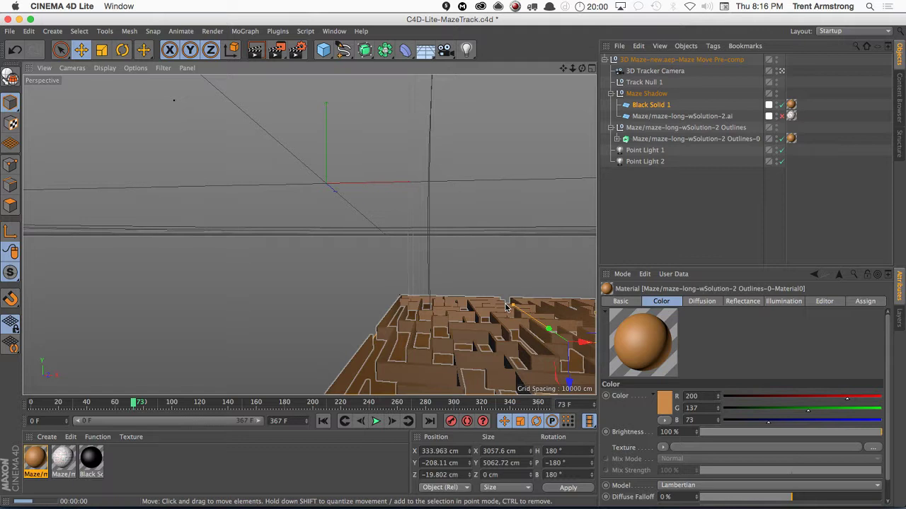
{"action": "key", "text": "super+r"}
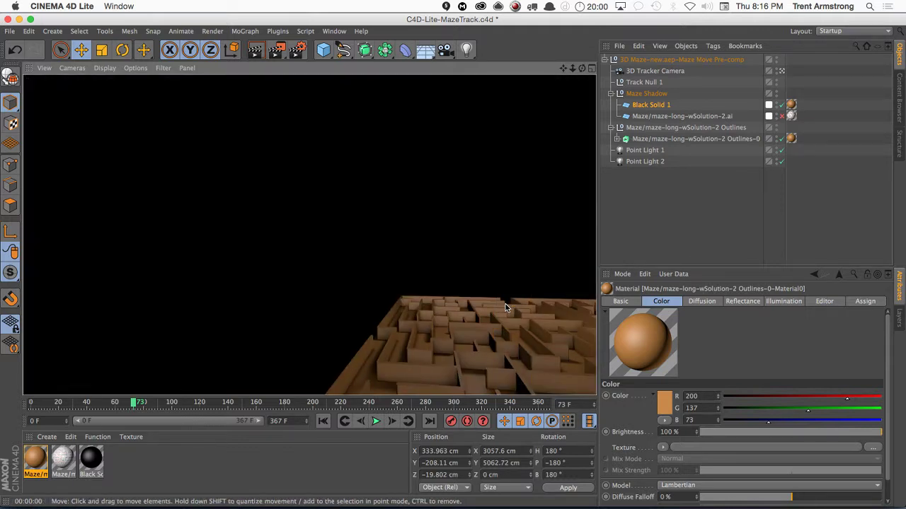
{"action": "left_click", "coordinate": [607, 230]}
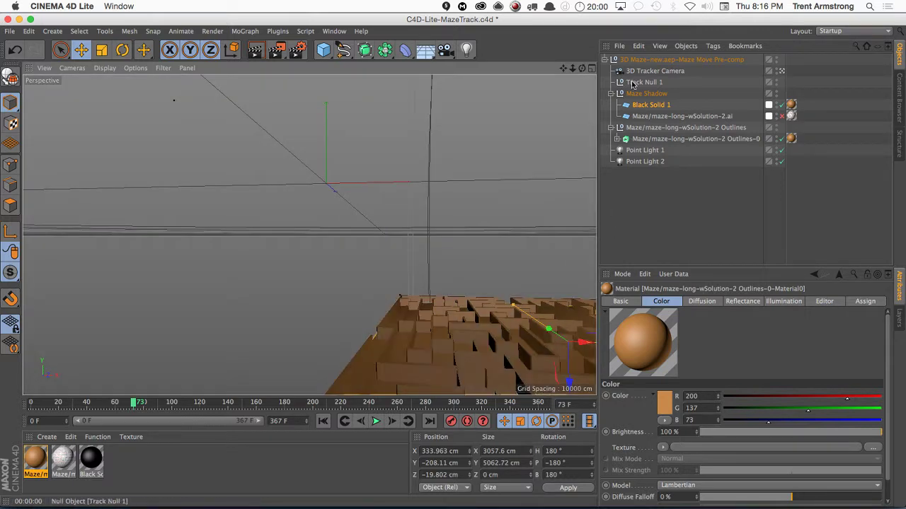
{"action": "left_click", "coordinate": [647, 150]}
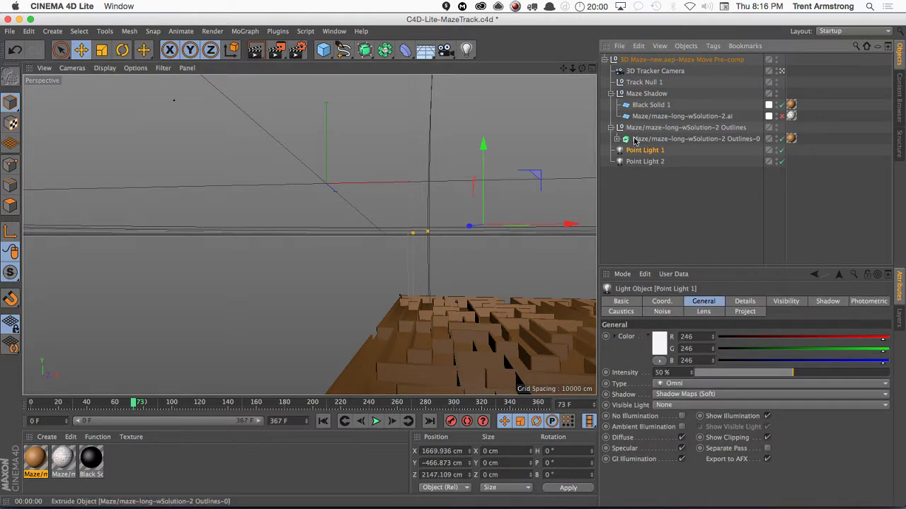
- Duplicate Point Light 1 as Point Light 1.1, move it left, and render the maze
{"action": "left_click_drag", "start_coordinate": [650, 154], "coordinate": [647, 171]}
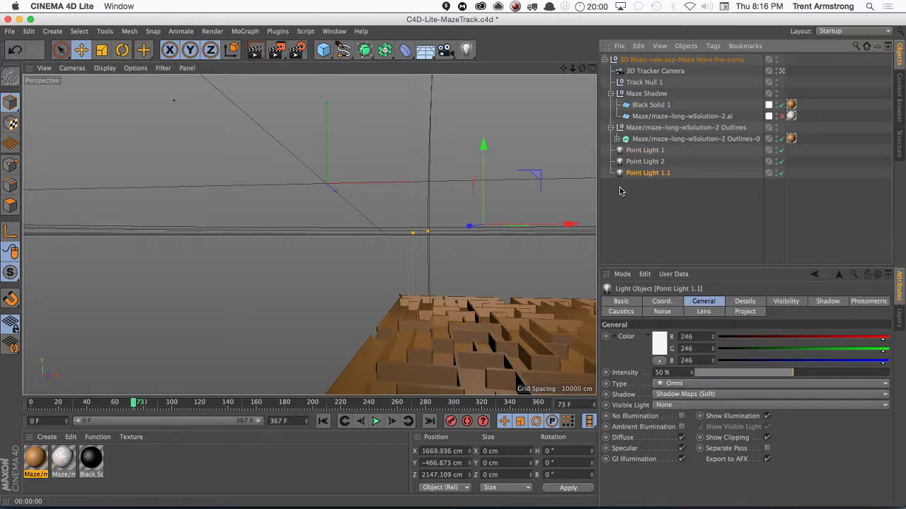
{"action": "left_click_drag", "start_coordinate": [566, 232], "coordinate": [412, 223]}
{"action": "left_click", "coordinate": [354, 165]}
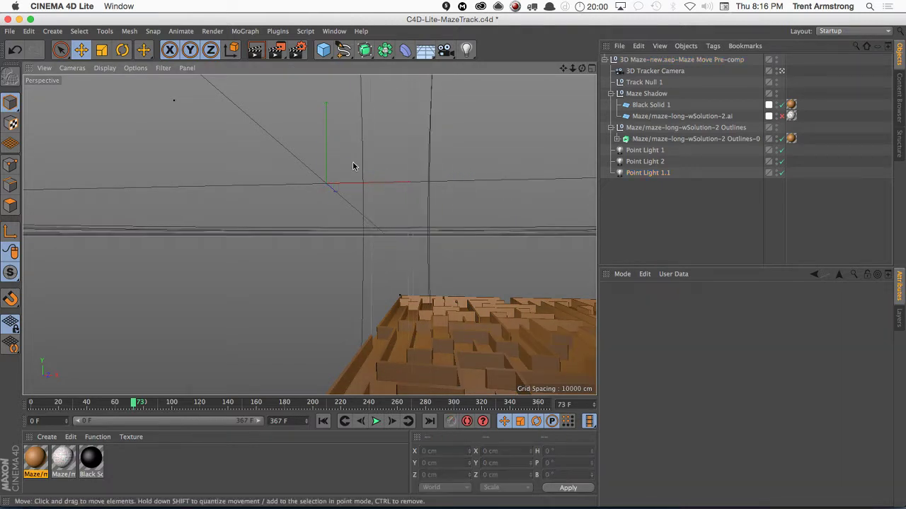
{"action": "key", "text": "ctrl+r"}
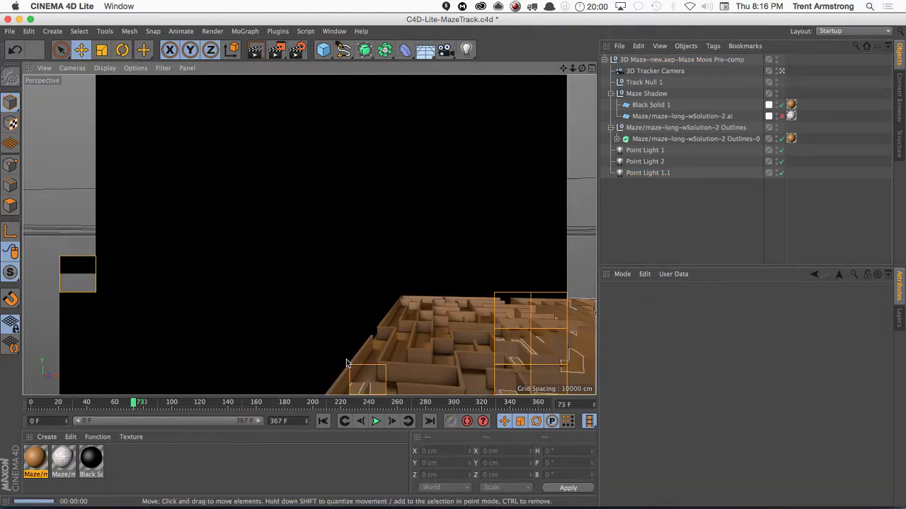
{"action": "key", "text": "ctrl+r"}
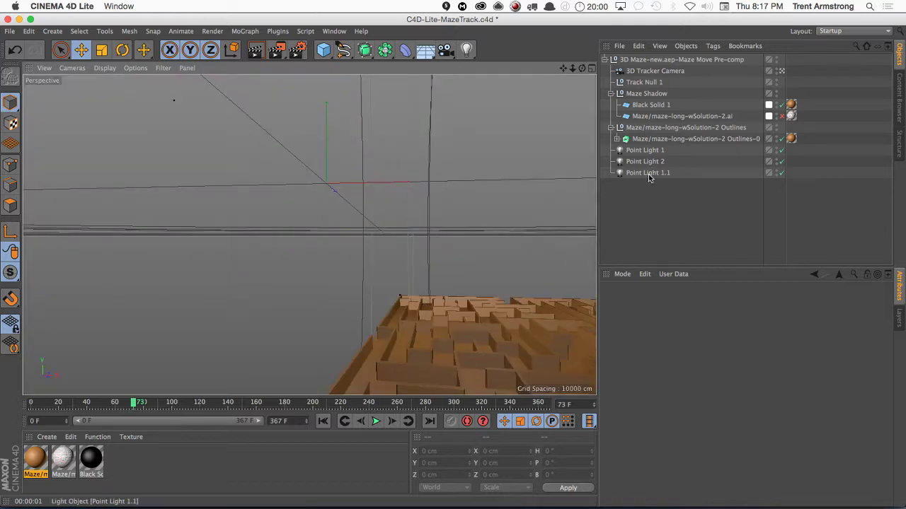
- Give Point Light 1.1 a 750 shadow map and 65% shadow density
{"action": "left_click", "coordinate": [648, 173]}
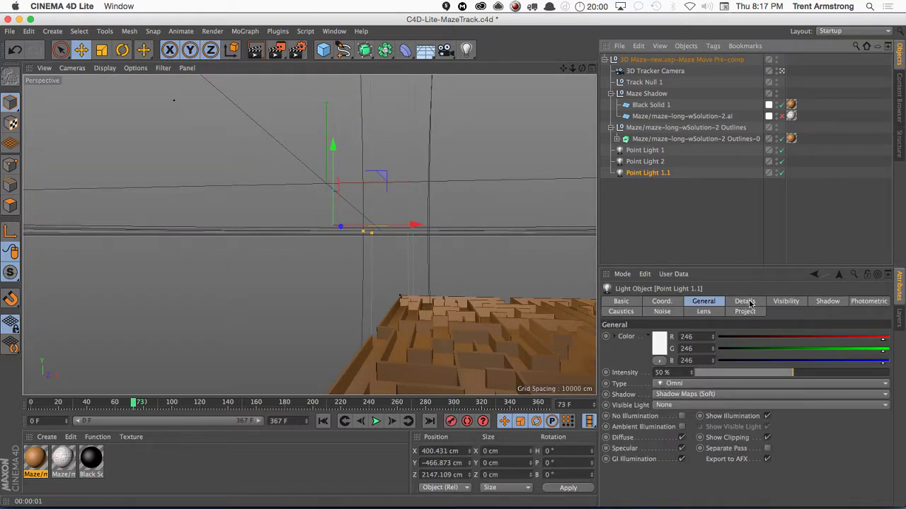
{"action": "left_click", "coordinate": [824, 303]}
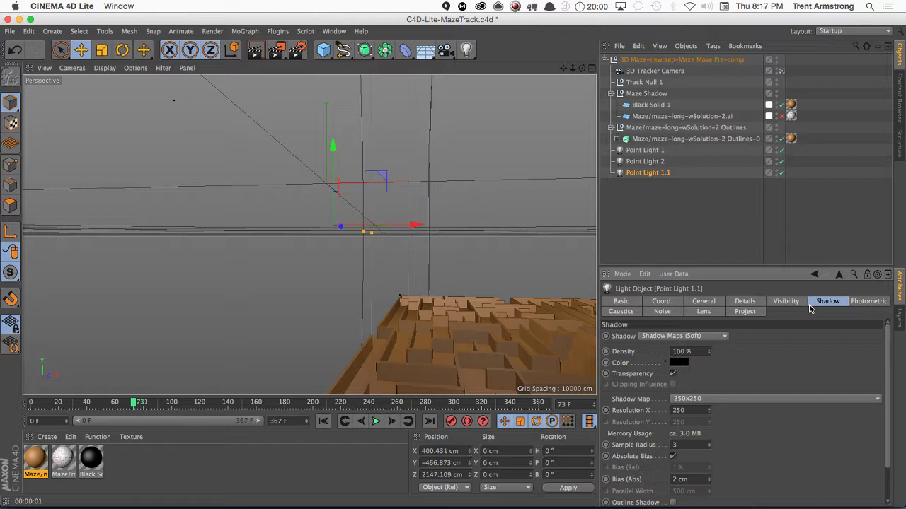
{"action": "left_click", "coordinate": [680, 410]}
{"action": "key", "text": "Return"}
{"action": "left_click", "coordinate": [681, 352]}
{"action": "type", "text": "65"}
- Set Point Light 2's shadow map to 750x750 and density to 70%
{"action": "left_click", "coordinate": [644, 161]}
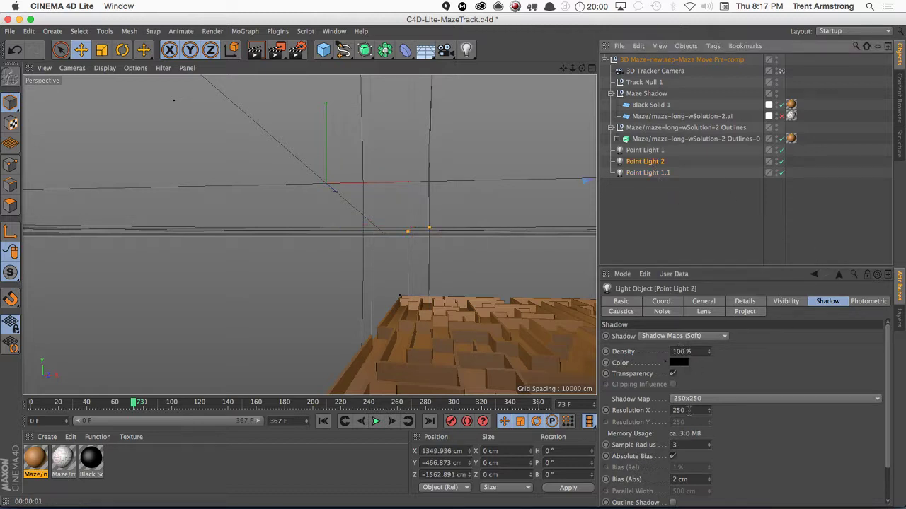
{"action": "left_click", "coordinate": [726, 398]}
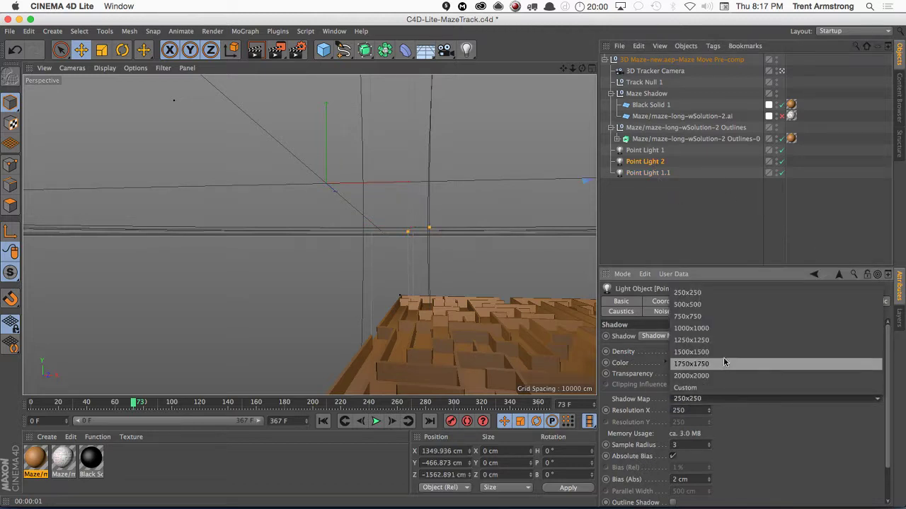
{"action": "left_click", "coordinate": [721, 318]}
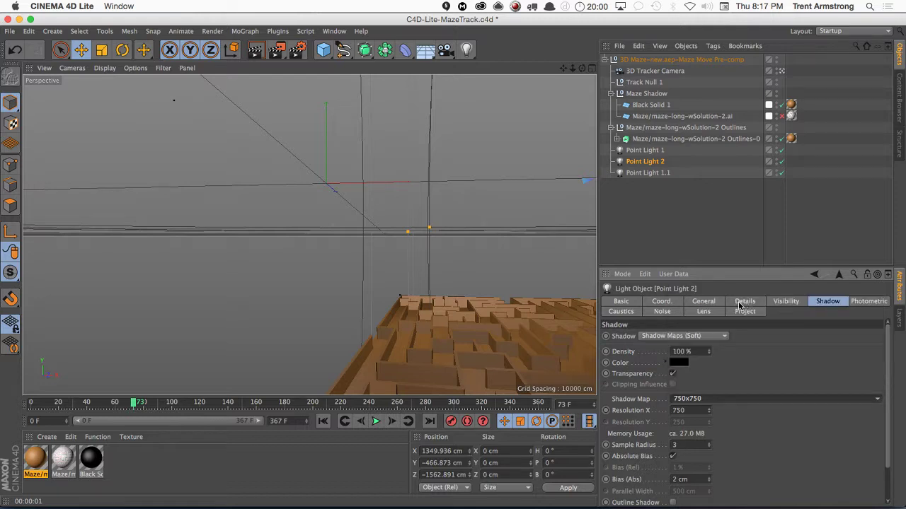
{"action": "left_click", "coordinate": [680, 351]}
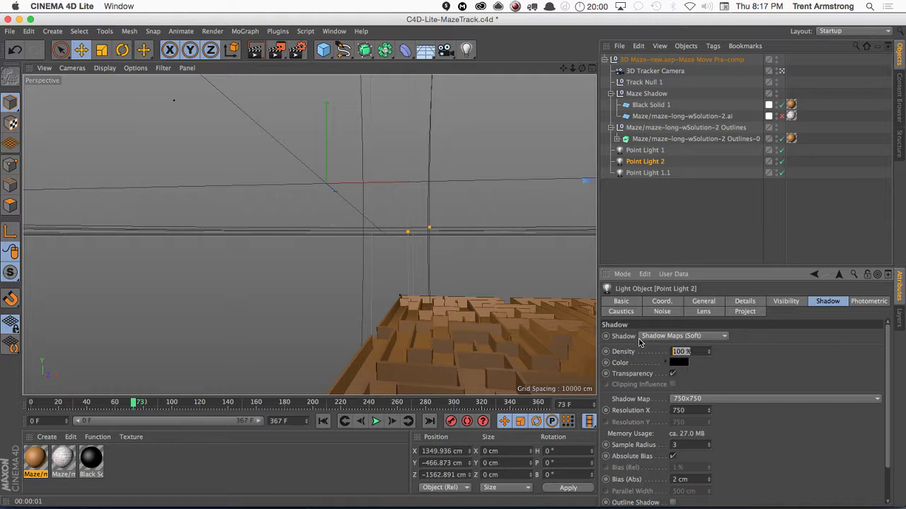
{"action": "type", "text": "70"}
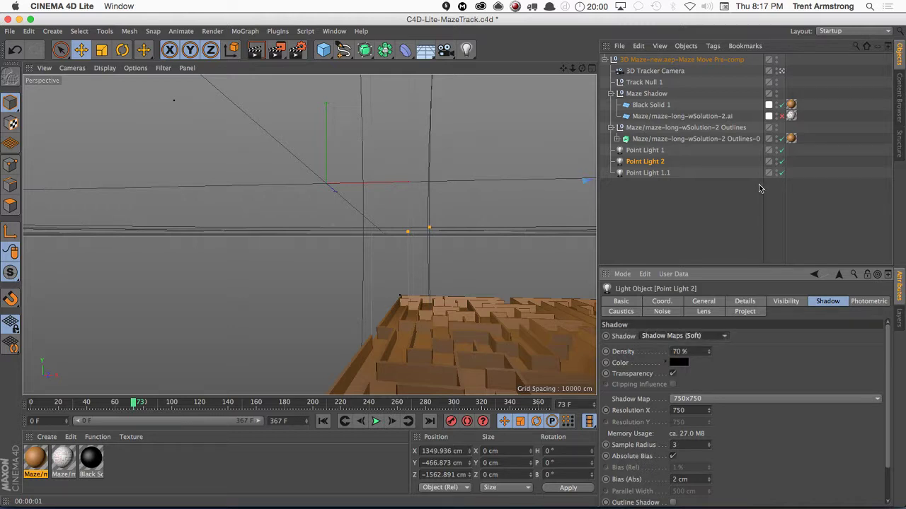
- Set Point Light 1's shadow map to 750x750 and density to 60%, then render
{"action": "left_click", "coordinate": [653, 150]}
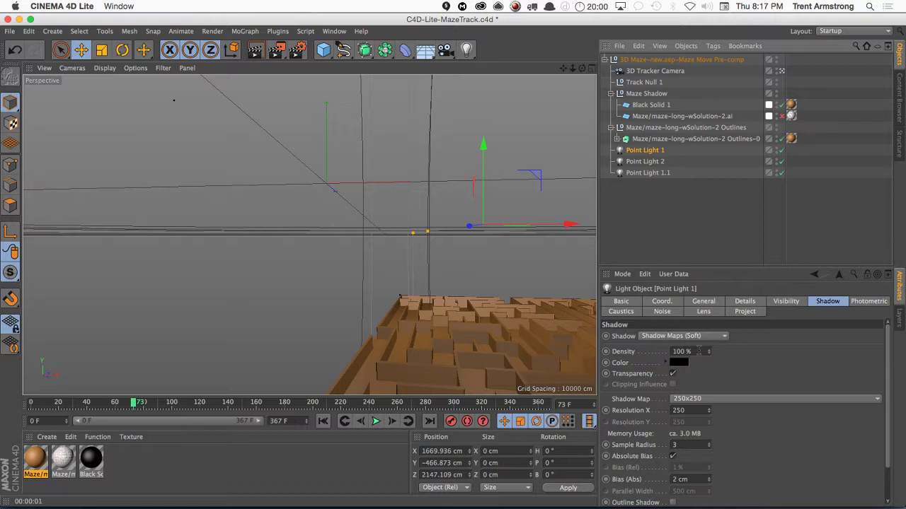
{"action": "left_click", "coordinate": [693, 399]}
{"action": "left_click", "coordinate": [702, 320]}
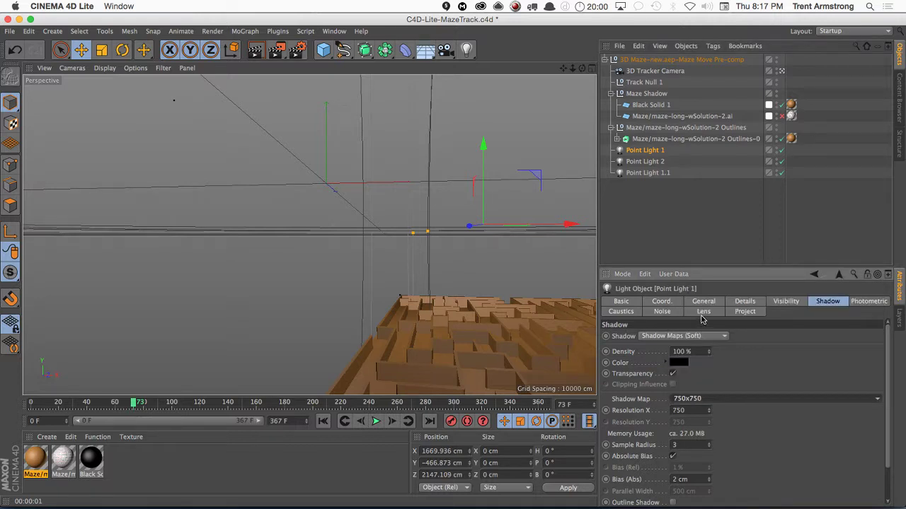
{"action": "left_click", "coordinate": [690, 352]}
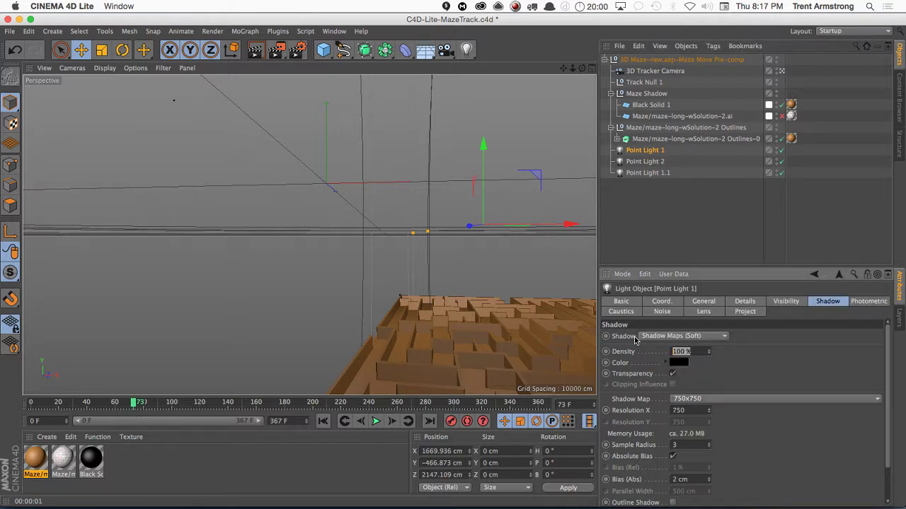
{"action": "type", "text": "60"}
{"action": "key", "text": "Return"}
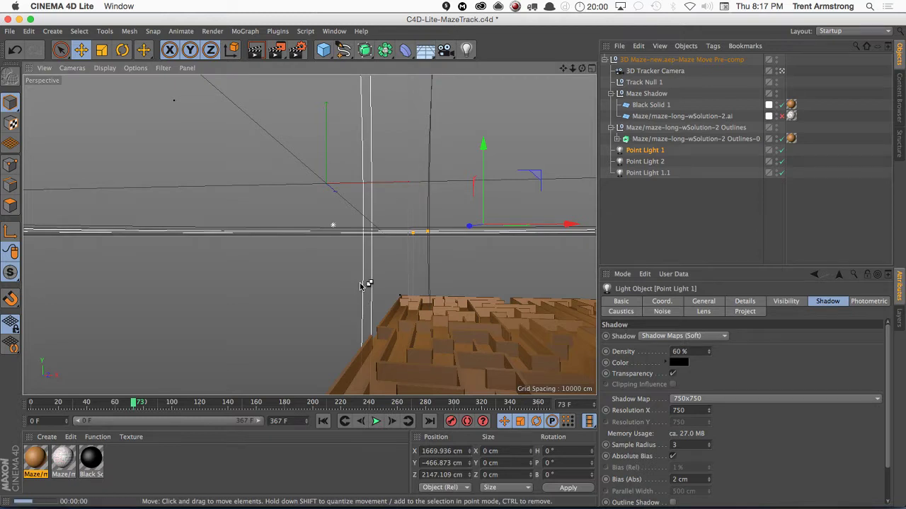
{"action": "key", "text": "ctrl+r"}
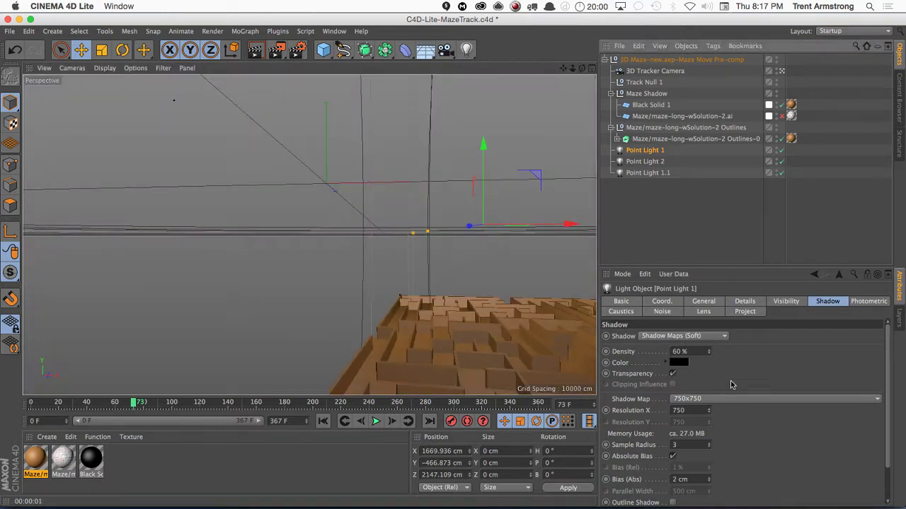
- Raise all three point lights' shadow maps to 1000x1000, render, and save the scene
{"action": "left_click", "coordinate": [697, 399]}
{"action": "left_click", "coordinate": [700, 330]}
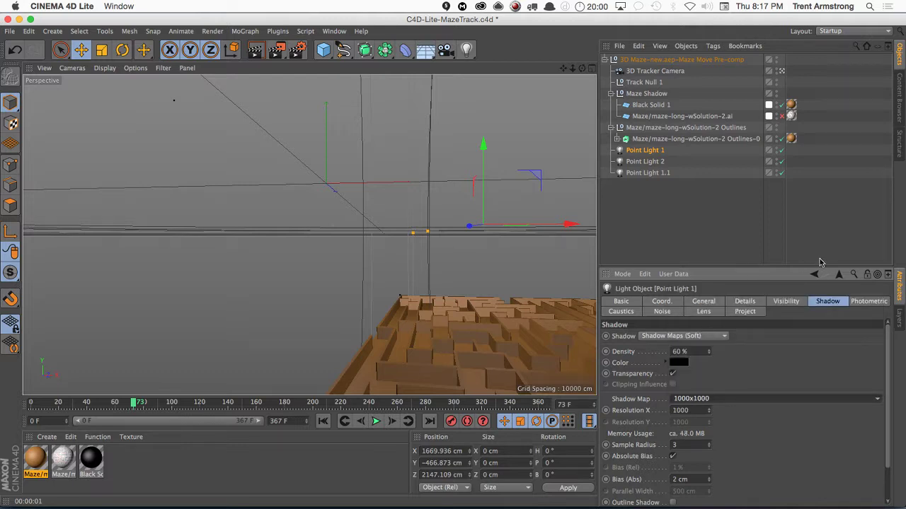
{"action": "left_click", "coordinate": [649, 173], "text": "shift"}
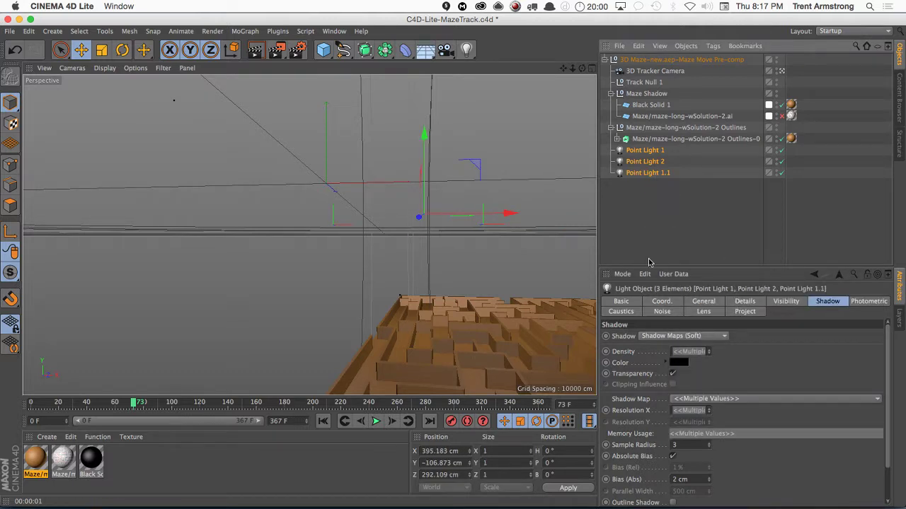
{"action": "left_click", "coordinate": [697, 400]}
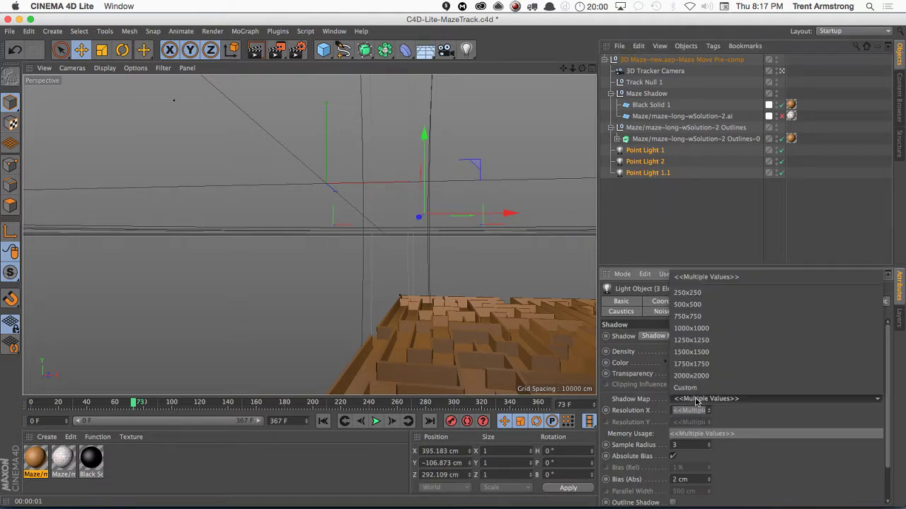
{"action": "left_click", "coordinate": [703, 329]}
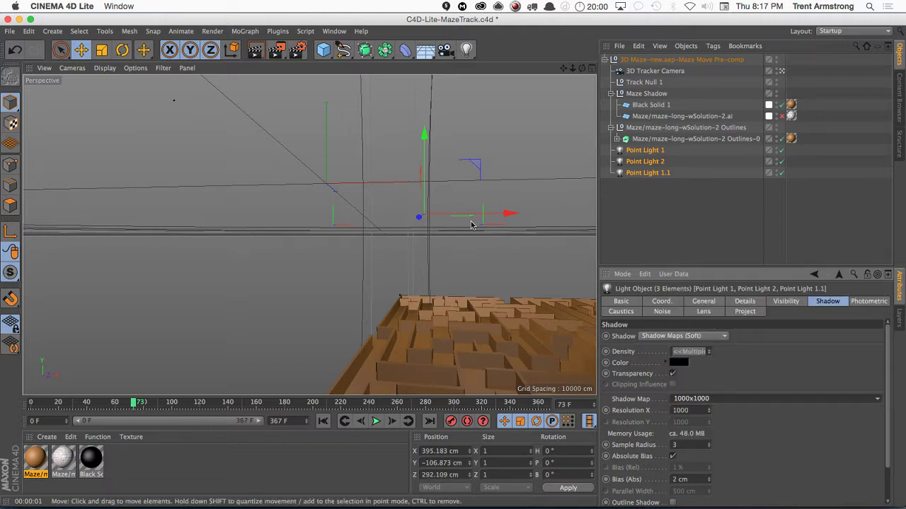
{"action": "key", "text": "super+r"}
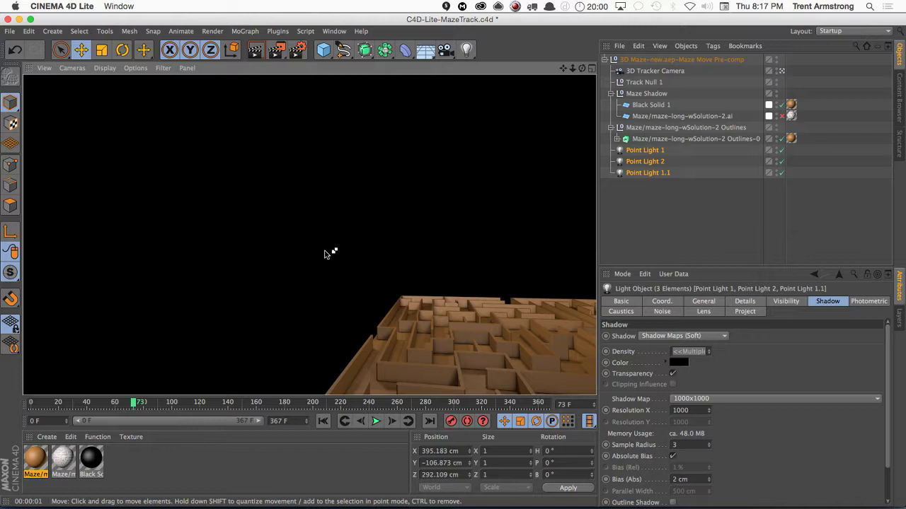
{"action": "key", "text": "super+s"}
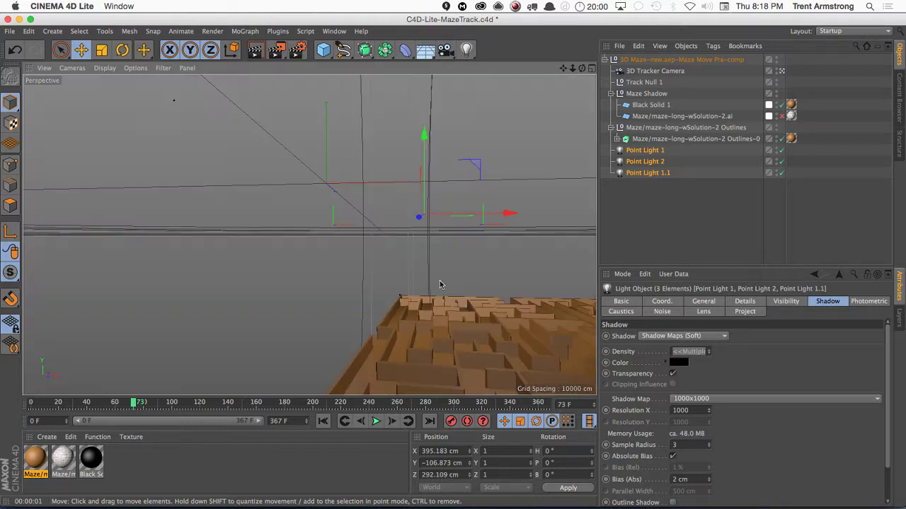
{"action": "key", "text": "super+Tab"}
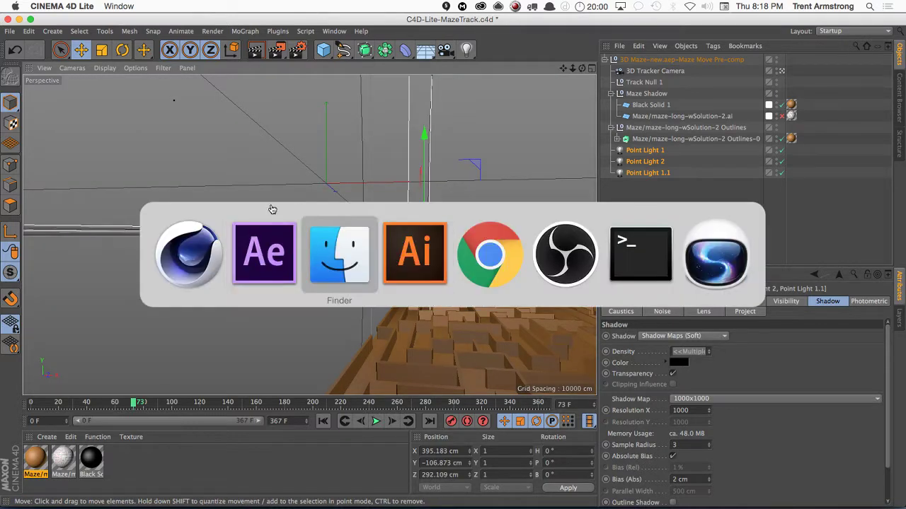
- Back in After Effects, open the Island Tracked composition from the comp flowchart
{"action": "left_click", "coordinate": [266, 261]}
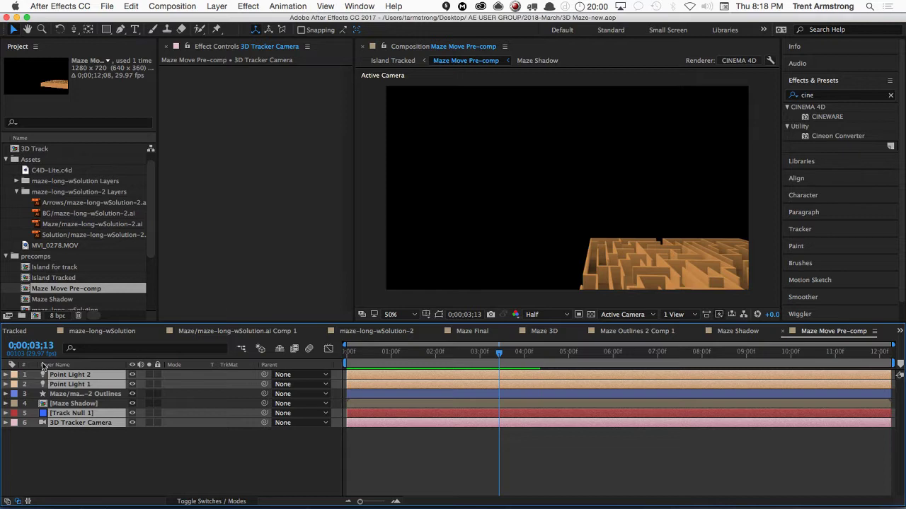
{"action": "left_click", "coordinate": [249, 451]}
{"action": "key", "text": "Tab"}
{"action": "key", "text": "Left"}
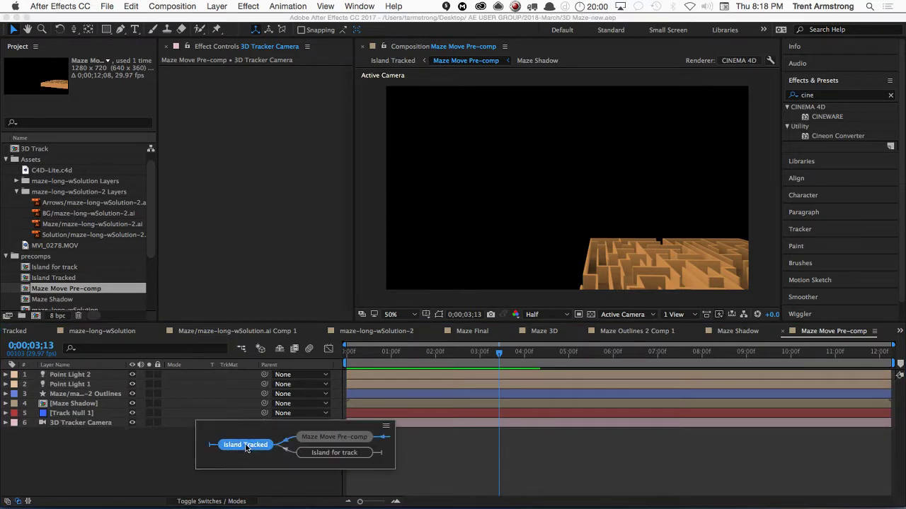
{"action": "left_click", "coordinate": [245, 446]}
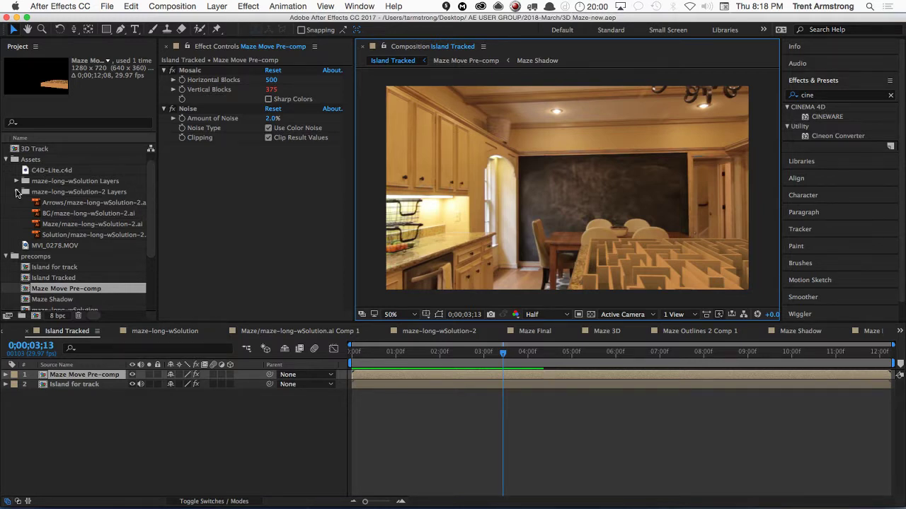
- Collapse the project folders, select Assets, and bring up Import File with Cmd+I
{"action": "left_click", "coordinate": [16, 192]}
{"action": "left_click", "coordinate": [7, 213]}
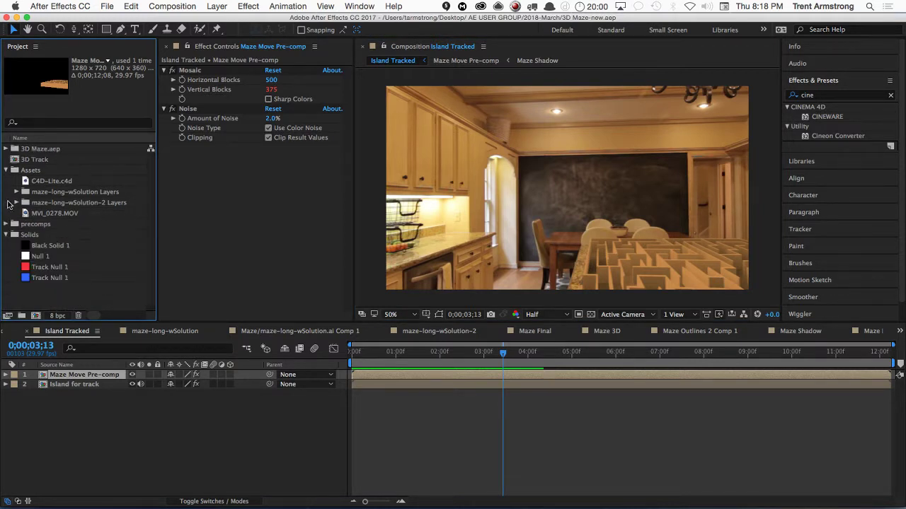
{"action": "left_click", "coordinate": [35, 172]}
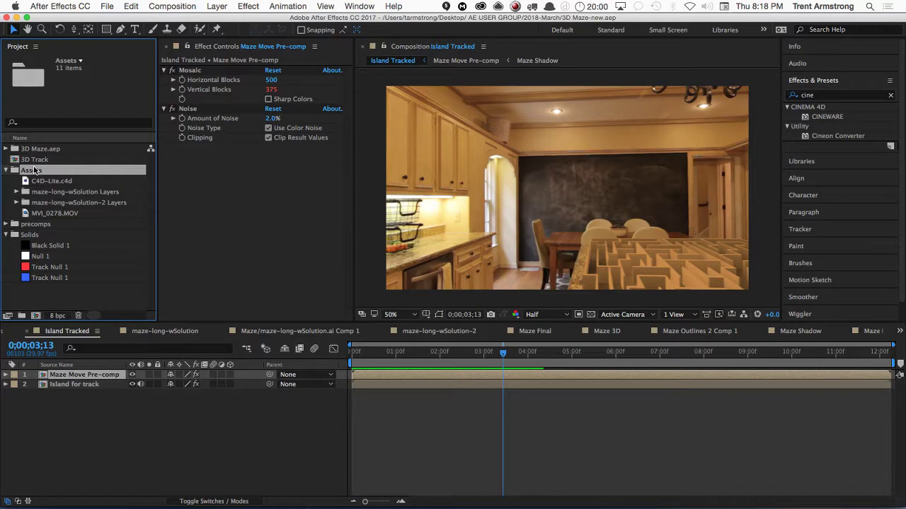
{"action": "key", "text": "super+i"}
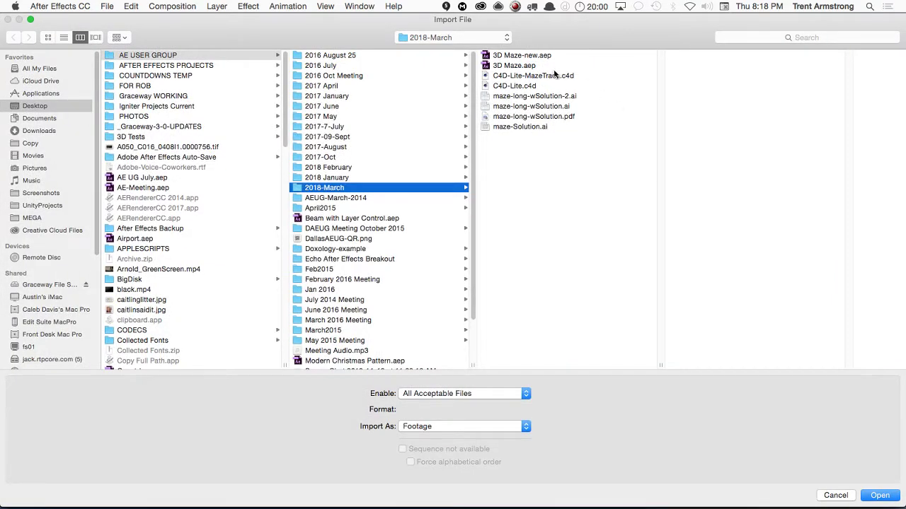
- Import C4D-Lite-MazeTrack.c4d as Island Tracked's top layer, set Cineware to Standard (Final), and preview
{"action": "left_click", "coordinate": [538, 75]}
{"action": "double_click", "coordinate": [538, 75]}
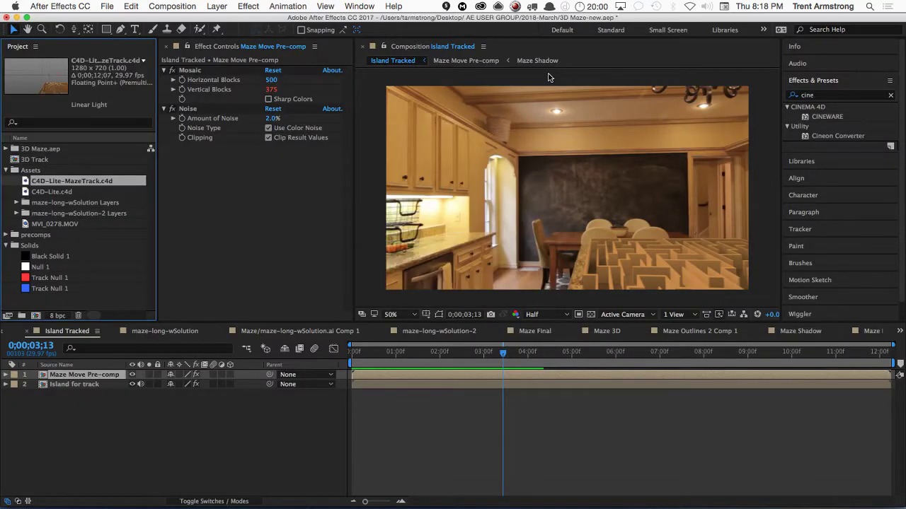
{"action": "left_click_drag", "start_coordinate": [68, 181], "coordinate": [76, 381]}
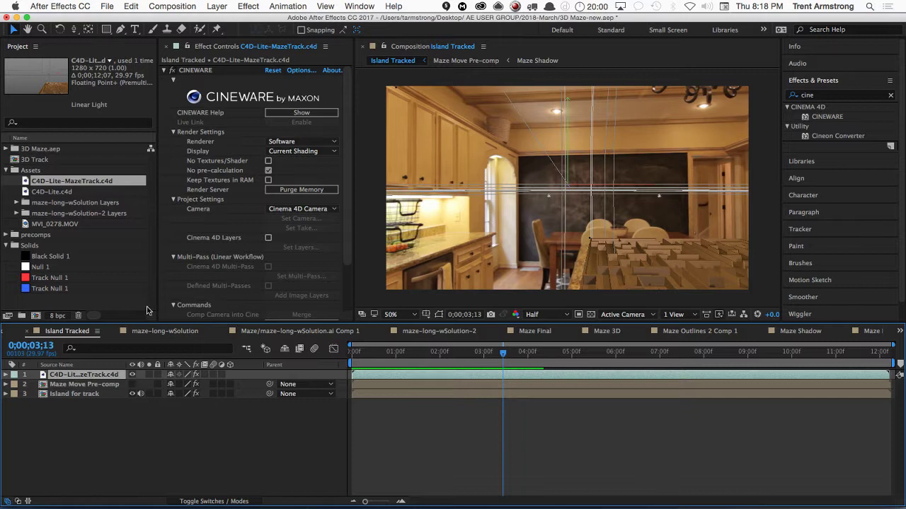
{"action": "left_click", "coordinate": [312, 142]}
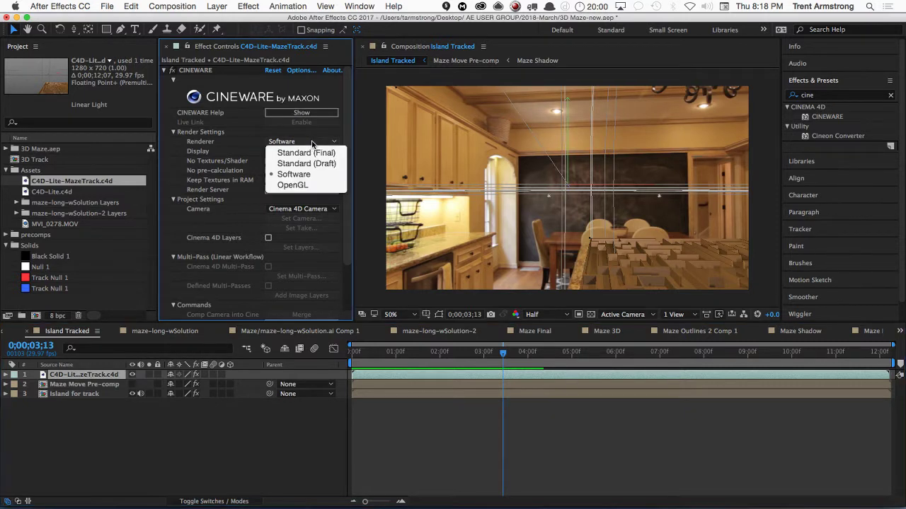
{"action": "left_click", "coordinate": [312, 154]}
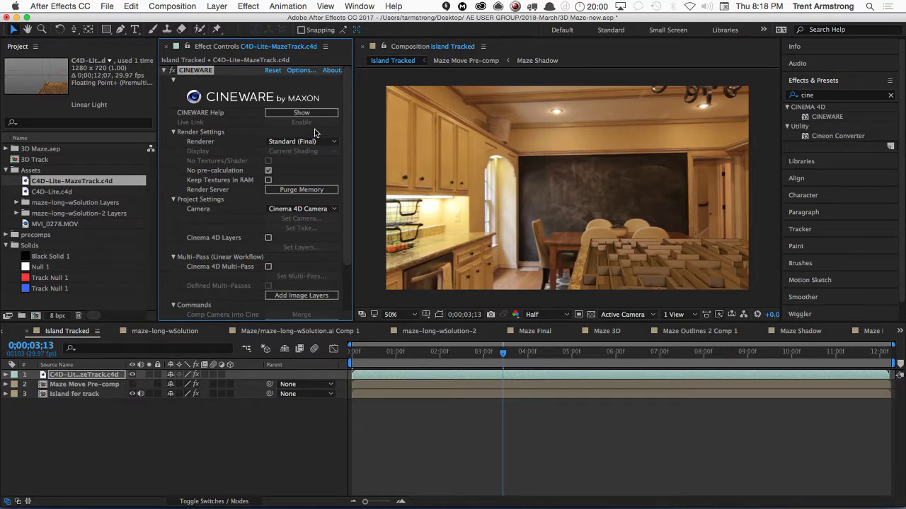
{"action": "key", "text": "space"}
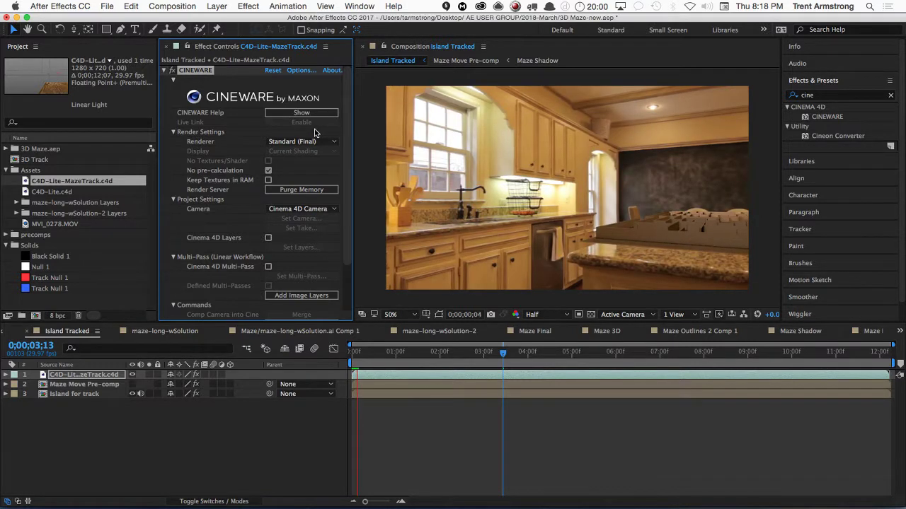
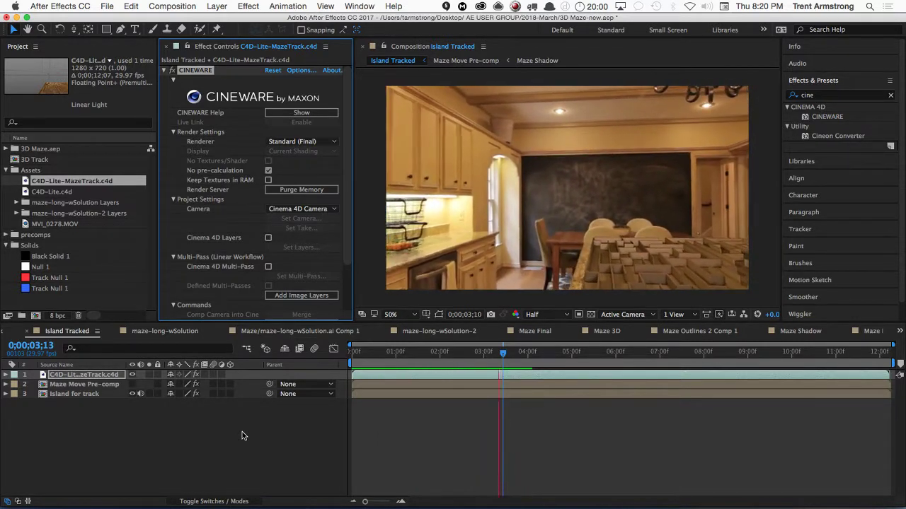
- Stop the kitchen maze preview and switch over to the C4D-Lite-MazeTrack.c4d scene
{"action": "key", "text": "space"}
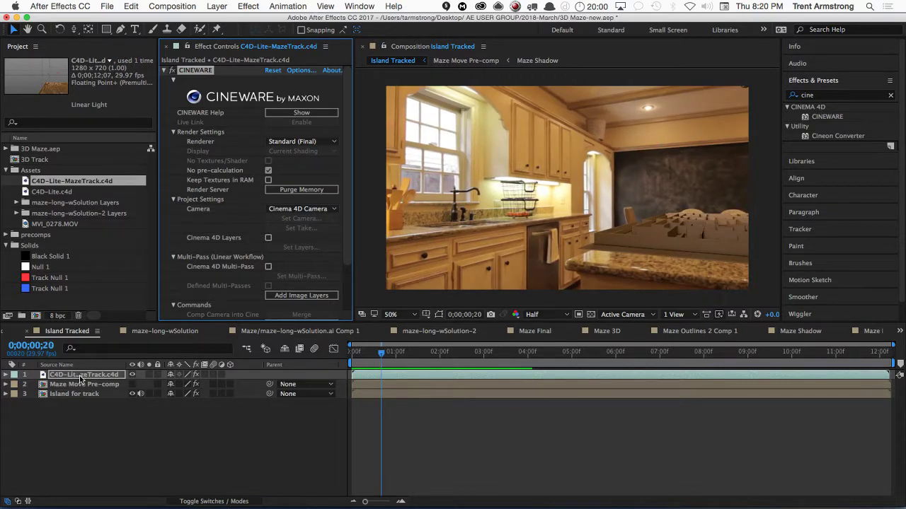
{"action": "key", "text": "super+Tab"}
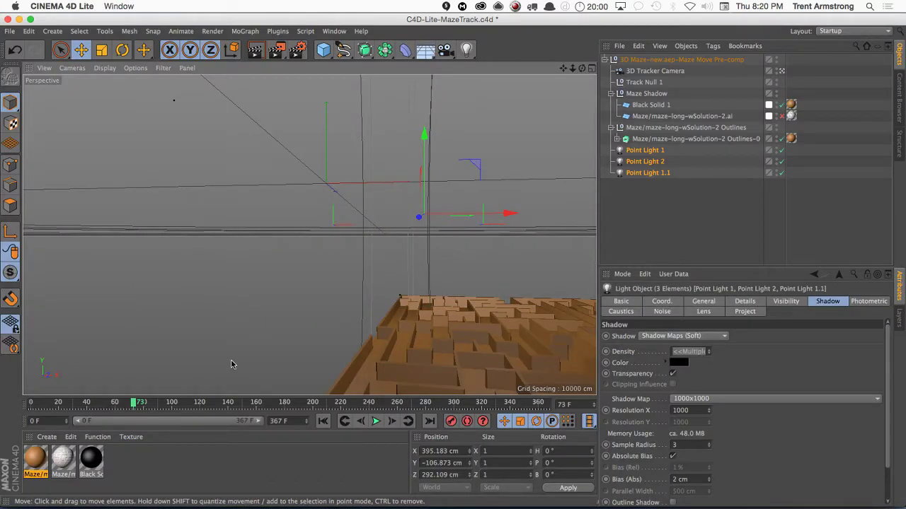
- Rewind the scene to frame 0 and inspect and nudge Track Null 1's coordinates
{"action": "left_click_drag", "start_coordinate": [133, 405], "coordinate": [32, 405]}
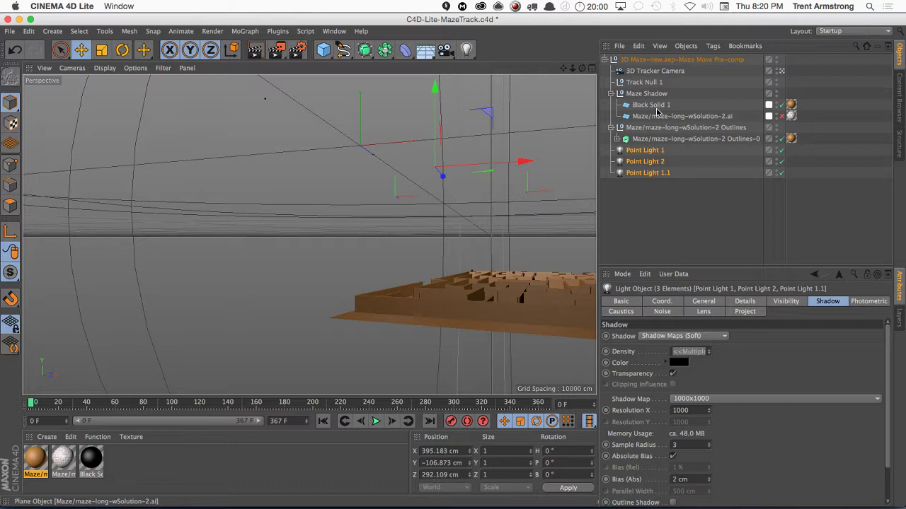
{"action": "left_click", "coordinate": [652, 83]}
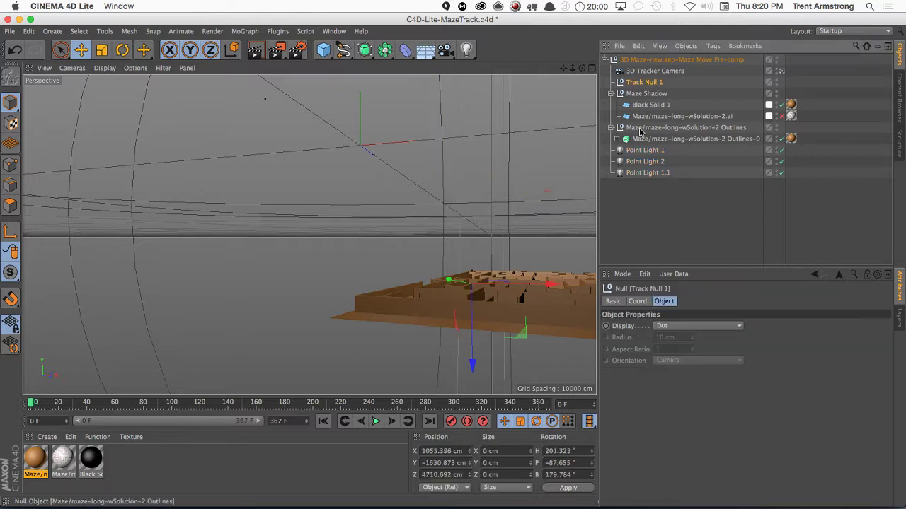
{"action": "left_click", "coordinate": [636, 301]}
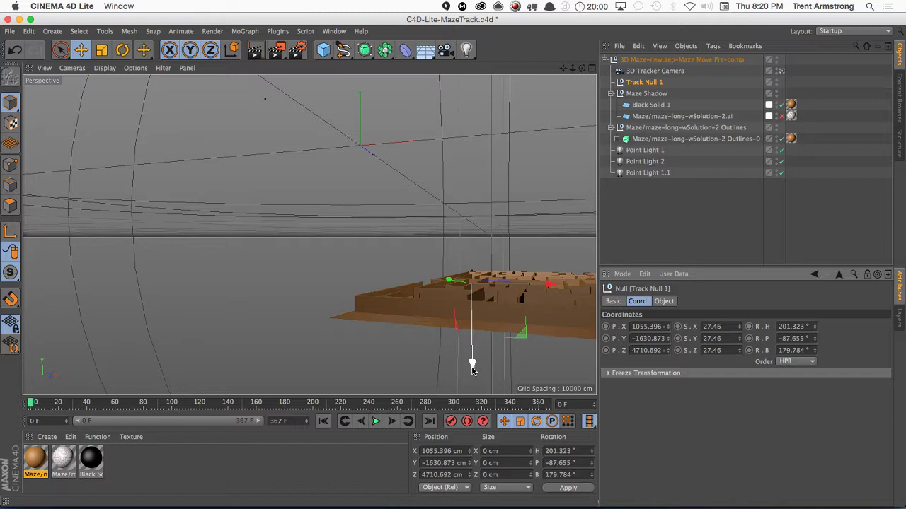
{"action": "left_click_drag", "start_coordinate": [471, 364], "coordinate": [483, 370]}
{"action": "double_click", "coordinate": [632, 339]}
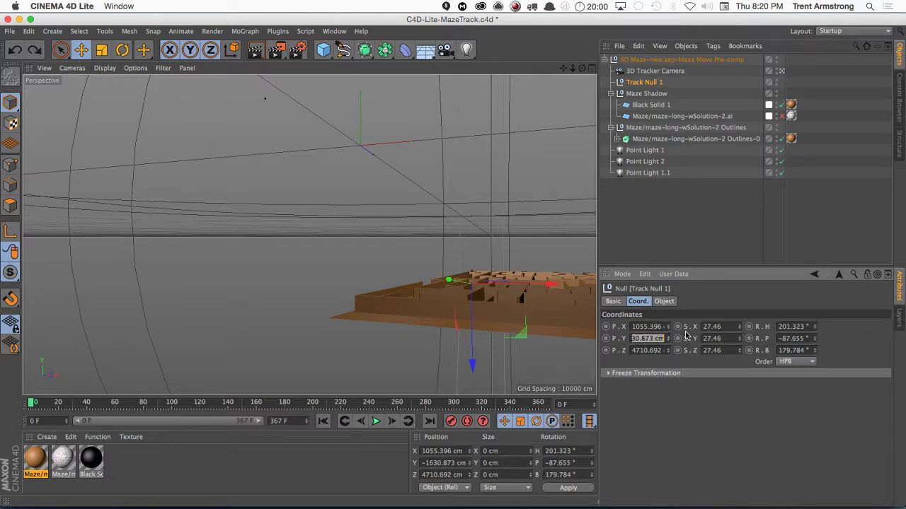
- Move Black Solid 1 out of Maze Shadow, set its Y to 30.873 cm, and save
{"action": "left_click", "coordinate": [655, 105]}
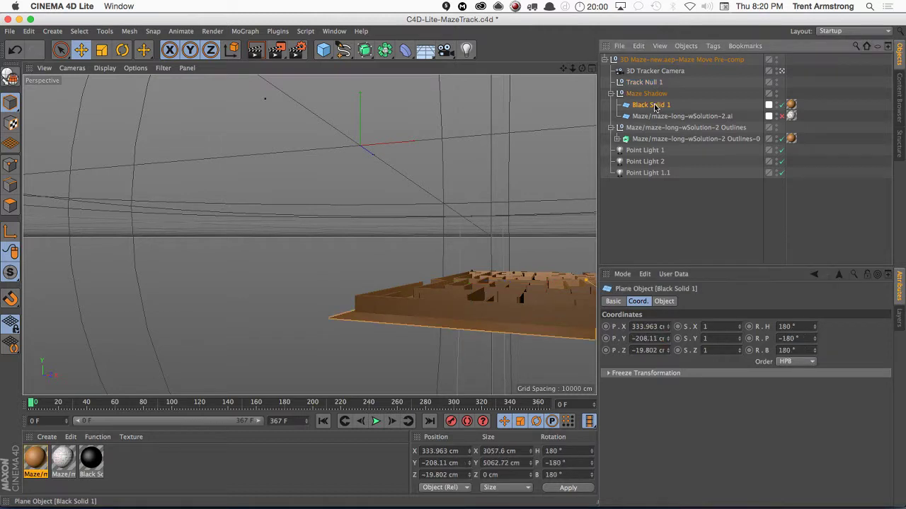
{"action": "left_click", "coordinate": [633, 338]}
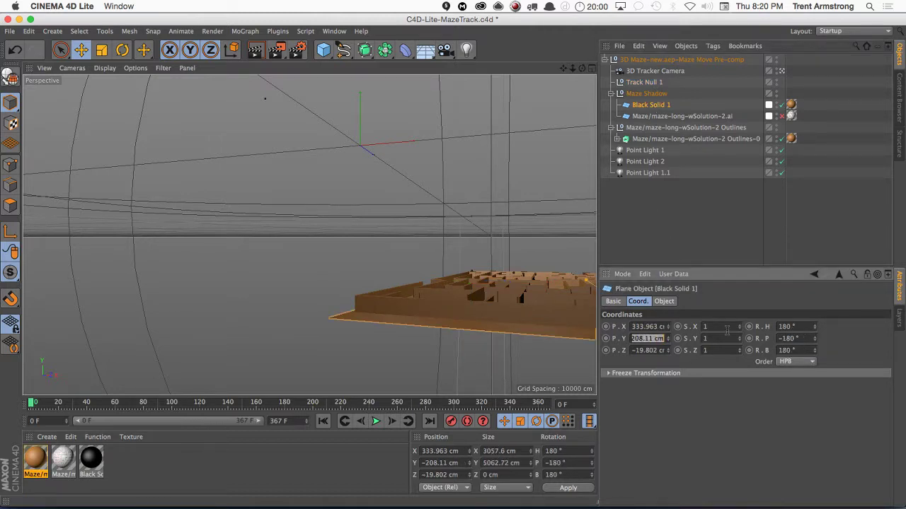
{"action": "left_click", "coordinate": [646, 93]}
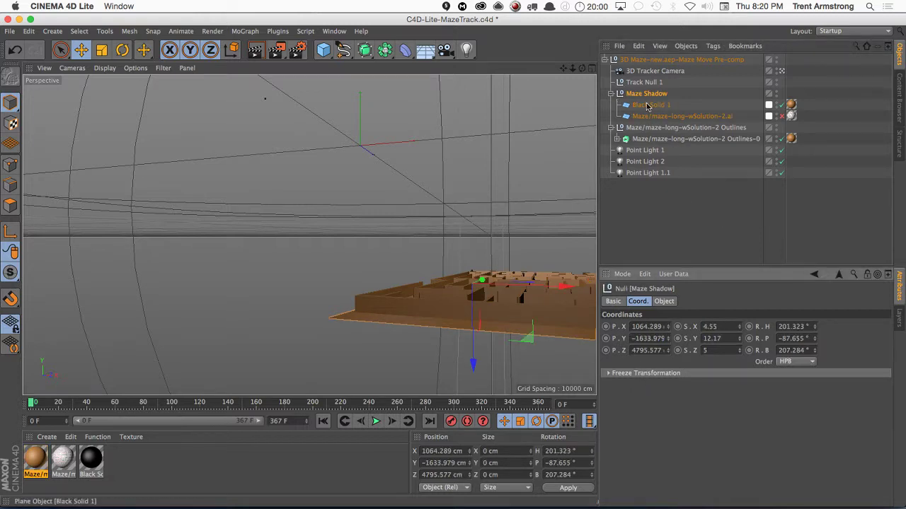
{"action": "left_click_drag", "start_coordinate": [636, 105], "coordinate": [642, 90]}
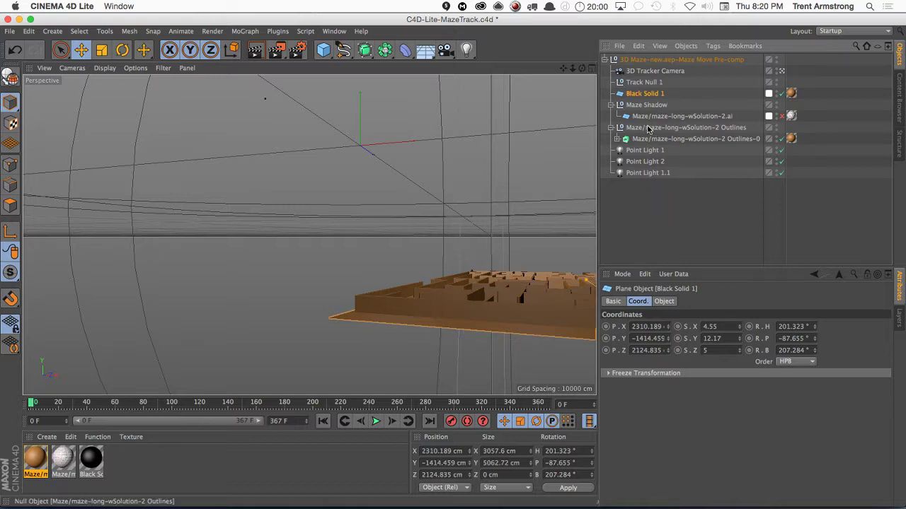
{"action": "left_click_drag", "start_coordinate": [632, 339], "coordinate": [696, 332]}
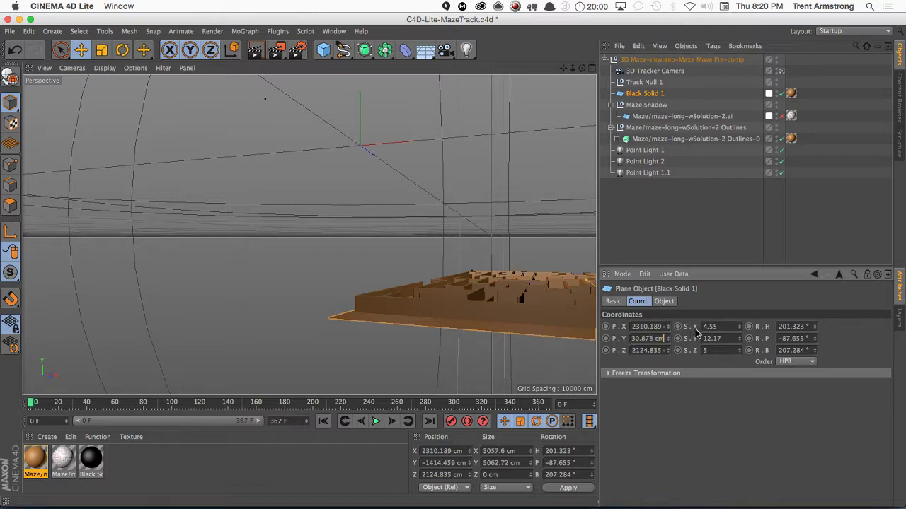
{"action": "key", "text": "Return"}
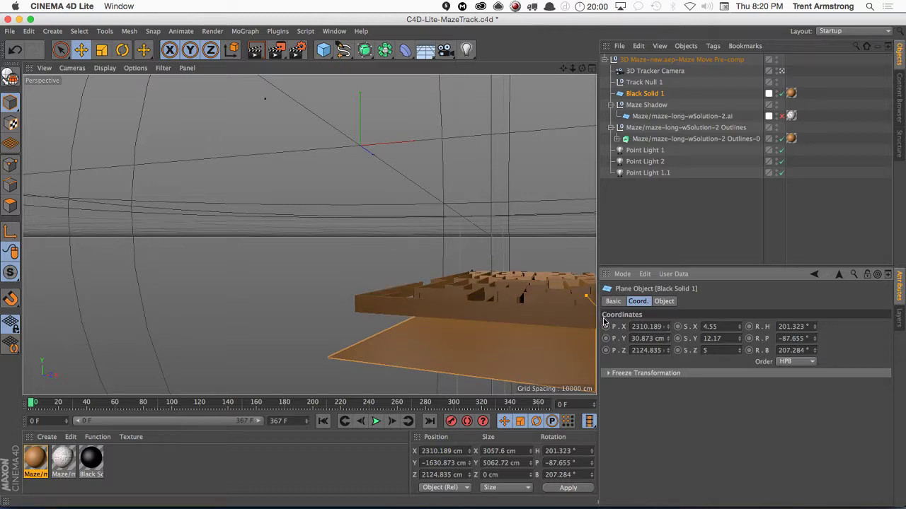
{"action": "key", "text": "super+s"}
{"action": "key", "text": "super+Tab"}
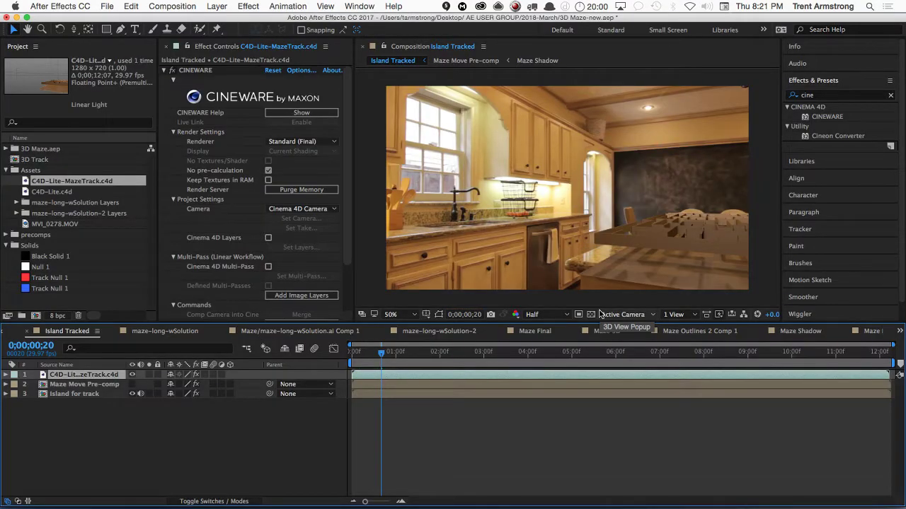
- Play the updated maze composite twice, stopping at 0;00;01;12, then return to Cinema 4D Lite
{"action": "key", "text": "space"}
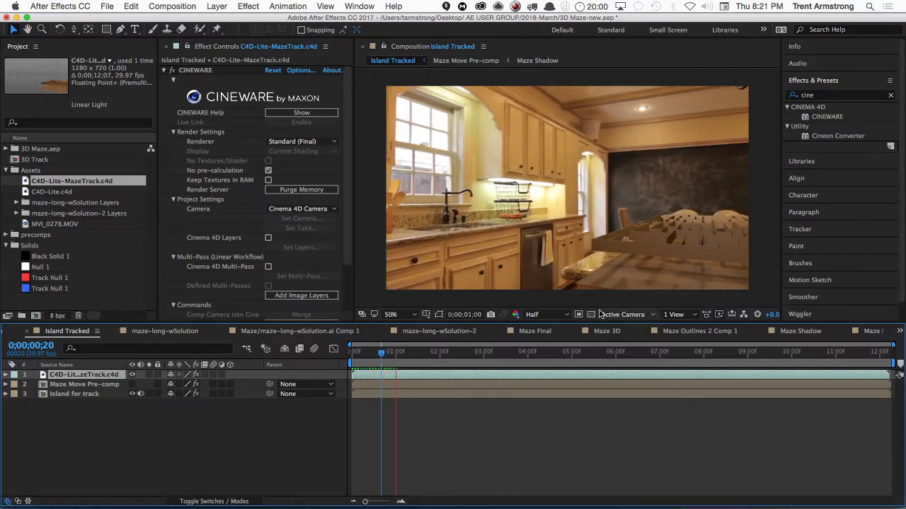
{"action": "key", "text": "space"}
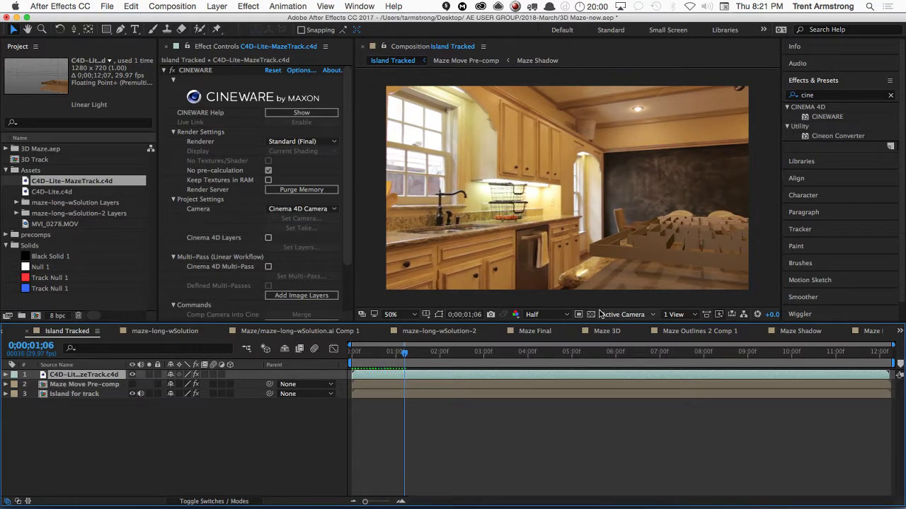
{"action": "key", "text": "space"}
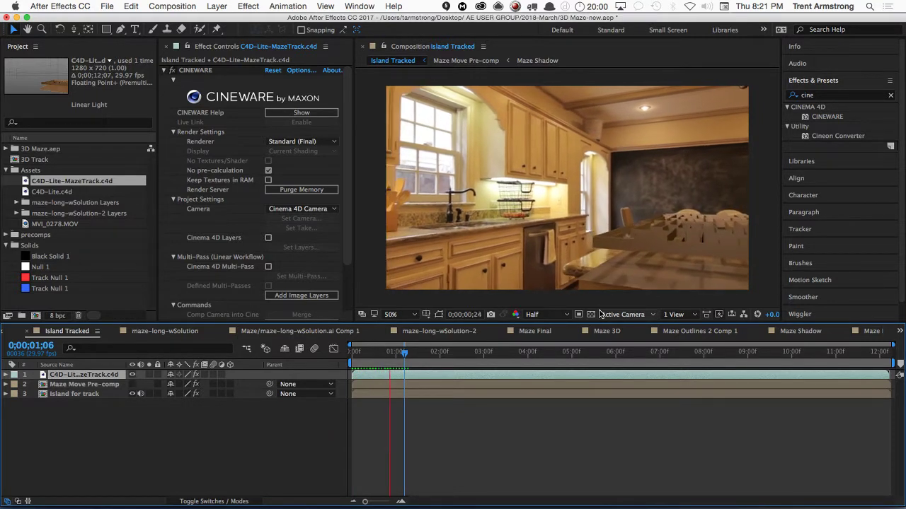
{"action": "key", "text": "space"}
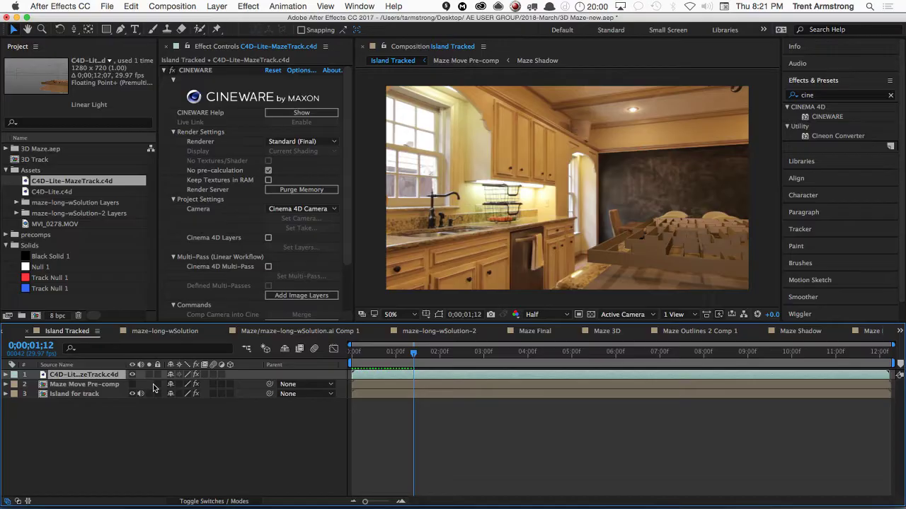
{"action": "key", "text": "super+Tab"}
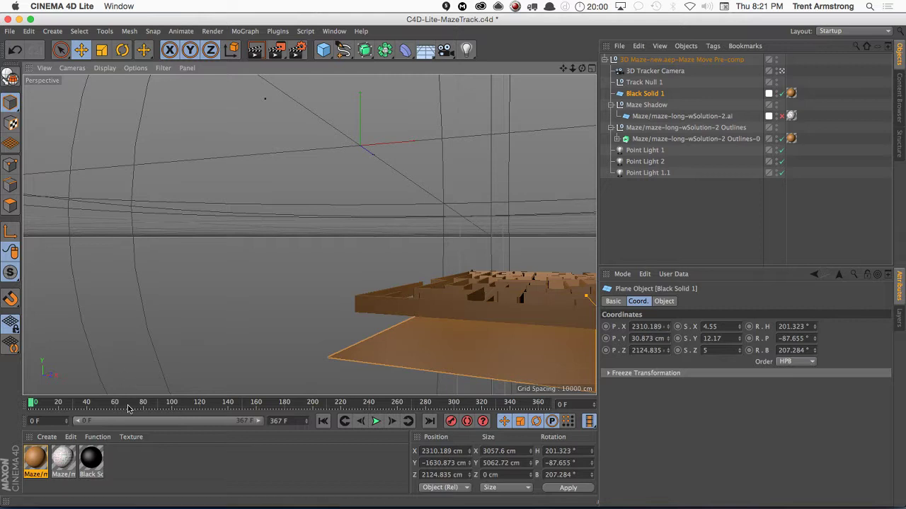
- Raise Black Solid 1 to Y 61.873 cm, save, and check it in After Effects
{"action": "left_click_drag", "start_coordinate": [667, 339], "coordinate": [667, 311]}
{"action": "key", "text": "super+s"}
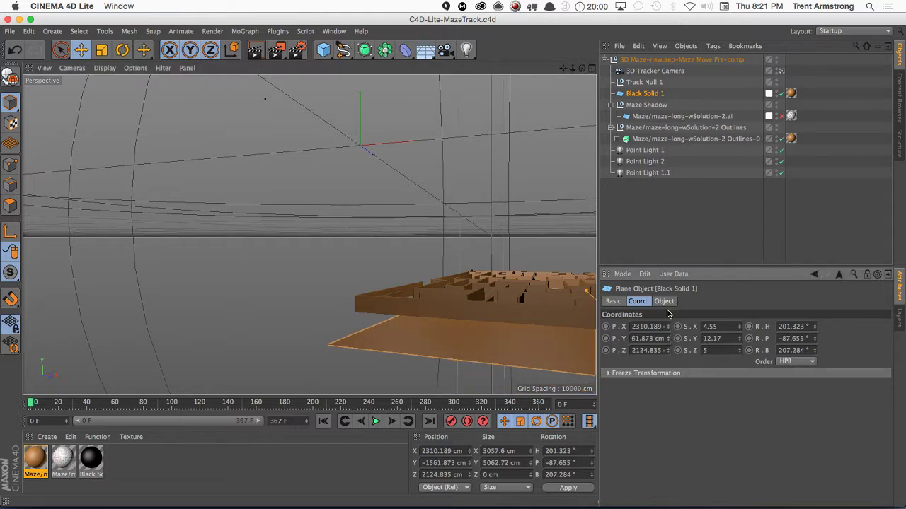
{"action": "key", "text": "super+Tab"}
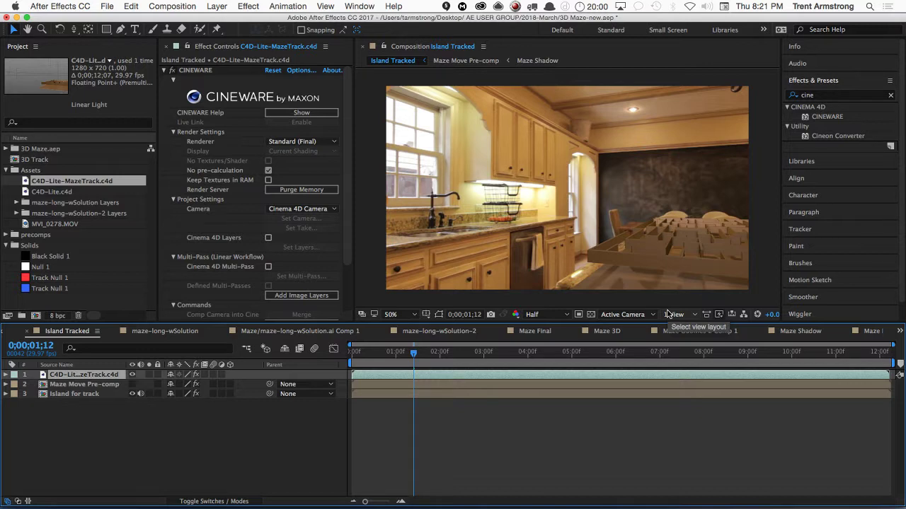
{"action": "key", "text": "super+Tab"}
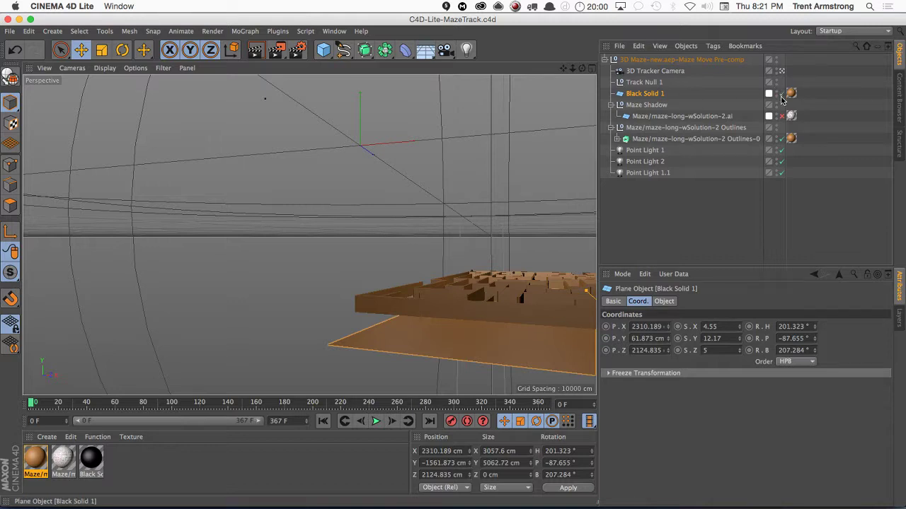
- Disable the maze extrusion to leave outlines, save, preview, and set Black Solid 1 to Y 43.873 cm
{"action": "left_click", "coordinate": [781, 139]}
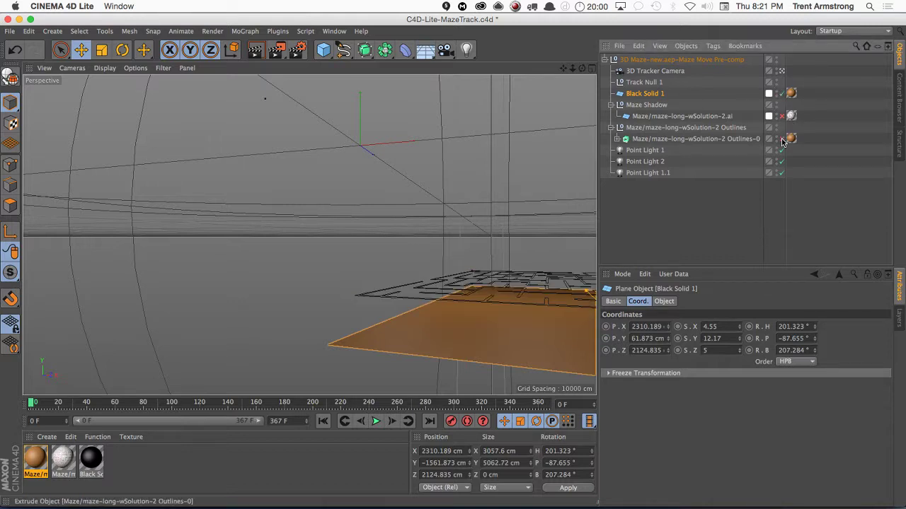
{"action": "key", "text": "super+Tab"}
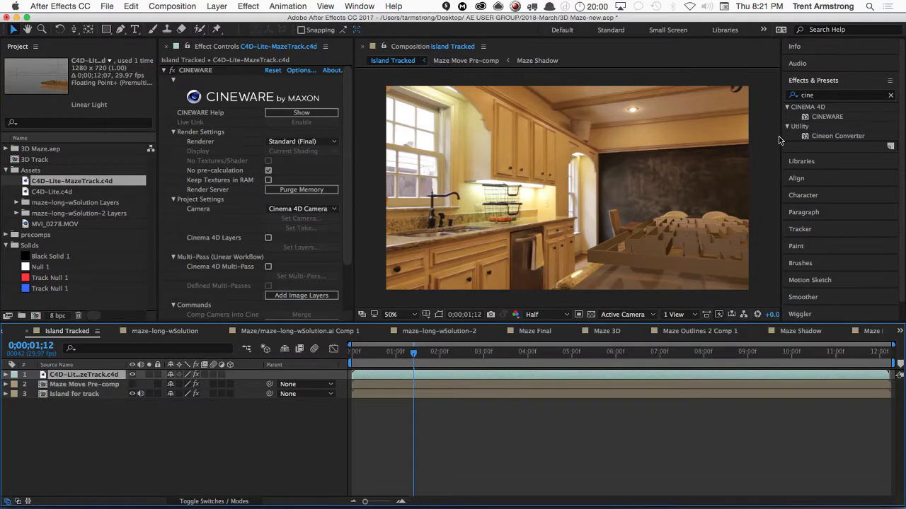
{"action": "key", "text": "super+Tab"}
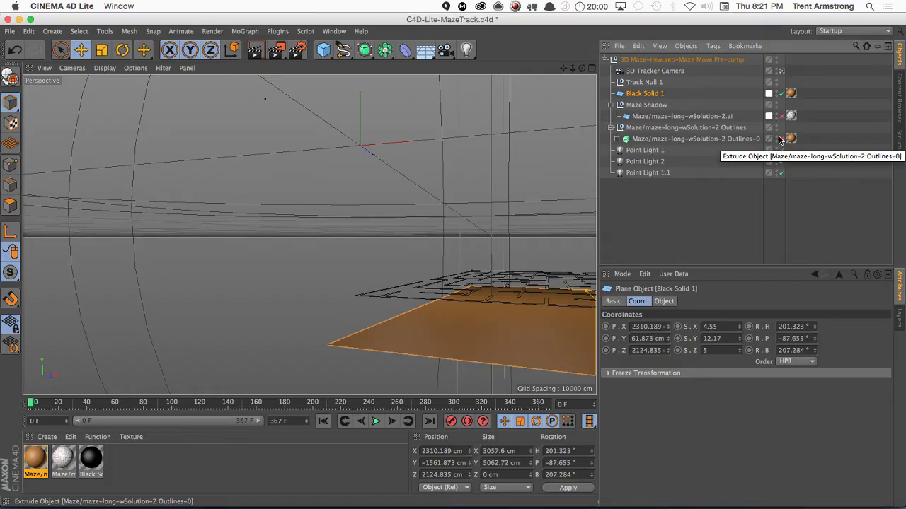
{"action": "key", "text": "super+s"}
{"action": "key", "text": "super+Tab"}
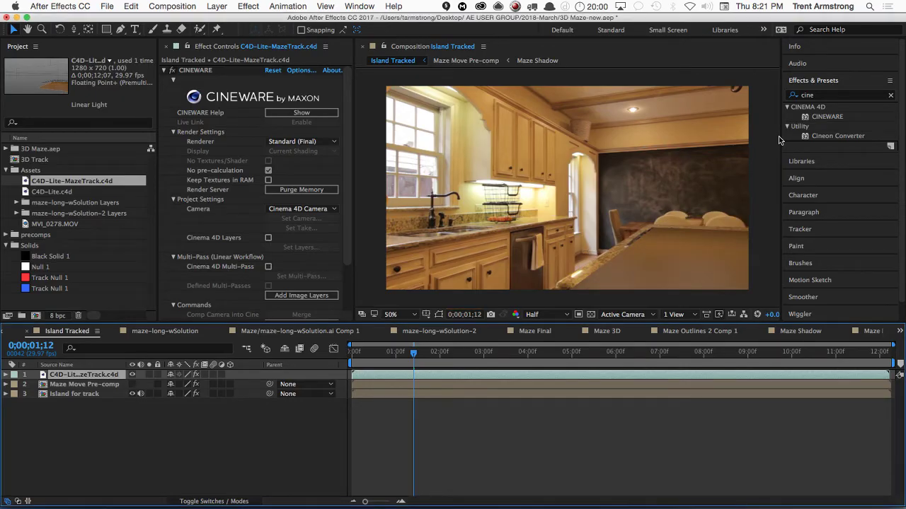
{"action": "key", "text": "space"}
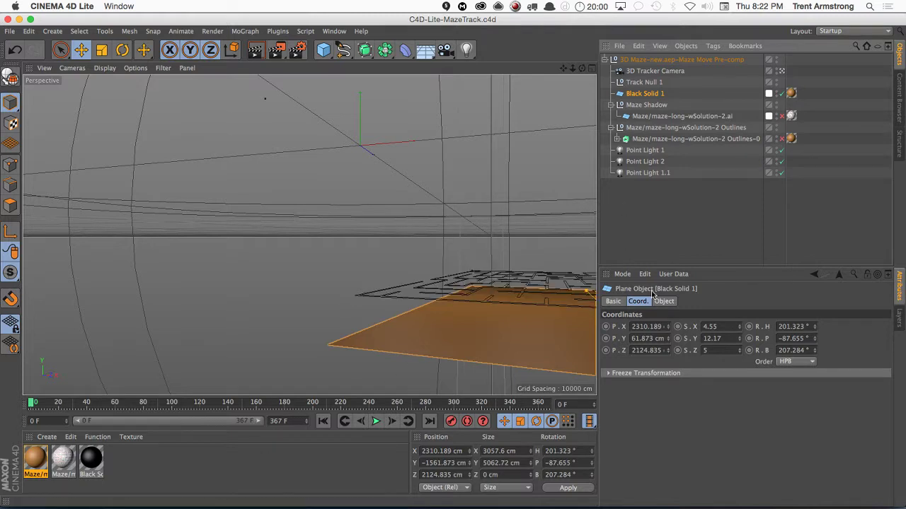
{"action": "left_click_drag", "start_coordinate": [667, 343], "coordinate": [671, 322]}
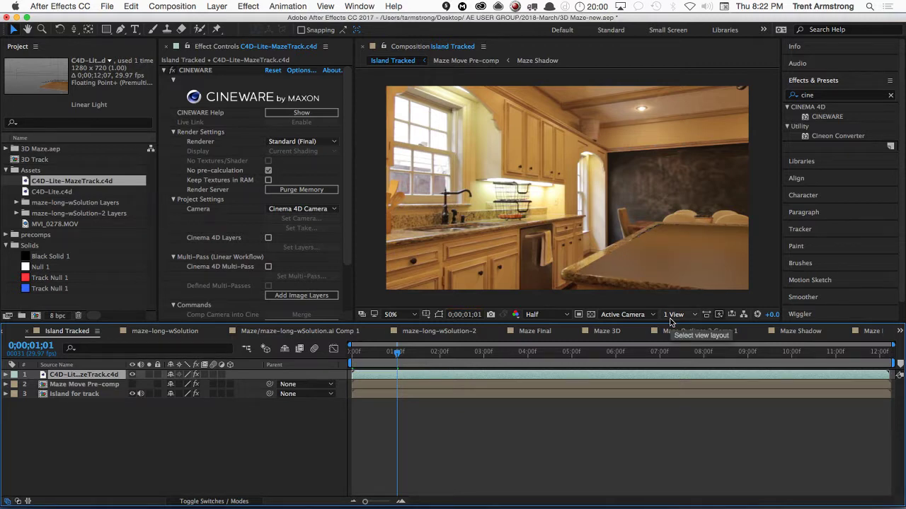
- Preview and stop the kitchen composite, then switch to the C4D-Lite-MazeTrack.c4d scene
{"action": "key", "text": "space"}
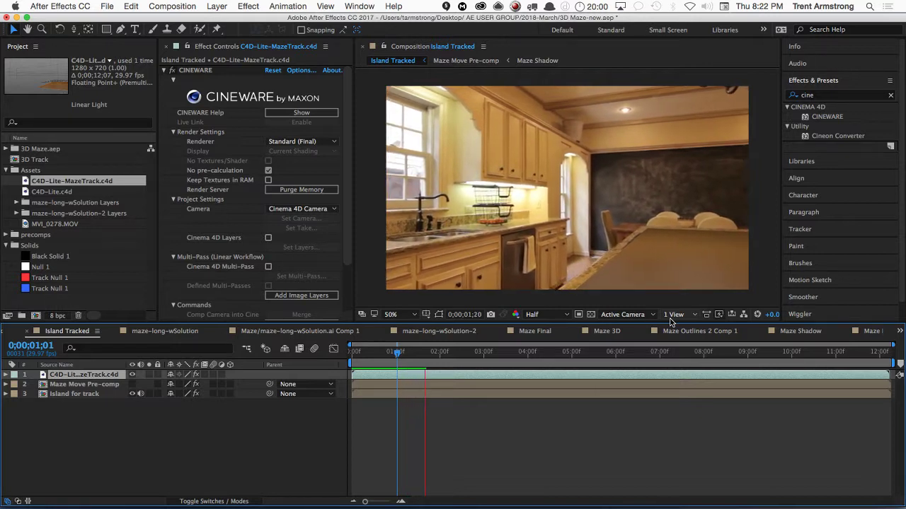
{"action": "key", "text": "space"}
{"action": "key", "text": "space"}
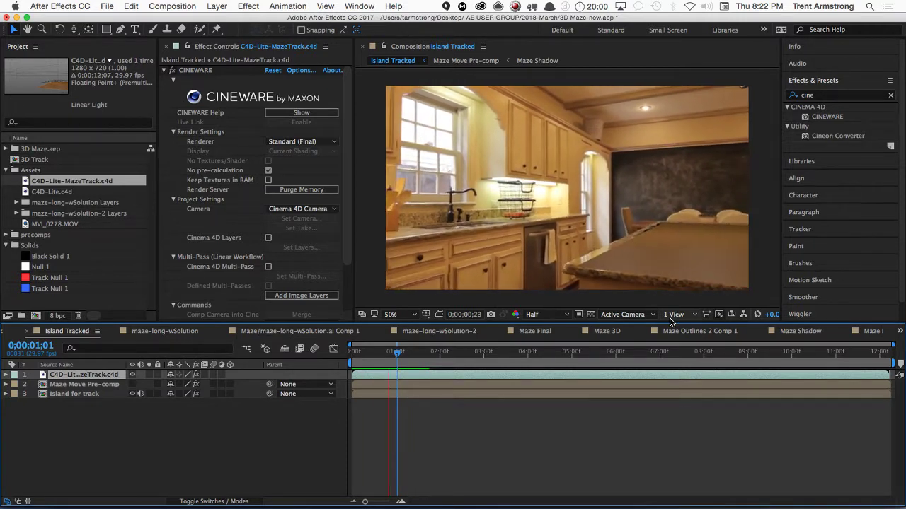
{"action": "key", "text": "space"}
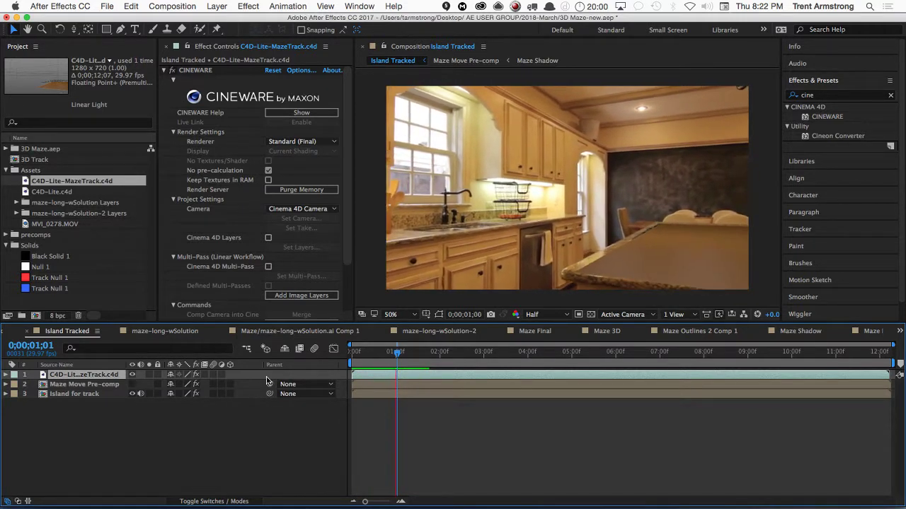
{"action": "key", "text": "super+Tab"}
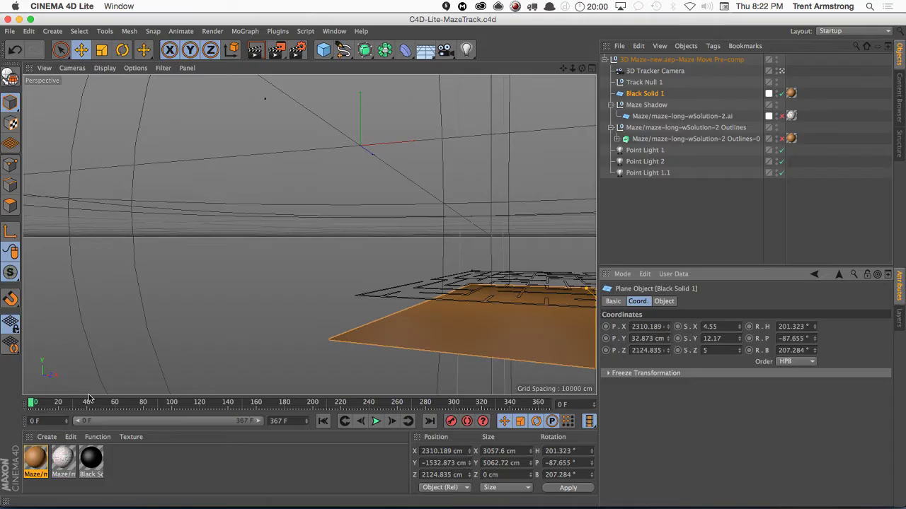
- Set Black Solid 1's pitch to -90° and save, then fine-tune it to -88°
{"action": "double_click", "coordinate": [791, 339]}
{"action": "key", "text": "BackSpace"}
{"action": "type", "text": "-90"}
{"action": "key", "text": "Return"}
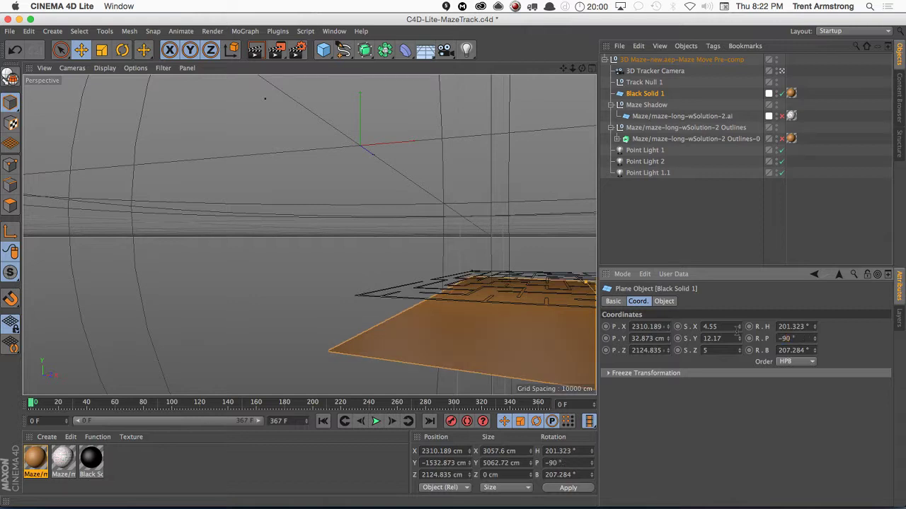
{"action": "key", "text": "super+s"}
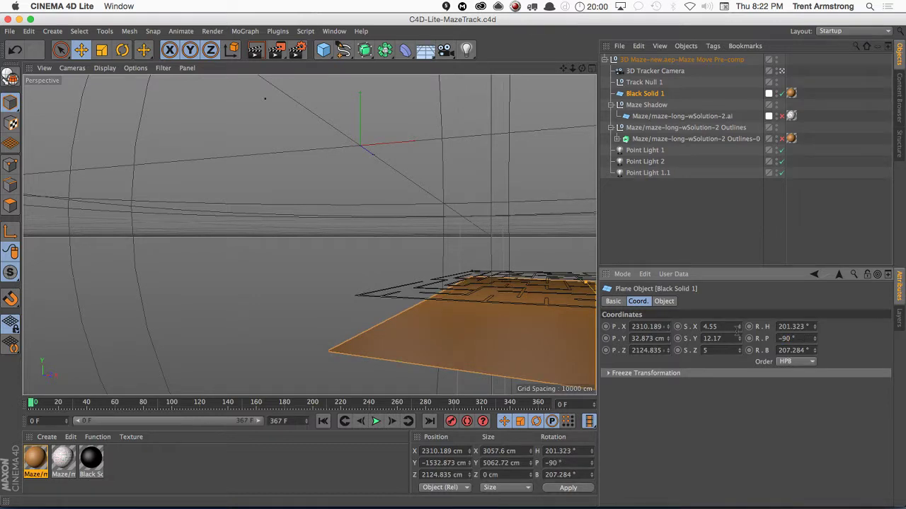
{"action": "key", "text": "super+Tab"}
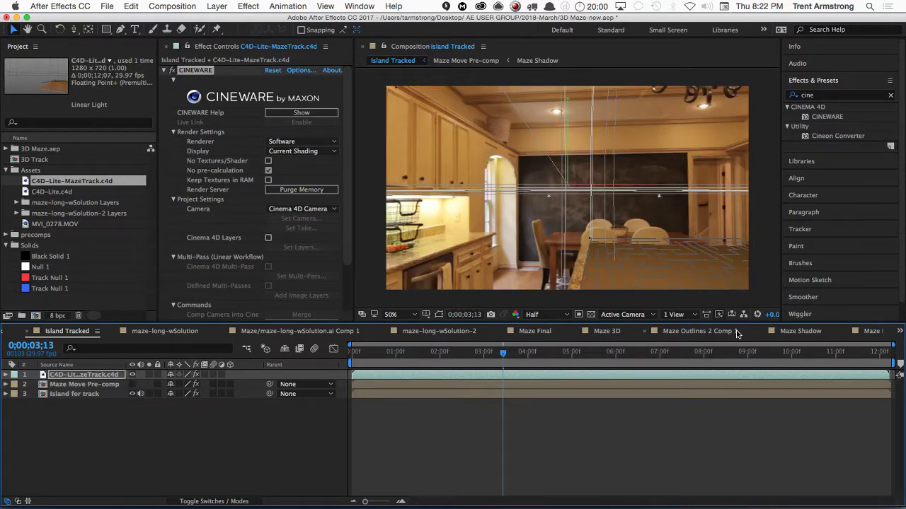
{"action": "key", "text": "super+Tab"}
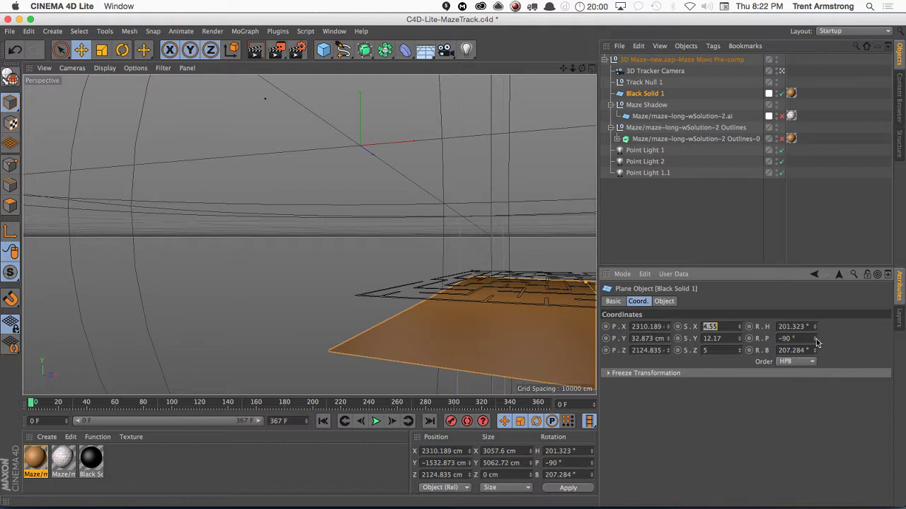
{"action": "left_click_drag", "start_coordinate": [817, 344], "coordinate": [814, 341]}
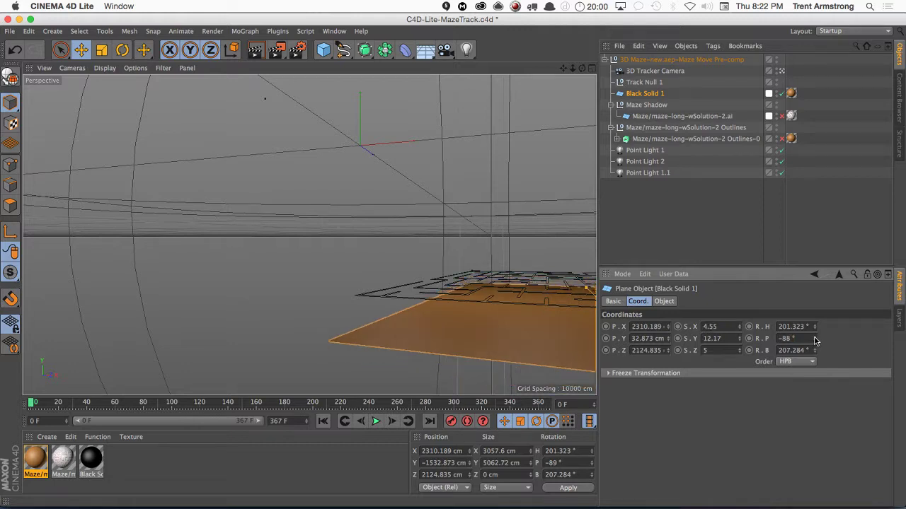
- Deselect the C4D layer and set the CINEWARE renderer to Standard (Final)
{"action": "key", "text": "super+Tab"}
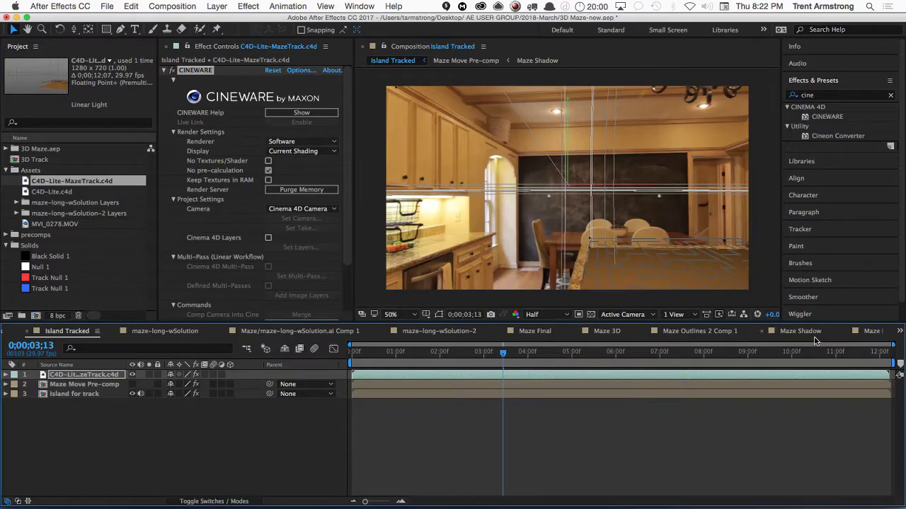
{"action": "left_click", "coordinate": [182, 444]}
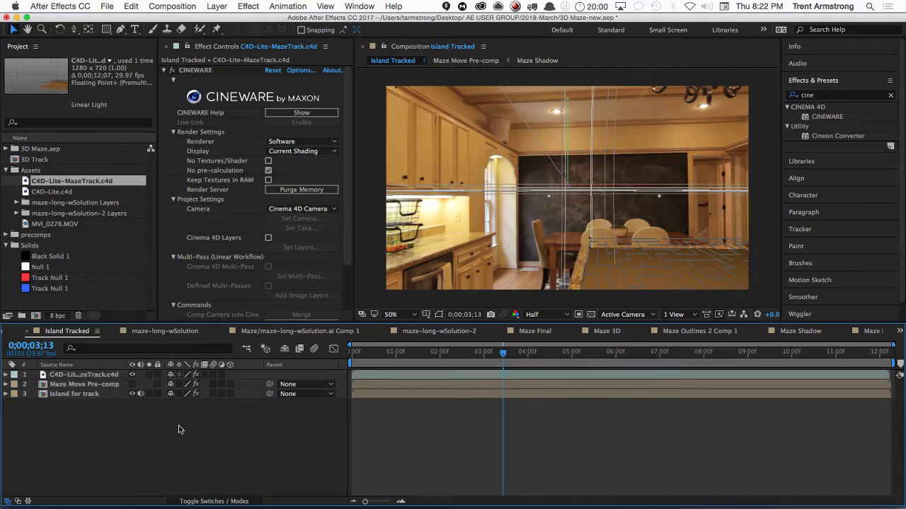
{"action": "left_click", "coordinate": [307, 115]}
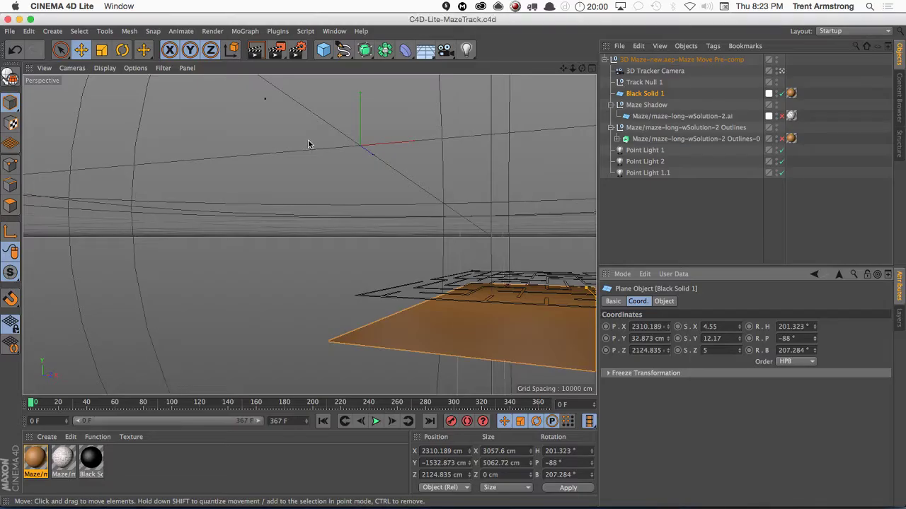
{"action": "key", "text": "super+Tab"}
{"action": "left_click", "coordinate": [311, 142]}
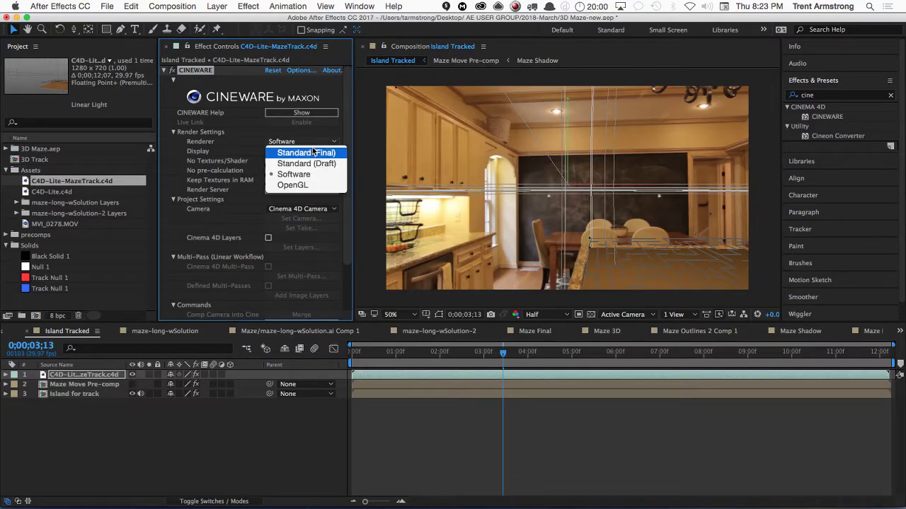
{"action": "left_click", "coordinate": [313, 152]}
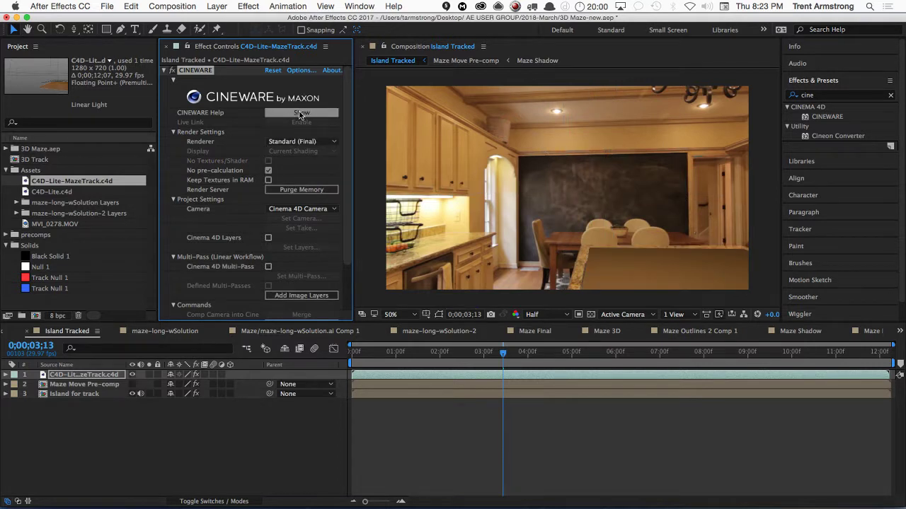
- Switch the CINEWARE renderer to Standard (Draft) and preview the comp before returning to Cinema 4D Lite
{"action": "left_click", "coordinate": [303, 115]}
{"action": "key", "text": "super+Tab"}
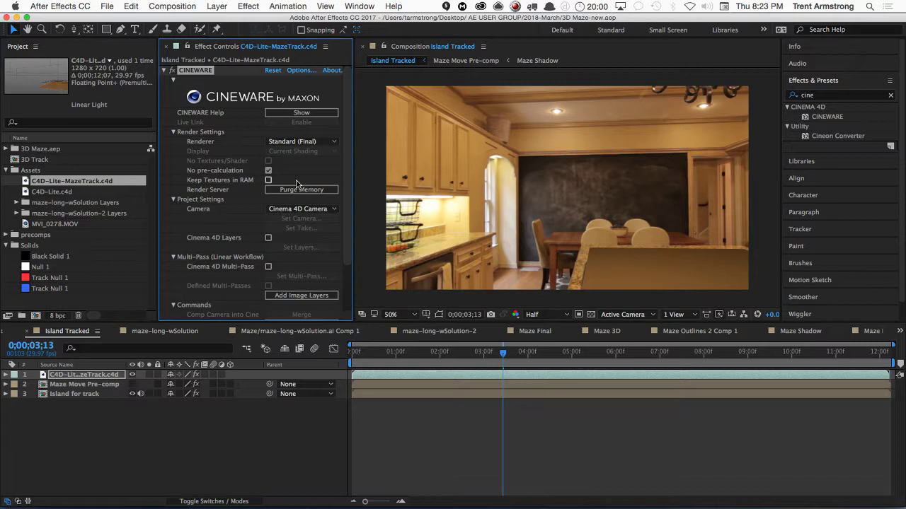
{"action": "left_click", "coordinate": [303, 142]}
{"action": "left_click", "coordinate": [289, 192]}
{"action": "key", "text": "space"}
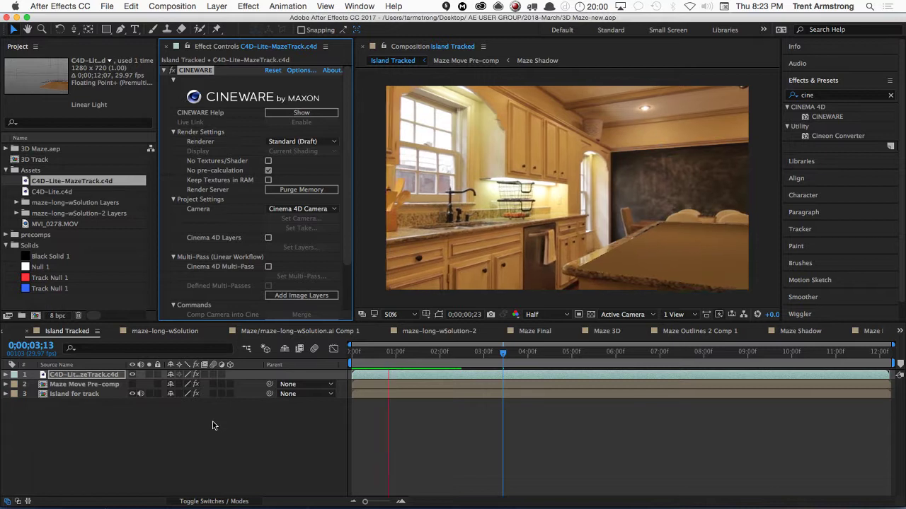
{"action": "key", "text": "space"}
{"action": "key", "text": "super+Tab"}
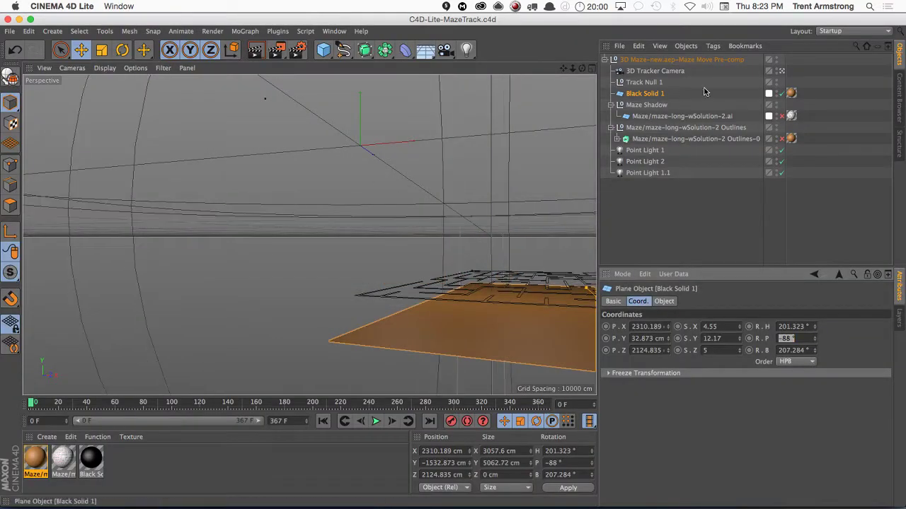
- Re-enable the Extrude for solid maze walls and lower the Outlines null to Y -1563.146 cm
{"action": "left_click", "coordinate": [781, 139]}
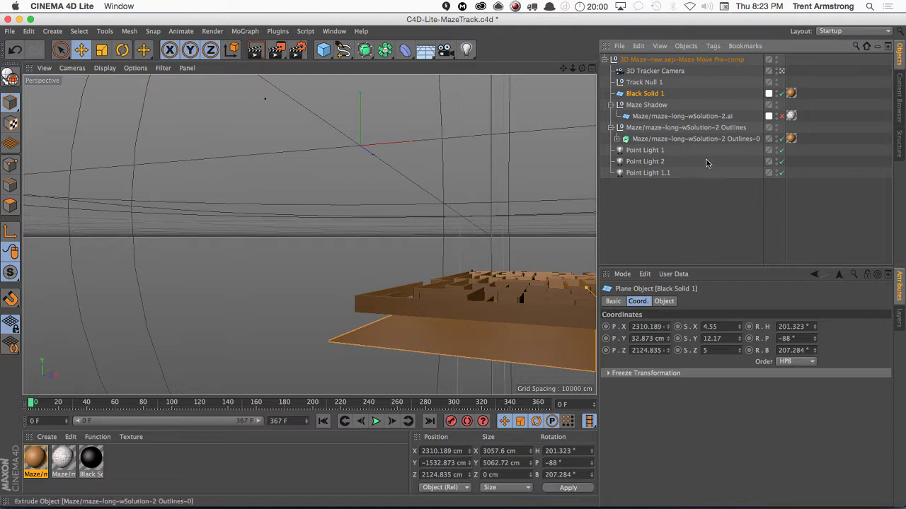
{"action": "left_click", "coordinate": [646, 128]}
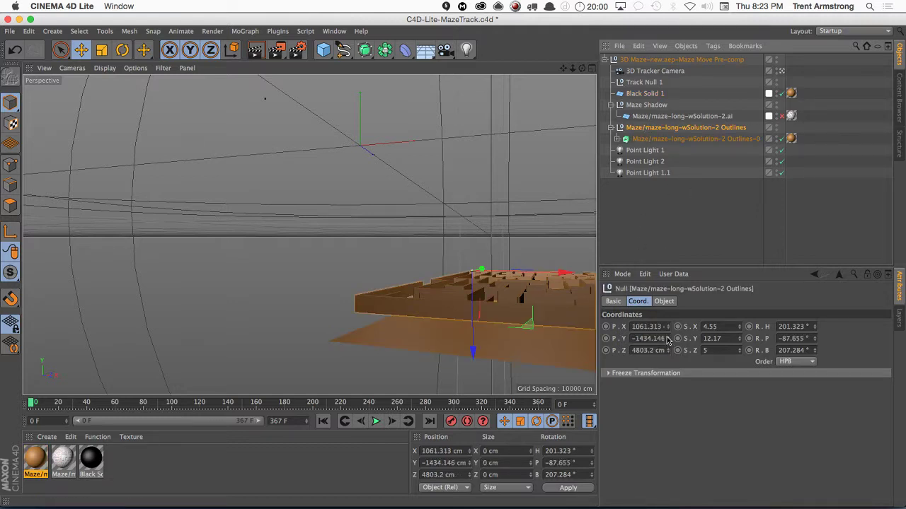
{"action": "left_click_drag", "start_coordinate": [666, 340], "coordinate": [665, 416]}
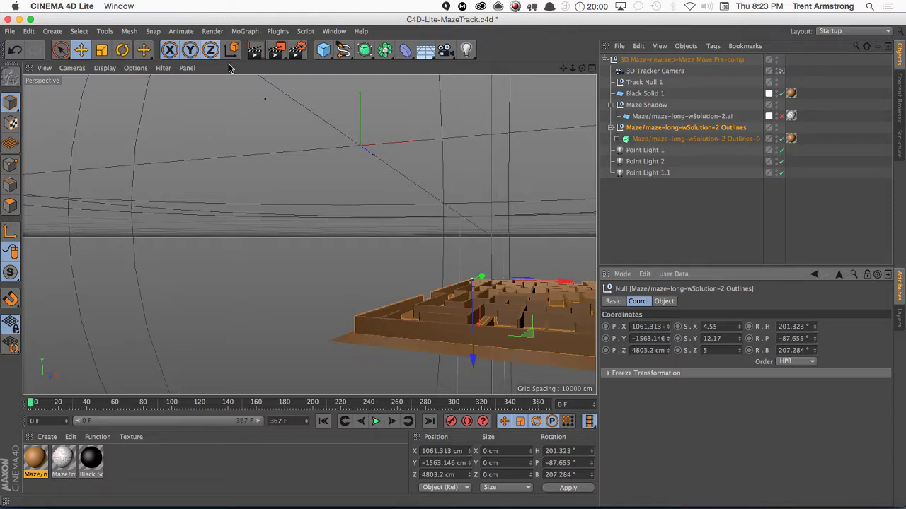
- In Render Settings, set Anti-Aliasing to Best with Min Level 2x2, then close the window
{"action": "key", "text": "super+b"}
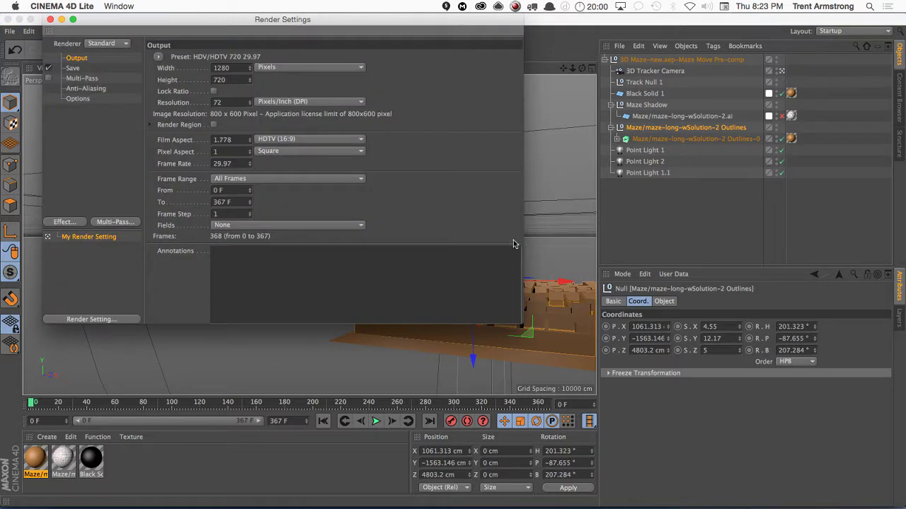
{"action": "left_click", "coordinate": [85, 90]}
{"action": "left_click", "coordinate": [269, 58]}
{"action": "left_click", "coordinate": [264, 91]}
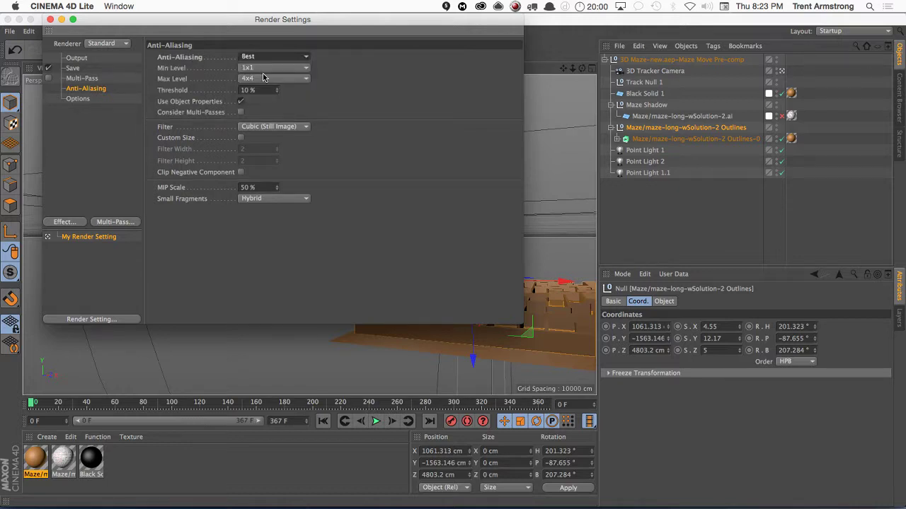
{"action": "left_click", "coordinate": [266, 67]}
{"action": "left_click", "coordinate": [257, 90]}
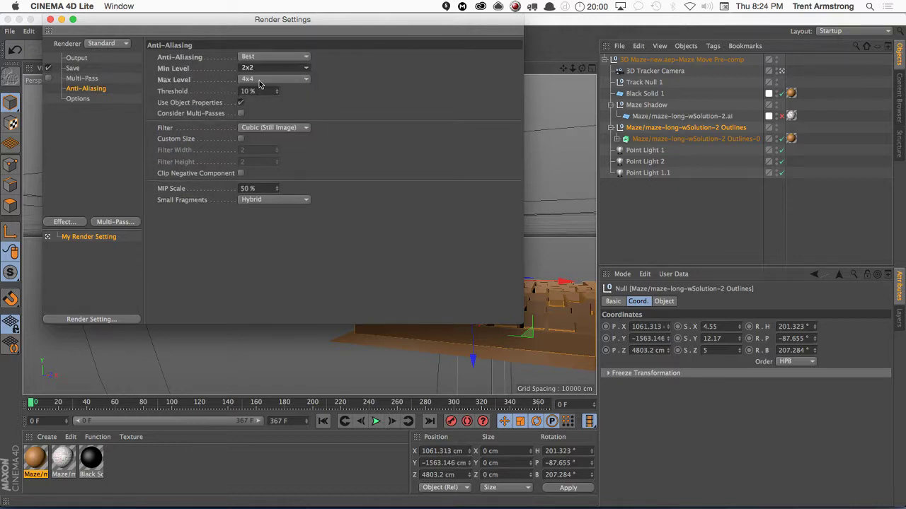
{"action": "left_click", "coordinate": [50, 20]}
- Set the CINEWARE renderer to Standard (Final) and preview the Island Tracked comp
{"action": "key", "text": "super+Tab"}
{"action": "key", "text": "super+Tab"}
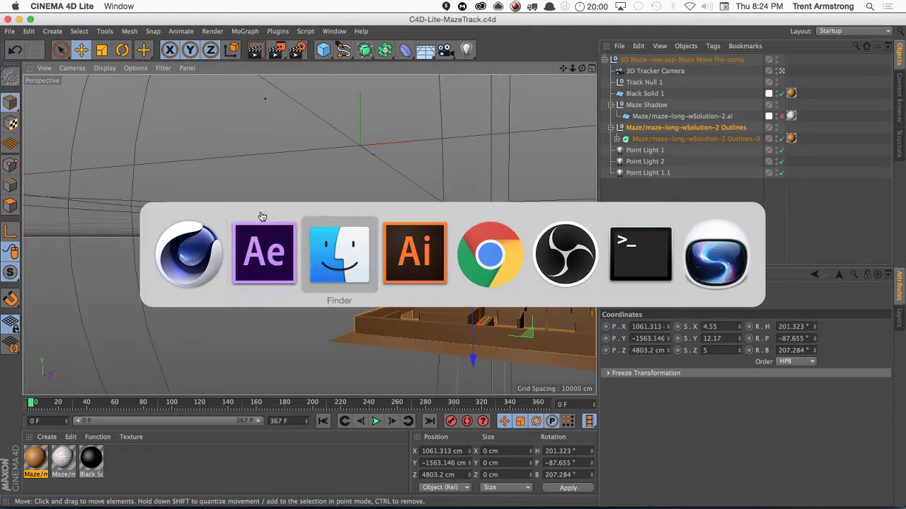
{"action": "left_click", "coordinate": [263, 251]}
{"action": "left_click", "coordinate": [303, 144]}
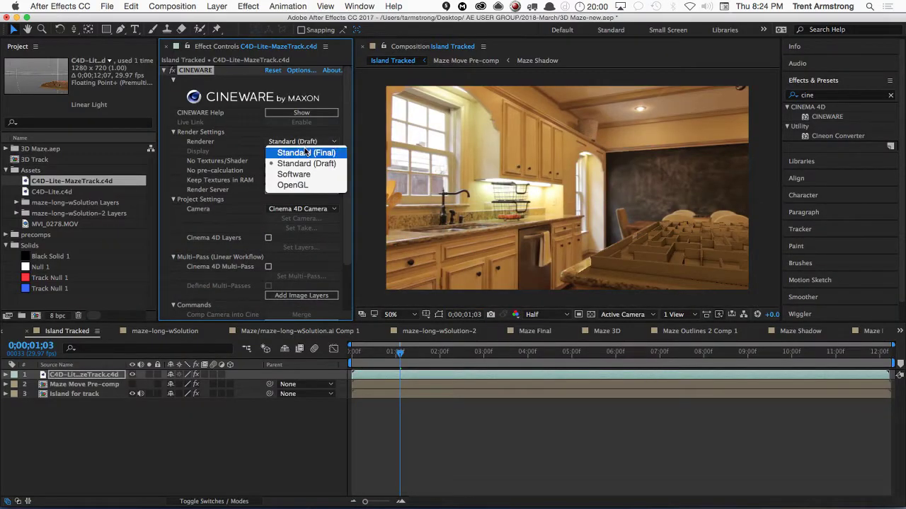
{"action": "left_click", "coordinate": [301, 146]}
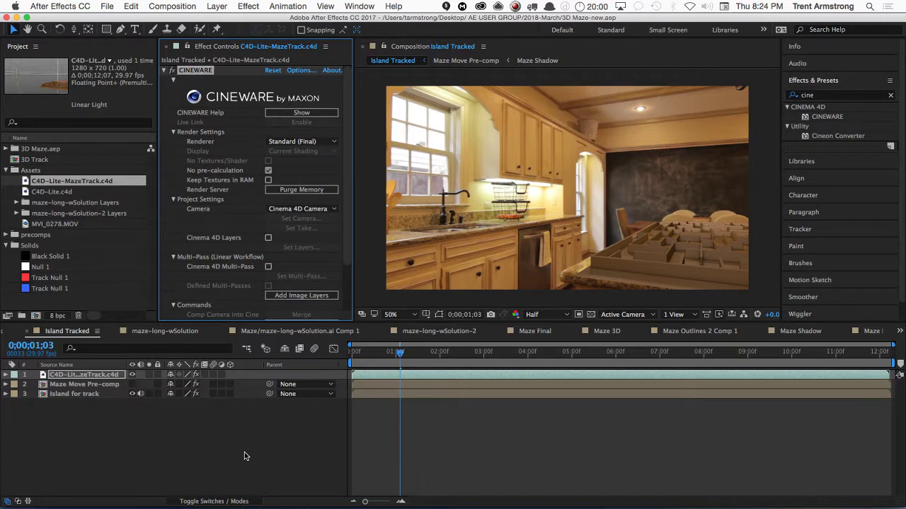
{"action": "key", "text": "space"}
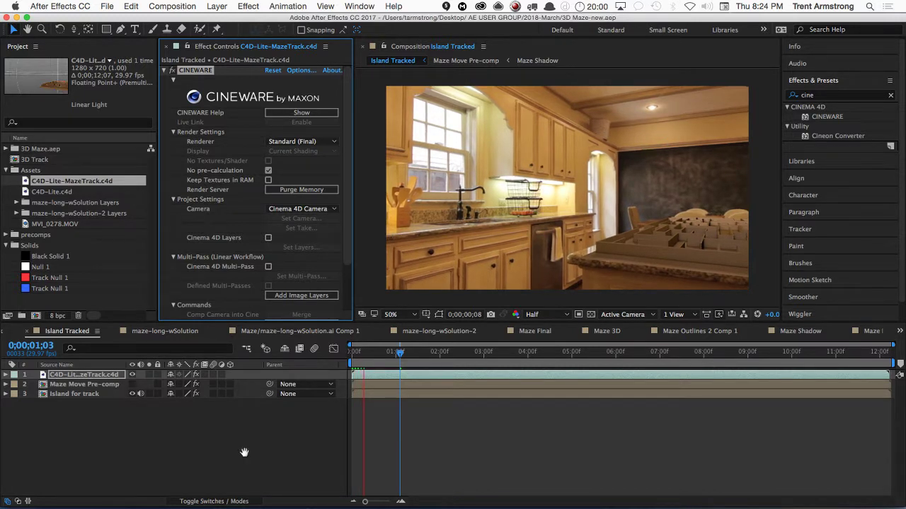
{"action": "key", "text": "space"}
- Set the Cinema 4D render anti-aliasing to None, close Render Settings, and return to After Effects
{"action": "key", "text": "super+Tab"}
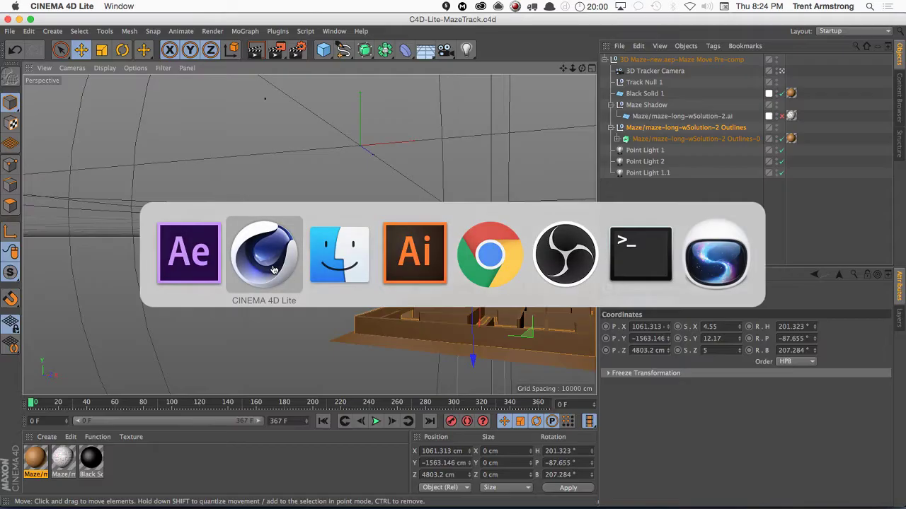
{"action": "key", "text": "super+b"}
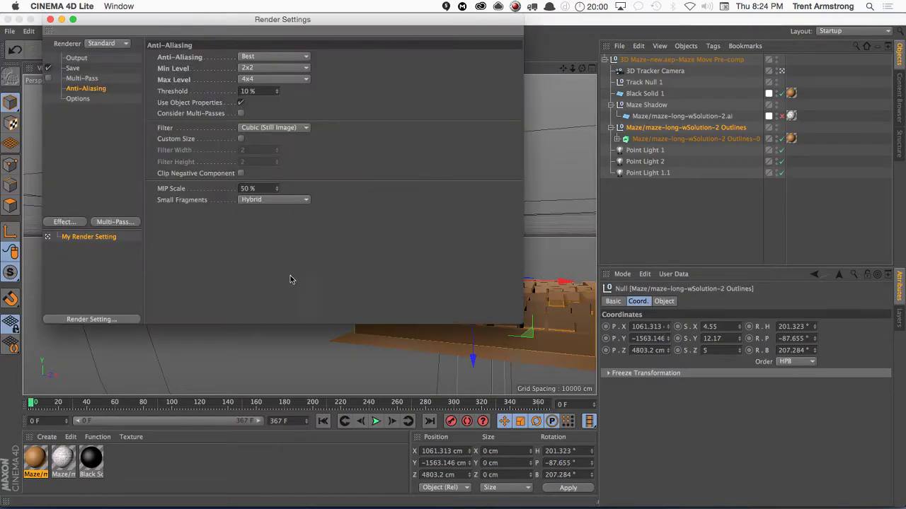
{"action": "left_click", "coordinate": [260, 58]}
{"action": "left_click", "coordinate": [264, 67]}
{"action": "key", "text": "super+Tab"}
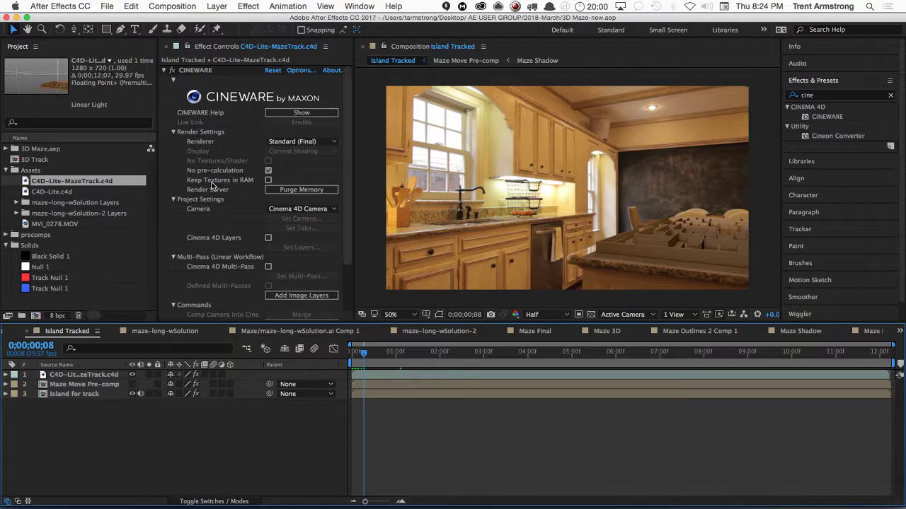
{"action": "key", "text": "super+Tab"}
{"action": "key", "text": "super+w"}
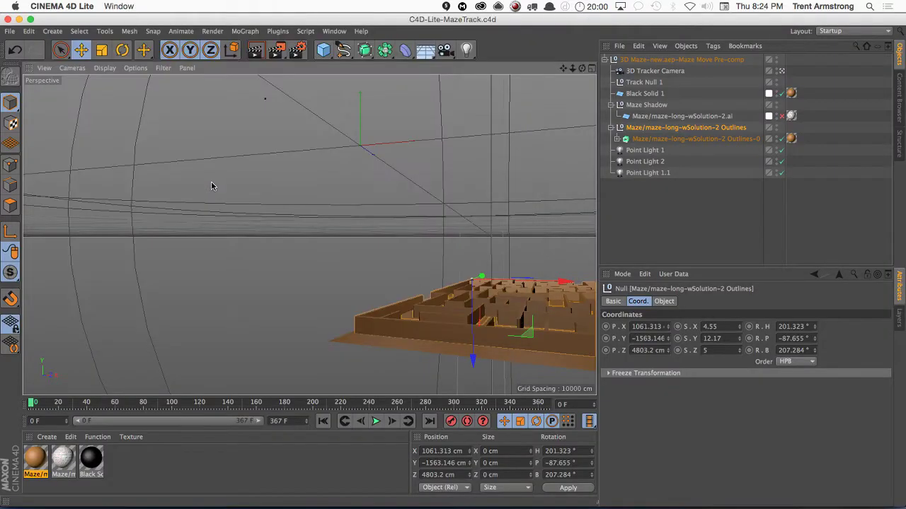
{"action": "key", "text": "super+Tab"}
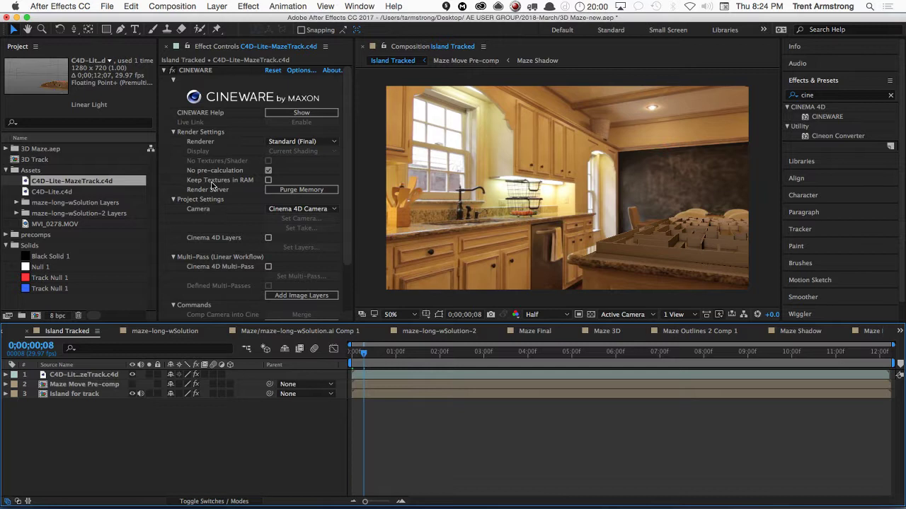
- Preview the kitchen shot, scrub ahead to about 0;00;03;25, then return to frame zero
{"action": "key", "text": "space"}
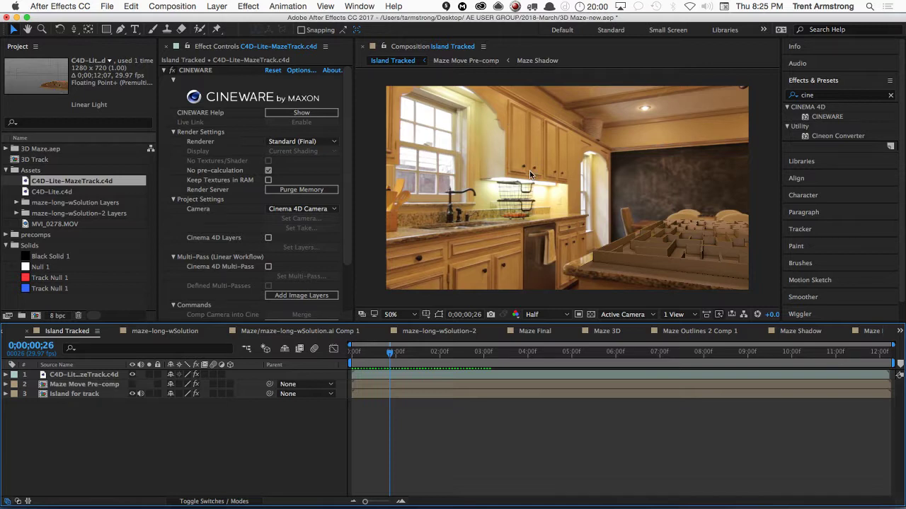
{"action": "left_click_drag", "start_coordinate": [423, 353], "coordinate": [520, 354]}
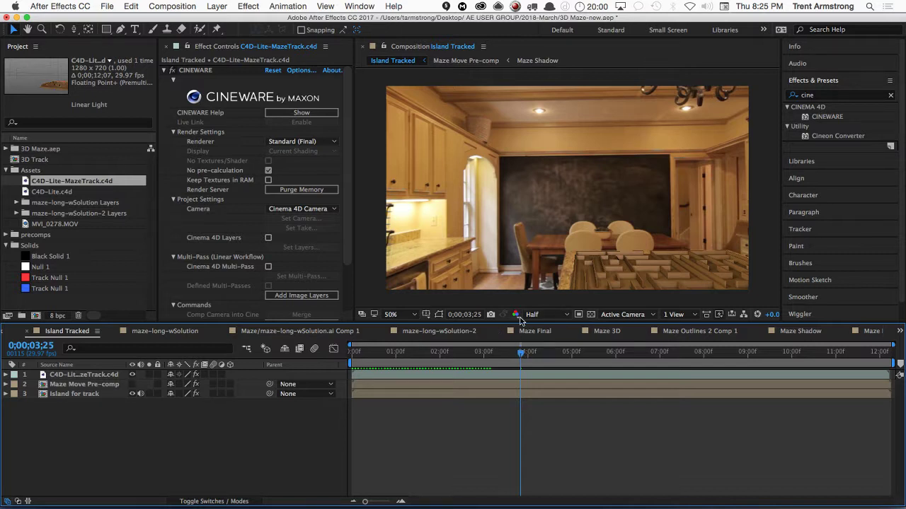
{"action": "left_click_drag", "start_coordinate": [520, 356], "coordinate": [351, 354]}
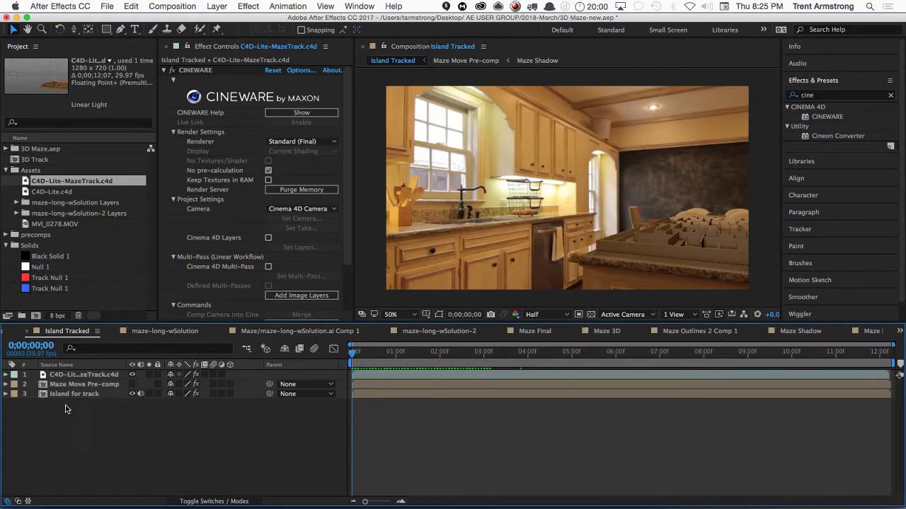
- Show the Island for track layer's 3D Camera Tracker points and bring up options for a target near the window
{"action": "left_click", "coordinate": [82, 398]}
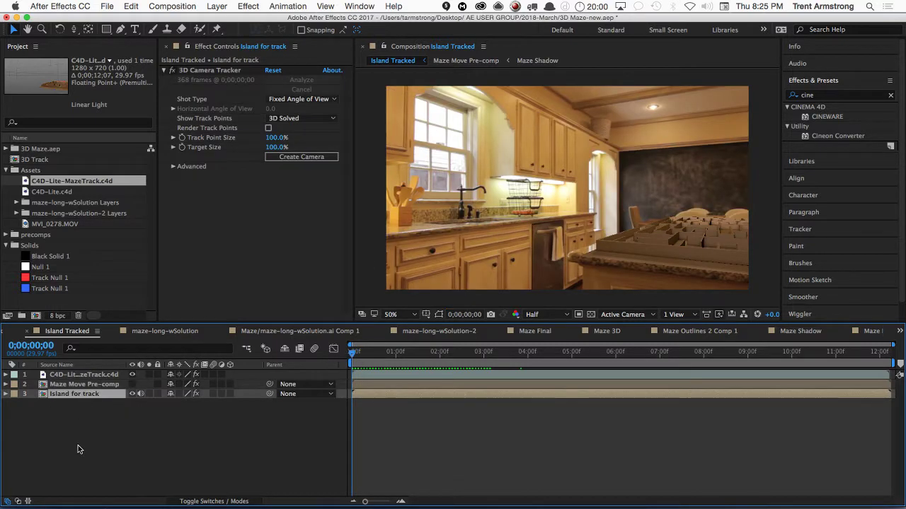
{"action": "left_click", "coordinate": [217, 73]}
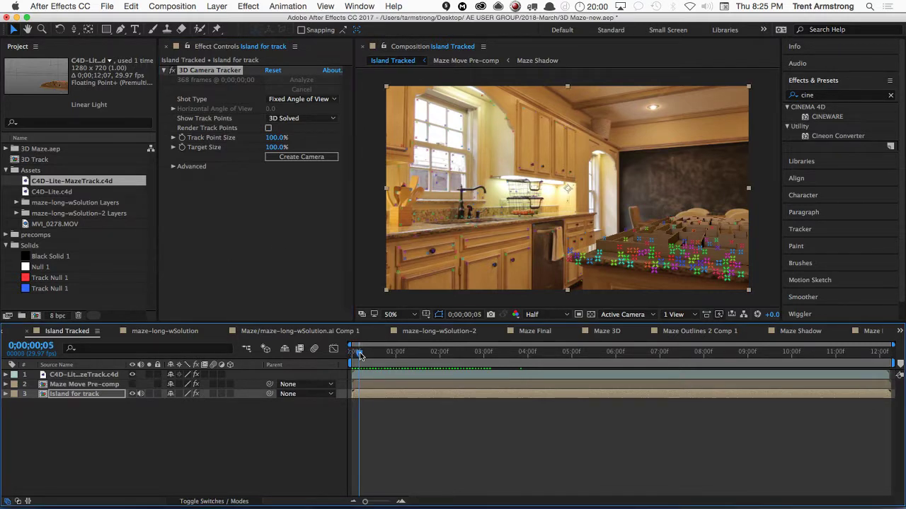
{"action": "left_click", "coordinate": [366, 363]}
{"action": "key", "text": "space"}
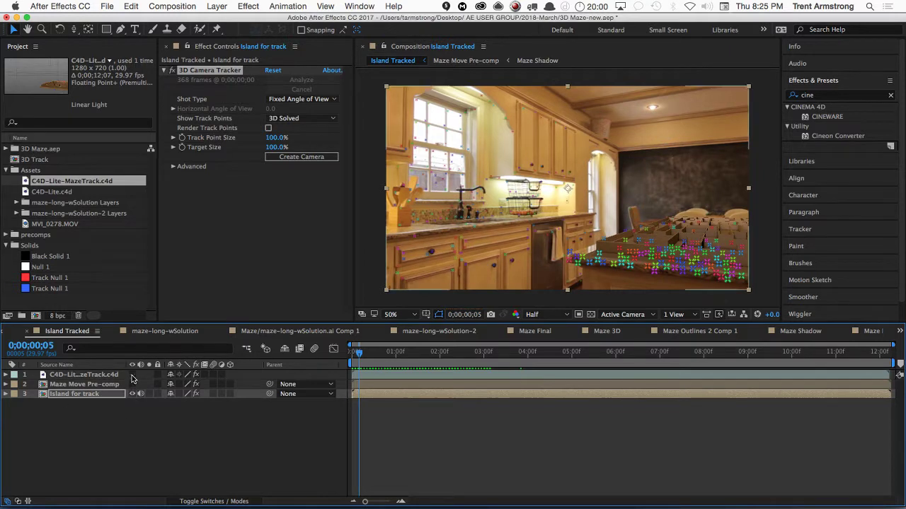
{"action": "left_click_drag", "start_coordinate": [355, 353], "coordinate": [393, 352]}
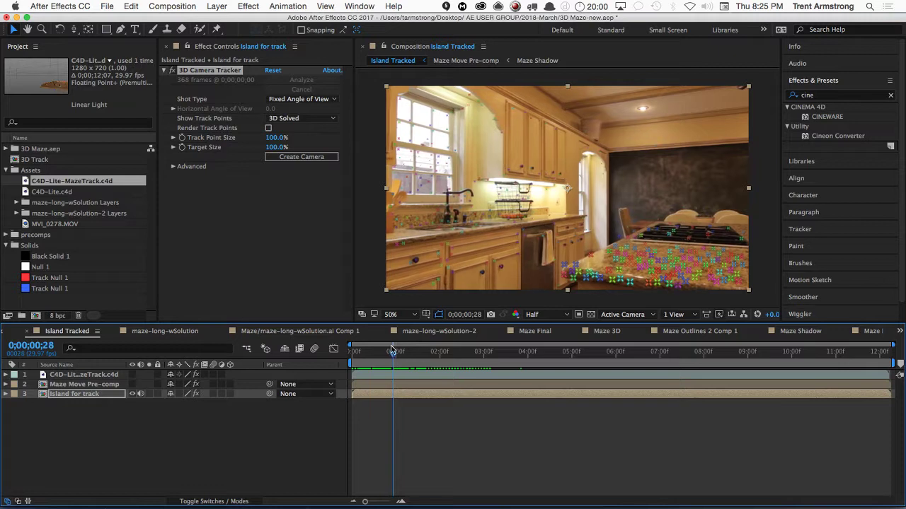
{"action": "left_click", "coordinate": [463, 108]}
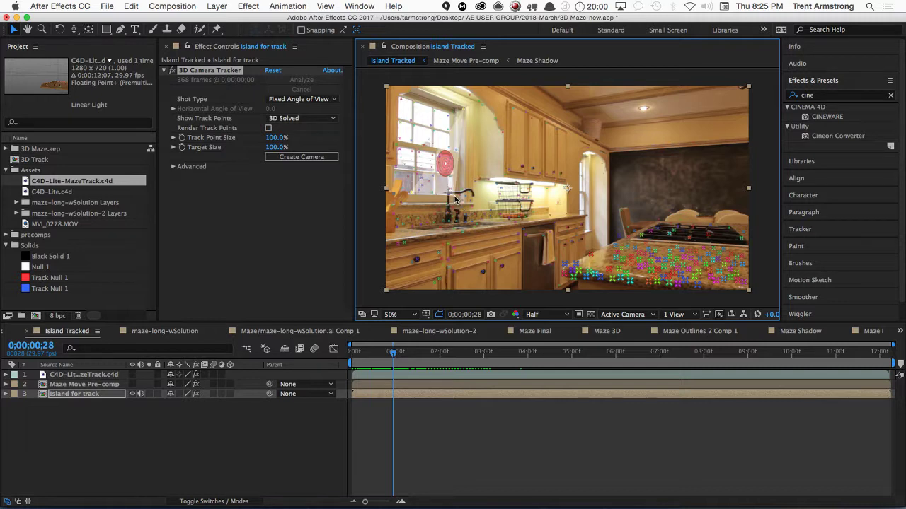
{"action": "right_click", "coordinate": [443, 163]}
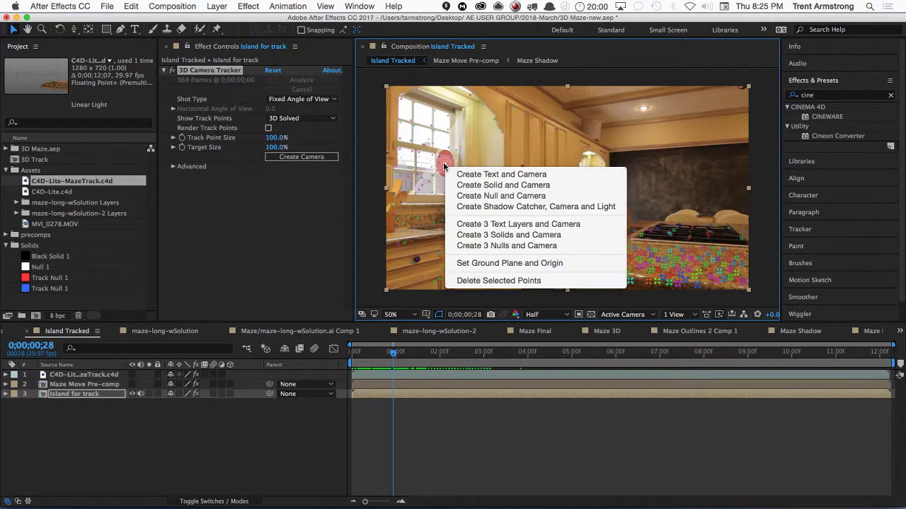
- Create a null and camera from the track point, then delete the 3D Tracker Camera layer
{"action": "left_click", "coordinate": [493, 197]}
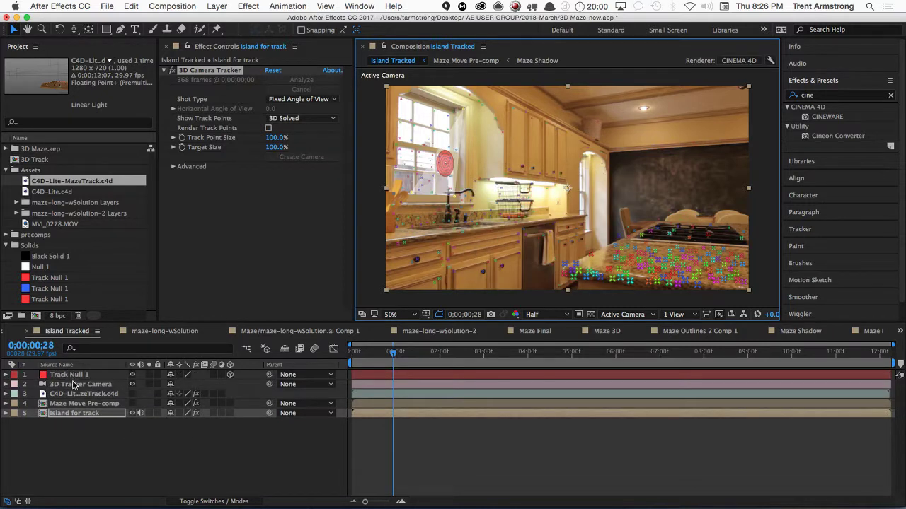
{"action": "left_click", "coordinate": [74, 385]}
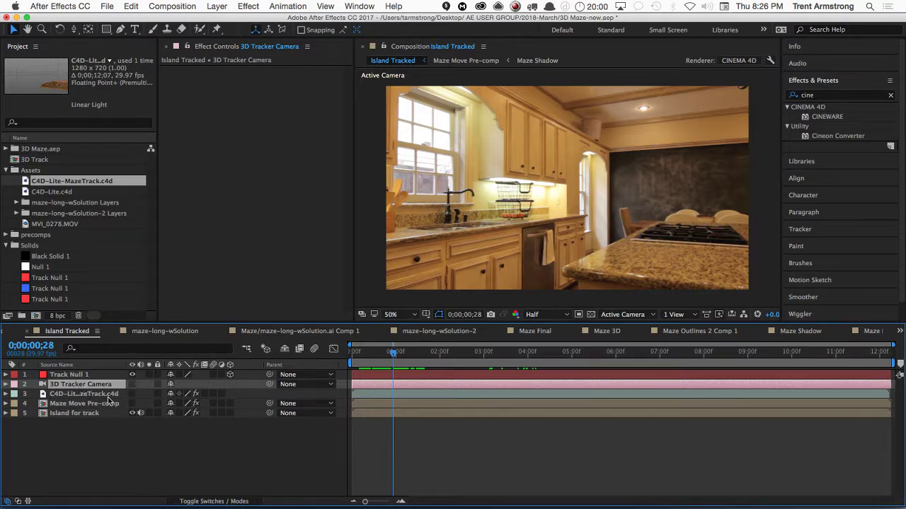
{"action": "key", "text": "Delete"}
- Check the frame around 0;00;01;06 at 50% zoom and delete the Track Null 1 layer
{"action": "left_click", "coordinate": [80, 375]}
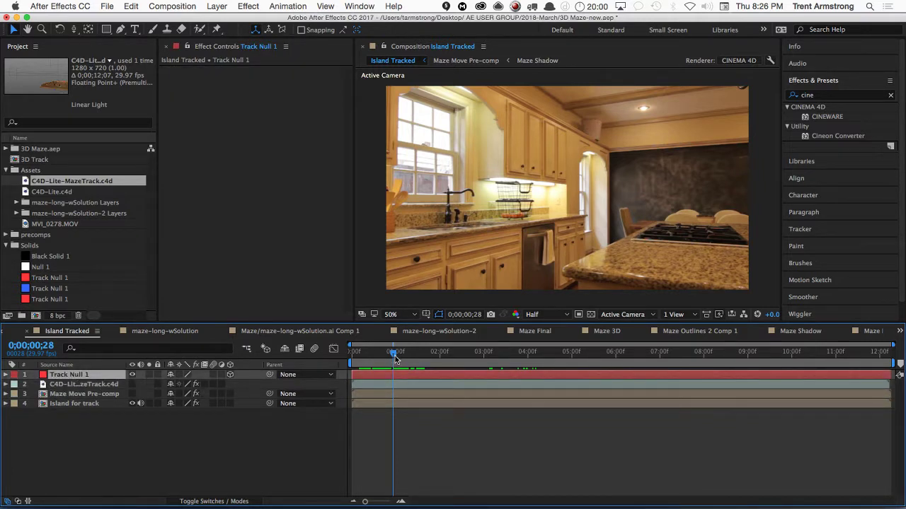
{"action": "left_click_drag", "start_coordinate": [393, 356], "coordinate": [406, 361]}
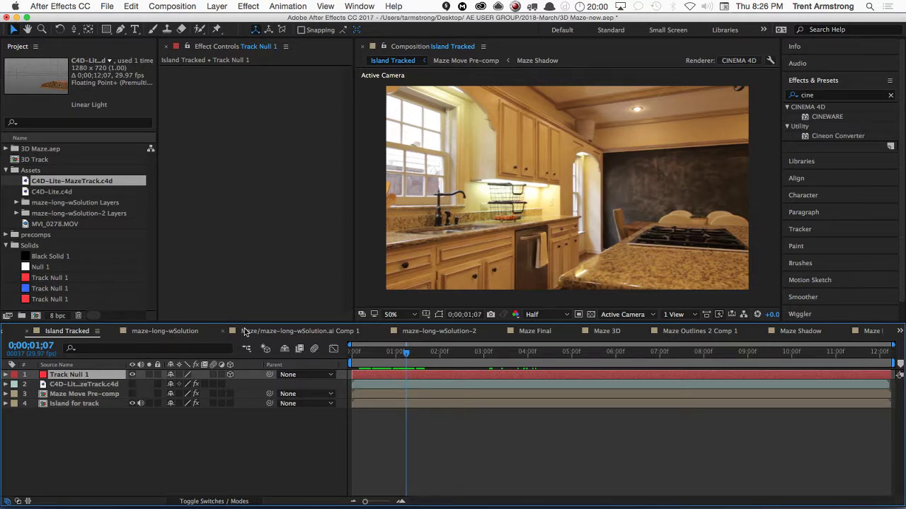
{"action": "key", "text": "comma"}
{"action": "key", "text": "comma"}
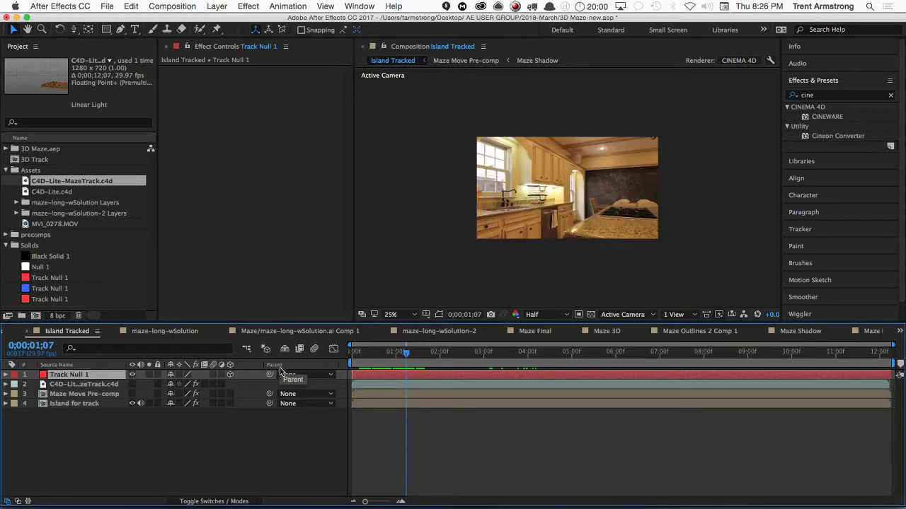
{"action": "key", "text": "comma"}
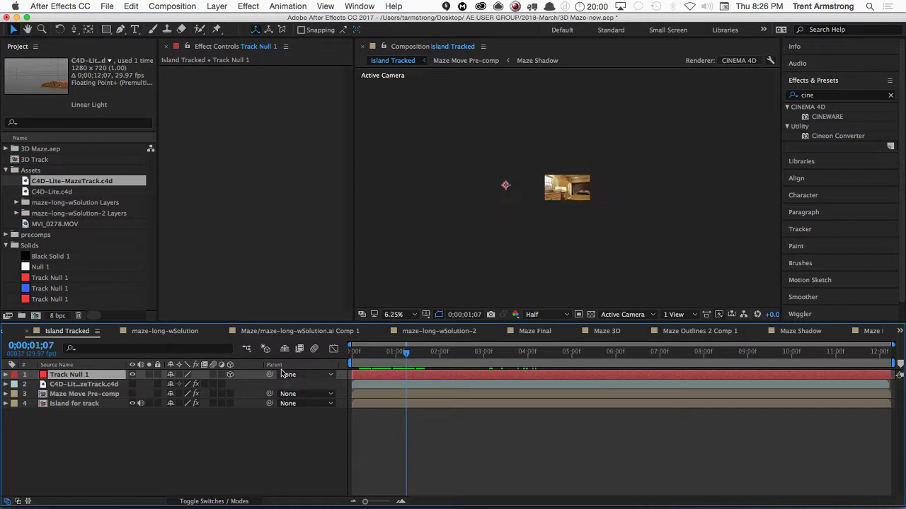
{"action": "key", "text": "period"}
{"action": "key", "text": "period"}
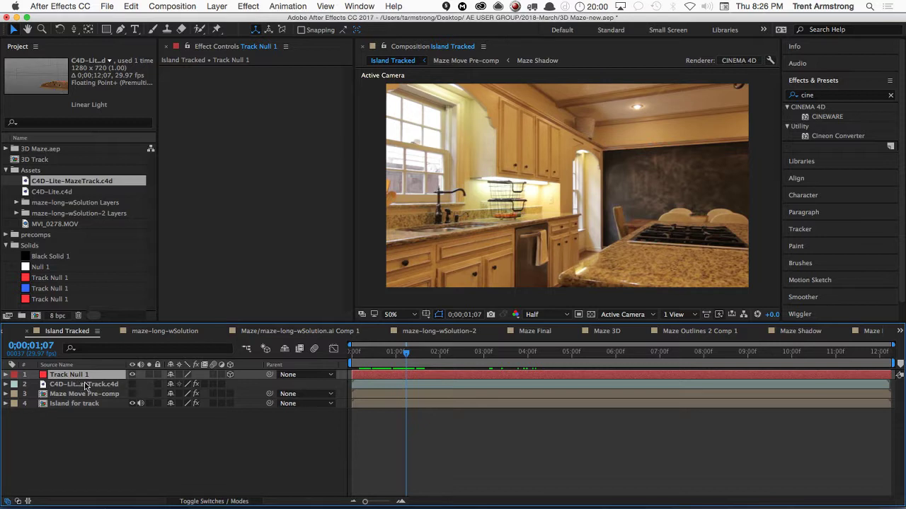
{"action": "key", "text": "Delete"}
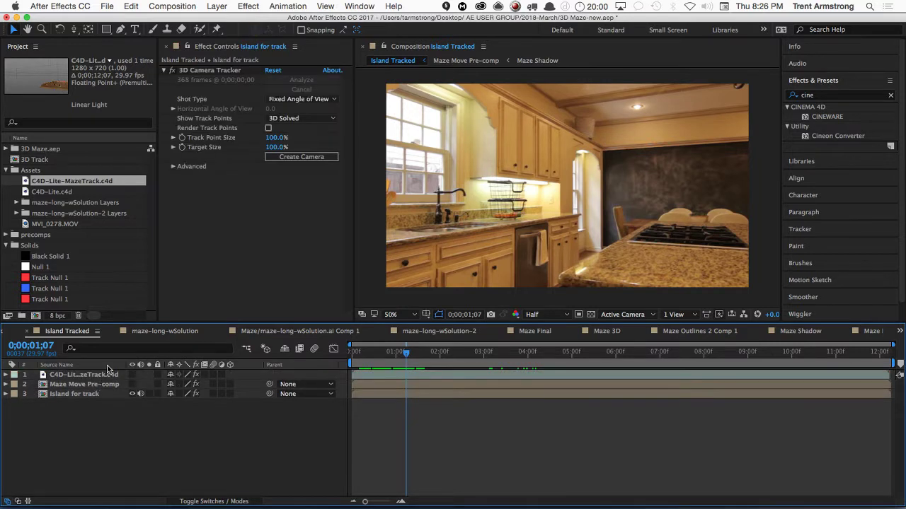
- Save the project, inspect the maze animation in Maze Move Pre-comp, and return to Island Tracked
{"action": "left_click", "coordinate": [84, 394]}
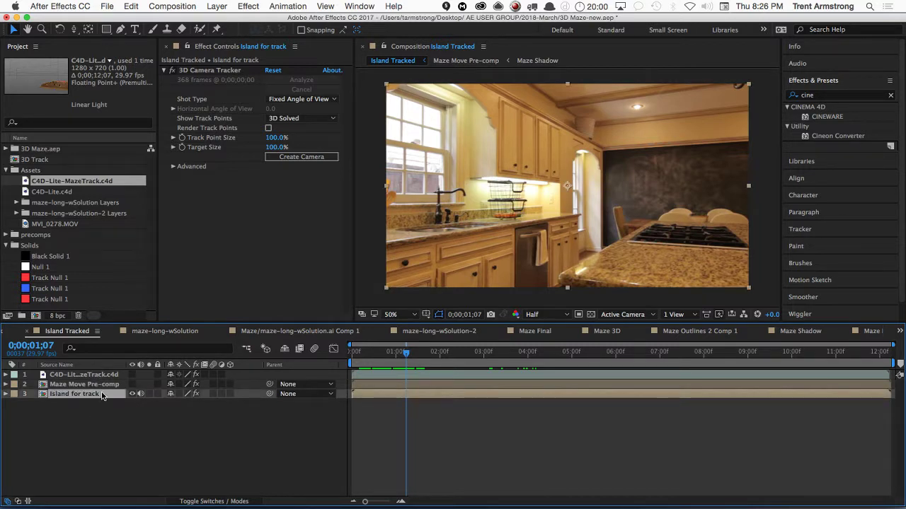
{"action": "key", "text": "super+s"}
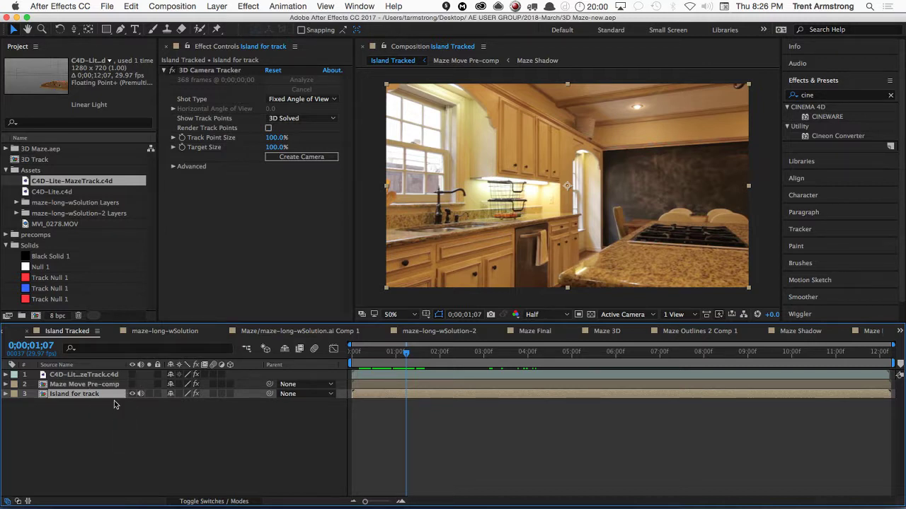
{"action": "double_click", "coordinate": [84, 384]}
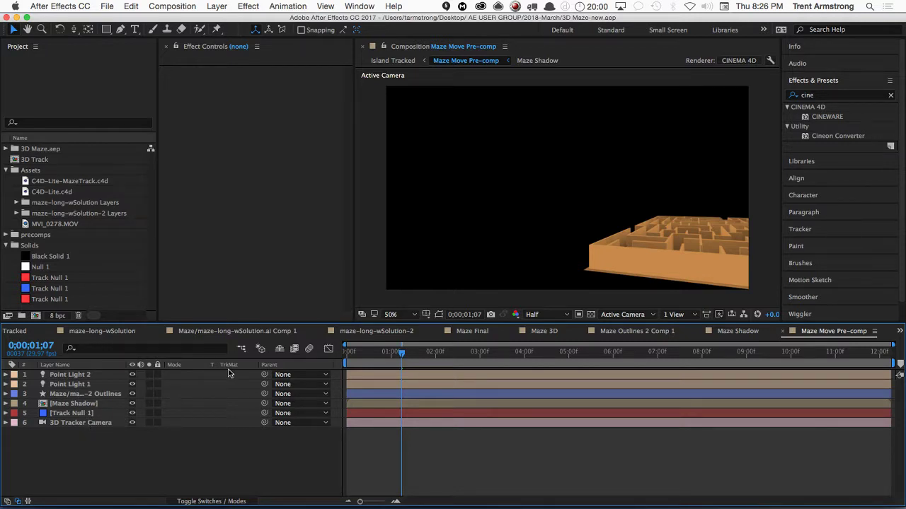
{"action": "left_click_drag", "start_coordinate": [388, 354], "coordinate": [409, 353]}
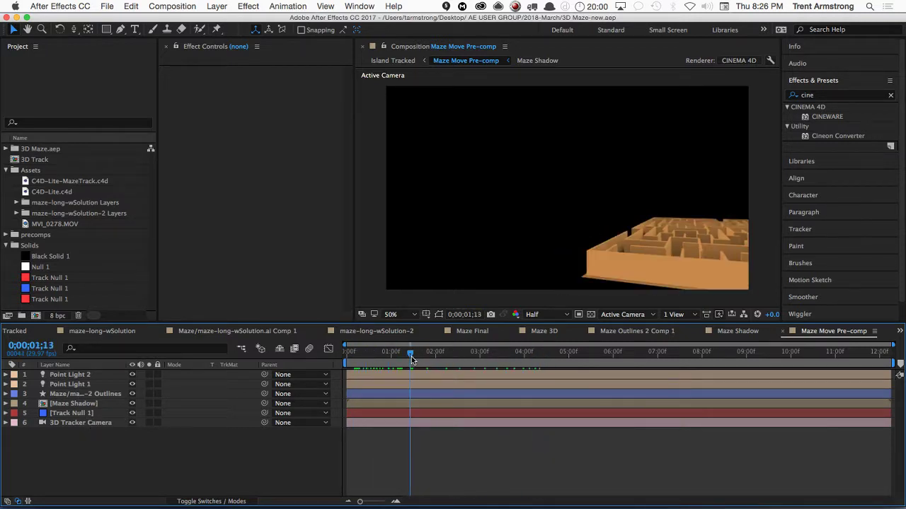
{"action": "key", "text": "Tab"}
{"action": "left_click", "coordinate": [130, 398]}
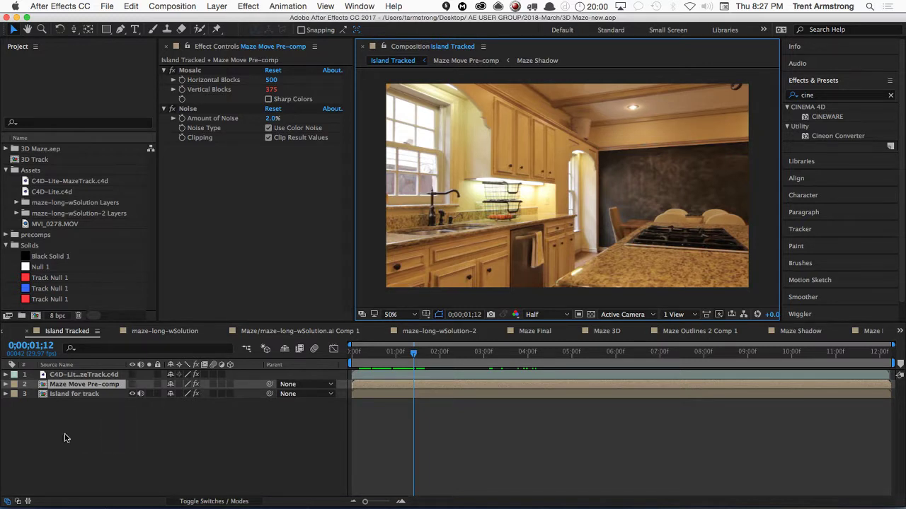
- Create a camera from the Island for track solve and enable the C4D-Lite-MazeTrack.c4d layer's video
{"action": "left_click", "coordinate": [85, 395]}
{"action": "left_click", "coordinate": [221, 71]}
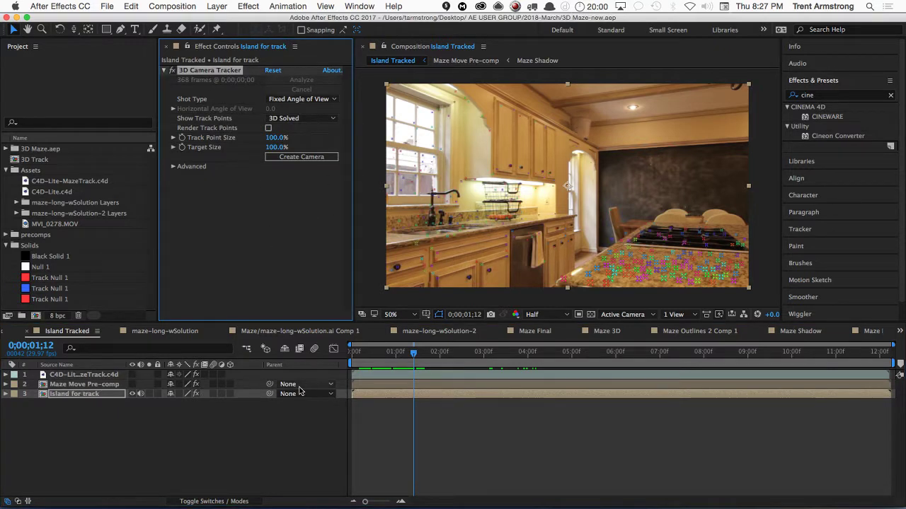
{"action": "left_click", "coordinate": [67, 407]}
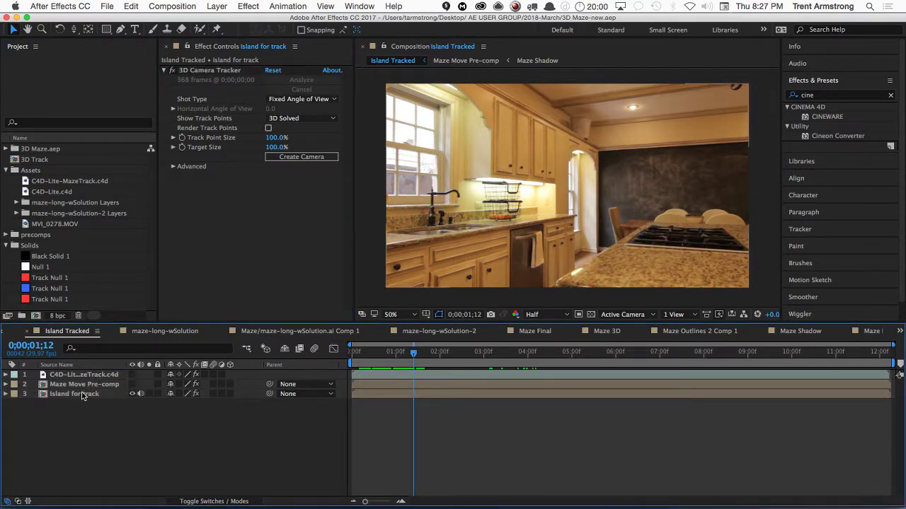
{"action": "left_click", "coordinate": [85, 394]}
{"action": "left_click", "coordinate": [212, 71]}
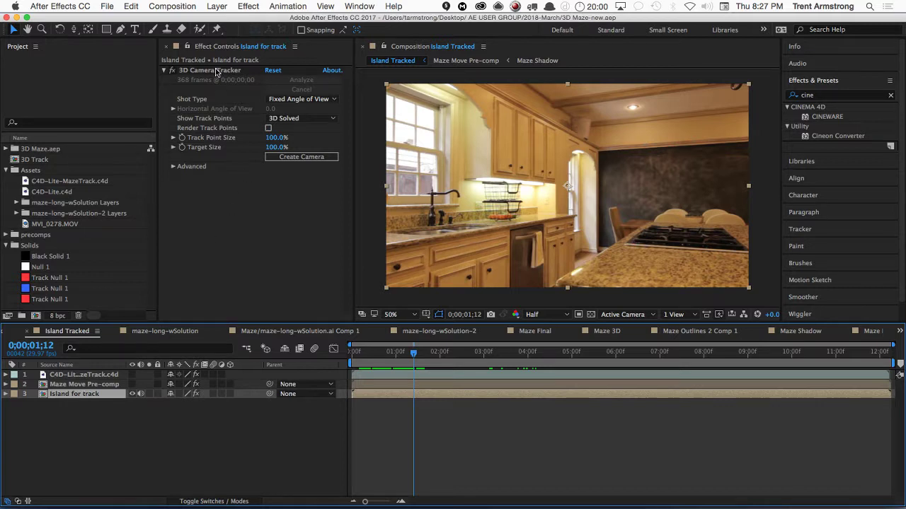
{"action": "left_click", "coordinate": [317, 158]}
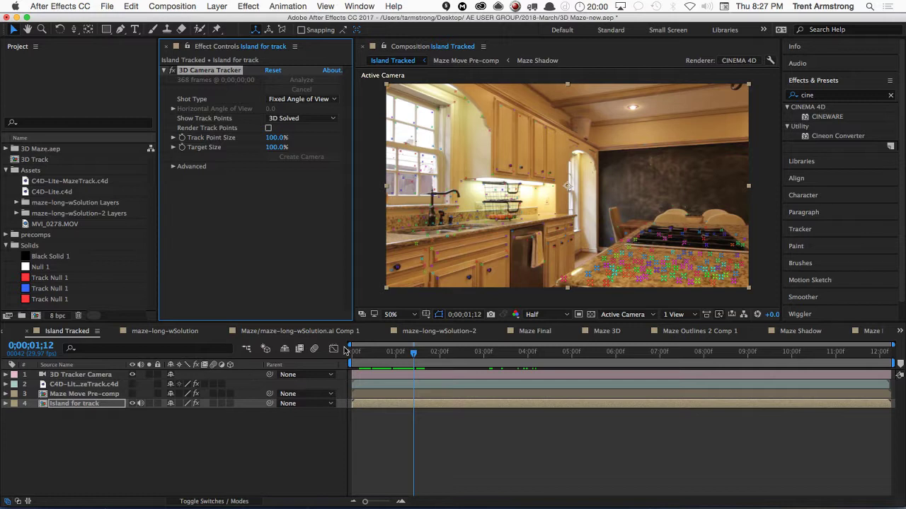
{"action": "left_click", "coordinate": [91, 384]}
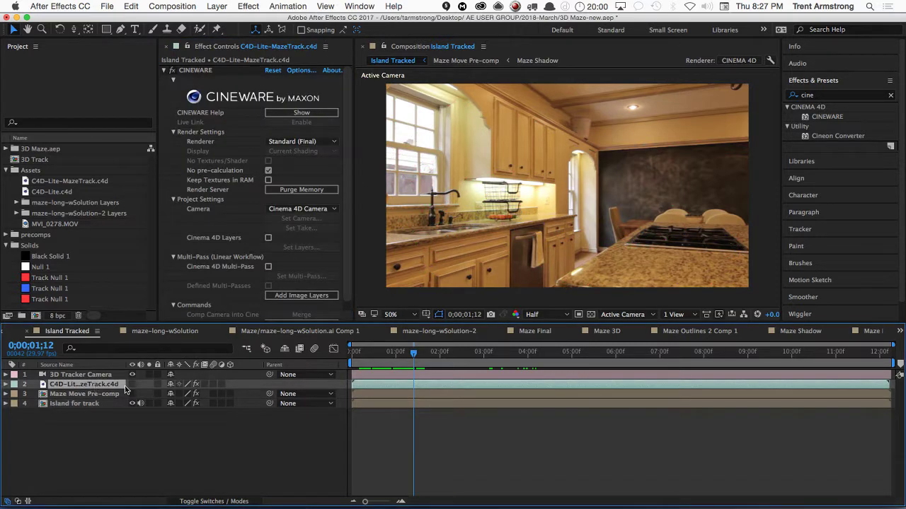
{"action": "left_click", "coordinate": [131, 384]}
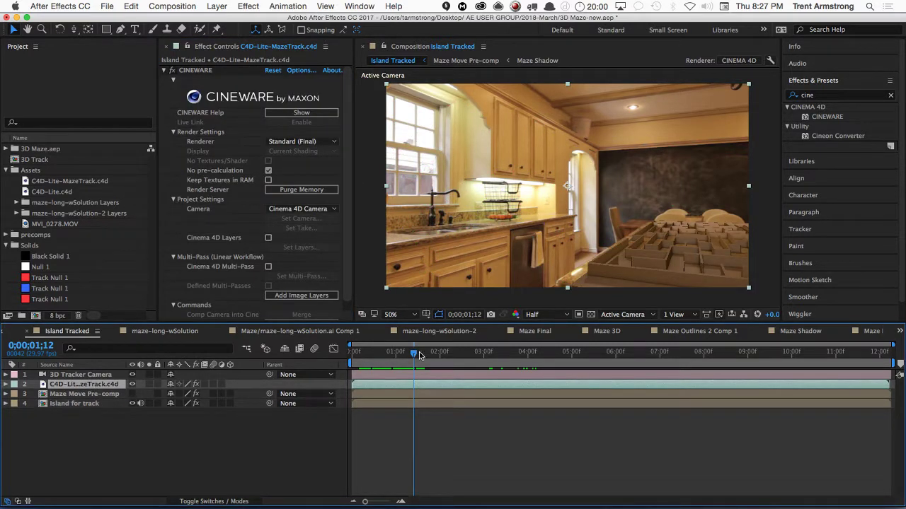
- At a later frame, overlay the Island for track layer's 3D Camera Tracker points in the viewer
{"action": "left_click_drag", "start_coordinate": [419, 355], "coordinate": [375, 373]}
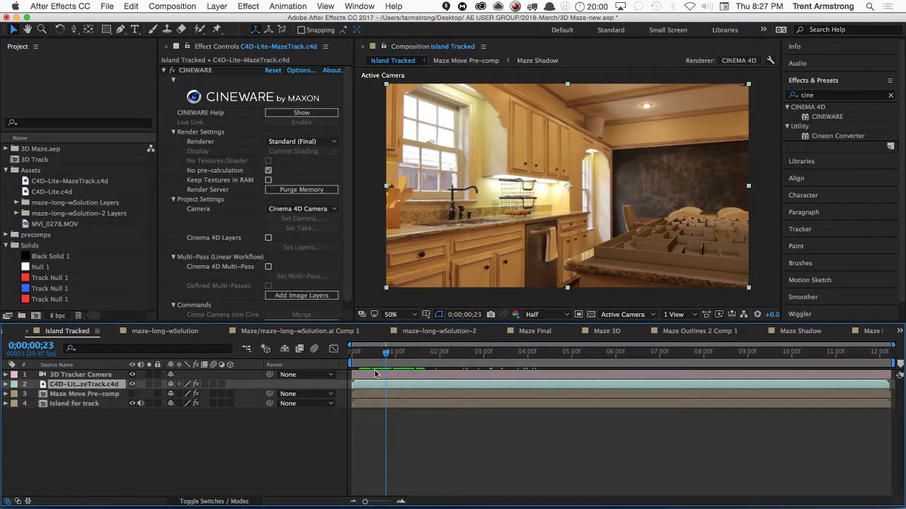
{"action": "left_click", "coordinate": [83, 404]}
{"action": "left_click", "coordinate": [220, 71]}
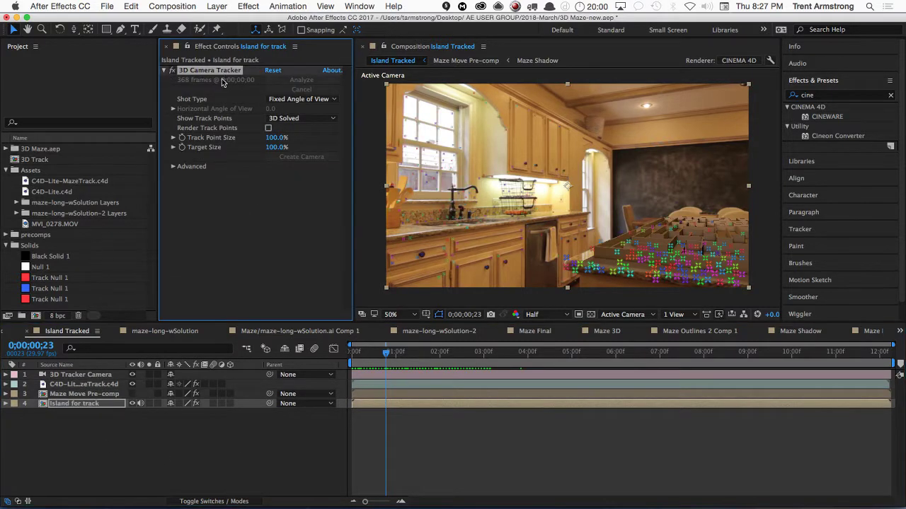
{"action": "left_click", "coordinate": [466, 108]}
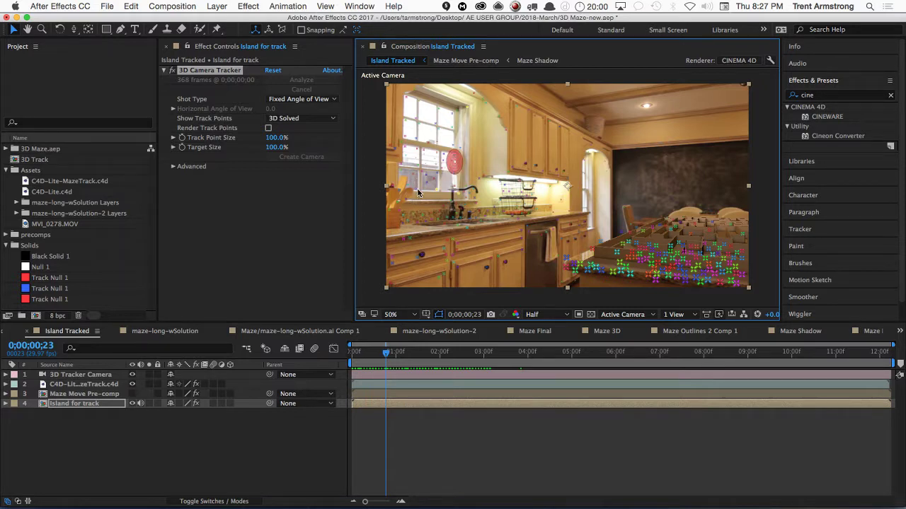
- Create red Track Solid 1 on the window track points, preview the tracking, and reveal its Position
{"action": "right_click", "coordinate": [446, 171]}
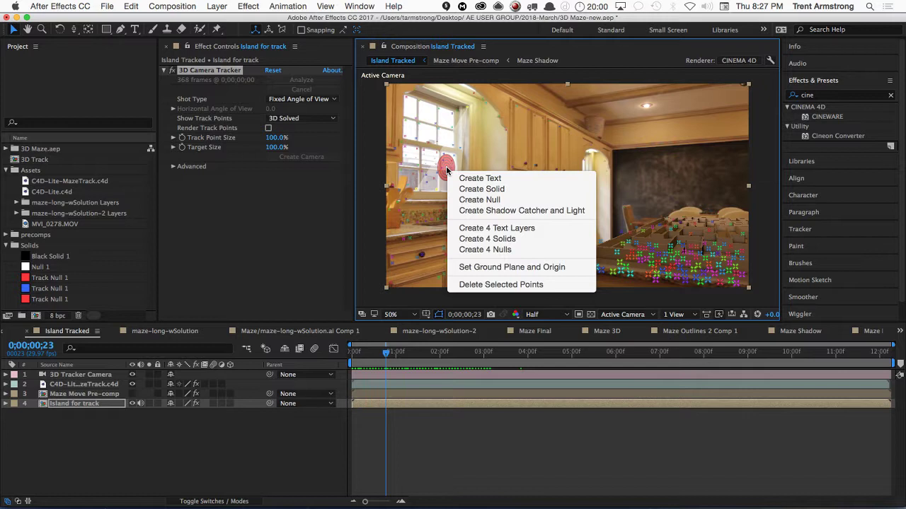
{"action": "left_click", "coordinate": [493, 189]}
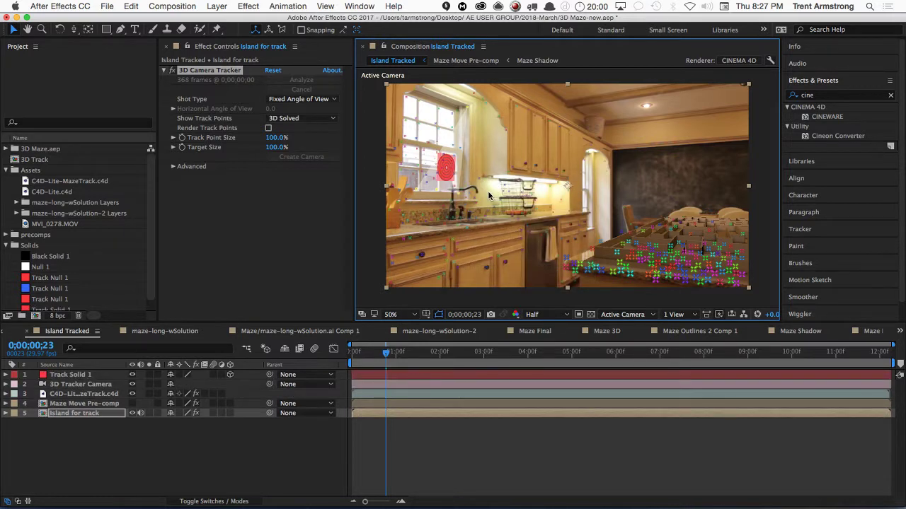
{"action": "left_click_drag", "start_coordinate": [386, 352], "coordinate": [429, 356]}
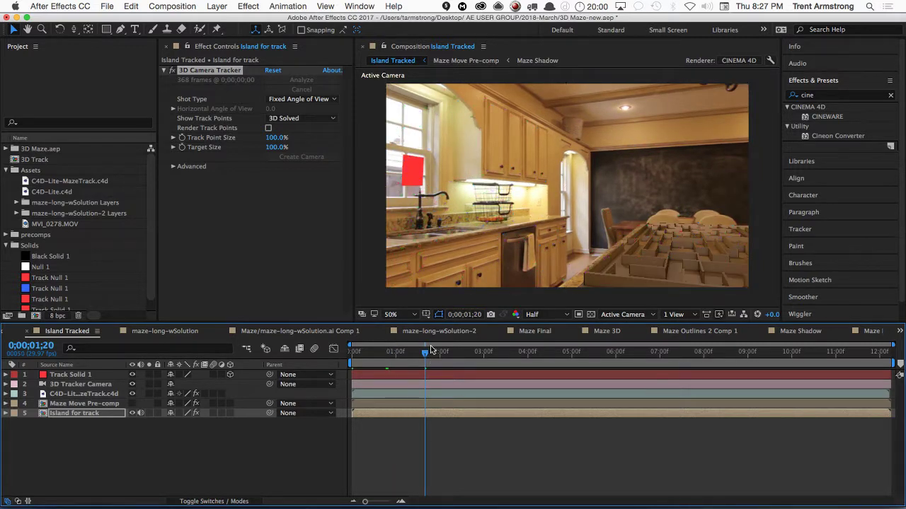
{"action": "key", "text": "space"}
{"action": "key", "text": "space"}
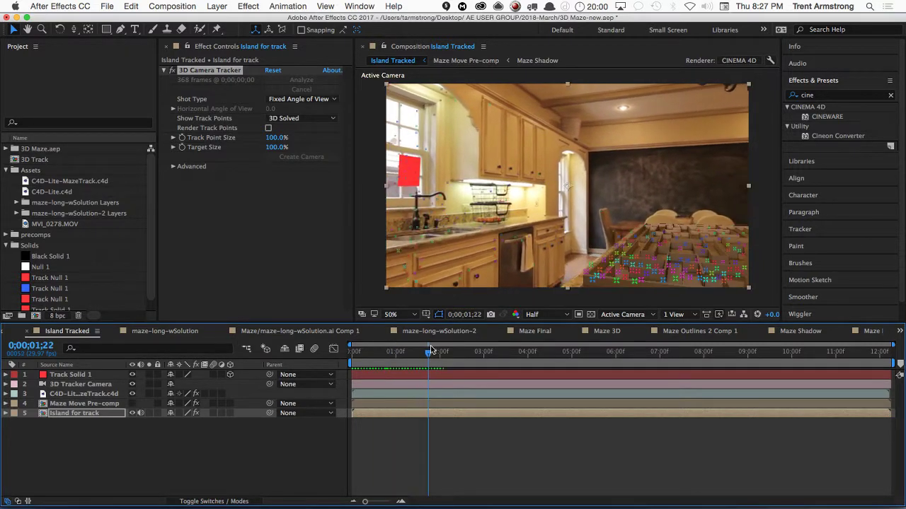
{"action": "left_click", "coordinate": [78, 375]}
{"action": "key", "text": "p"}
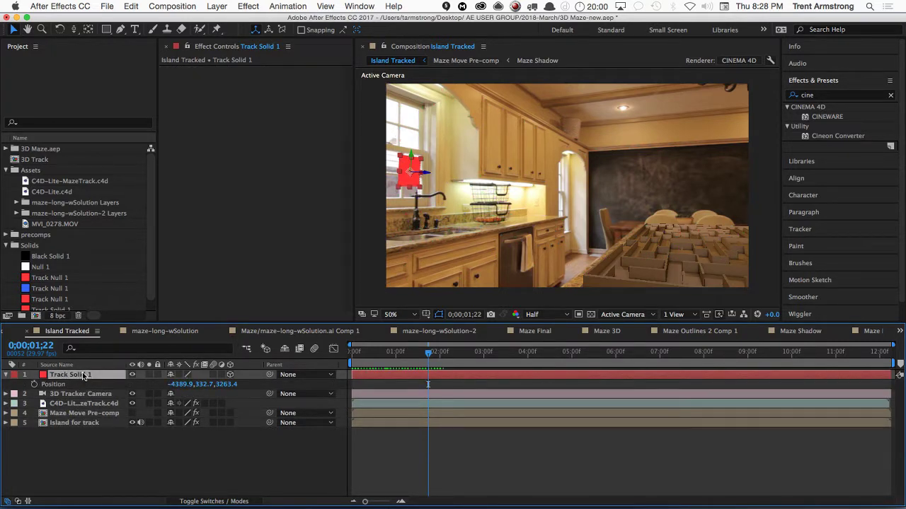
- Duplicate Track Solid 1 and replace the copy with the Null 1 footage item
{"action": "key", "text": "super+d"}
{"action": "scroll", "coordinate": [154, 311], "scroll_direction": "down", "scroll_amount": 1}
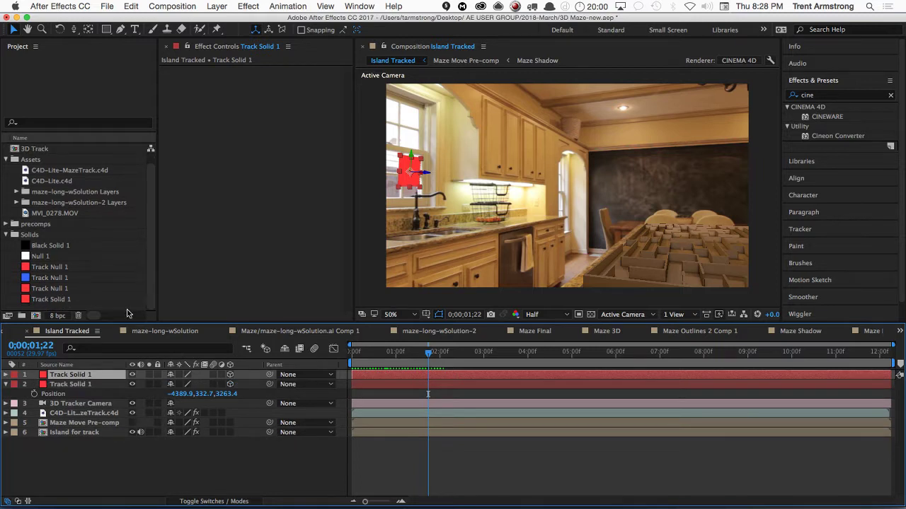
{"action": "left_click", "coordinate": [47, 254]}
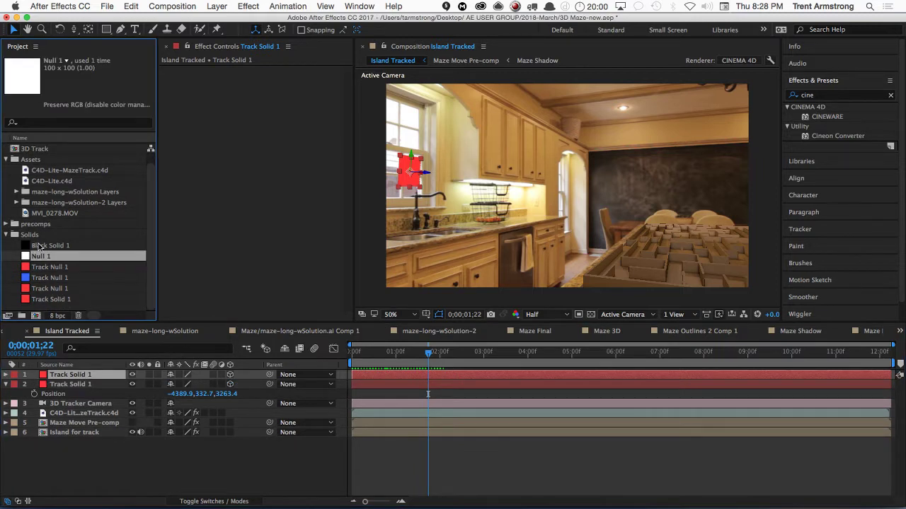
{"action": "key", "text": "alt+super+slash"}
- Rename the Null 1 layer to 'Light Null'
{"action": "left_click", "coordinate": [56, 373]}
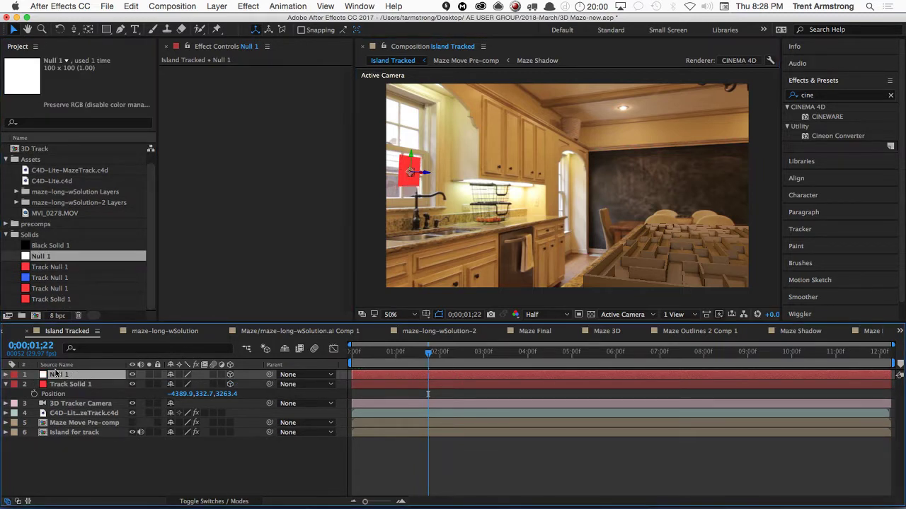
{"action": "key", "text": "Return"}
{"action": "type", "text": "Light N"}
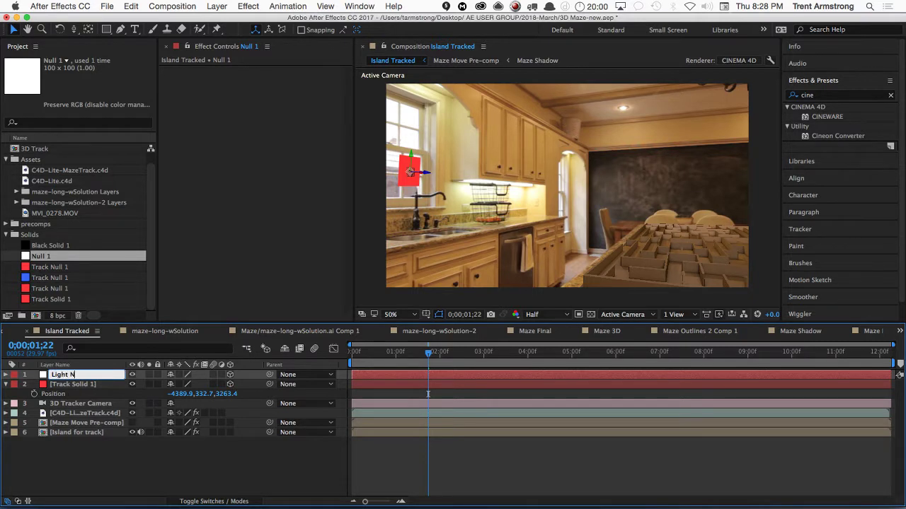
{"action": "type", "text": "ull"}
{"action": "key", "text": "Return"}
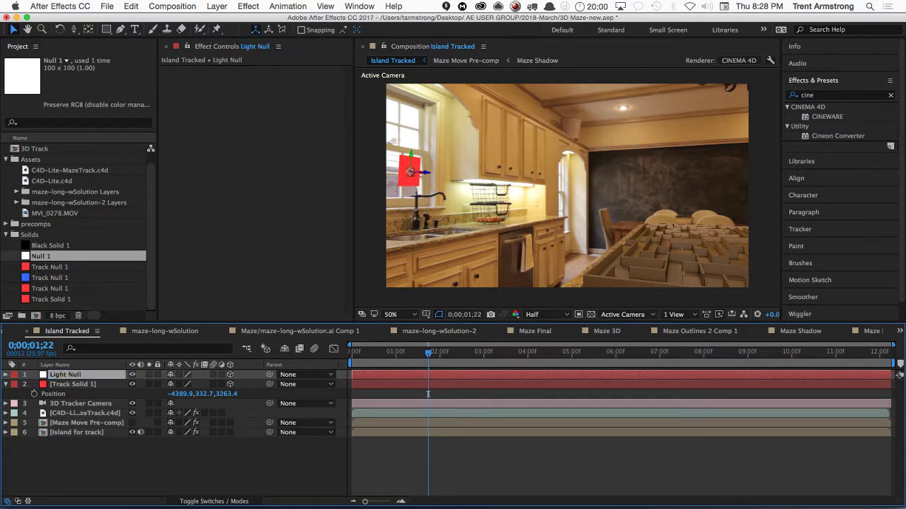
{"action": "left_click", "coordinate": [76, 385]}
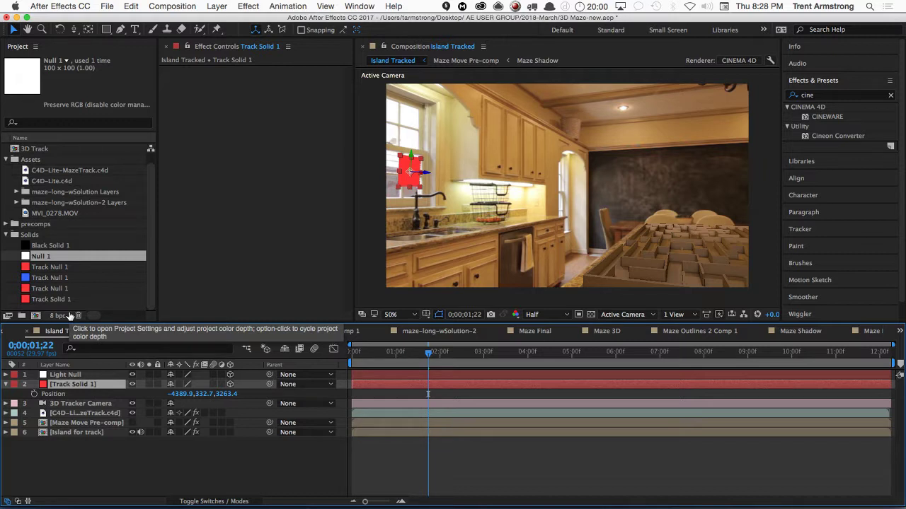
- Add Point Light 1, a shadow-casting point light at 100% intensity
{"action": "left_click_drag", "start_coordinate": [41, 256], "coordinate": [88, 383]}
{"action": "left_click", "coordinate": [81, 377]}
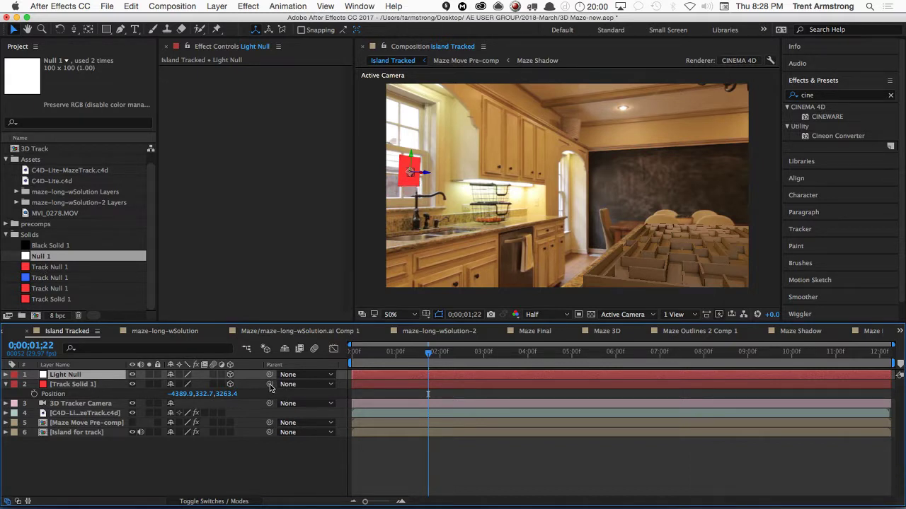
{"action": "left_click", "coordinate": [104, 384]}
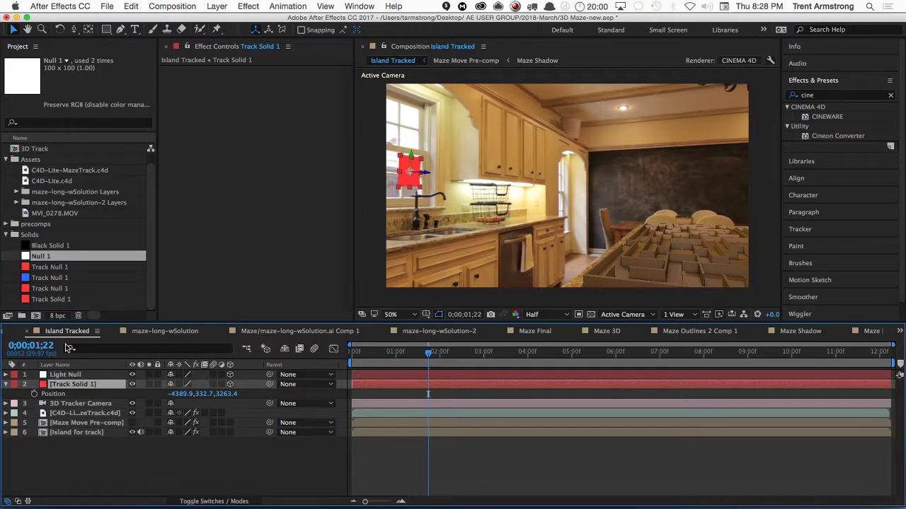
{"action": "key", "text": "super+alt+shift+l"}
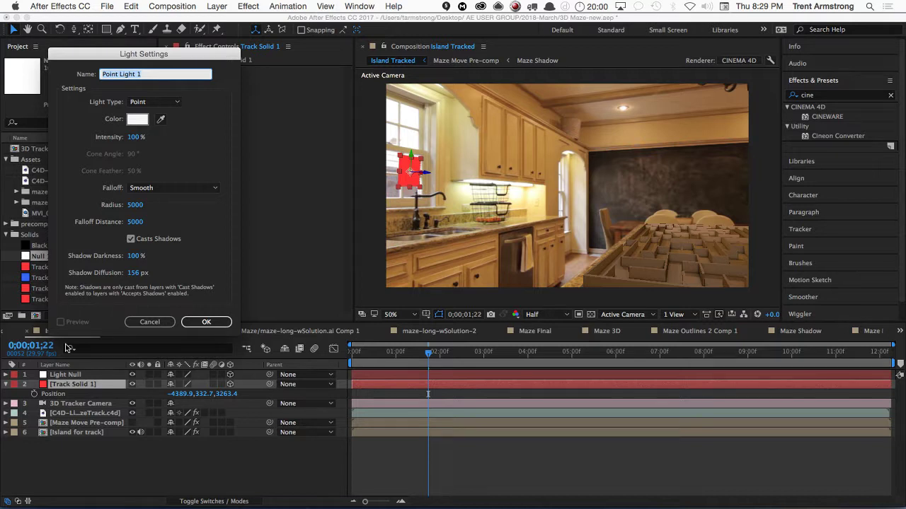
{"action": "key", "text": "Return"}
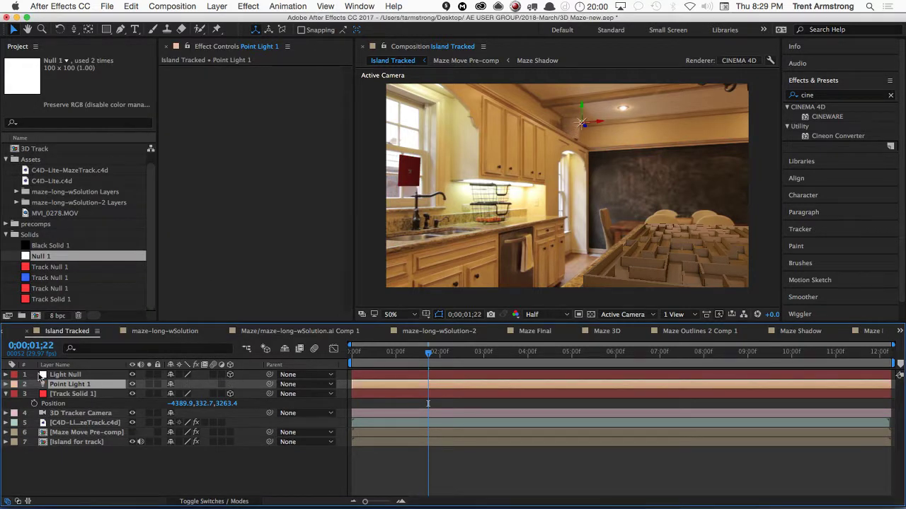
- Copy Track Solid 1's Position and paste it onto Point Light 1
{"action": "left_click", "coordinate": [78, 396]}
{"action": "left_click", "coordinate": [60, 404]}
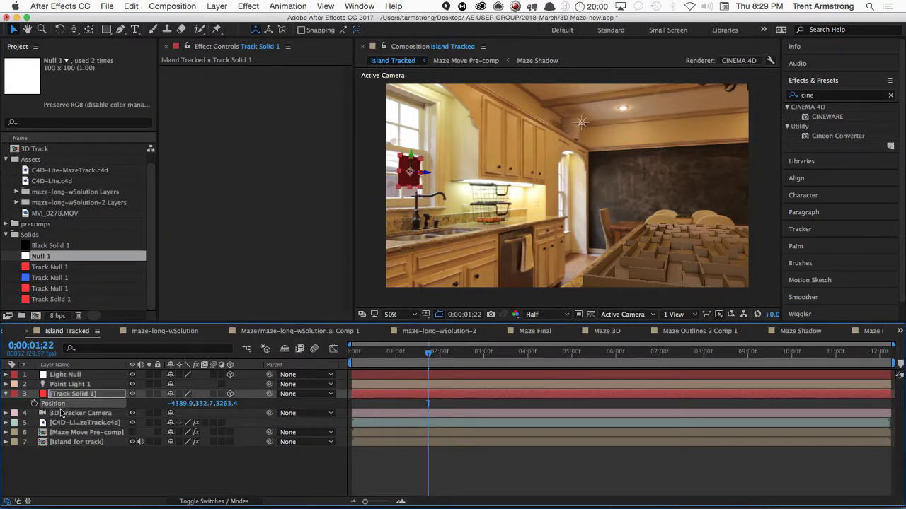
{"action": "left_click", "coordinate": [74, 385]}
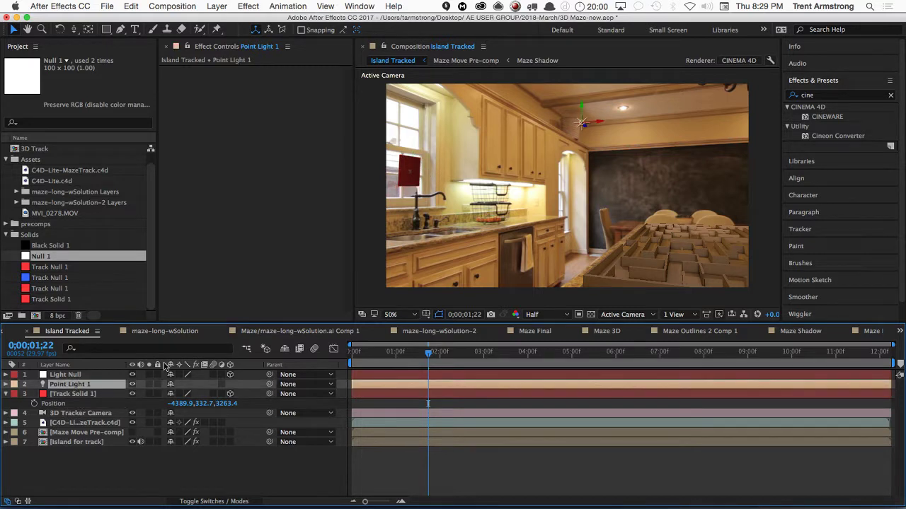
{"action": "key", "text": "ctrl+v"}
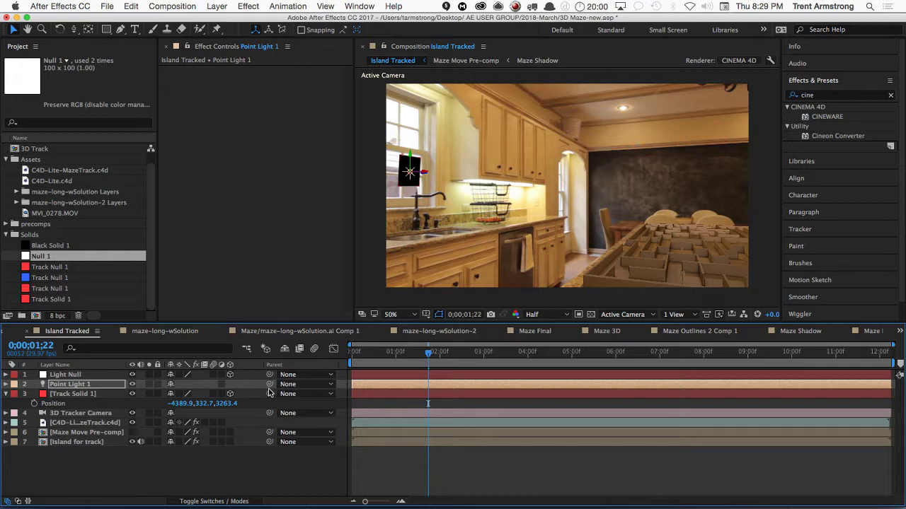
- Parent Point Light 1 to Light Null and set its Position to -567.0, 50.0, 0.0
{"action": "left_click_drag", "start_coordinate": [269, 386], "coordinate": [67, 375]}
{"action": "left_click", "coordinate": [79, 386]}
{"action": "key", "text": "p"}
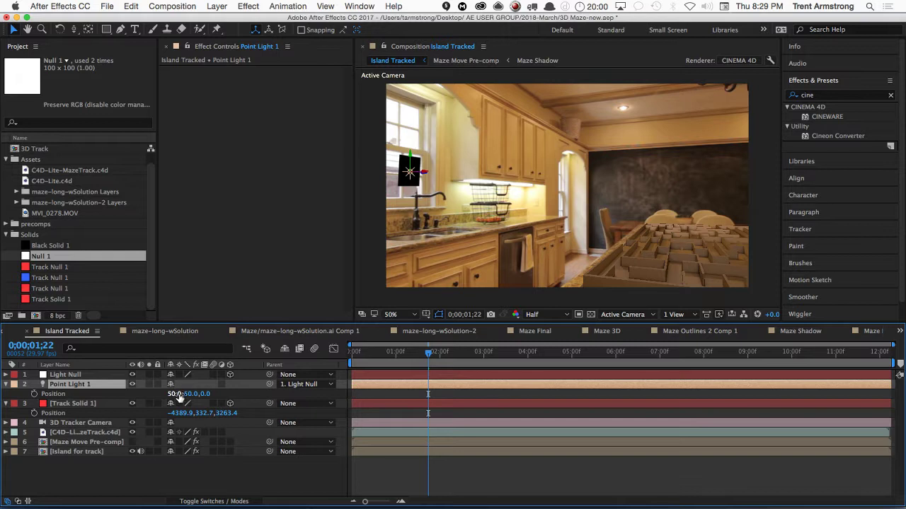
{"action": "left_click_drag", "start_coordinate": [175, 394], "coordinate": [120, 400]}
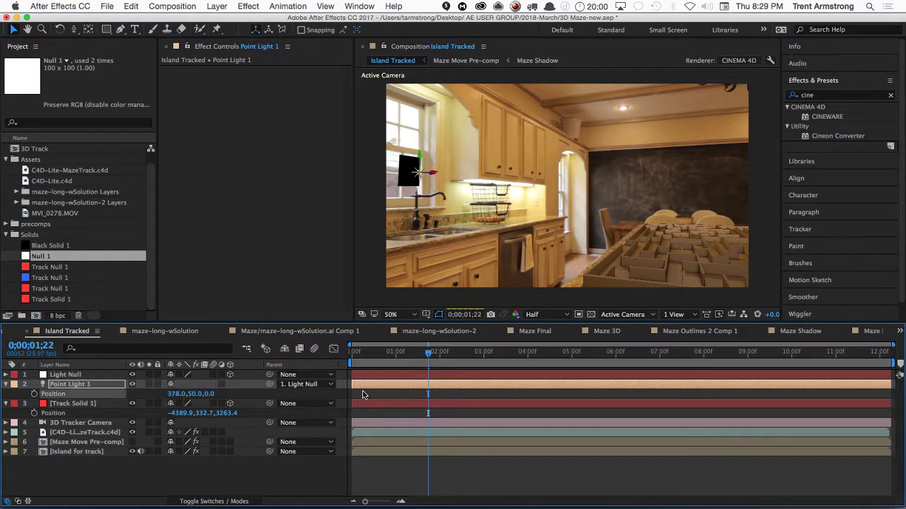
{"action": "left_click_drag", "start_coordinate": [425, 359], "coordinate": [359, 354]}
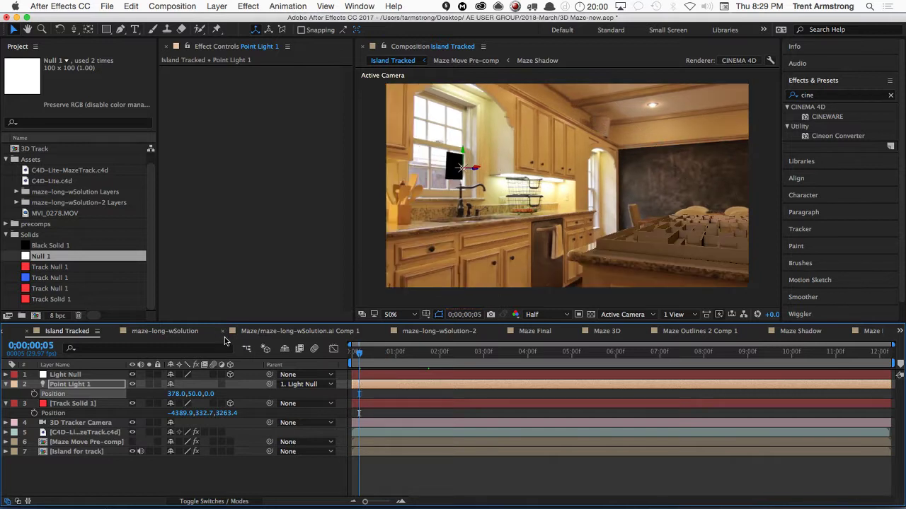
{"action": "left_click_drag", "start_coordinate": [177, 393], "coordinate": [119, 396]}
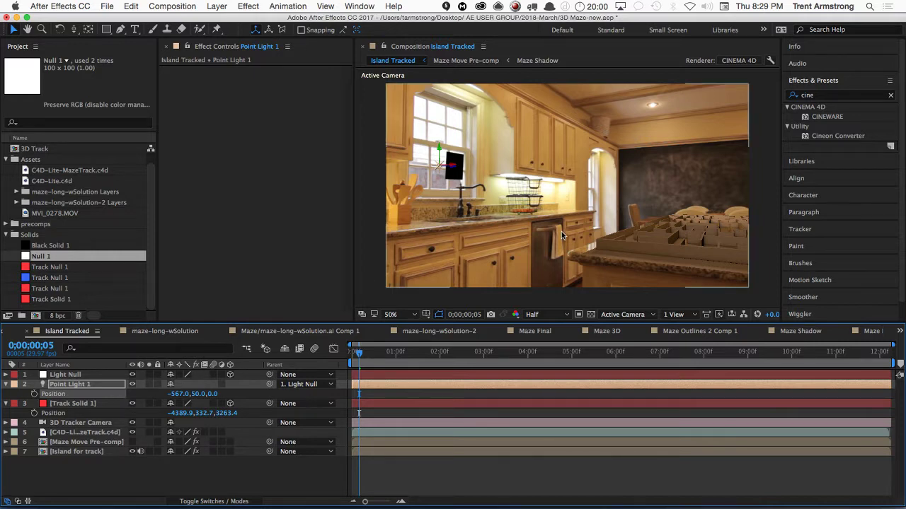
{"action": "left_click", "coordinate": [82, 376]}
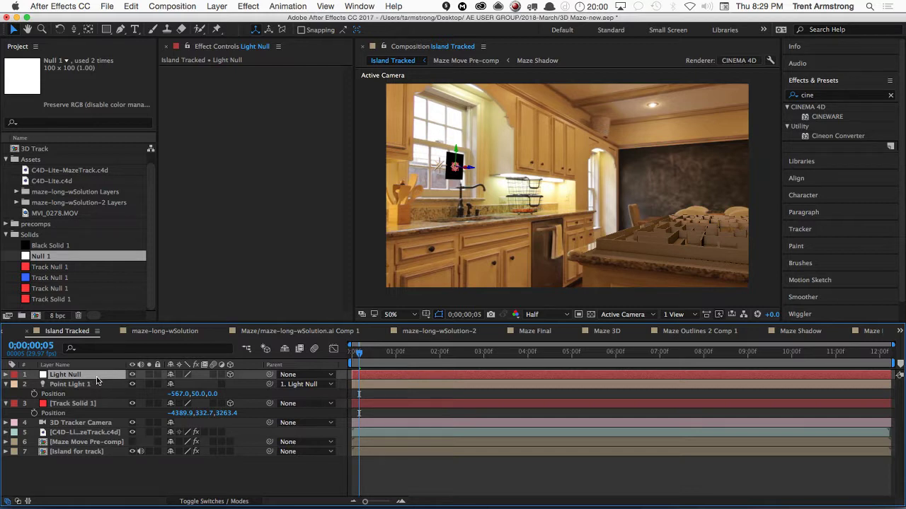
- Switch the 3D view to Top and zoom to frame Point Light 1 and Light Null
{"action": "left_click", "coordinate": [629, 318]}
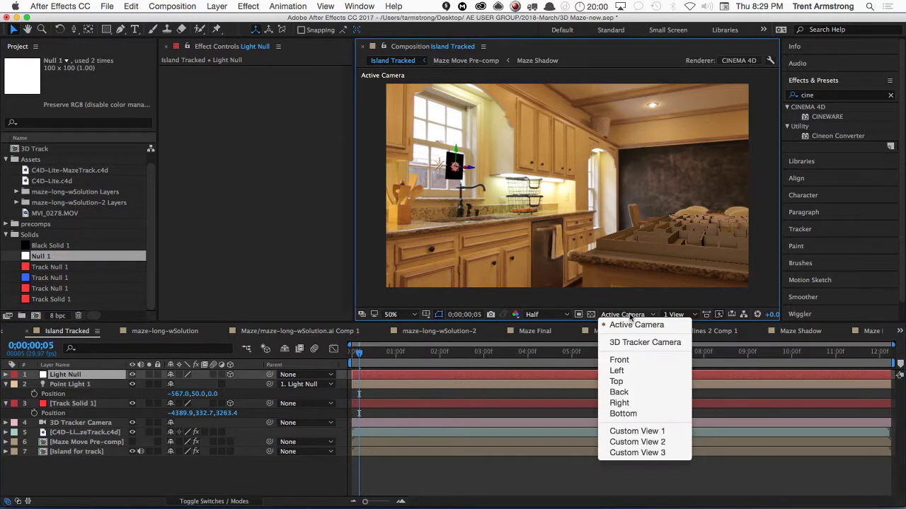
{"action": "left_click", "coordinate": [637, 383]}
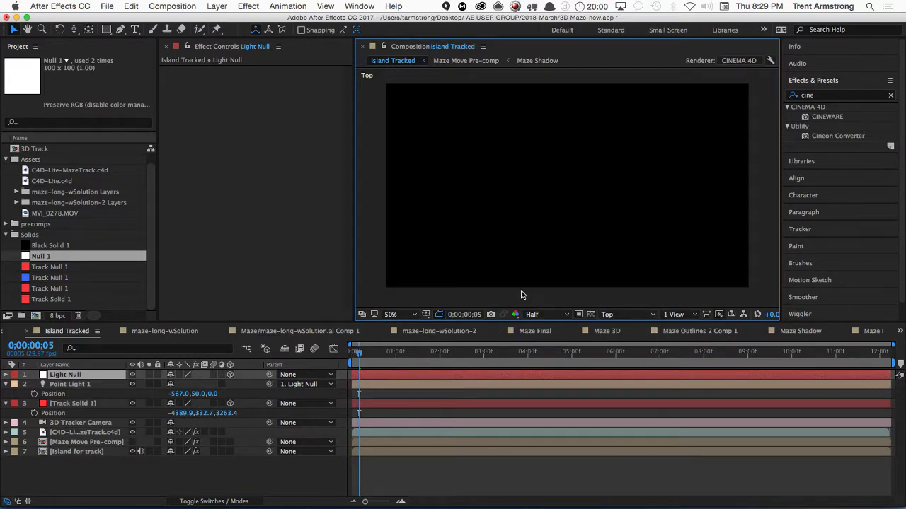
{"action": "key", "text": "comma"}
{"action": "key", "text": "comma"}
{"action": "key", "text": "comma"}
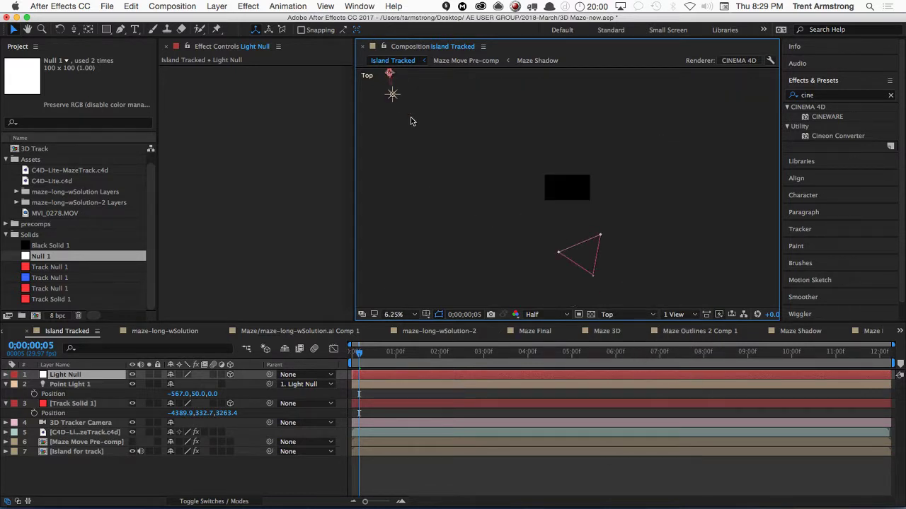
{"action": "left_click_drag", "start_coordinate": [395, 74], "coordinate": [689, 99]}
{"action": "scroll", "coordinate": [511, 214], "scroll_direction": "up", "scroll_amount": 1}
{"action": "scroll", "coordinate": [496, 240], "scroll_direction": "up", "scroll_amount": 1}
{"action": "key", "text": "space"}
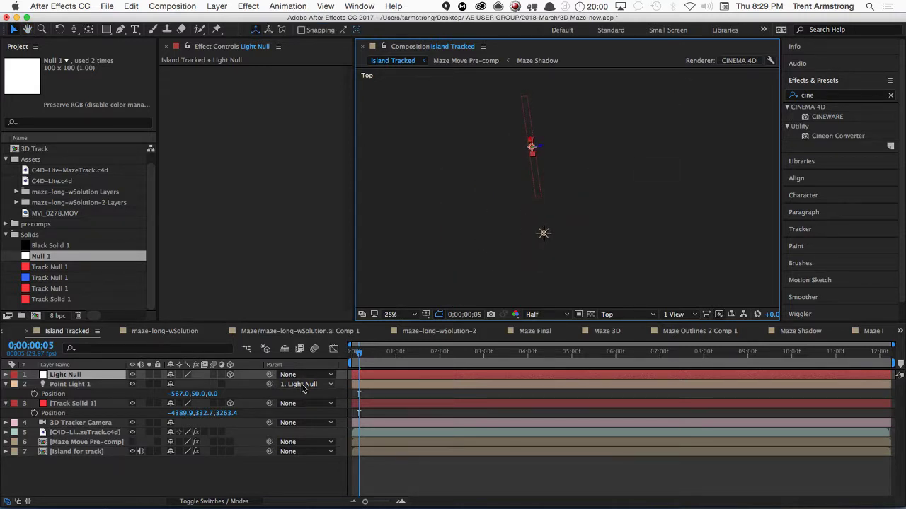
- Reparent Point Light 1 to Light Null and slide its X Position to -106.0
{"action": "left_click", "coordinate": [304, 385]}
{"action": "left_click", "coordinate": [302, 393]}
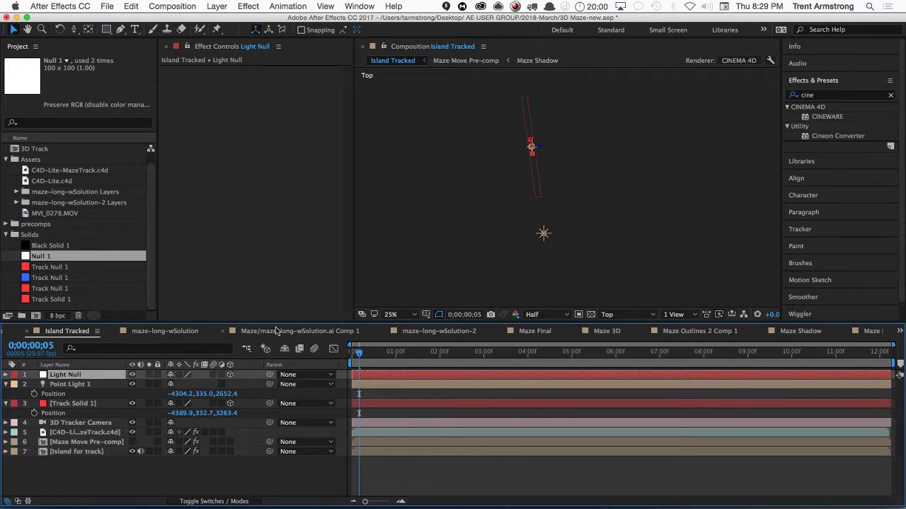
{"action": "left_click_drag", "start_coordinate": [181, 393], "coordinate": [159, 412]}
{"action": "left_click", "coordinate": [162, 464]}
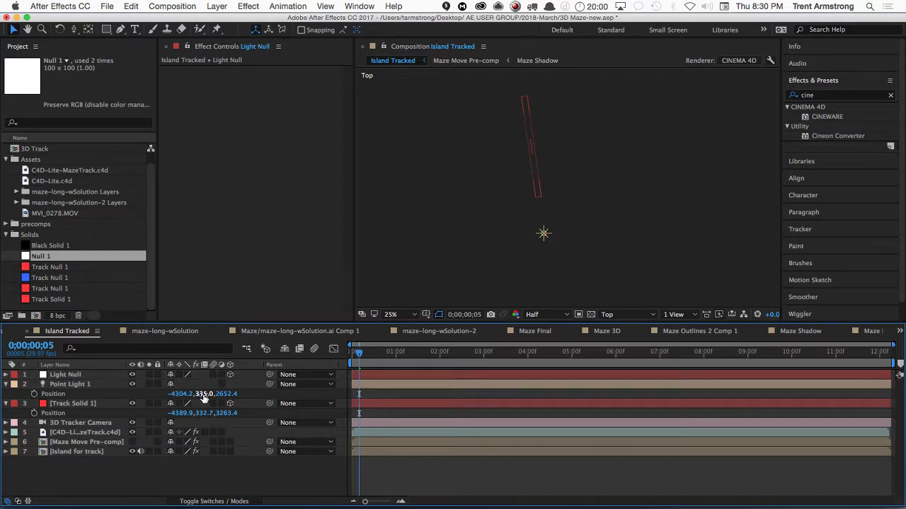
{"action": "left_click_drag", "start_coordinate": [227, 394], "coordinate": [443, 358]}
{"action": "key", "text": "super+z"}
{"action": "left_click_drag", "start_coordinate": [269, 385], "coordinate": [73, 379]}
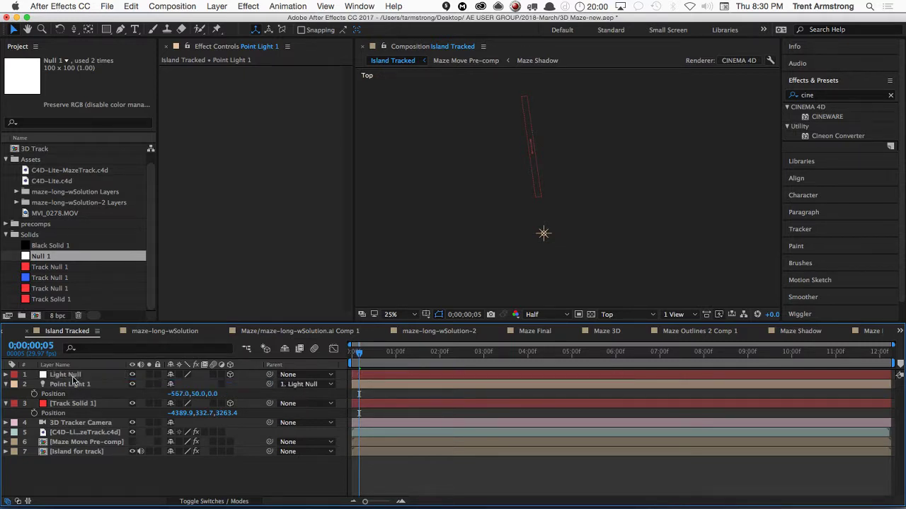
{"action": "left_click_drag", "start_coordinate": [179, 394], "coordinate": [145, 356]}
{"action": "left_click", "coordinate": [112, 386]}
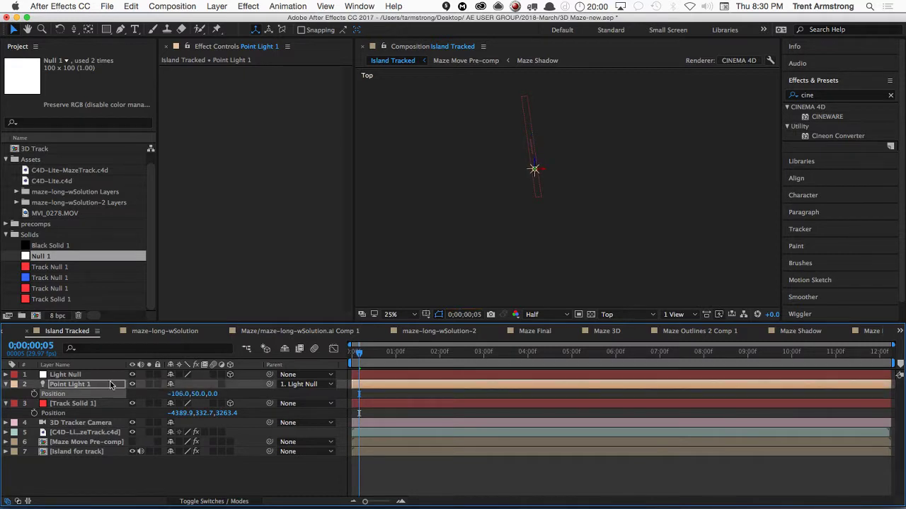
- Return to Active Camera at 50% and move Point Light 1 to -651, -431 by the window
{"action": "left_click", "coordinate": [614, 315]}
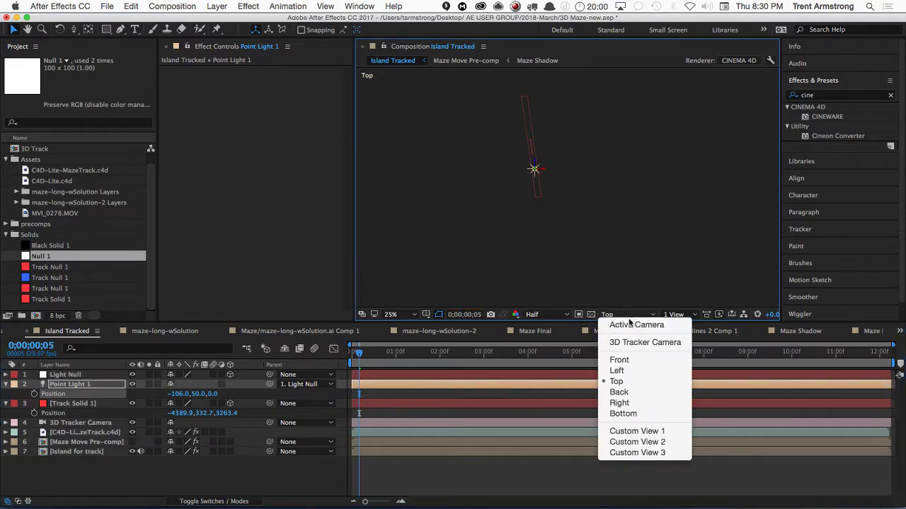
{"action": "left_click", "coordinate": [627, 326]}
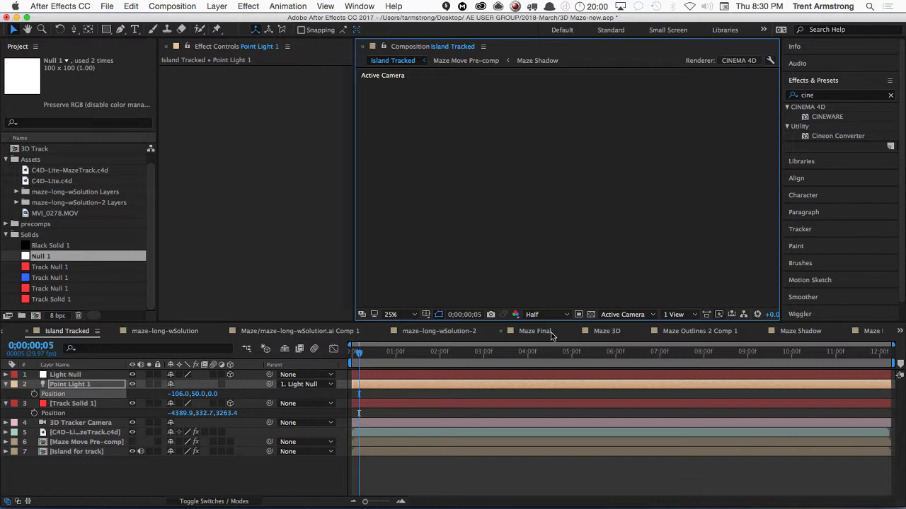
{"action": "key", "text": "period"}
{"action": "key", "text": "period"}
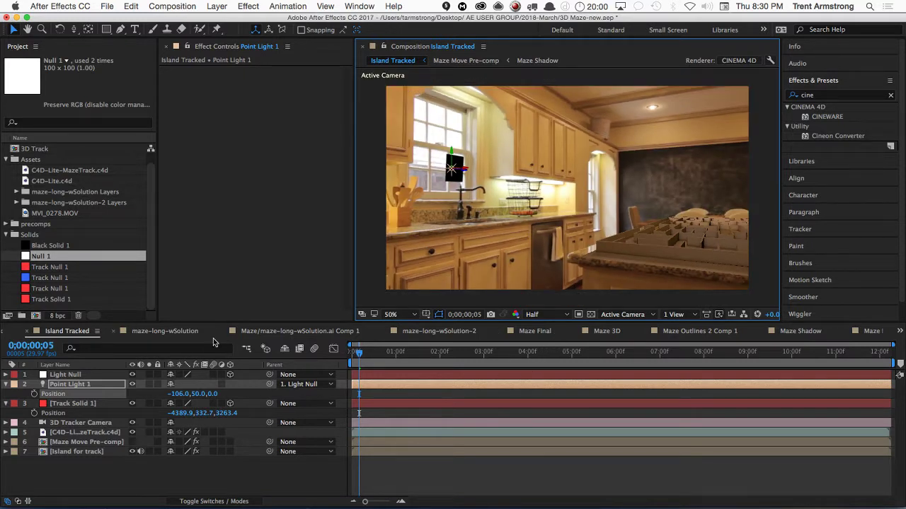
{"action": "mouse_move", "coordinate": [182, 394]}
{"action": "left_mouse_down"}
{"action": "mouse_move", "coordinate": [63, 382]}
{"action": "mouse_move", "coordinate": [200, 396]}
{"action": "mouse_move", "coordinate": [172, 394]}
{"action": "left_mouse_up"}
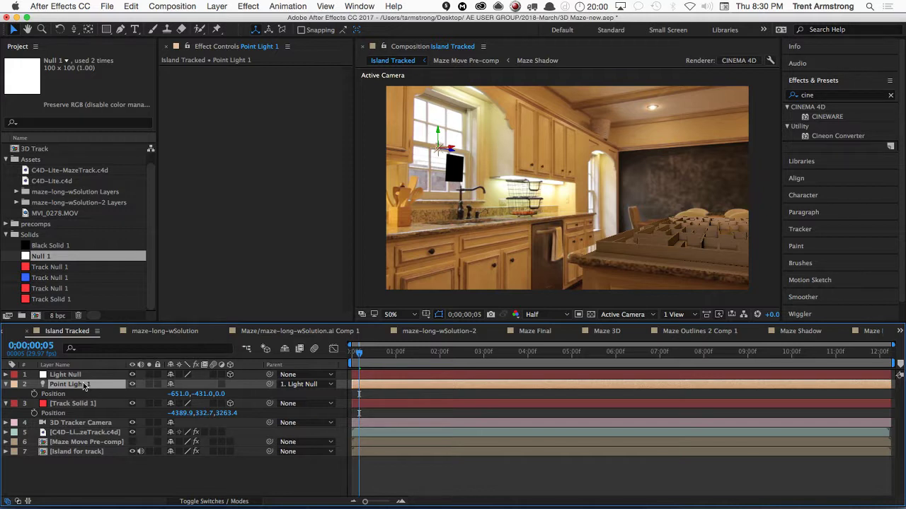
- Export the comp as Island Tracked.c4d and open Point Light 1's Light Settings
{"action": "left_click", "coordinate": [106, 7]}
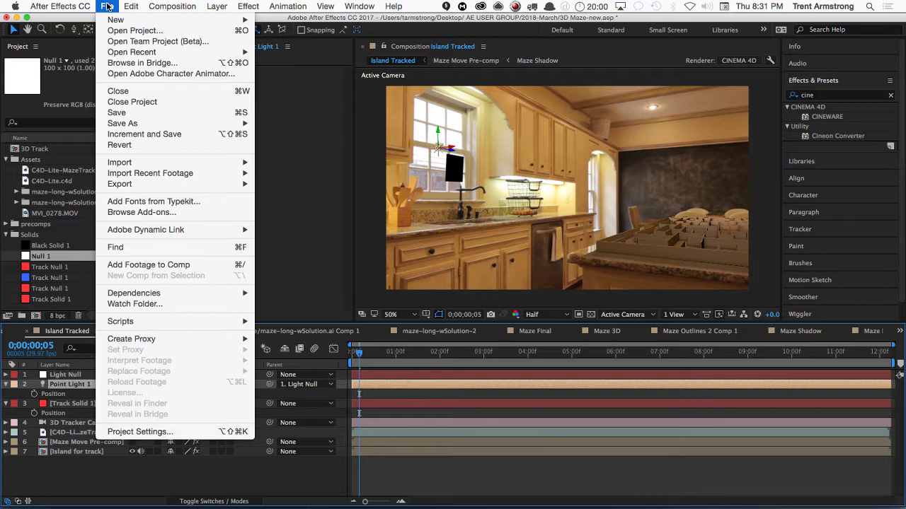
{"action": "mouse_move", "coordinate": [142, 185]}
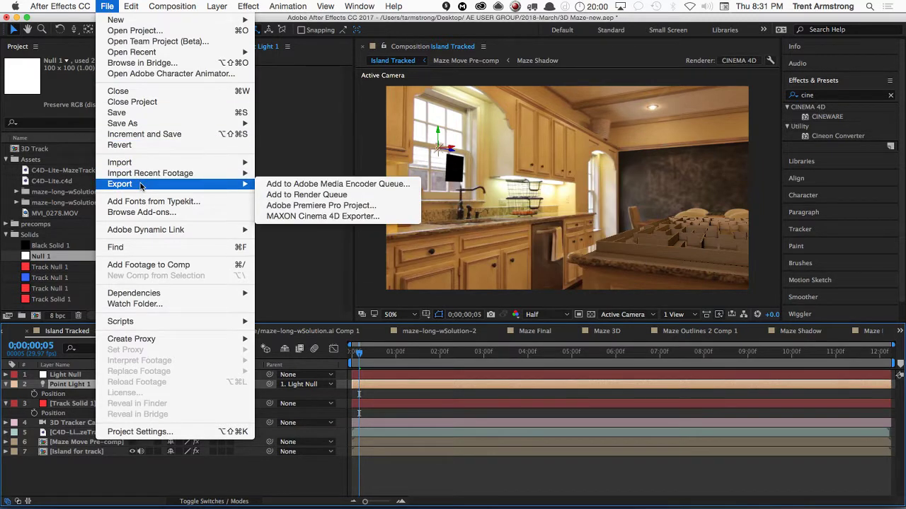
{"action": "left_click", "coordinate": [340, 217]}
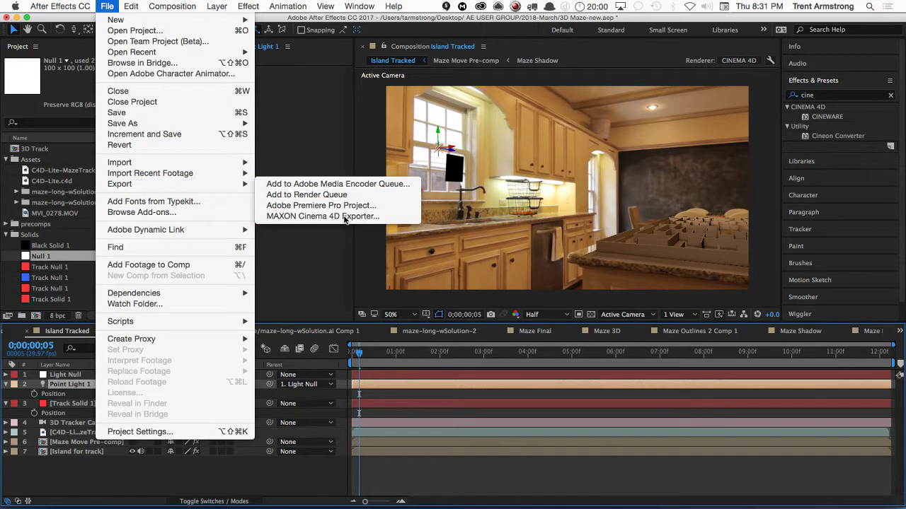
{"action": "left_click", "coordinate": [570, 280]}
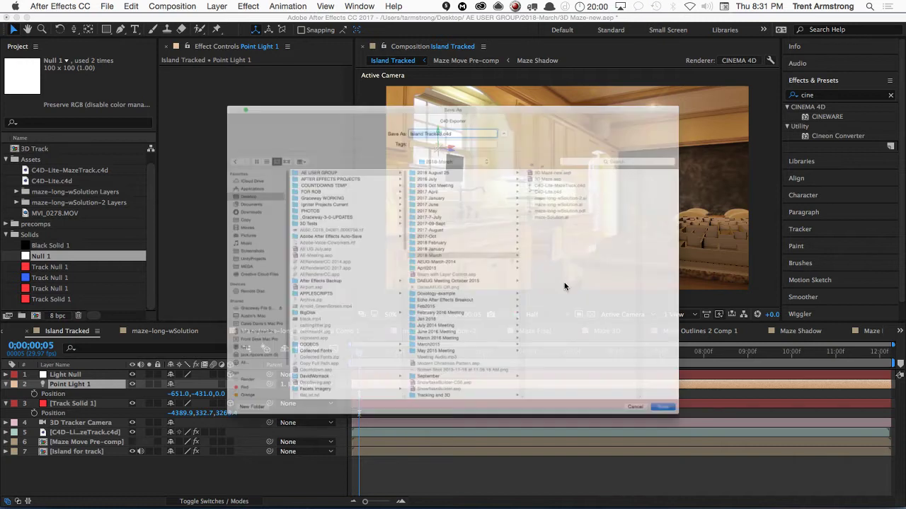
{"action": "key", "text": "Return"}
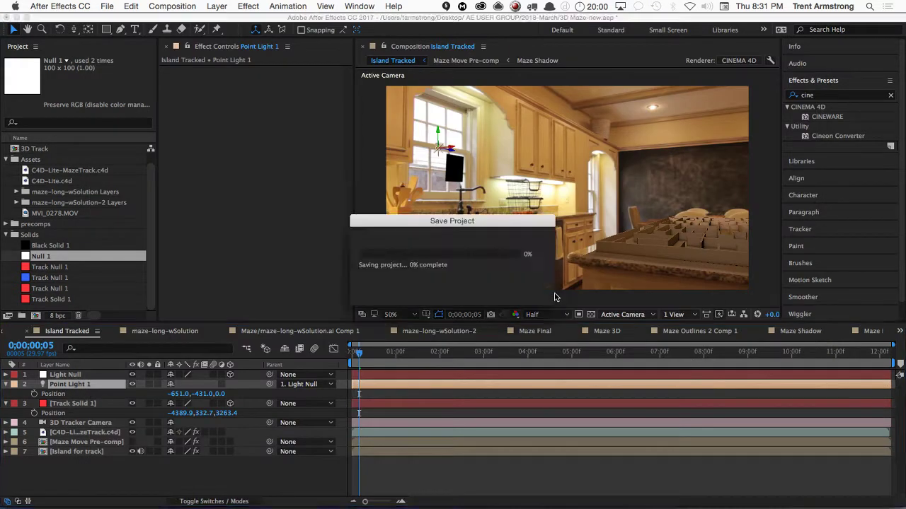
{"action": "double_click", "coordinate": [77, 388]}
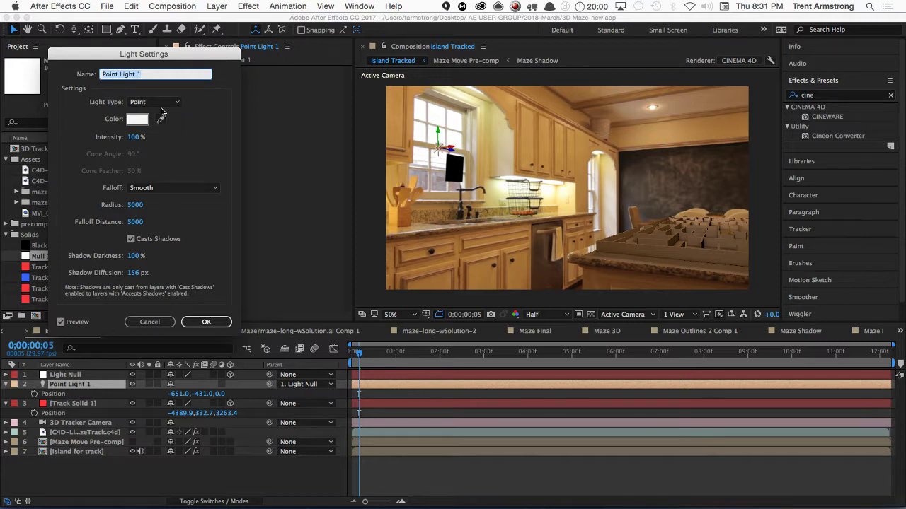
- Change Point Light 1's type to Spot and rotate it to 241° on Y
{"action": "left_click", "coordinate": [154, 102]}
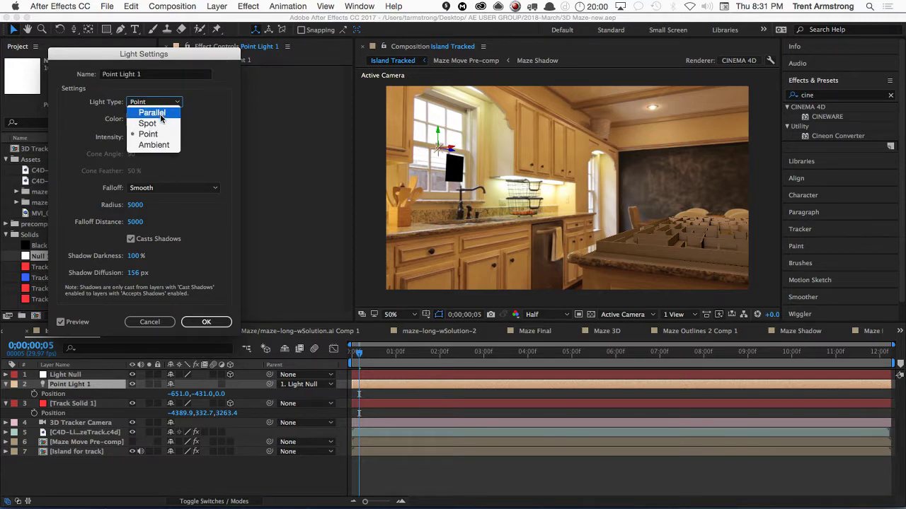
{"action": "left_click", "coordinate": [148, 123]}
{"action": "left_click", "coordinate": [196, 324]}
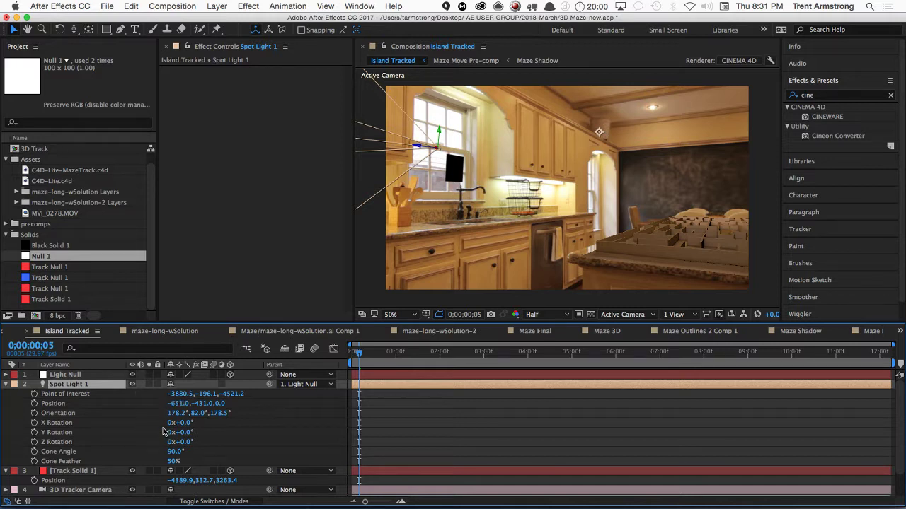
{"action": "left_click_drag", "start_coordinate": [181, 432], "coordinate": [306, 426]}
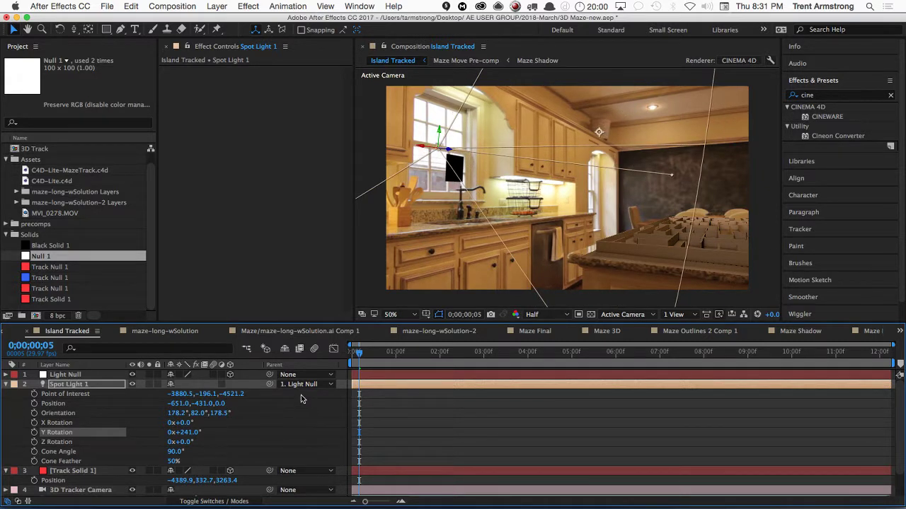
{"action": "left_click", "coordinate": [97, 385]}
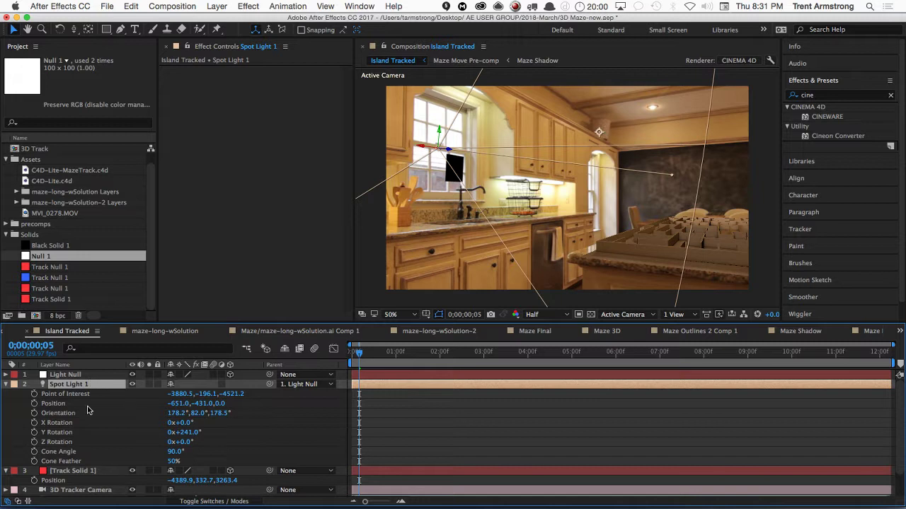
{"action": "left_click", "coordinate": [106, 6]}
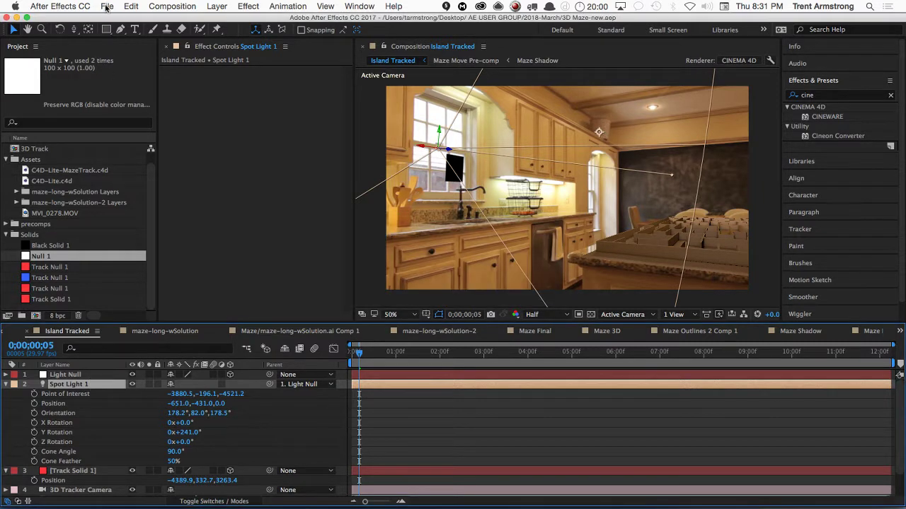
- Export the spotlit scene as C4D-Lite-MazeTrack-WindowLight.c4d with the MAXON Cinema 4D Exporter
{"action": "mouse_move", "coordinate": [132, 125]}
{"action": "mouse_move", "coordinate": [138, 184]}
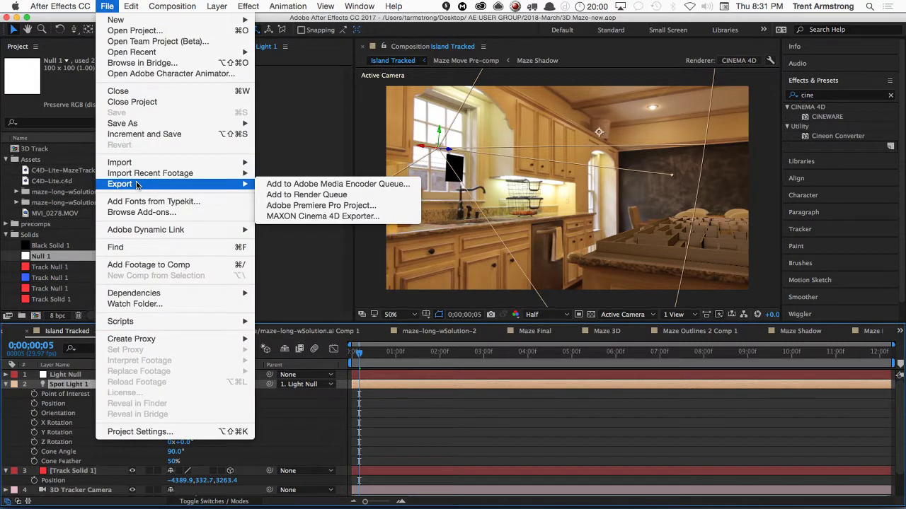
{"action": "left_click", "coordinate": [329, 217]}
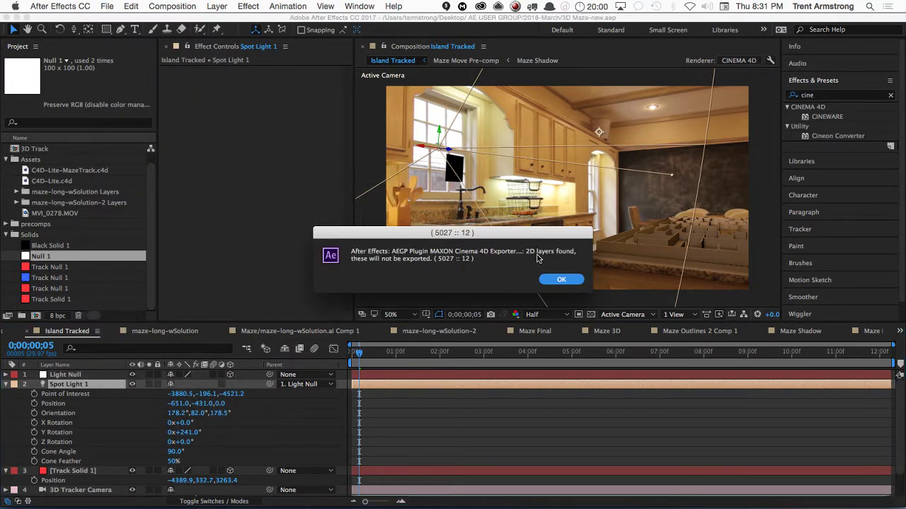
{"action": "left_click", "coordinate": [561, 281]}
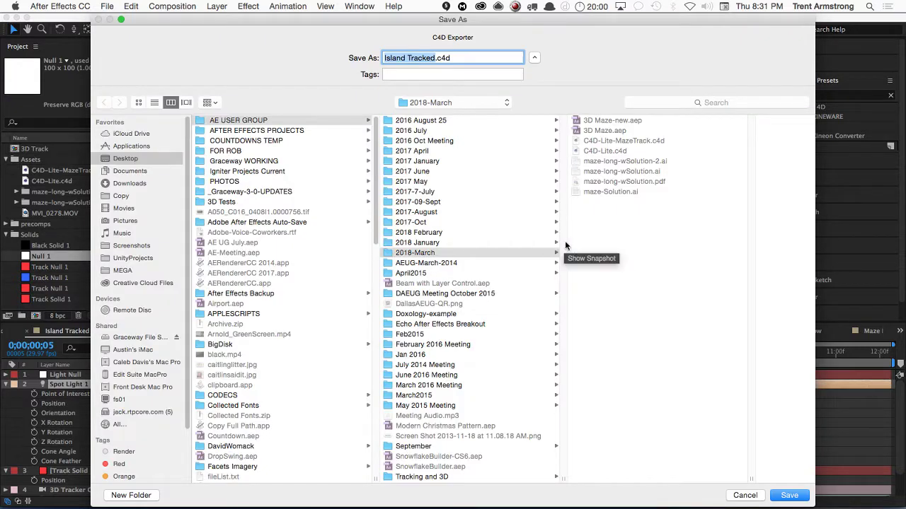
{"action": "left_click", "coordinate": [640, 140]}
{"action": "left_click", "coordinate": [455, 58]}
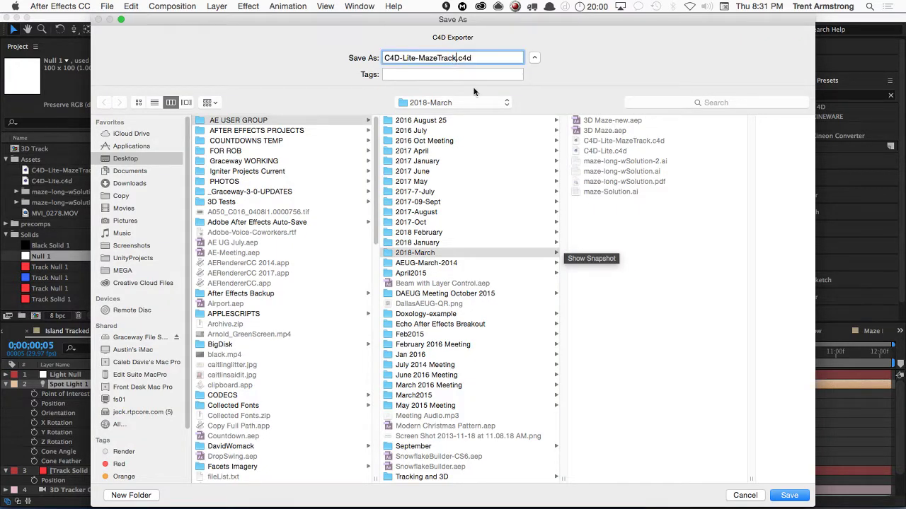
{"action": "type", "text": "-Window"}
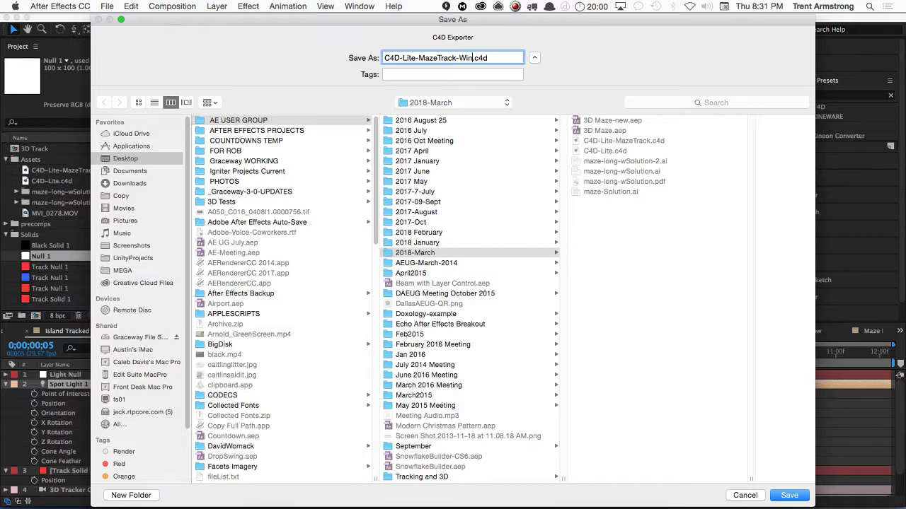
{"action": "type", "text": "Light"}
{"action": "key", "text": "Return"}
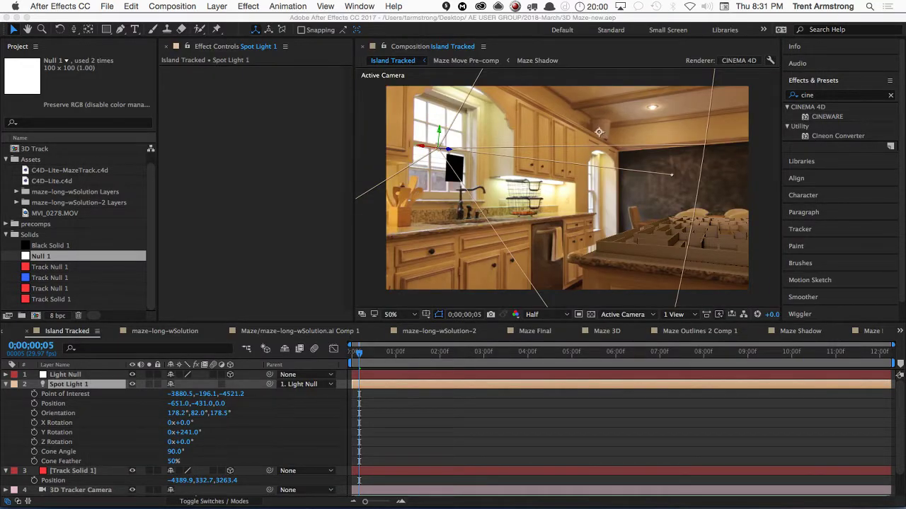
{"action": "key", "text": "super+Tab"}
- Pick C4D-Lite-MazeTrack-WindowLight.c4d in the 2018-March folder and open it
{"action": "key", "text": "super+o"}
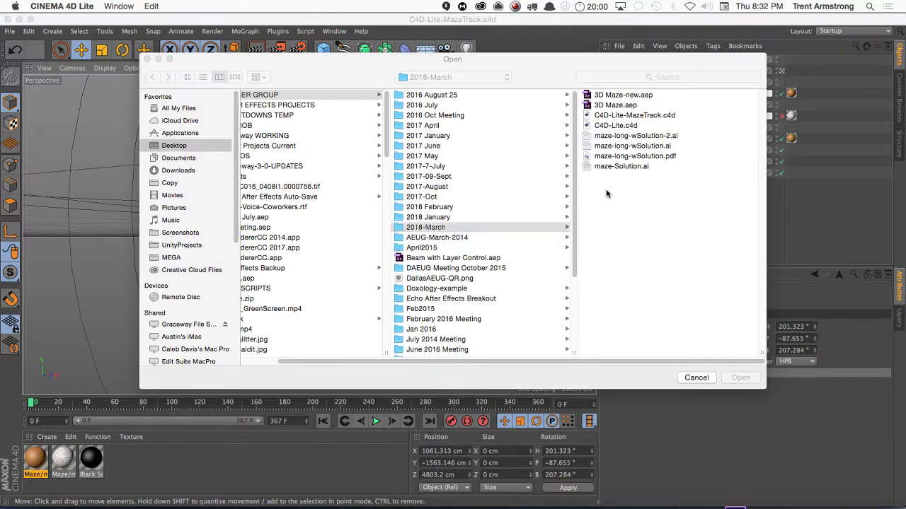
{"action": "left_click", "coordinate": [707, 377]}
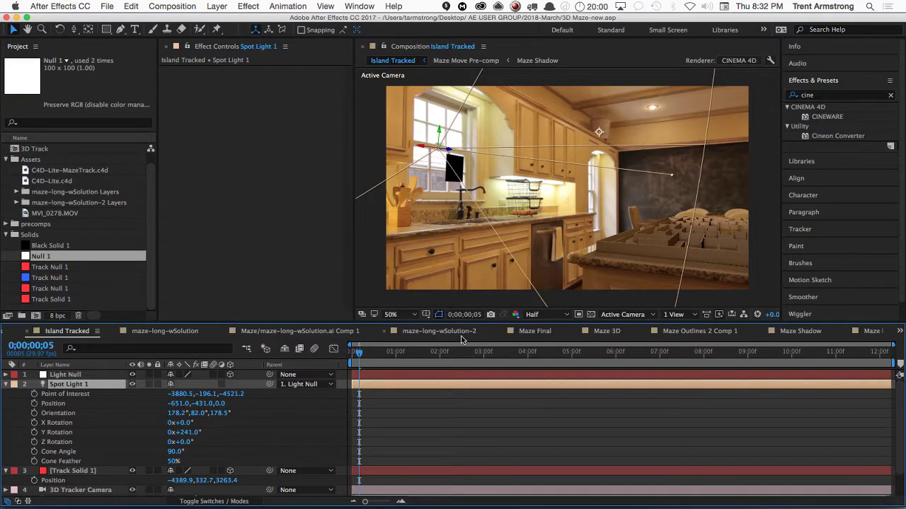
{"action": "key", "text": "super+Tab"}
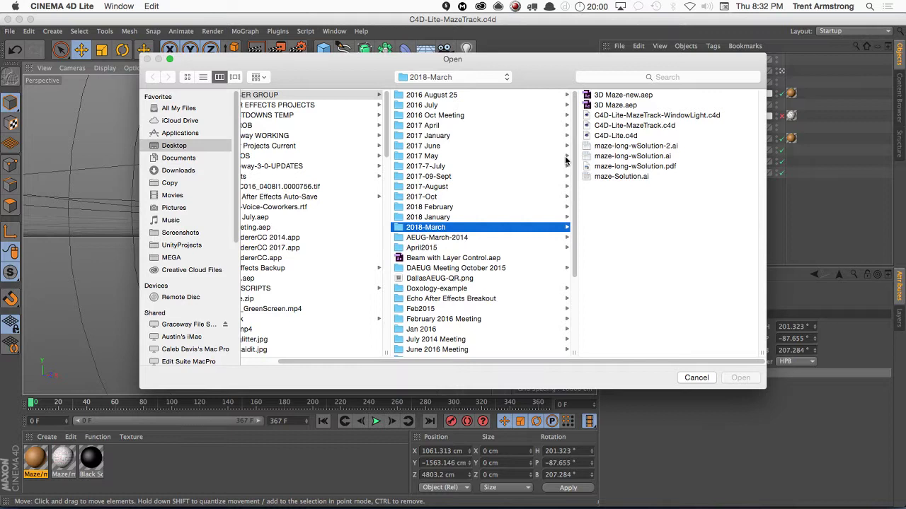
{"action": "left_click", "coordinate": [689, 116]}
{"action": "key", "text": "Return"}
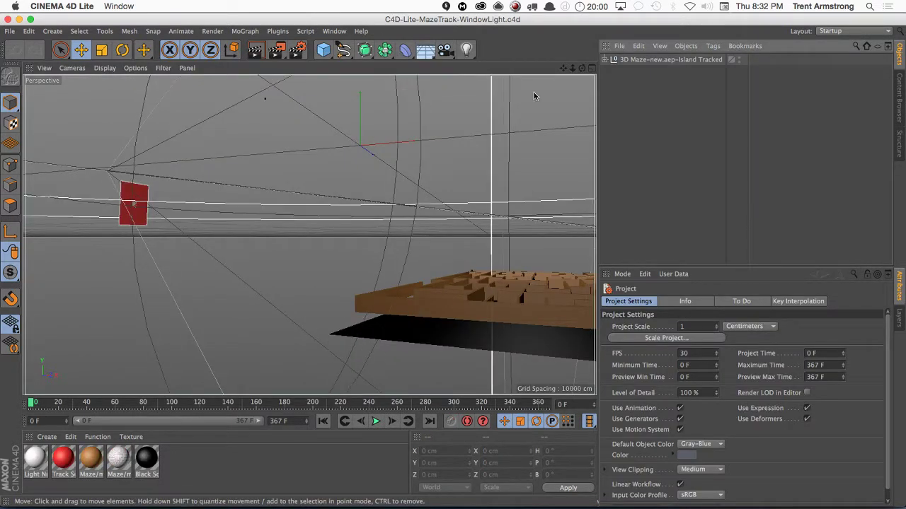
- Delete the four tracking objects, keeping only Light Null and Spot Light 1
{"action": "left_click", "coordinate": [606, 60]}
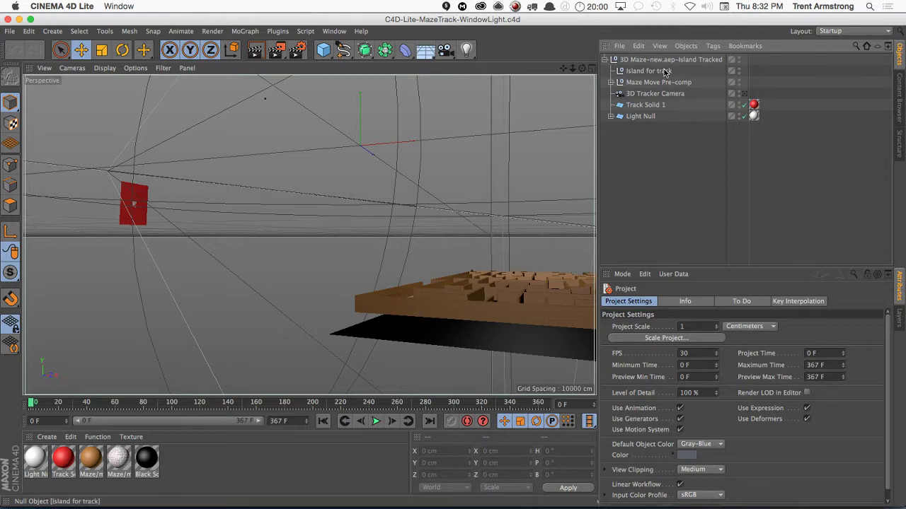
{"action": "left_click", "coordinate": [637, 120]}
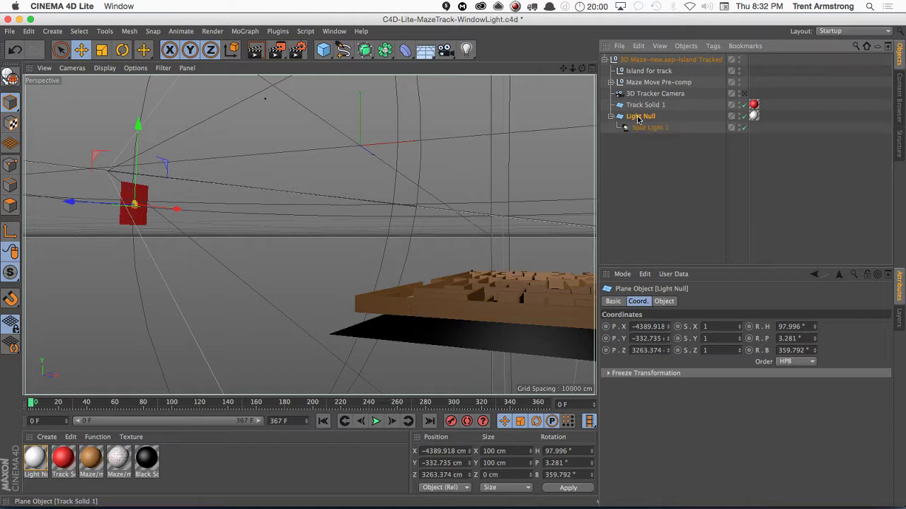
{"action": "left_click", "coordinate": [639, 127]}
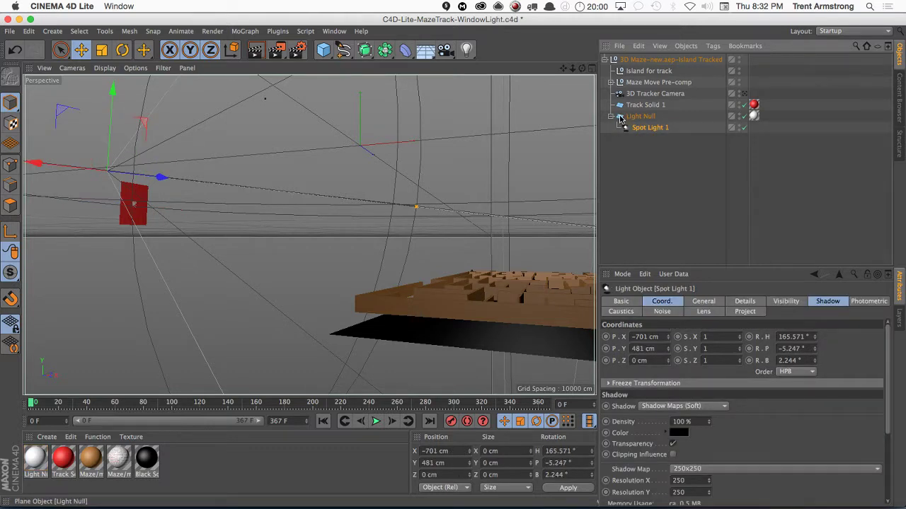
{"action": "left_click", "coordinate": [645, 106]}
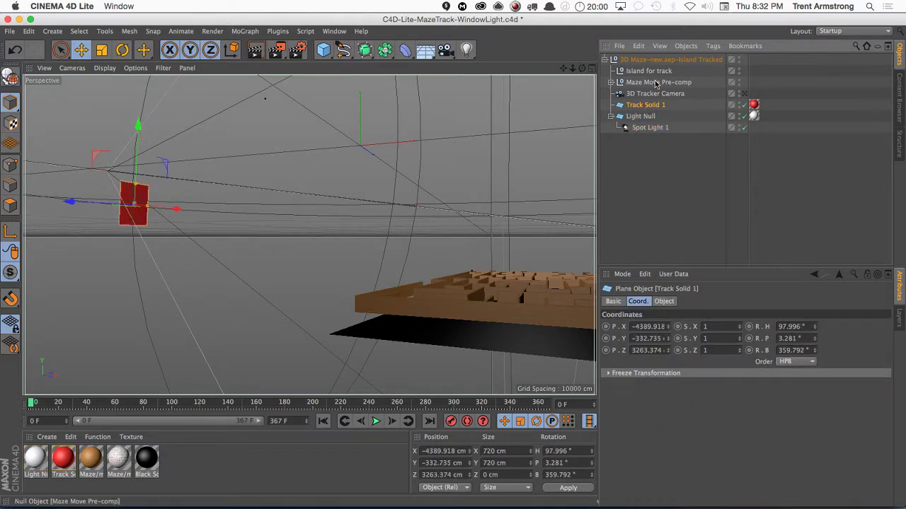
{"action": "left_click", "coordinate": [649, 72], "text": "shift"}
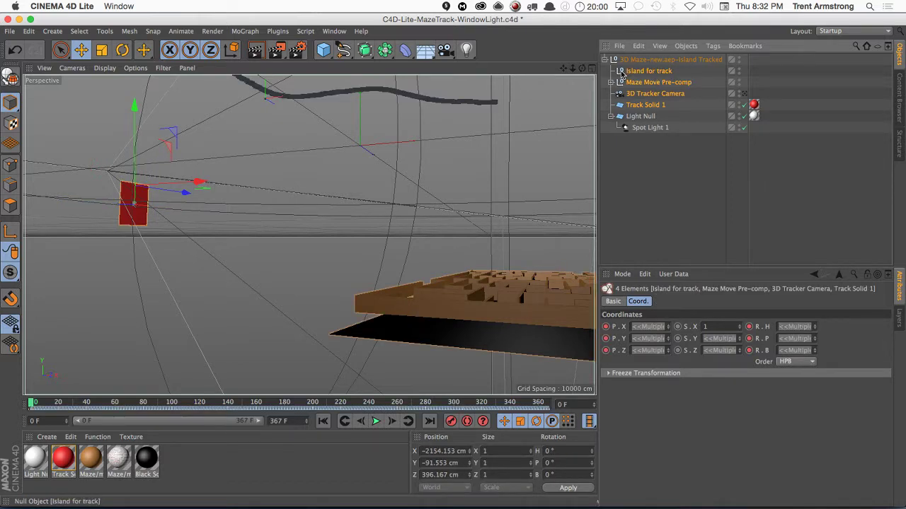
{"action": "key", "text": "Delete"}
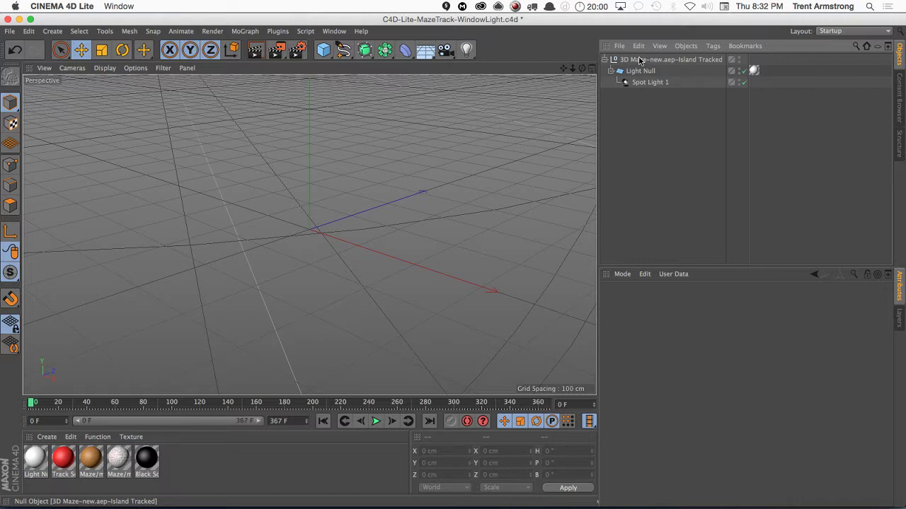
- Rename the top null 'Window Light' and switch to the C4D-Lite-MazeTrack.c4d document
{"action": "left_click", "coordinate": [632, 60]}
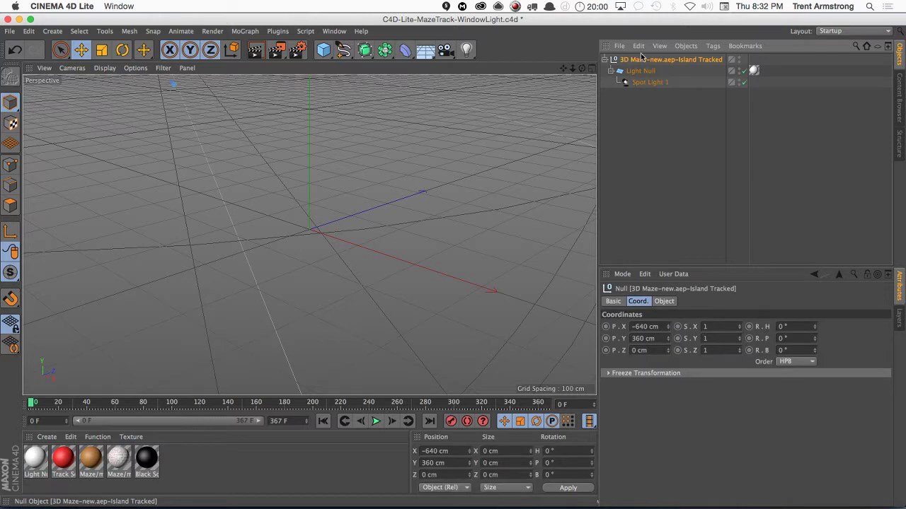
{"action": "double_click", "coordinate": [642, 58]}
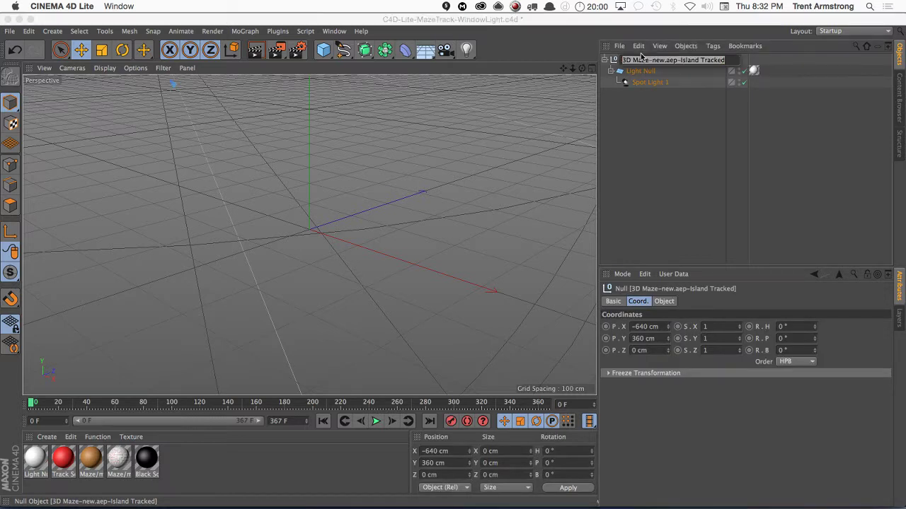
{"action": "type", "text": "Window Light"}
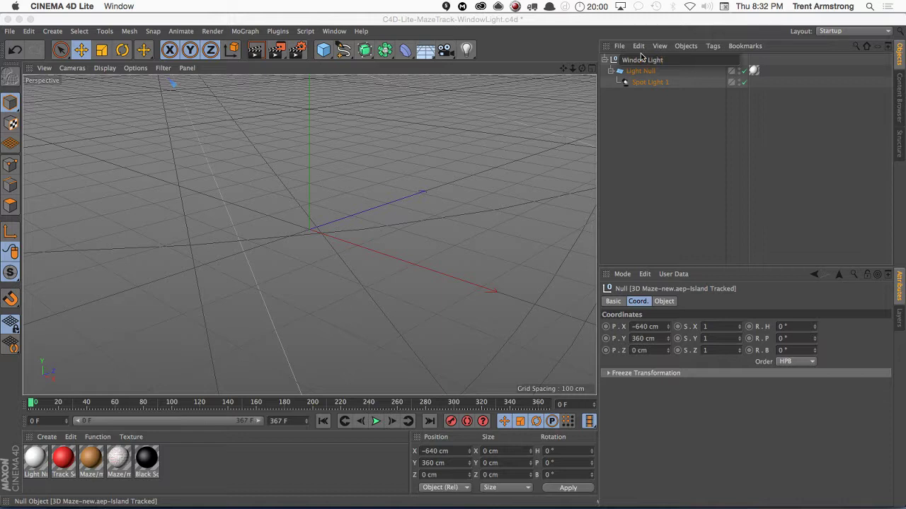
{"action": "key", "text": "Return"}
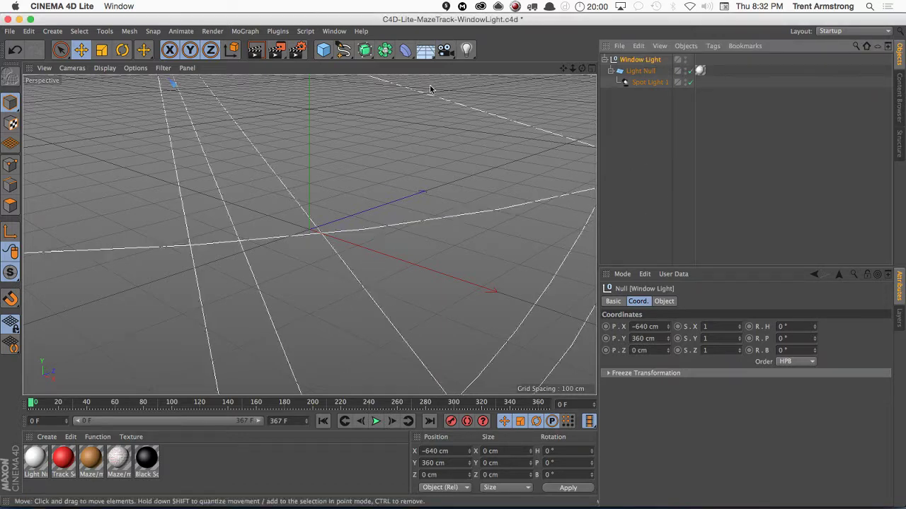
{"action": "left_click", "coordinate": [334, 31]}
- Paste the Window Light group into the maze scene and make Spot Light 1 an Area light
{"action": "left_click", "coordinate": [354, 274]}
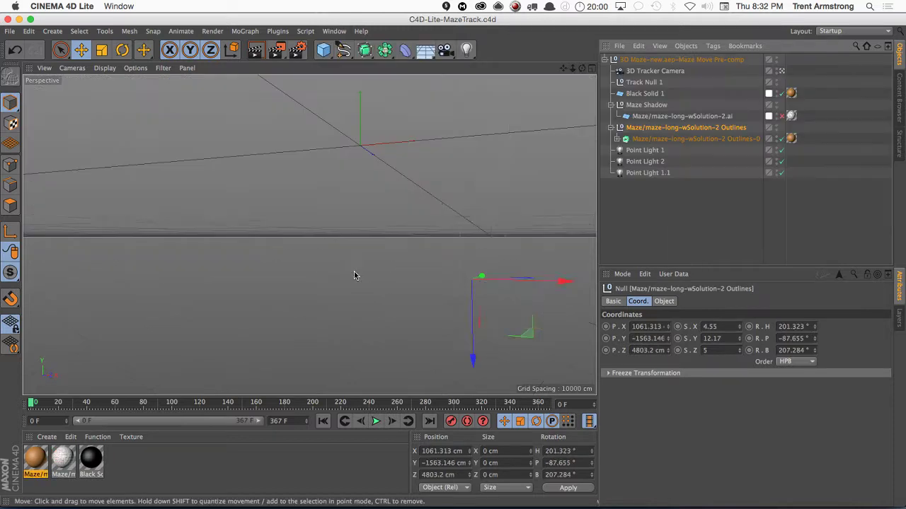
{"action": "key", "text": "super+v"}
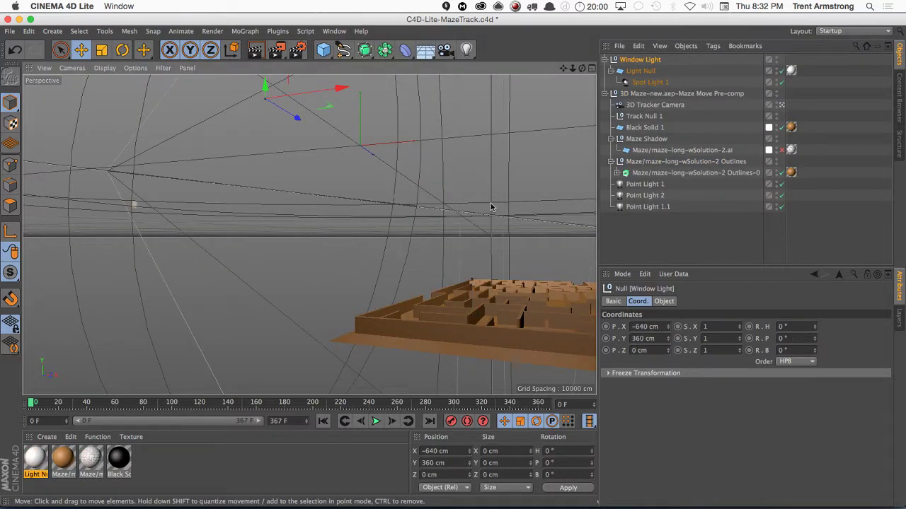
{"action": "left_click", "coordinate": [642, 82]}
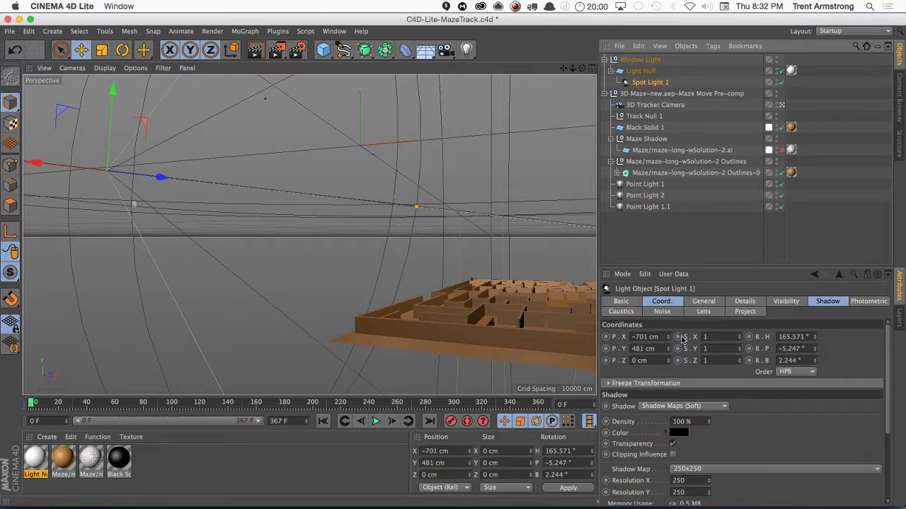
{"action": "left_click", "coordinate": [630, 303]}
{"action": "left_click", "coordinate": [662, 302]}
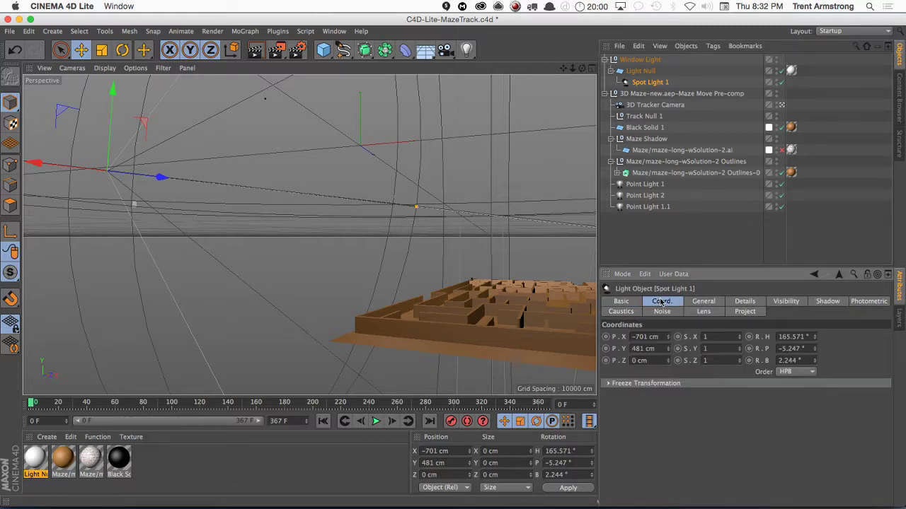
{"action": "left_click", "coordinate": [702, 302]}
{"action": "left_click", "coordinate": [674, 384]}
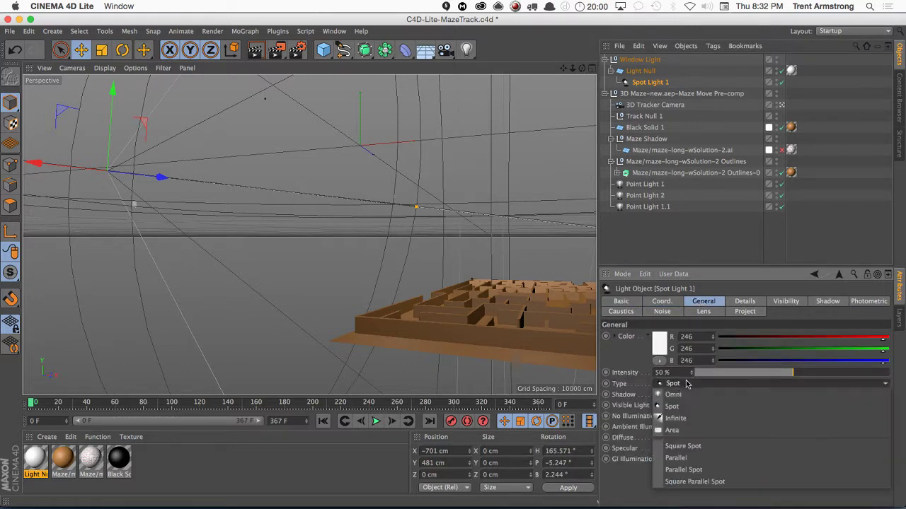
{"action": "left_click", "coordinate": [682, 408]}
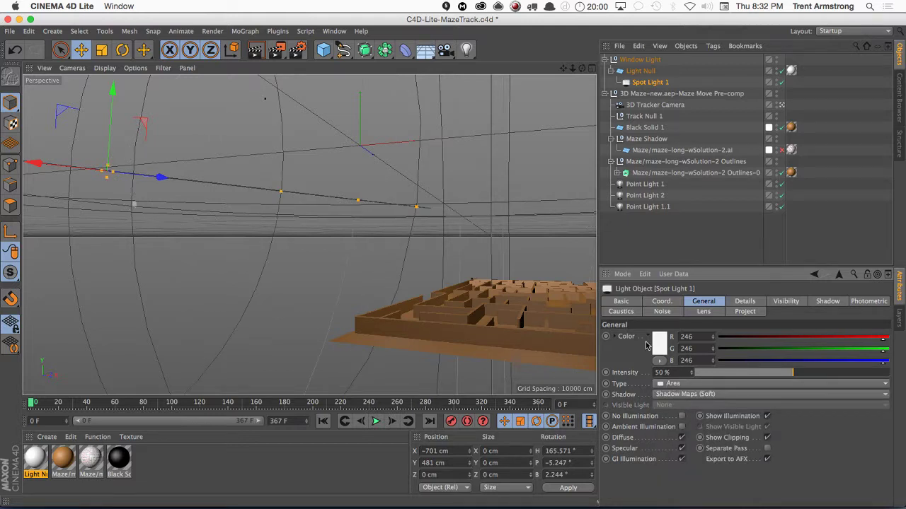
- Pull the area light's falloff in and enlarge its shape in the viewport
{"action": "left_click_drag", "start_coordinate": [416, 209], "coordinate": [294, 217]}
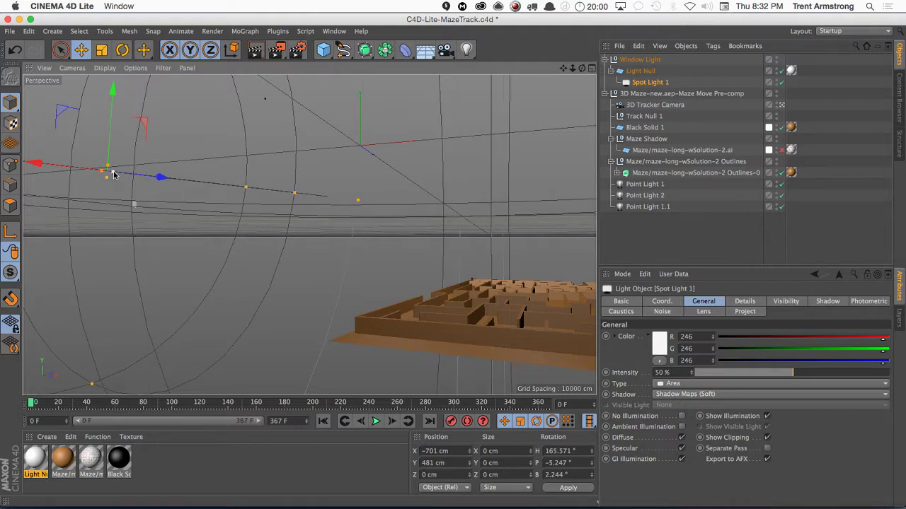
{"action": "mouse_move", "coordinate": [111, 172]}
{"action": "left_mouse_down"}
{"action": "mouse_move", "coordinate": [162, 175]}
{"action": "mouse_move", "coordinate": [128, 174]}
{"action": "left_mouse_up"}
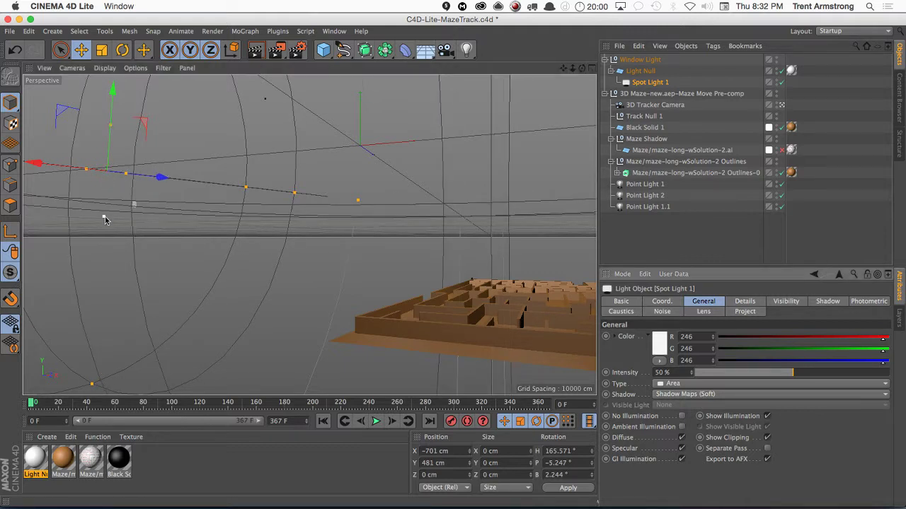
{"action": "left_click_drag", "start_coordinate": [105, 220], "coordinate": [105, 206]}
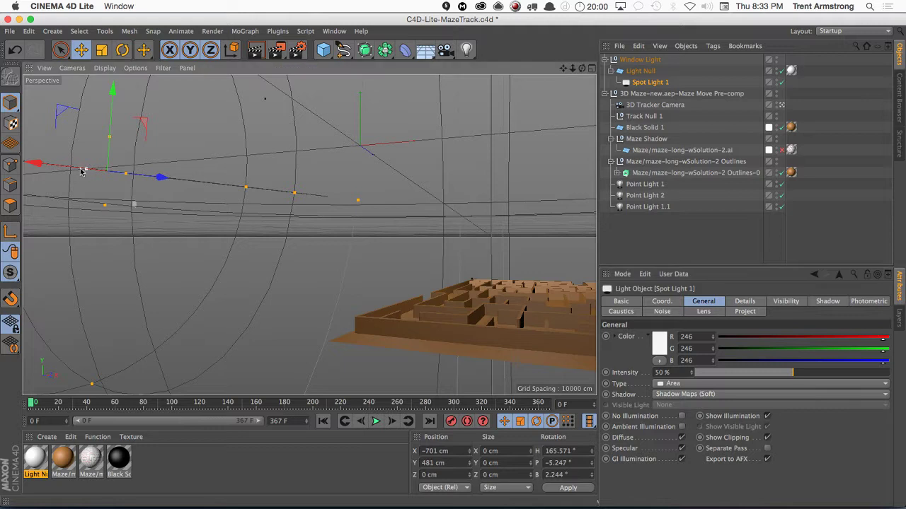
{"action": "left_click_drag", "start_coordinate": [82, 171], "coordinate": [75, 169]}
{"action": "left_click_drag", "start_coordinate": [109, 137], "coordinate": [109, 119]}
{"action": "left_click_drag", "start_coordinate": [136, 175], "coordinate": [154, 176]}
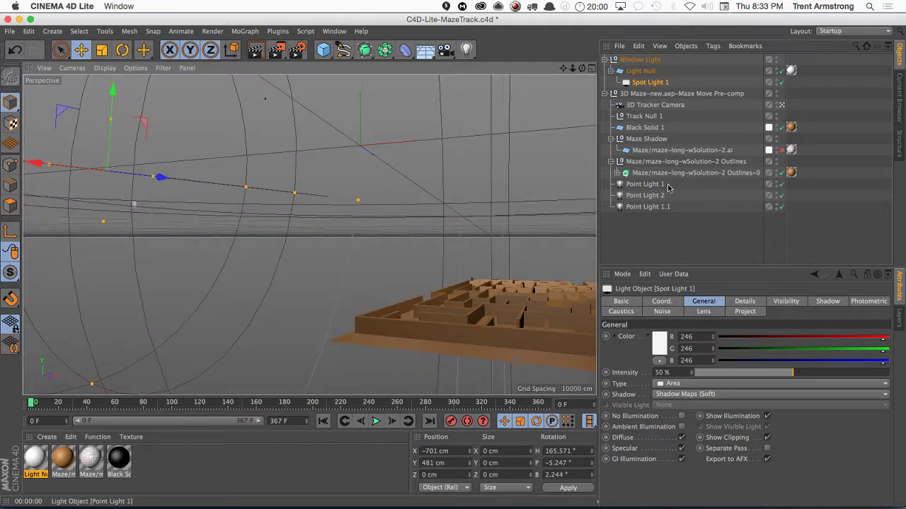
- Turn off the point lights, raise the area light to 175% with Shadow Maps (Soft)
{"action": "left_click", "coordinate": [781, 184]}
{"action": "left_click", "coordinate": [781, 195]}
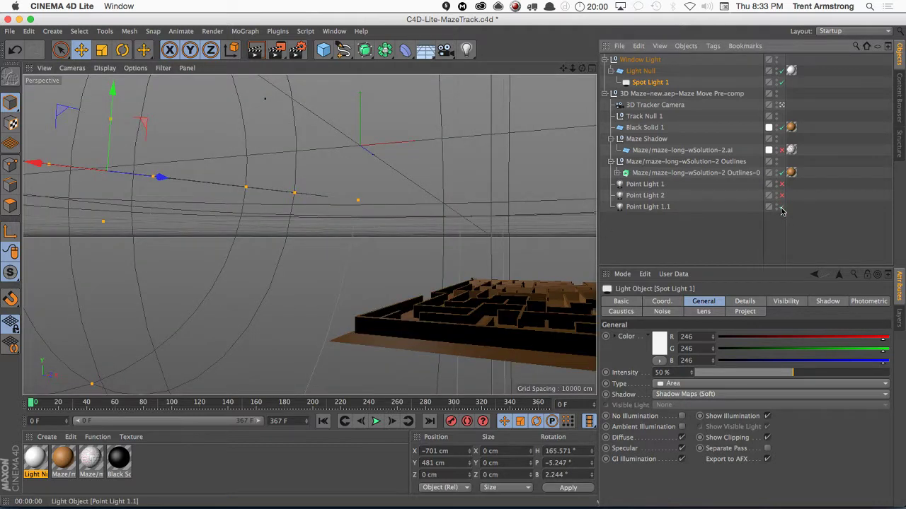
{"action": "left_click", "coordinate": [781, 208]}
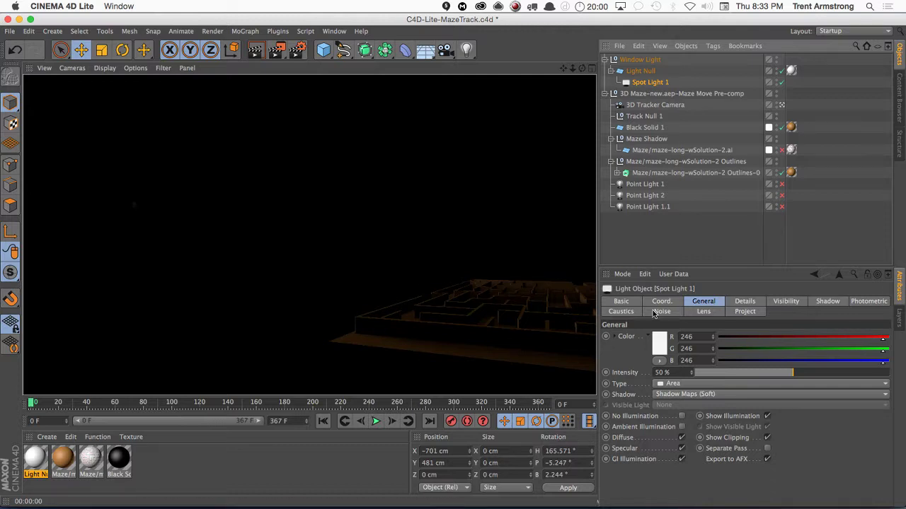
{"action": "left_click_drag", "start_coordinate": [691, 373], "coordinate": [705, 309]}
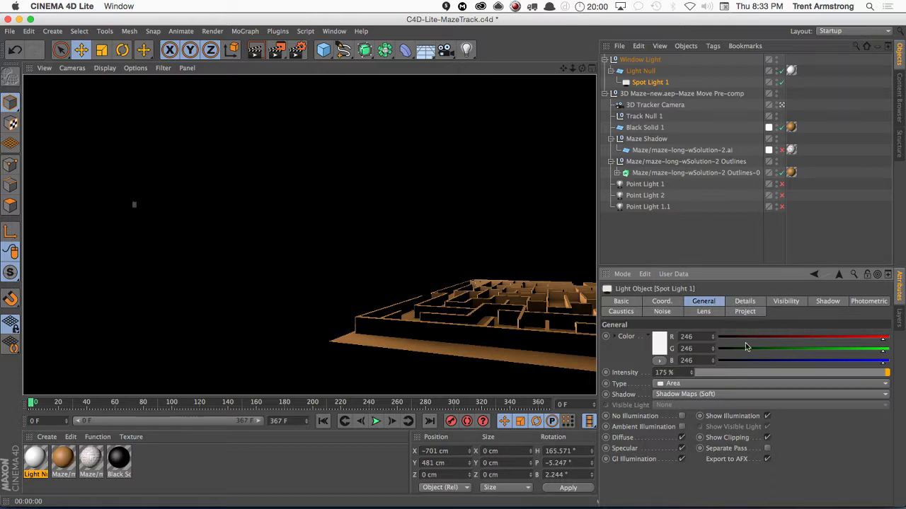
{"action": "left_click", "coordinate": [687, 395]}
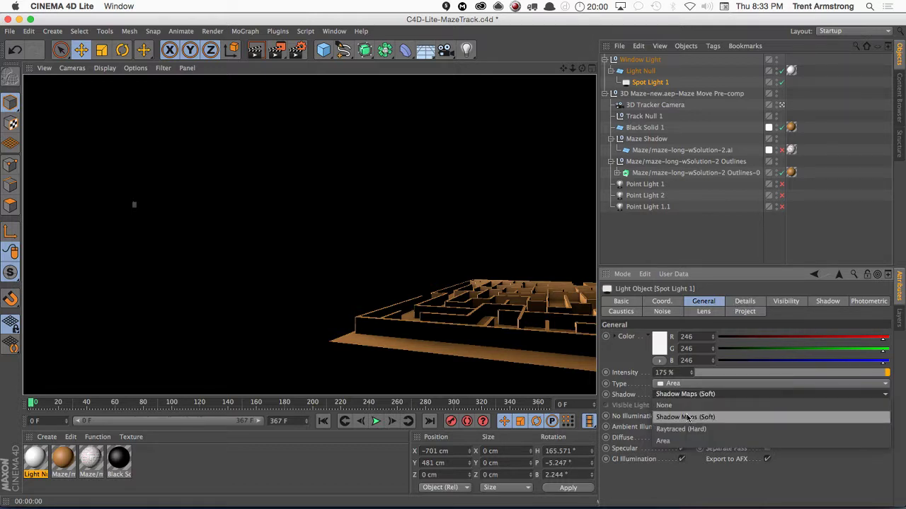
{"action": "left_click", "coordinate": [685, 441]}
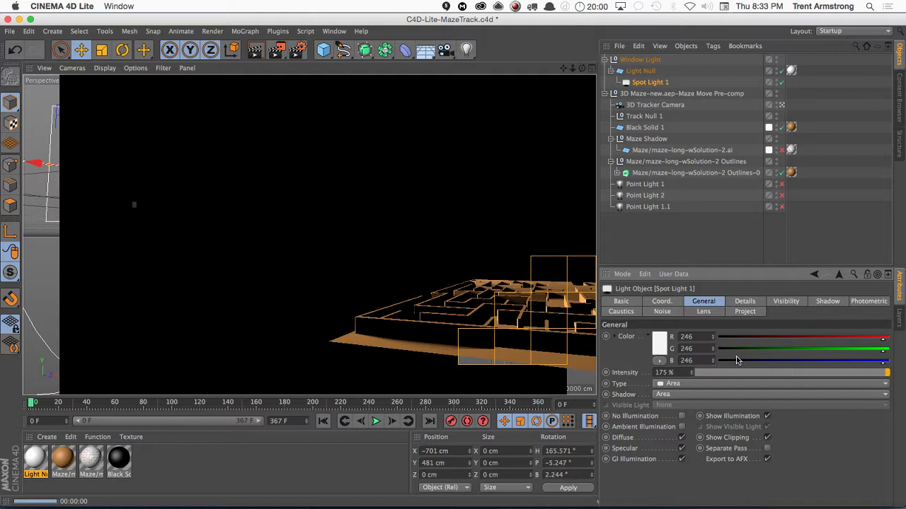
{"action": "left_click", "coordinate": [700, 382]}
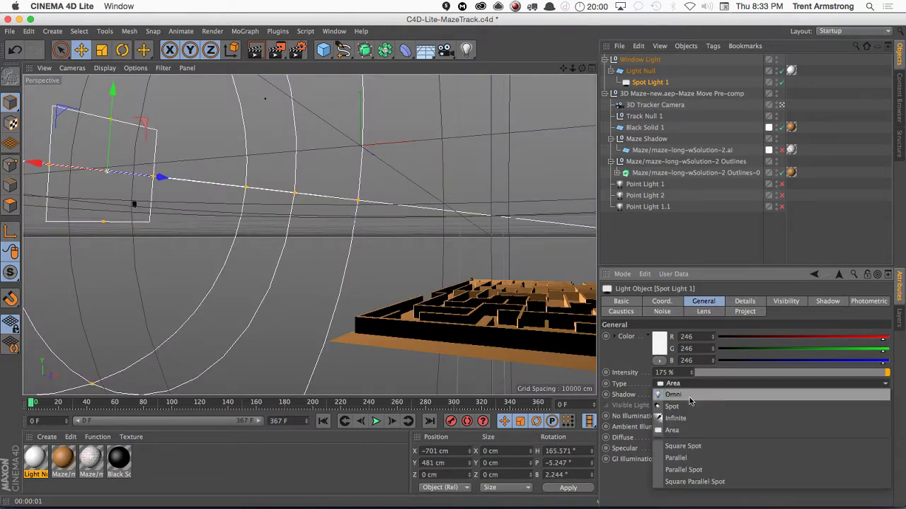
{"action": "left_click", "coordinate": [665, 412]}
{"action": "left_click", "coordinate": [675, 395]}
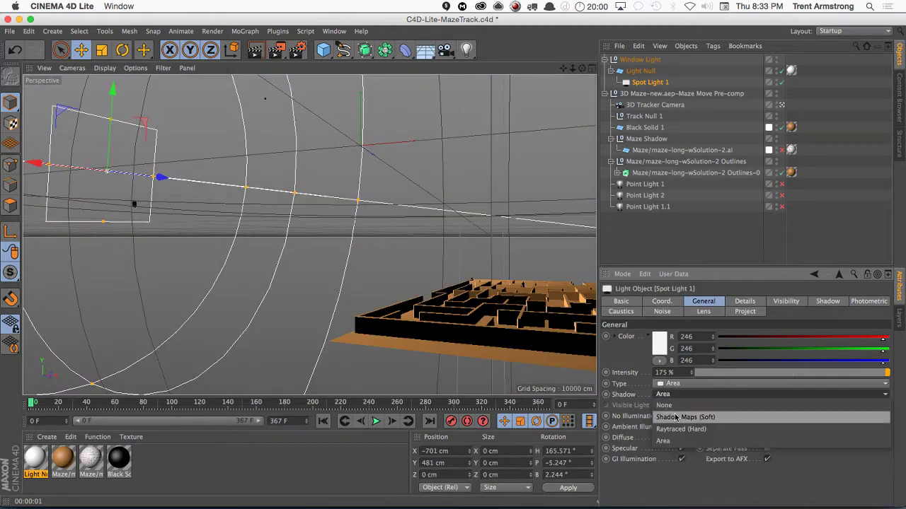
{"action": "left_click", "coordinate": [678, 406]}
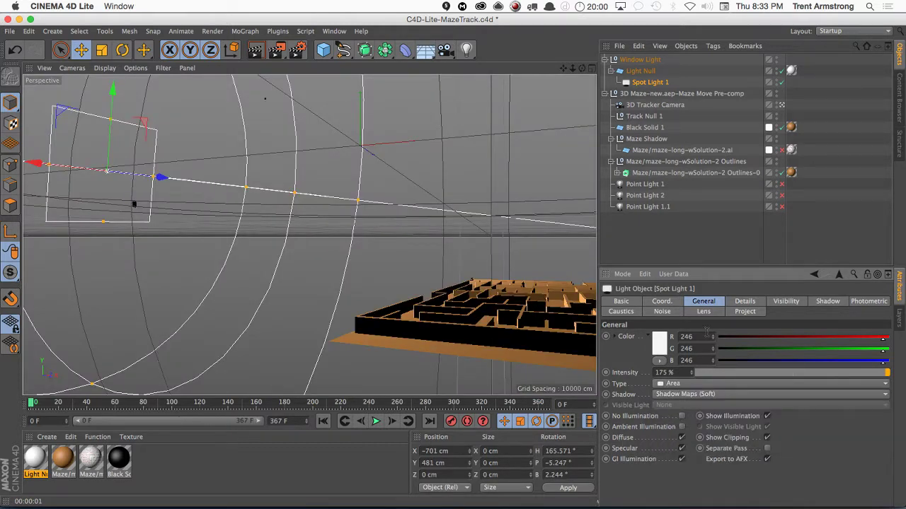
- Re-enable Point Light 2 and 1.1, dim all three point lights to 41%, and save
{"action": "left_click", "coordinate": [781, 196]}
{"action": "left_click", "coordinate": [781, 206]}
{"action": "key", "text": "super+r"}
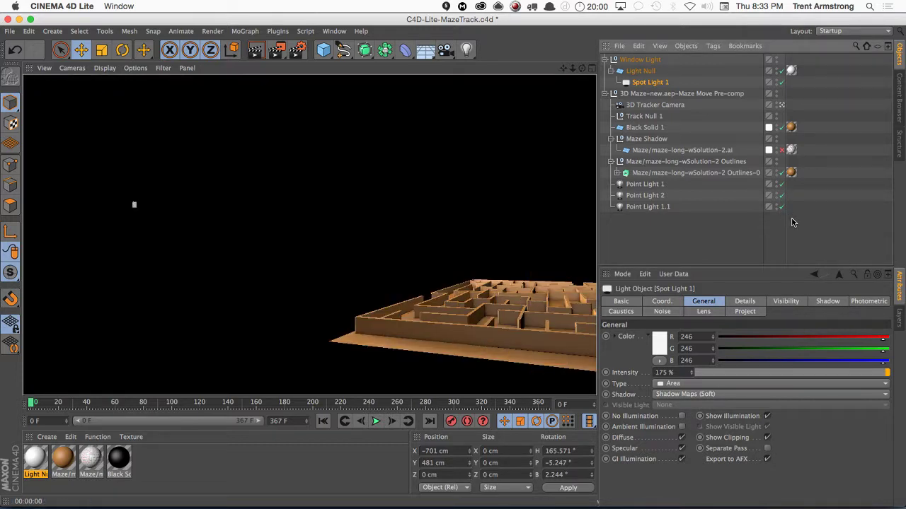
{"action": "left_click", "coordinate": [645, 184]}
{"action": "left_click", "coordinate": [647, 207], "text": "shift"}
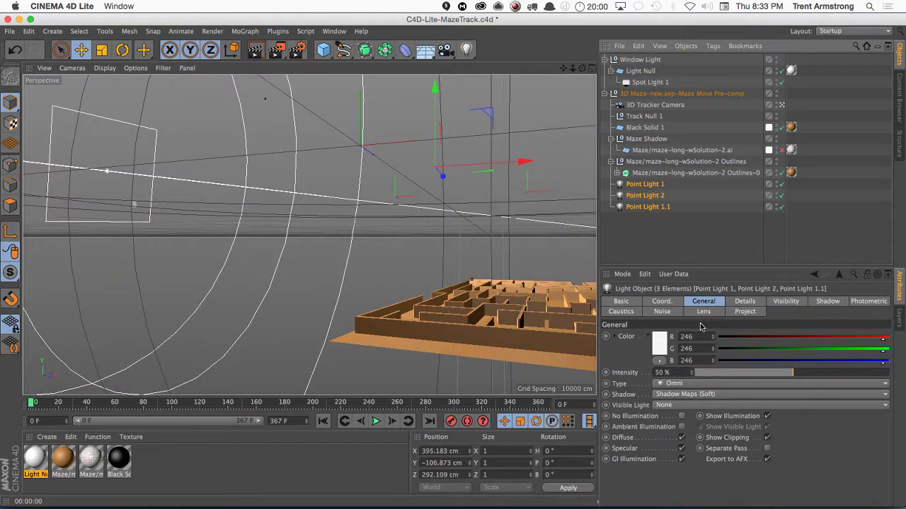
{"action": "left_click", "coordinate": [681, 243]}
{"action": "left_click", "coordinate": [658, 186]}
{"action": "left_click", "coordinate": [654, 207], "text": "shift"}
{"action": "left_click_drag", "start_coordinate": [692, 376], "coordinate": [691, 383]}
{"action": "key", "text": "ctrl+r"}
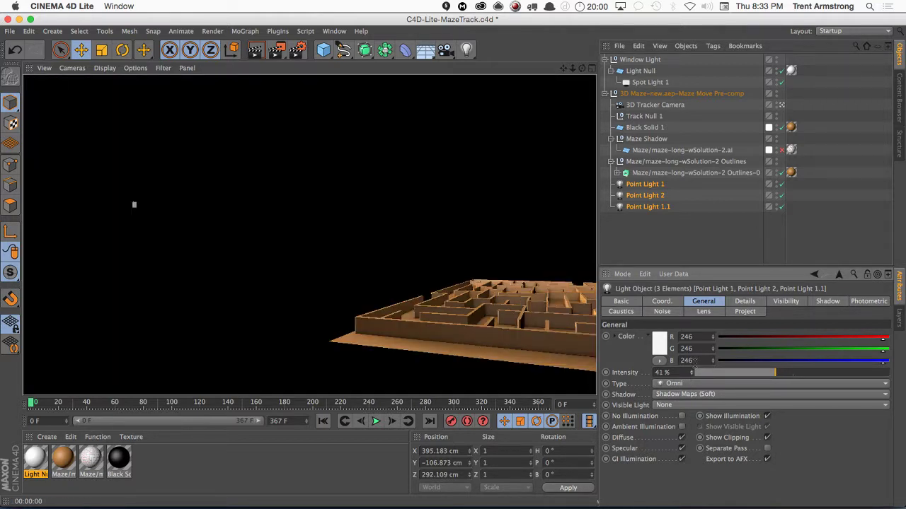
{"action": "key", "text": "ctrl+s"}
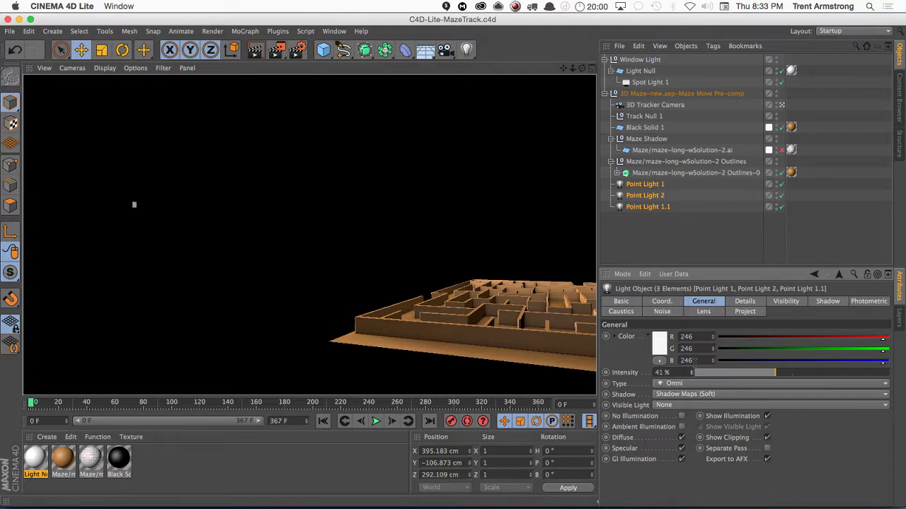
{"action": "key", "text": "super+Tab"}
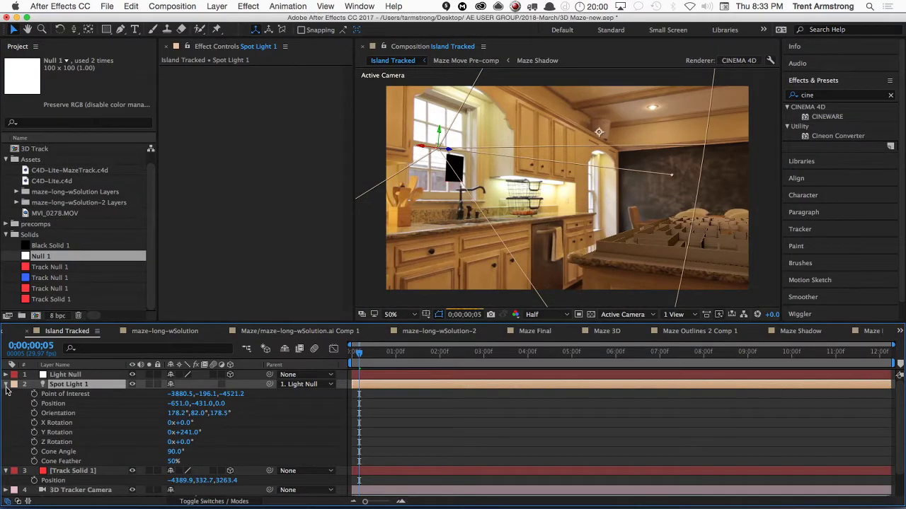
- Hide Light Null, Spot Light 1 and Track Solid 1, then select the C4D layer's Cineware settings
{"action": "left_click", "coordinate": [6, 384]}
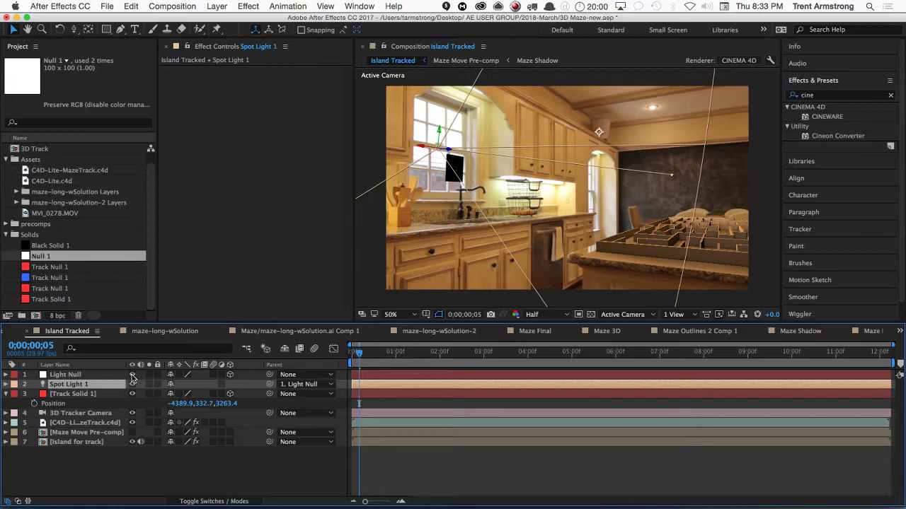
{"action": "left_click_drag", "start_coordinate": [131, 375], "coordinate": [131, 394]}
{"action": "left_click", "coordinate": [6, 395]}
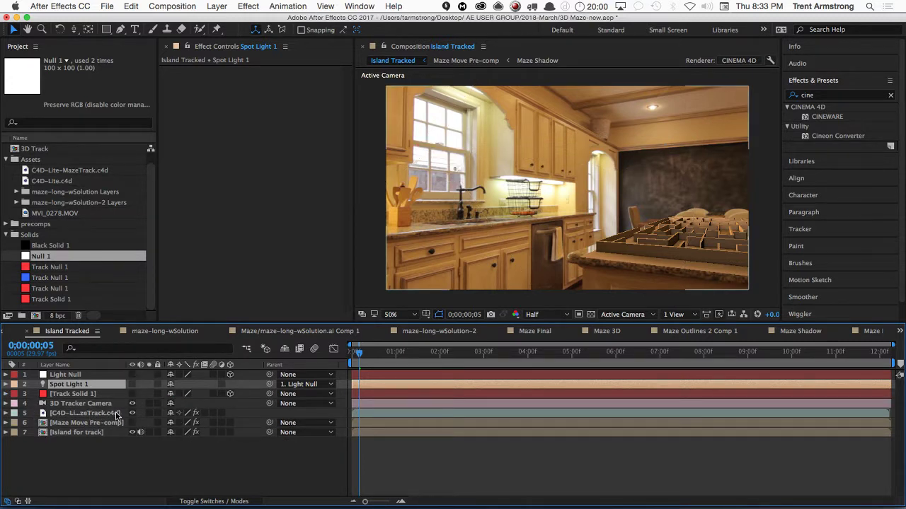
{"action": "left_click", "coordinate": [88, 414]}
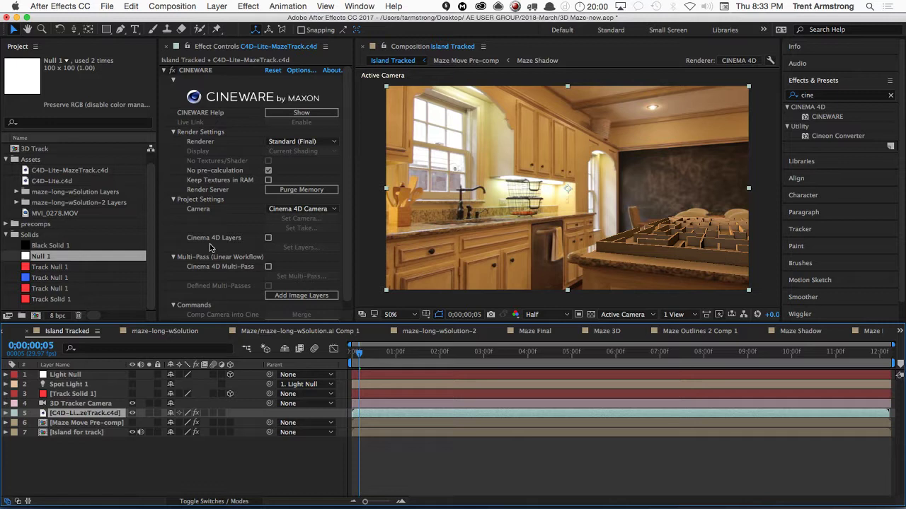
{"action": "left_click", "coordinate": [305, 142]}
{"action": "left_click", "coordinate": [269, 133]}
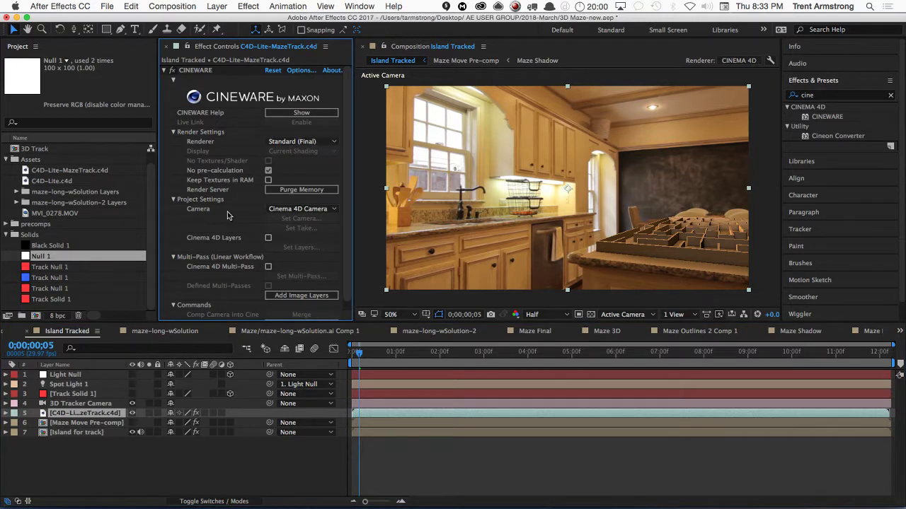
- In Cinema 4D's render settings, set Anti-Aliasing to Geometry
{"action": "key", "text": "super+Tab"}
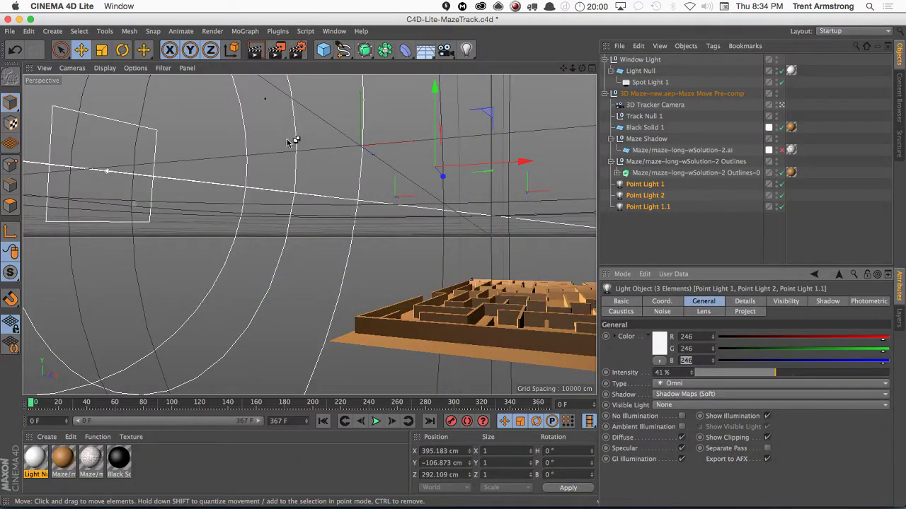
{"action": "key", "text": "super+b"}
{"action": "left_click", "coordinate": [263, 60]}
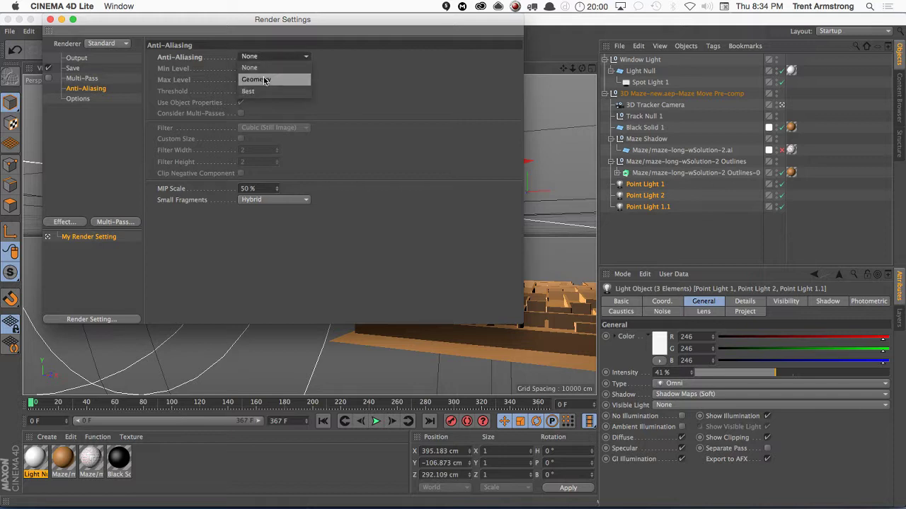
{"action": "left_click", "coordinate": [254, 79]}
{"action": "key", "text": "super+Tab"}
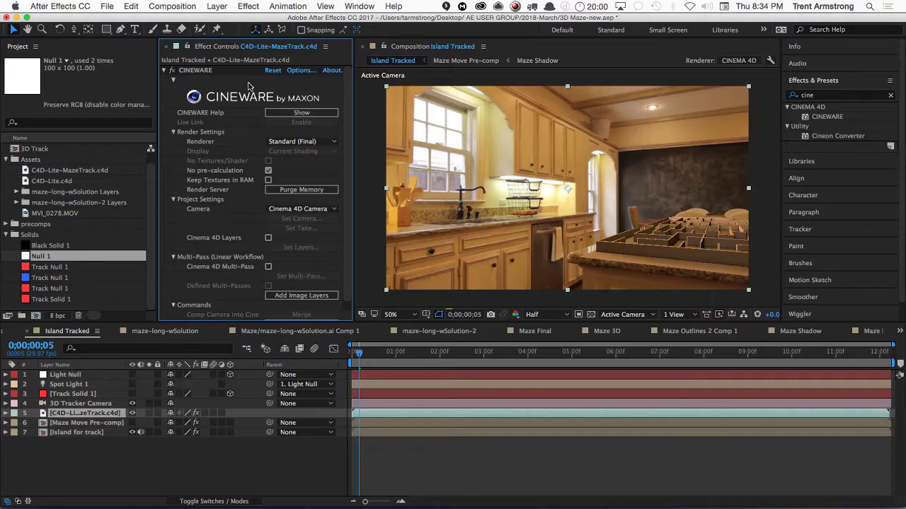
{"action": "key", "text": "super+Tab"}
{"action": "key", "text": "super+Tab"}
{"action": "left_click_drag", "start_coordinate": [361, 351], "coordinate": [439, 351]}
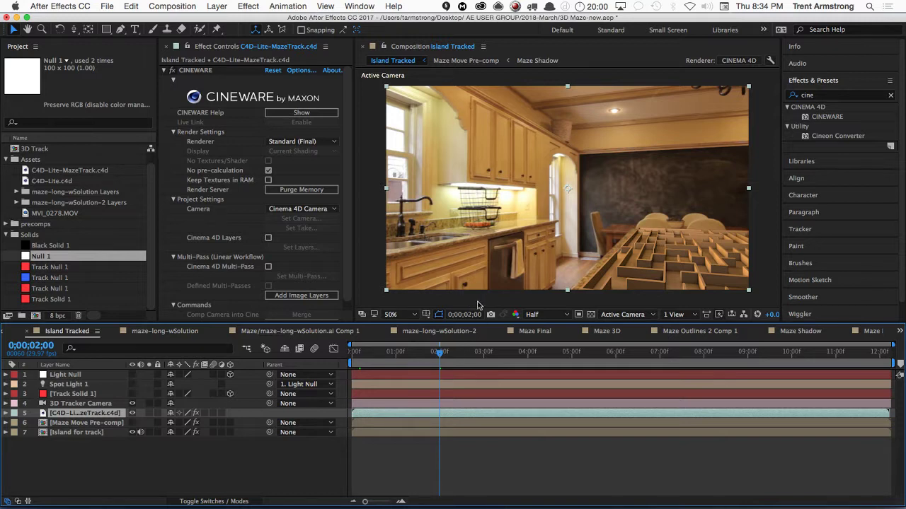
{"action": "left_click", "coordinate": [446, 351]}
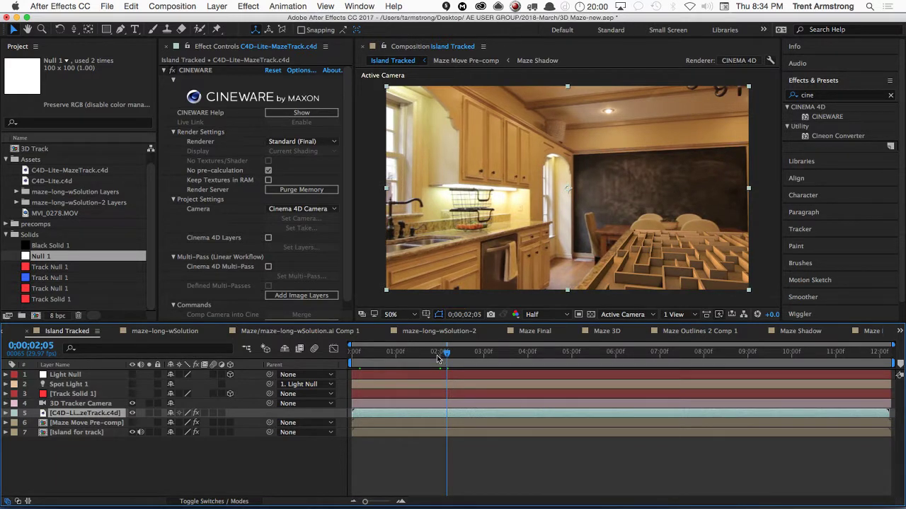
{"action": "left_click_drag", "start_coordinate": [438, 359], "coordinate": [349, 361]}
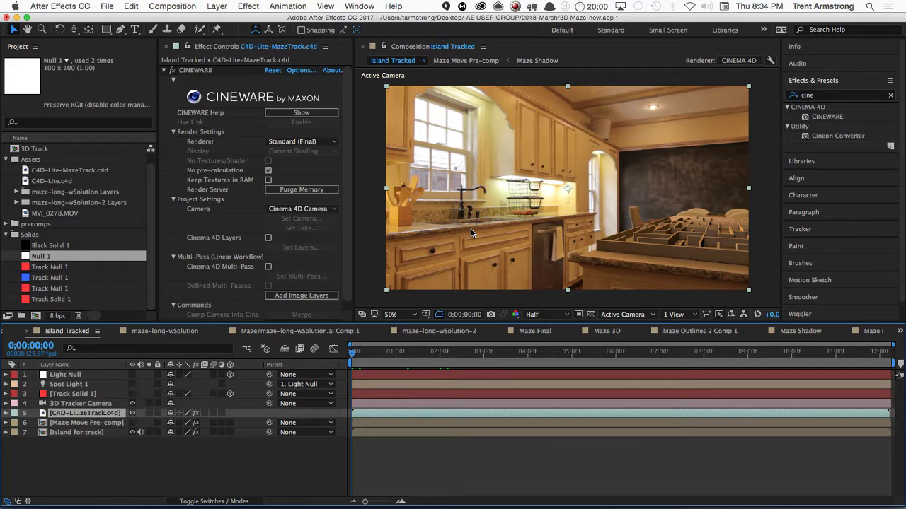
{"action": "left_click_drag", "start_coordinate": [372, 356], "coordinate": [490, 356]}
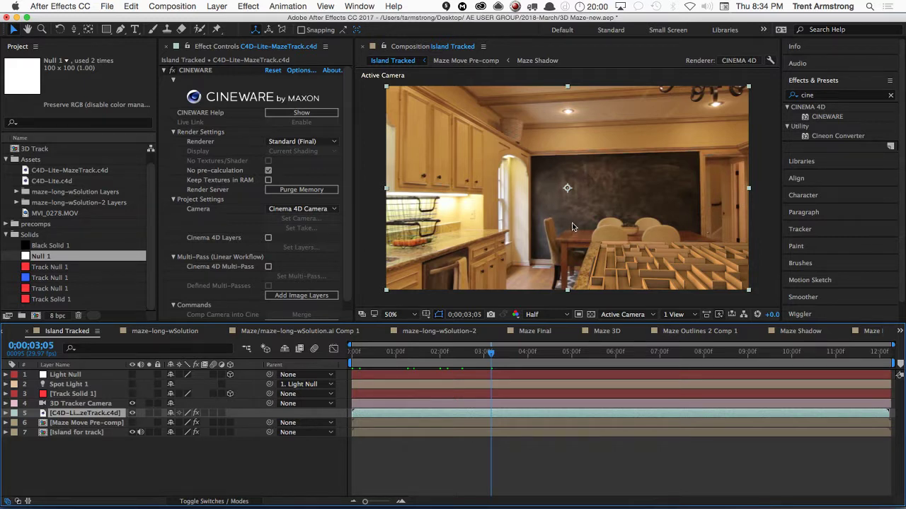
{"action": "left_click_drag", "start_coordinate": [496, 352], "coordinate": [705, 356]}
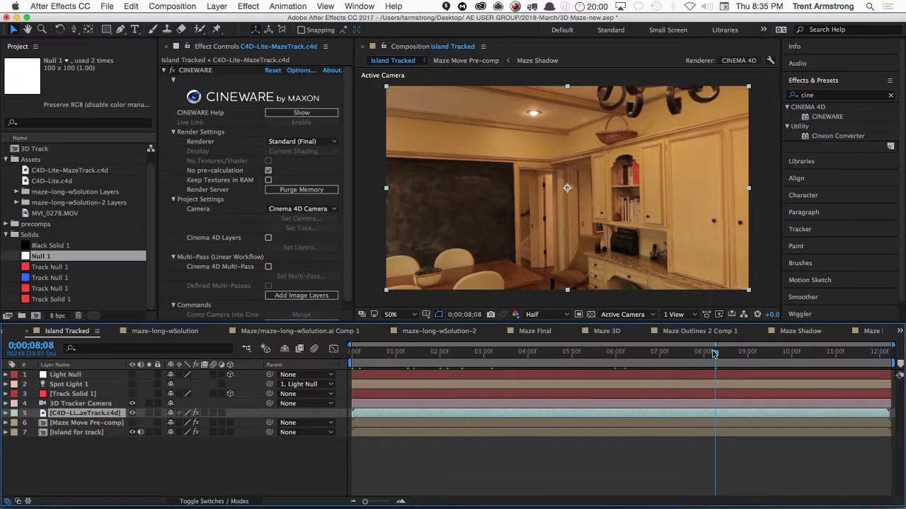
{"action": "left_click_drag", "start_coordinate": [715, 352], "coordinate": [468, 356]}
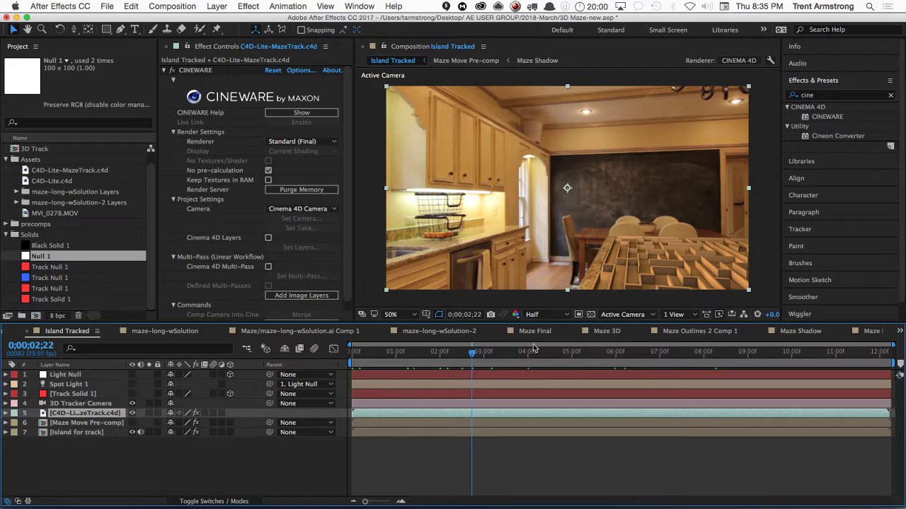
{"action": "left_click_drag", "start_coordinate": [471, 355], "coordinate": [353, 357]}
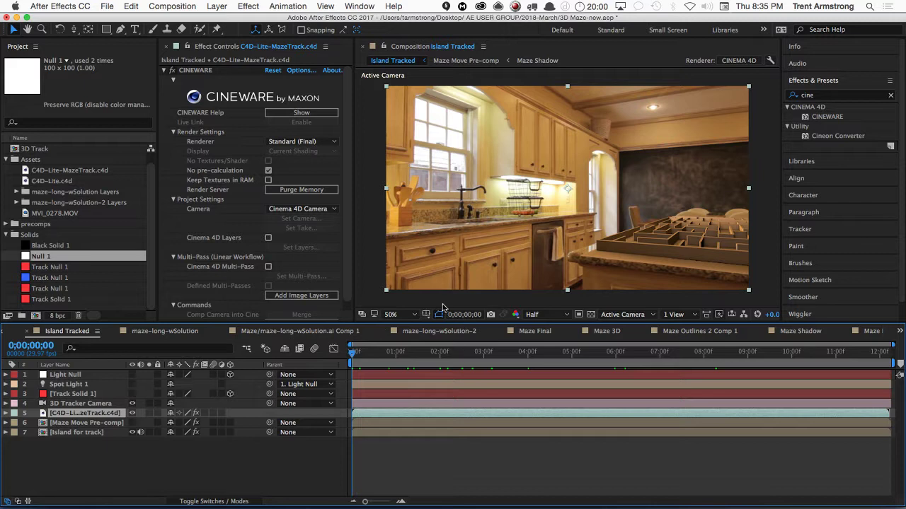
- Scrub to 0;00;06;16 where the dining table and blank wall fill the frame, with nothing selected, ready for type
{"action": "left_click_drag", "start_coordinate": [380, 351], "coordinate": [456, 354]}
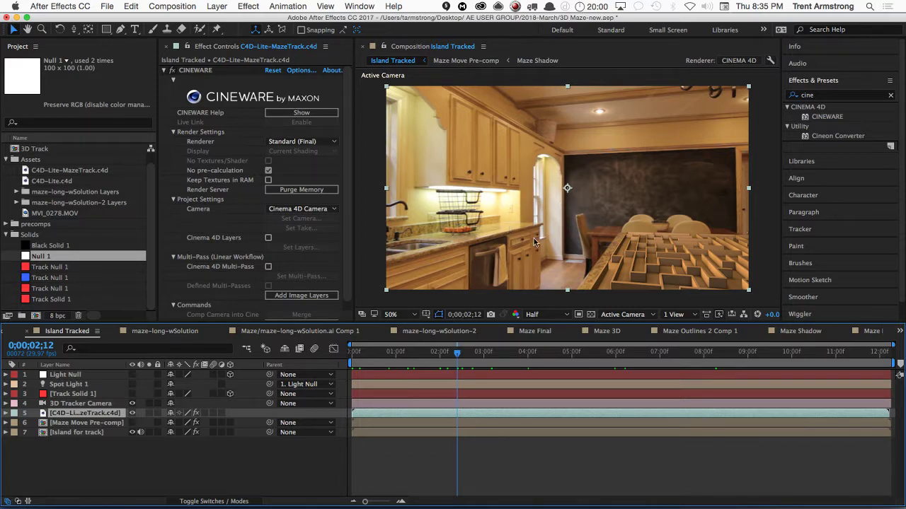
{"action": "left_click_drag", "start_coordinate": [467, 356], "coordinate": [522, 346]}
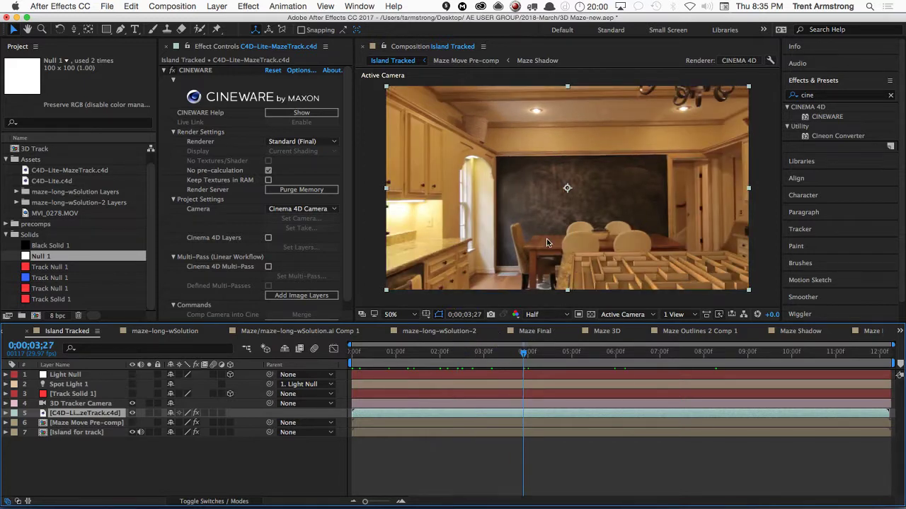
{"action": "left_click_drag", "start_coordinate": [559, 345], "coordinate": [640, 340]}
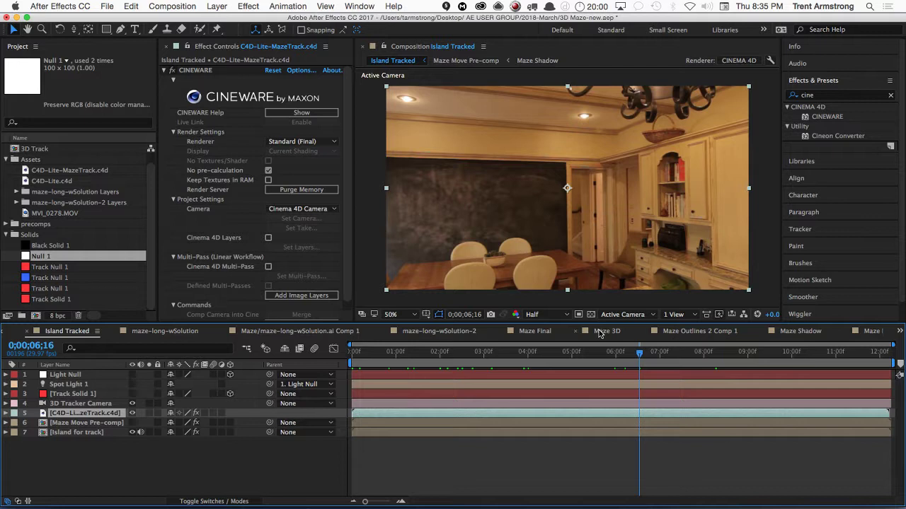
{"action": "left_click", "coordinate": [112, 469]}
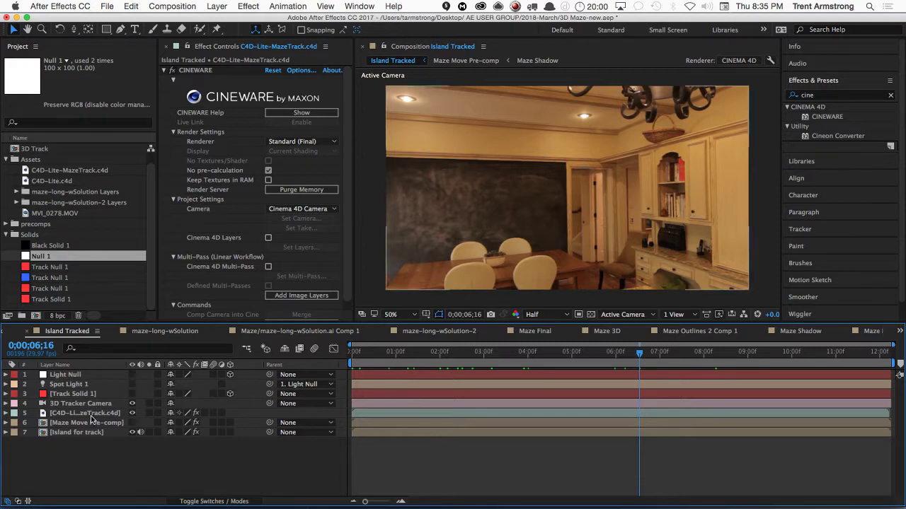
{"action": "key", "text": "super+t"}
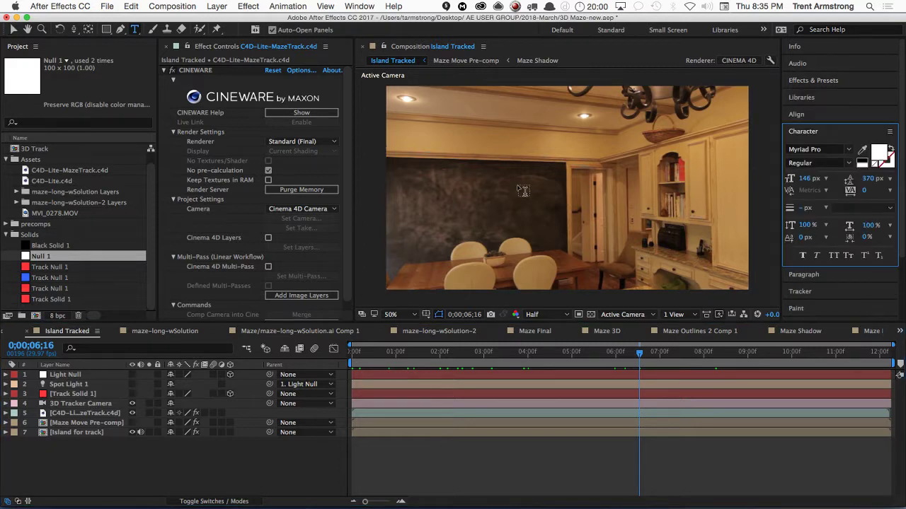
- Add a new text layer reading MAZE in the shot
{"action": "left_click", "coordinate": [575, 189]}
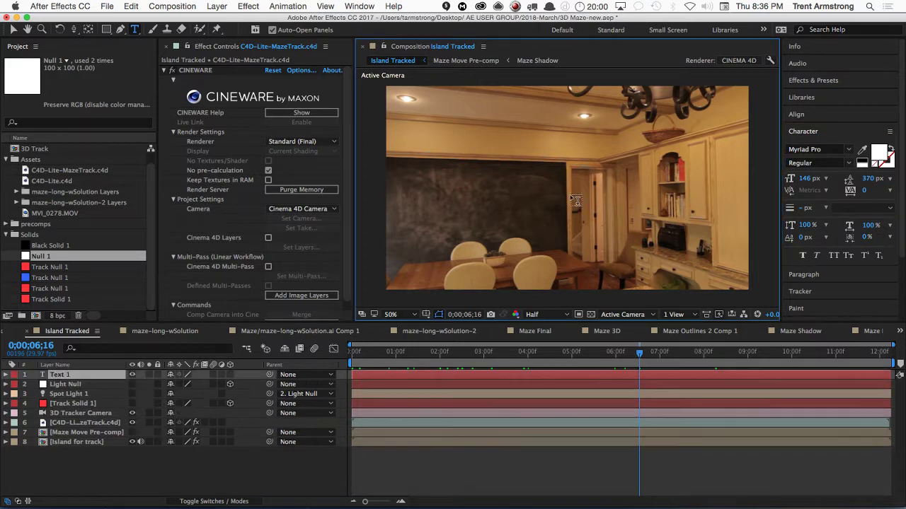
{"action": "type", "text": "MAZE"}
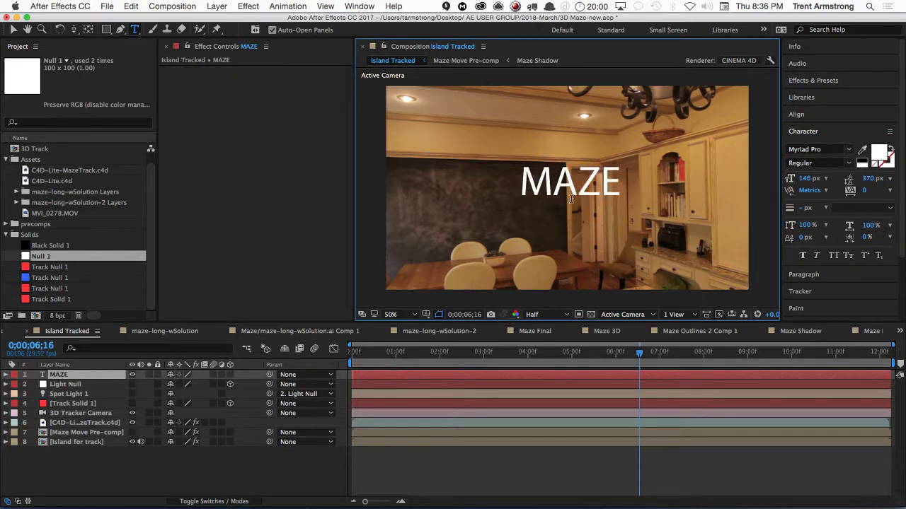
{"action": "key", "text": "KP_Enter"}
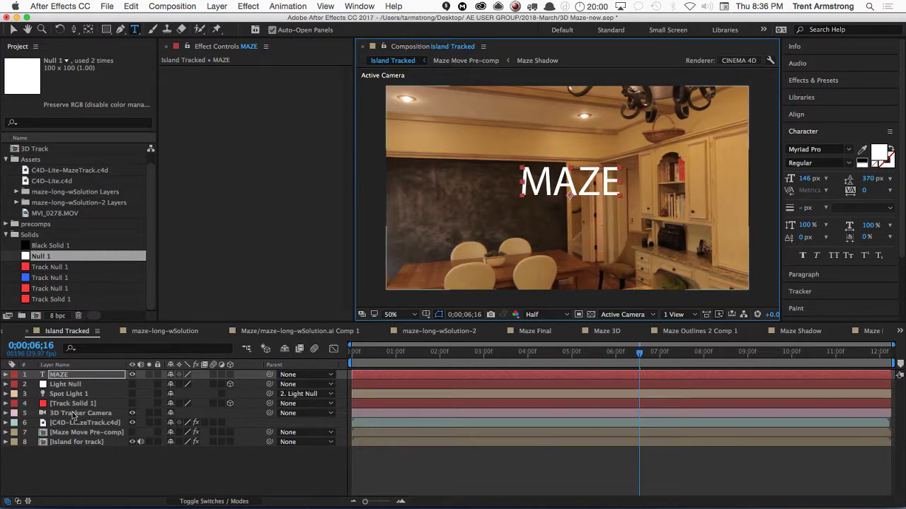
- Make the MAZE layer 3D and move to frame 0;00;08;03
{"action": "left_click", "coordinate": [64, 375]}
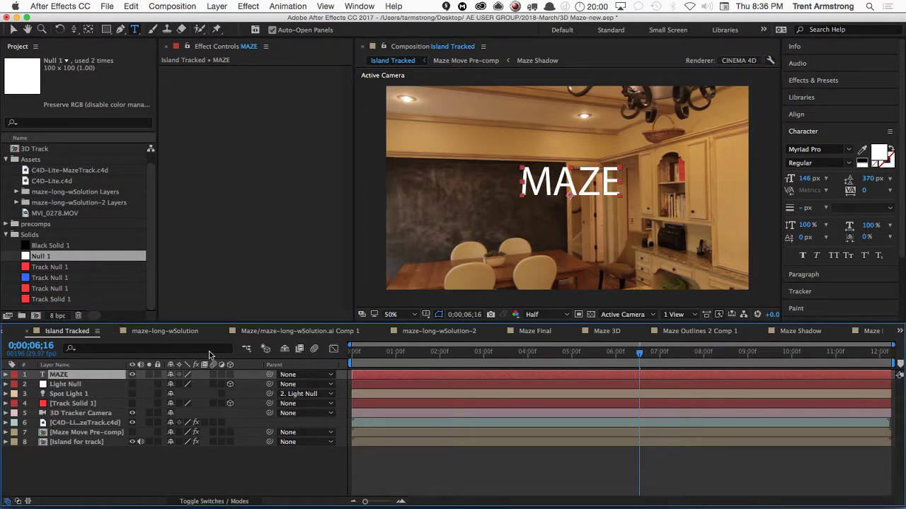
{"action": "left_click", "coordinate": [230, 375]}
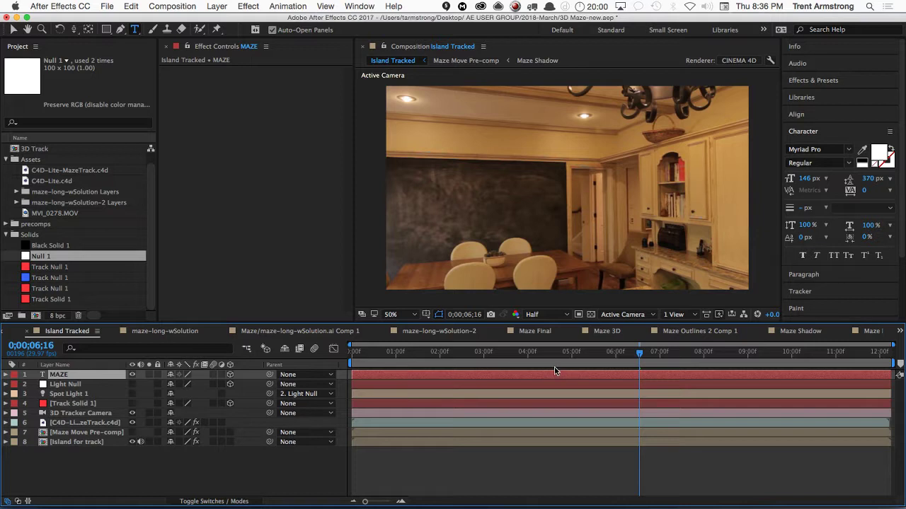
{"action": "left_click_drag", "start_coordinate": [640, 354], "coordinate": [707, 353]}
- Show Island for track's 3D Camera Tracker points and create a Text layer on the right cabinet door
{"action": "left_click", "coordinate": [89, 443]}
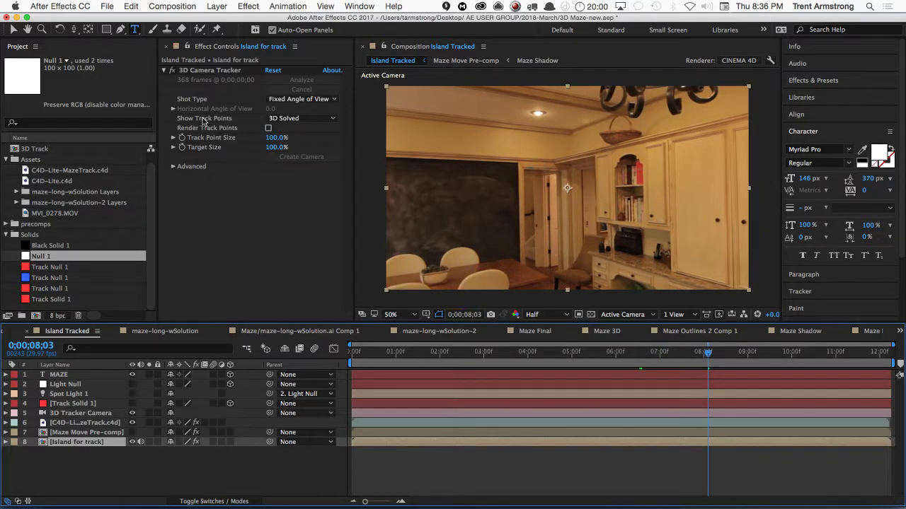
{"action": "left_click", "coordinate": [219, 71]}
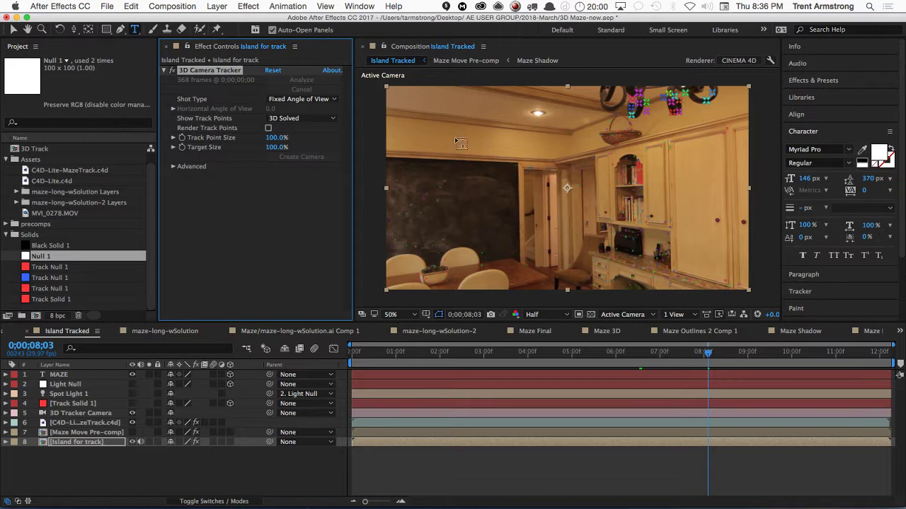
{"action": "key", "text": "v"}
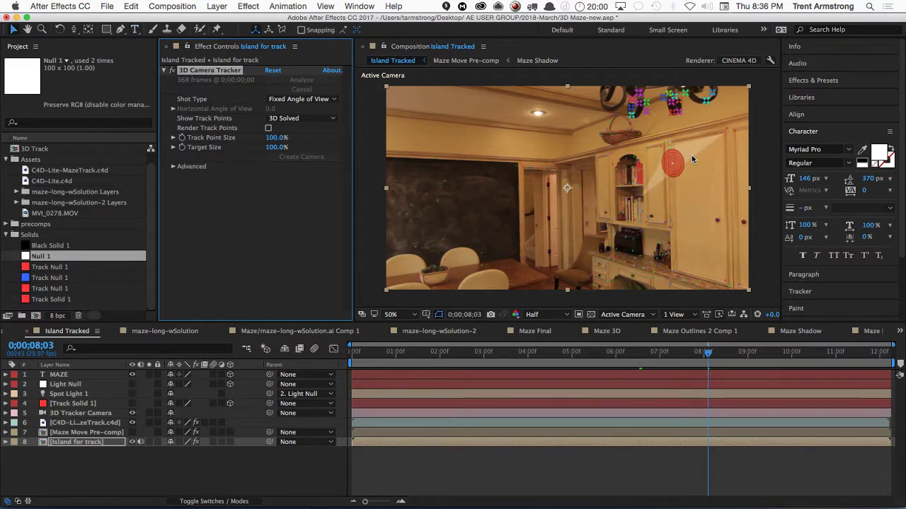
{"action": "right_click", "coordinate": [683, 196]}
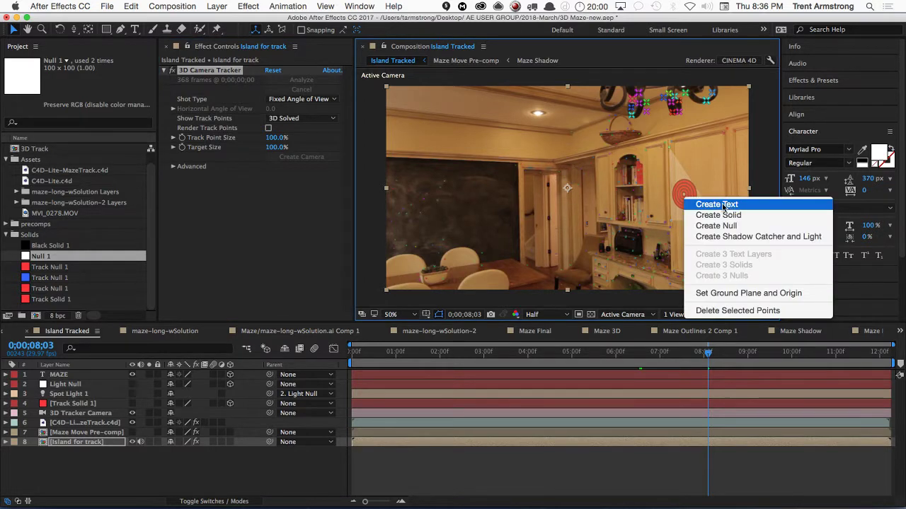
{"action": "left_click", "coordinate": [717, 205]}
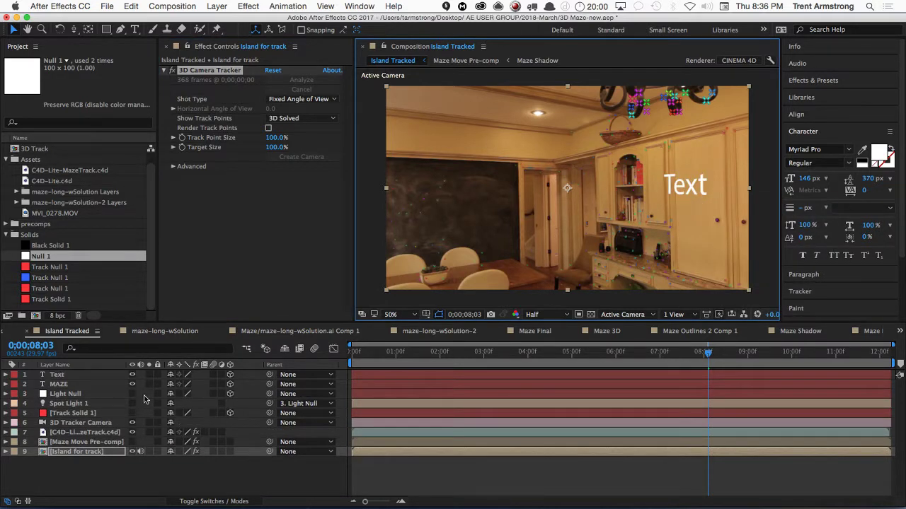
{"action": "left_click", "coordinate": [60, 384]}
- Delete the MAZE layer and enlarge the tracked Text to 276 px
{"action": "key", "text": "super+t"}
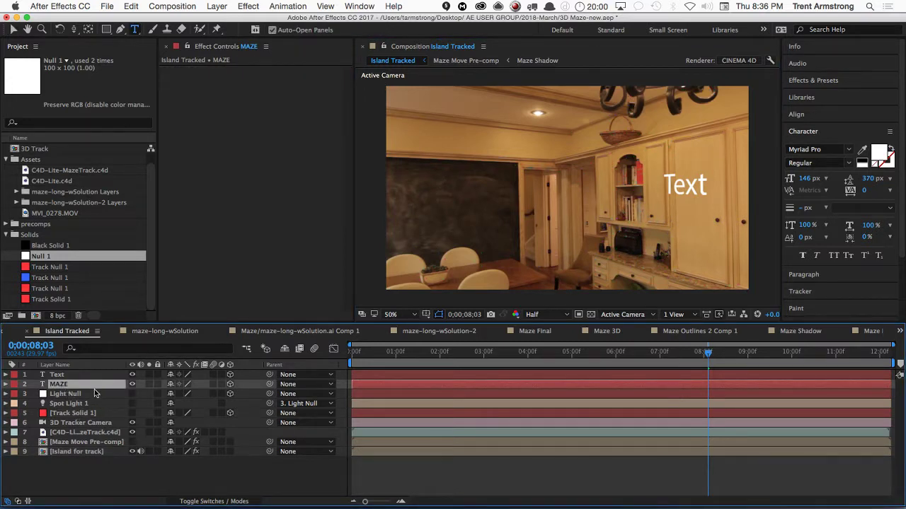
{"action": "key", "text": "Delete"}
{"action": "left_click", "coordinate": [57, 375]}
{"action": "double_click", "coordinate": [59, 376]}
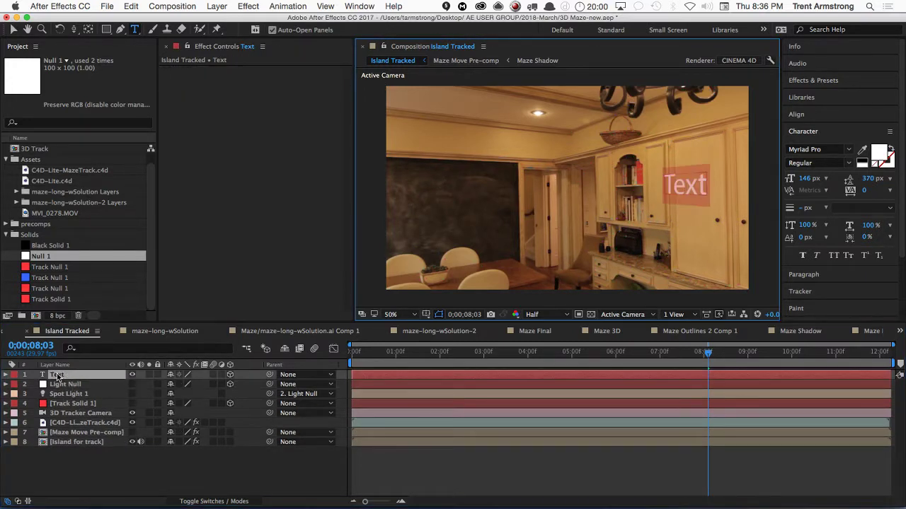
{"action": "key", "text": "Escape"}
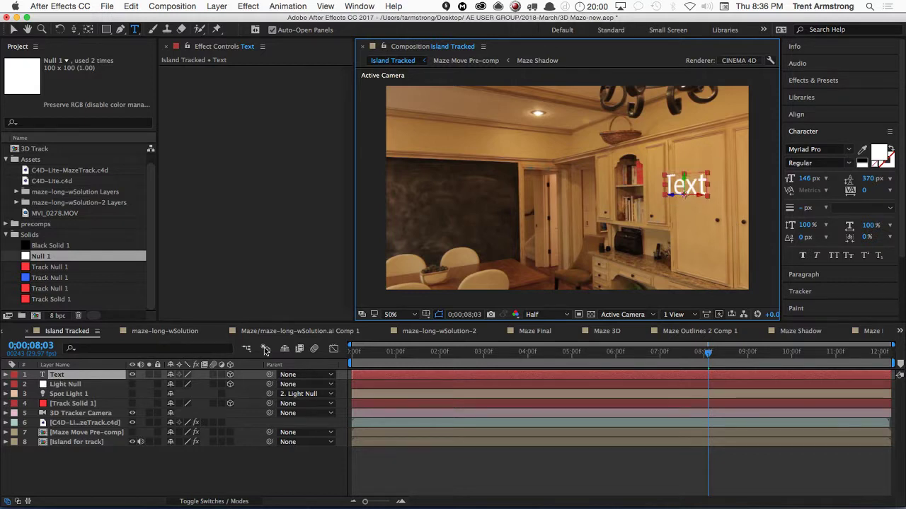
{"action": "left_click_drag", "start_coordinate": [807, 179], "coordinate": [821, 193]}
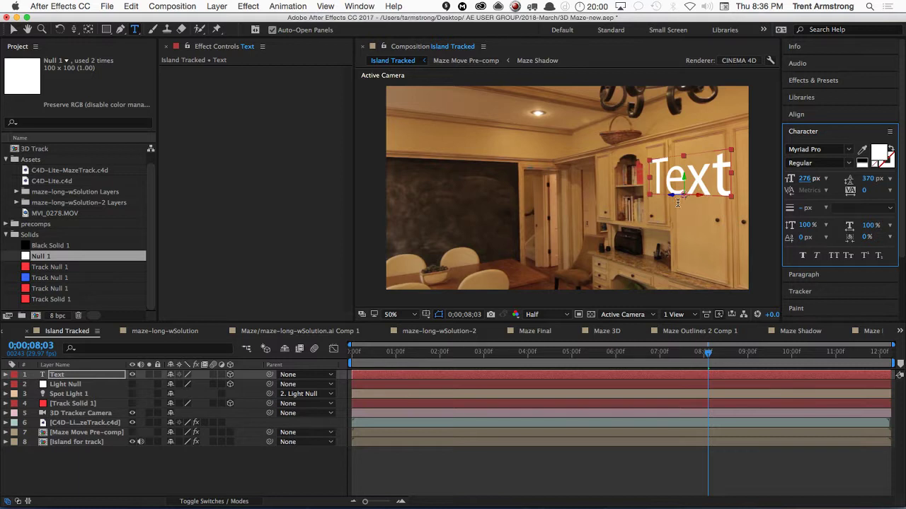
- Slide the Text layer left in 3D space over the cabinet shelves
{"action": "key", "text": "v"}
{"action": "left_click_drag", "start_coordinate": [672, 199], "coordinate": [453, 258]}
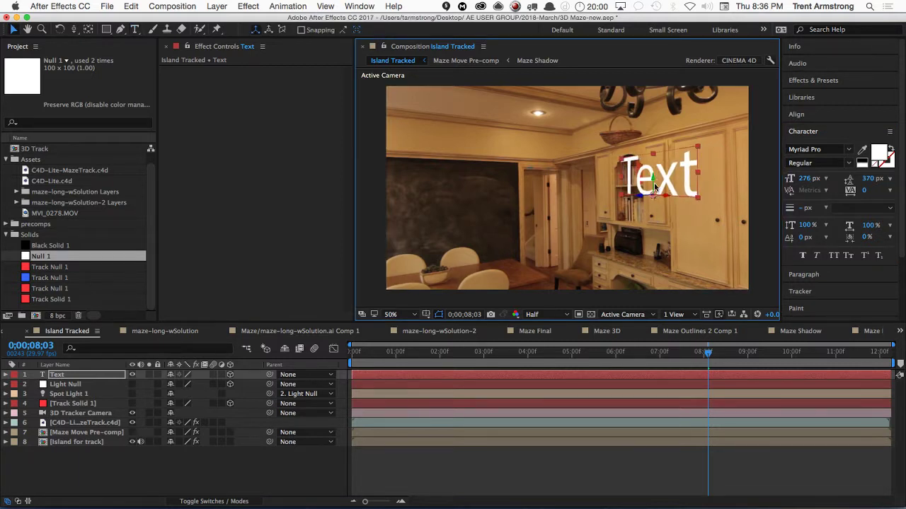
{"action": "left_click_drag", "start_coordinate": [638, 201], "coordinate": [525, 246]}
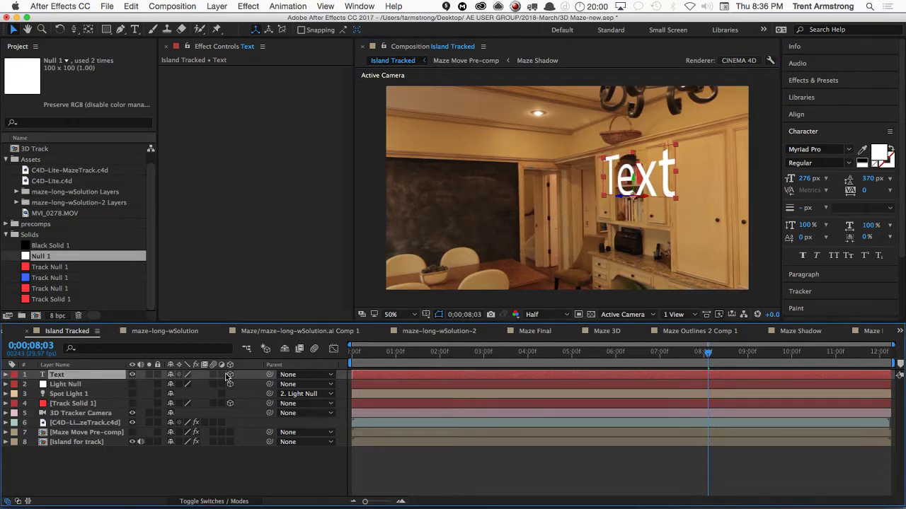
- Open the Text layer's Geometry Options and set Extrusion Depth to 50
{"action": "left_click", "coordinate": [7, 375]}
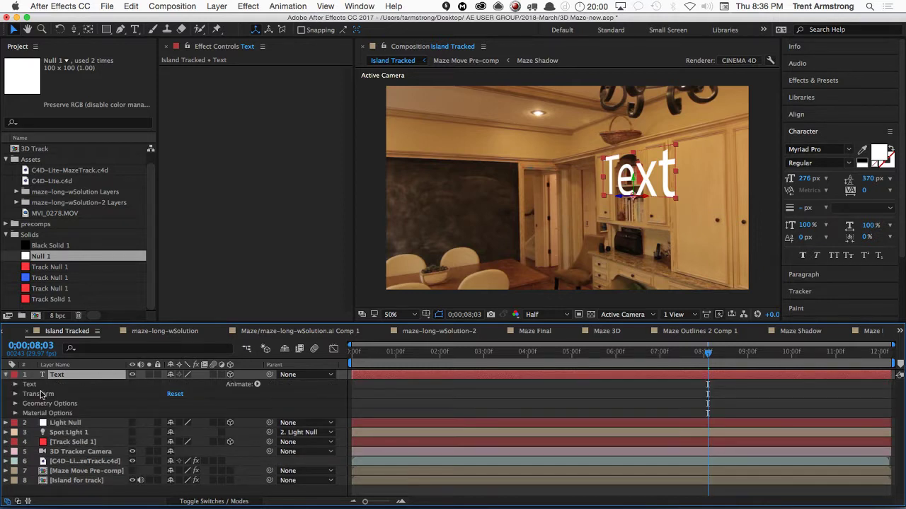
{"action": "left_click", "coordinate": [15, 413]}
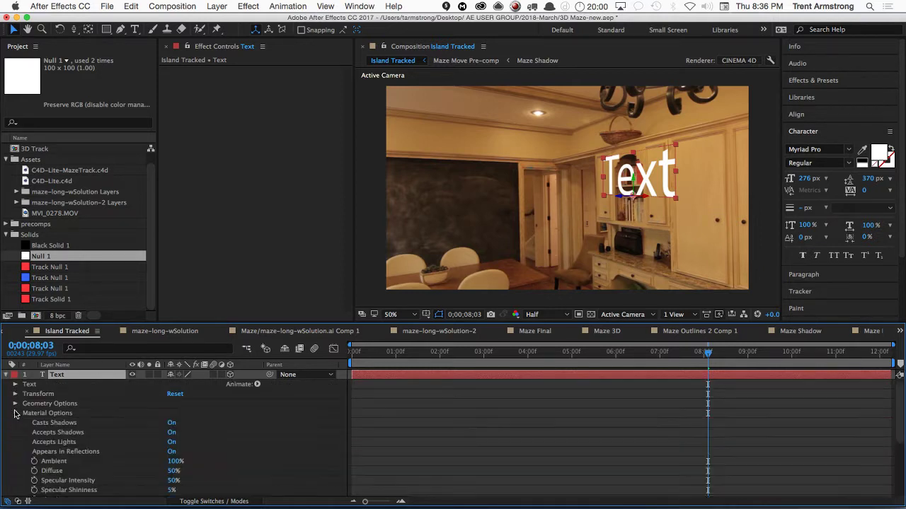
{"action": "scroll", "coordinate": [17, 408], "scroll_direction": "down", "scroll_amount": 2}
{"action": "left_click", "coordinate": [17, 384]}
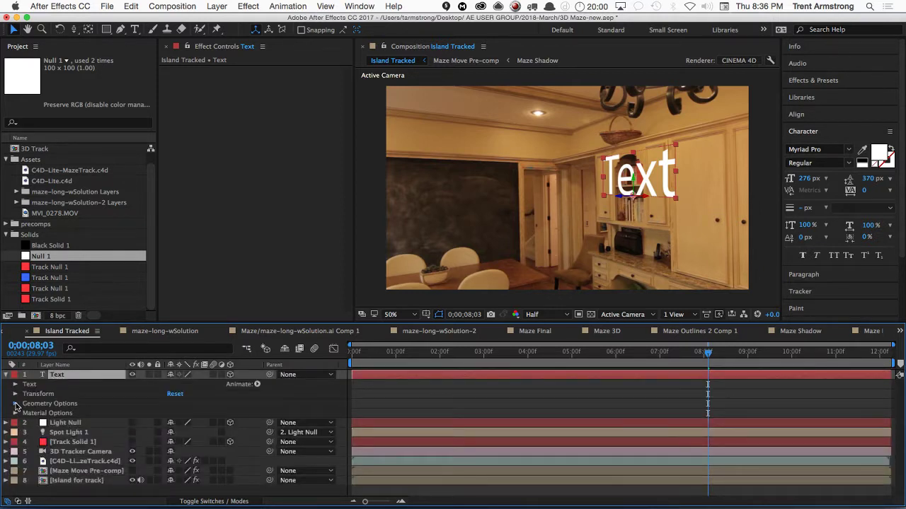
{"action": "left_click", "coordinate": [15, 404]}
{"action": "left_click", "coordinate": [177, 442]}
{"action": "type", "text": "50"}
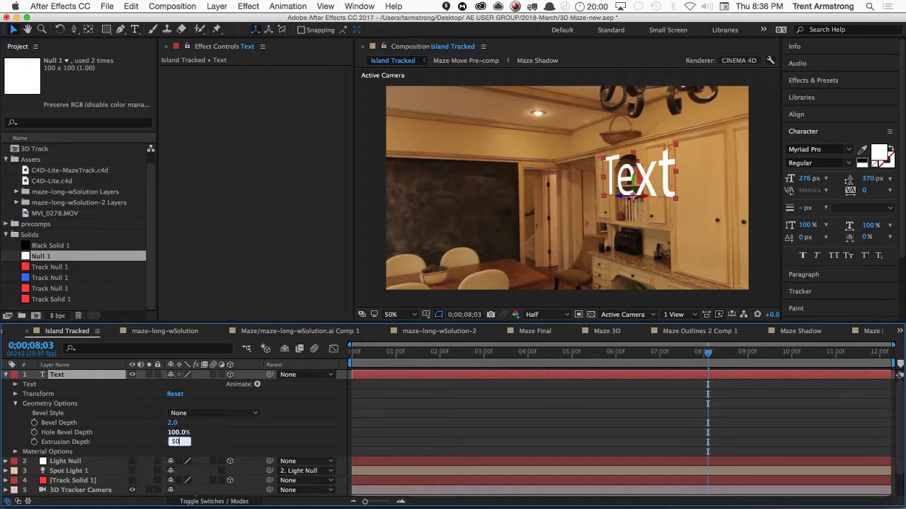
{"action": "key", "text": "Return"}
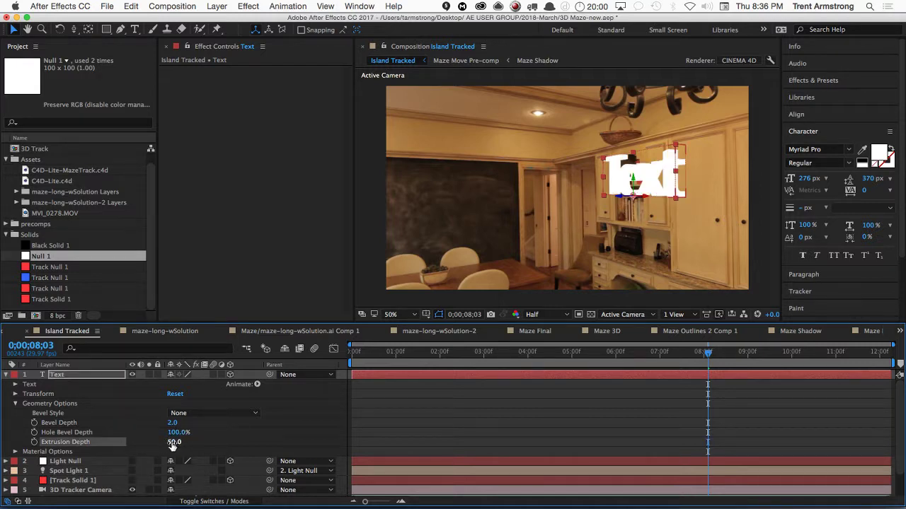
- Set the Bevel Style to Angular, keeping Extrusion Depth at 50
{"action": "left_click", "coordinate": [174, 440]}
{"action": "type", "text": "60"}
{"action": "key", "text": "Return"}
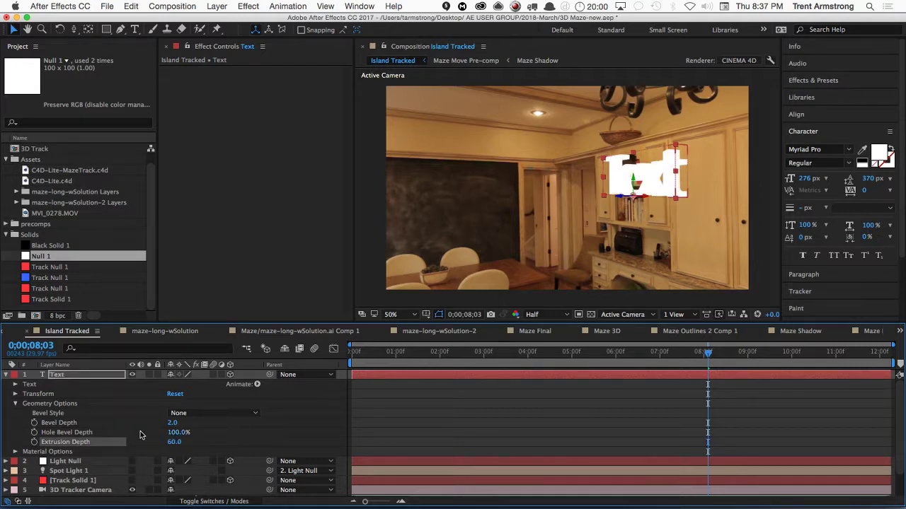
{"action": "left_click", "coordinate": [205, 415]}
{"action": "left_click", "coordinate": [194, 435]}
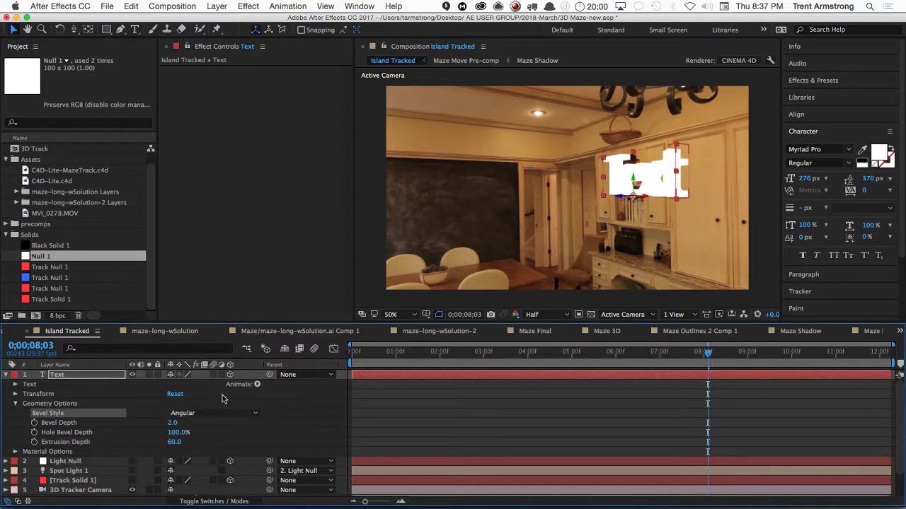
{"action": "left_click", "coordinate": [174, 441]}
{"action": "type", "text": "50"}
{"action": "key", "text": "Return"}
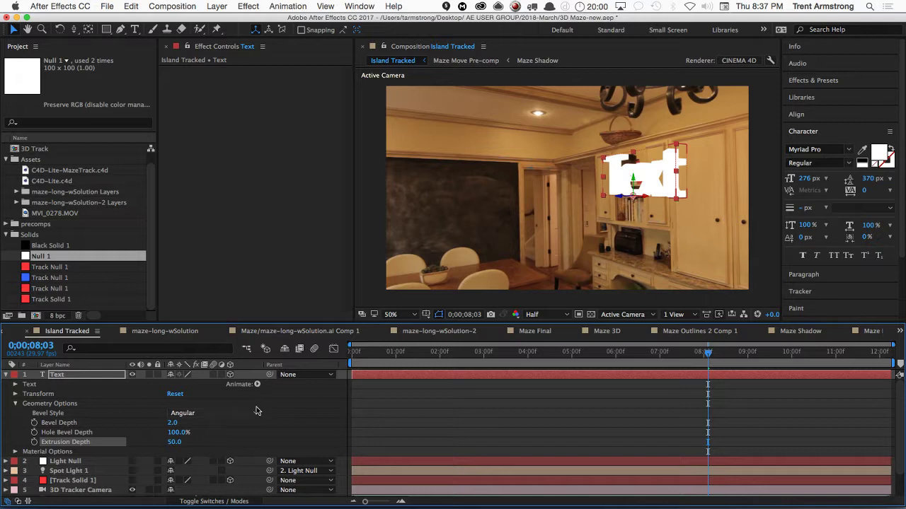
{"action": "left_click", "coordinate": [17, 403]}
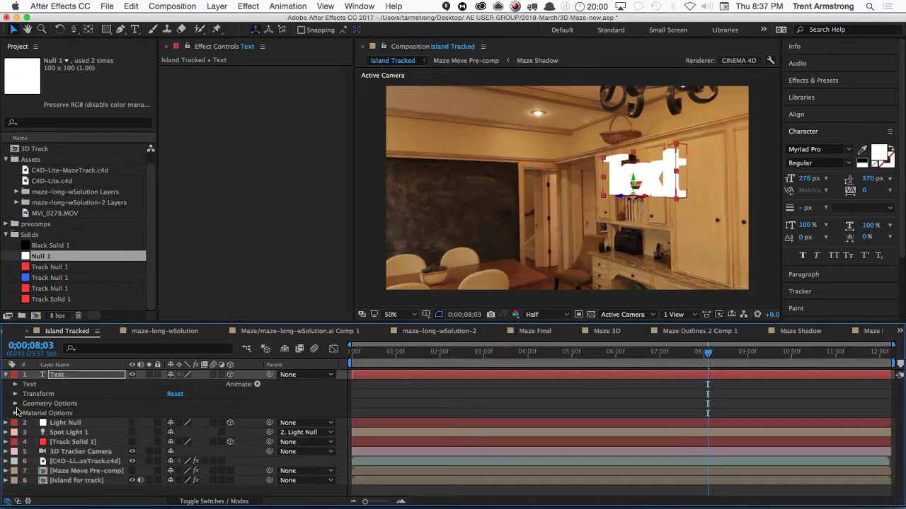
- Set Casts Shadows and Appears in Reflections Off, Accepts Shadows and Accepts Lights On for Text
{"action": "left_click", "coordinate": [15, 413]}
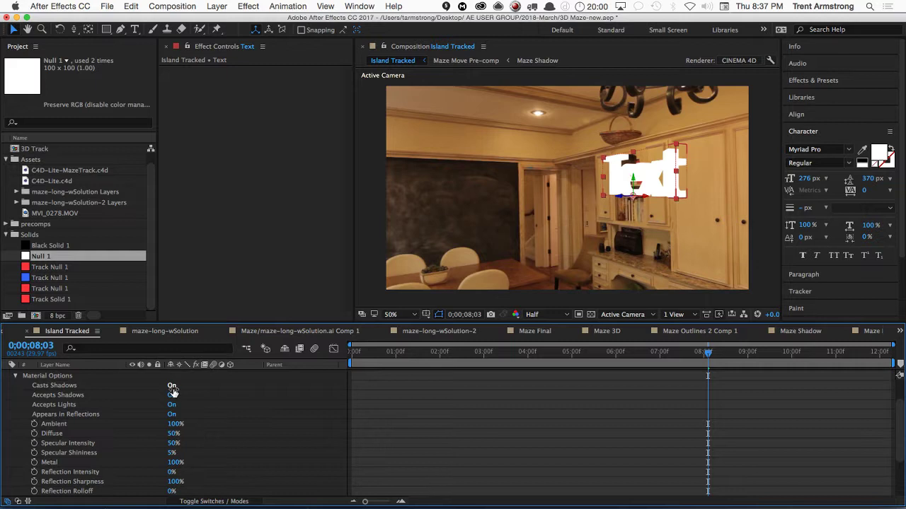
{"action": "left_click", "coordinate": [172, 406]}
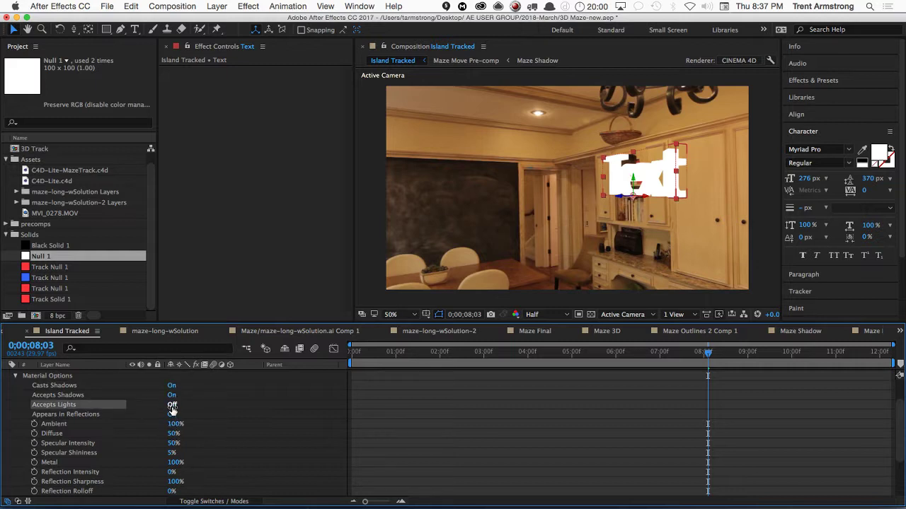
{"action": "left_click", "coordinate": [172, 414]}
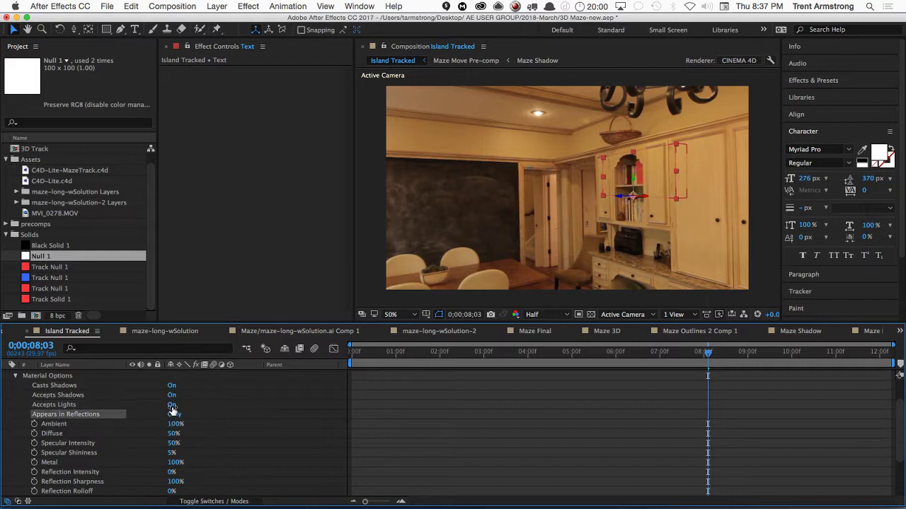
{"action": "left_click", "coordinate": [172, 385]}
{"action": "left_click", "coordinate": [172, 414]}
{"action": "left_click", "coordinate": [172, 385]}
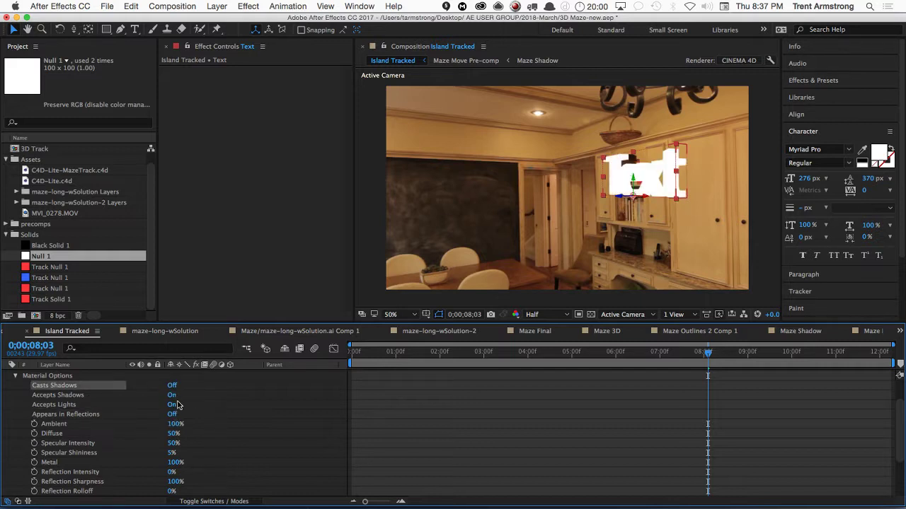
{"action": "left_click", "coordinate": [172, 395]}
{"action": "left_click", "coordinate": [172, 394]}
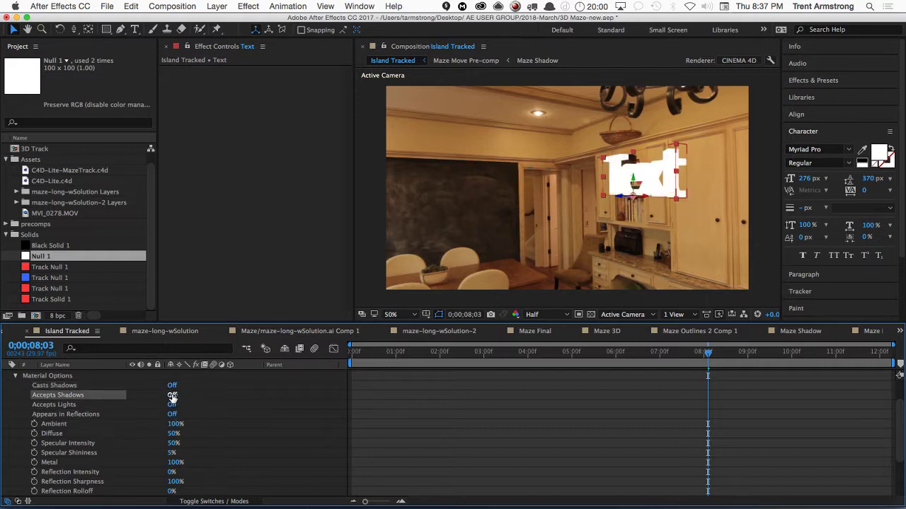
{"action": "left_click", "coordinate": [172, 405]}
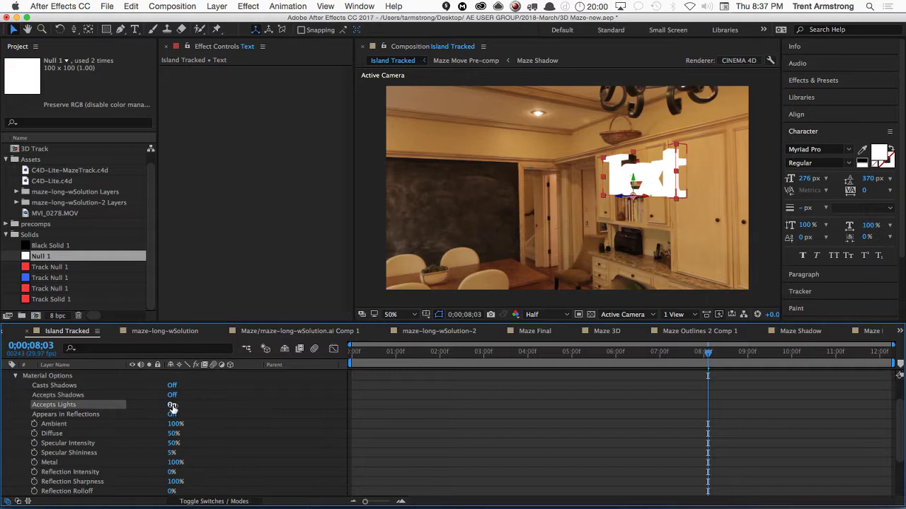
{"action": "left_click", "coordinate": [172, 395]}
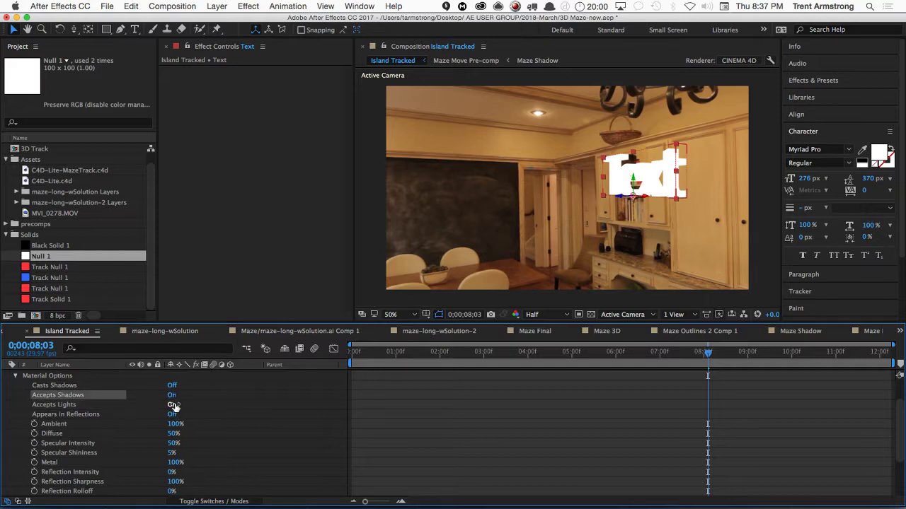
{"action": "left_click", "coordinate": [14, 380]}
{"action": "left_click", "coordinate": [82, 433]}
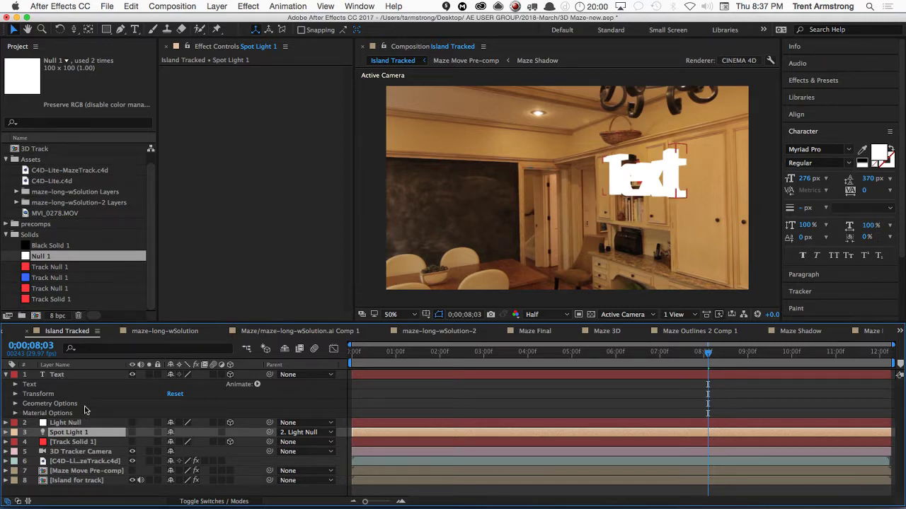
- Copy Point Light 1 and Point Light 2 from Maze Move Pre-comp into Island Tracked
{"action": "double_click", "coordinate": [90, 471]}
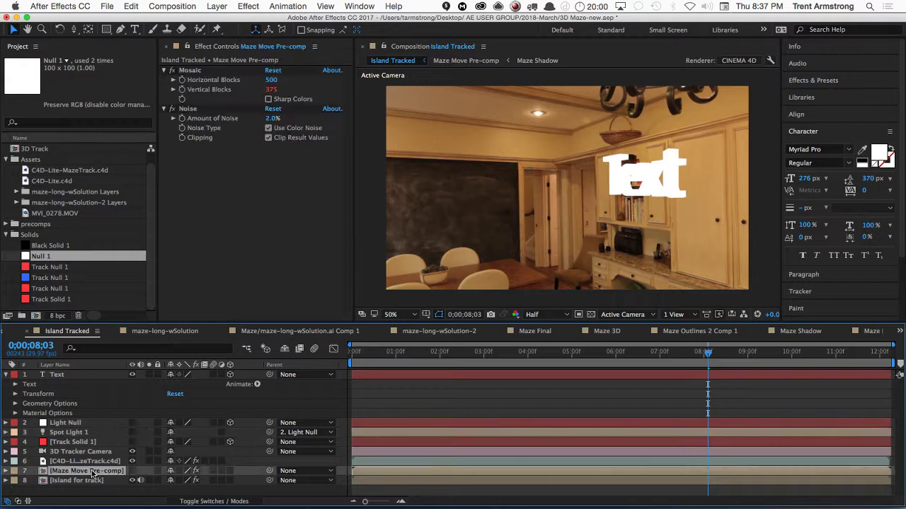
{"action": "left_click", "coordinate": [86, 376]}
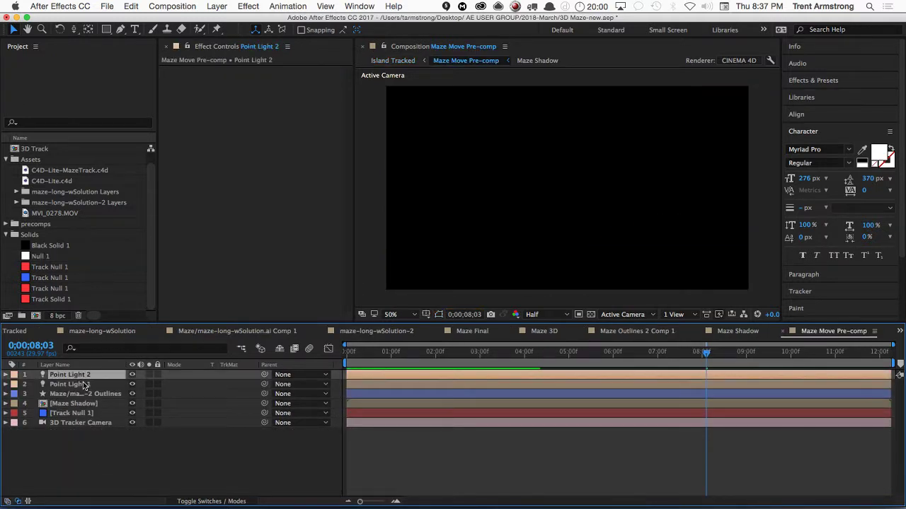
{"action": "left_click", "coordinate": [84, 384], "text": "shift"}
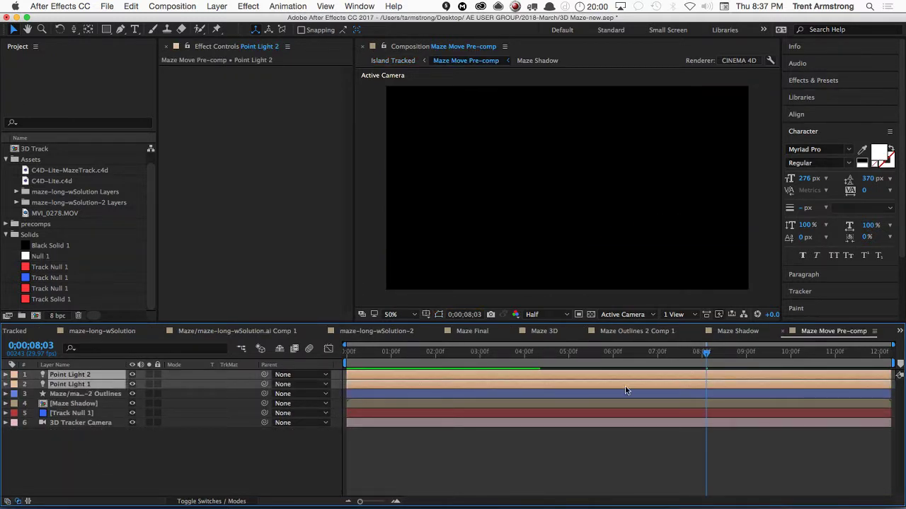
{"action": "key", "text": "Tab"}
{"action": "left_click", "coordinate": [658, 409]}
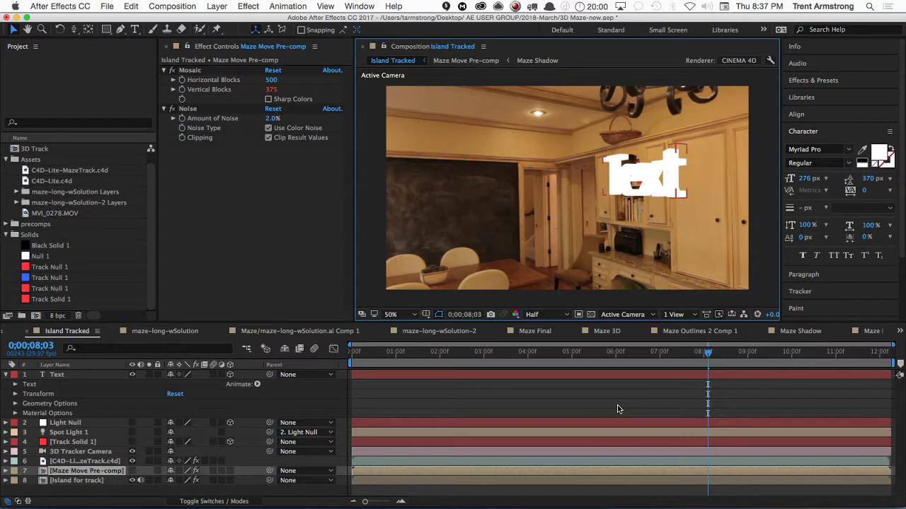
{"action": "key", "text": "ctrl+v"}
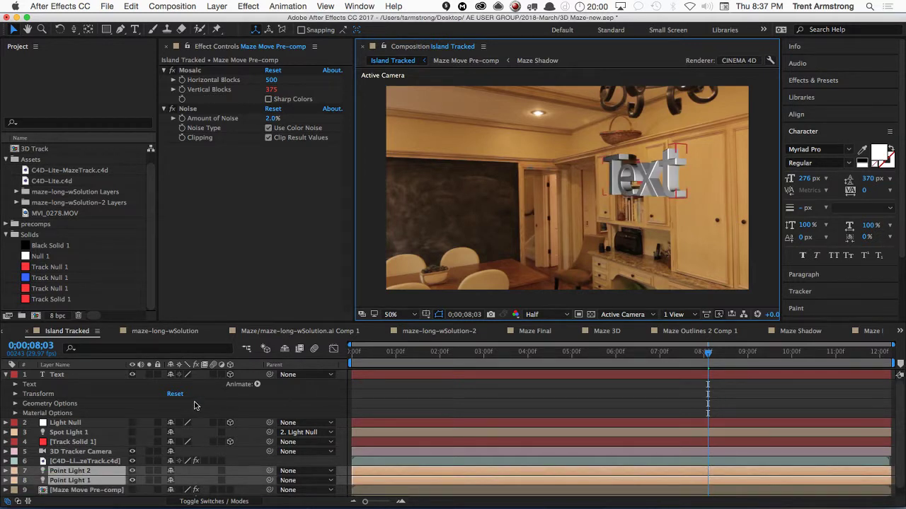
{"action": "left_click", "coordinate": [62, 375]}
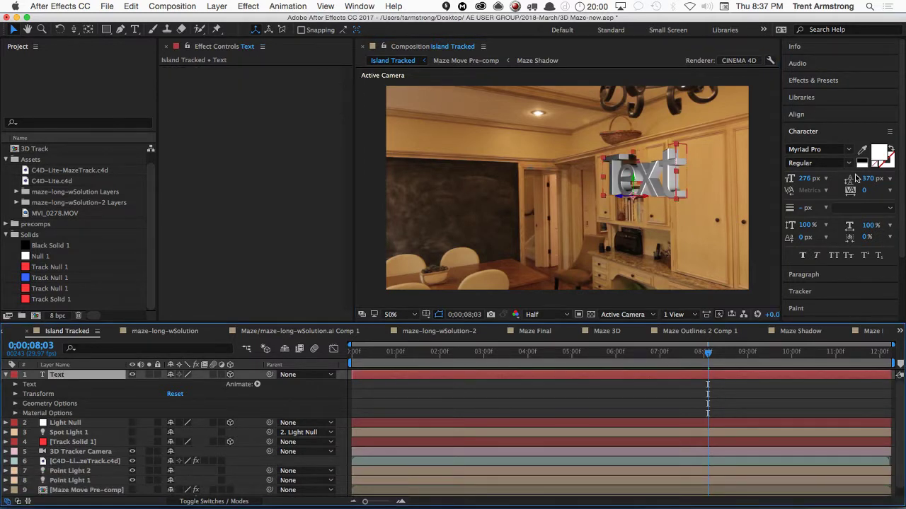
- Color the 3D Text lavender purple (AE97FF) and nudge it slightly left
{"action": "left_click", "coordinate": [881, 153]}
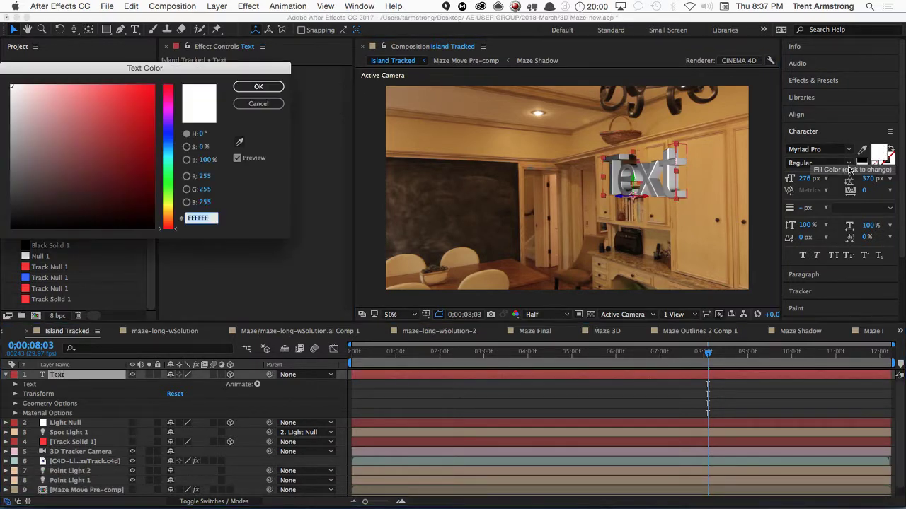
{"action": "left_click", "coordinate": [167, 129]}
{"action": "left_click_drag", "start_coordinate": [107, 97], "coordinate": [83, 88]}
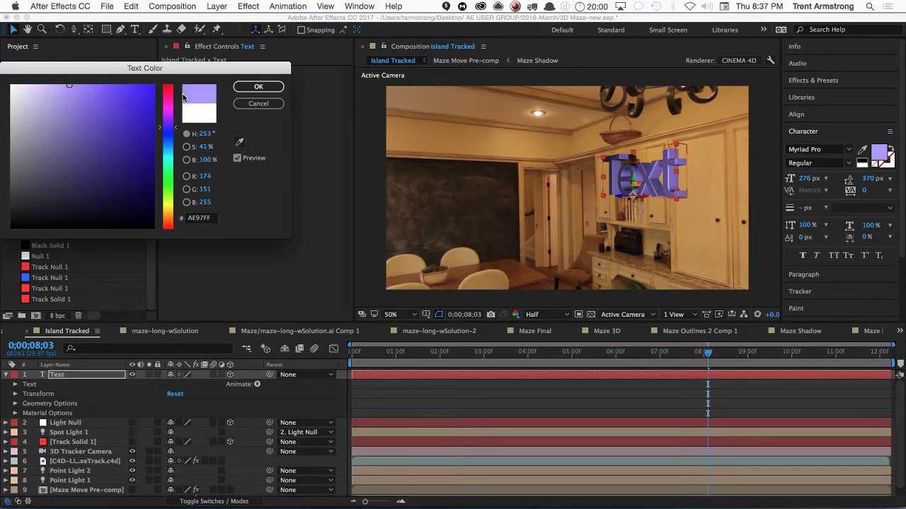
{"action": "left_click", "coordinate": [258, 87]}
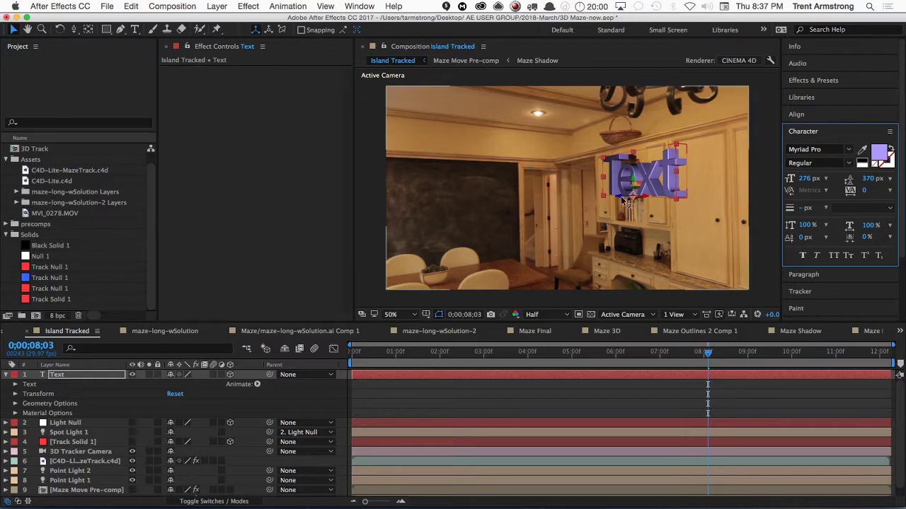
{"action": "left_click_drag", "start_coordinate": [626, 200], "coordinate": [528, 213]}
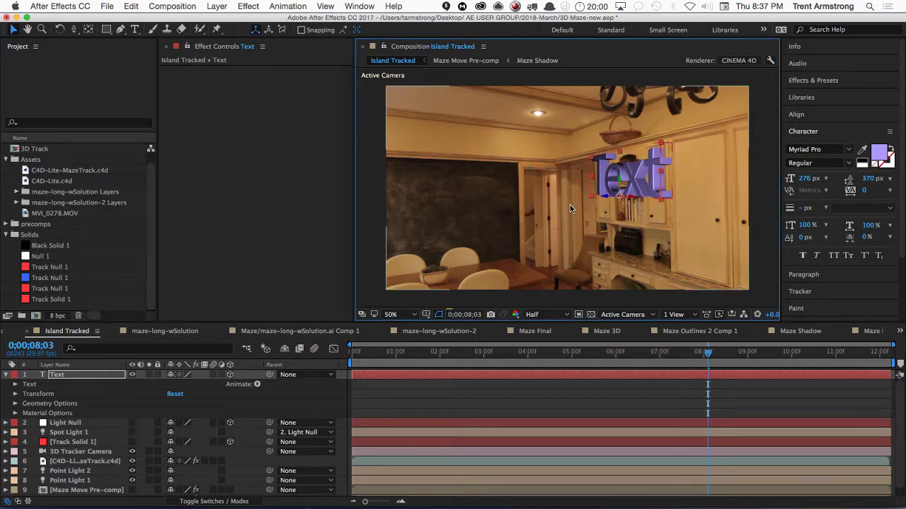
- Change the 3D text's wording to MAZE
{"action": "double_click", "coordinate": [55, 375]}
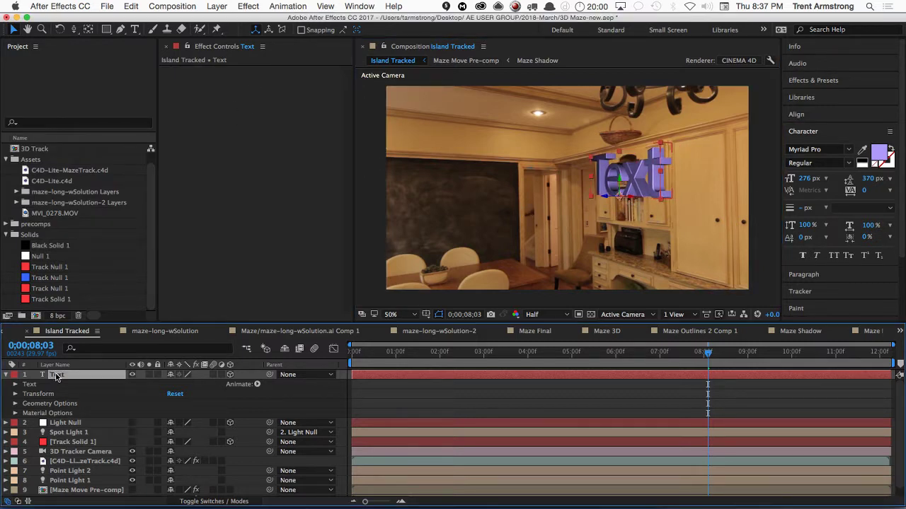
{"action": "type", "text": "MAZE"}
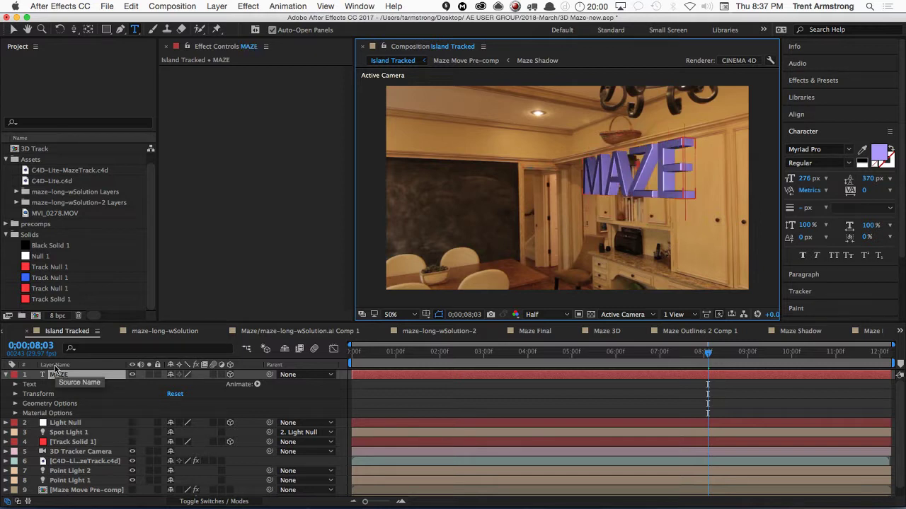
{"action": "key", "text": "KP_Enter"}
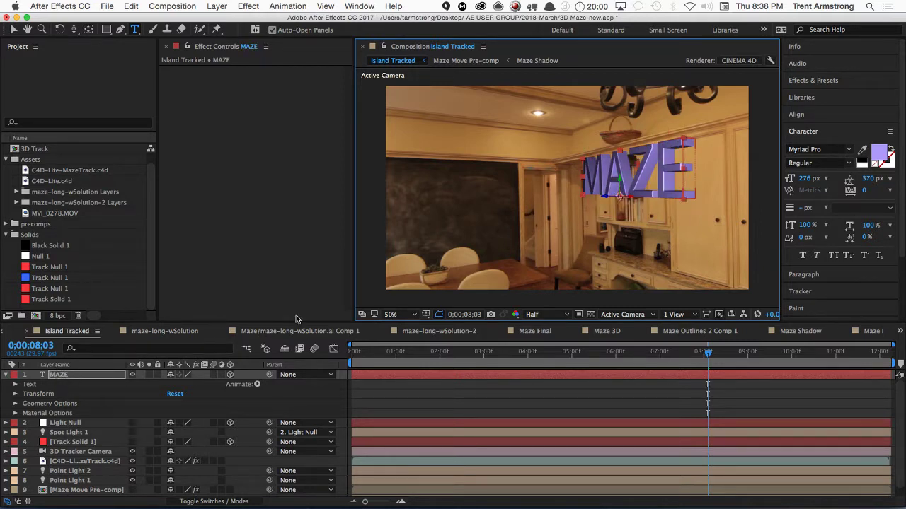
{"action": "left_click", "coordinate": [6, 375]}
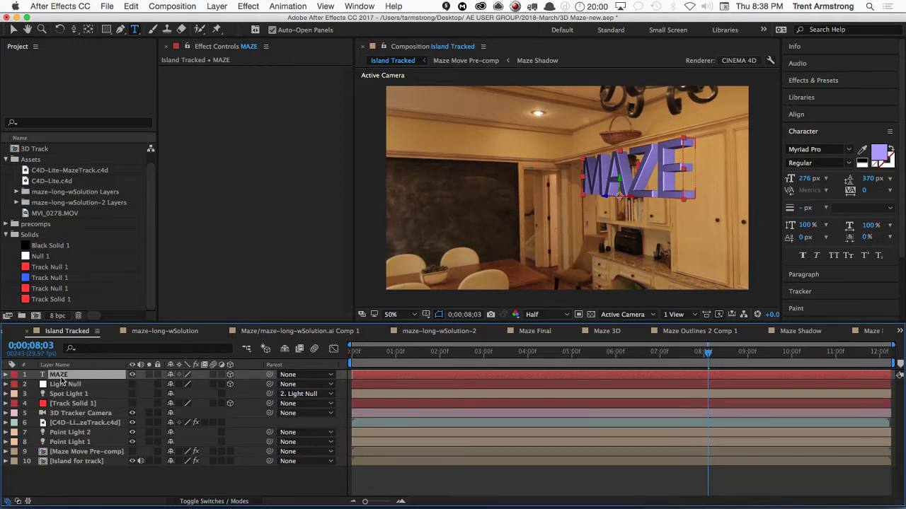
- Save the After Effects project and switch to Cinema 4D Lite
{"action": "key", "text": "Return"}
{"action": "key", "text": "super+s"}
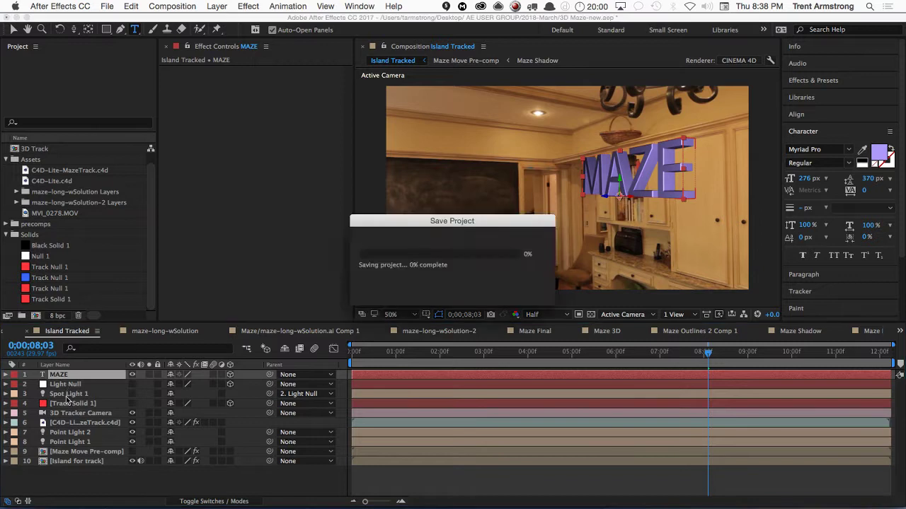
{"action": "key", "text": "super+Tab"}
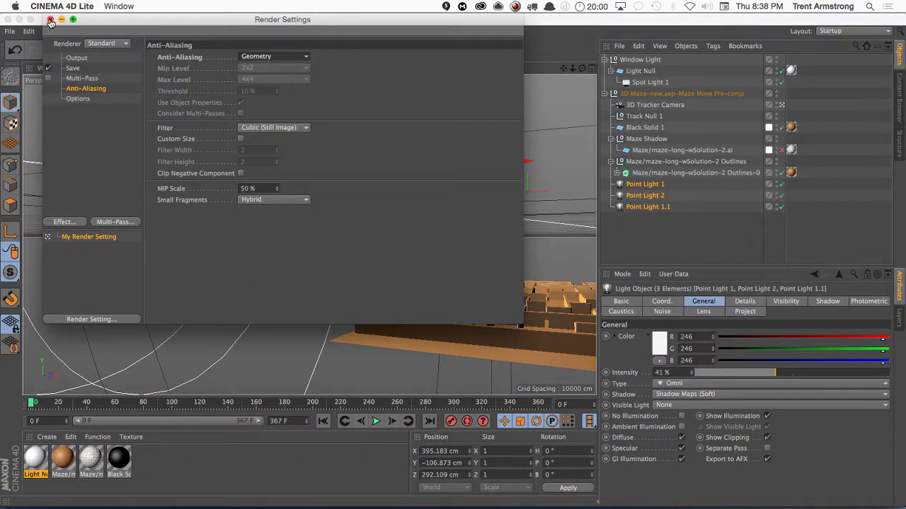
- Close Render Settings and add a Text spline object (Helvetica, 200 cm) to the maze scene
{"action": "left_click", "coordinate": [50, 19]}
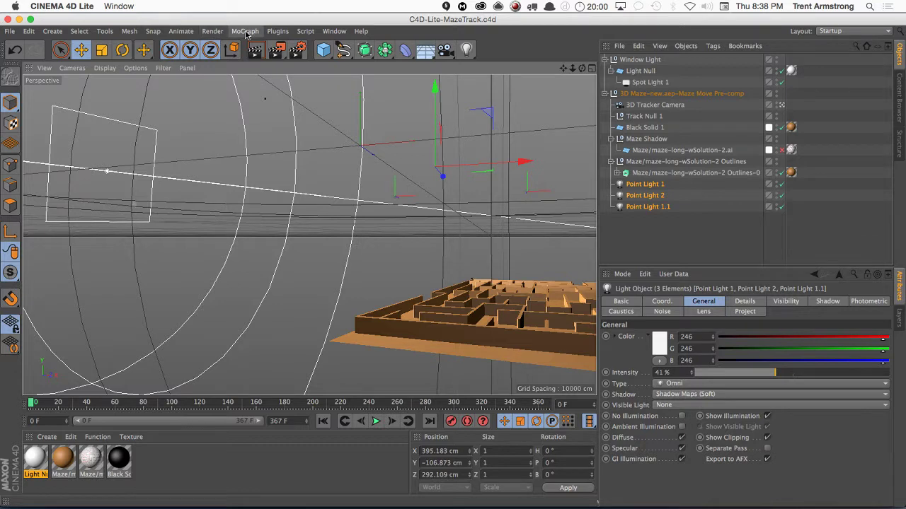
{"action": "left_click", "coordinate": [343, 50]}
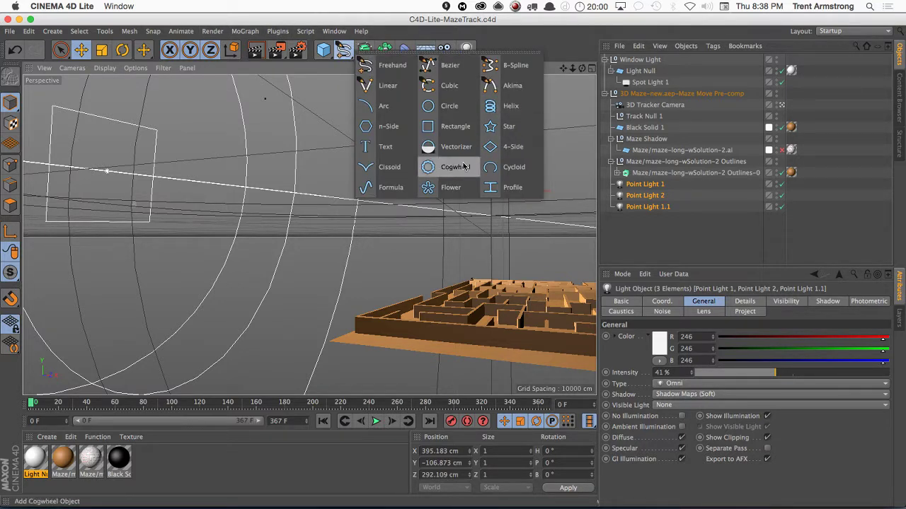
{"action": "left_click", "coordinate": [382, 147]}
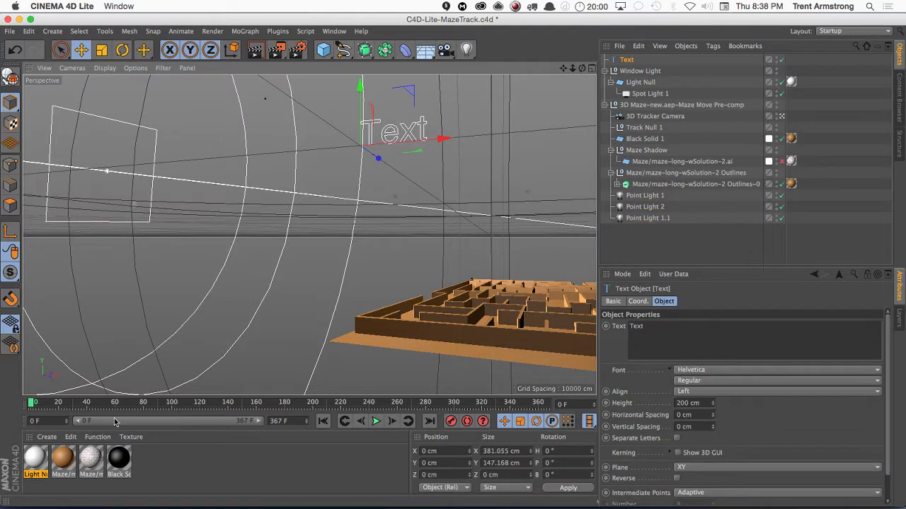
- Push the Text spline far from the camera and to the right while scrubbing the animation past frame 136
{"action": "left_click_drag", "start_coordinate": [79, 412], "coordinate": [194, 409]}
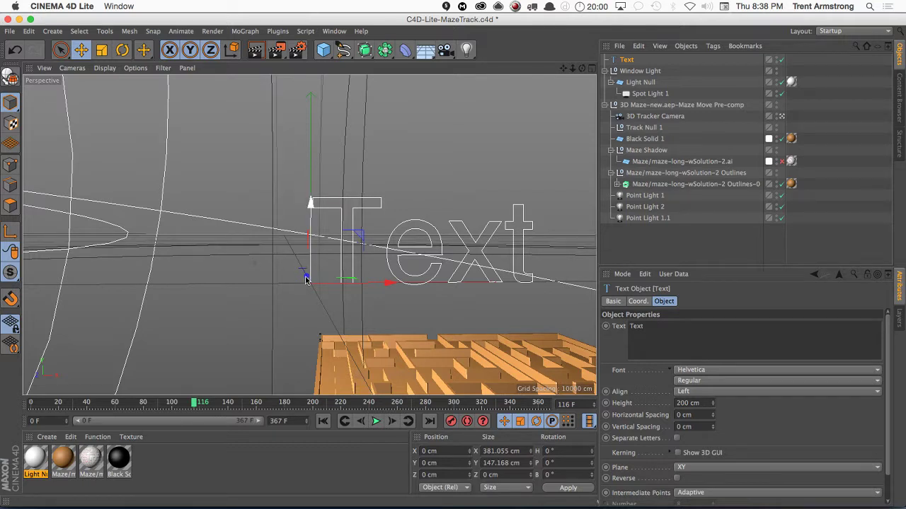
{"action": "left_click_drag", "start_coordinate": [306, 280], "coordinate": [253, 260]}
{"action": "left_click_drag", "start_coordinate": [374, 254], "coordinate": [559, 273]}
{"action": "left_click_drag", "start_coordinate": [202, 402], "coordinate": [221, 409]}
{"action": "left_click", "coordinate": [223, 408]}
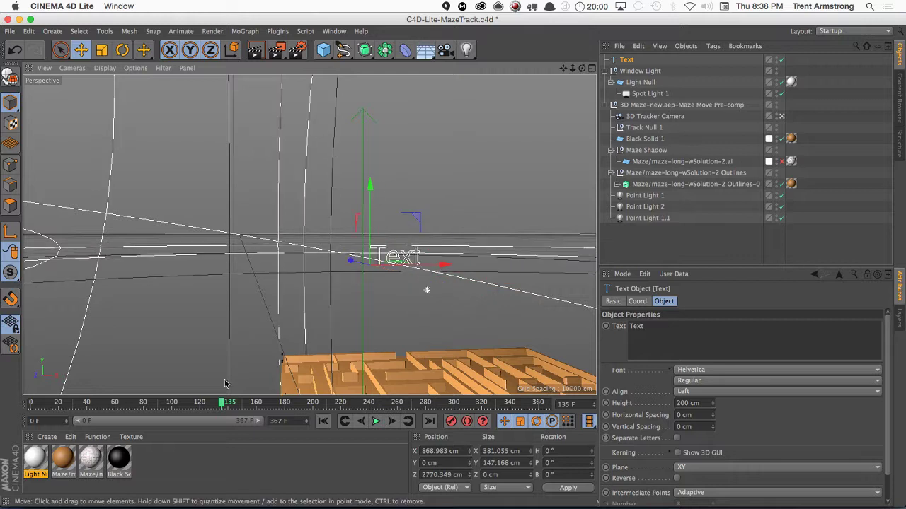
{"action": "left_click_drag", "start_coordinate": [221, 403], "coordinate": [323, 403]}
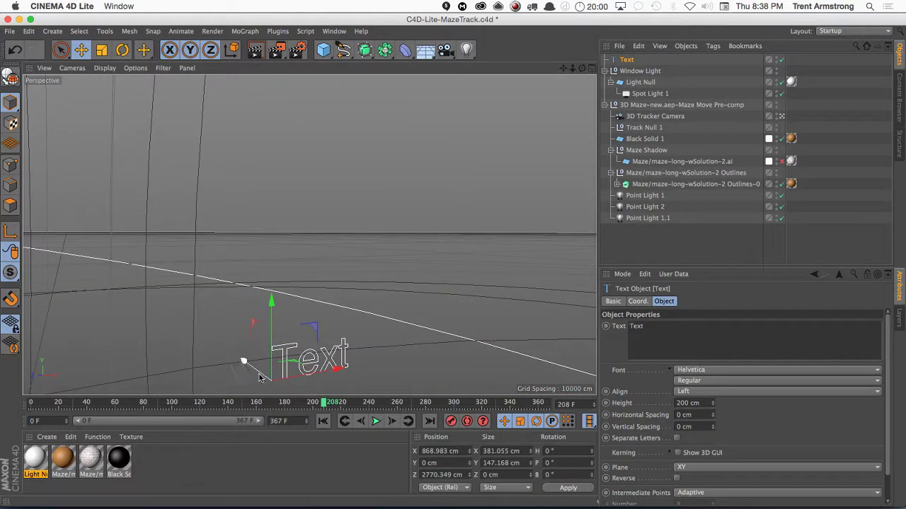
{"action": "left_click_drag", "start_coordinate": [309, 348], "coordinate": [538, 320]}
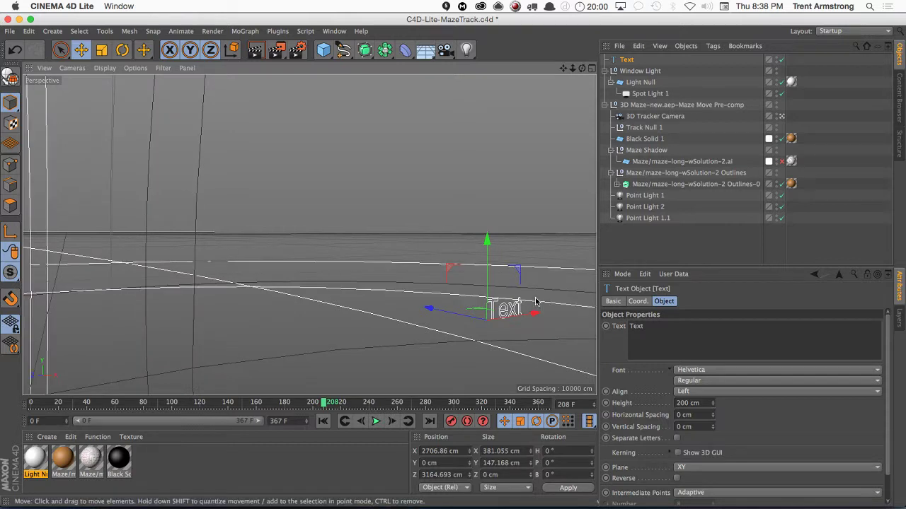
- Rotate the Text to -100° heading, raise it to Y 545.802 cm, and select its default wording
{"action": "key", "text": "r"}
{"action": "left_click_drag", "start_coordinate": [520, 332], "coordinate": [377, 331]}
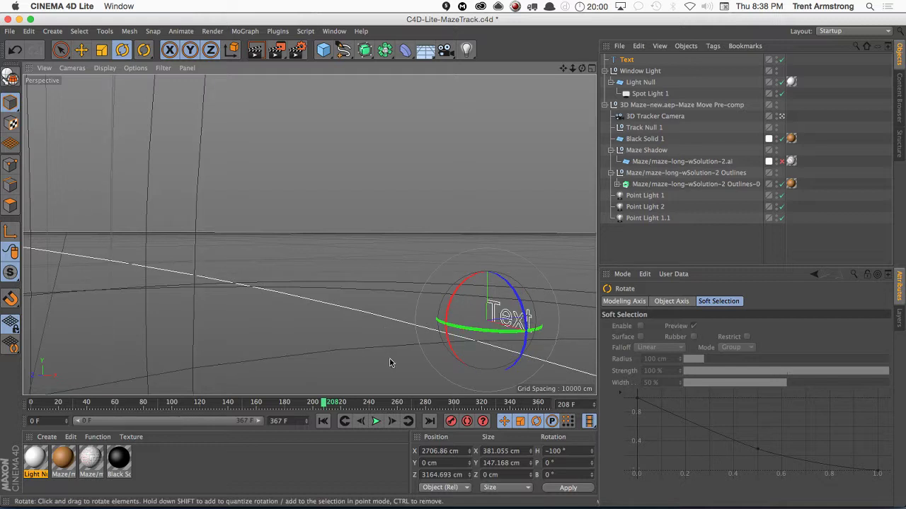
{"action": "key", "text": "e"}
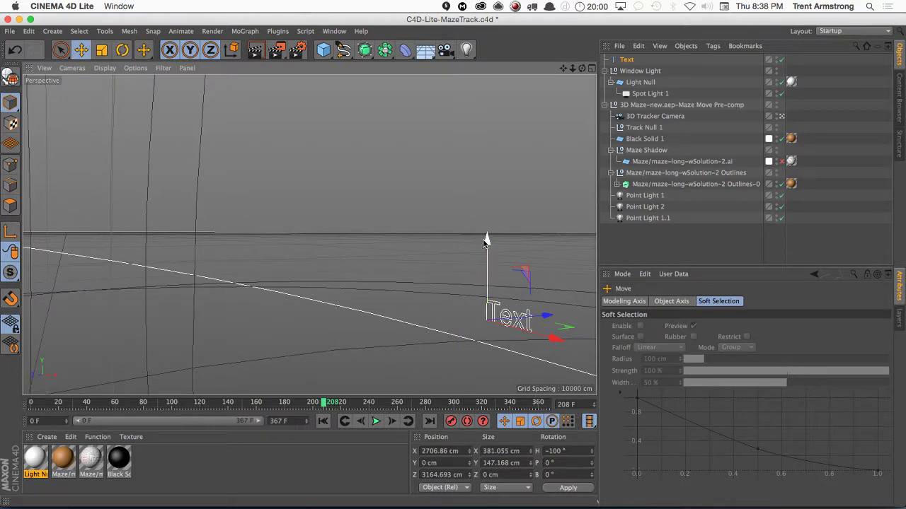
{"action": "left_click_drag", "start_coordinate": [486, 241], "coordinate": [495, 163]}
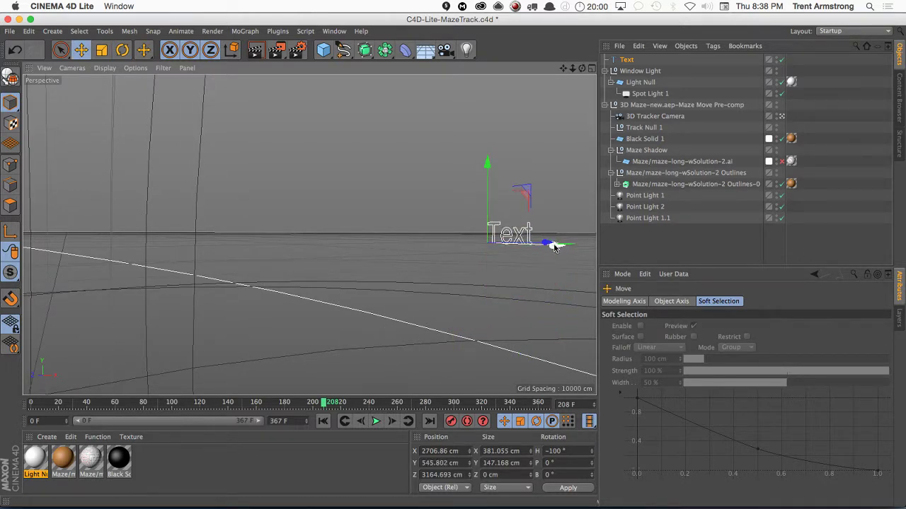
{"action": "left_click_drag", "start_coordinate": [554, 246], "coordinate": [537, 244]}
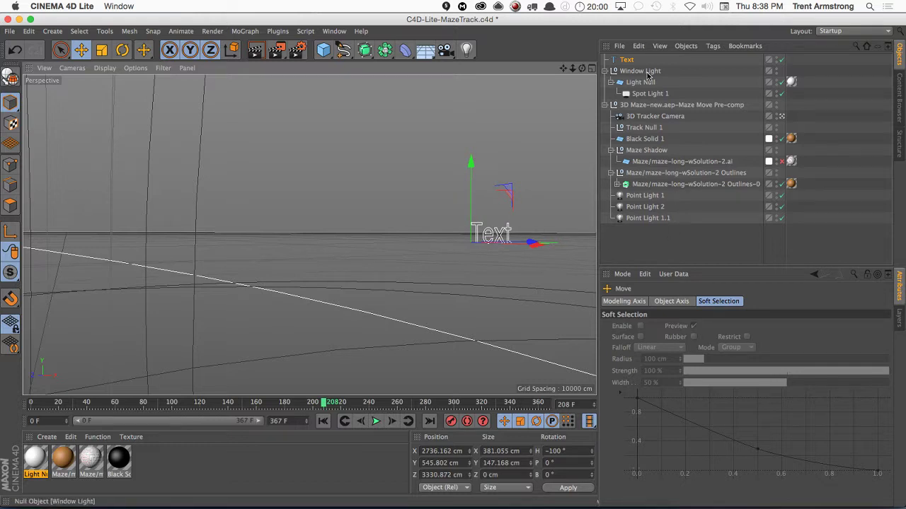
{"action": "left_click", "coordinate": [627, 60]}
{"action": "left_click", "coordinate": [654, 331]}
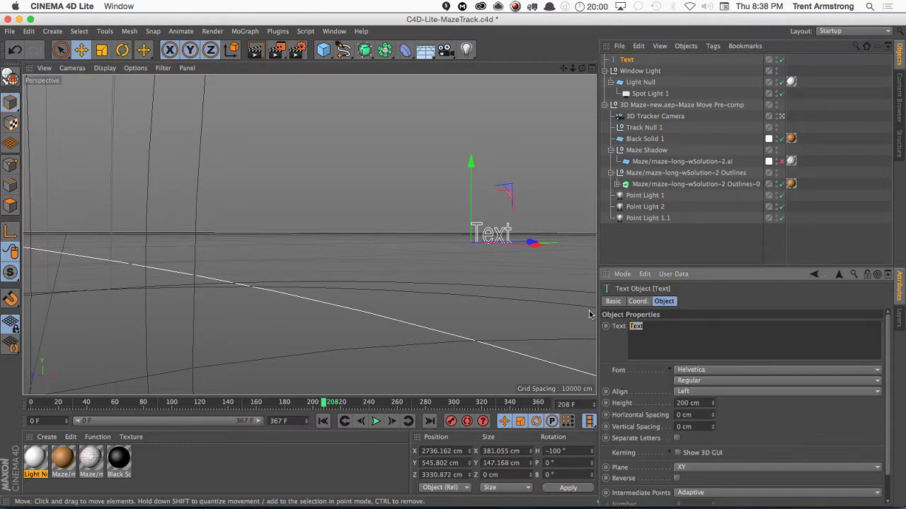
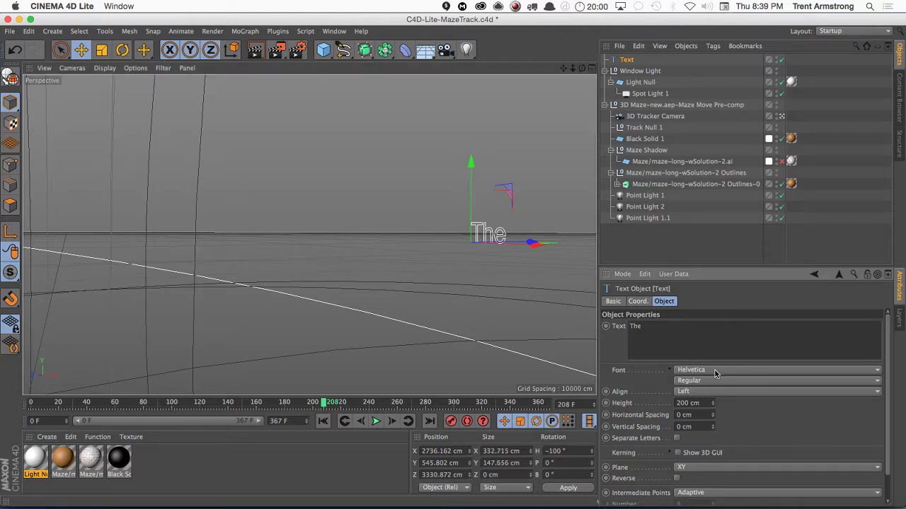
- Set the 'The' text object's height to 300 cm
{"action": "left_click_drag", "start_coordinate": [694, 402], "coordinate": [676, 402]}
{"action": "type", "text": "300"}
{"action": "key", "text": "Return"}
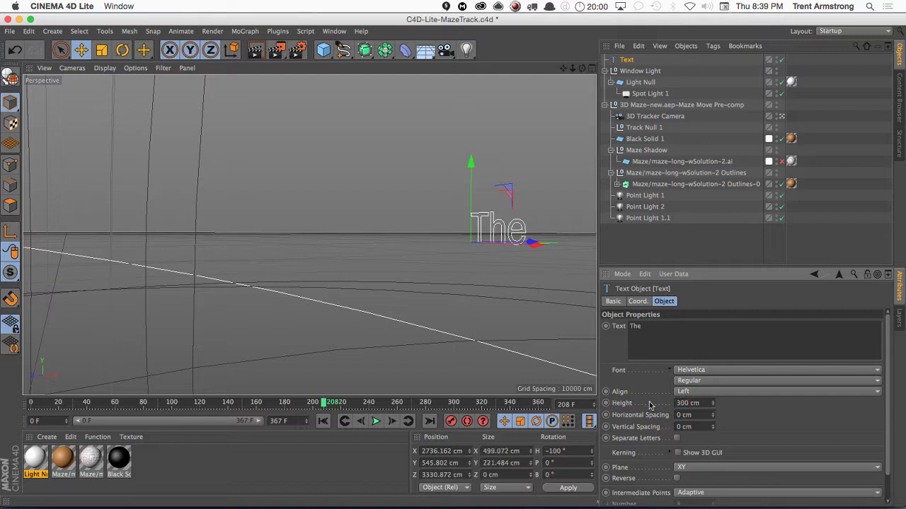
- Move the text further back into the scene and higher above the ground
{"action": "left_click_drag", "start_coordinate": [324, 404], "coordinate": [451, 409]}
{"action": "left_click_drag", "start_coordinate": [495, 277], "coordinate": [366, 222]}
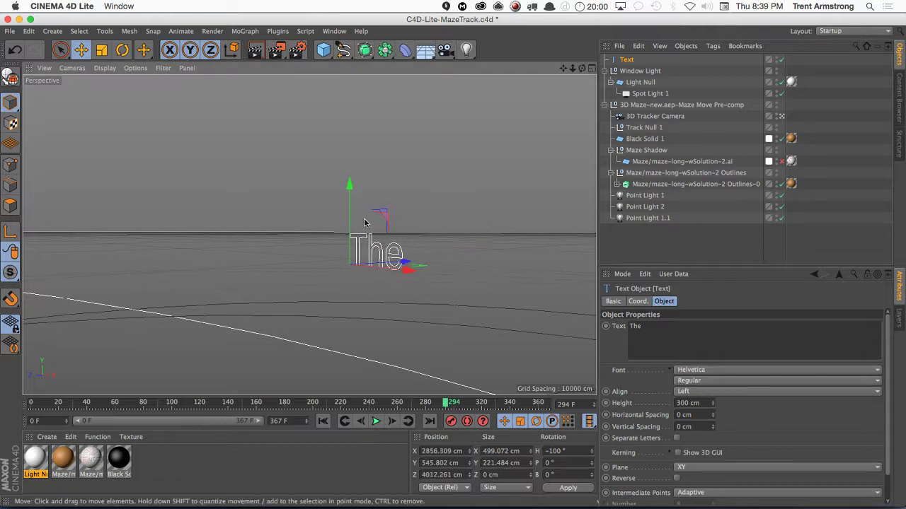
{"action": "left_click_drag", "start_coordinate": [348, 186], "coordinate": [349, 114]}
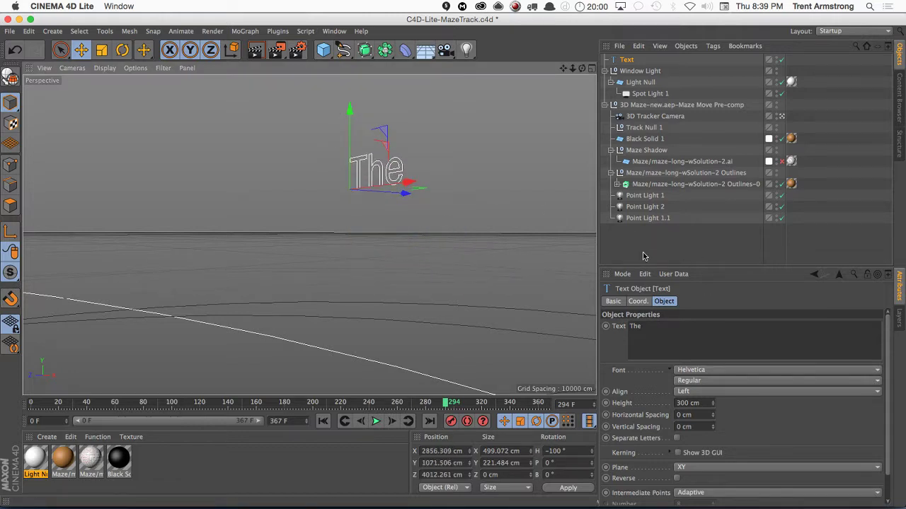
- Extrude the 'The' text into 3D letters with a slightly deeper 26 cm extrusion
{"action": "left_click", "coordinate": [366, 54]}
{"action": "left_click", "coordinate": [498, 65], "text": "alt"}
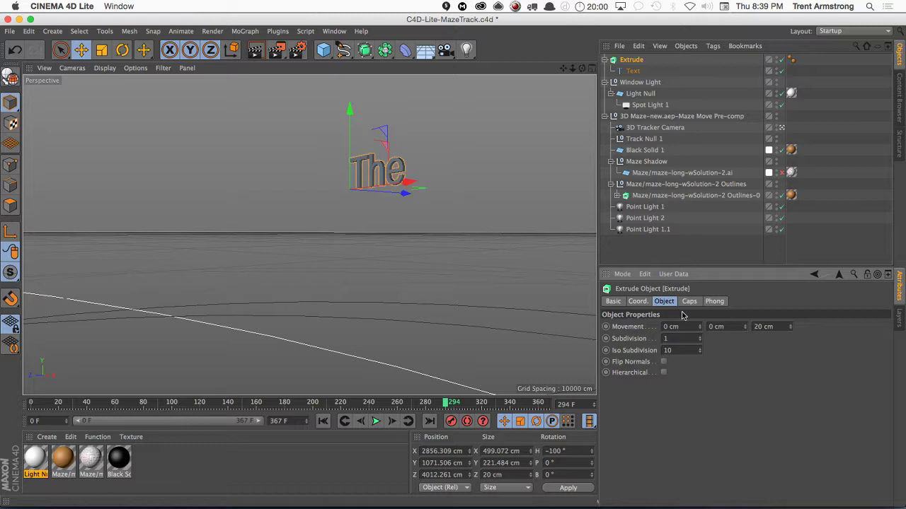
{"action": "left_click_drag", "start_coordinate": [790, 329], "coordinate": [791, 328]}
- Set the extrusion's start cap to Fillet Cap with a 5 cm radius
{"action": "left_click", "coordinate": [689, 302]}
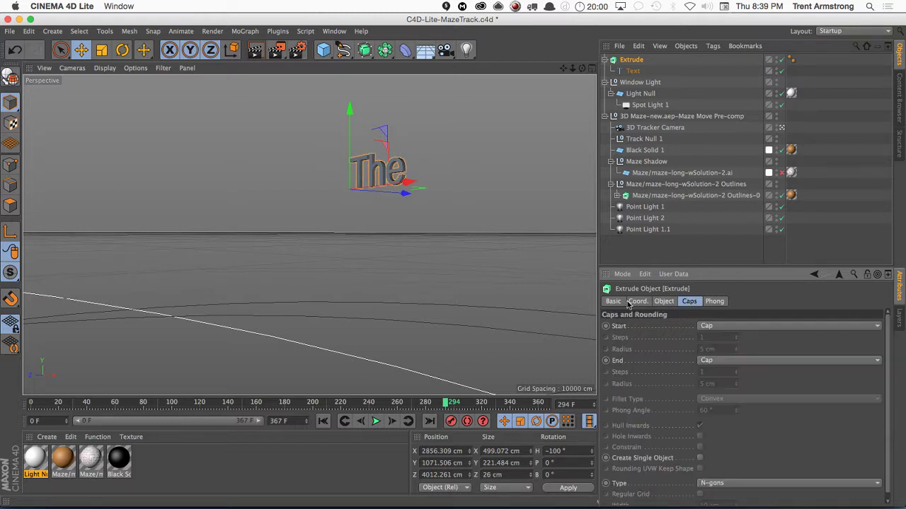
{"action": "left_click", "coordinate": [713, 327]}
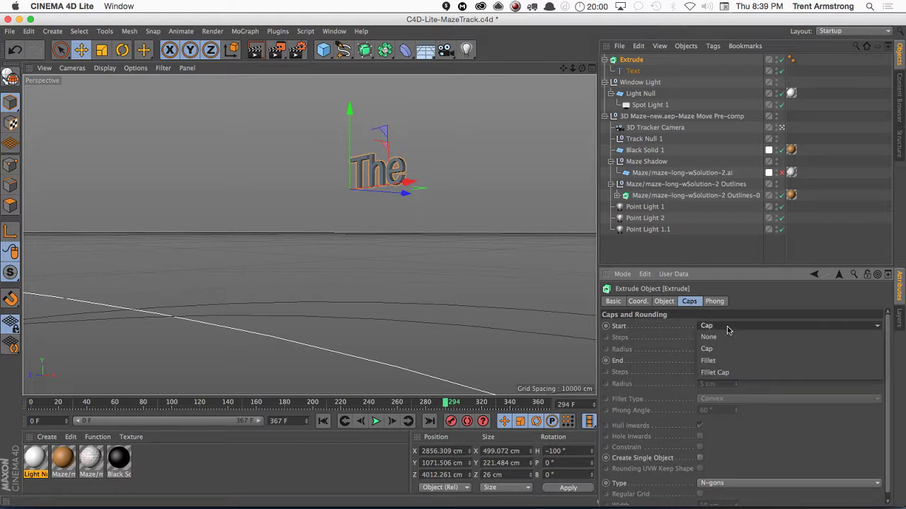
{"action": "left_click", "coordinate": [721, 373]}
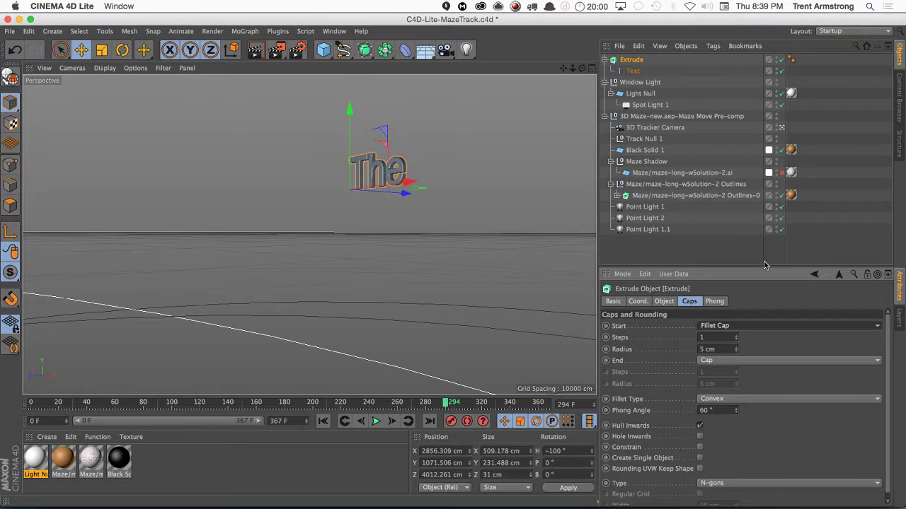
- Create a new material, apply it to the extruded text, and colour it red (R 252, G 85, B 85)
{"action": "double_click", "coordinate": [133, 462]}
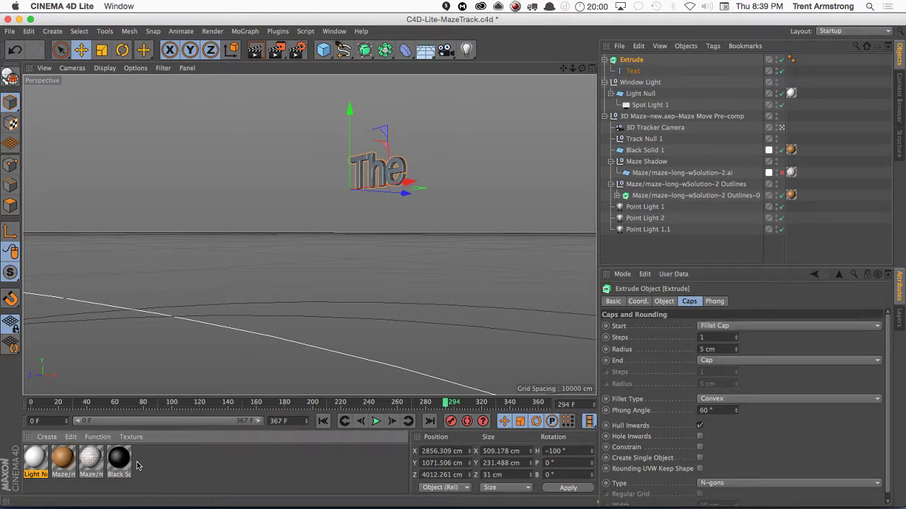
{"action": "left_click_drag", "start_coordinate": [37, 463], "coordinate": [363, 188]}
{"action": "double_click", "coordinate": [33, 460]}
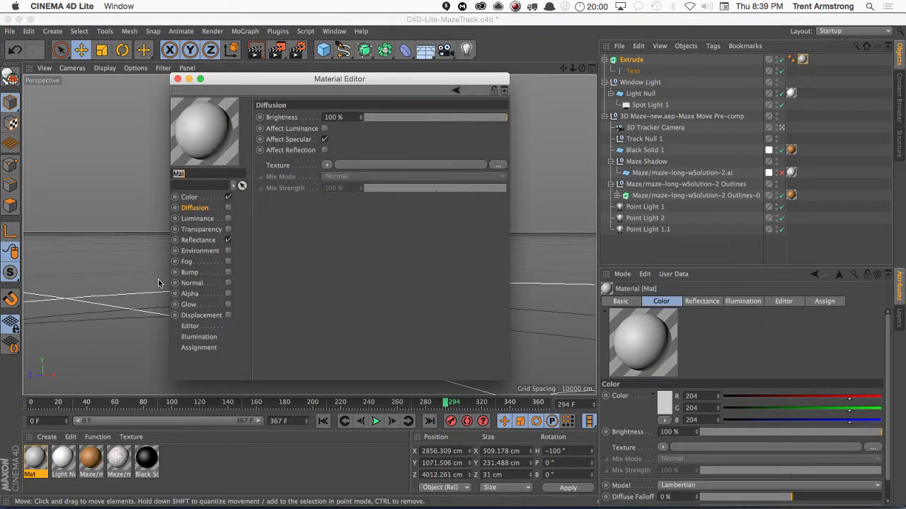
{"action": "left_click", "coordinate": [188, 198]}
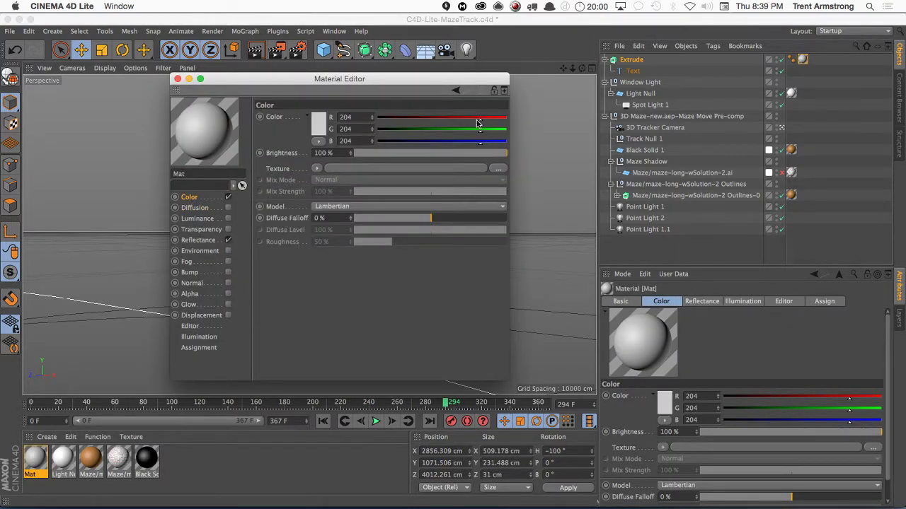
{"action": "left_click", "coordinate": [320, 125]}
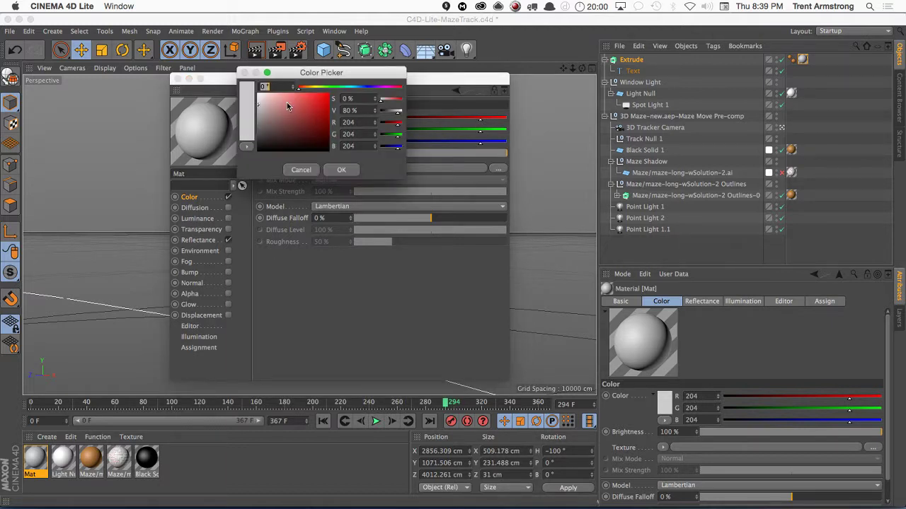
{"action": "left_click_drag", "start_coordinate": [286, 105], "coordinate": [305, 95]}
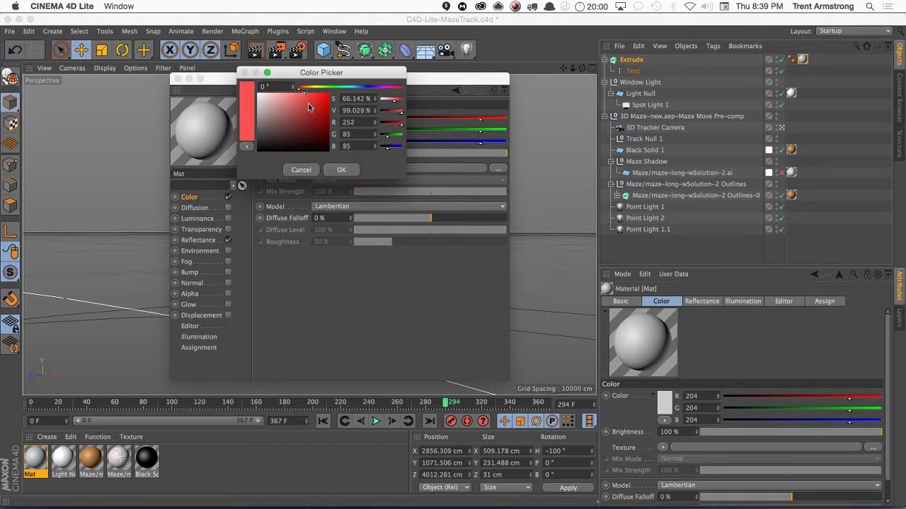
{"action": "left_click", "coordinate": [341, 170]}
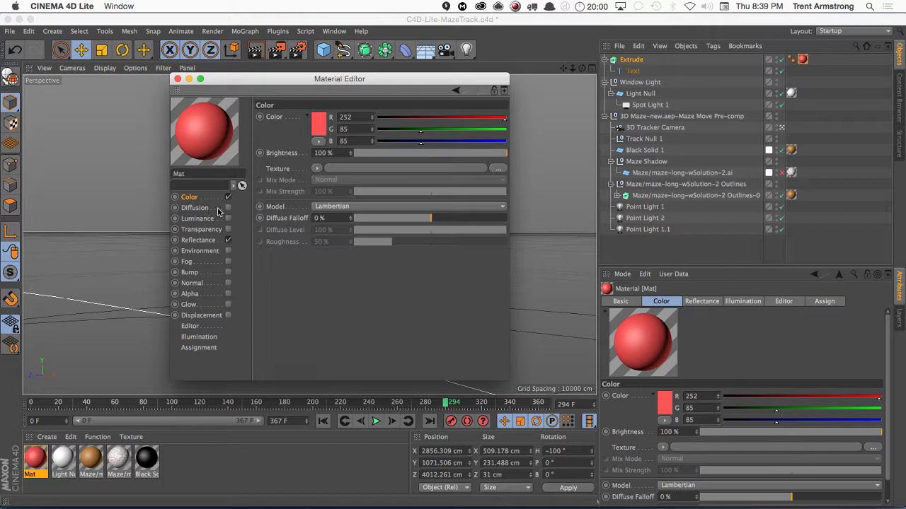
- Add Ambient Occlusion to the material's Diffusion texture and render a test frame
{"action": "left_click", "coordinate": [222, 210]}
{"action": "left_click", "coordinate": [328, 165]}
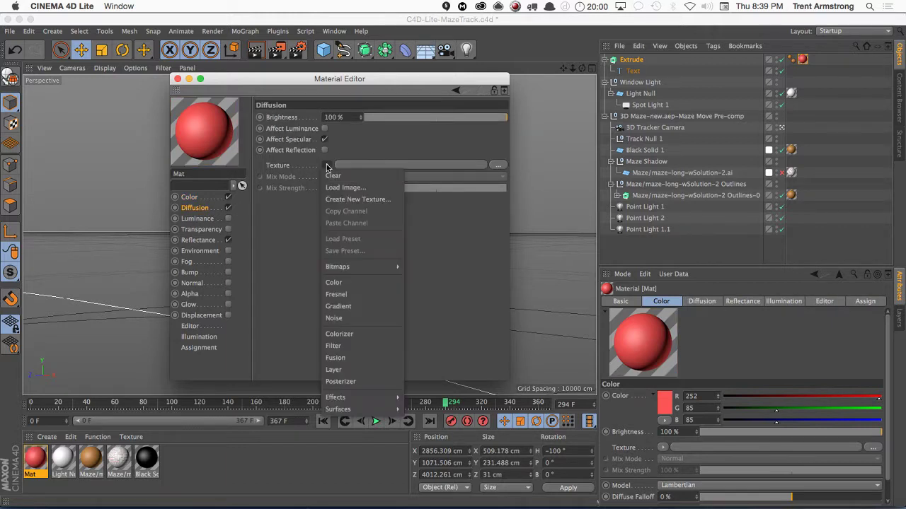
{"action": "mouse_move", "coordinate": [353, 397]}
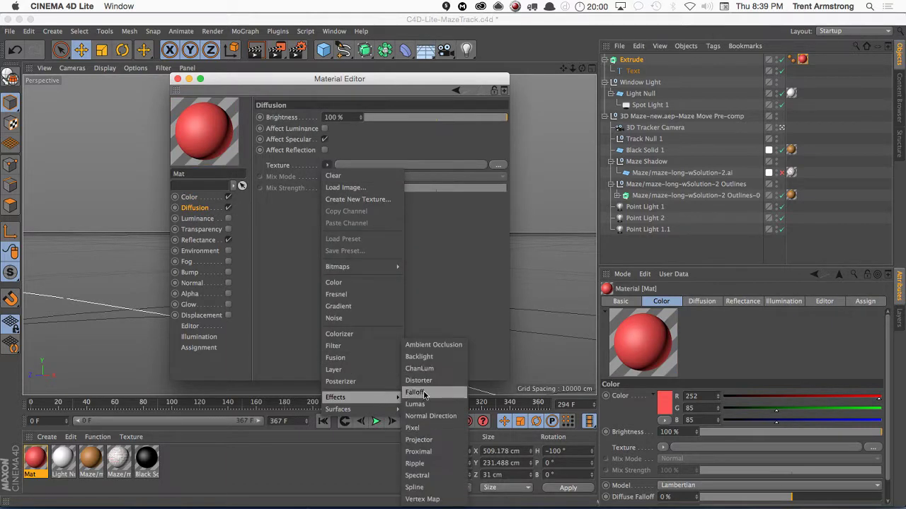
{"action": "left_click", "coordinate": [428, 345]}
{"action": "left_click", "coordinate": [177, 79]}
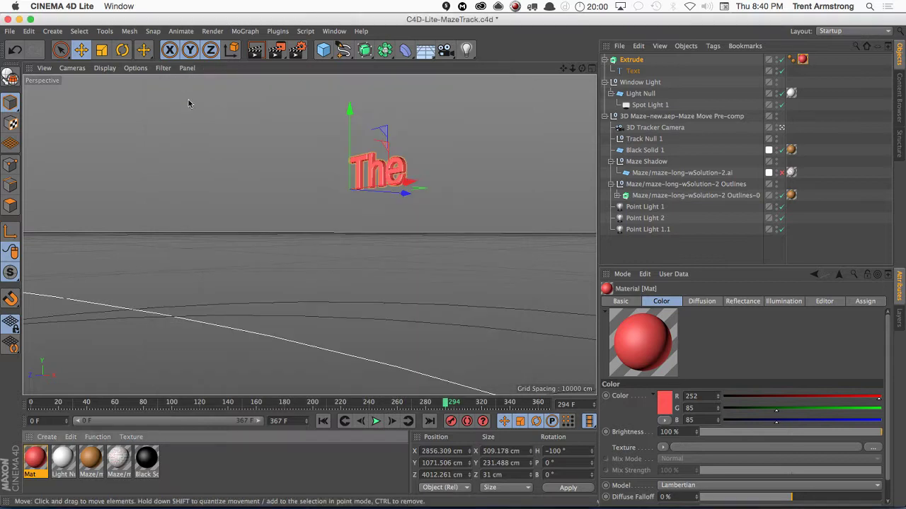
{"action": "key", "text": "super+r"}
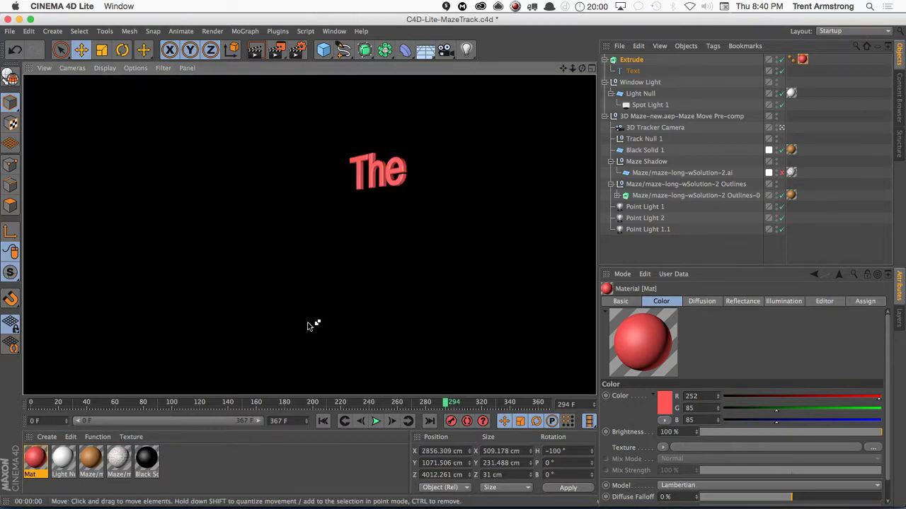
{"action": "left_click", "coordinate": [310, 320]}
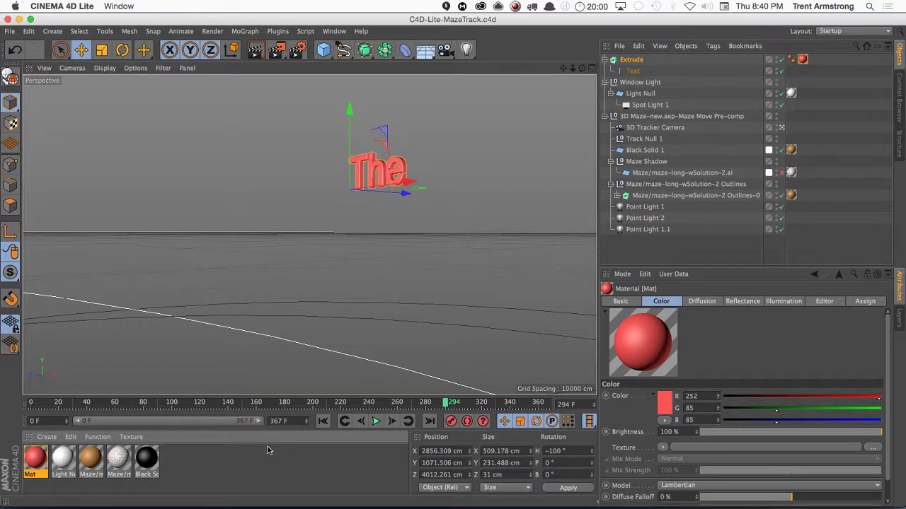
- Shift the 'The' text left along X in Cinema 4D and save the scene
{"action": "key", "text": "super+Tab"}
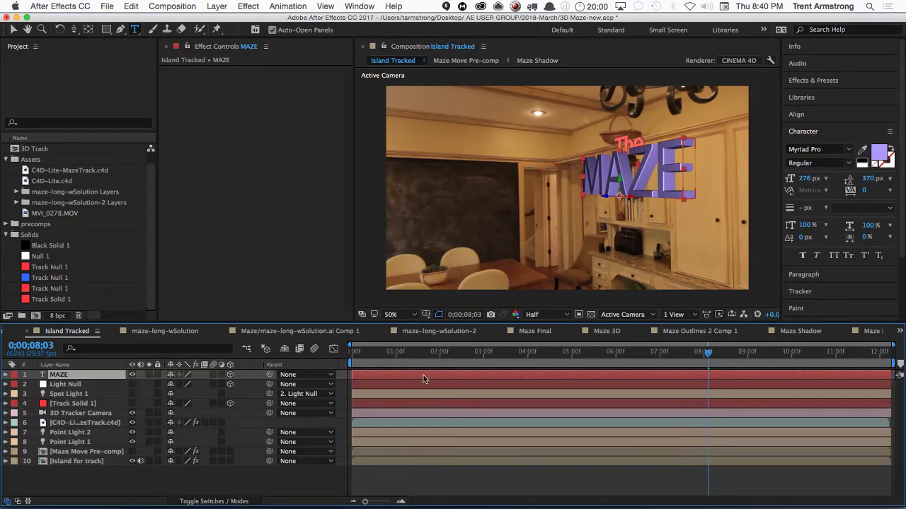
{"action": "key", "text": "super+Tab"}
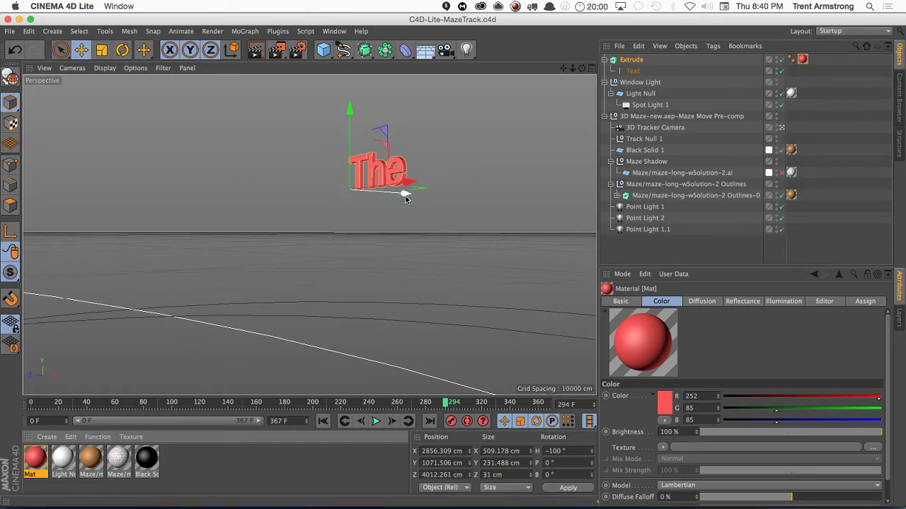
{"action": "left_click_drag", "start_coordinate": [404, 192], "coordinate": [375, 197]}
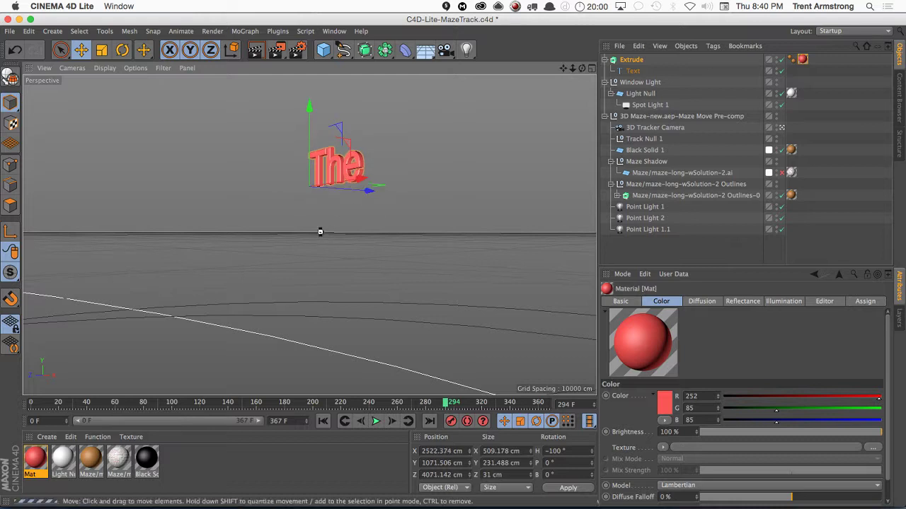
{"action": "key", "text": "super+s"}
- Preview the After Effects composite with nothing selected, stopping at 0;00;04;00
{"action": "key", "text": "super+Tab"}
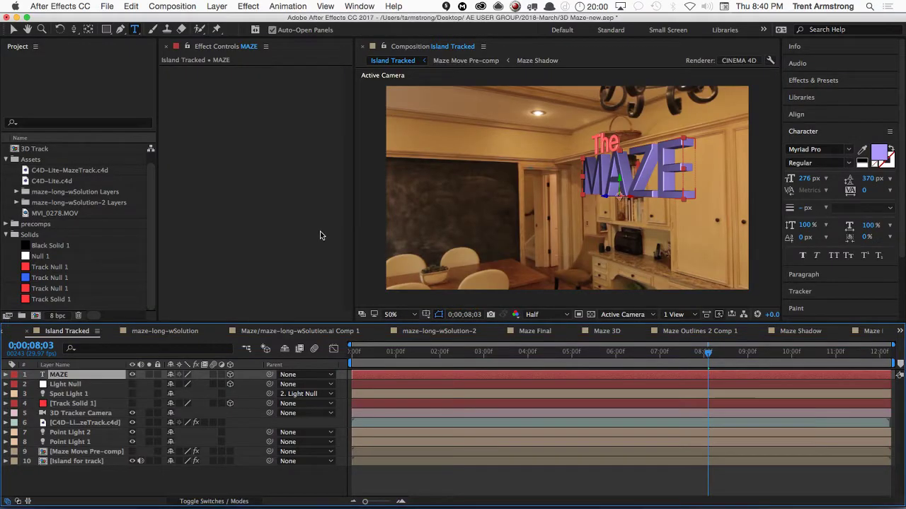
{"action": "key", "text": "F2"}
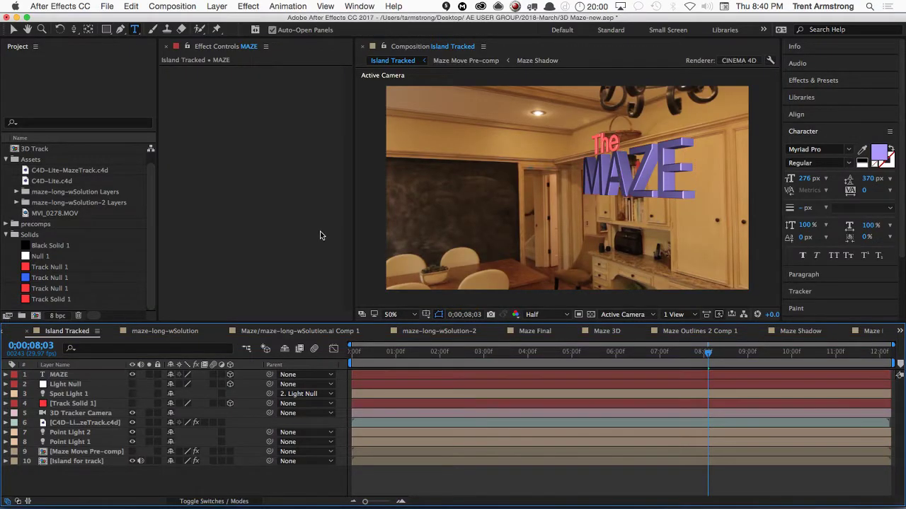
{"action": "key", "text": "space"}
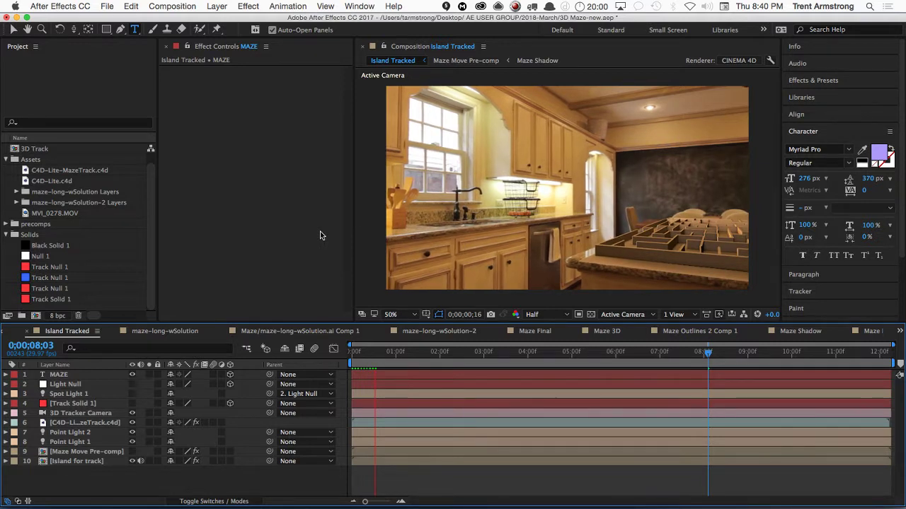
{"action": "left_click", "coordinate": [502, 352]}
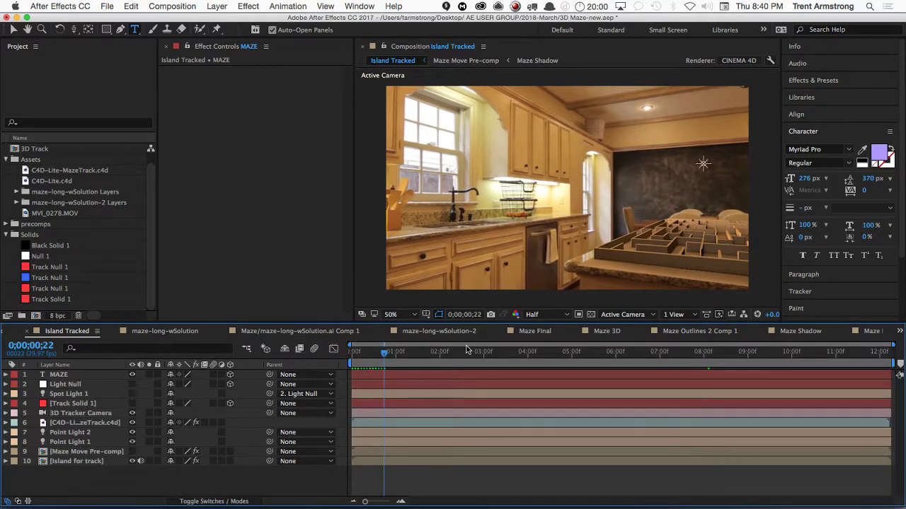
{"action": "left_click", "coordinate": [528, 353]}
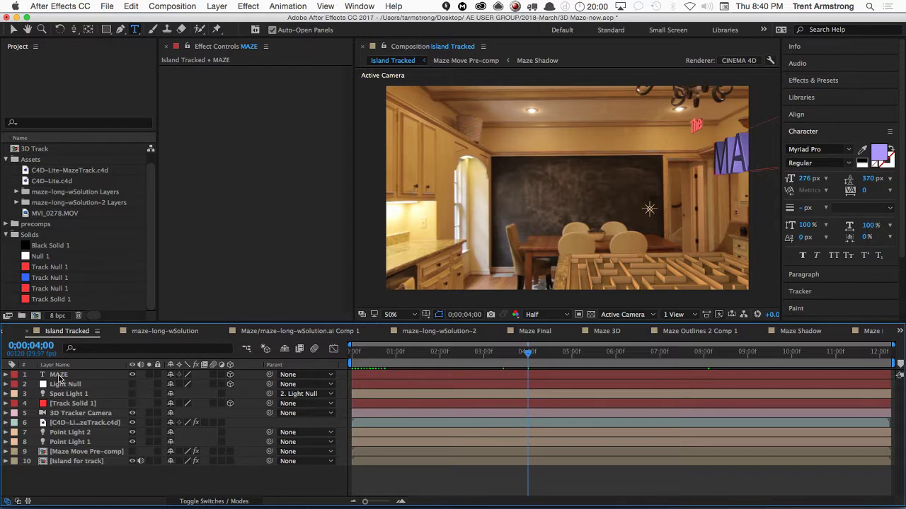
- Move the 'The' text right, readjust it at frame 196, and save the Cinema 4D scene
{"action": "key", "text": "super+Tab"}
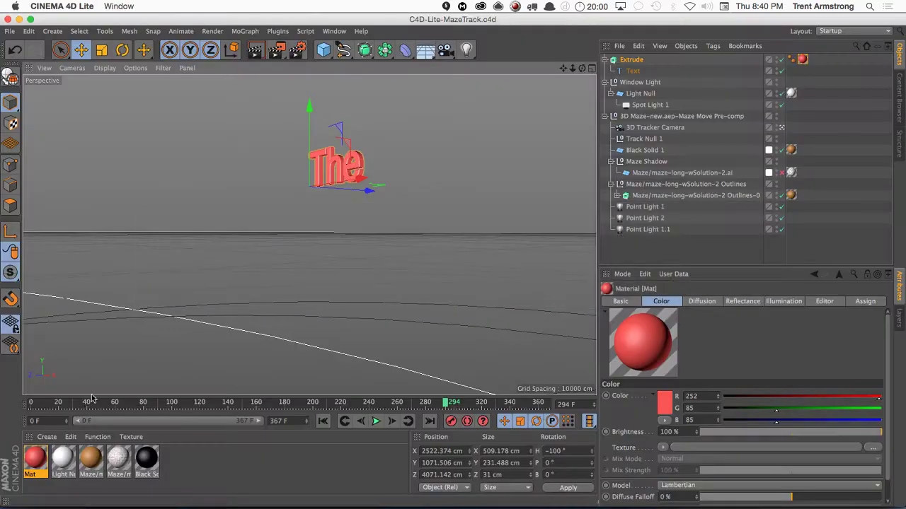
{"action": "key", "text": "super+Tab"}
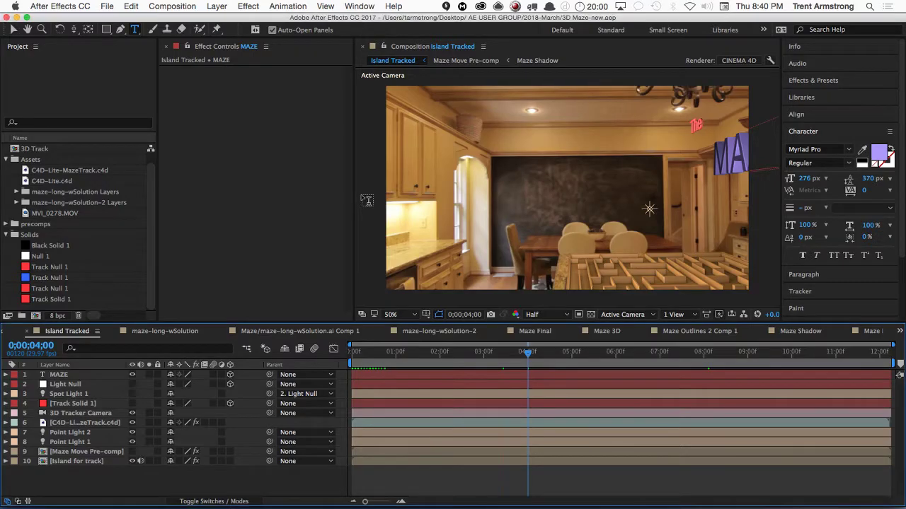
{"action": "key", "text": "super+Tab"}
{"action": "left_click_drag", "start_coordinate": [366, 192], "coordinate": [391, 187]}
{"action": "left_click_drag", "start_coordinate": [451, 403], "coordinate": [289, 403]}
{"action": "left_click_drag", "start_coordinate": [483, 158], "coordinate": [528, 162]}
{"action": "key", "text": "super+s"}
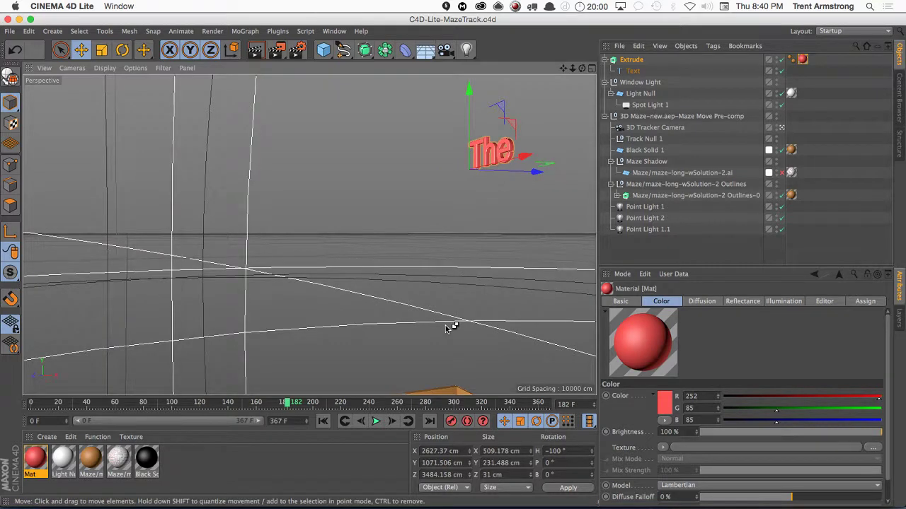
- Check the text in After Effects at 0;00;05;04, 0;00;06;11, 0;00;07;04 and 0;00;07;24
{"action": "key", "text": "super+Tab"}
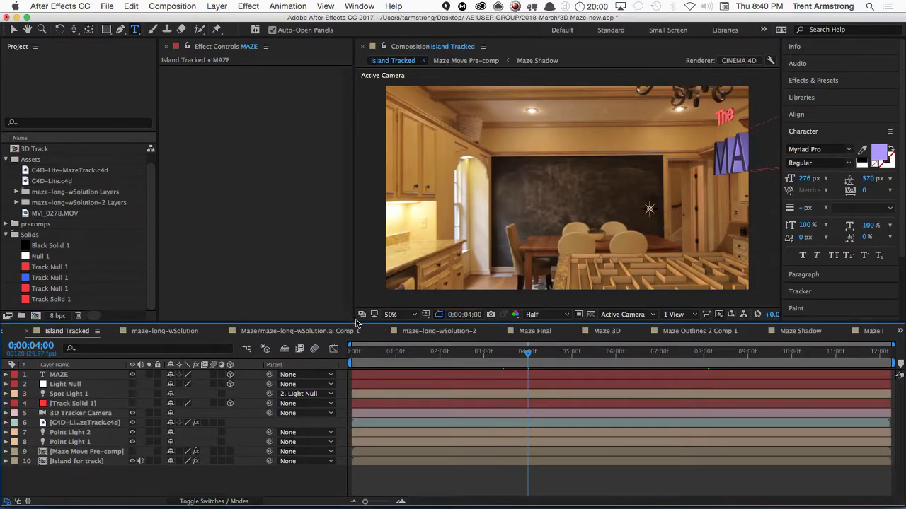
{"action": "left_click_drag", "start_coordinate": [542, 354], "coordinate": [586, 354]}
{"action": "left_click", "coordinate": [631, 353]}
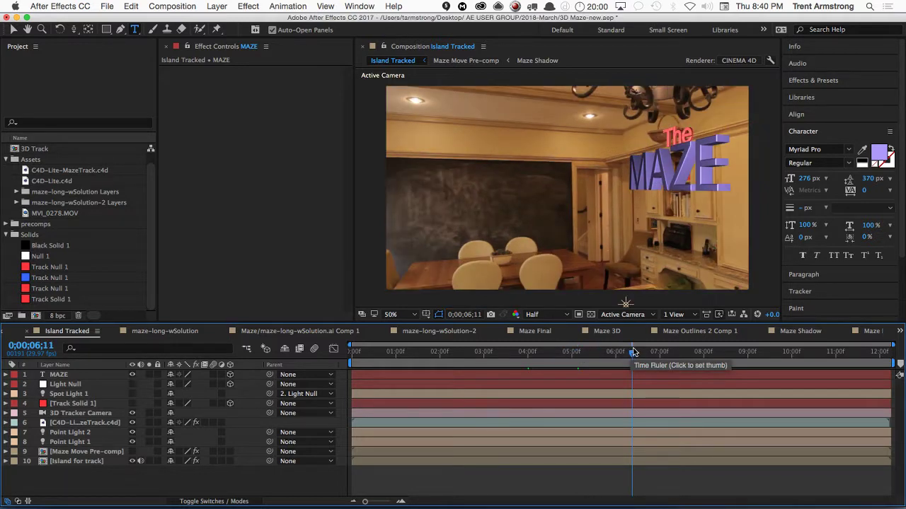
{"action": "left_click", "coordinate": [663, 351]}
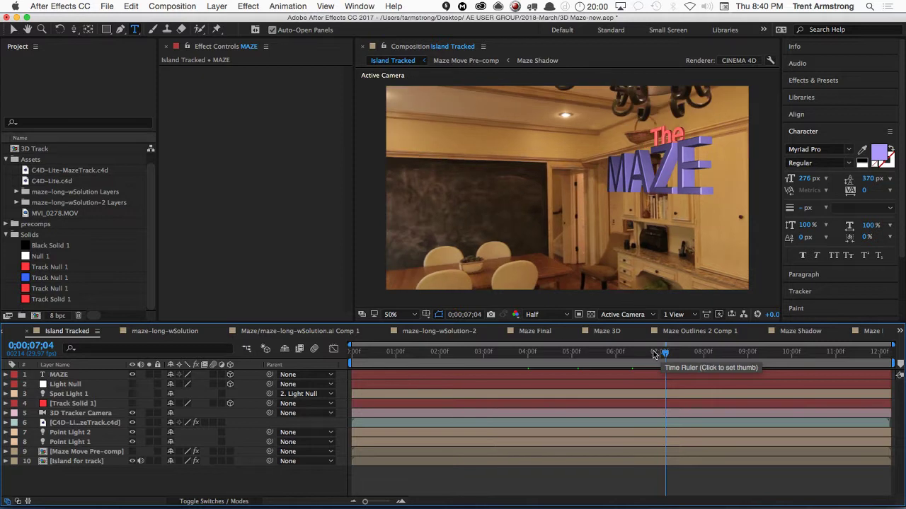
{"action": "left_click", "coordinate": [692, 352]}
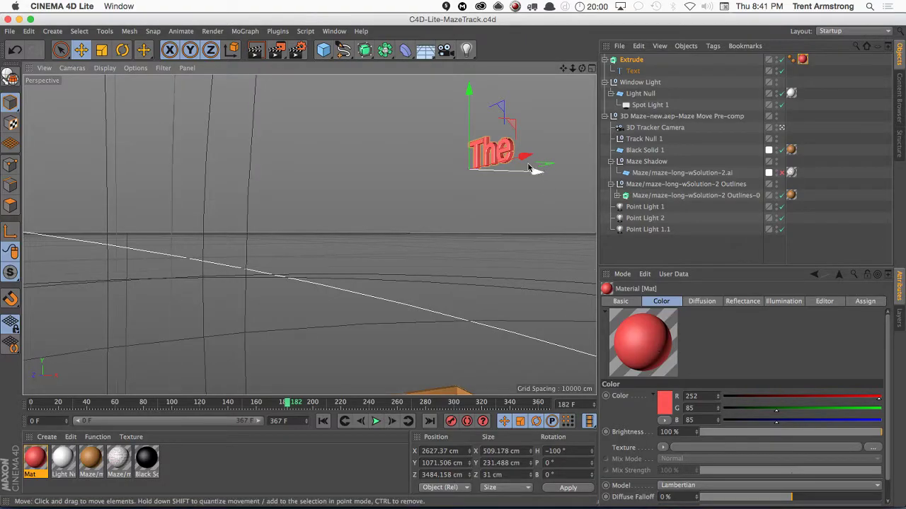
- Move the 'The' text right and deeper (X 2793.119 cm, Z 4424.167 cm), checking the comp at 0;00;08;21–0;00;10;10
{"action": "left_click_drag", "start_coordinate": [536, 168], "coordinate": [425, 129]}
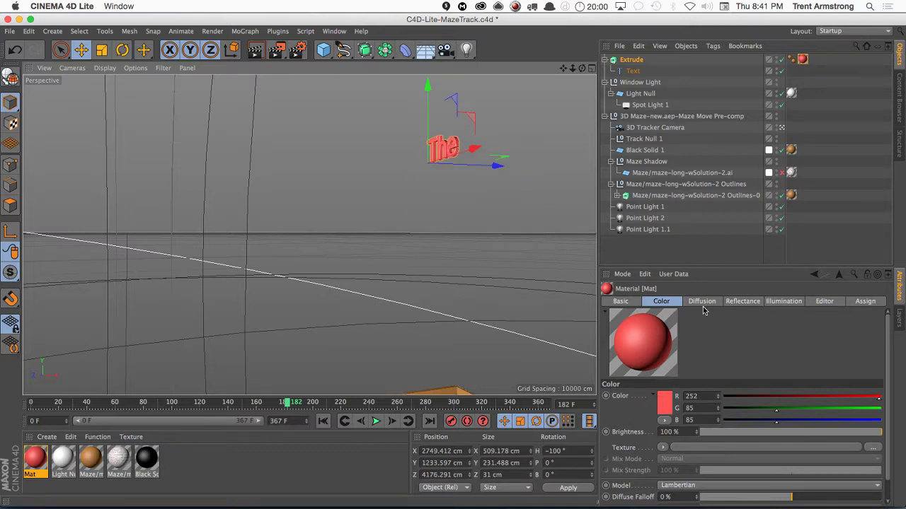
{"action": "key", "text": "super+Tab"}
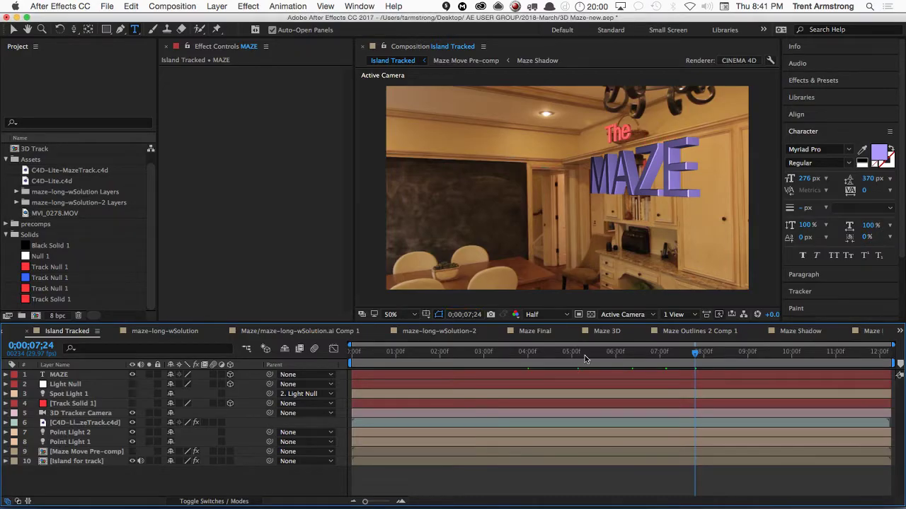
{"action": "left_click", "coordinate": [736, 353]}
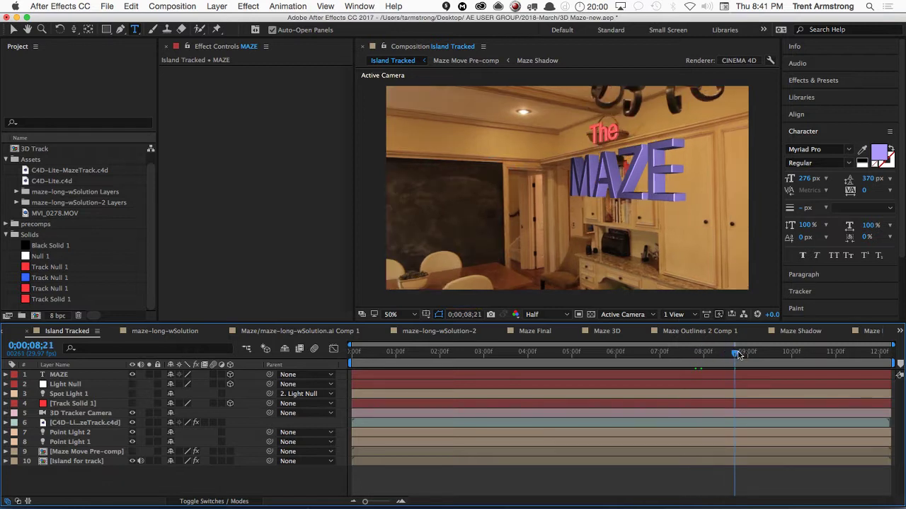
{"action": "left_click_drag", "start_coordinate": [781, 354], "coordinate": [807, 352]}
{"action": "left_click", "coordinate": [778, 352]}
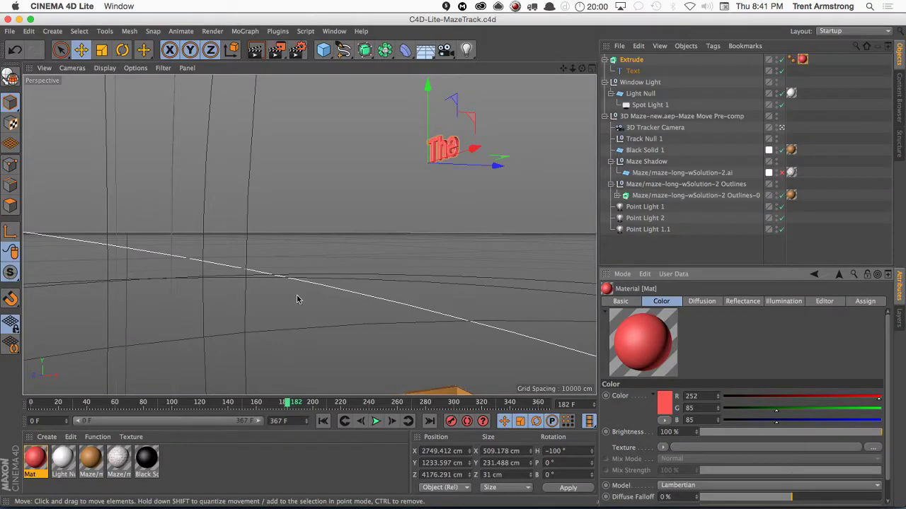
{"action": "key", "text": "super+Tab"}
{"action": "mouse_move", "coordinate": [472, 152]}
{"action": "left_mouse_down"}
{"action": "mouse_move", "coordinate": [487, 167]}
{"action": "mouse_move", "coordinate": [461, 148]}
{"action": "mouse_move", "coordinate": [459, 155]}
{"action": "left_mouse_up"}
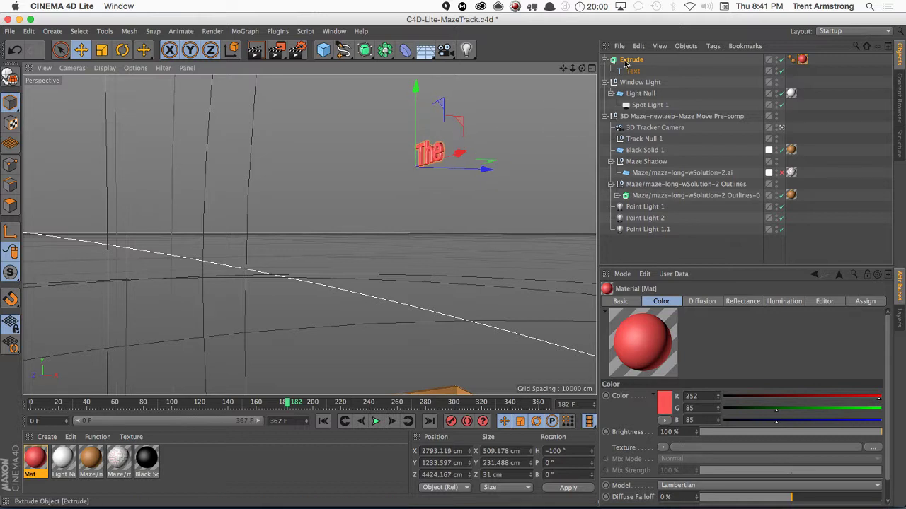
- Set the Text object's height to 400 cm, then rewind the timeline to show the maze
{"action": "left_click", "coordinate": [631, 71]}
{"action": "left_click", "coordinate": [686, 402]}
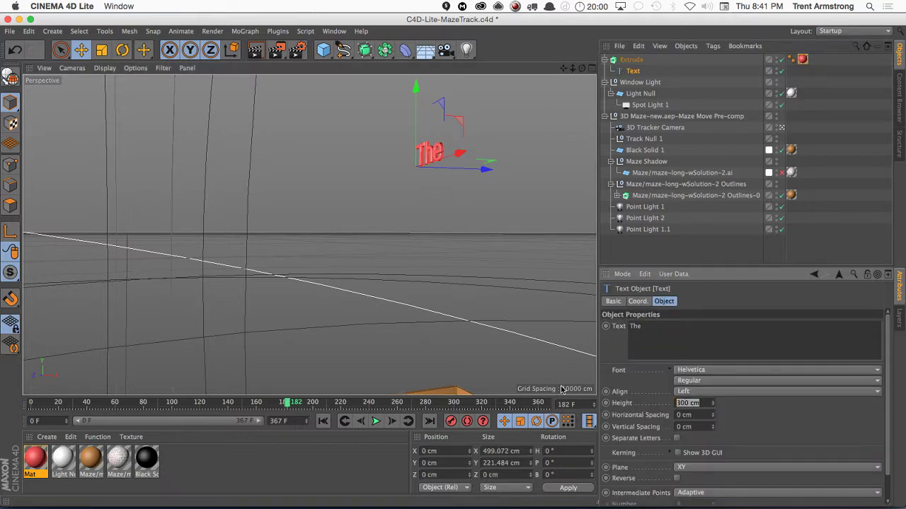
{"action": "type", "text": "400"}
{"action": "key", "text": "Return"}
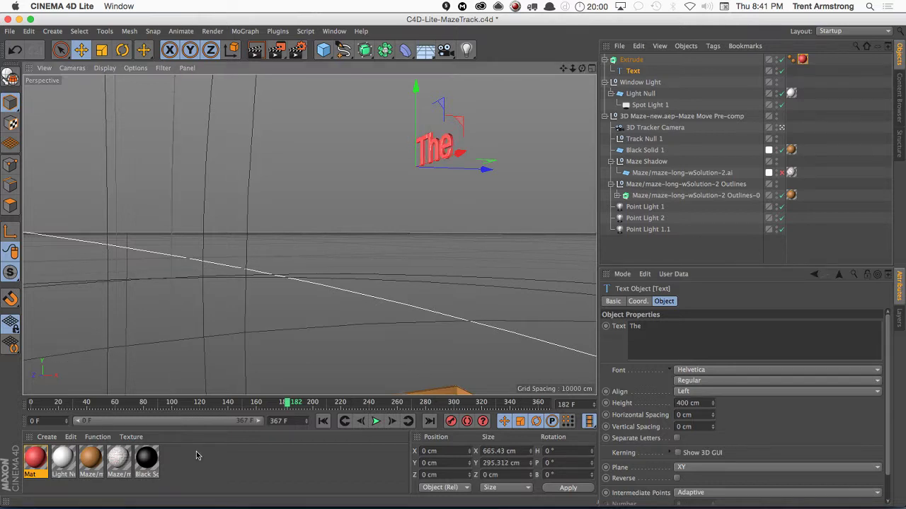
{"action": "left_click_drag", "start_coordinate": [287, 407], "coordinate": [67, 408]}
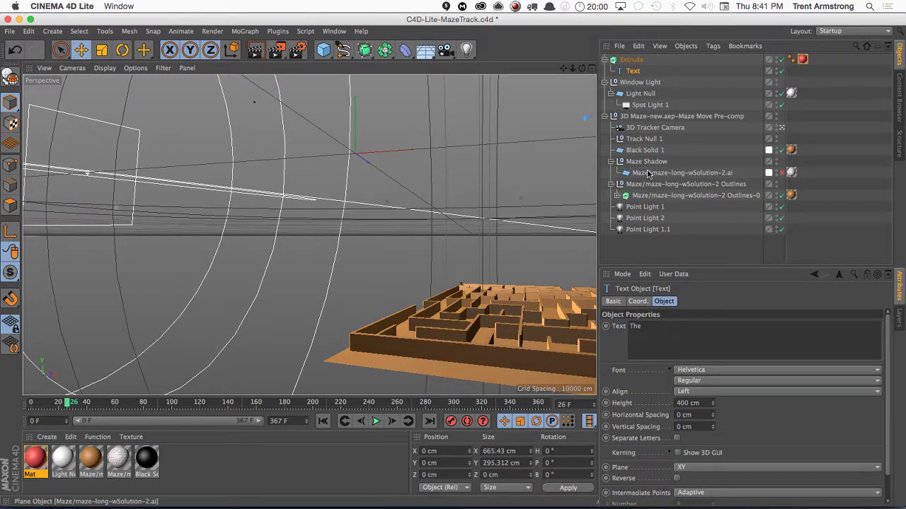
- Try moving the Maze Move pre-comp null and the maze outlines null, undoing both moves
{"action": "left_click", "coordinate": [646, 118]}
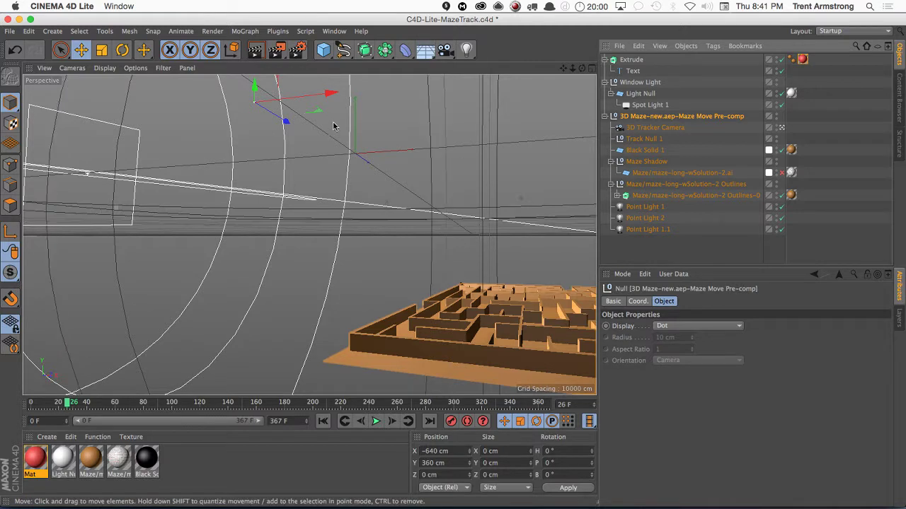
{"action": "mouse_move", "coordinate": [287, 123]}
{"action": "left_mouse_down"}
{"action": "mouse_move", "coordinate": [283, 103]}
{"action": "mouse_move", "coordinate": [289, 117]}
{"action": "left_mouse_up"}
{"action": "key", "text": "ctrl+z"}
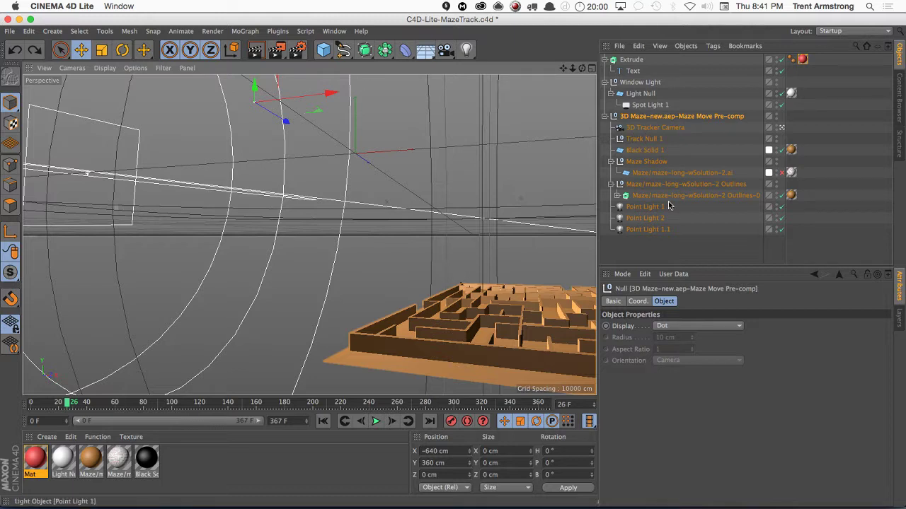
{"action": "left_click", "coordinate": [655, 184]}
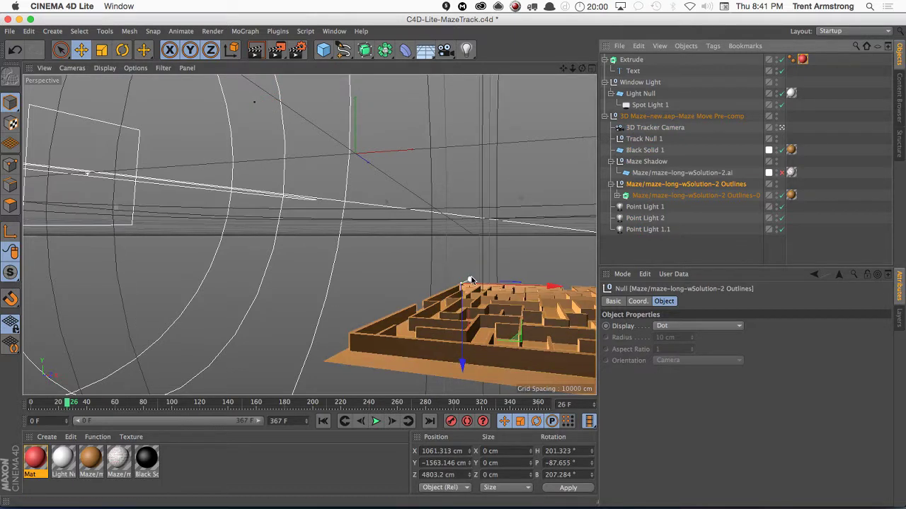
{"action": "left_click_drag", "start_coordinate": [470, 281], "coordinate": [472, 281]}
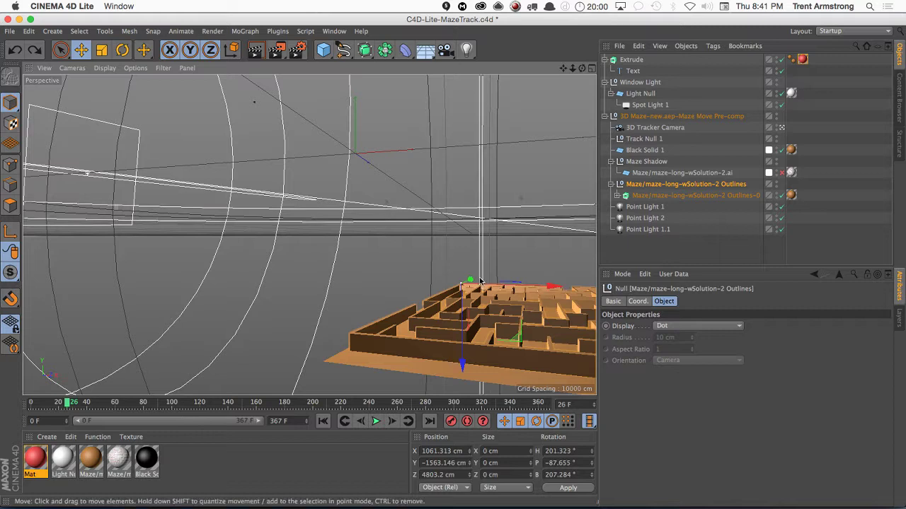
{"action": "key", "text": "super+z"}
- Move the maze outlines together with Maze Shadow to a new spot
{"action": "left_click", "coordinate": [644, 163], "text": "shift"}
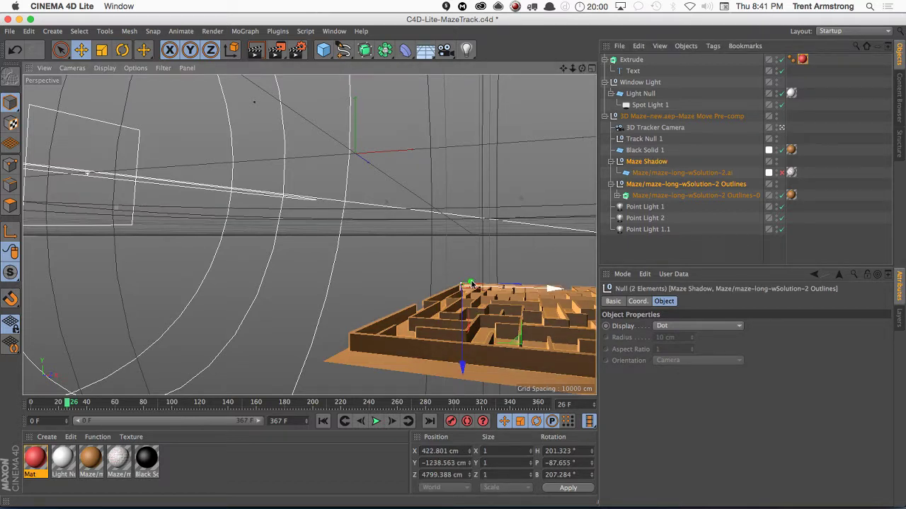
{"action": "left_click_drag", "start_coordinate": [472, 283], "coordinate": [474, 284]}
{"action": "key", "text": "ctrl+z"}
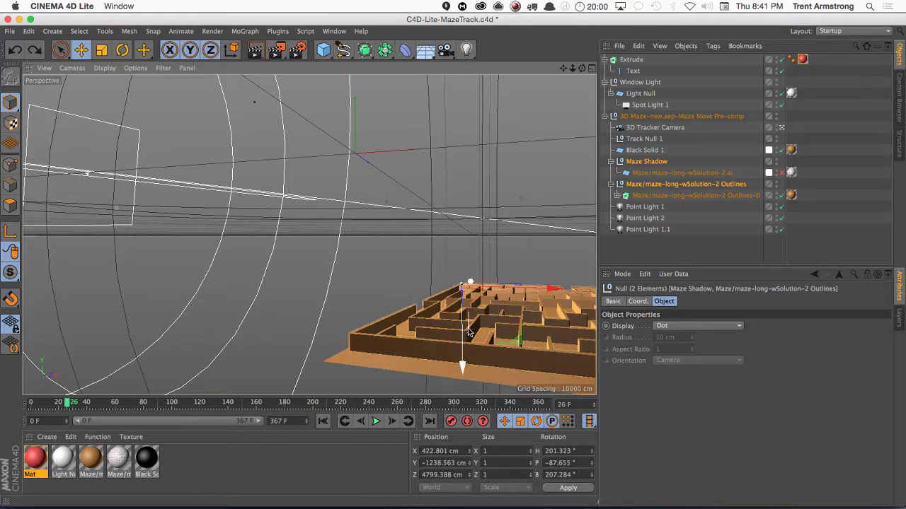
{"action": "left_click", "coordinate": [468, 286]}
{"action": "left_click_drag", "start_coordinate": [468, 281], "coordinate": [481, 283]}
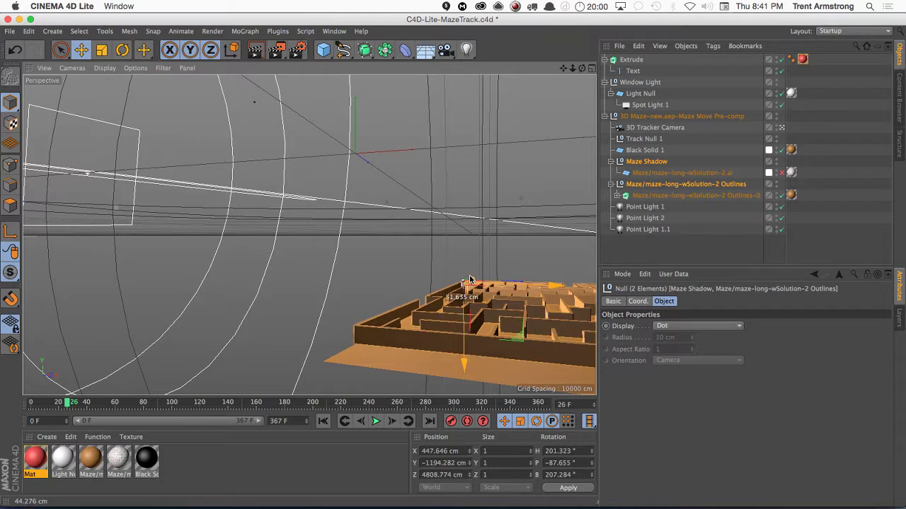
{"action": "key", "text": "ctrl+z"}
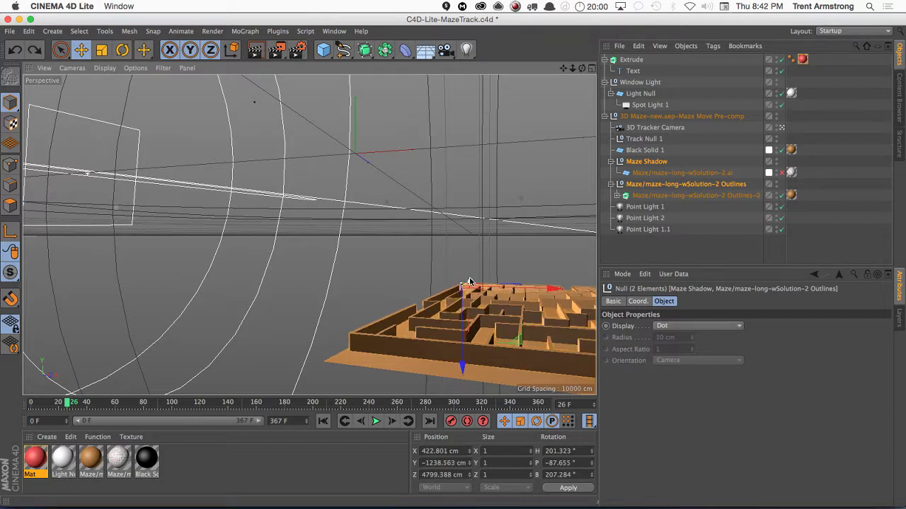
{"action": "left_click_drag", "start_coordinate": [470, 281], "coordinate": [460, 338]}
- Nudge the Black Solid 1 plane slightly along Z, then go back to After Effects
{"action": "left_click", "coordinate": [644, 151]}
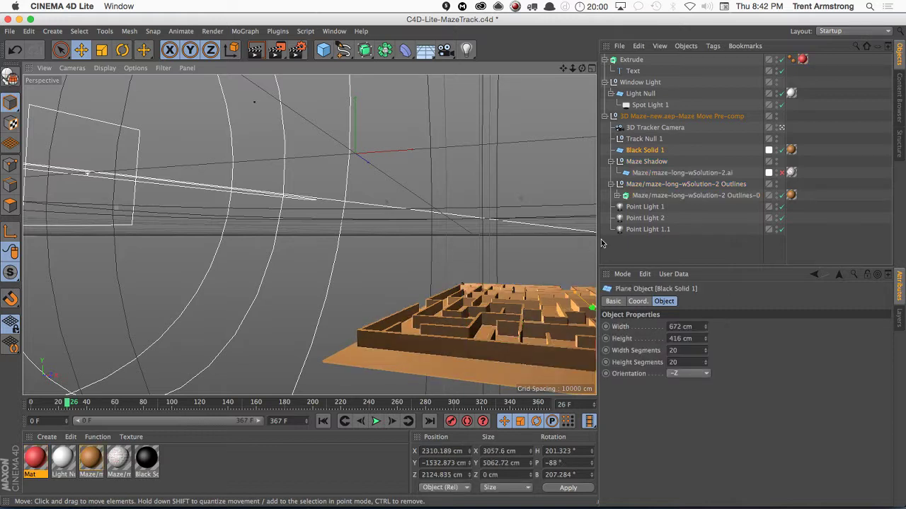
{"action": "left_click", "coordinate": [641, 162]}
{"action": "left_click", "coordinate": [643, 152]}
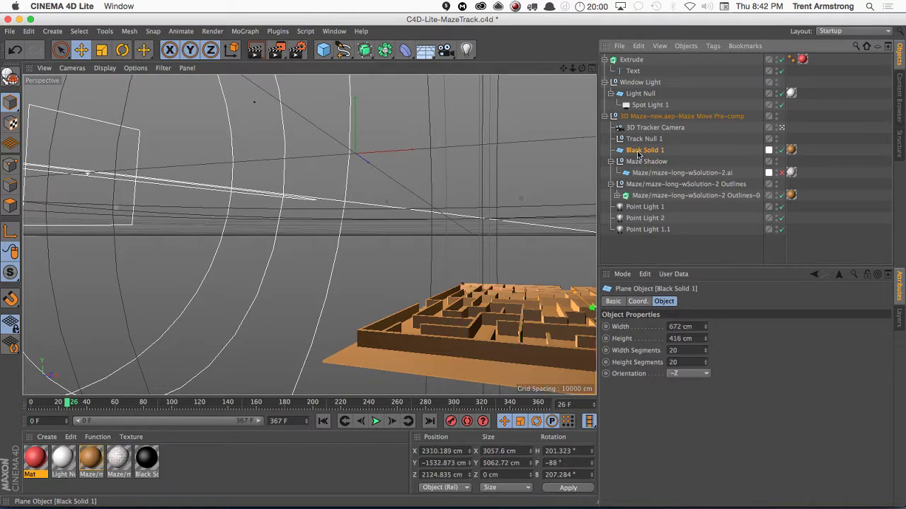
{"action": "left_click", "coordinate": [355, 403]}
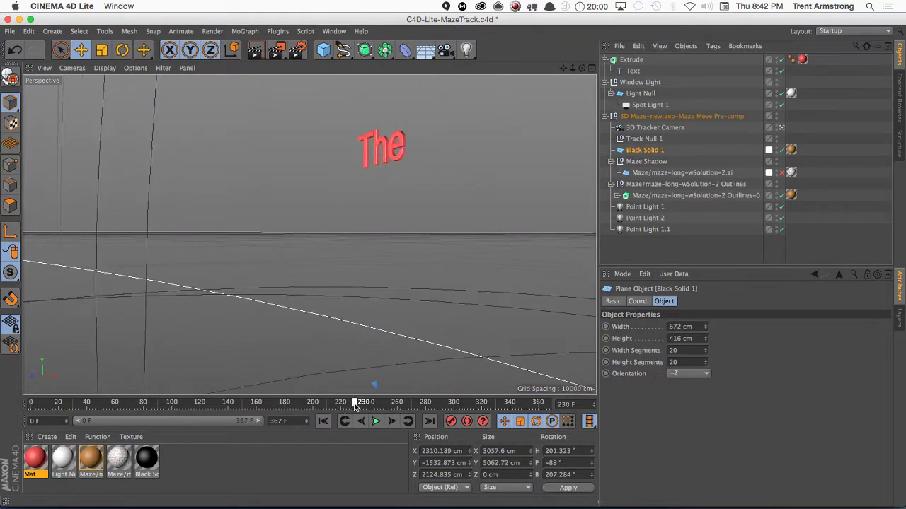
{"action": "left_click_drag", "start_coordinate": [355, 403], "coordinate": [146, 402]}
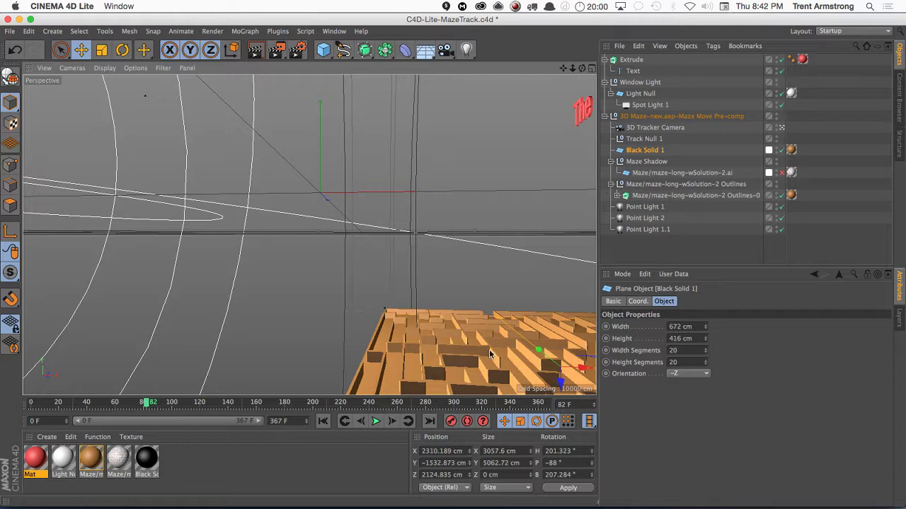
{"action": "left_click_drag", "start_coordinate": [536, 349], "coordinate": [525, 359]}
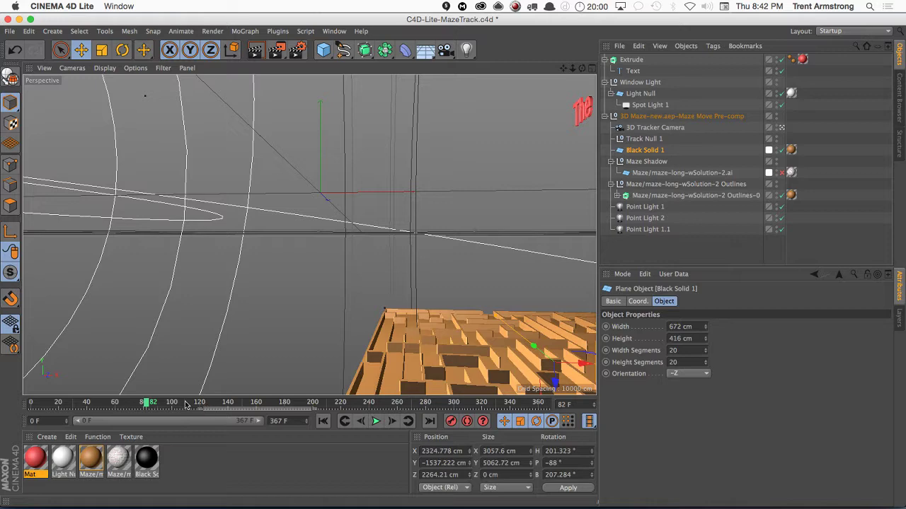
{"action": "left_click_drag", "start_coordinate": [186, 404], "coordinate": [101, 403]}
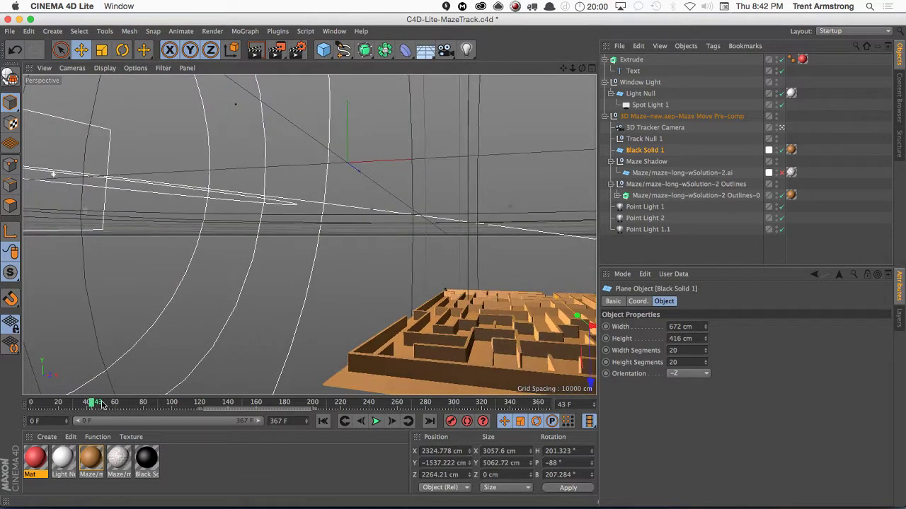
{"action": "key", "text": "super+Tab"}
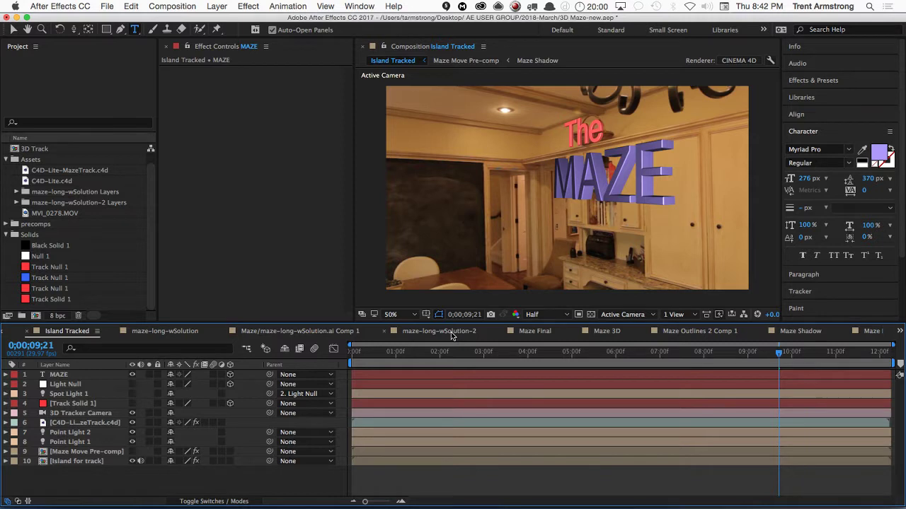
- Return the comp to 0;00;00;00 and save the After Effects project
{"action": "left_click", "coordinate": [526, 353]}
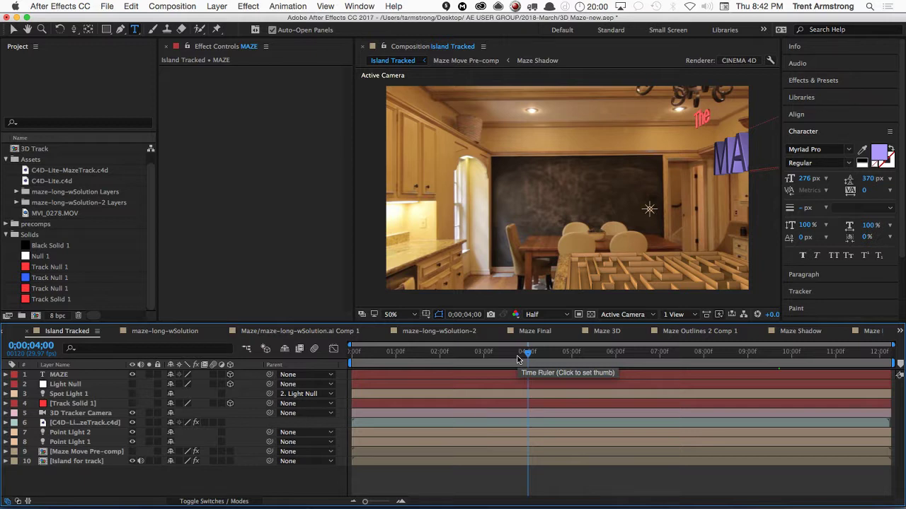
{"action": "key", "text": "Home"}
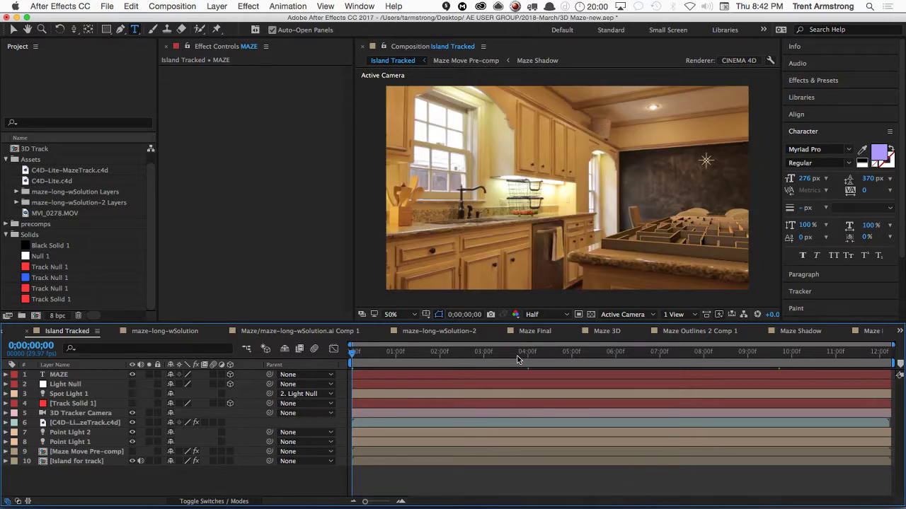
{"action": "key", "text": "super+s"}
- Set Cinema 4D's render Anti-Aliasing to None, then return to After Effects
{"action": "key", "text": "super+Tab"}
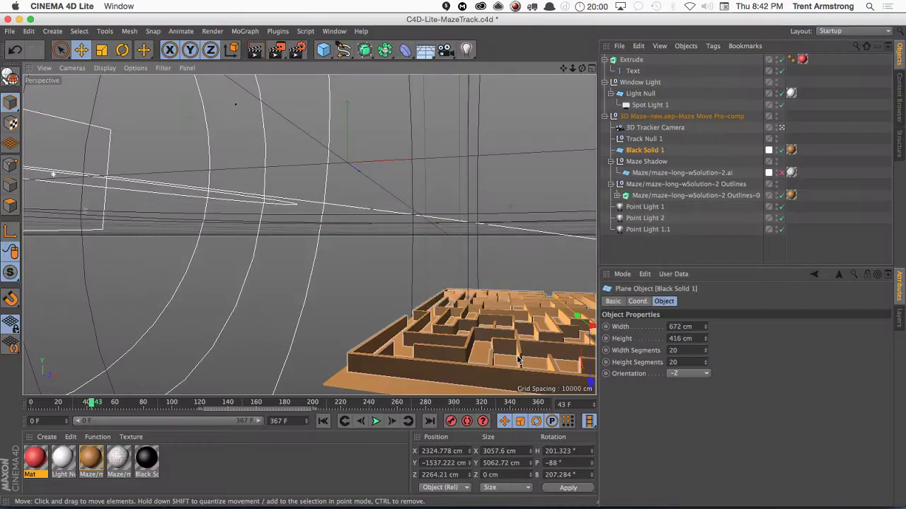
{"action": "key", "text": "super+b"}
{"action": "left_click", "coordinate": [274, 56]}
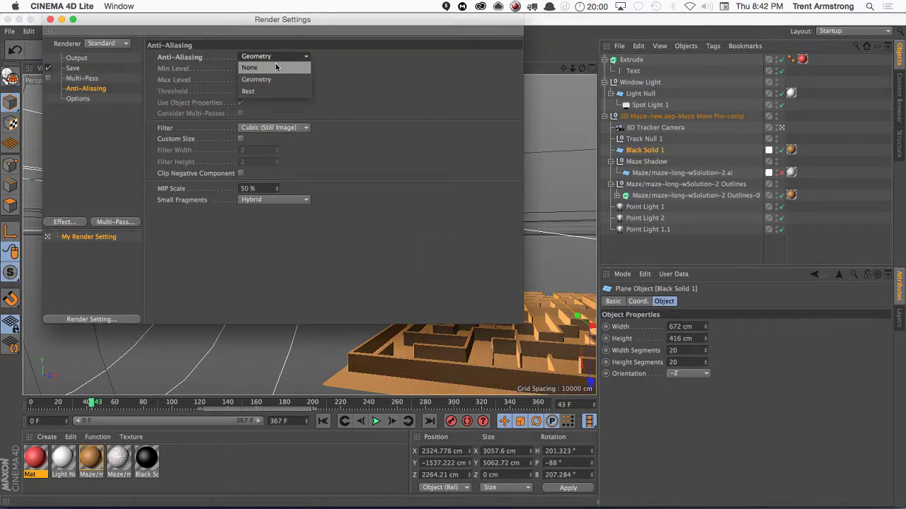
{"action": "left_click", "coordinate": [272, 67]}
{"action": "key", "text": "super+w"}
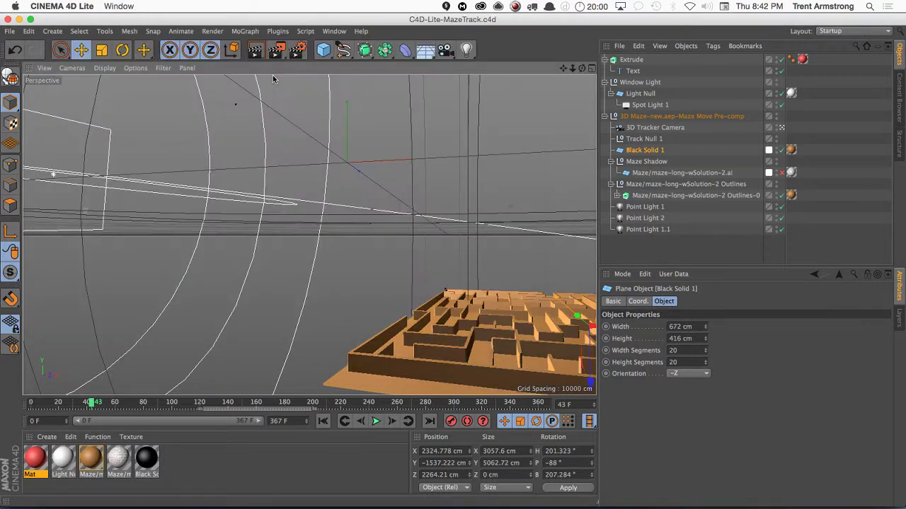
{"action": "key", "text": "super+Tab"}
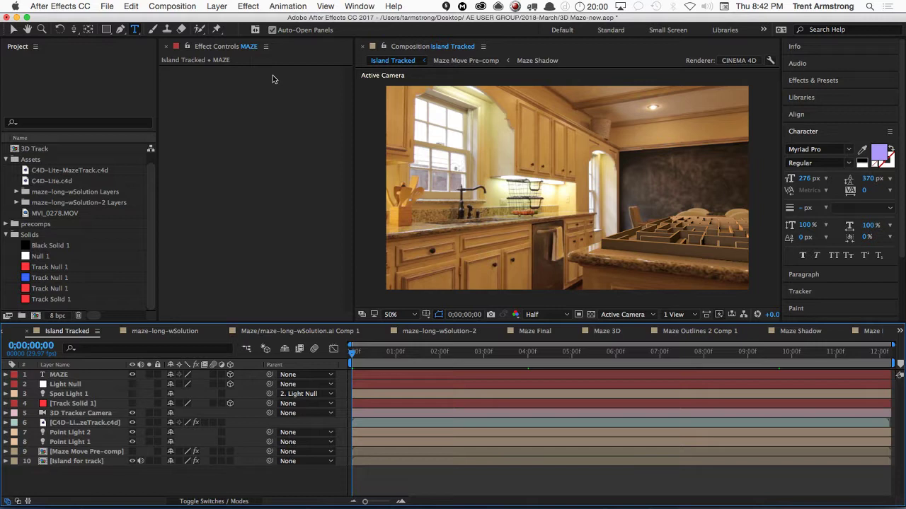
- Play a preview of Island Tracked, then park the time indicator at 0;00;05;21
{"action": "key", "text": "space"}
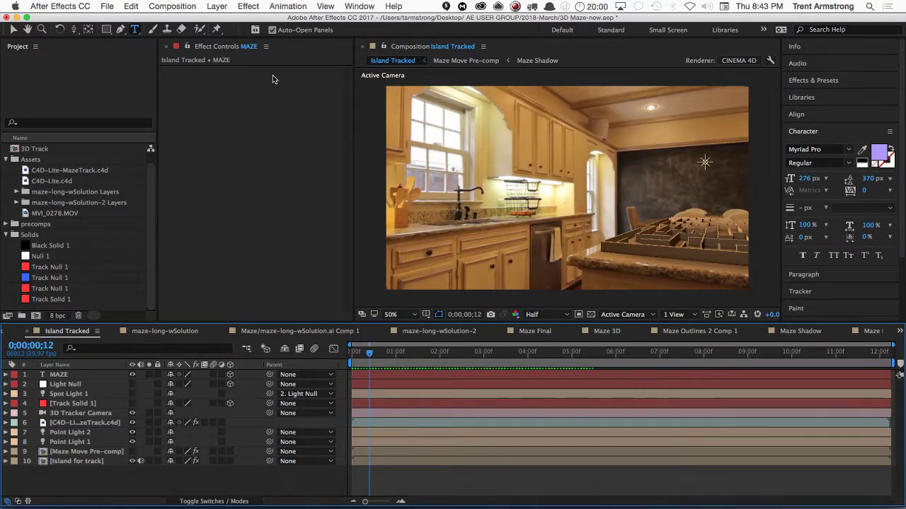
{"action": "left_click_drag", "start_coordinate": [380, 350], "coordinate": [602, 352]}
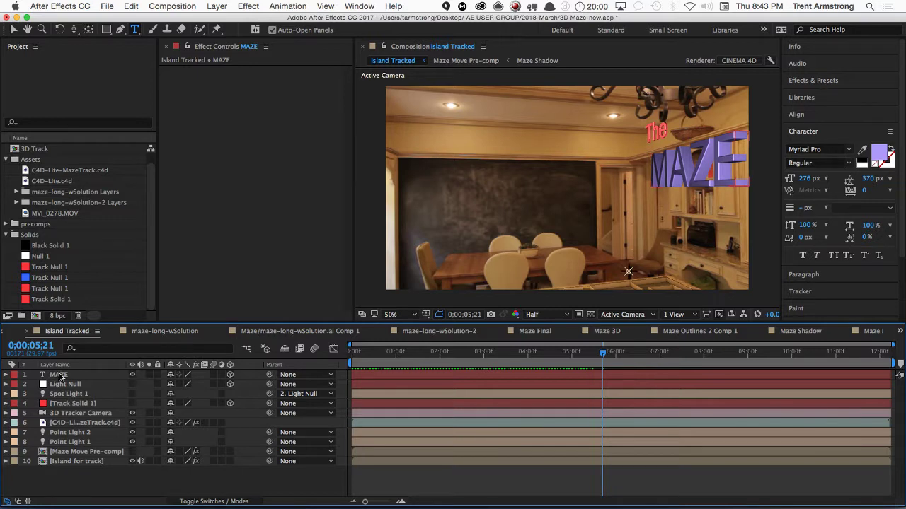
- Re-angle the MAZE text, move it down over the island and enlarge it to 379 px
{"action": "left_click", "coordinate": [60, 376]}
{"action": "key", "text": "r"}
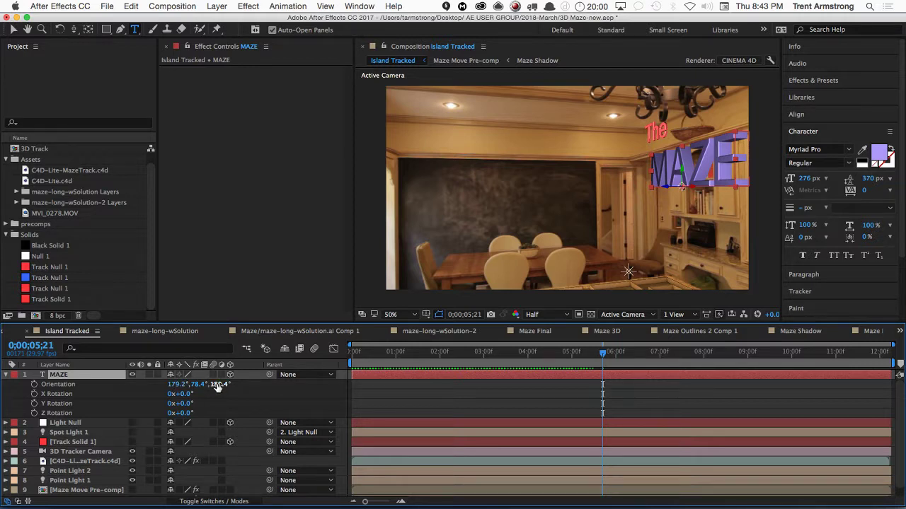
{"action": "left_click_drag", "start_coordinate": [221, 384], "coordinate": [255, 377]}
{"action": "key", "text": "v"}
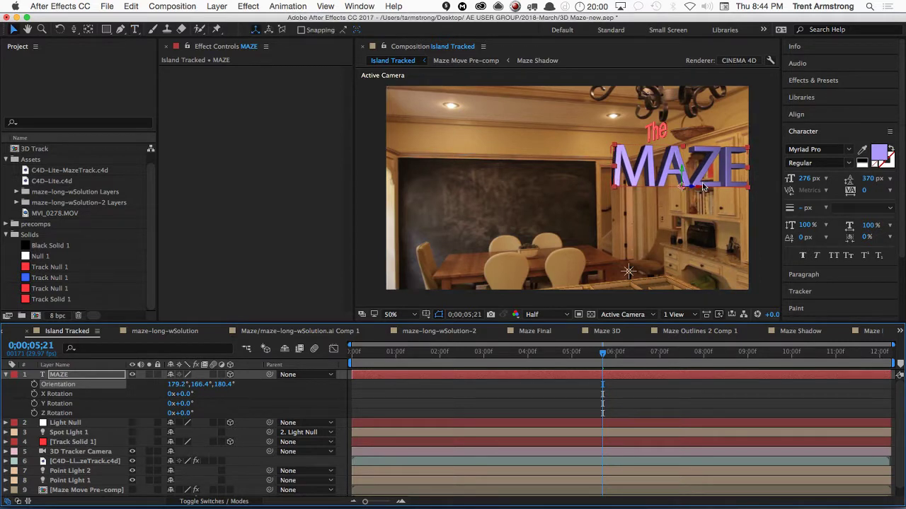
{"action": "left_click_drag", "start_coordinate": [702, 186], "coordinate": [509, 236]}
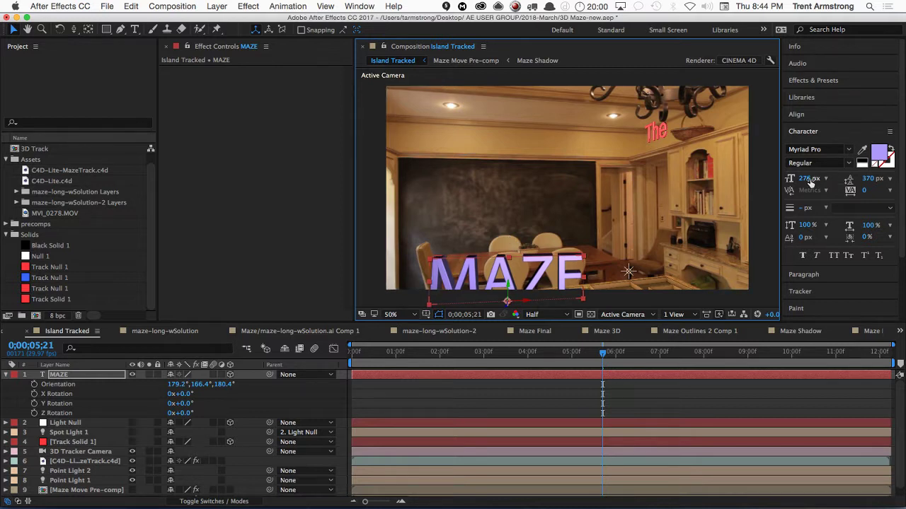
{"action": "left_click_drag", "start_coordinate": [811, 183], "coordinate": [844, 162]}
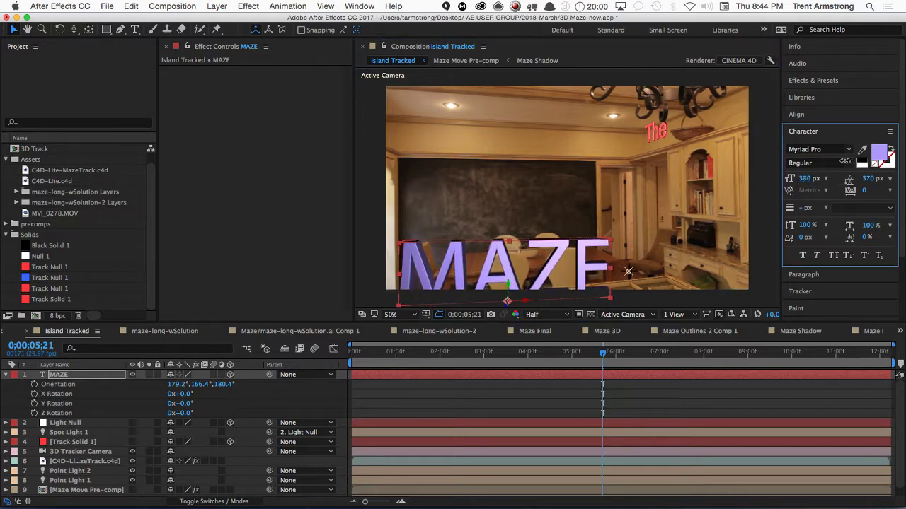
- Fine-tune MAZE's orientation to 179.2°, 173.0°, 180.4°, checking it at 0;00;02;12
{"action": "left_click_drag", "start_coordinate": [563, 352], "coordinate": [519, 352]}
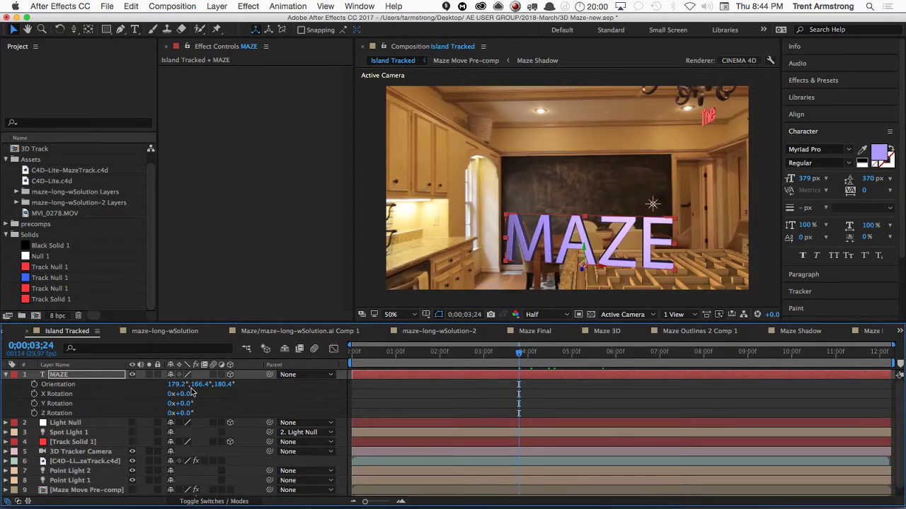
{"action": "left_click_drag", "start_coordinate": [199, 384], "coordinate": [244, 375]}
{"action": "left_click_drag", "start_coordinate": [519, 352], "coordinate": [472, 367]}
{"action": "left_click", "coordinate": [493, 353]}
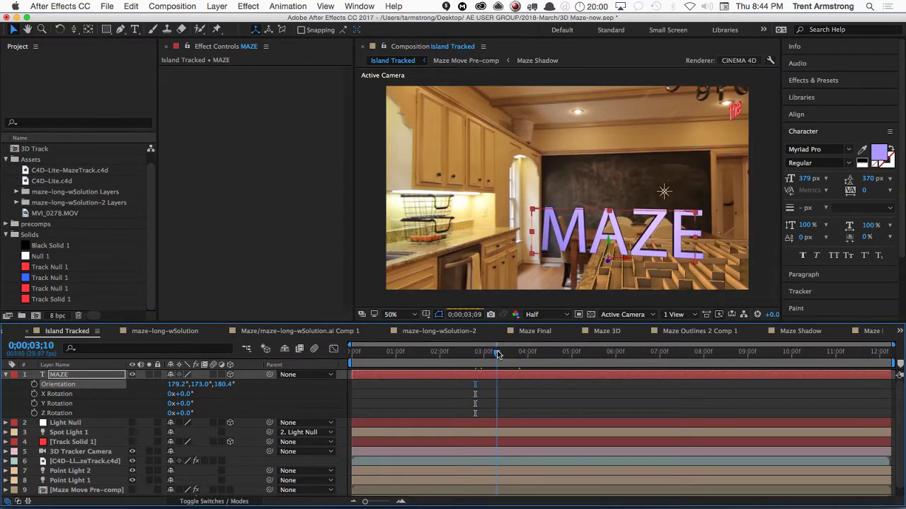
{"action": "left_click_drag", "start_coordinate": [493, 353], "coordinate": [457, 365]}
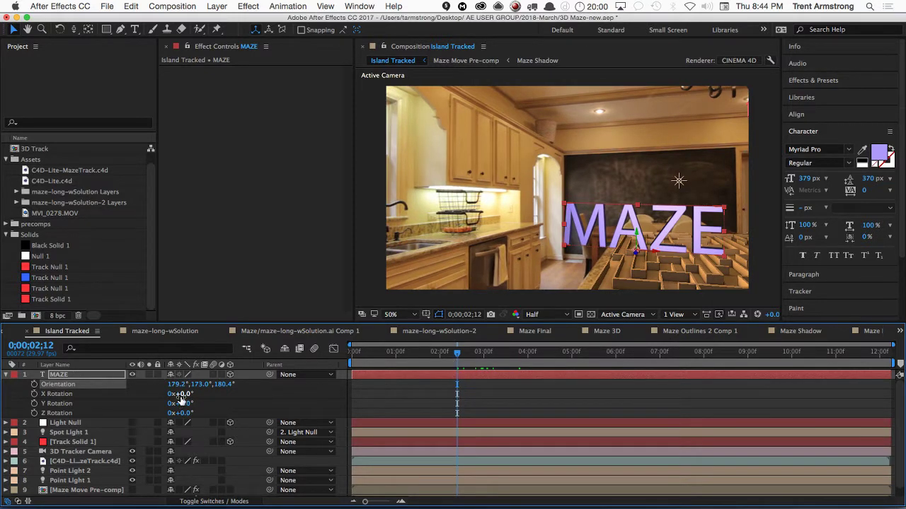
- Save the project and disable the Extrude and Text objects in Cinema 4D
{"action": "key", "text": "super+s"}
{"action": "key", "text": "super+Tab"}
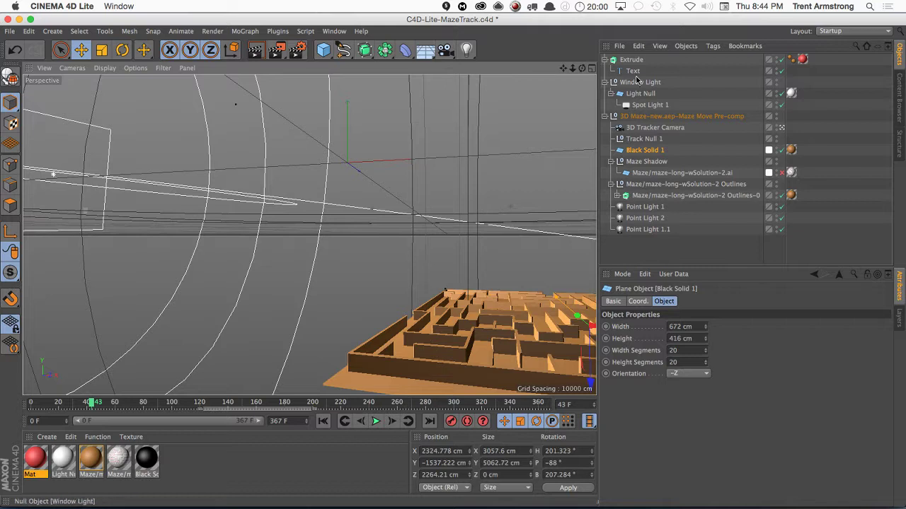
{"action": "left_click_drag", "start_coordinate": [781, 61], "coordinate": [782, 71]}
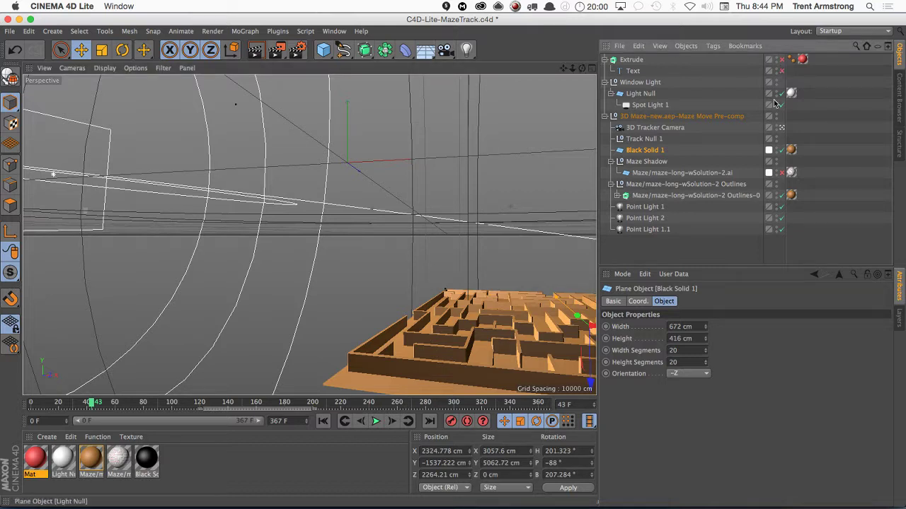
{"action": "key", "text": "super+Tab"}
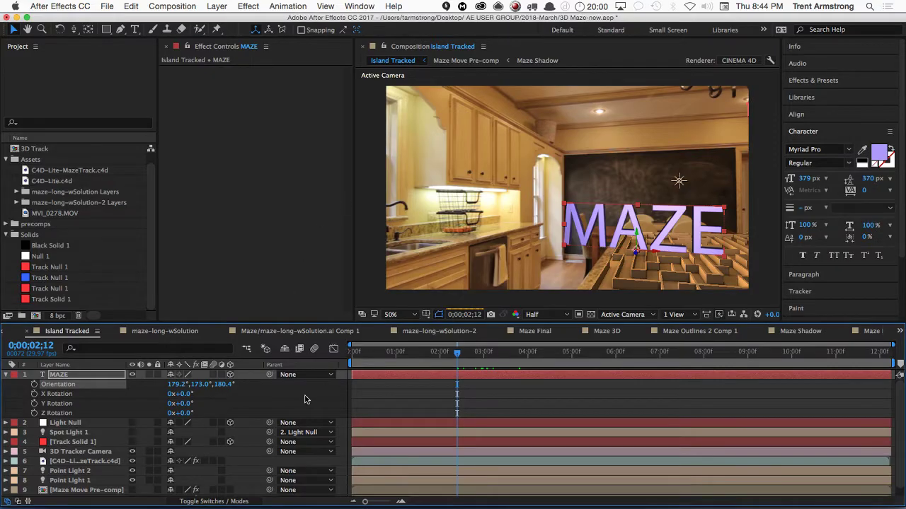
- Solo the Island for track footage and show its 3D Camera Tracker track points
{"action": "left_click", "coordinate": [5, 375]}
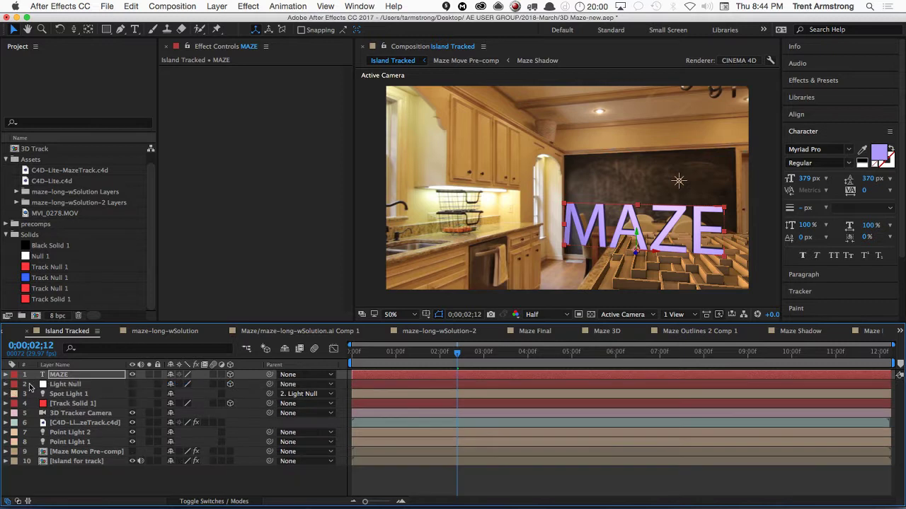
{"action": "left_click", "coordinate": [71, 461]}
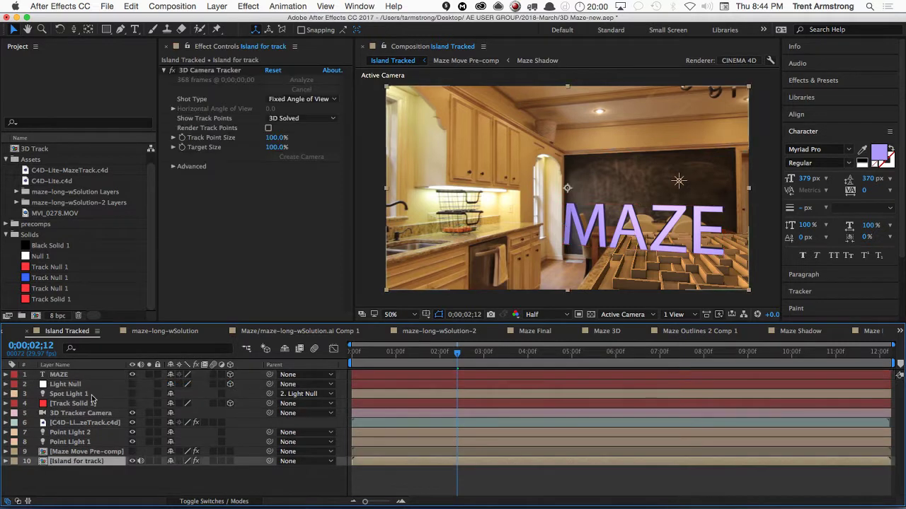
{"action": "left_click", "coordinate": [219, 71]}
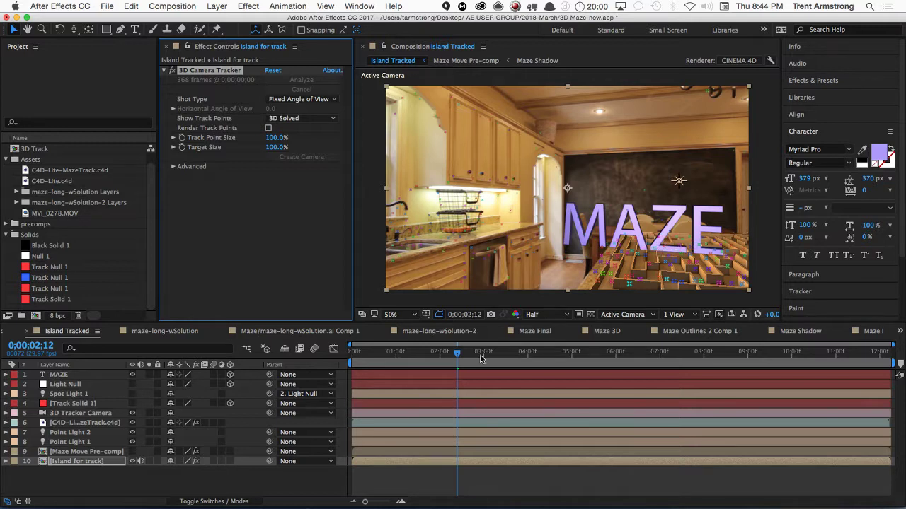
{"action": "left_click", "coordinate": [149, 461]}
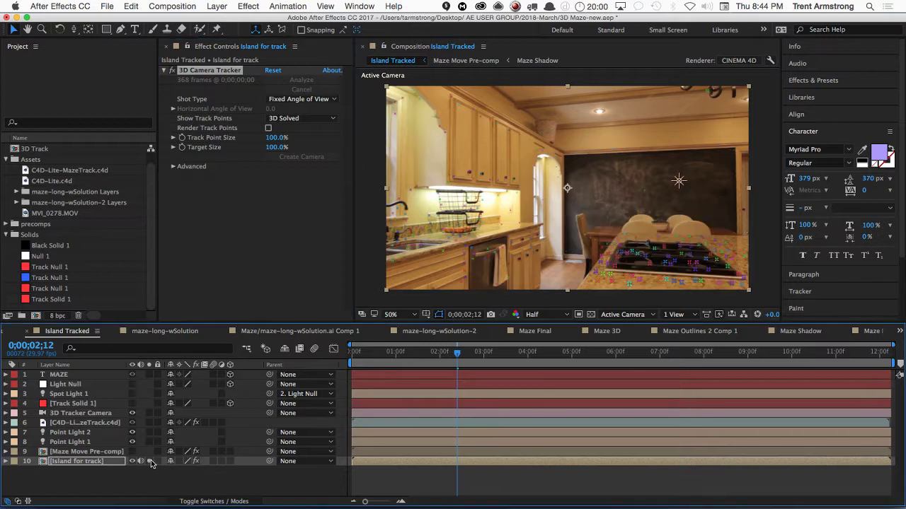
- Create Track Solid 1 from the island track points near 4 seconds and reveal its rotation
{"action": "left_click_drag", "start_coordinate": [457, 355], "coordinate": [552, 363]}
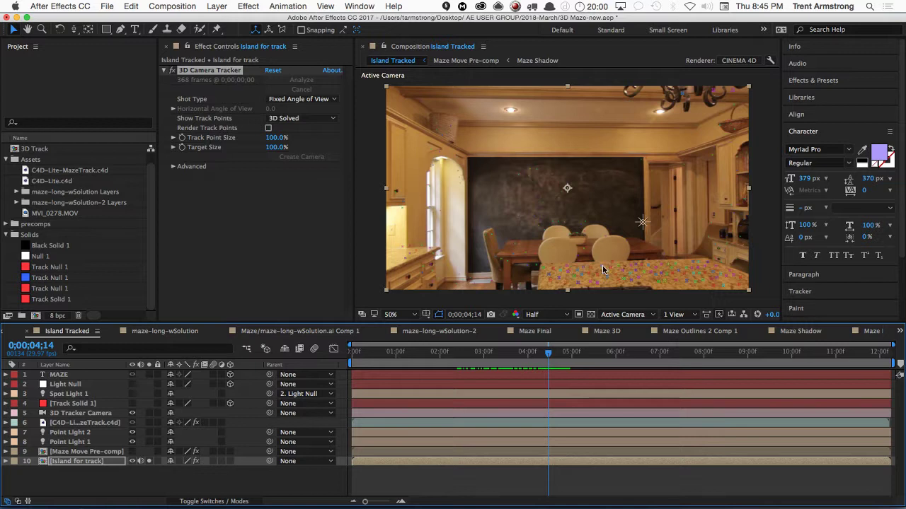
{"action": "right_click", "coordinate": [560, 270]}
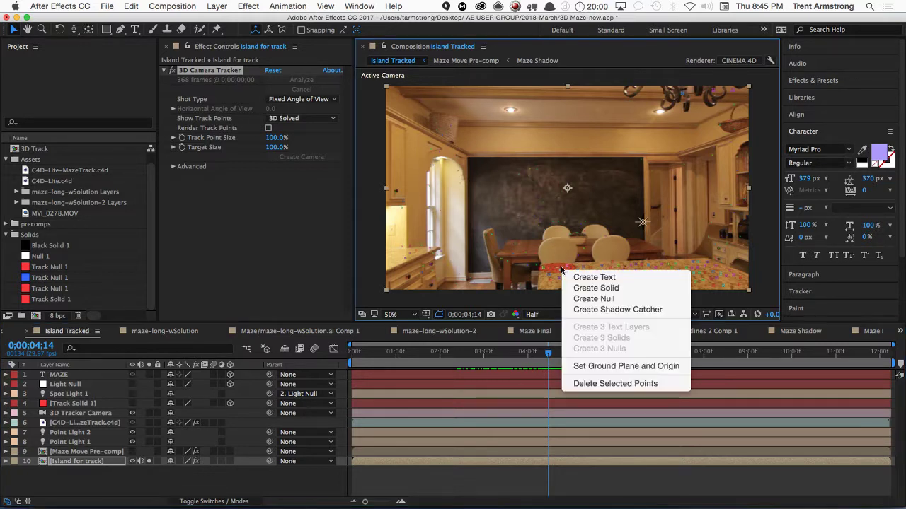
{"action": "left_click", "coordinate": [602, 290]}
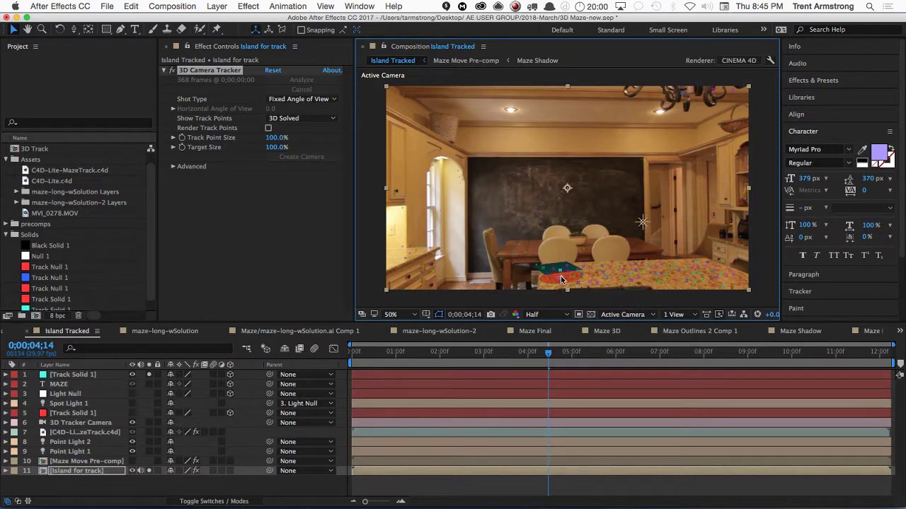
{"action": "key", "text": "r"}
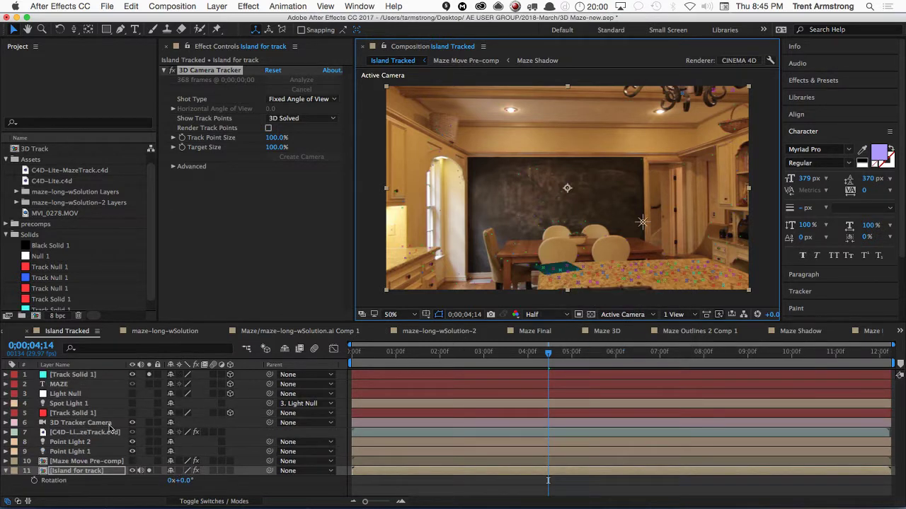
{"action": "left_click", "coordinate": [83, 375]}
{"action": "key", "text": "r"}
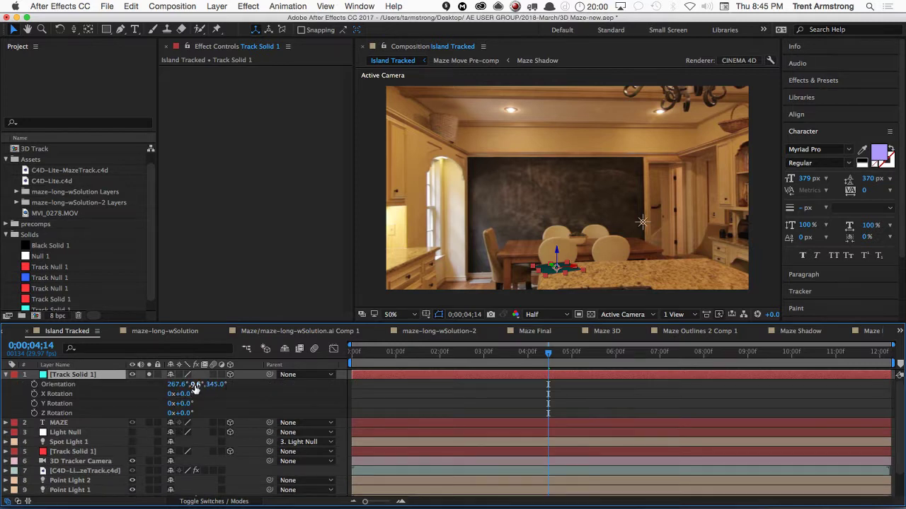
- Turn Track Solid 1 to line up with the island and set an anchor point value to 0
{"action": "left_click_drag", "start_coordinate": [219, 384], "coordinate": [228, 386]}
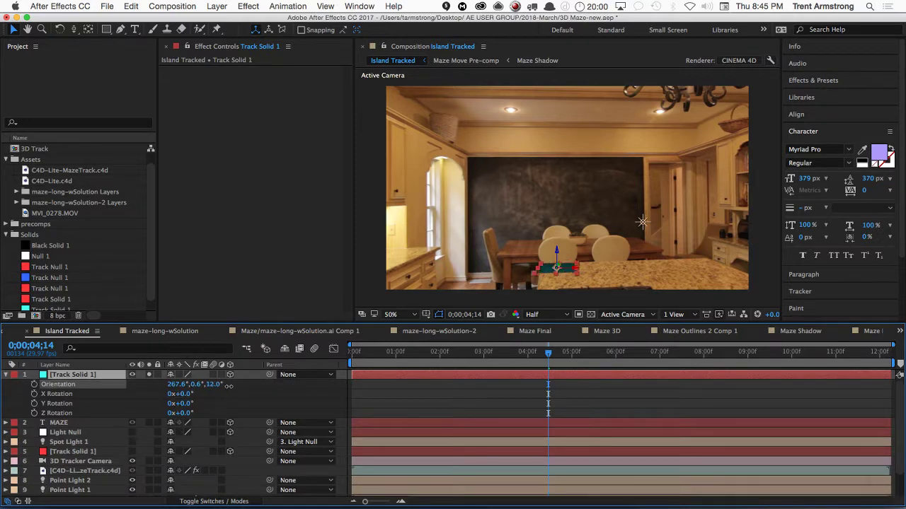
{"action": "left_click", "coordinate": [579, 273]}
{"action": "left_click_drag", "start_coordinate": [577, 272], "coordinate": [579, 272]}
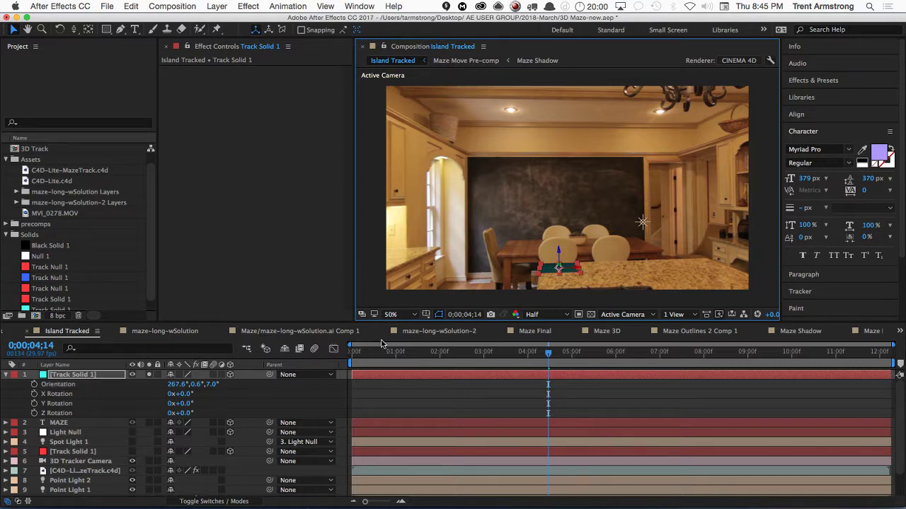
{"action": "key", "text": "shift+a"}
{"action": "left_click", "coordinate": [198, 384]}
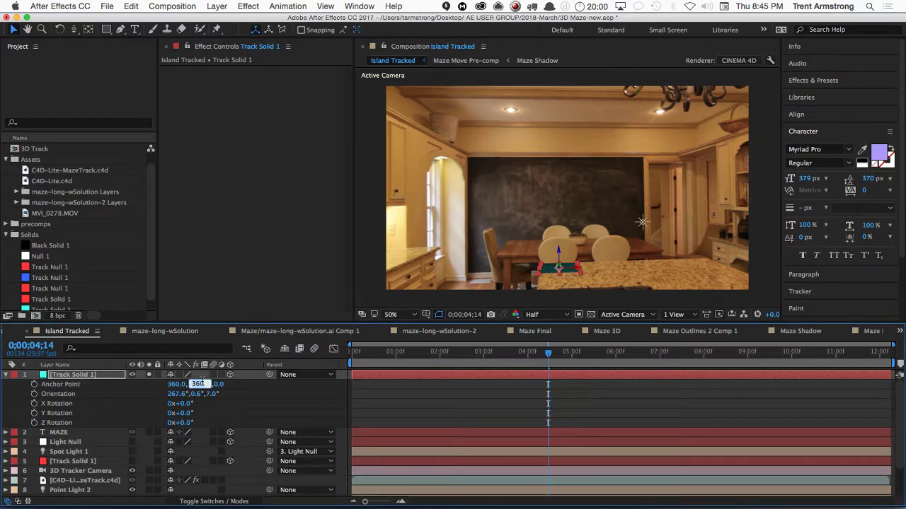
{"action": "type", "text": "0"}
{"action": "key", "text": "Return"}
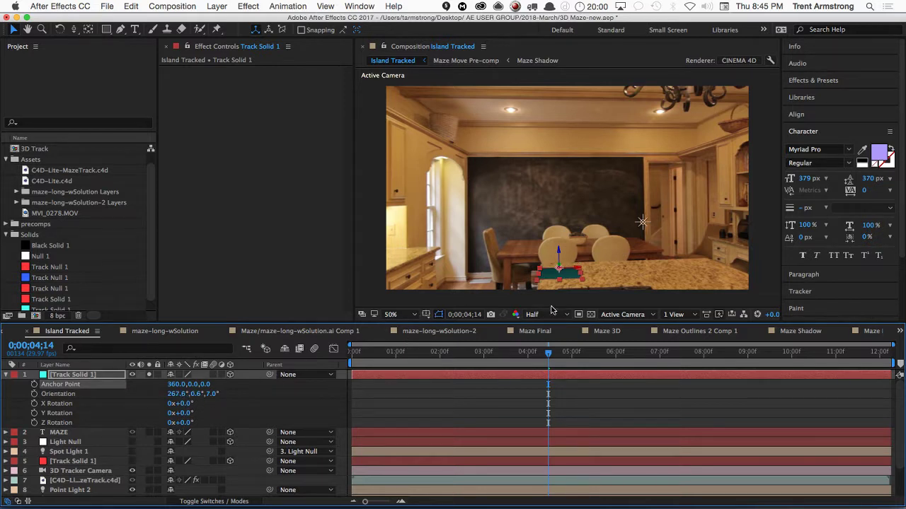
{"action": "left_click_drag", "start_coordinate": [545, 357], "coordinate": [476, 353]}
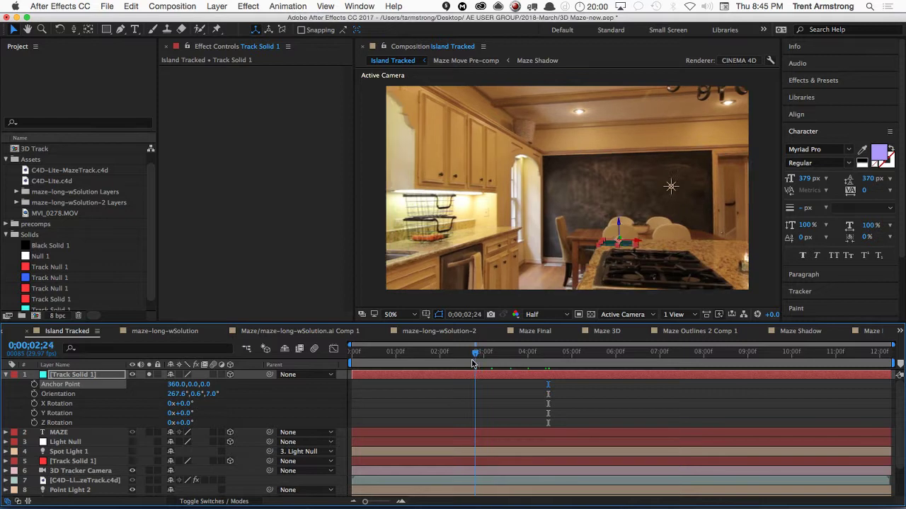
{"action": "left_click", "coordinate": [619, 237]}
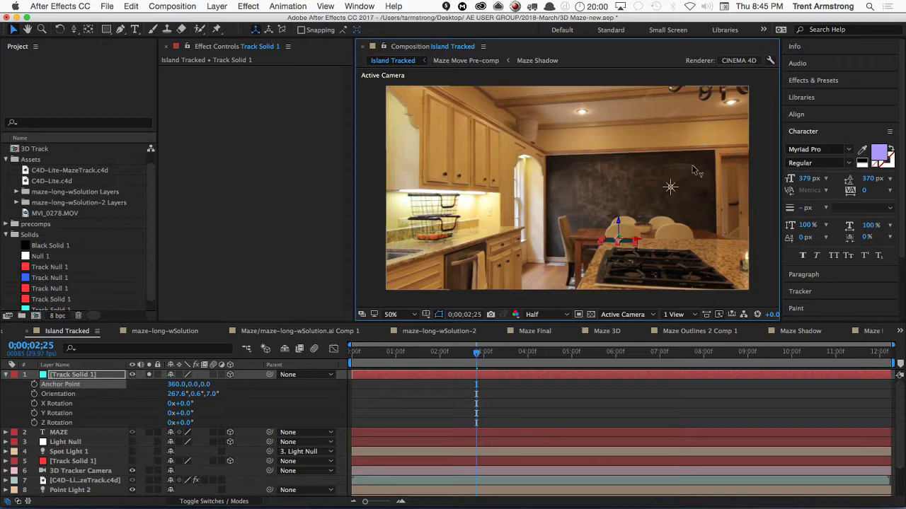
{"action": "left_click_drag", "start_coordinate": [476, 353], "coordinate": [529, 354]}
- Scale Track Solid 1 to 204, 289% and shift it right over the island countertop
{"action": "key", "text": "shift+s"}
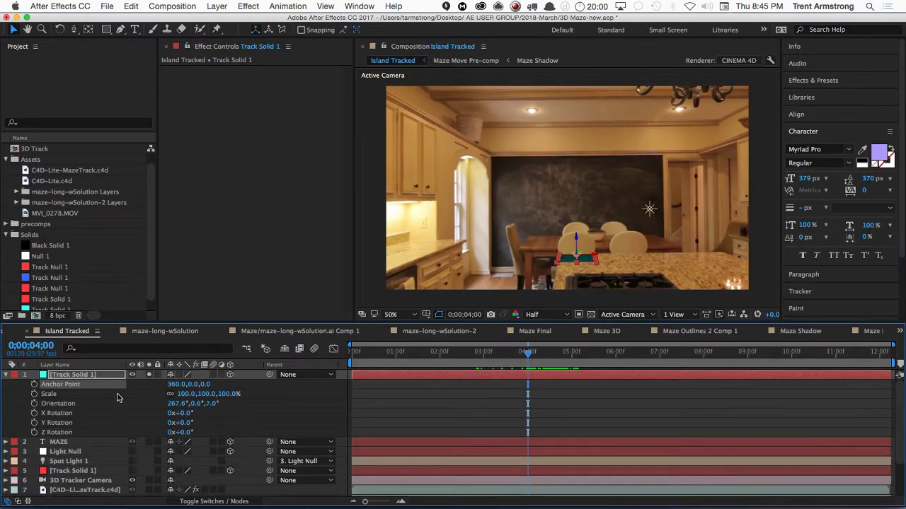
{"action": "mouse_move", "coordinate": [186, 394]}
{"action": "left_mouse_down"}
{"action": "mouse_move", "coordinate": [200, 394]}
{"action": "mouse_move", "coordinate": [188, 393]}
{"action": "left_mouse_up"}
{"action": "left_click", "coordinate": [207, 394]}
{"action": "type", "text": "290"}
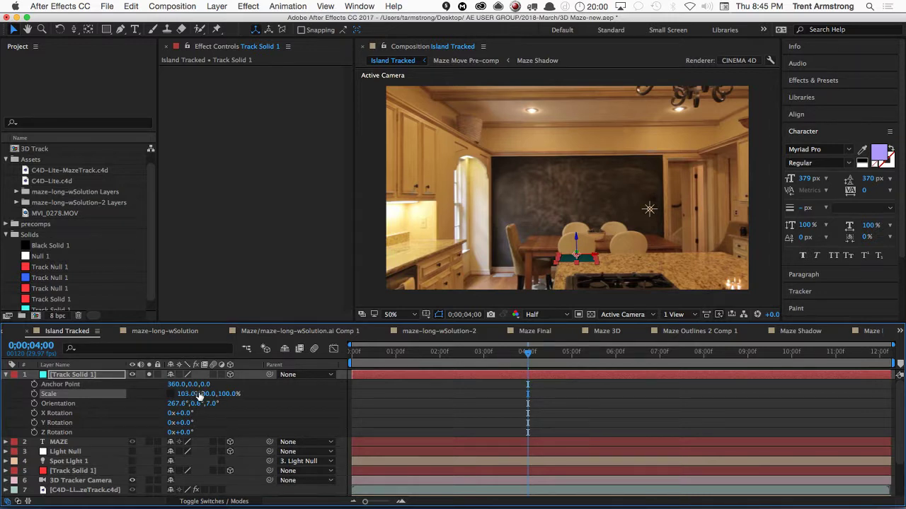
{"action": "key", "text": "Return"}
{"action": "left_click_drag", "start_coordinate": [269, 373], "coordinate": [267, 375]}
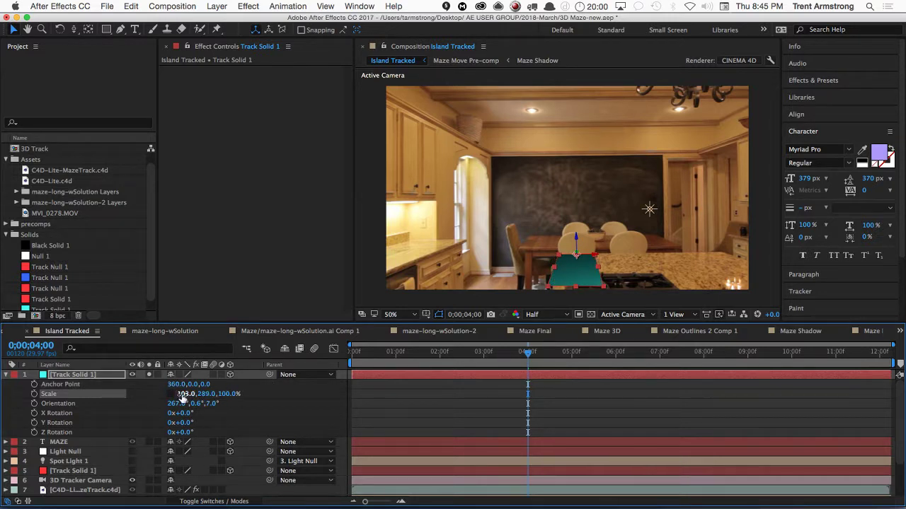
{"action": "left_click_drag", "start_coordinate": [183, 397], "coordinate": [521, 293]}
{"action": "left_click", "coordinate": [598, 260]}
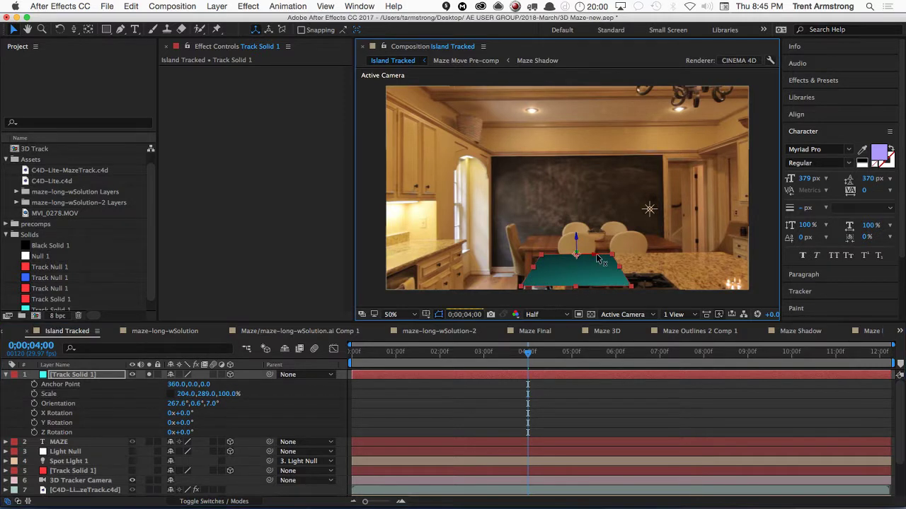
{"action": "left_click_drag", "start_coordinate": [625, 258], "coordinate": [658, 256]}
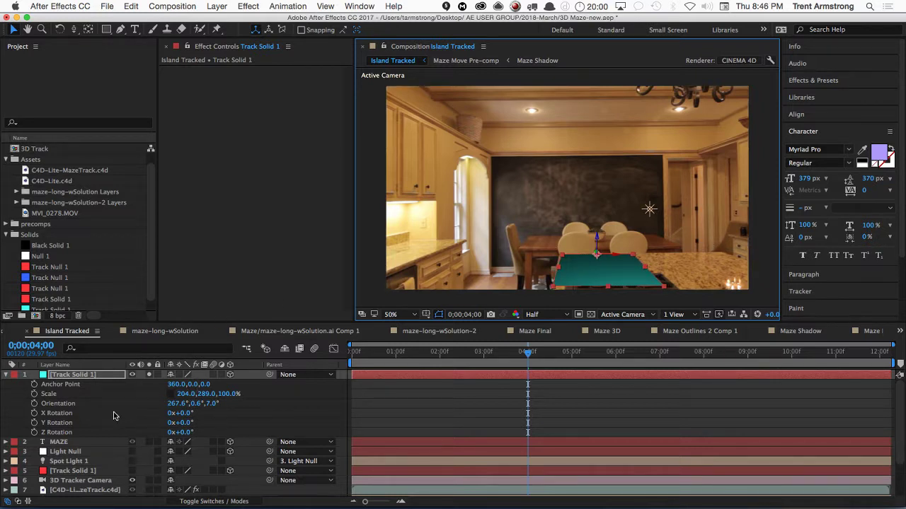
{"action": "left_click", "coordinate": [6, 374]}
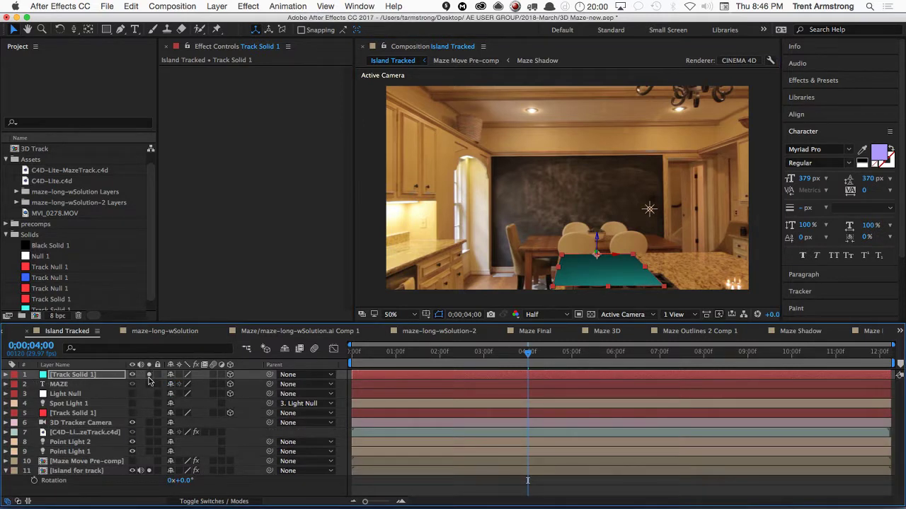
- Duplicate the 3D Tracker Camera layer to make 3D Tracker Camera 2
{"action": "key", "text": "F4"}
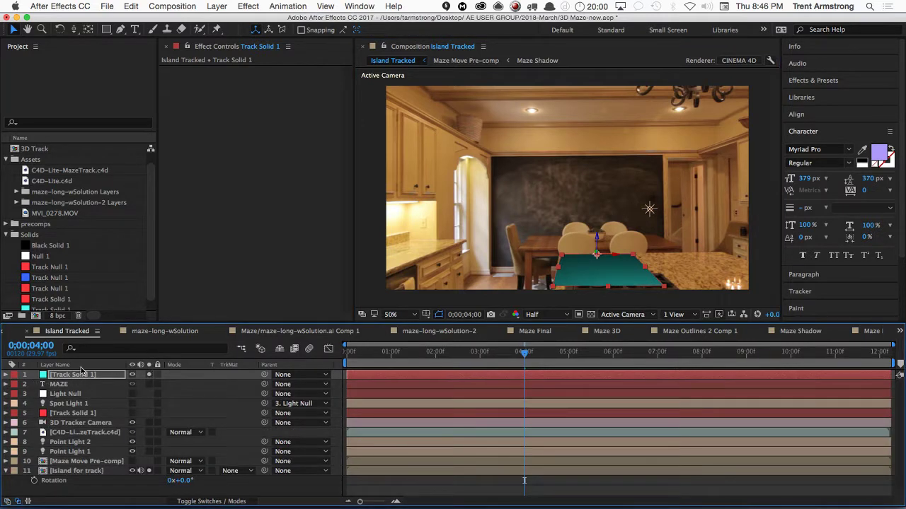
{"action": "left_click", "coordinate": [61, 385]}
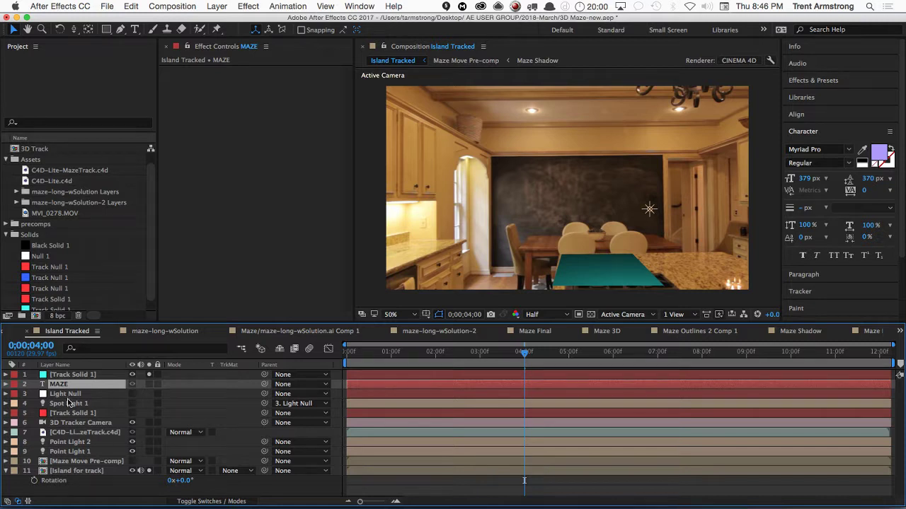
{"action": "left_click", "coordinate": [73, 423], "text": "super"}
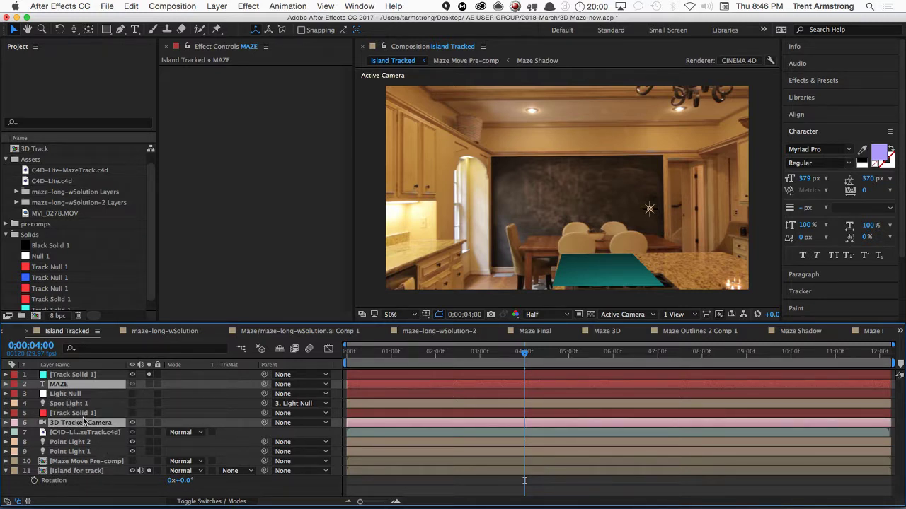
{"action": "left_click", "coordinate": [89, 487]}
{"action": "left_click", "coordinate": [88, 425]}
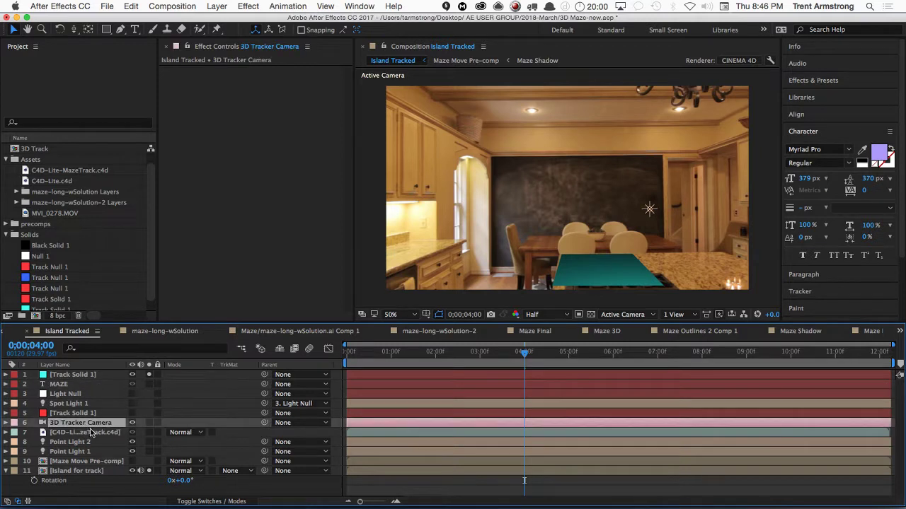
{"action": "key", "text": "super+d"}
- Pre-compose MAZE with 3D Tracker Camera 2 into a new 'Maze track' composition
{"action": "left_click", "coordinate": [61, 386]}
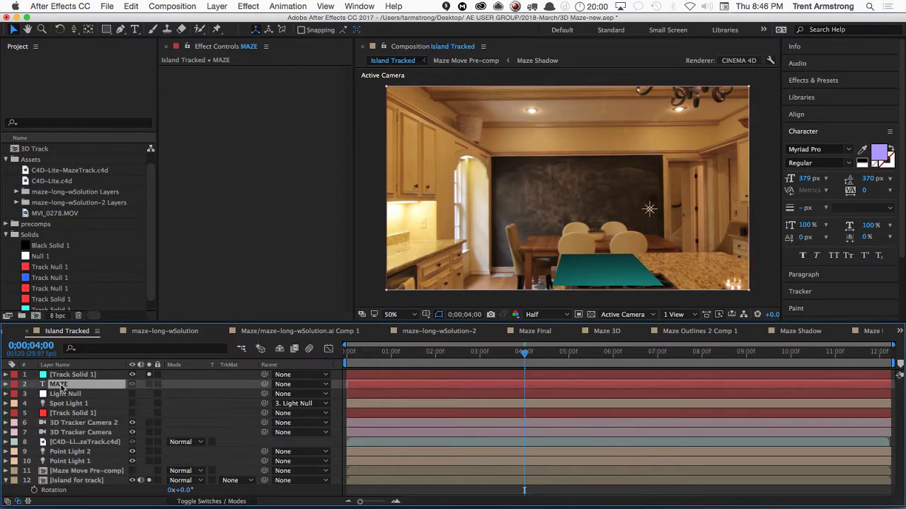
{"action": "left_click", "coordinate": [78, 423], "text": "super"}
{"action": "key", "text": "super+shift+c"}
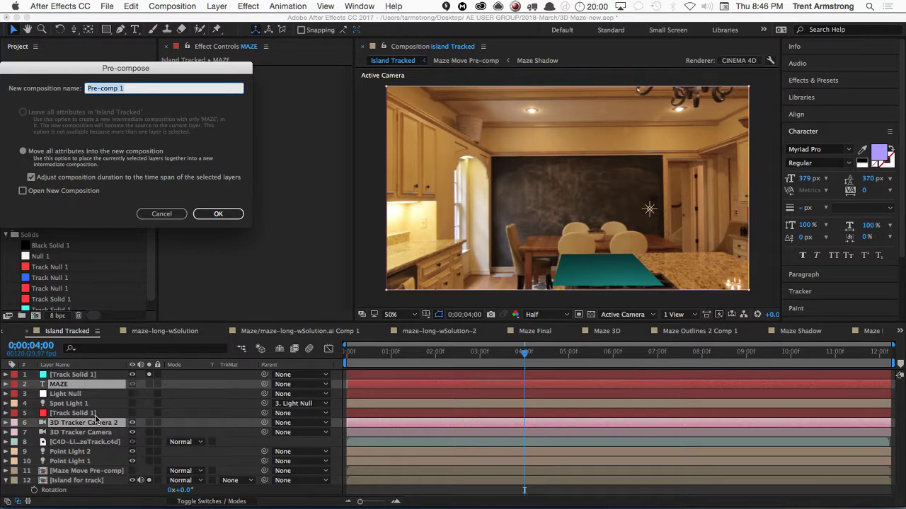
{"action": "type", "text": "Maze track"}
{"action": "key", "text": "Return"}
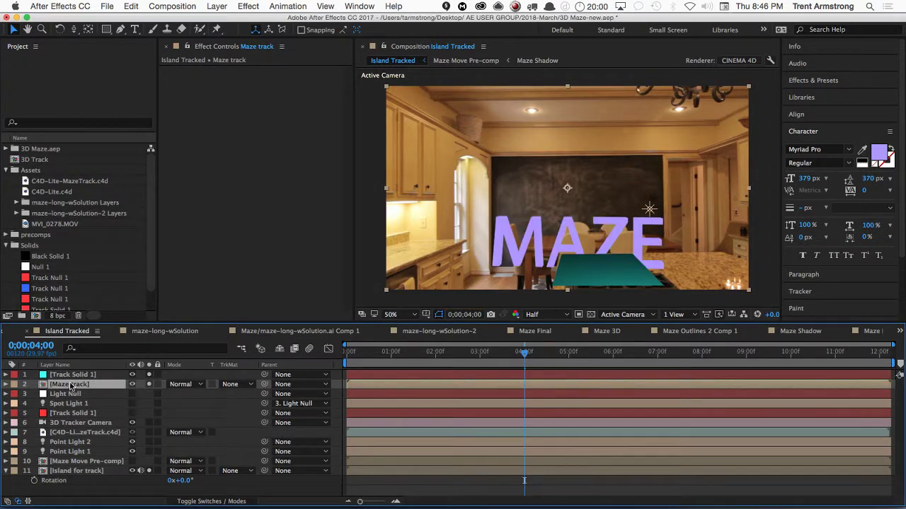
{"action": "left_click", "coordinate": [70, 404]}
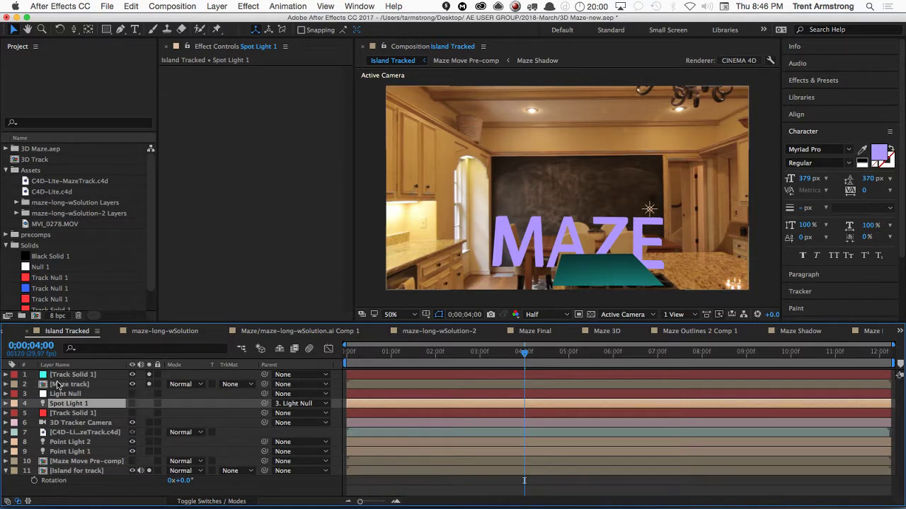
- Paste Spot Light 1 into Maze track and check its Composition Settings 3D renderer
{"action": "double_click", "coordinate": [63, 385]}
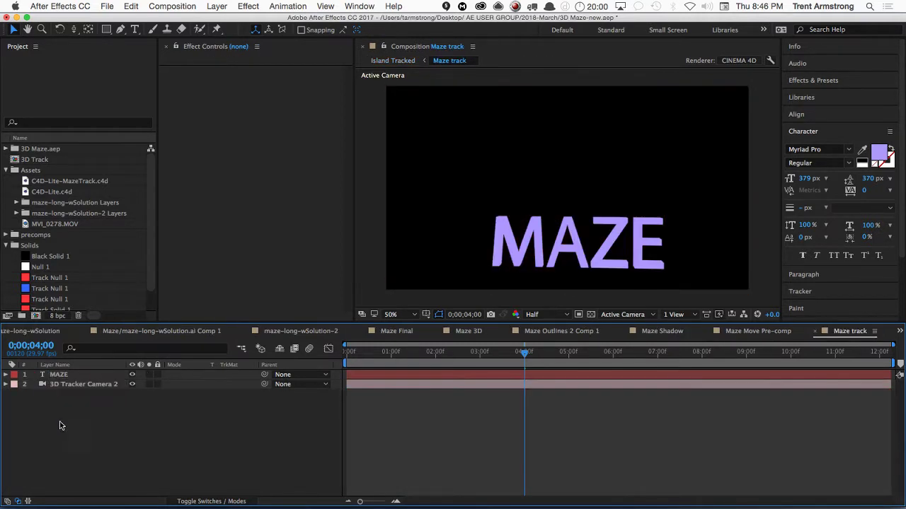
{"action": "key", "text": "ctrl+v"}
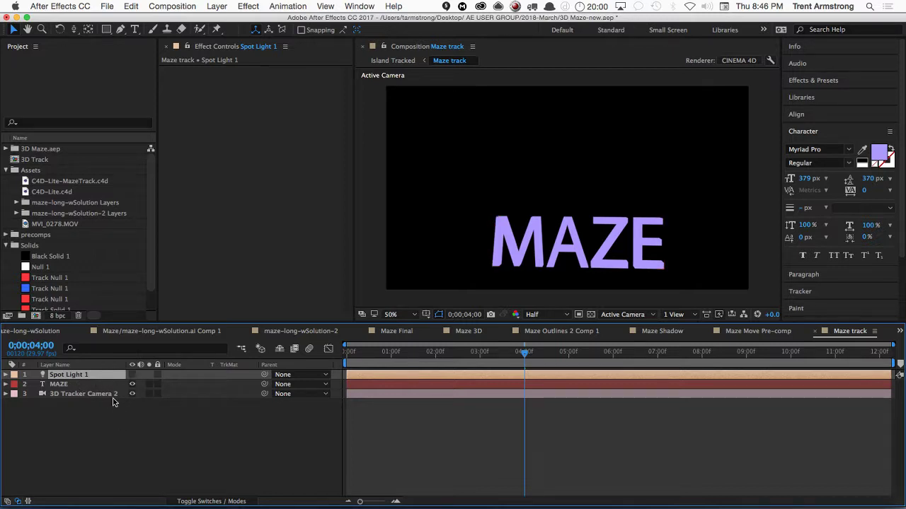
{"action": "key", "text": "ctrl+k"}
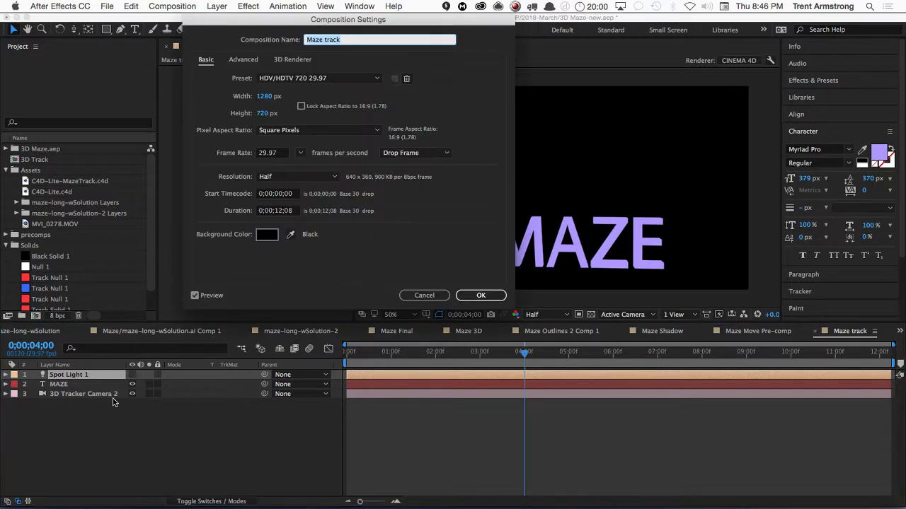
{"action": "left_click", "coordinate": [296, 61]}
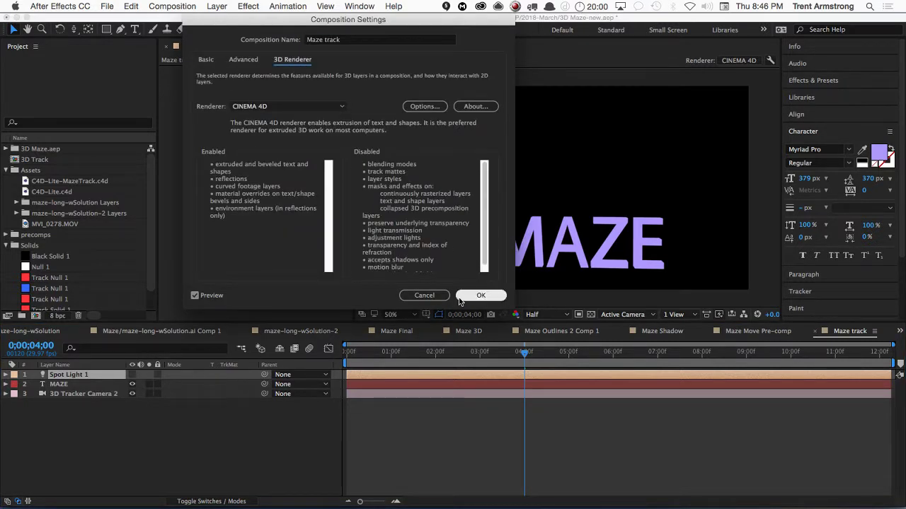
{"action": "left_click", "coordinate": [480, 295]}
{"action": "left_click", "coordinate": [110, 414]}
- Return to Island Tracked and copy Point Light 1 and Point Light 2
{"action": "key", "text": "Tab"}
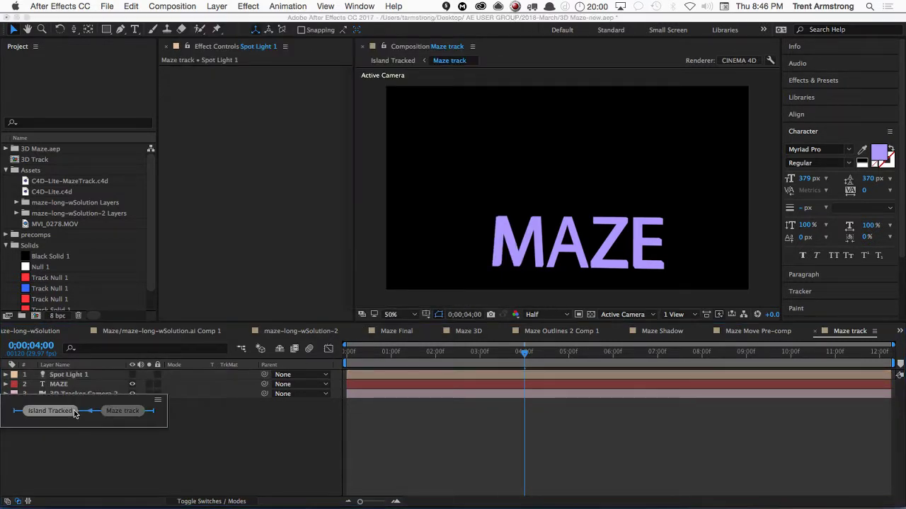
{"action": "left_click", "coordinate": [74, 414]}
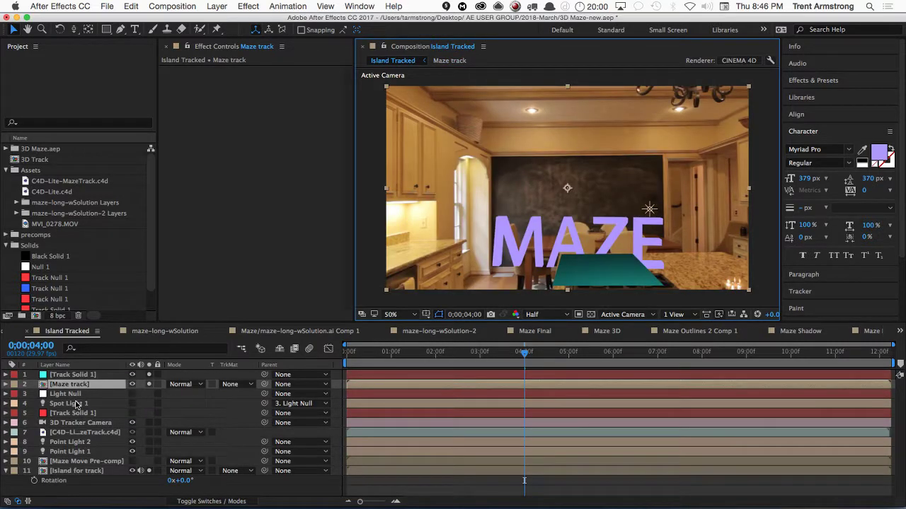
{"action": "left_click", "coordinate": [78, 452]}
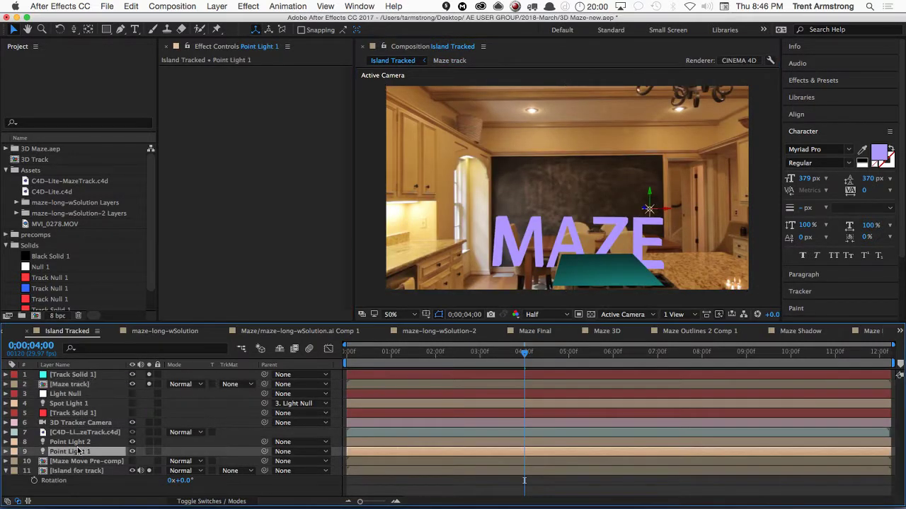
{"action": "left_click", "coordinate": [80, 443], "text": "shift"}
{"action": "key", "text": "ctrl+c"}
- Paste the two point lights into Maze track and slide Point Light 1 left
{"action": "double_click", "coordinate": [75, 386]}
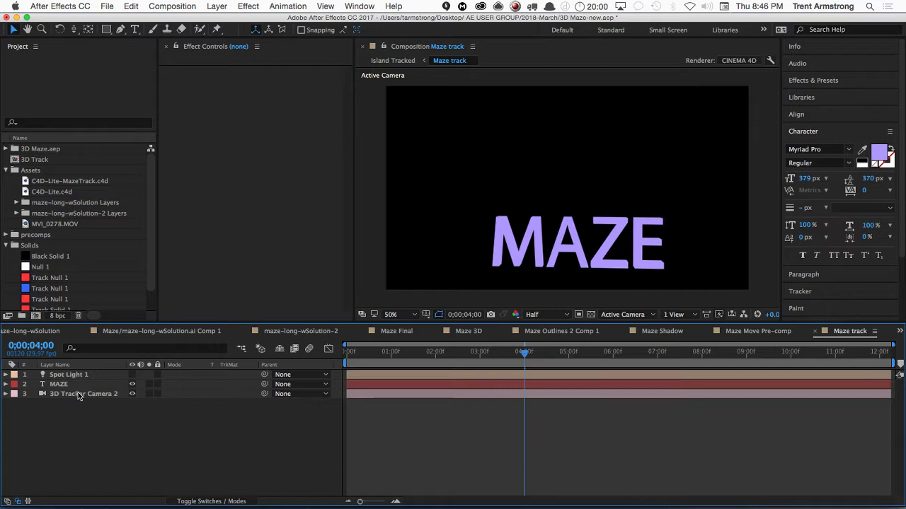
{"action": "key", "text": "ctrl+v"}
{"action": "left_click", "coordinate": [82, 457]}
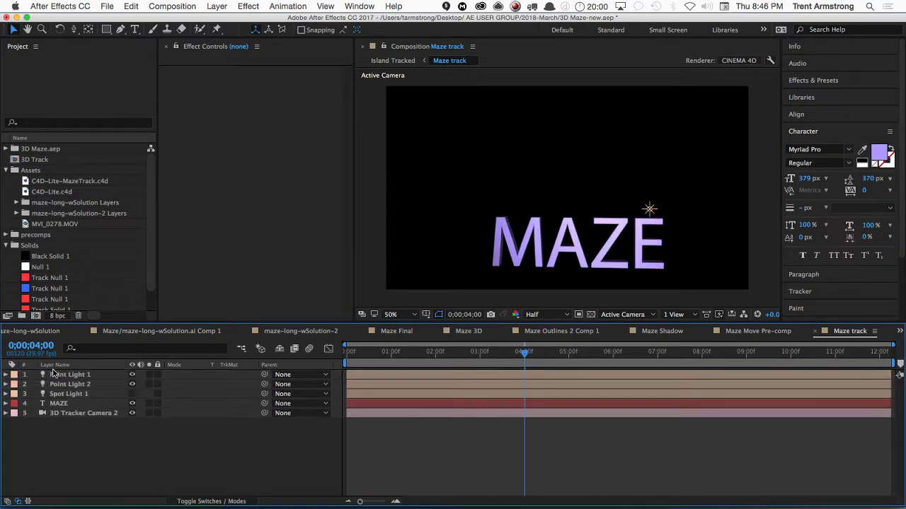
{"action": "left_click", "coordinate": [650, 211]}
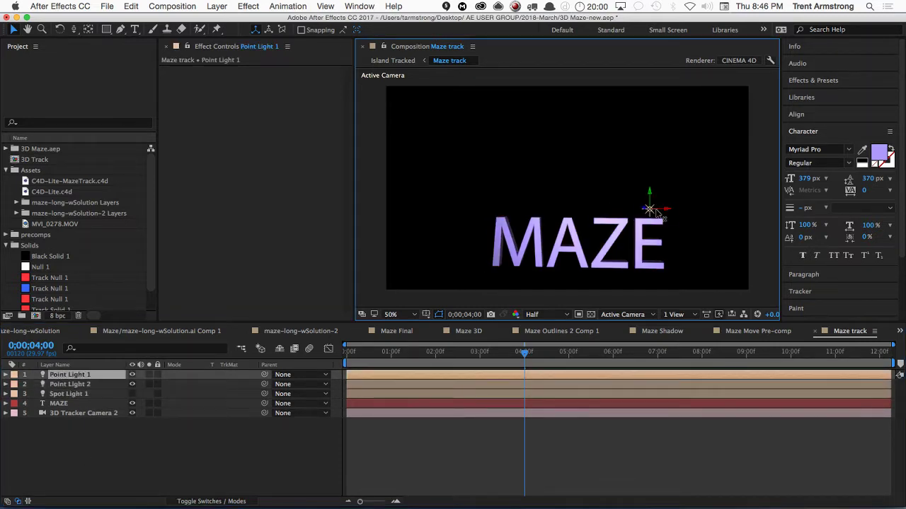
{"action": "left_click_drag", "start_coordinate": [668, 210], "coordinate": [624, 160]}
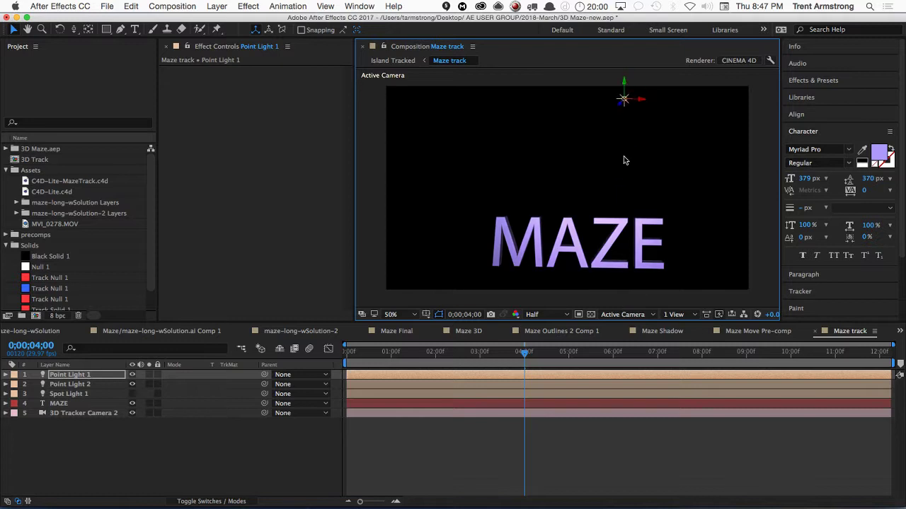
- Set Point Light 1's light settings to a smooth falloff with radius 3000
{"action": "key", "text": "super+shift+l"}
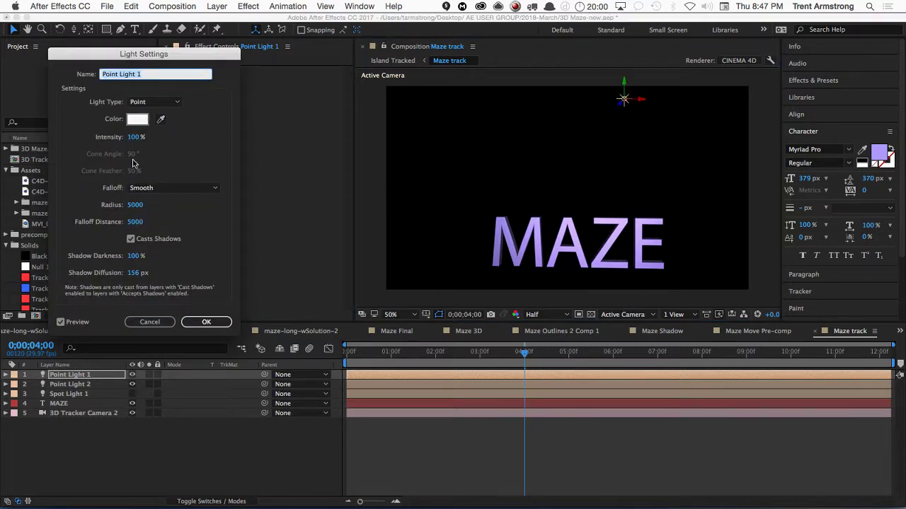
{"action": "left_click", "coordinate": [136, 204]}
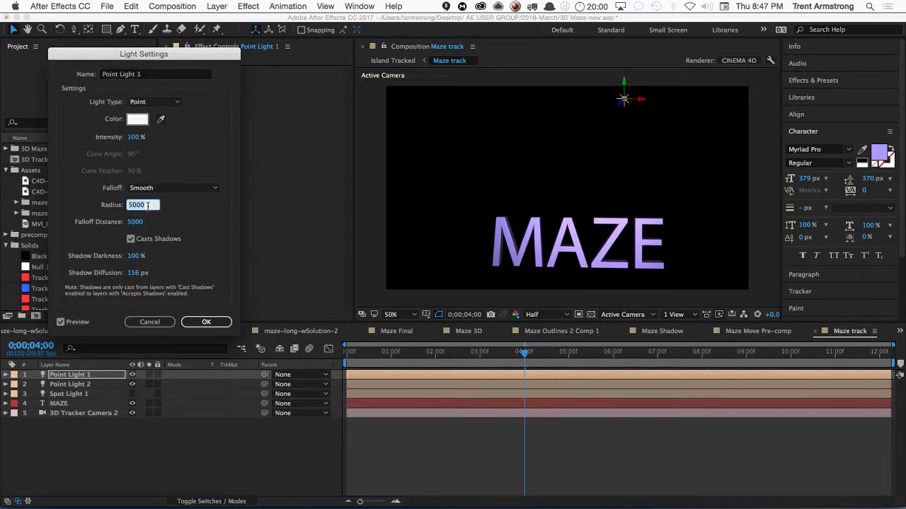
{"action": "type", "text": "3"}
{"action": "key", "text": "Tab"}
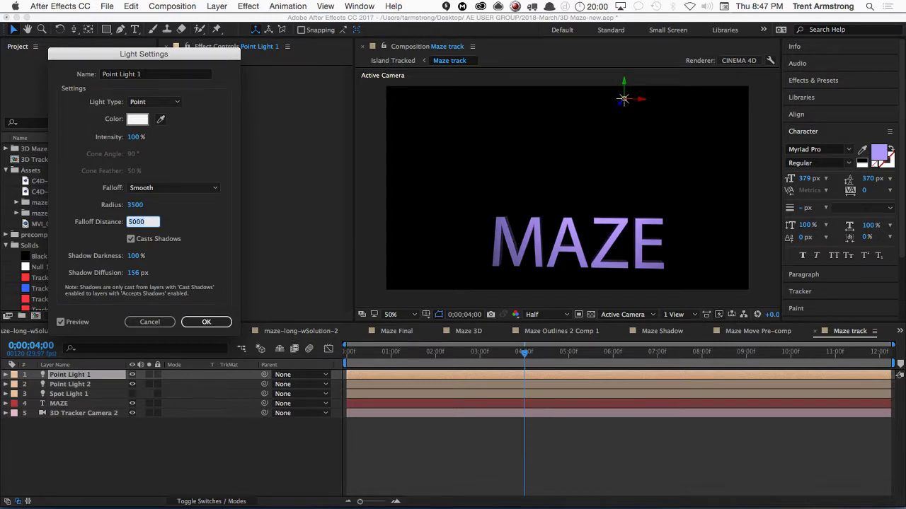
{"action": "key", "text": "shift+Tab"}
{"action": "type", "text": "3000"}
{"action": "key", "text": "Return"}
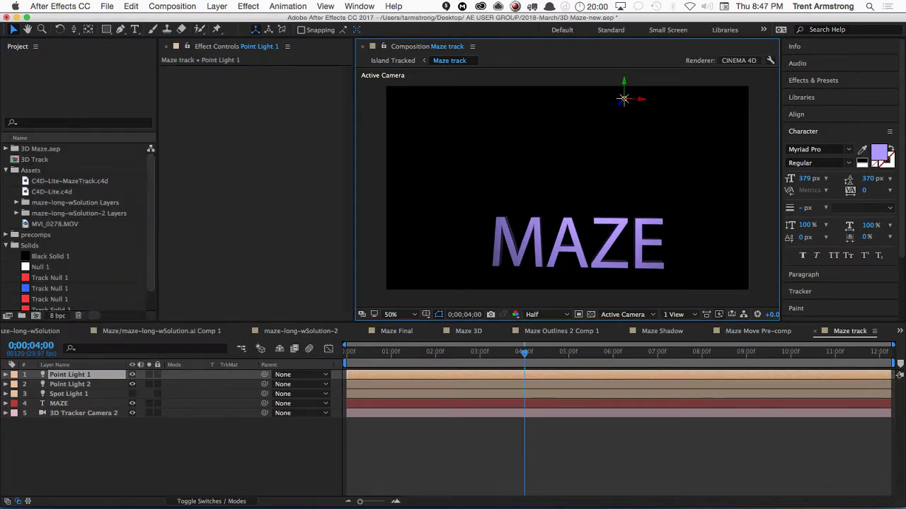
- Go back to the Island Tracked composition via the flowchart
{"action": "left_click", "coordinate": [212, 470]}
{"action": "key", "text": "Tab"}
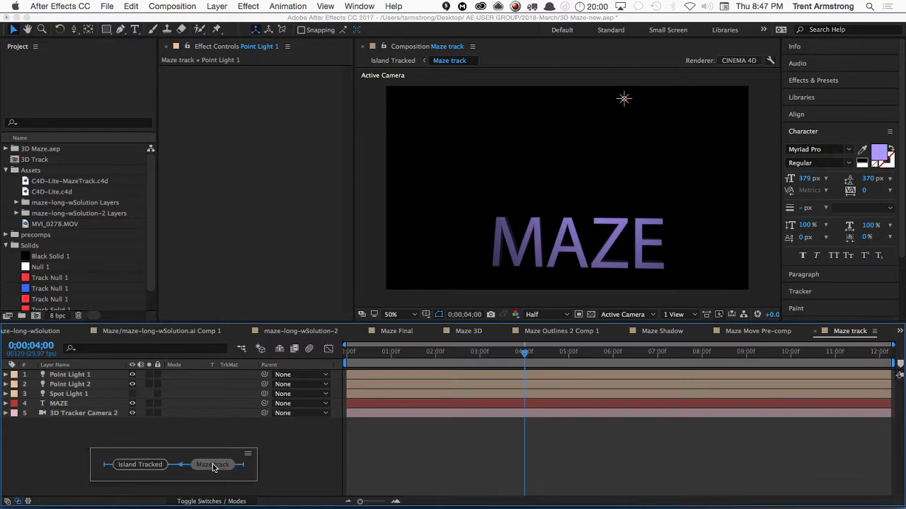
{"action": "left_click", "coordinate": [212, 467]}
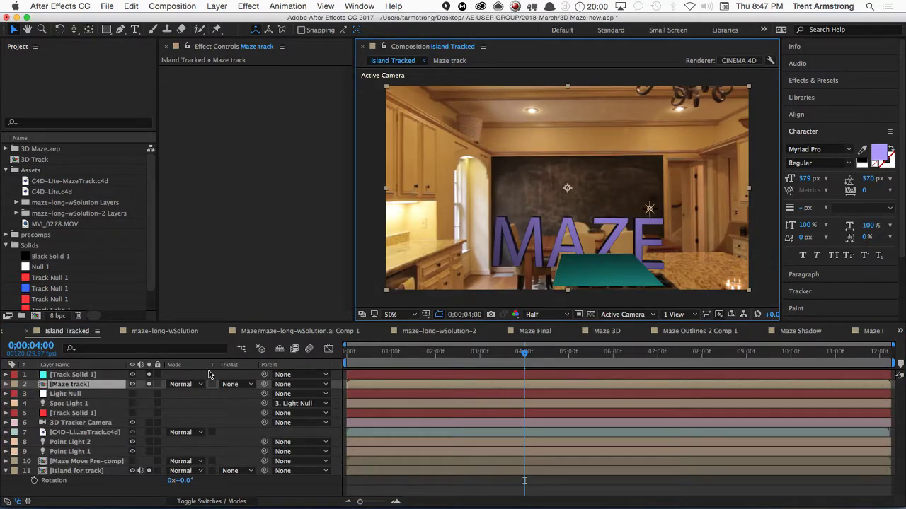
- Widen Track Solid 1's X scale to 334 so the teal plane stretches across the island
{"action": "left_click", "coordinate": [111, 374]}
{"action": "key", "text": "a"}
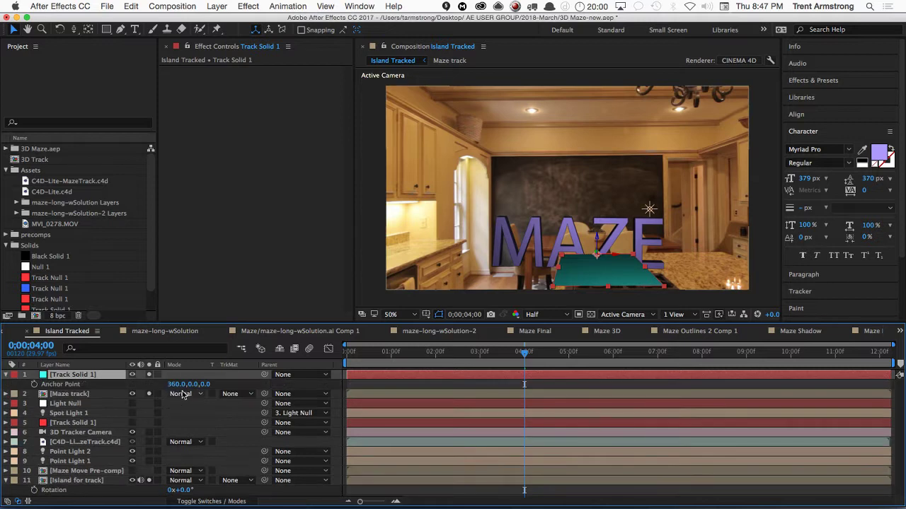
{"action": "key", "text": "s"}
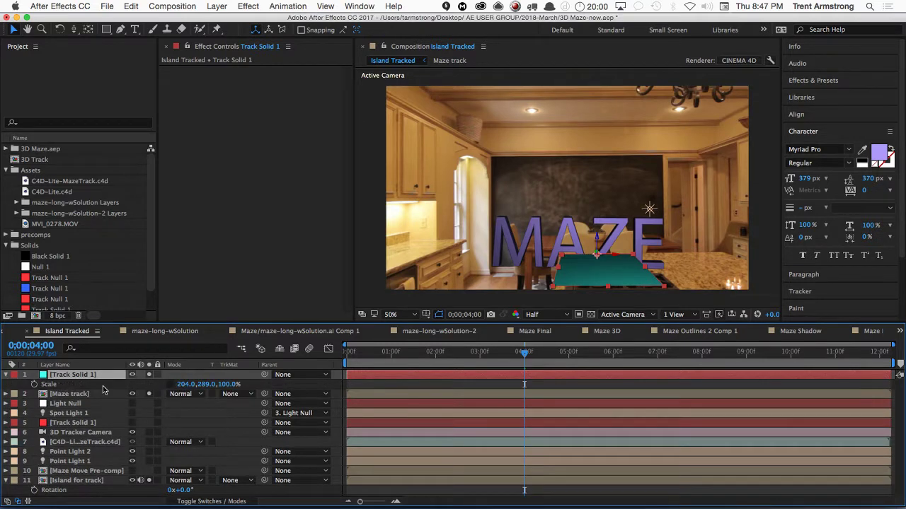
{"action": "key", "text": "Tab"}
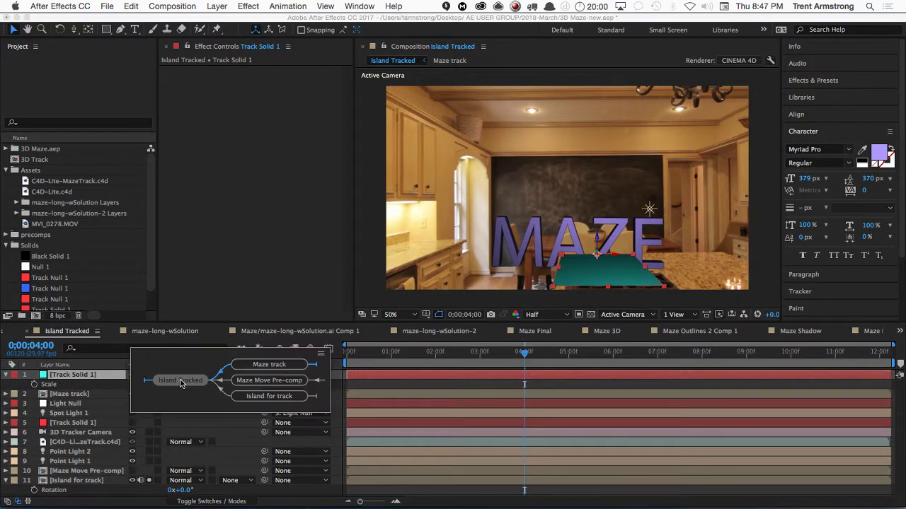
{"action": "left_click", "coordinate": [181, 382]}
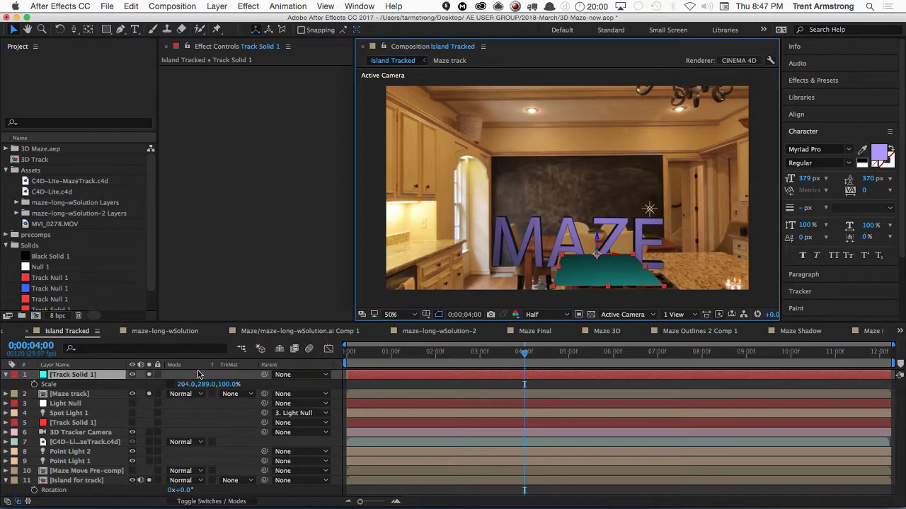
{"action": "left_click_drag", "start_coordinate": [183, 384], "coordinate": [250, 375]}
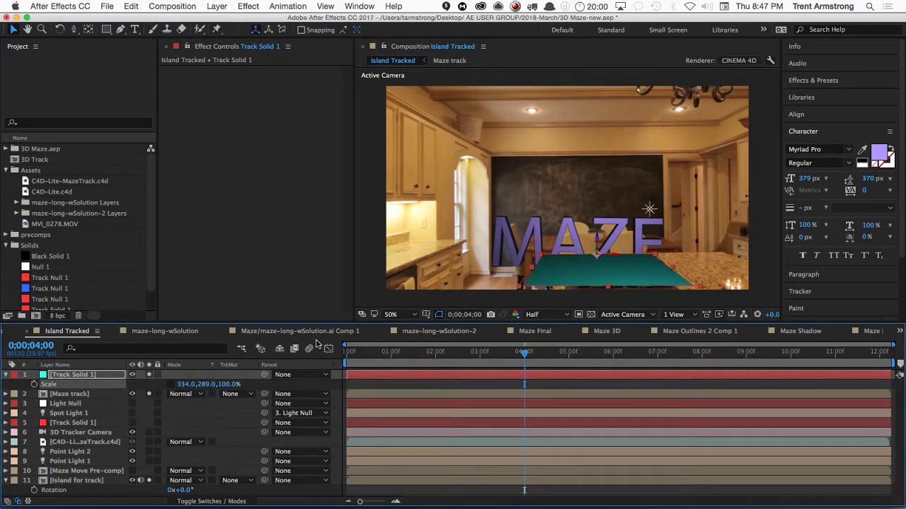
{"action": "left_click_drag", "start_coordinate": [617, 259], "coordinate": [747, 237]}
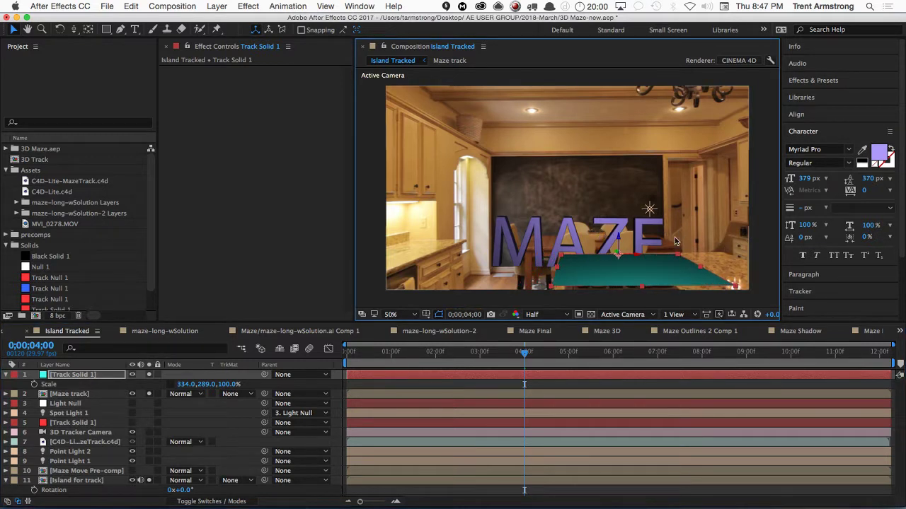
- Tilt Track Solid 1's Z orientation to about 4.9° to match the countertop
{"action": "key", "text": "r"}
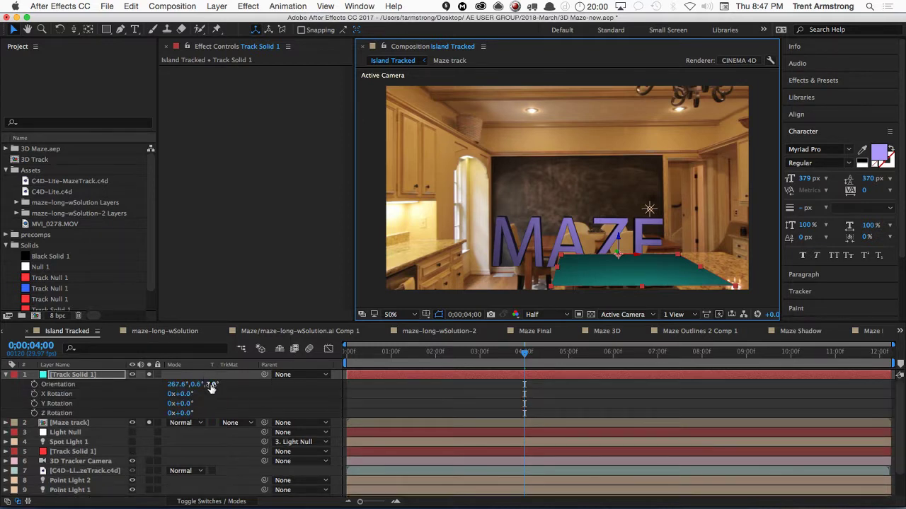
{"action": "left_click_drag", "start_coordinate": [207, 385], "coordinate": [205, 385]}
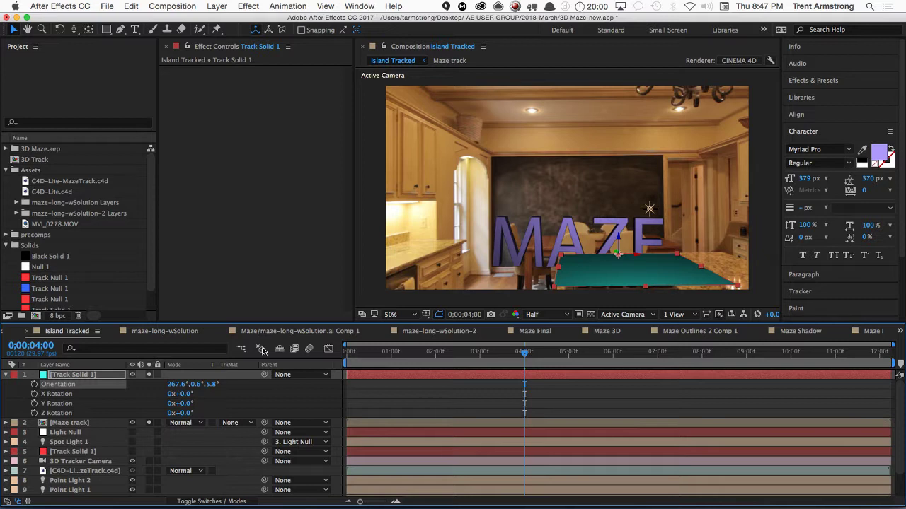
{"action": "left_click", "coordinate": [639, 259]}
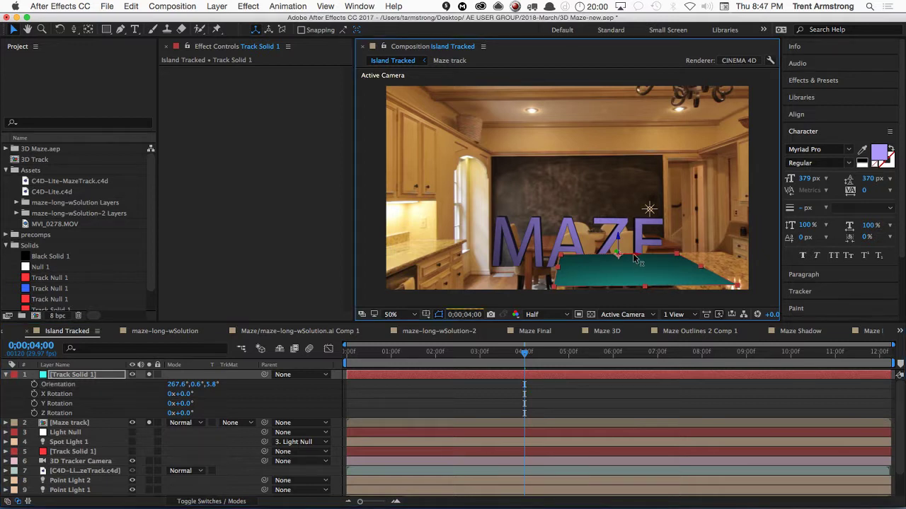
{"action": "left_click_drag", "start_coordinate": [208, 385], "coordinate": [206, 384]}
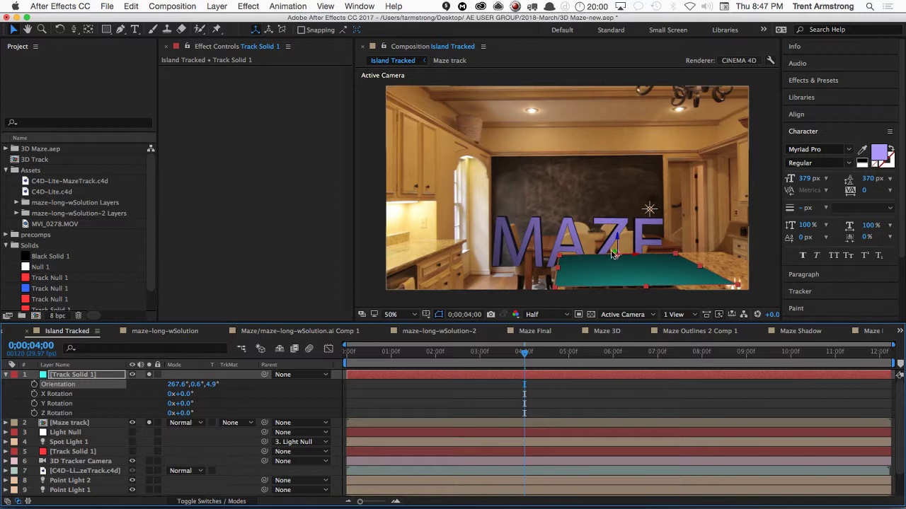
{"action": "left_click", "coordinate": [615, 254]}
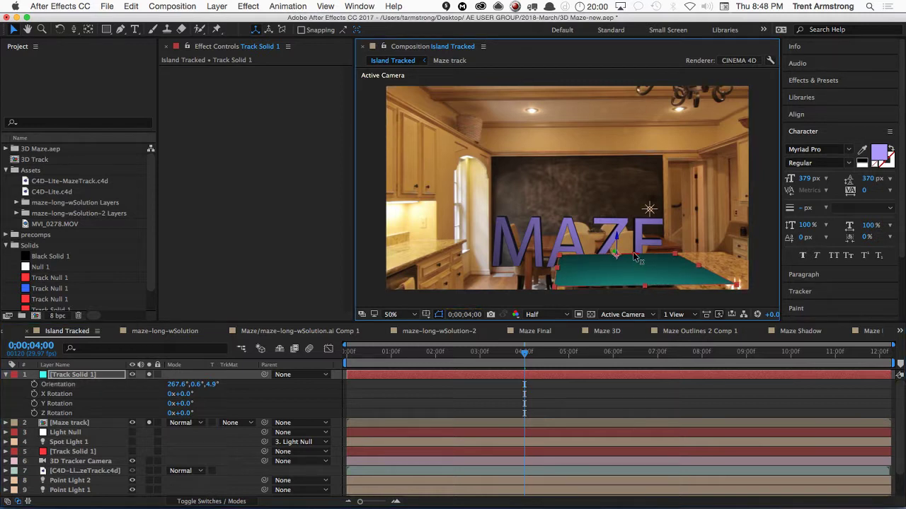
{"action": "left_click", "coordinate": [86, 377]}
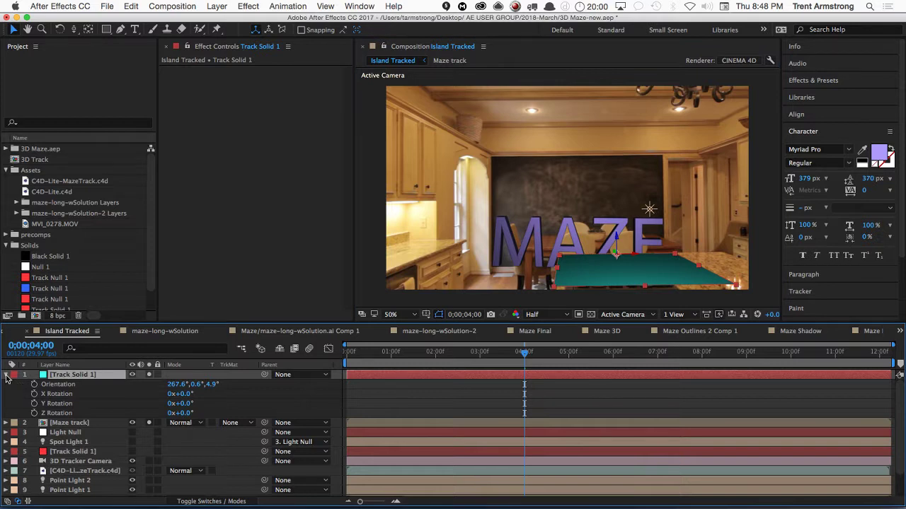
{"action": "left_click", "coordinate": [6, 376]}
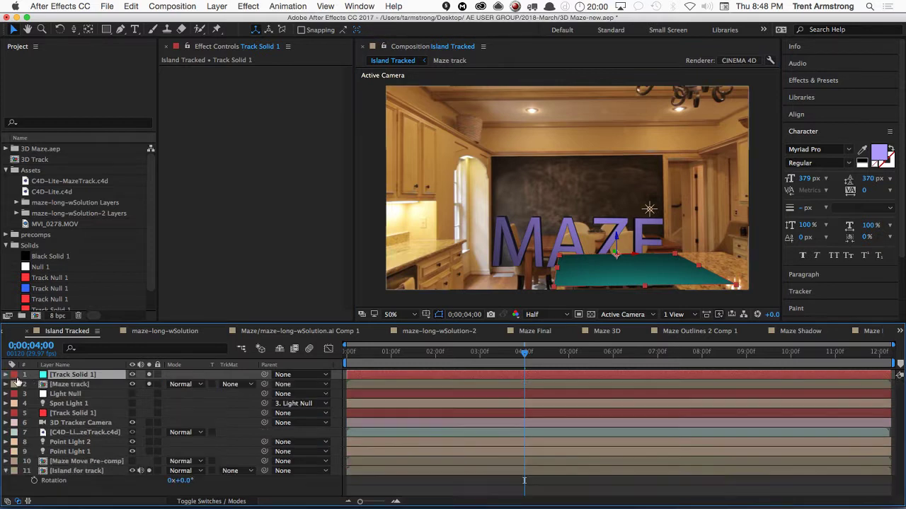
- Pre-compose Light Null through Maze Move Pre-comp as 'Island Pre-comp', then undo it
{"action": "left_click", "coordinate": [71, 393]}
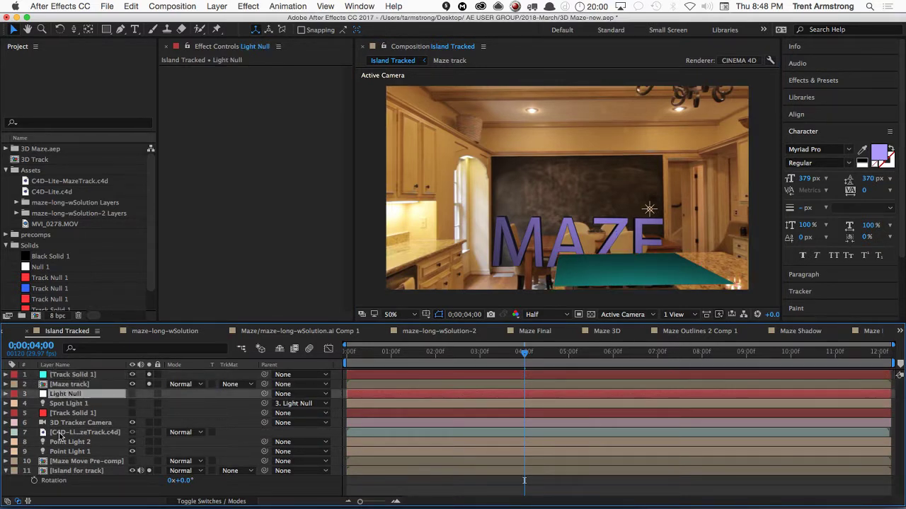
{"action": "left_click", "coordinate": [6, 471]}
{"action": "left_click", "coordinate": [85, 461], "text": "shift"}
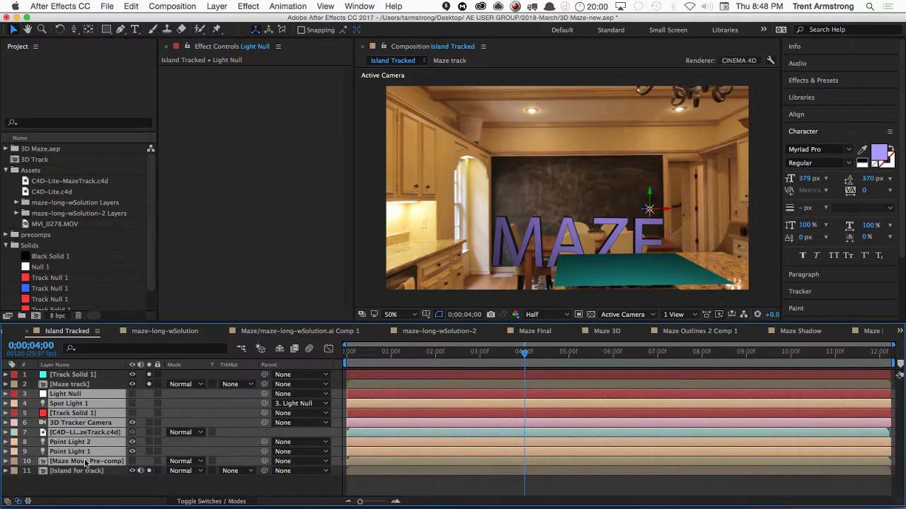
{"action": "key", "text": "super+shift+c"}
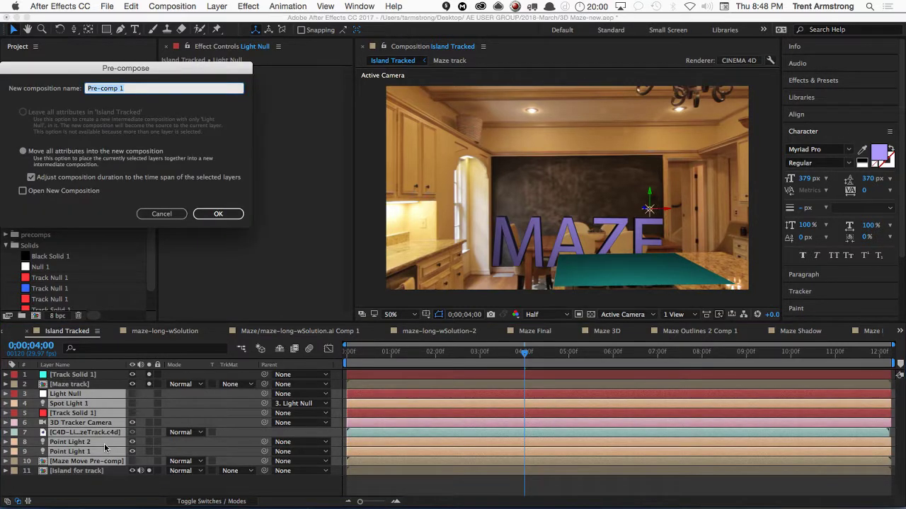
{"action": "key", "text": "Left"}
{"action": "type", "text": "Island"}
{"action": "left_click", "coordinate": [217, 215]}
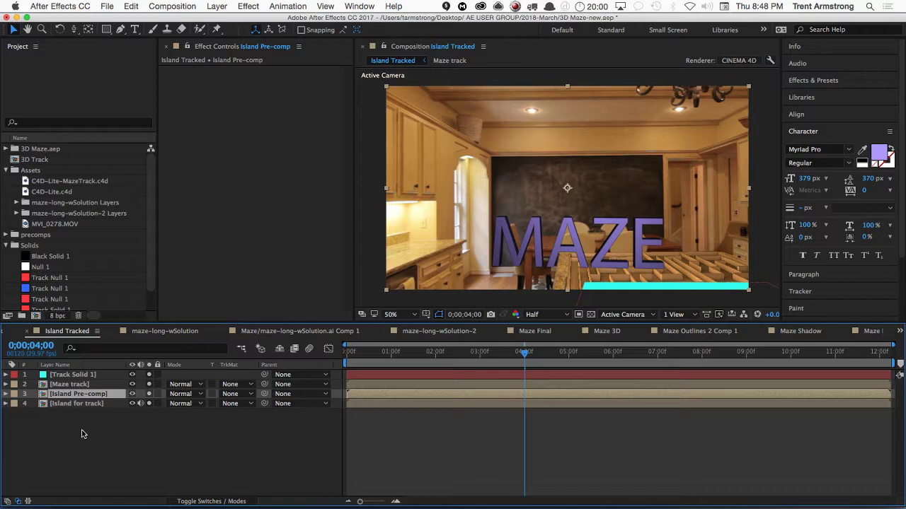
{"action": "left_click_drag", "start_coordinate": [149, 376], "coordinate": [150, 417]}
{"action": "left_click", "coordinate": [86, 416]}
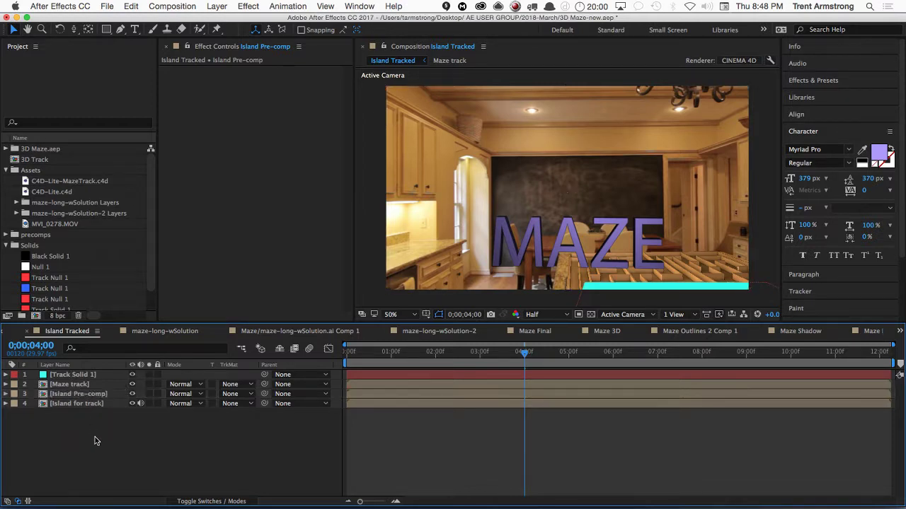
{"action": "key", "text": "super+k"}
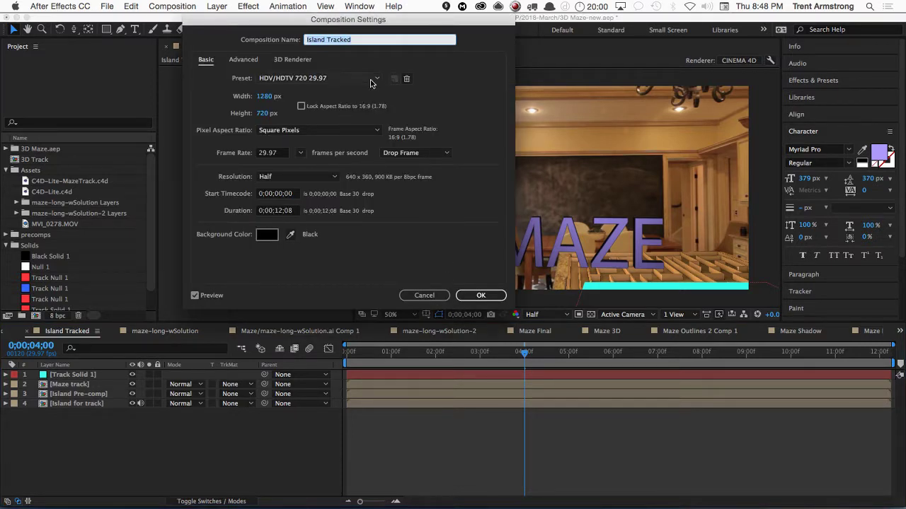
{"action": "left_click", "coordinate": [424, 295]}
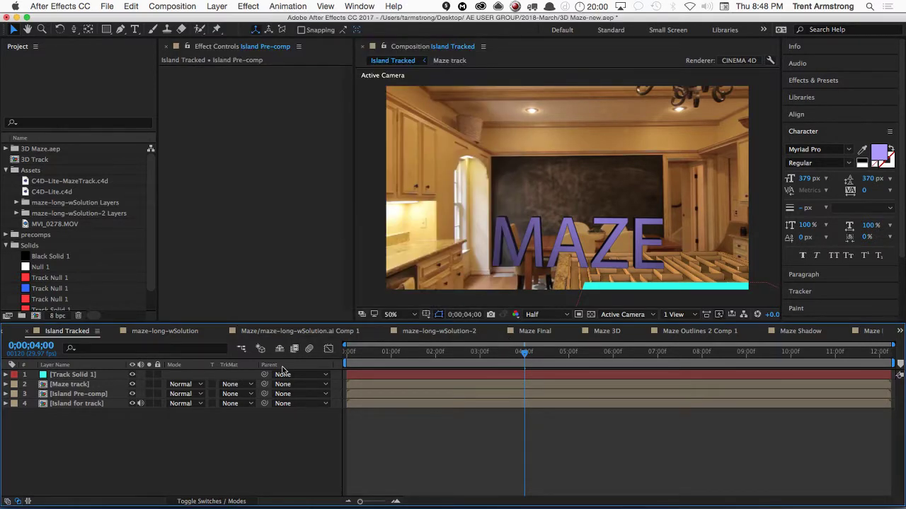
{"action": "left_click", "coordinate": [101, 465]}
{"action": "key", "text": "ctrl+z"}
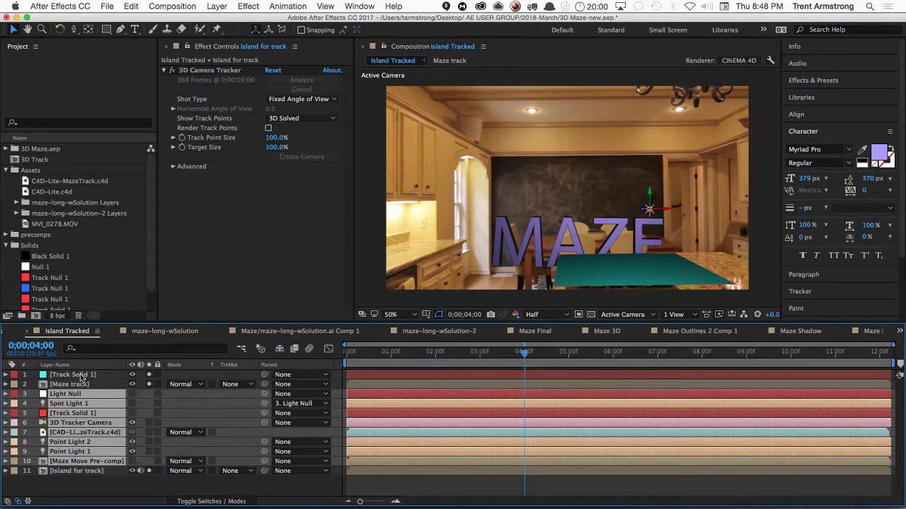
- Duplicate the 3D Tracker Camera and move the copy up to second place
{"action": "left_click", "coordinate": [70, 484]}
{"action": "left_click", "coordinate": [76, 423]}
{"action": "key", "text": "ctrl+d"}
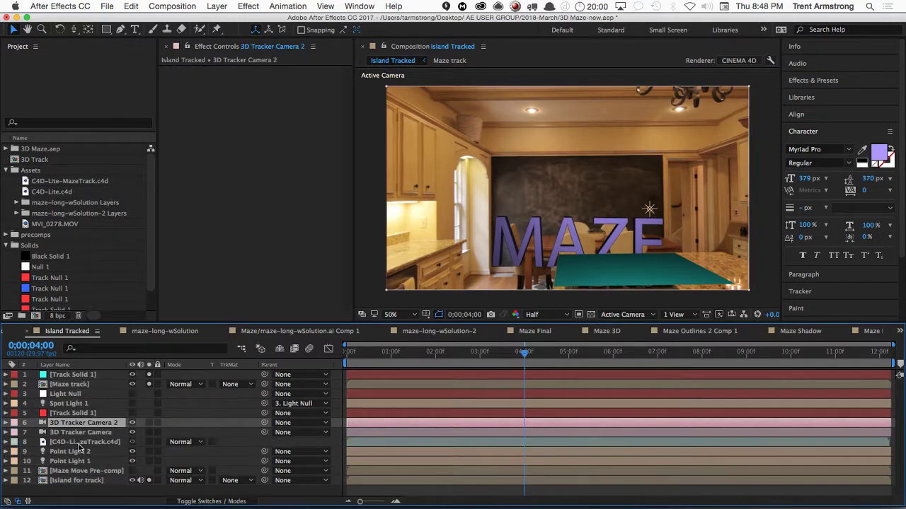
{"action": "left_click_drag", "start_coordinate": [85, 423], "coordinate": [82, 380]}
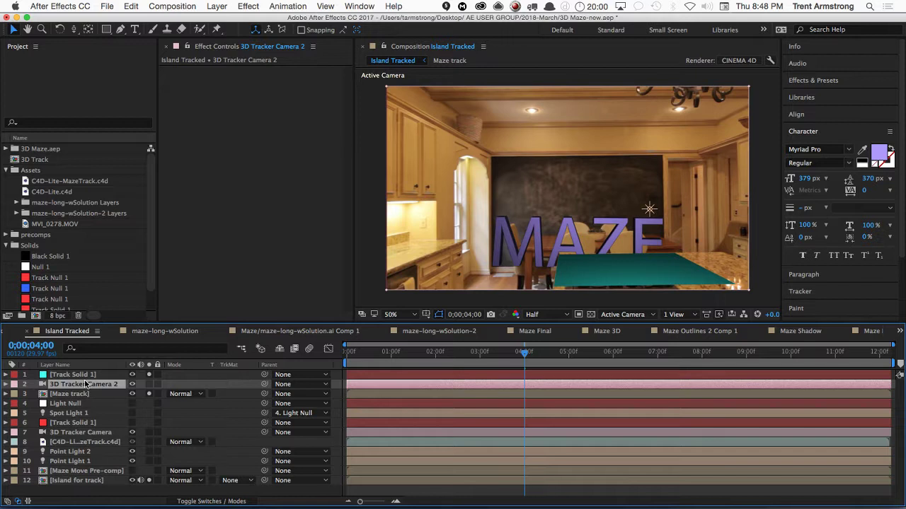
- Unsolo two layers and pre-compose Light Null through Maze Move Pre-comp as 'Island 3D Pre-comp'
{"action": "left_click", "coordinate": [65, 404]}
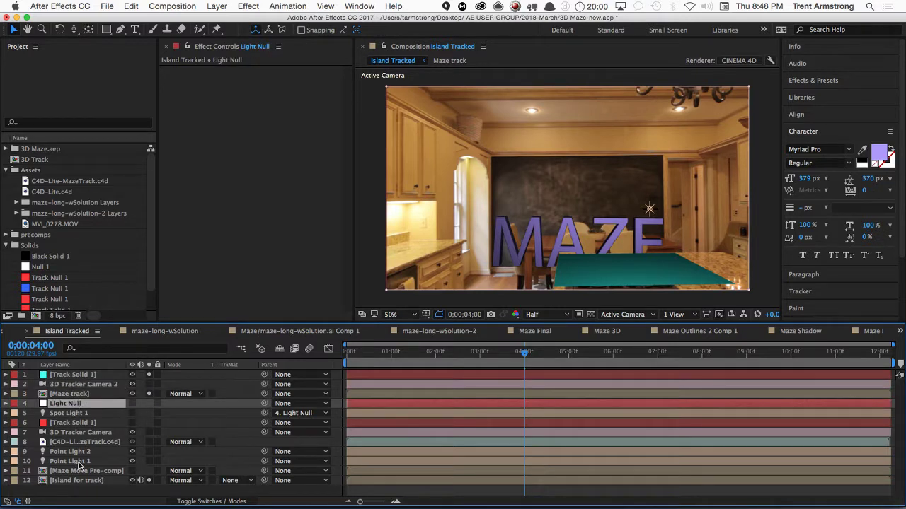
{"action": "left_click", "coordinate": [80, 465], "text": "shift"}
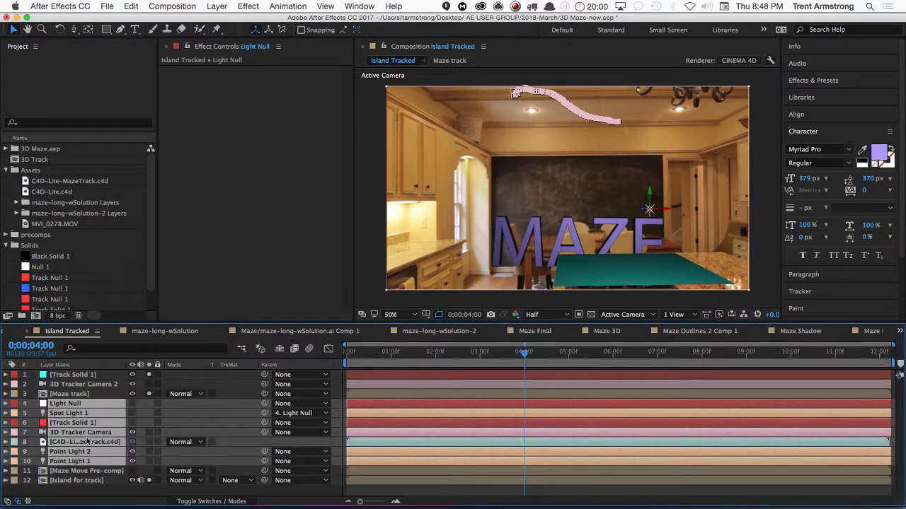
{"action": "left_click", "coordinate": [81, 472], "text": "shift"}
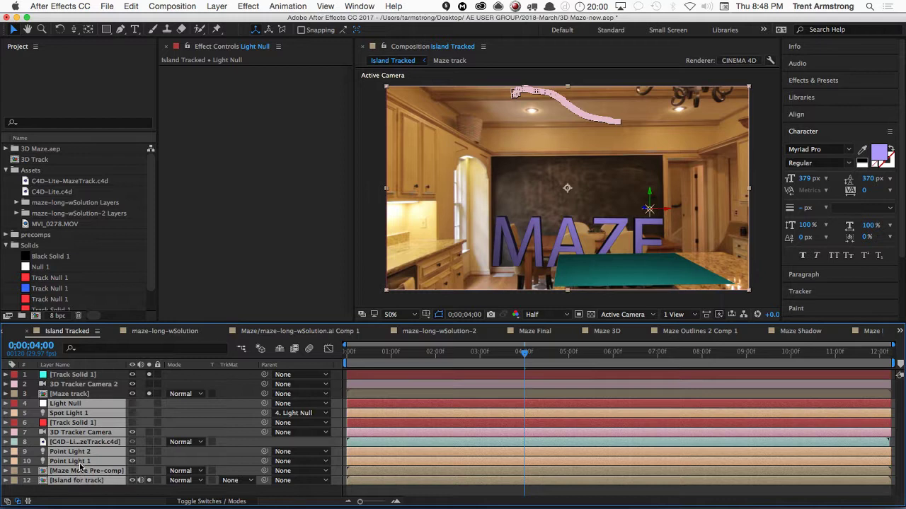
{"action": "left_click", "coordinate": [148, 374]}
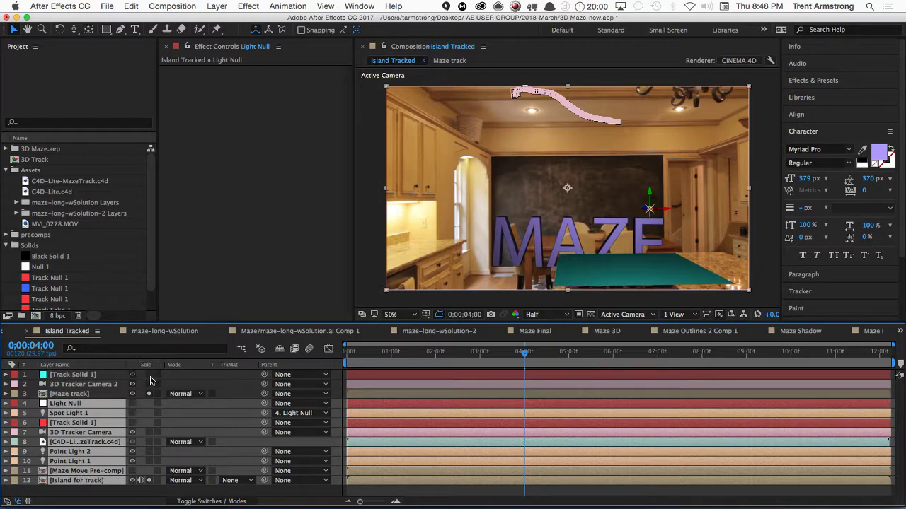
{"action": "left_click", "coordinate": [149, 480]}
{"action": "key", "text": "super+shift+c"}
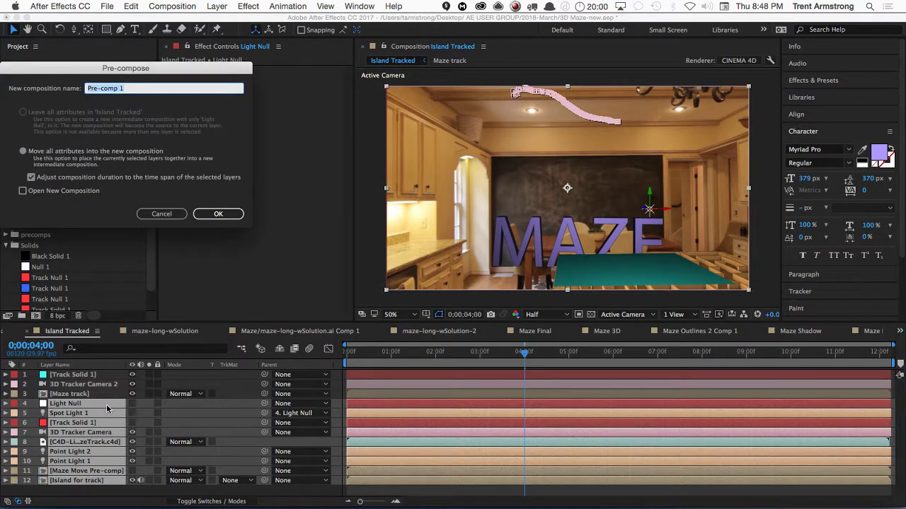
{"action": "key", "text": "Left"}
{"action": "type", "text": "Island 3D"}
{"action": "key", "text": "Return"}
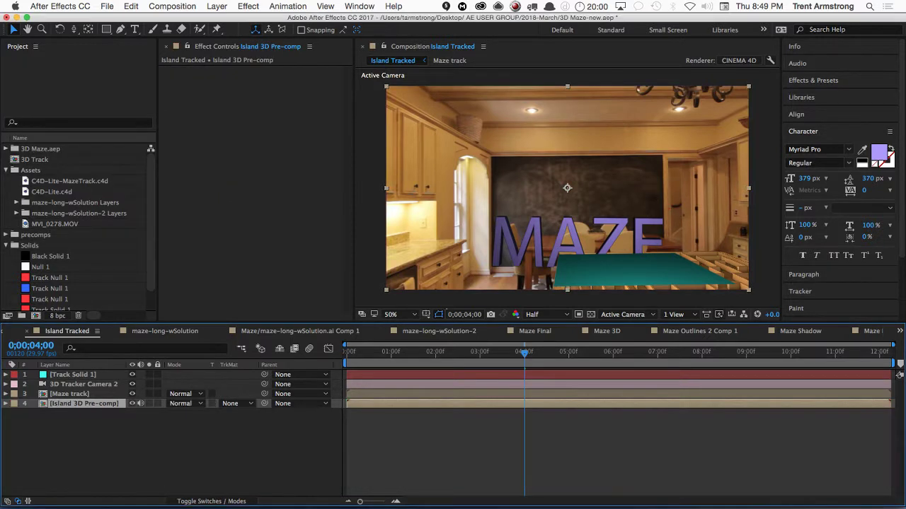
- Place Track Solid 1 below 3D Tracker Camera 2, set Maze track to Alpha Inverted Matte, and preview
{"action": "left_click", "coordinate": [88, 374]}
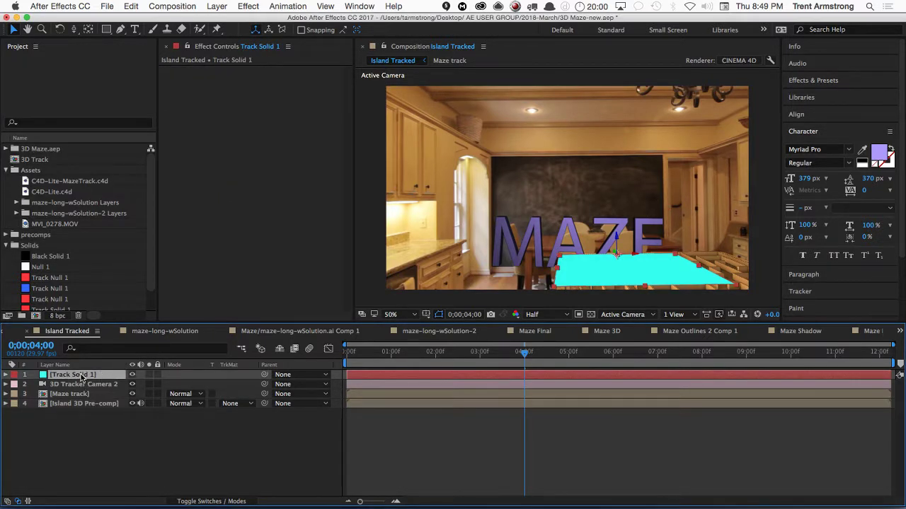
{"action": "left_click_drag", "start_coordinate": [81, 378], "coordinate": [81, 389]}
{"action": "left_click", "coordinate": [234, 394]}
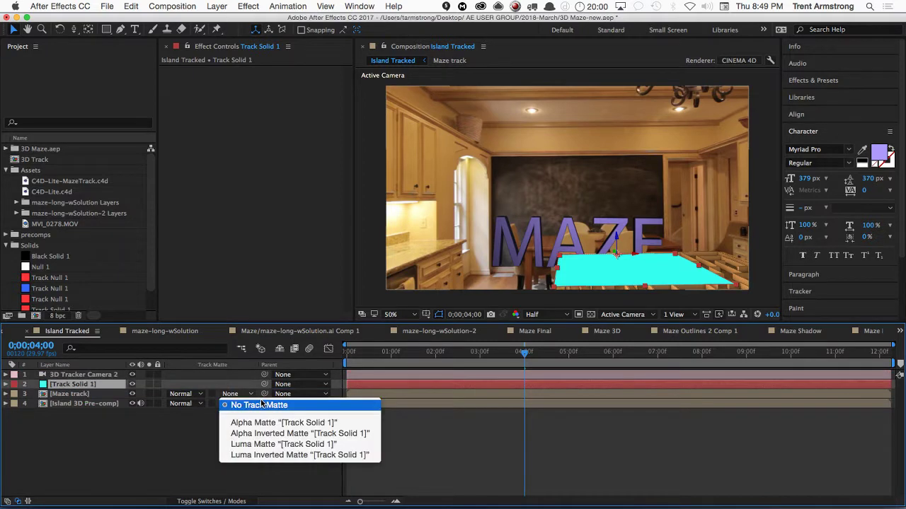
{"action": "left_click", "coordinate": [292, 433]}
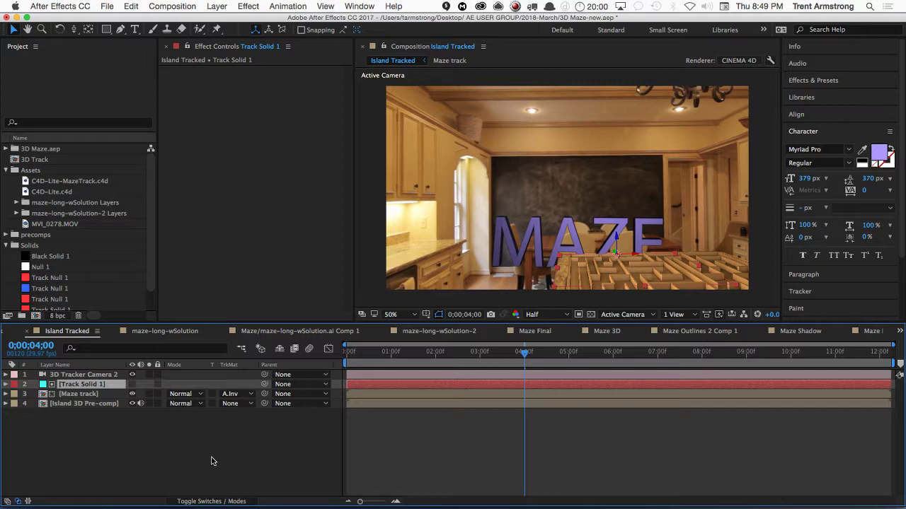
{"action": "left_click", "coordinate": [217, 434]}
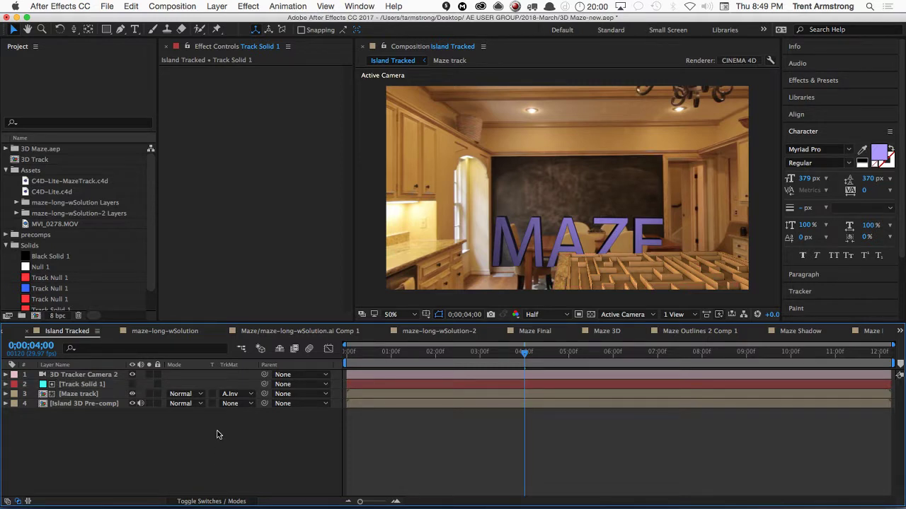
{"action": "key", "text": "space"}
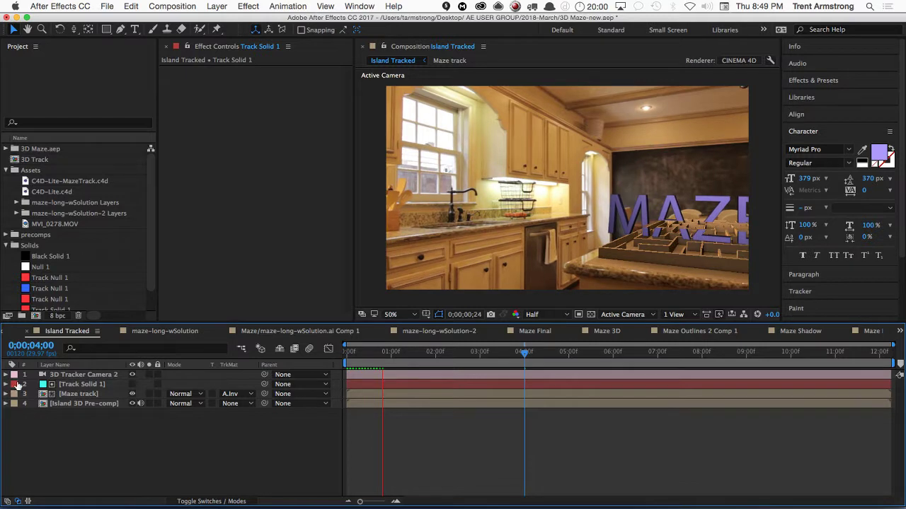
- Set Track Solid 1's scale to 334 by 600 and its Y position to 1646.8
{"action": "key", "text": "space"}
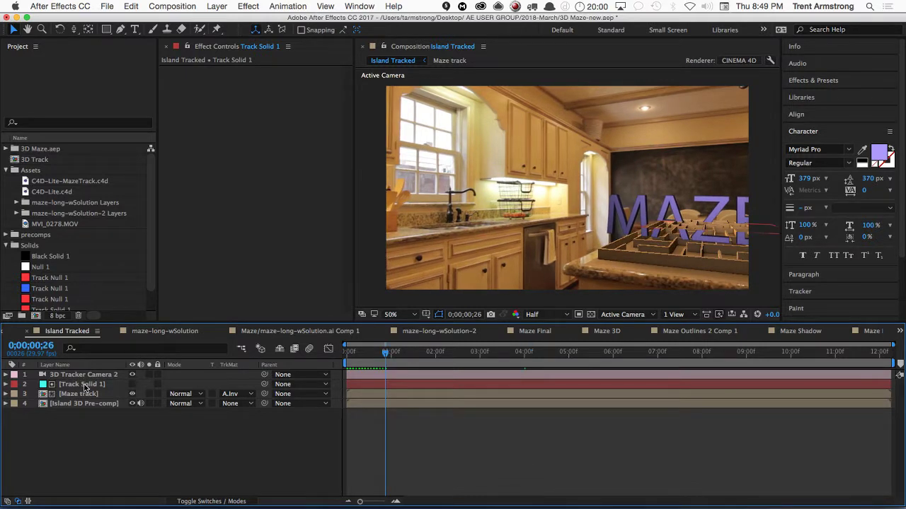
{"action": "left_click", "coordinate": [84, 386]}
{"action": "key", "text": "s"}
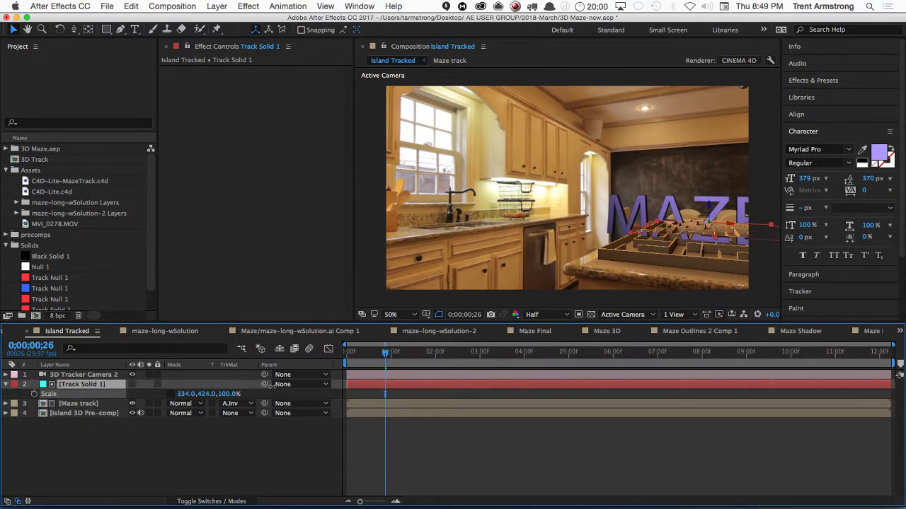
{"action": "left_click_drag", "start_coordinate": [203, 394], "coordinate": [283, 395]}
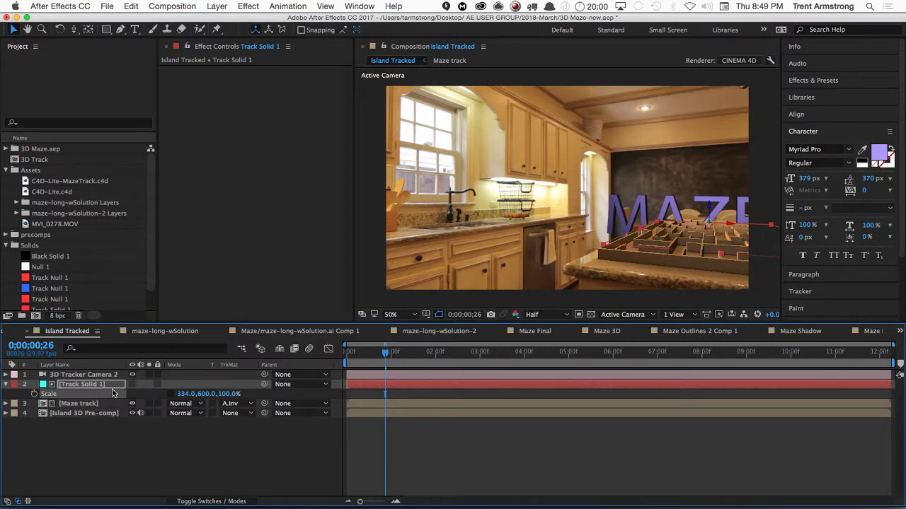
{"action": "key", "text": "shift+p"}
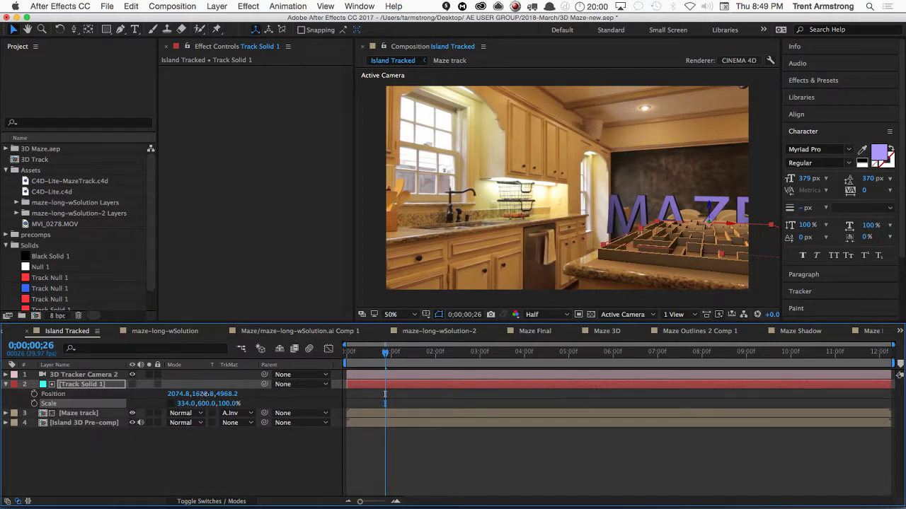
{"action": "left_click_drag", "start_coordinate": [203, 393], "coordinate": [221, 392]}
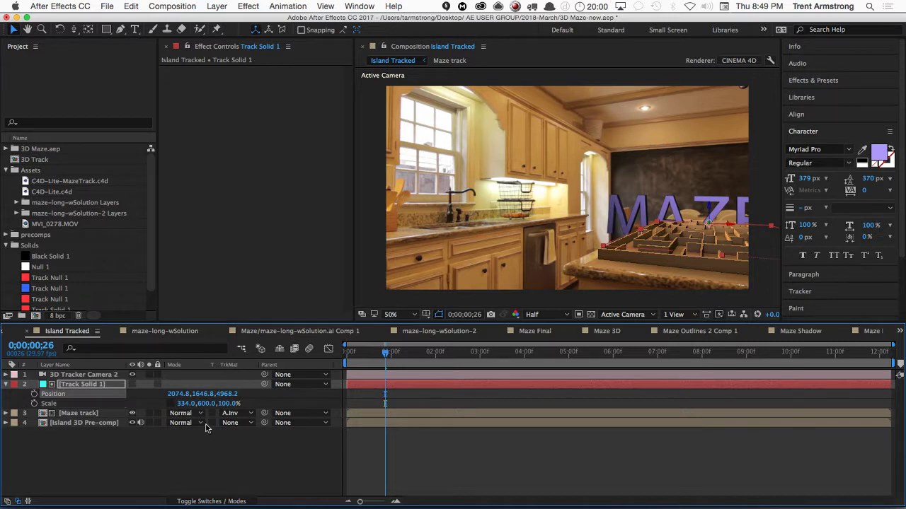
- Preview the resized matte, then step Island 3D Pre-comp forward a few frames
{"action": "left_click", "coordinate": [183, 464]}
{"action": "left_click", "coordinate": [7, 385]}
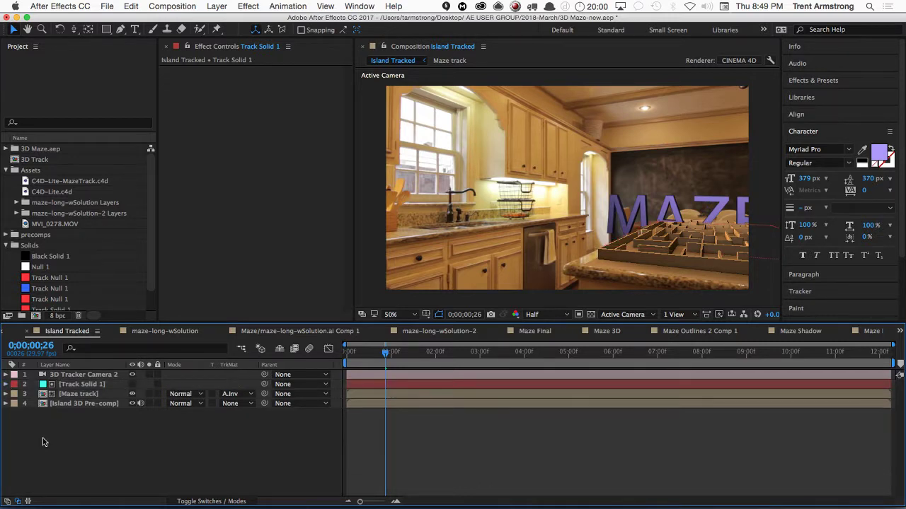
{"action": "key", "text": "space"}
{"action": "key", "text": "space"}
{"action": "left_click", "coordinate": [81, 404]}
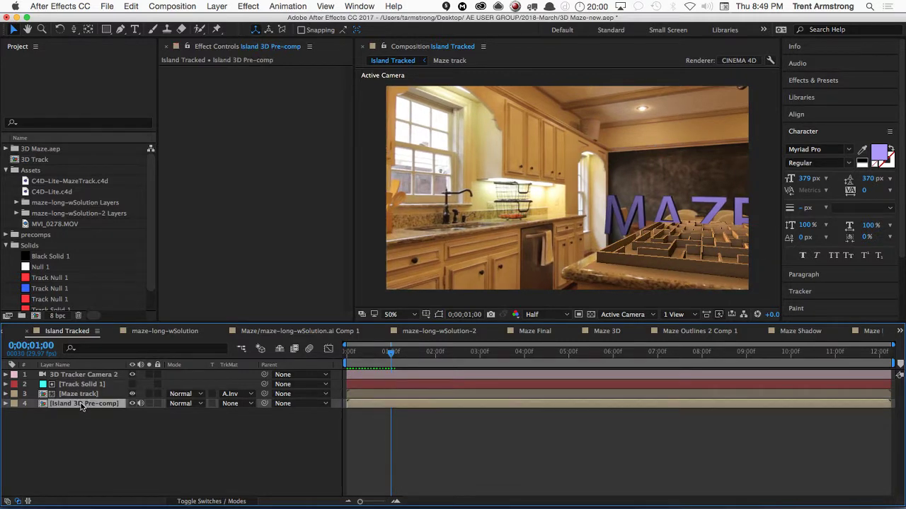
{"action": "key", "text": "Page_Down"}
{"action": "key", "text": "Page_Down"}
{"action": "key", "text": "Page_Down"}
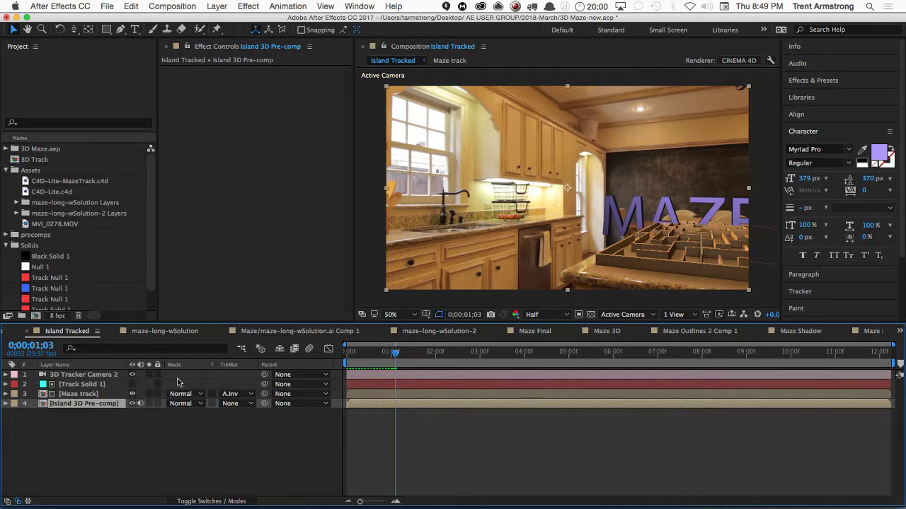
- Cut Maze Move Pre-comp from Island 3D Pre-comp and paste it above Track Solid 1 in Island Tracked
{"action": "double_click", "coordinate": [79, 404]}
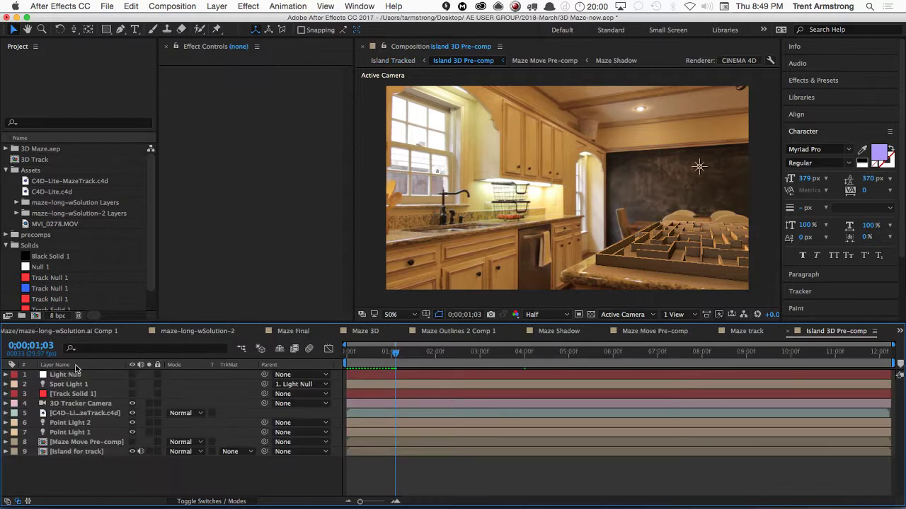
{"action": "left_click", "coordinate": [86, 442]}
{"action": "key", "text": "Delete"}
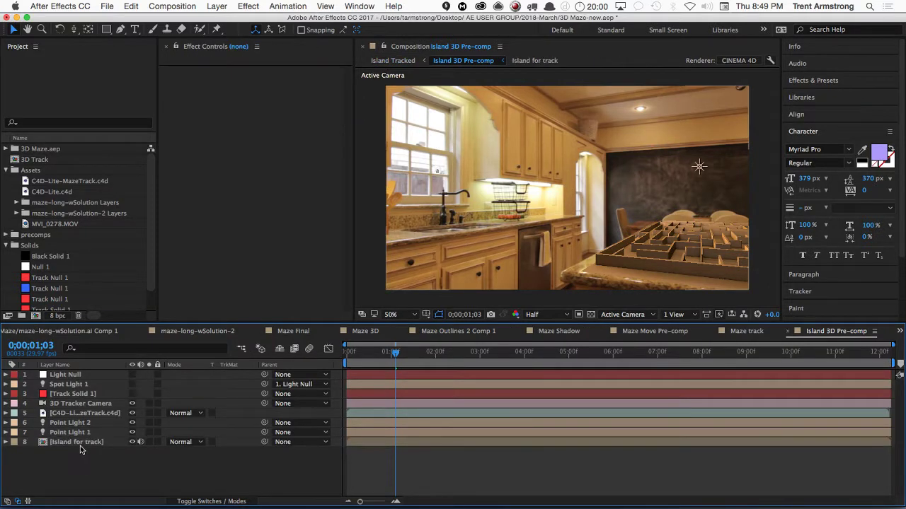
{"action": "key", "text": "Tab"}
{"action": "left_click", "coordinate": [75, 391]}
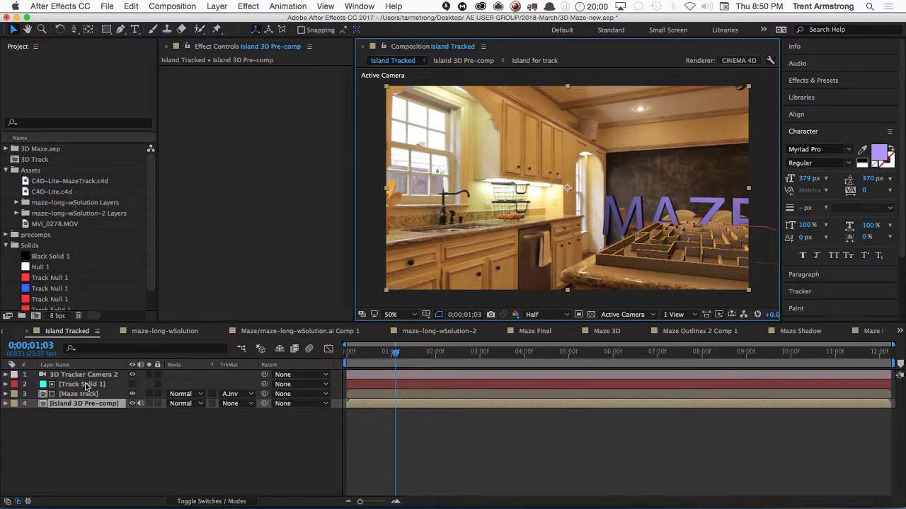
{"action": "left_click", "coordinate": [89, 386]}
{"action": "key", "text": "super+v"}
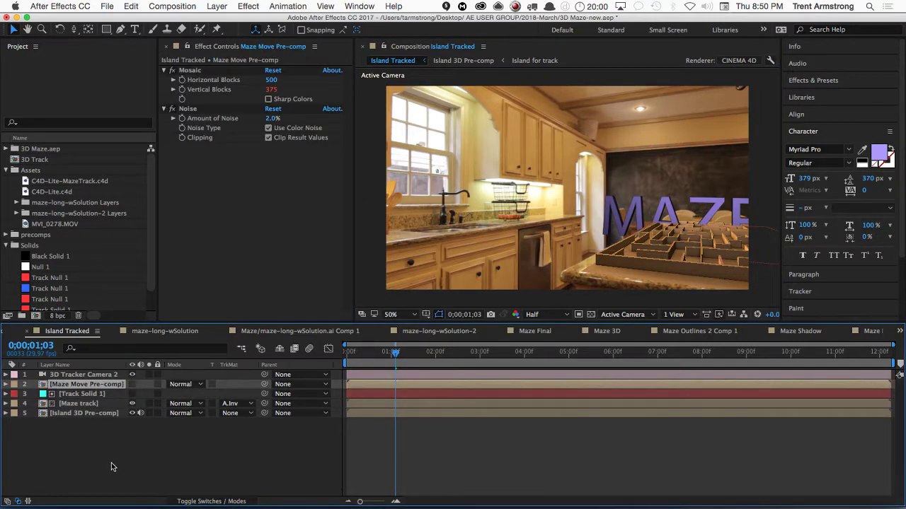
- Reposition Track Solid 1 to 2088.5, 1653.5, 5128.9, checking the alignment at 0;00;04;24
{"action": "left_click", "coordinate": [110, 423]}
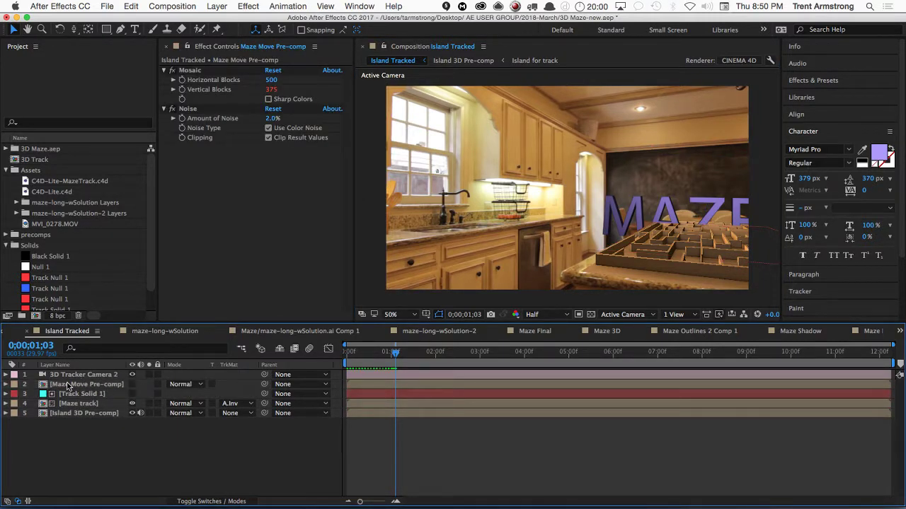
{"action": "left_click", "coordinate": [78, 403]}
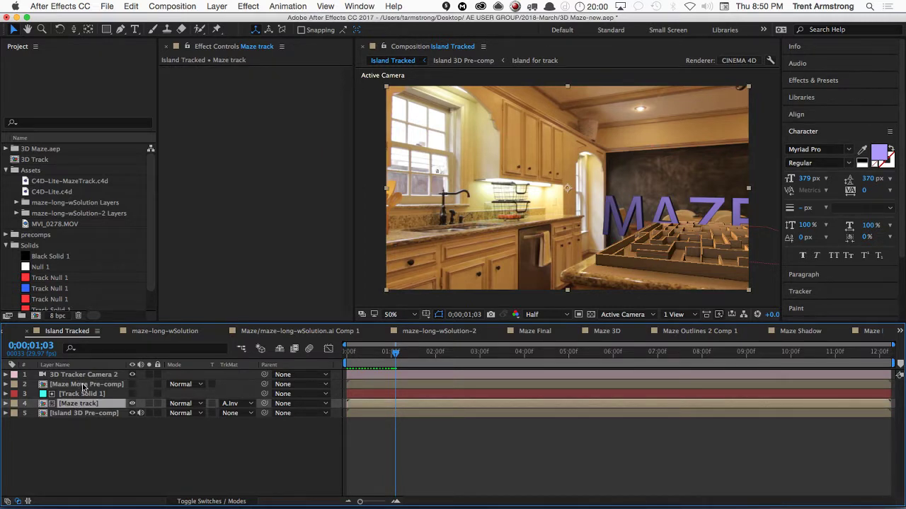
{"action": "left_click", "coordinate": [82, 394]}
{"action": "key", "text": "p"}
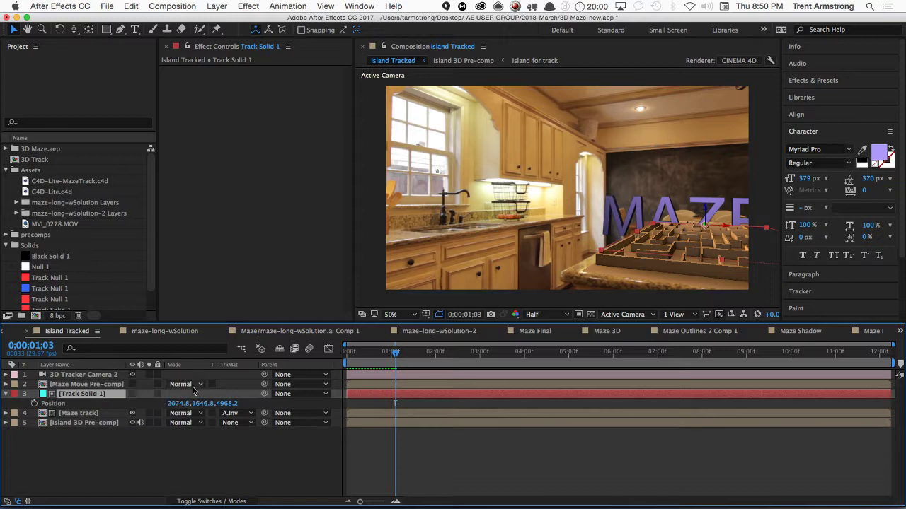
{"action": "left_click_drag", "start_coordinate": [202, 403], "coordinate": [202, 405]}
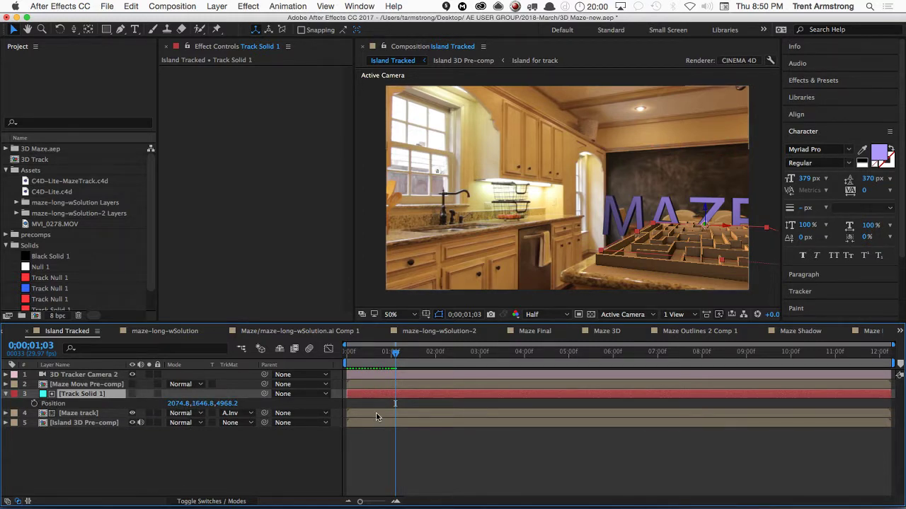
{"action": "left_click_drag", "start_coordinate": [395, 351], "coordinate": [559, 351]}
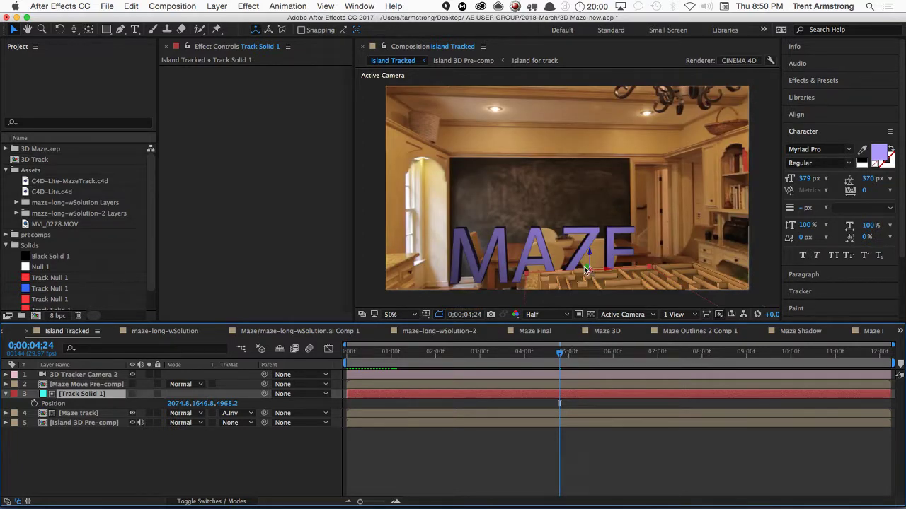
{"action": "left_click_drag", "start_coordinate": [584, 266], "coordinate": [549, 235]}
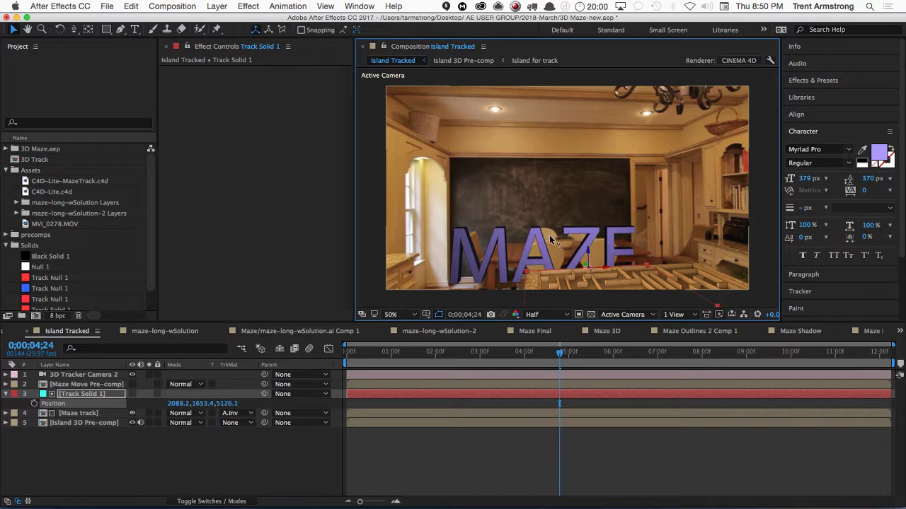
{"action": "left_click", "coordinate": [5, 395]}
{"action": "left_click", "coordinate": [75, 459]}
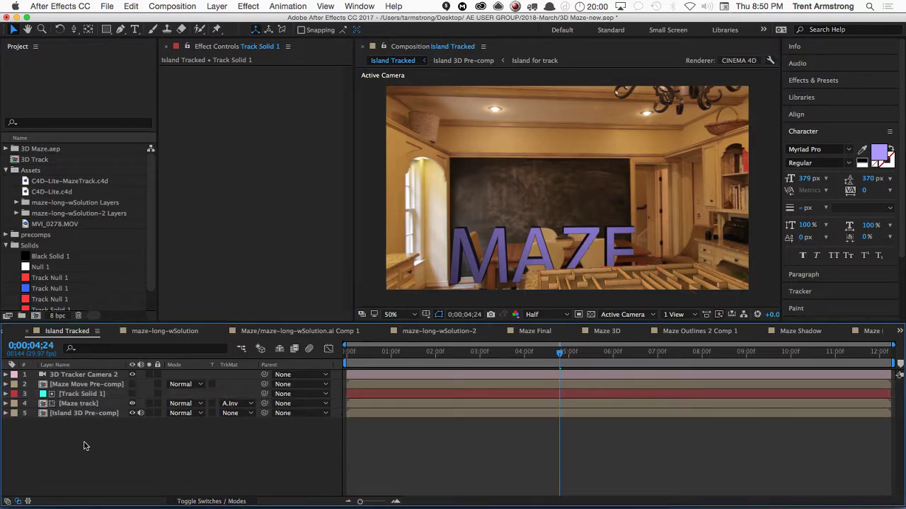
{"action": "key", "text": "space"}
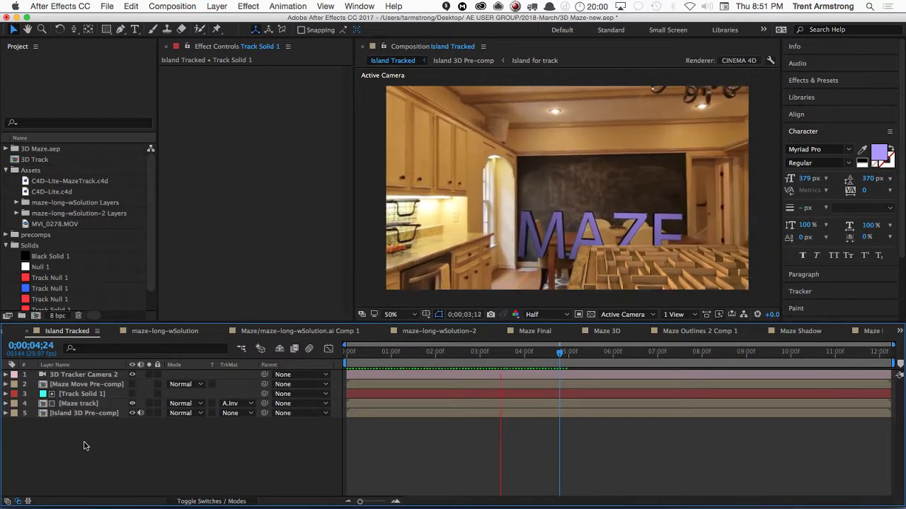
- Stop playback, expand the precomps folder and open maze-long-wSolution with its red solution outlines
{"action": "key", "text": "space"}
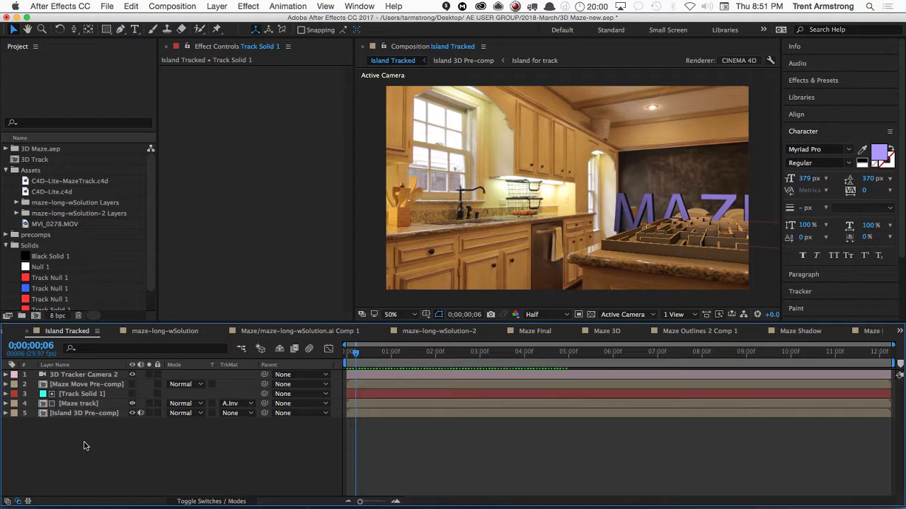
{"action": "left_click", "coordinate": [37, 160]}
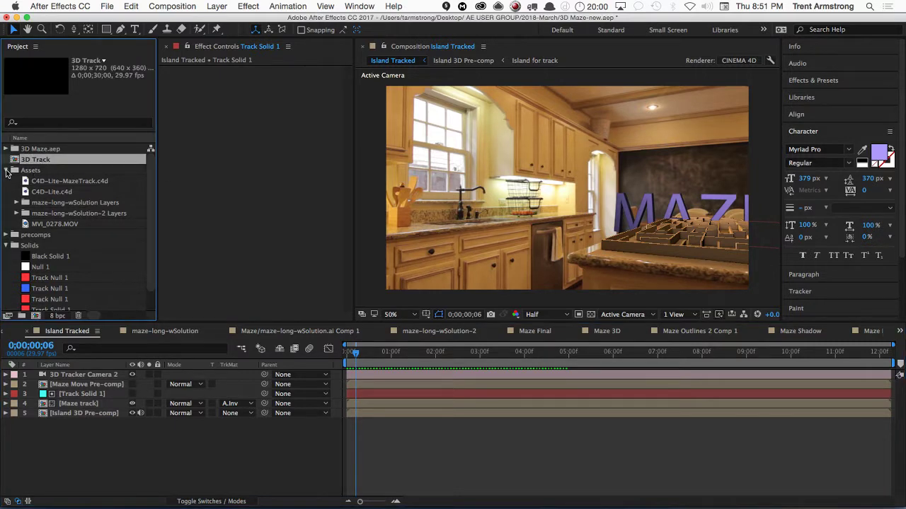
{"action": "left_click", "coordinate": [6, 171]}
{"action": "left_click", "coordinate": [6, 192]}
{"action": "left_click", "coordinate": [6, 149]}
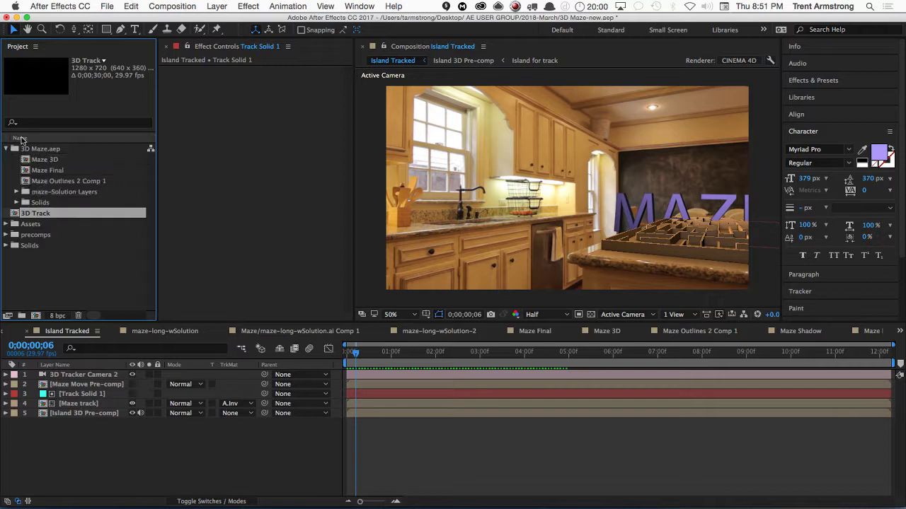
{"action": "left_click", "coordinate": [6, 234]}
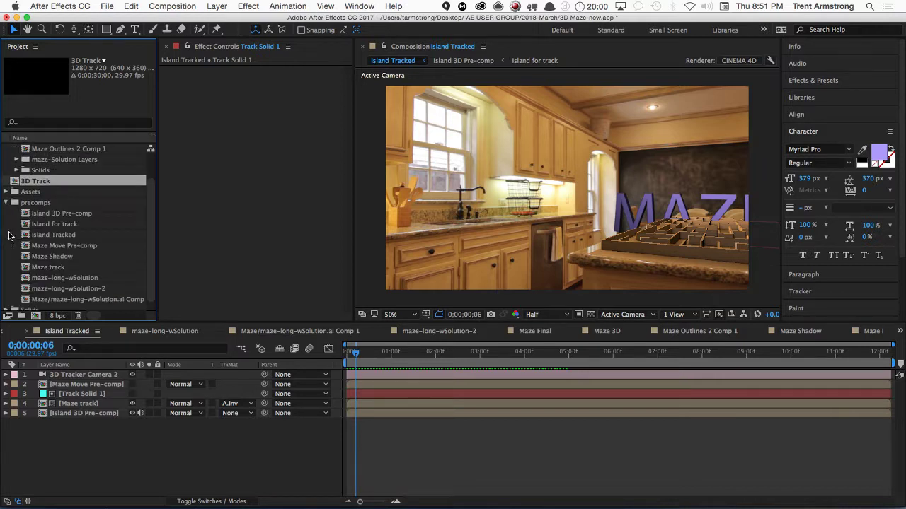
{"action": "left_click", "coordinate": [88, 279]}
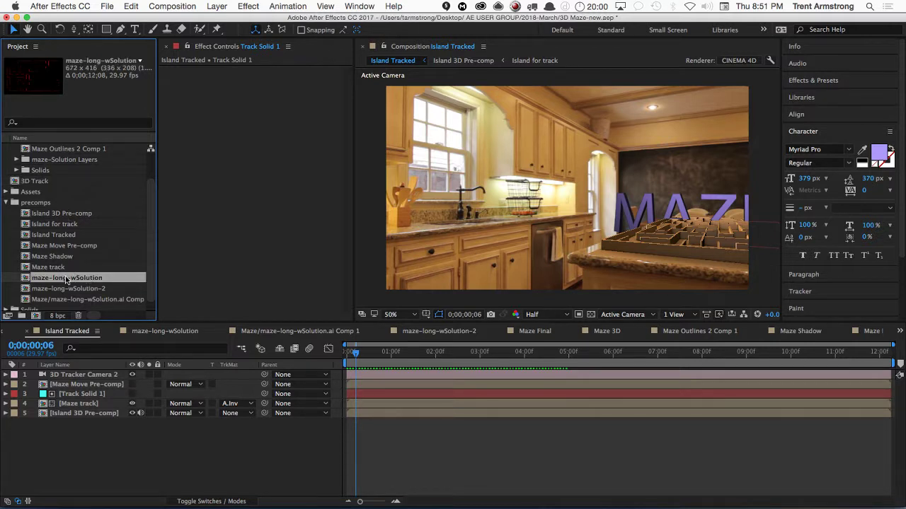
{"action": "double_click", "coordinate": [67, 279]}
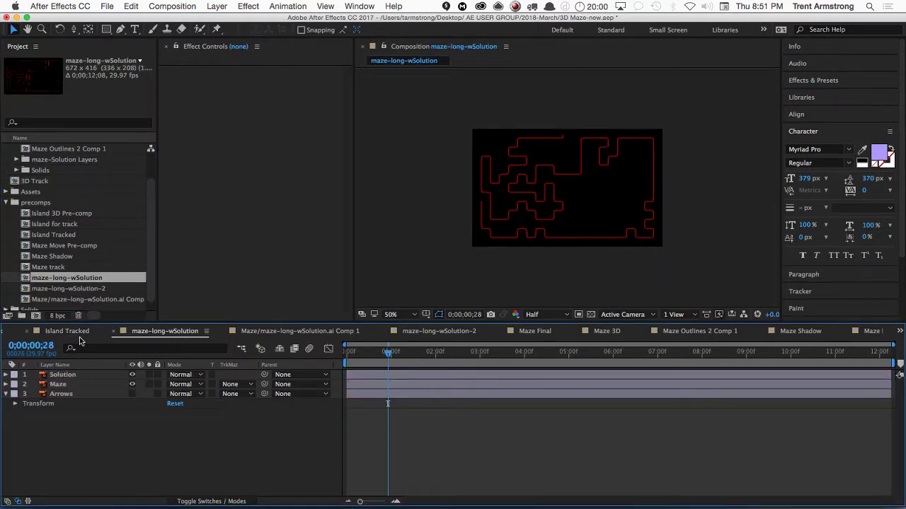
{"action": "left_click", "coordinate": [8, 393]}
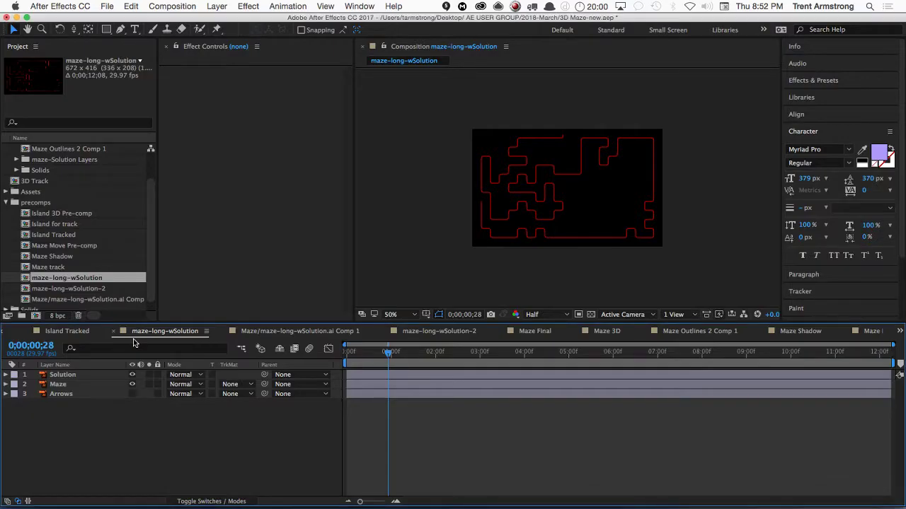
{"action": "key", "text": "super+Tab"}
{"action": "key", "text": "super+Tab"}
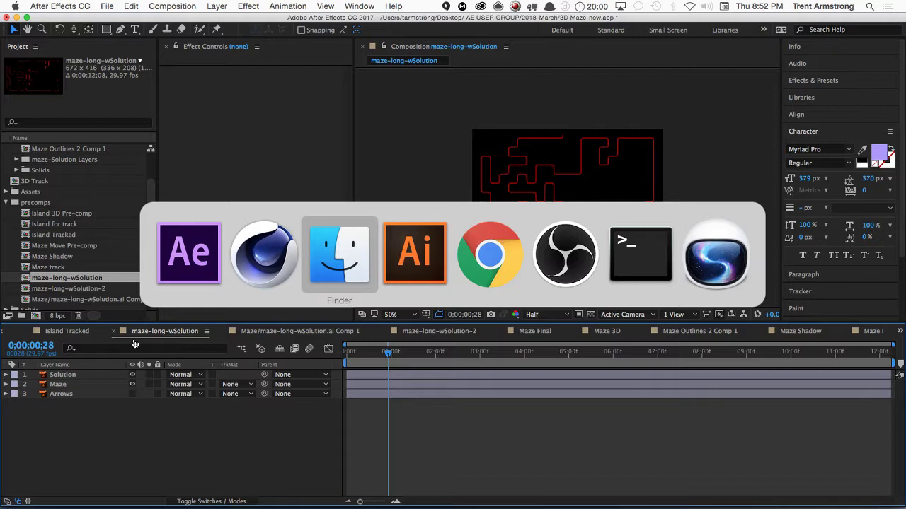
- Back in After Effects, view Maze 3D at 0:00:07:09, then open Island 3D Pre-comp
{"action": "key", "text": "super+shift+Tab"}
{"action": "key", "text": "super+shift+Tab"}
{"action": "left_click_drag", "start_coordinate": [135, 343], "coordinate": [204, 401]}
{"action": "scroll", "coordinate": [147, 168], "scroll_direction": "up", "scroll_amount": 3}
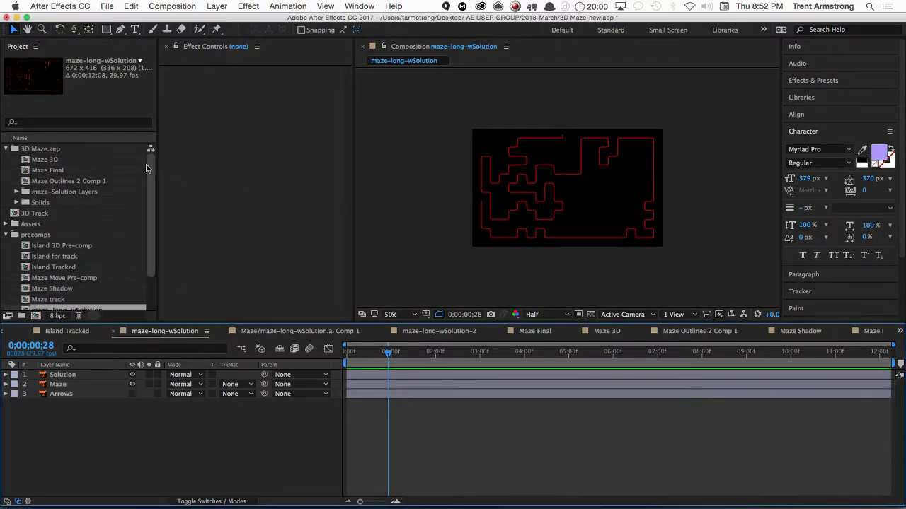
{"action": "double_click", "coordinate": [50, 163]}
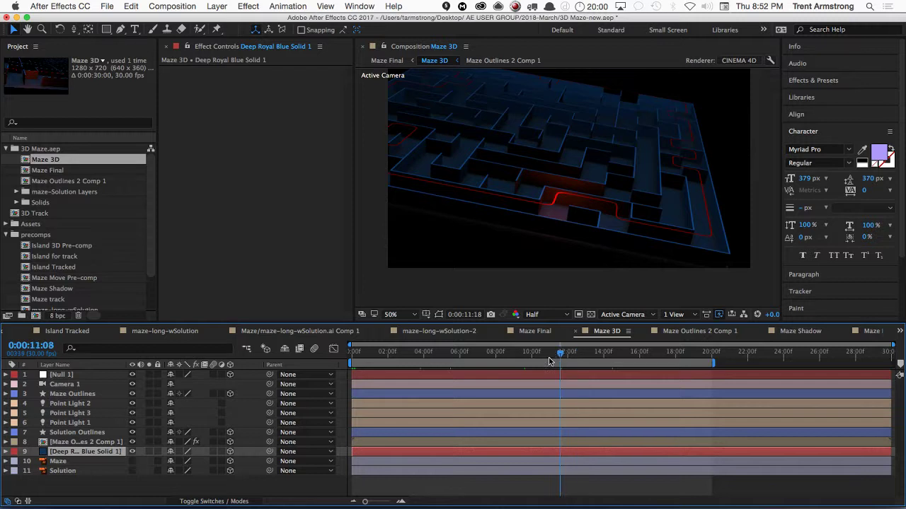
{"action": "left_click_drag", "start_coordinate": [572, 353], "coordinate": [468, 359]}
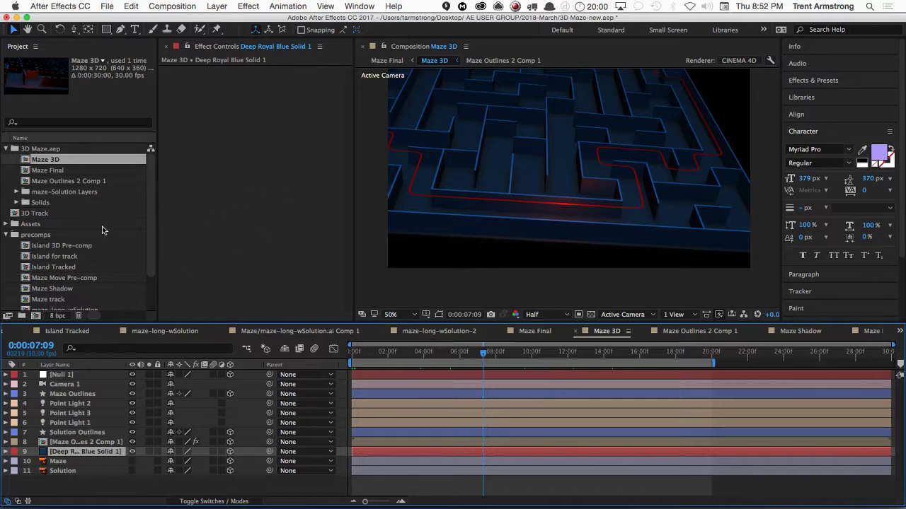
{"action": "left_click_drag", "start_coordinate": [151, 221], "coordinate": [149, 255]}
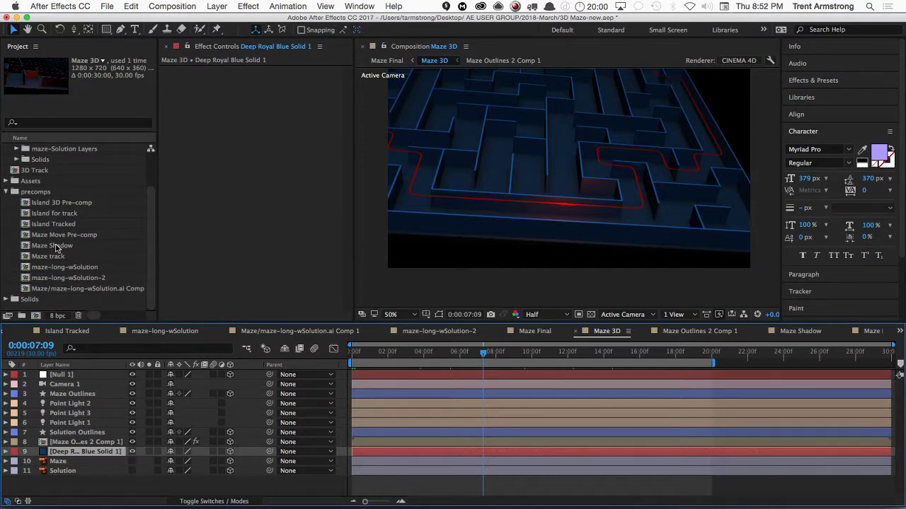
{"action": "double_click", "coordinate": [61, 203]}
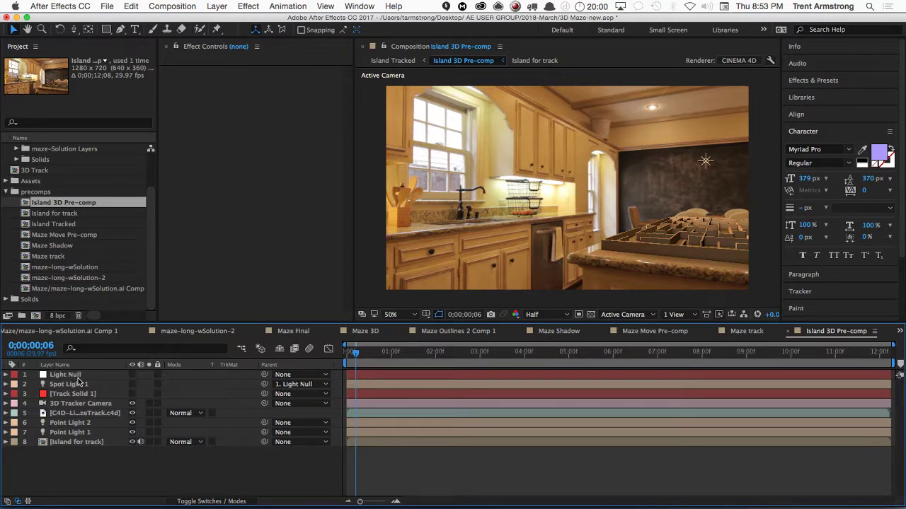
- Open Maze Move Pre-comp at 0;00;02;14 and select the maze outlines layer
{"action": "double_click", "coordinate": [62, 235]}
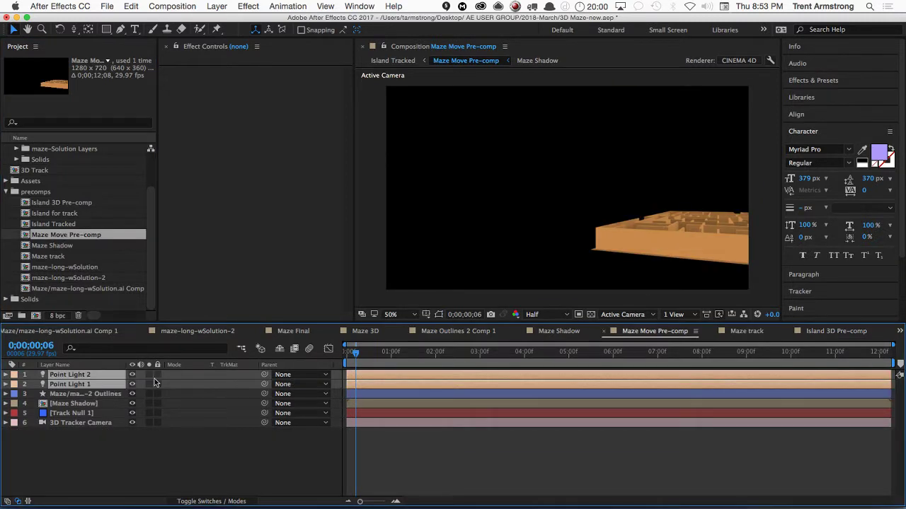
{"action": "left_click_drag", "start_coordinate": [404, 349], "coordinate": [456, 350]}
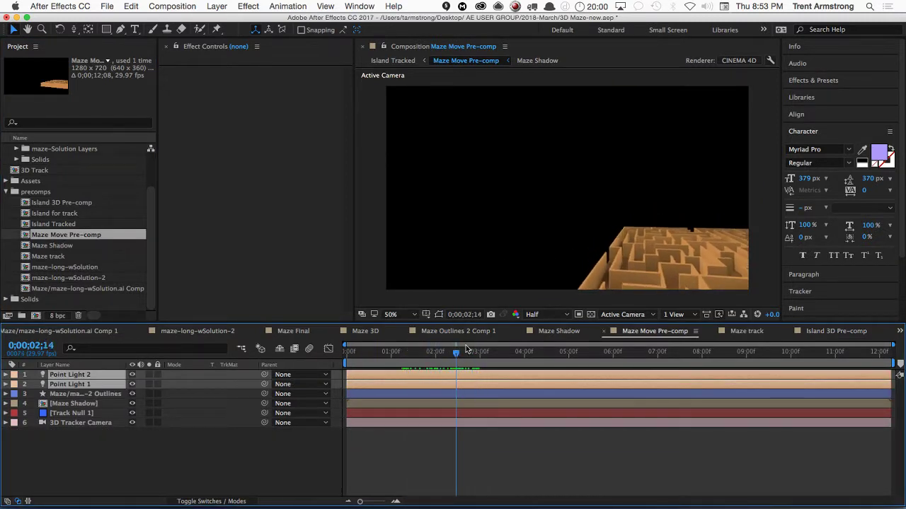
{"action": "left_click", "coordinate": [82, 394]}
{"action": "key", "text": "a"}
{"action": "key", "text": "a"}
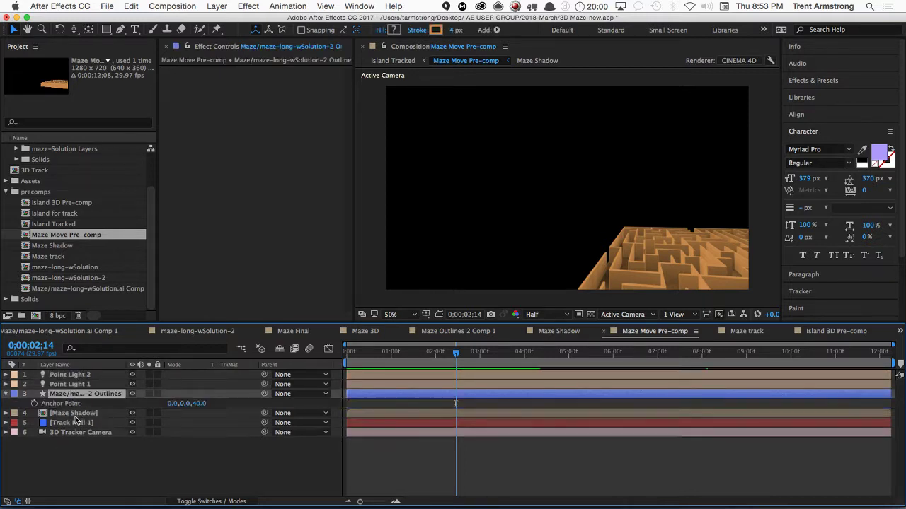
{"action": "left_click", "coordinate": [16, 406]}
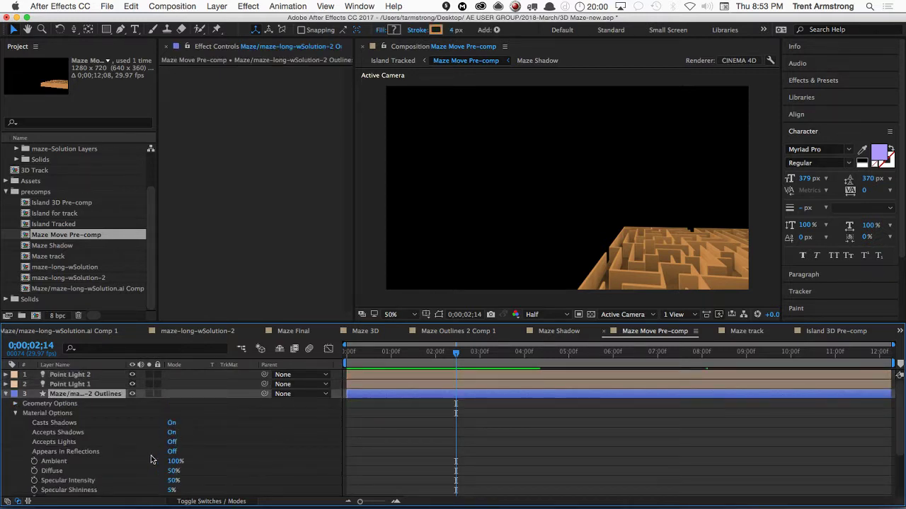
{"action": "left_click", "coordinate": [78, 445]}
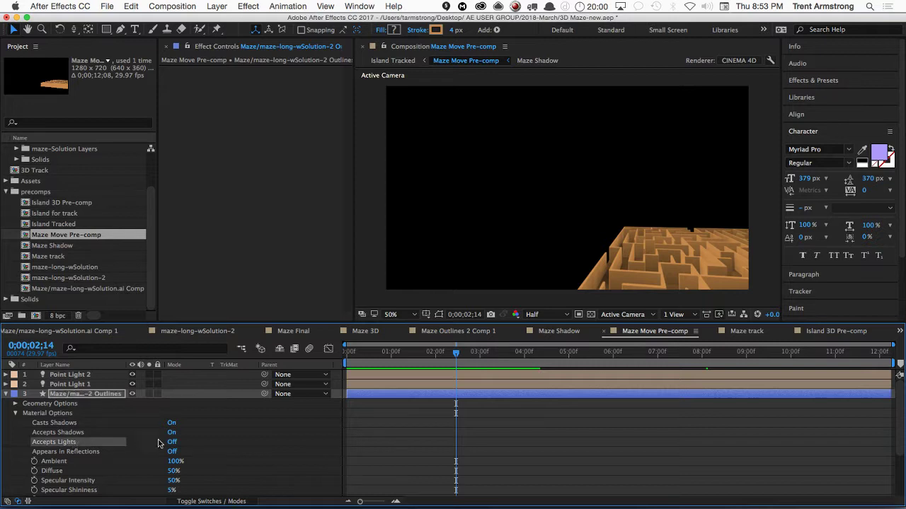
{"action": "left_click", "coordinate": [86, 454]}
{"action": "left_click", "coordinate": [172, 452]}
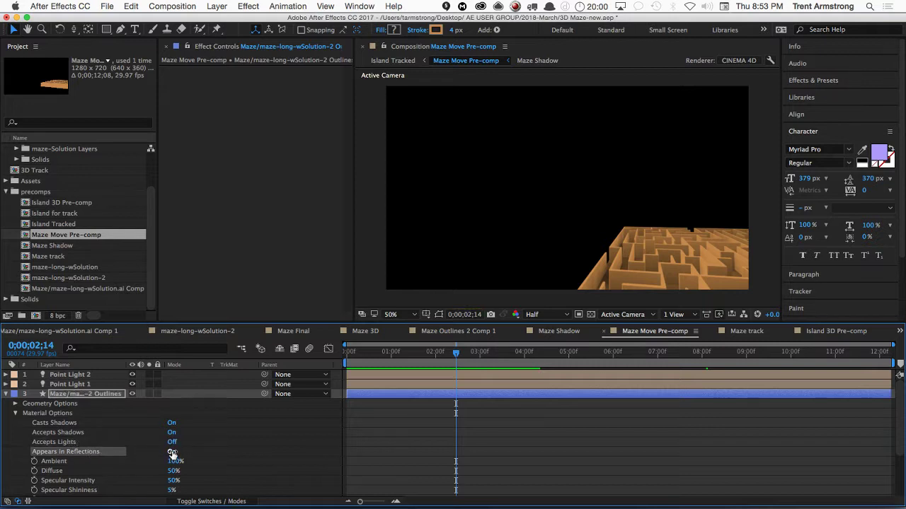
{"action": "left_click", "coordinate": [171, 452]}
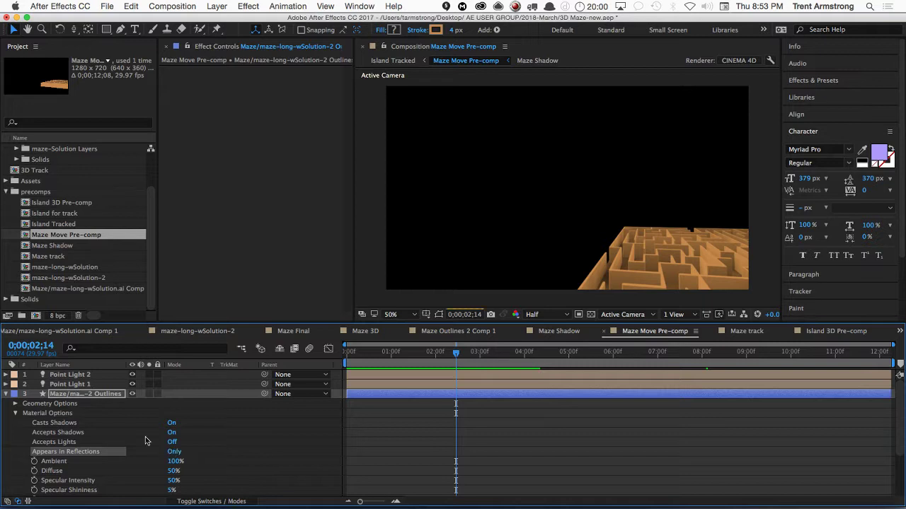
{"action": "left_click", "coordinate": [67, 424]}
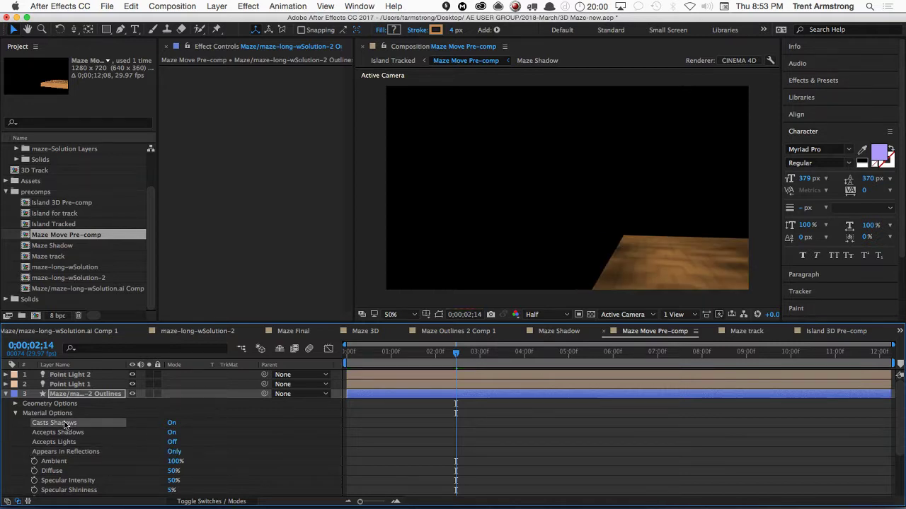
{"action": "left_click", "coordinate": [172, 452]}
{"action": "left_click", "coordinate": [70, 424]}
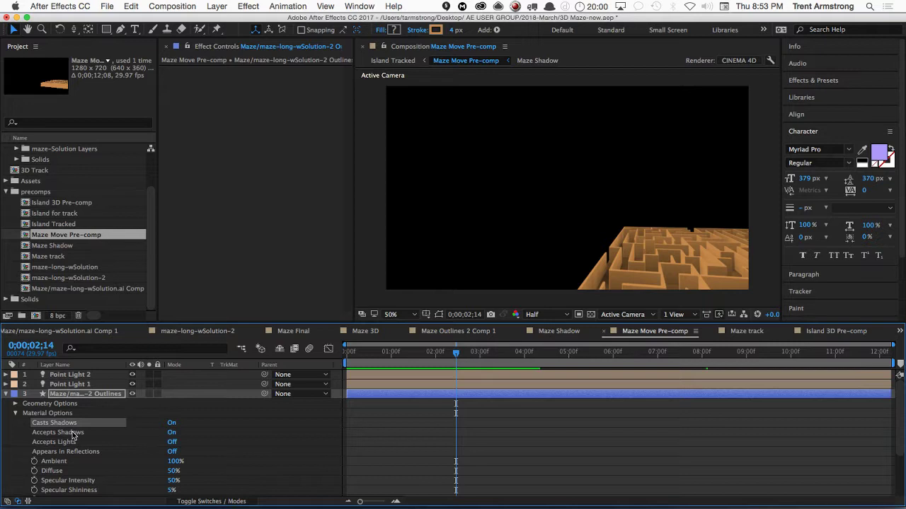
{"action": "left_click", "coordinate": [71, 433]}
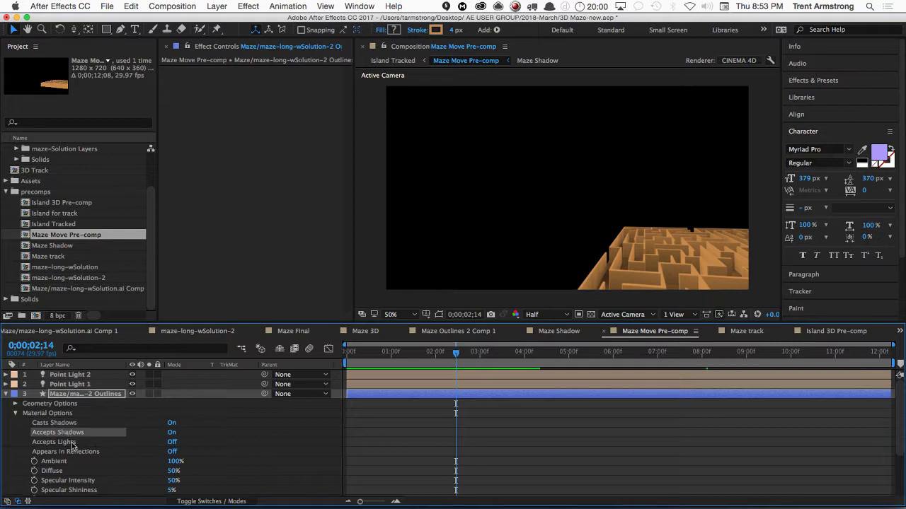
{"action": "left_click", "coordinate": [73, 443]}
{"action": "left_click", "coordinate": [172, 443]}
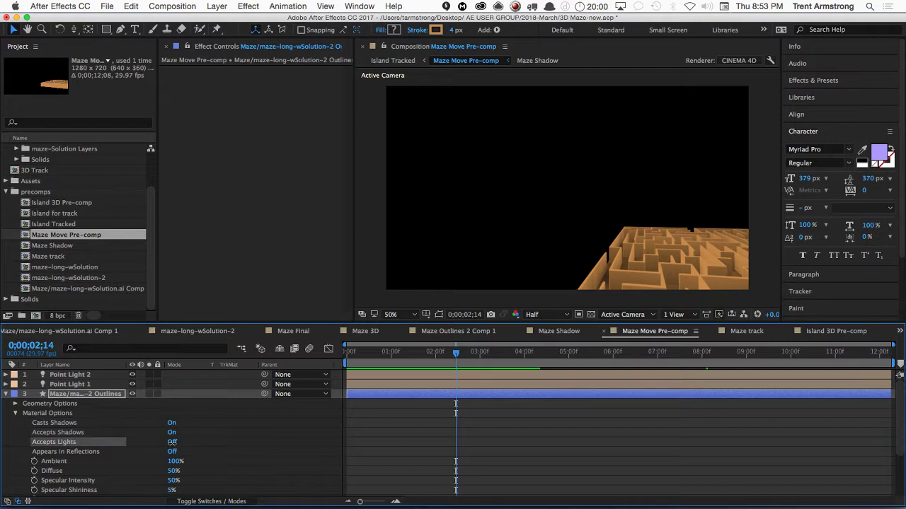
{"action": "left_click", "coordinate": [172, 452]}
{"action": "left_click", "coordinate": [172, 442]}
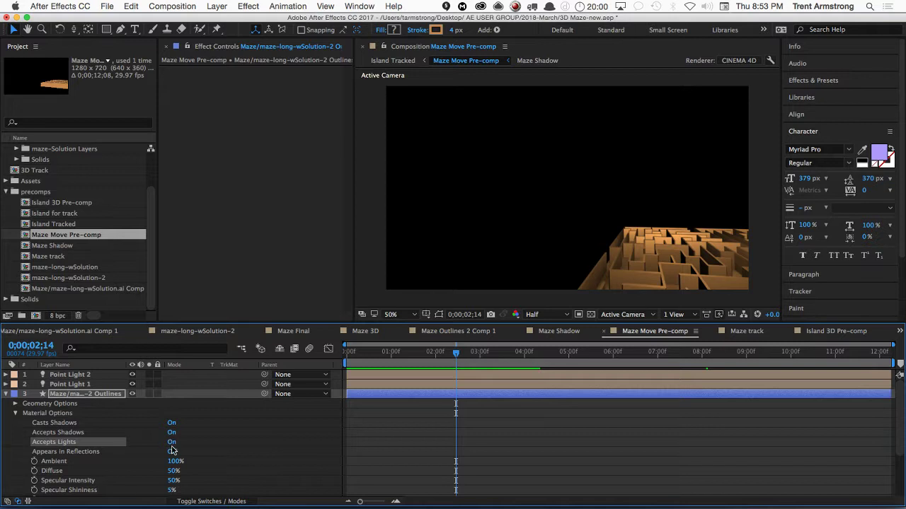
{"action": "left_click", "coordinate": [172, 443]}
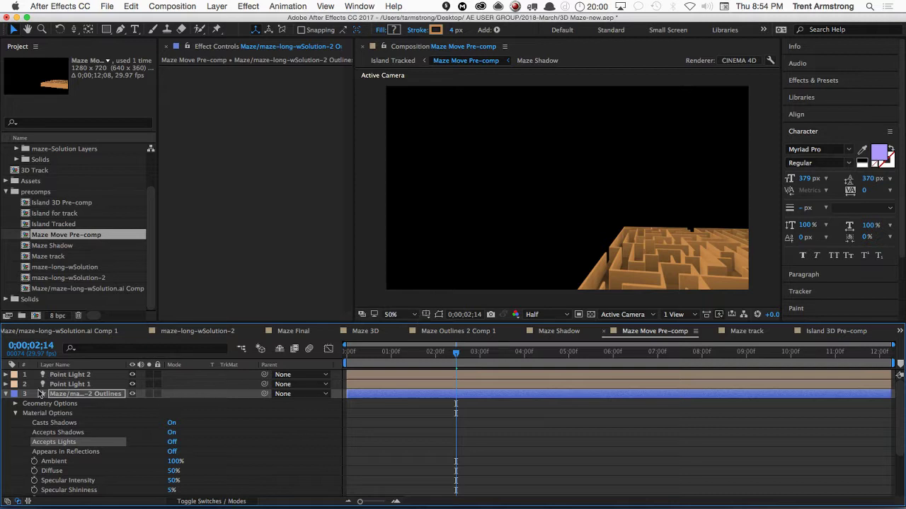
{"action": "left_click", "coordinate": [5, 394]}
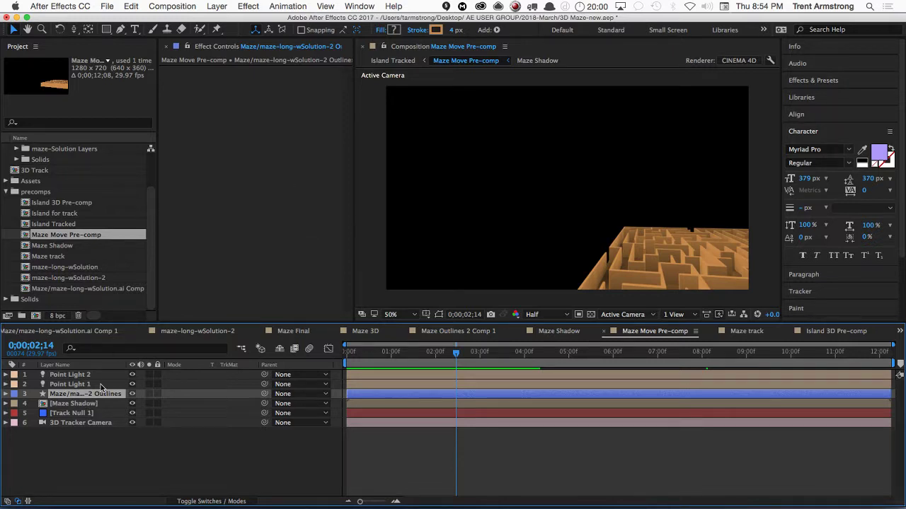
- Browse the Effect menu's Blur & Sharpen submenu, then close it without applying anything
{"action": "left_click", "coordinate": [249, 7]}
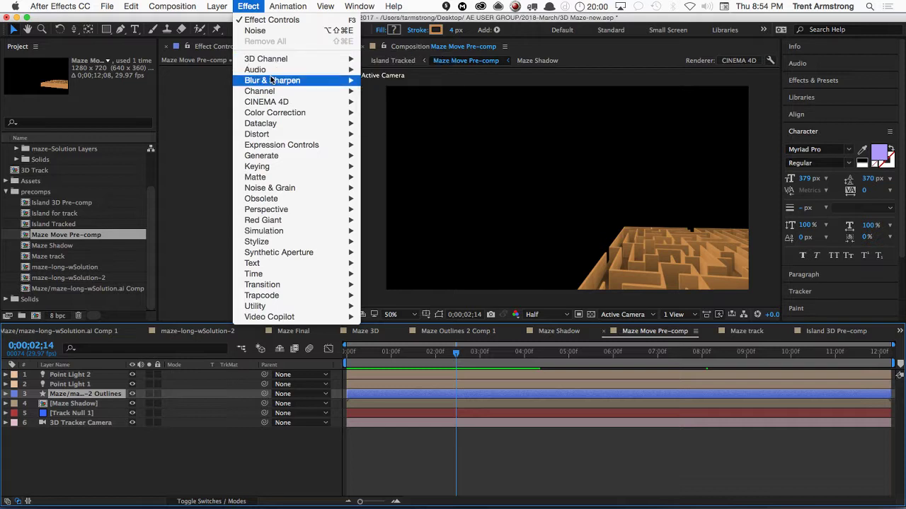
{"action": "mouse_move", "coordinate": [276, 80]}
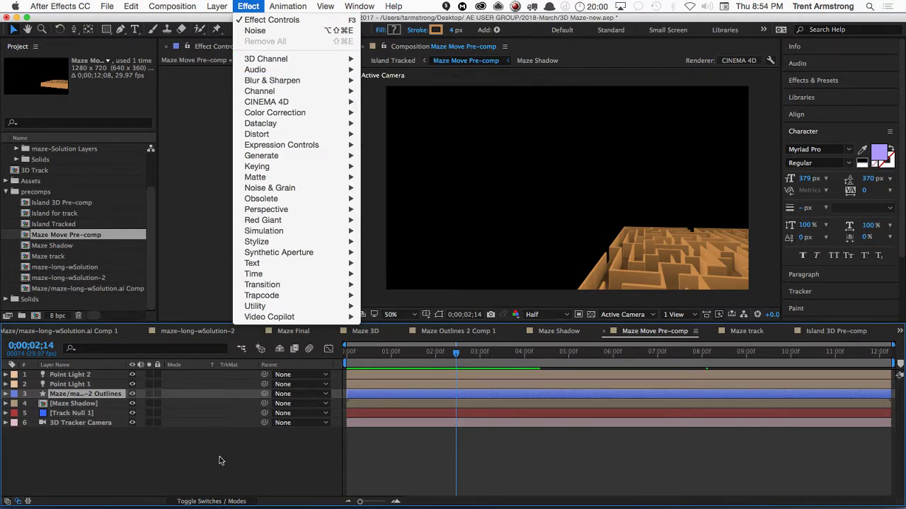
{"action": "left_click", "coordinate": [184, 470]}
{"action": "left_click", "coordinate": [184, 460]}
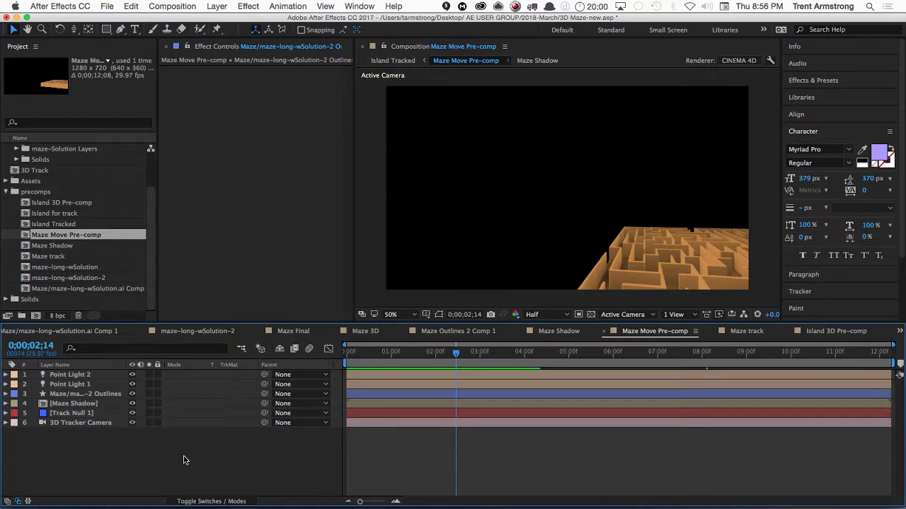
- Switch to Chrome and load the Igniter Media site by entering 'igniter' in a new tab
{"action": "key", "text": "super+Tab"}
{"action": "key", "text": "super+shift+Tab"}
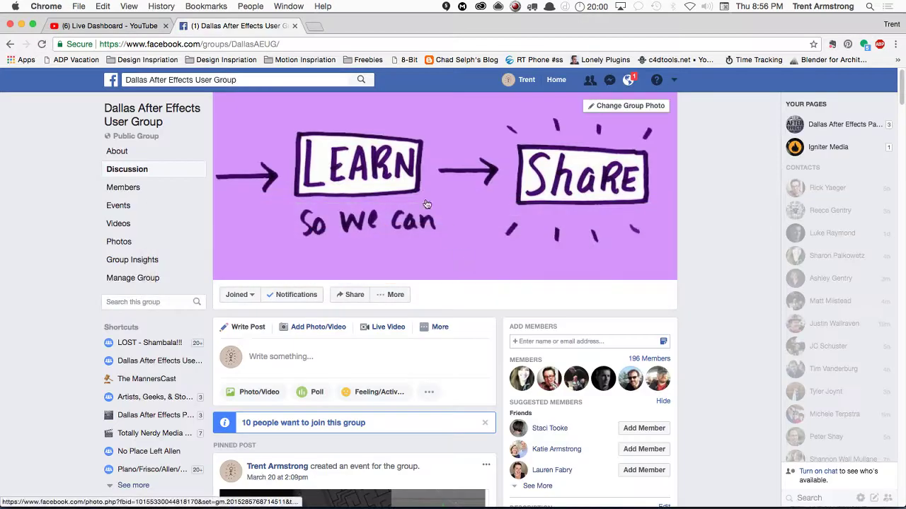
{"action": "key", "text": "super+t"}
{"action": "type", "text": "ign"}
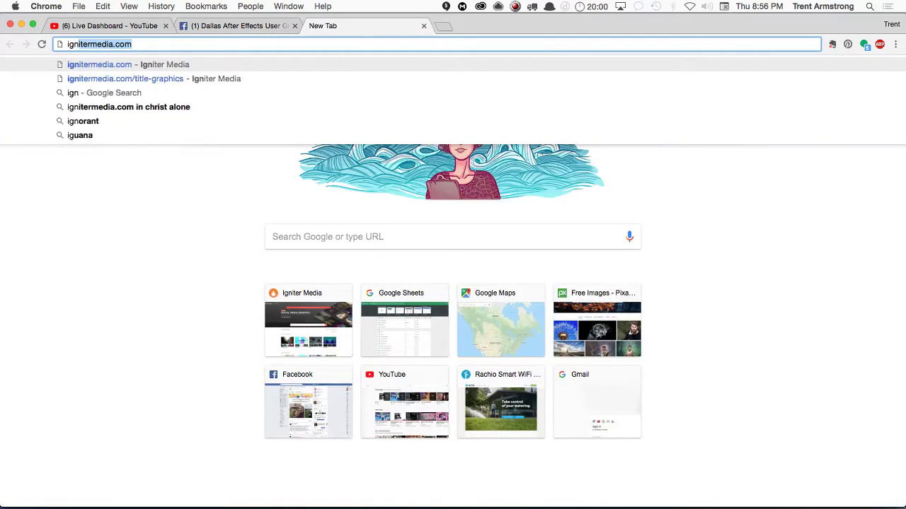
{"action": "type", "text": "iter"}
{"action": "key", "text": "Return"}
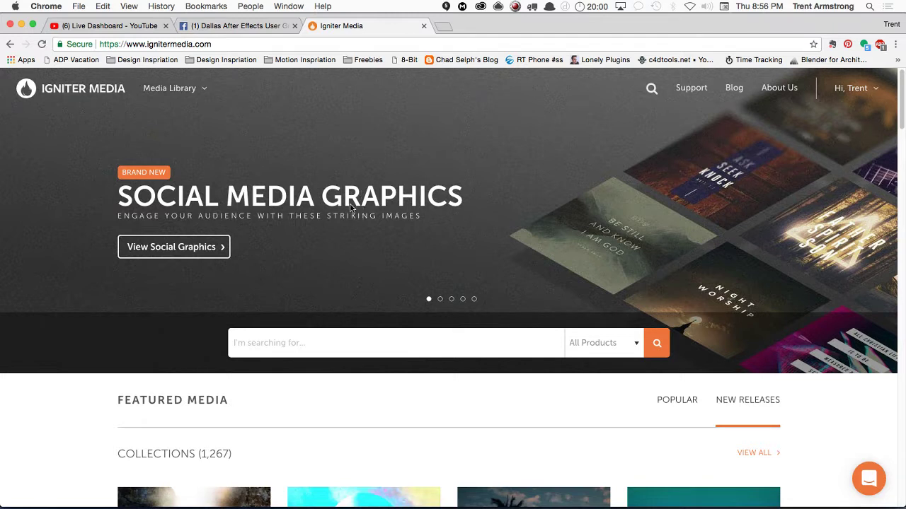
- Open Media Library Backgrounds filtered to Motion backgrounds from producer Igniter Media
{"action": "mouse_move", "coordinate": [205, 92]}
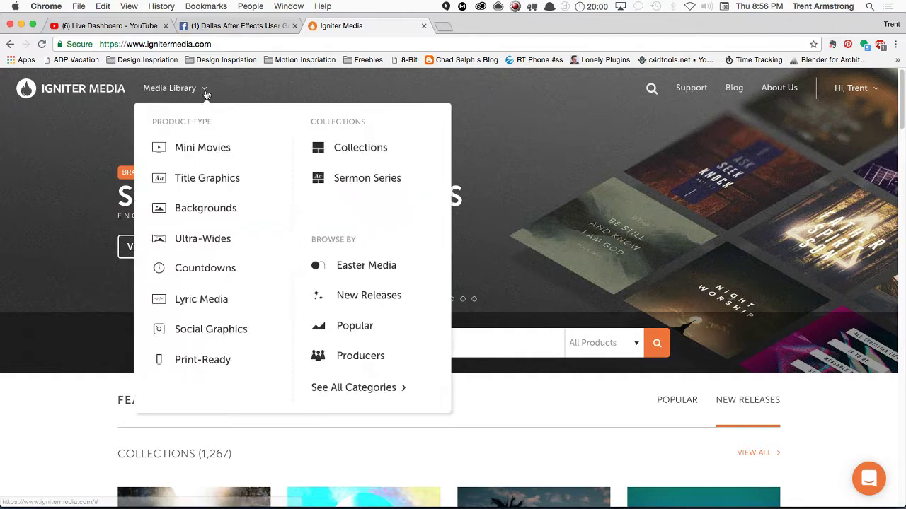
{"action": "left_click", "coordinate": [212, 208]}
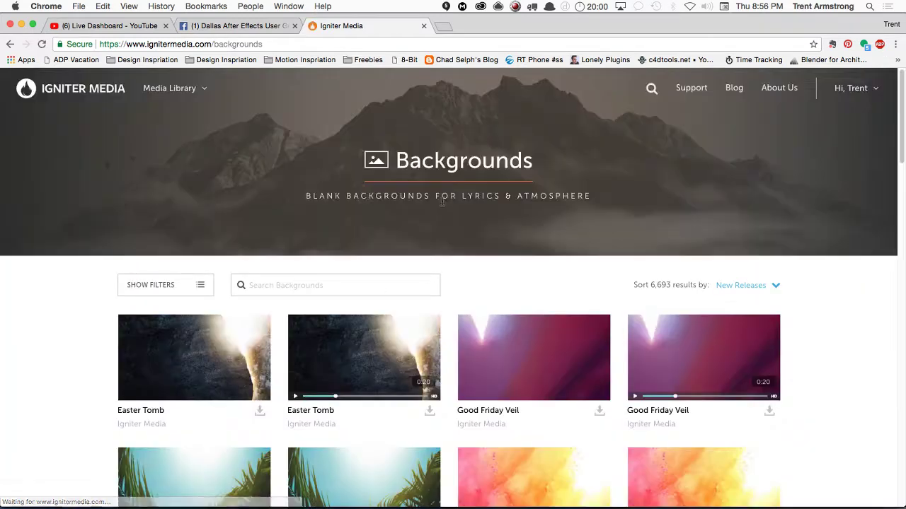
{"action": "left_click", "coordinate": [339, 279]}
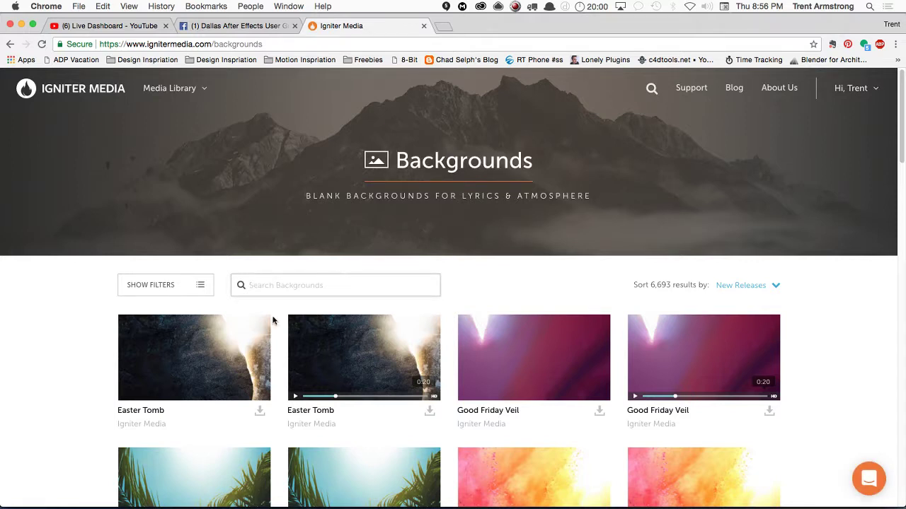
{"action": "left_click", "coordinate": [180, 286]}
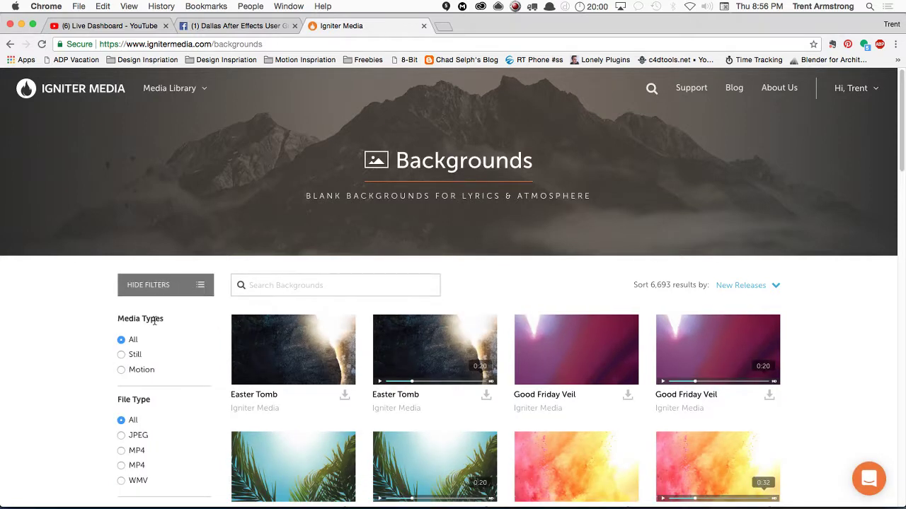
{"action": "left_click", "coordinate": [138, 370]}
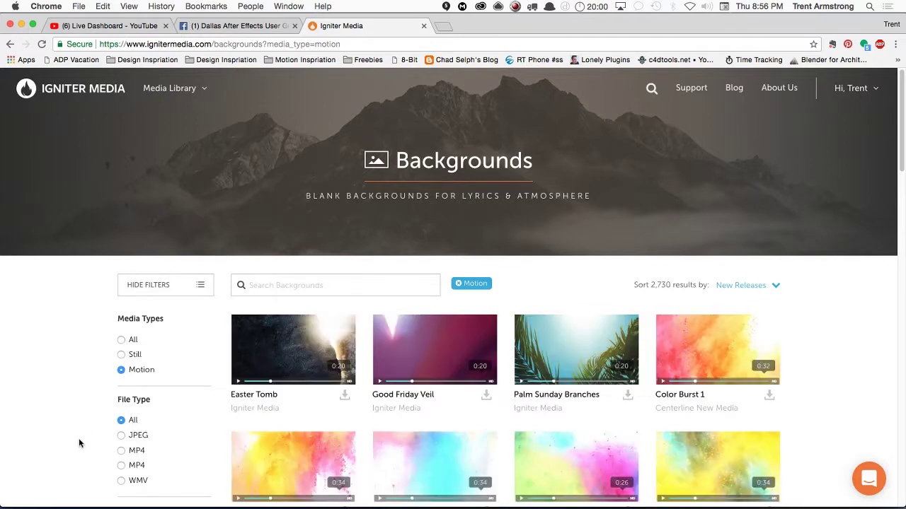
{"action": "scroll", "coordinate": [85, 376], "scroll_direction": "down", "scroll_amount": 5}
{"action": "left_click", "coordinate": [148, 410]}
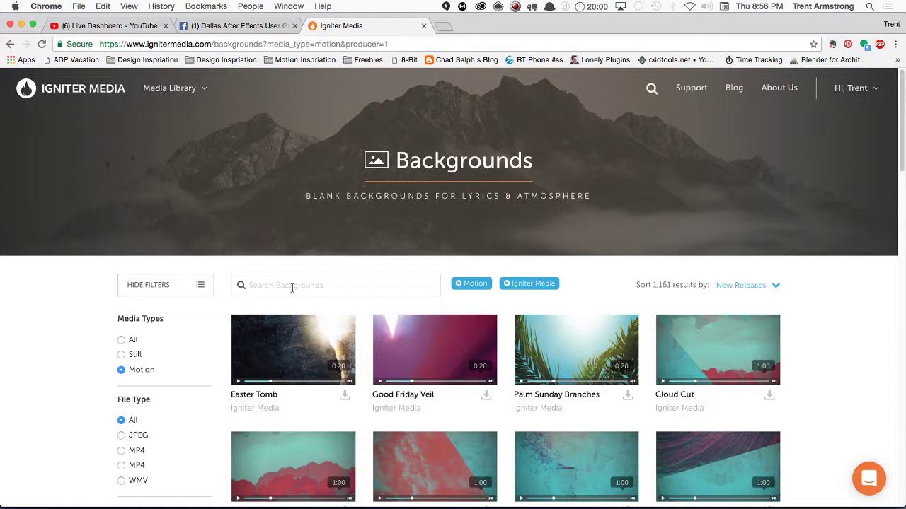
- Search the backgrounds for 'water' and open the Vivid Reflections product page
{"action": "left_click", "coordinate": [291, 288]}
{"action": "type", "text": "water"}
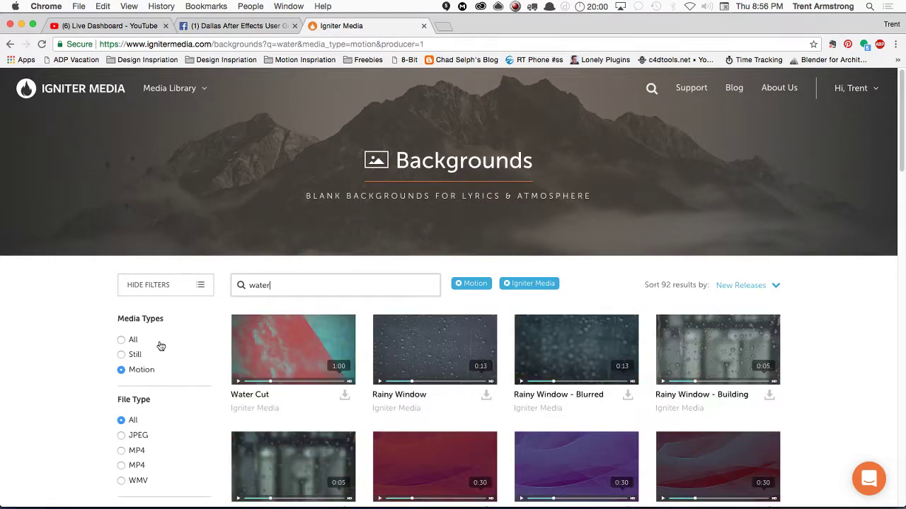
{"action": "scroll", "coordinate": [70, 255], "scroll_direction": "down", "scroll_amount": 12}
{"action": "scroll", "coordinate": [67, 253], "scroll_direction": "down", "scroll_amount": 8}
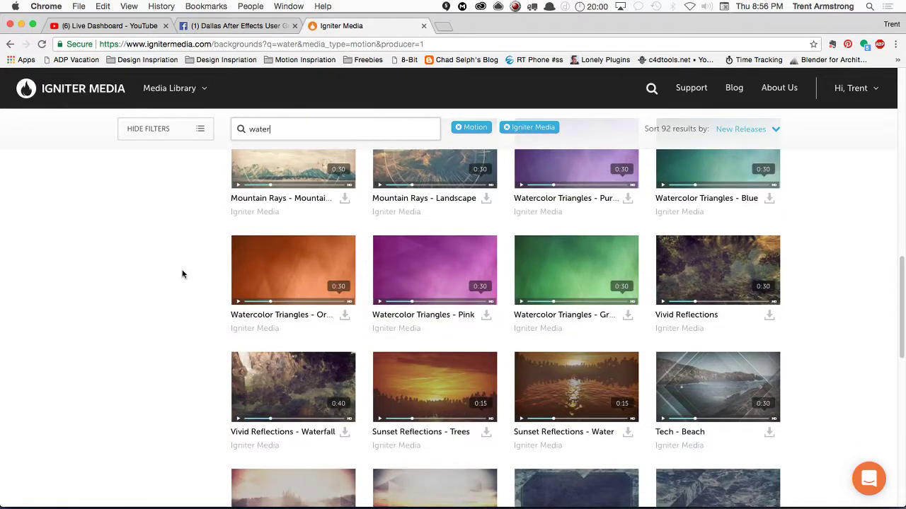
{"action": "left_click", "coordinate": [716, 264]}
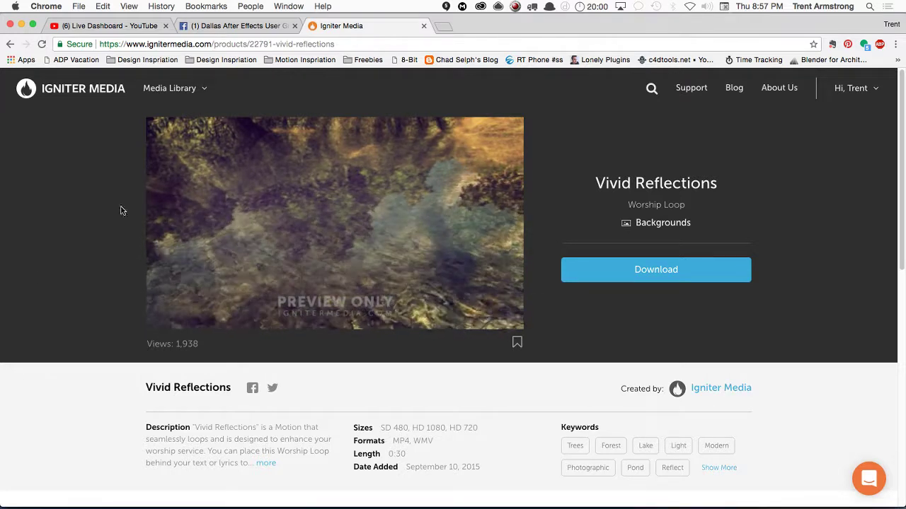
- Return to the 'water' results and open the Vivid Reflections - Waterfall product page
{"action": "scroll", "coordinate": [41, 213], "scroll_direction": "down", "scroll_amount": 3}
{"action": "scroll", "coordinate": [41, 213], "scroll_direction": "down", "scroll_amount": 1}
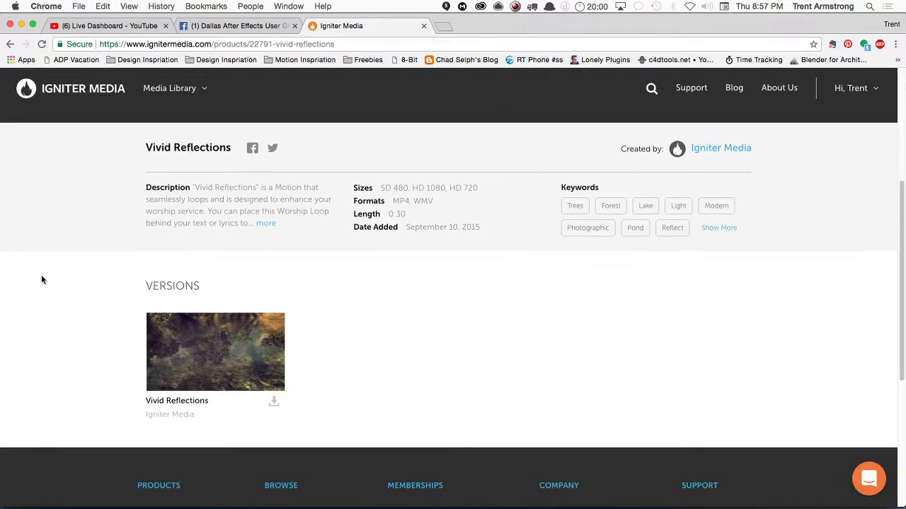
{"action": "scroll", "coordinate": [47, 196], "scroll_direction": "up", "scroll_amount": 4}
{"action": "left_click", "coordinate": [9, 44]}
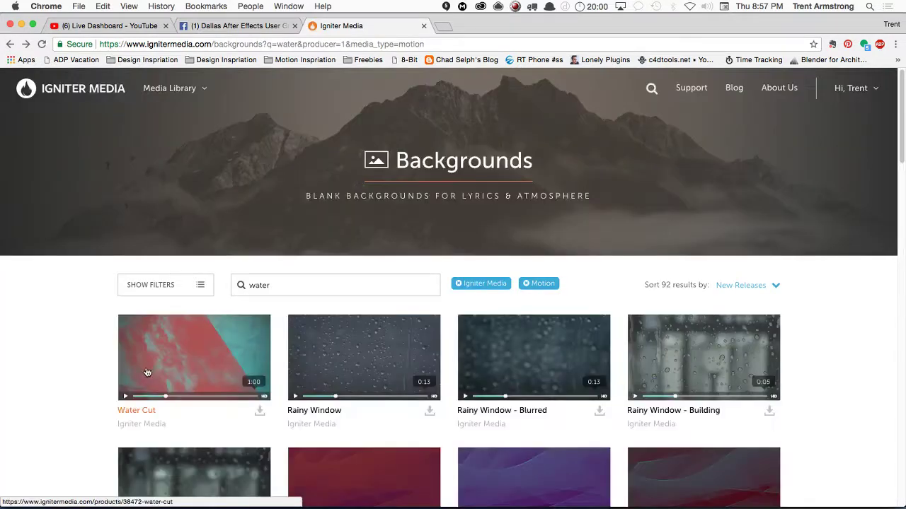
{"action": "scroll", "coordinate": [71, 423], "scroll_direction": "down", "scroll_amount": 5}
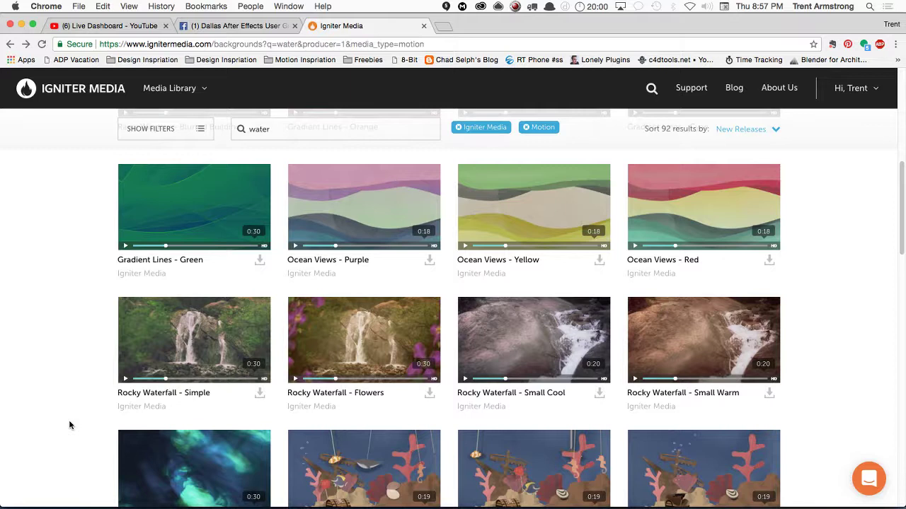
{"action": "scroll", "coordinate": [69, 425], "scroll_direction": "down", "scroll_amount": 5}
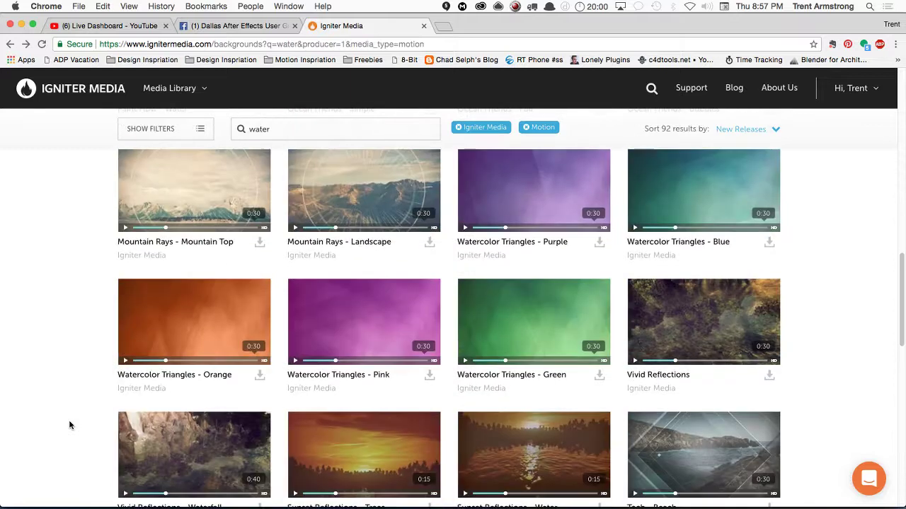
{"action": "left_click", "coordinate": [169, 450]}
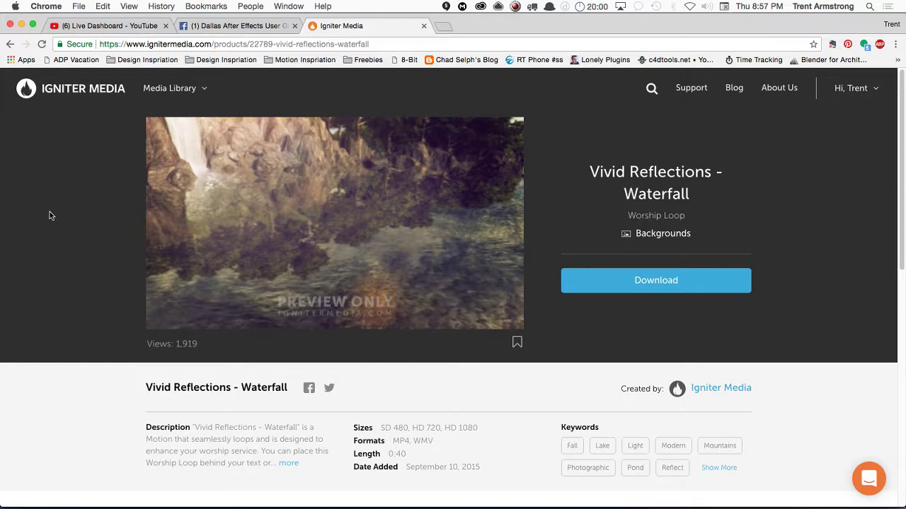
- Pause the waterfall preview video and switch to the Dallas After Effects User Group tab
{"action": "mouse_move", "coordinate": [180, 133]}
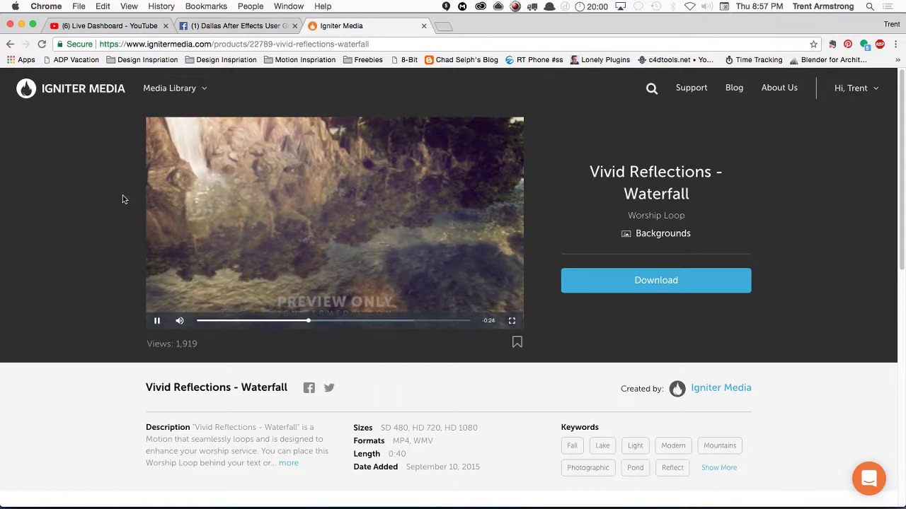
{"action": "left_click", "coordinate": [157, 322]}
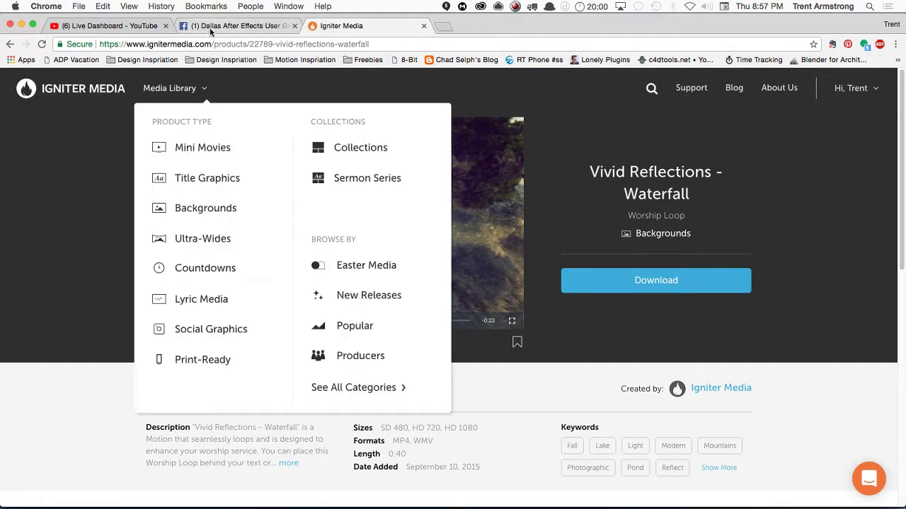
{"action": "left_click", "coordinate": [243, 26]}
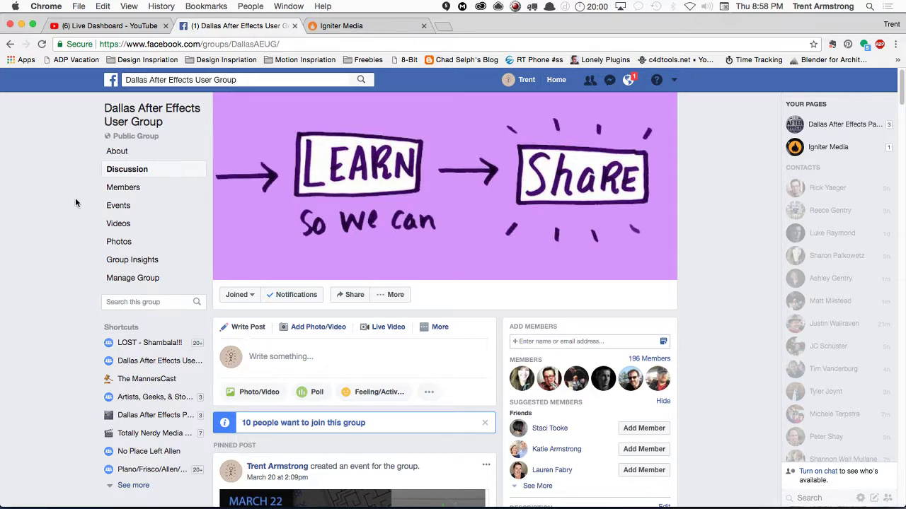
- In OBS, load the SPLASH SCREEN scene and transition it to the live program output
{"action": "key", "text": "super+Tab"}
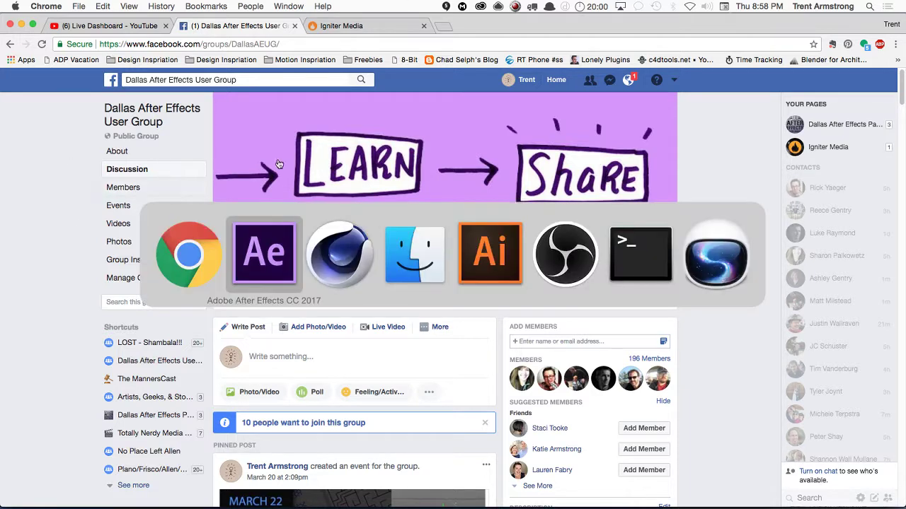
{"action": "left_click", "coordinate": [564, 254]}
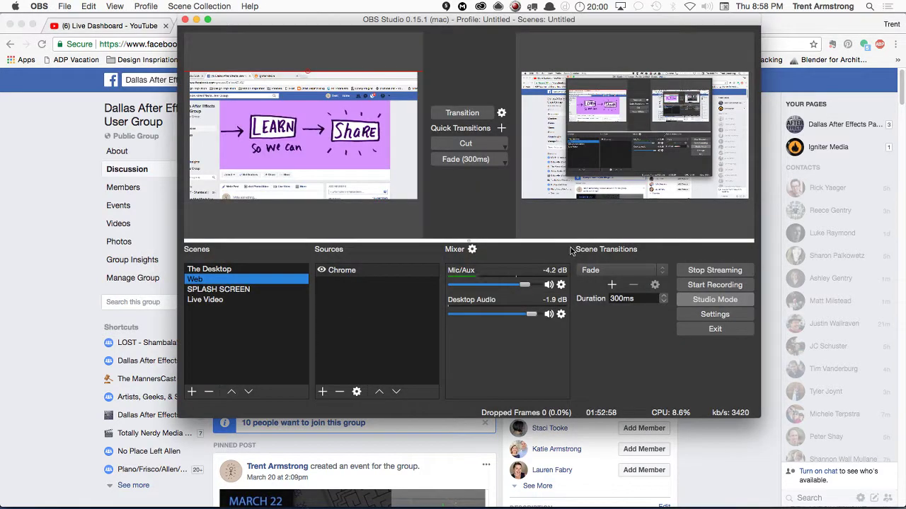
{"action": "left_click", "coordinate": [267, 290]}
{"action": "left_click", "coordinate": [461, 112]}
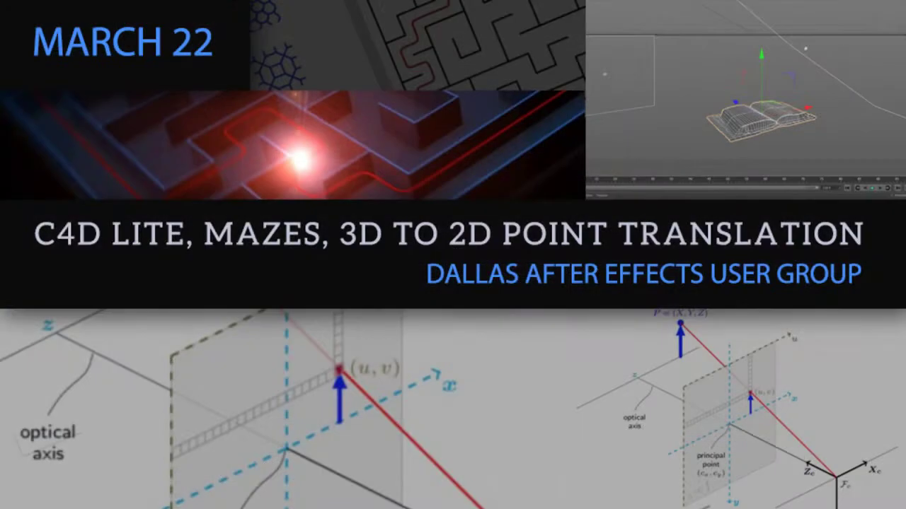